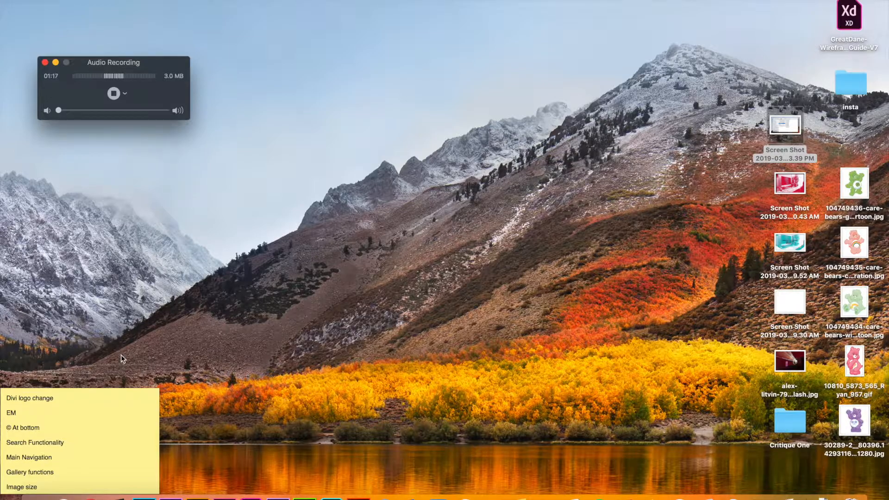
# Step: Switch to the browser with the WordPress dashboard and open the site name menu in the admin bar
pyautogui.click(91, 494)
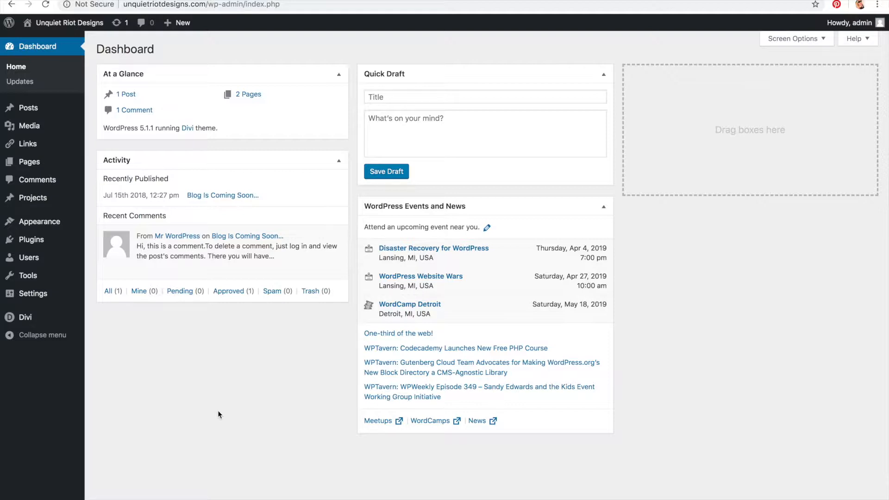
pyautogui.moveTo(857, 23)
pyautogui.moveTo(69, 22)
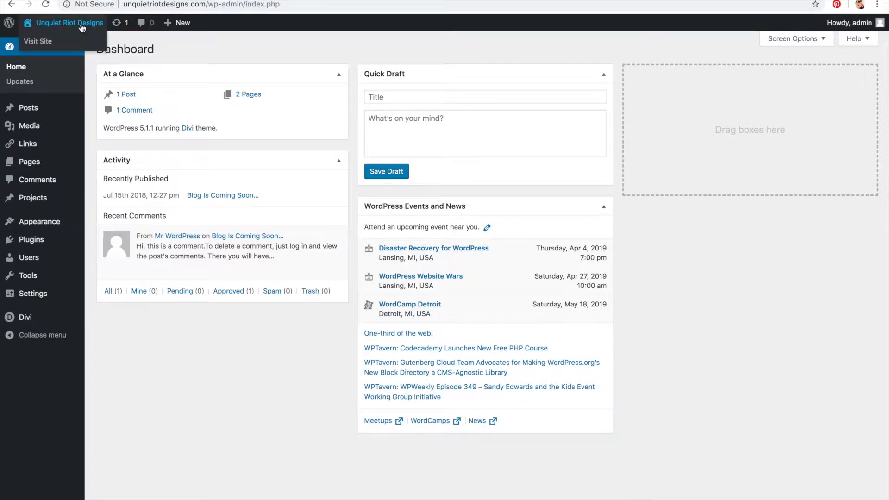
pyautogui.click(64, 43)
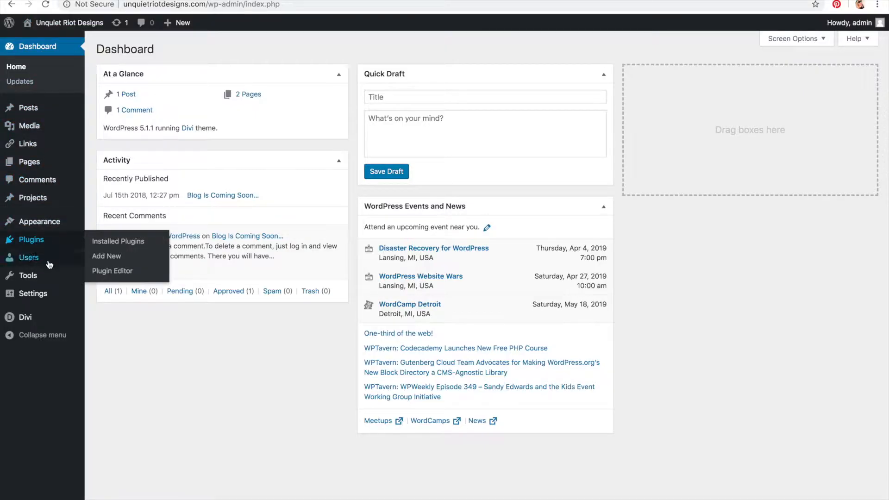
# Step: Open the WordPress Updates page and look over the available theme update
pyautogui.moveTo(41, 317)
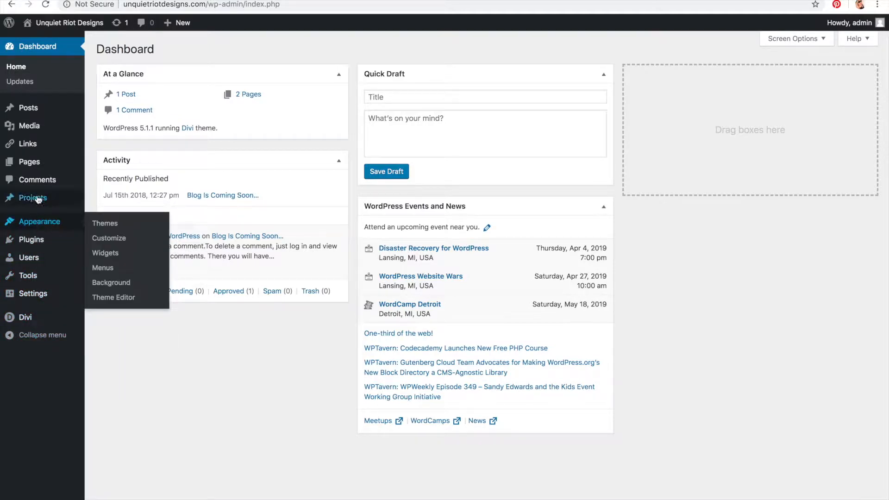
pyautogui.click(26, 81)
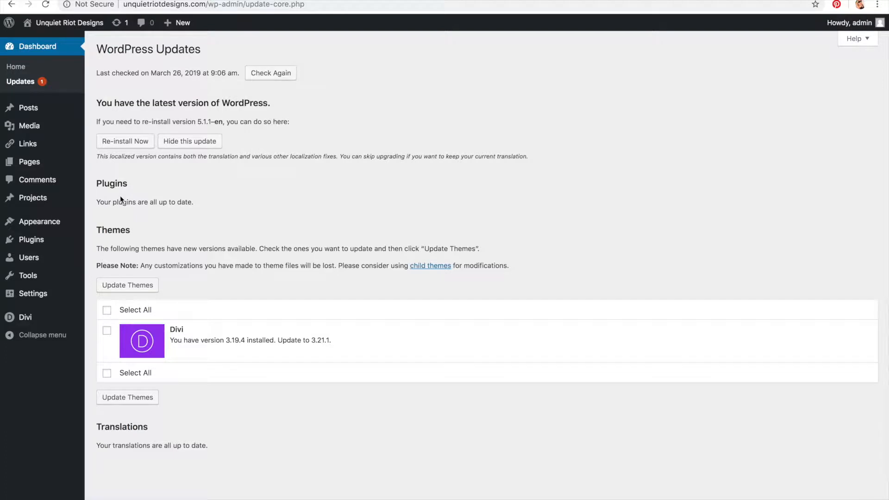
pyautogui.click(107, 312)
pyautogui.click(109, 311)
# Step: Open the posts list and view the 'Blog Is Coming Soon...' post on the site
pyautogui.moveTo(36, 115)
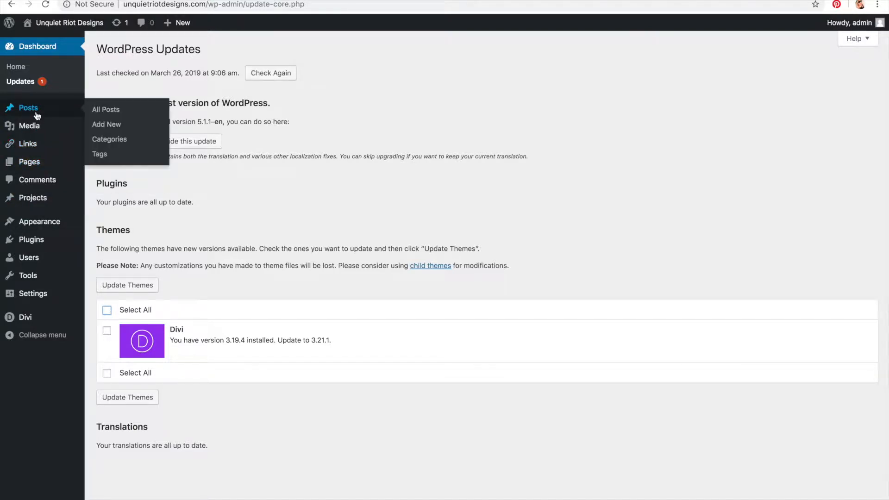
pyautogui.click(37, 114)
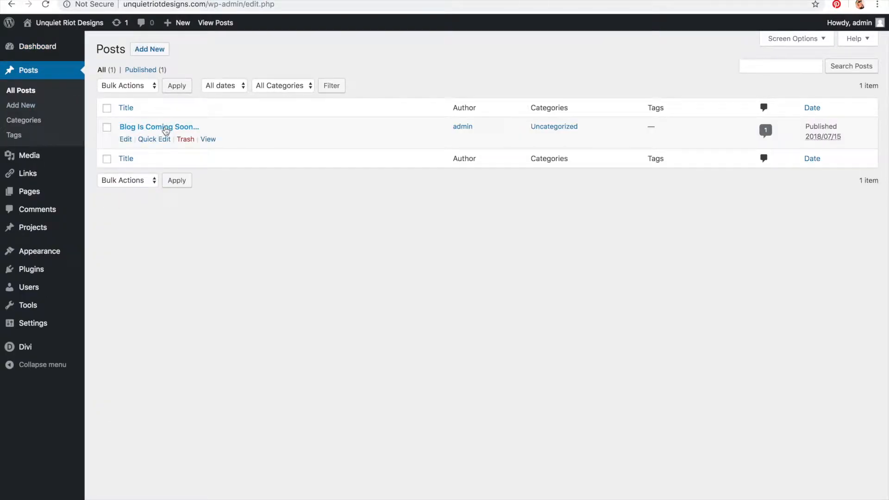
pyautogui.click(208, 139)
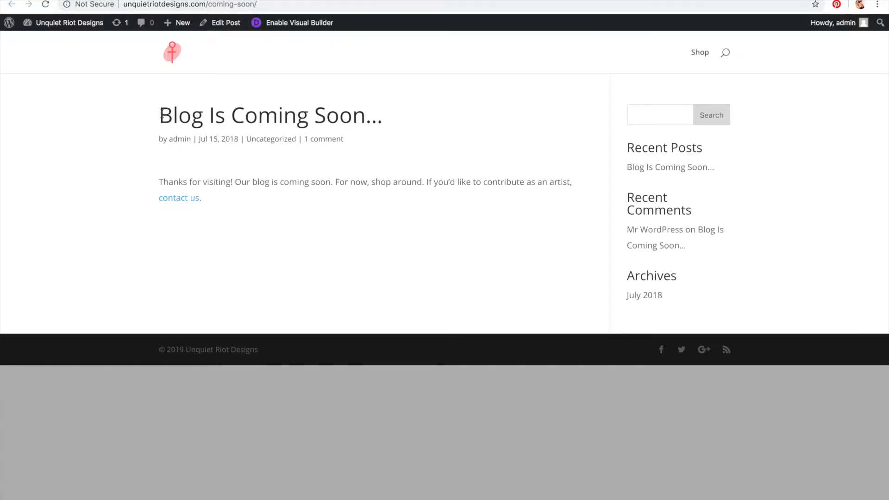
pyautogui.moveTo(160, 111); pyautogui.dragTo(545, 242)
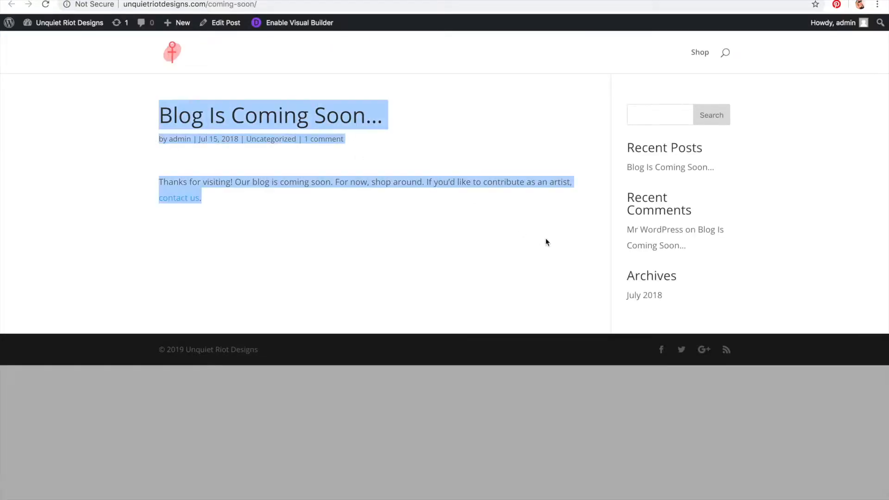
# Step: Open the post Categories admin page and then the Tags admin page
pyautogui.click(338, 96)
pyautogui.moveTo(315, 101); pyautogui.dragTo(385, 224)
pyautogui.click(275, 168)
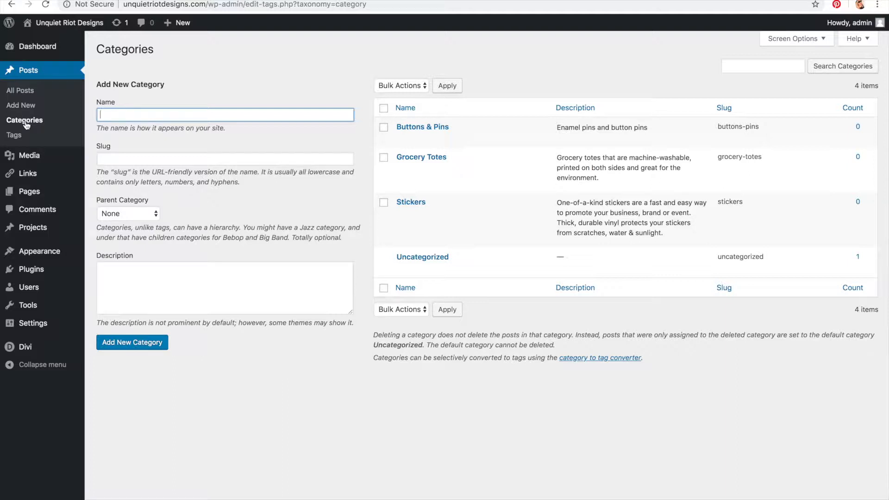
pyautogui.moveTo(433, 131)
pyautogui.click(22, 138)
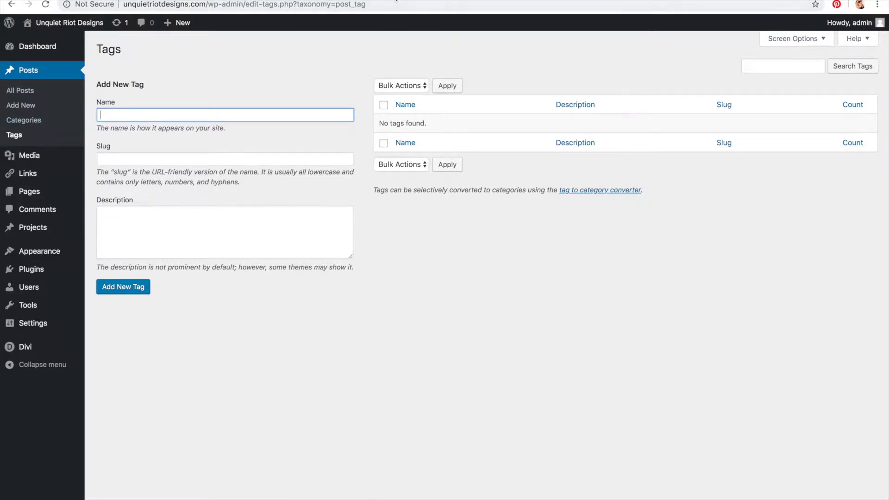
# Step: Open a new tab and go to danileonarddesigns.com/wp-admin
pyautogui.press('super+t')
pyautogui.write('danil')
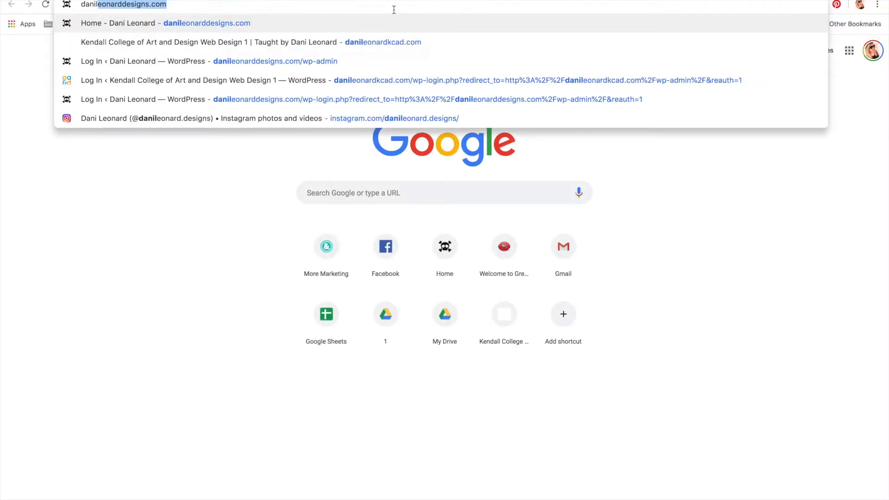
pyautogui.write('eonarddesigns.com/wp-admin')
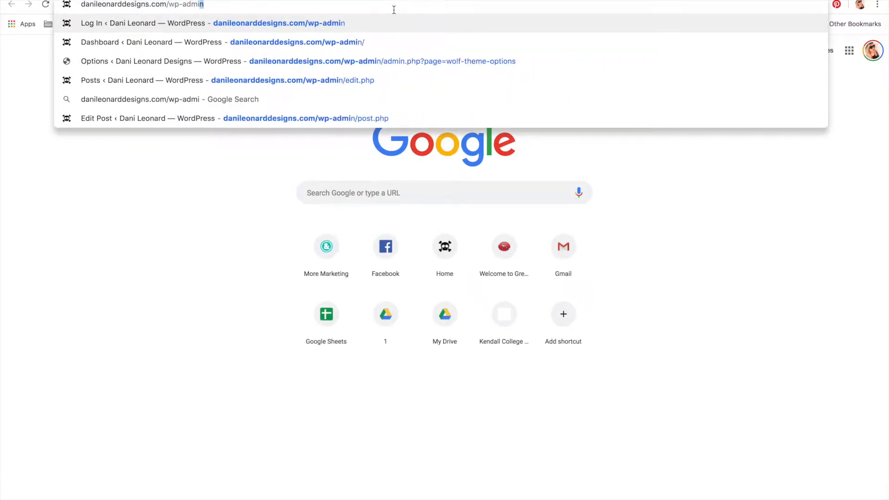
pyautogui.press('Return')
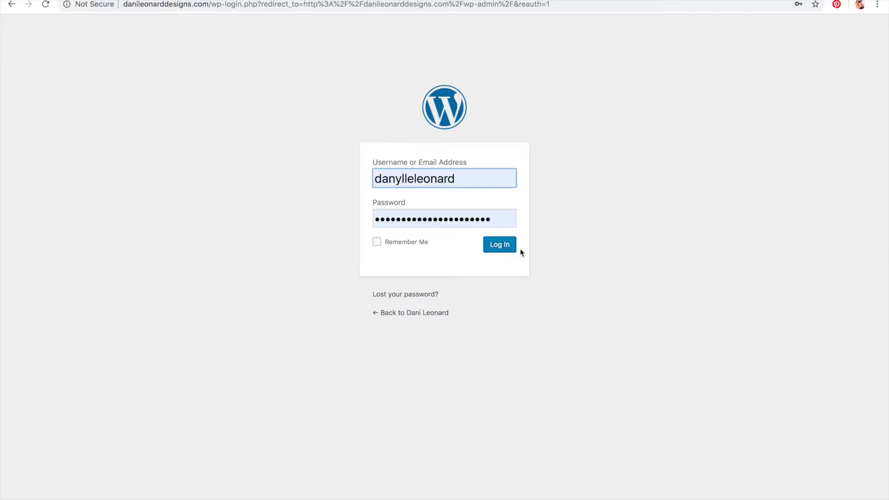
pyautogui.click(510, 252)
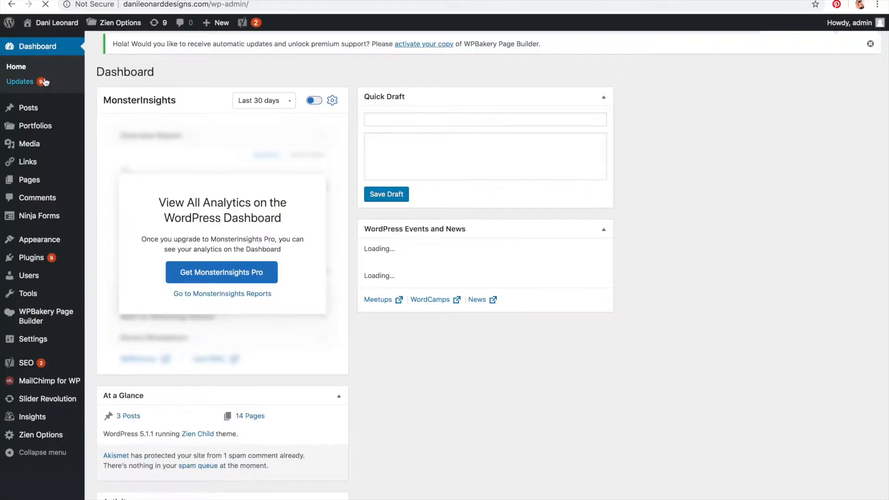
# Step: Open the Categories page of this site and scroll through the category list
pyautogui.moveTo(32, 113)
pyautogui.click(102, 140)
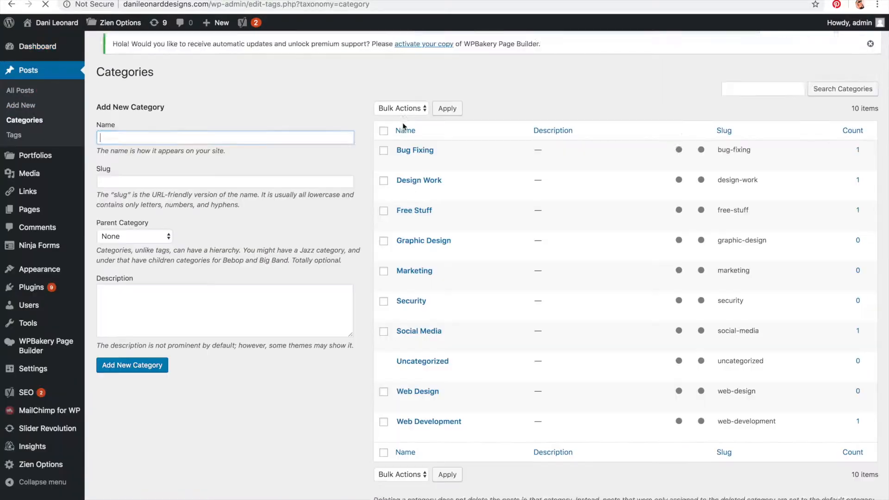
pyautogui.scroll(-1, 473, 146)
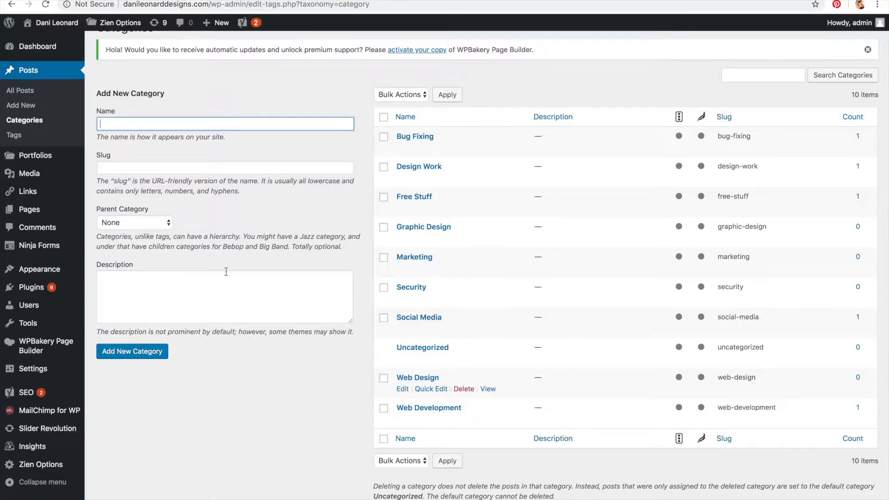
# Step: Open the Tags page and scroll through the list of existing tags
pyautogui.click(19, 142)
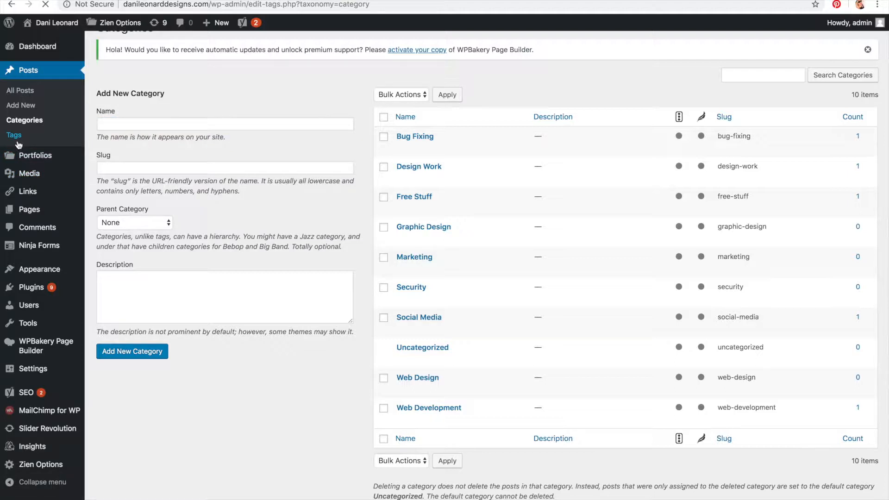
pyautogui.scroll(-2, 506, 169)
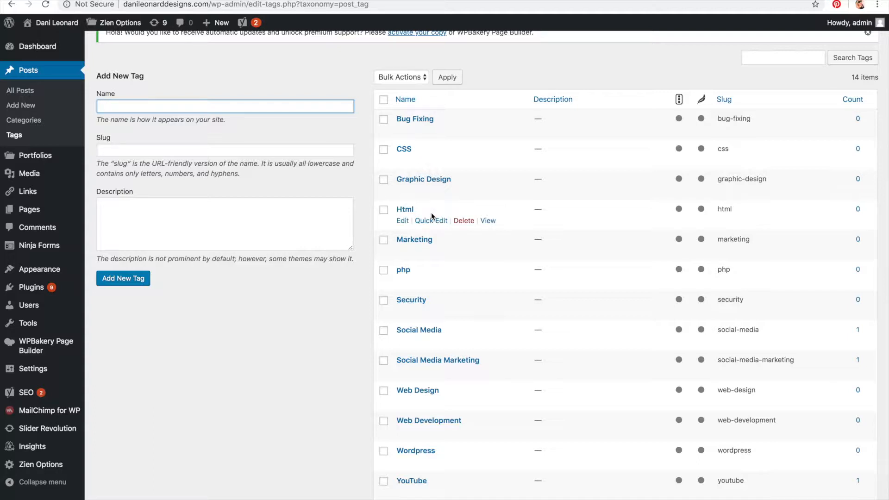
pyautogui.scroll(-5, 434, 285)
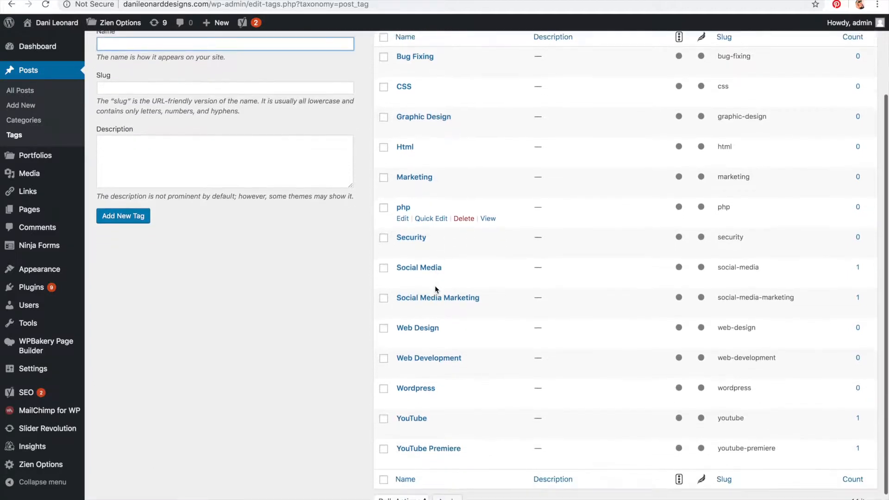
pyautogui.scroll(2, 437, 391)
pyautogui.scroll(-1, 435, 389)
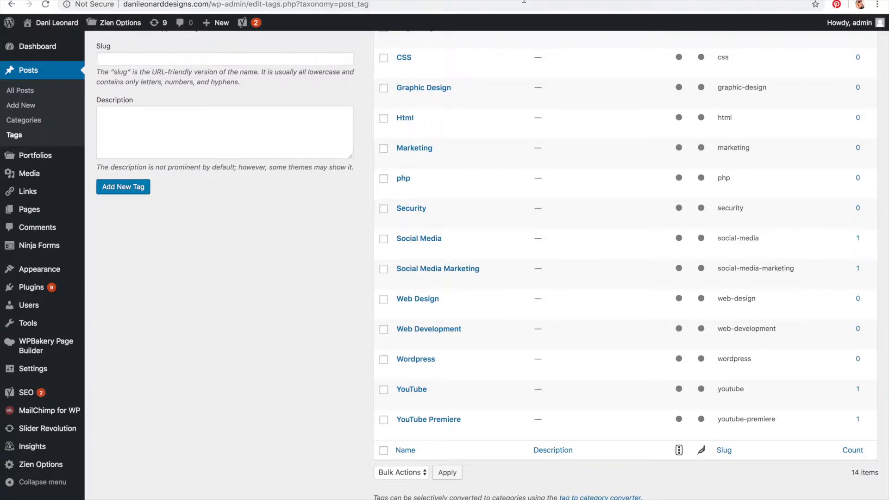
# Step: Open a new tab and load danileonarddesigns.com
pyautogui.press('super+t')
pyautogui.write('danileonarddesigns.com')
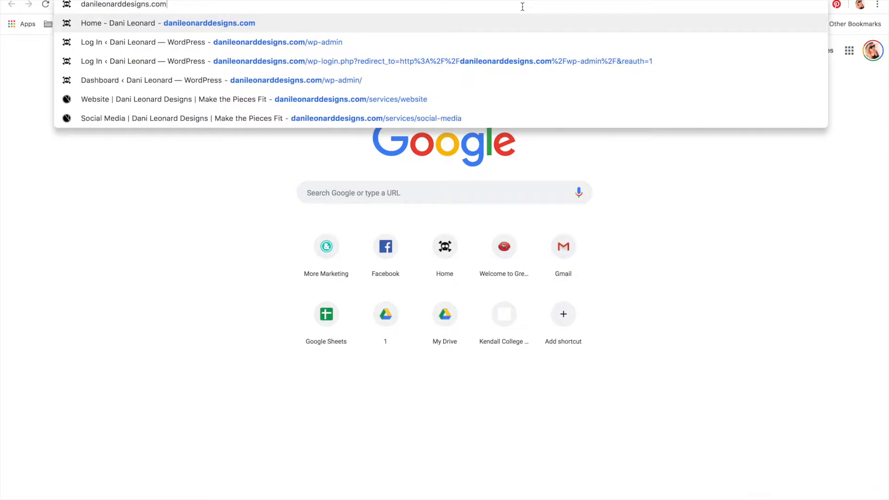
pyautogui.press('Return')
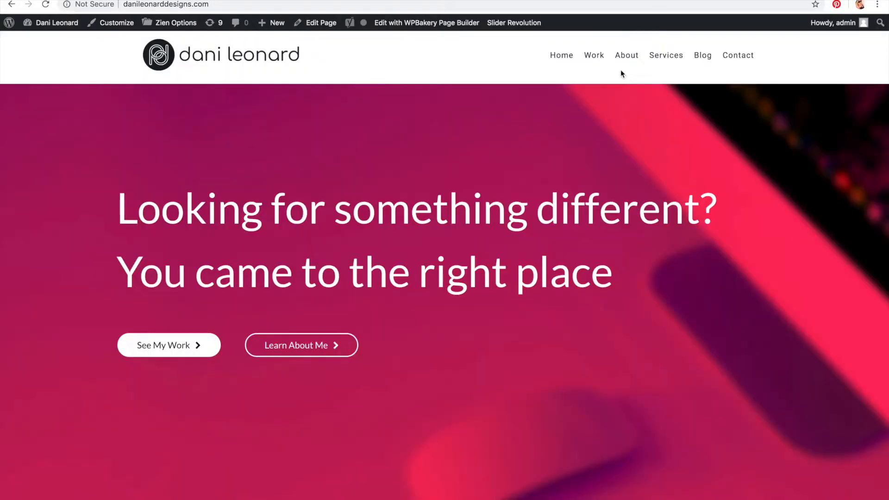
# Step: Open the blog and read through the 'Welcoming New Baby YouTube Premieres' post
pyautogui.click(704, 58)
pyautogui.scroll(-2, 287, 175)
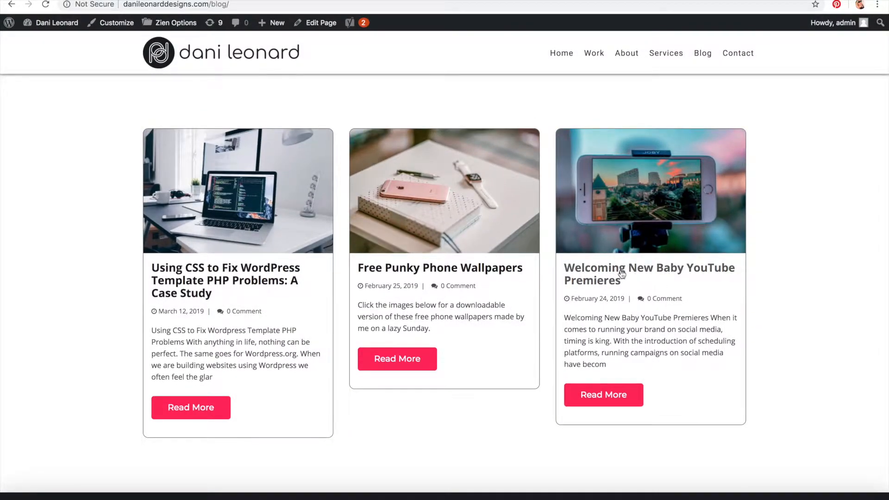
pyautogui.click(618, 397)
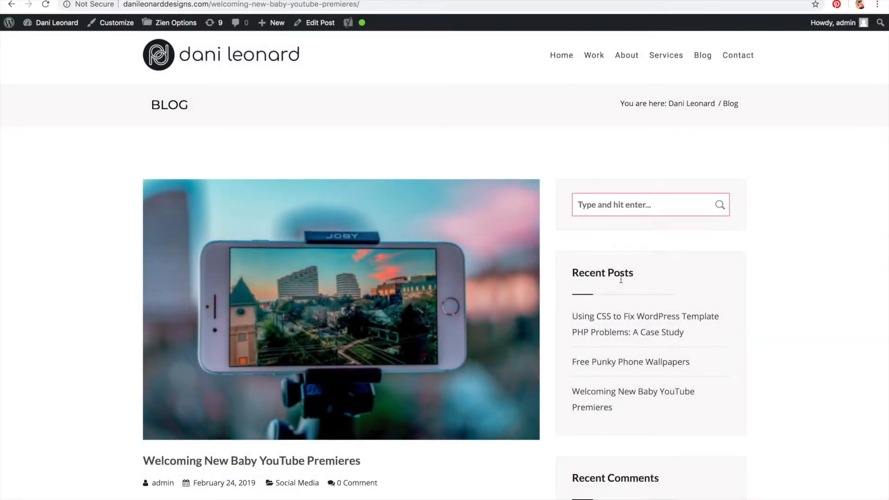
pyautogui.scroll(-5, 618, 399)
pyautogui.scroll(-2, 343, 290)
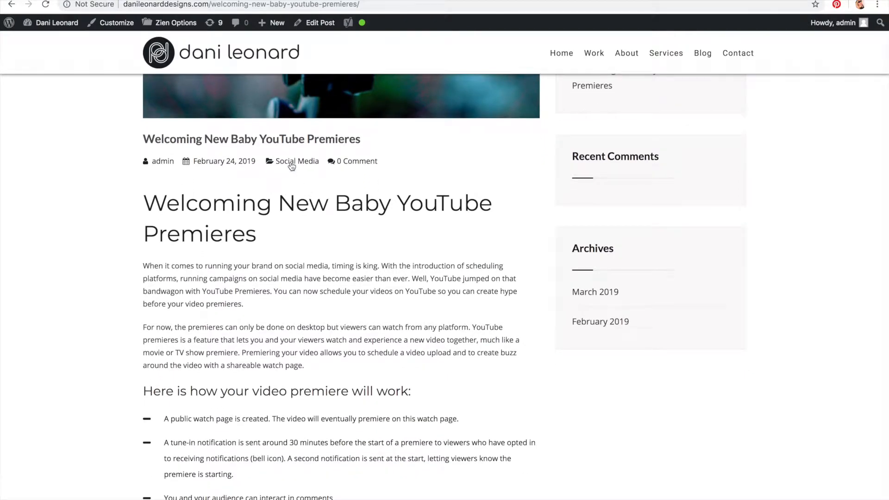
pyautogui.scroll(-8, 292, 165)
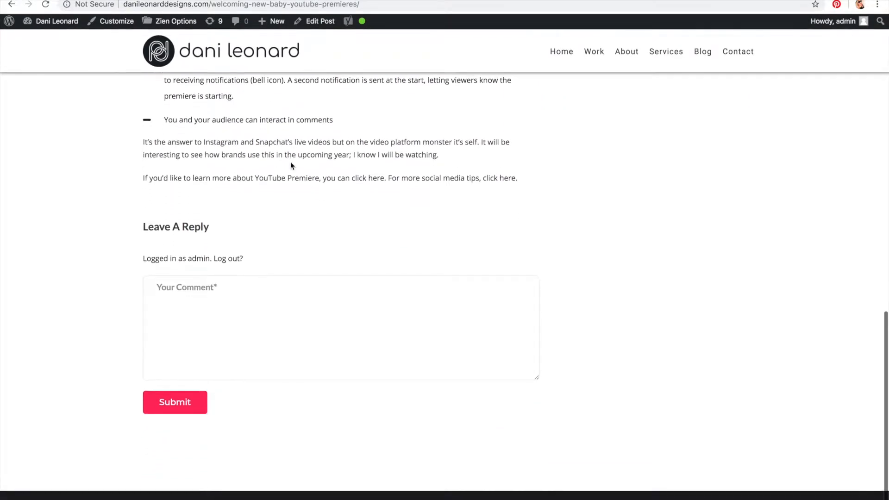
pyautogui.scroll(7, 290, 166)
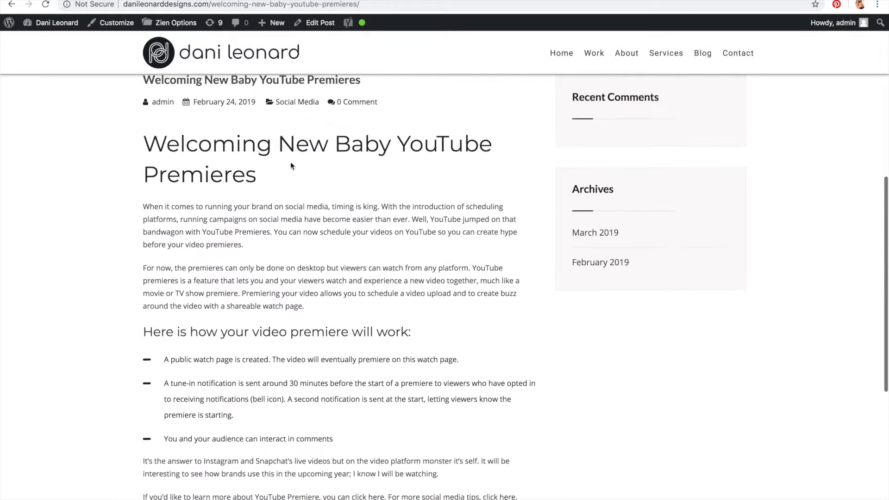
pyautogui.scroll(3, 291, 165)
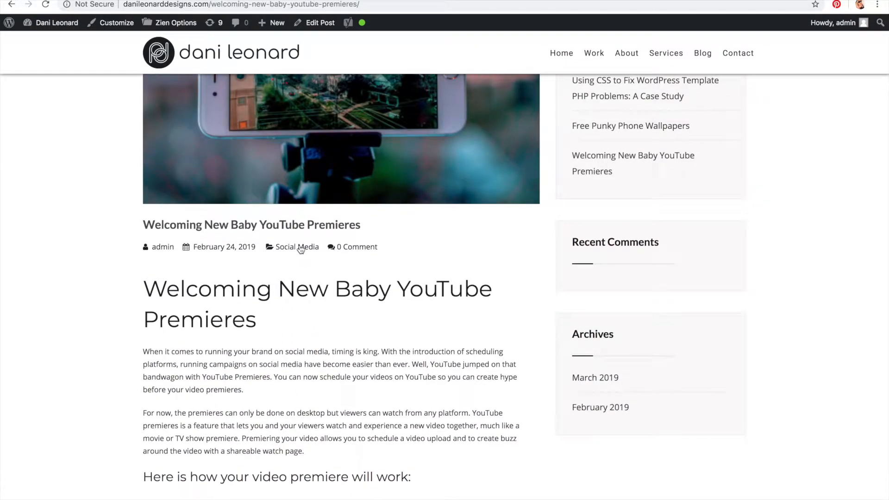
pyautogui.scroll(5, 300, 248)
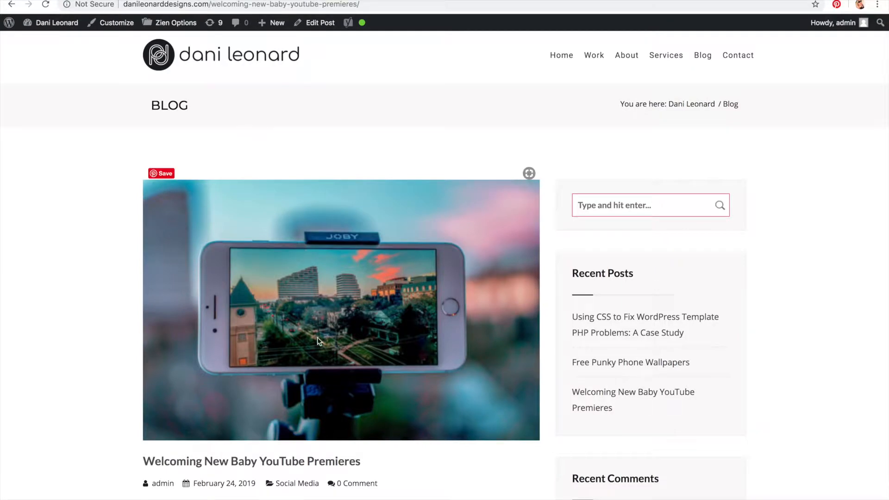
pyautogui.scroll(-3, 299, 248)
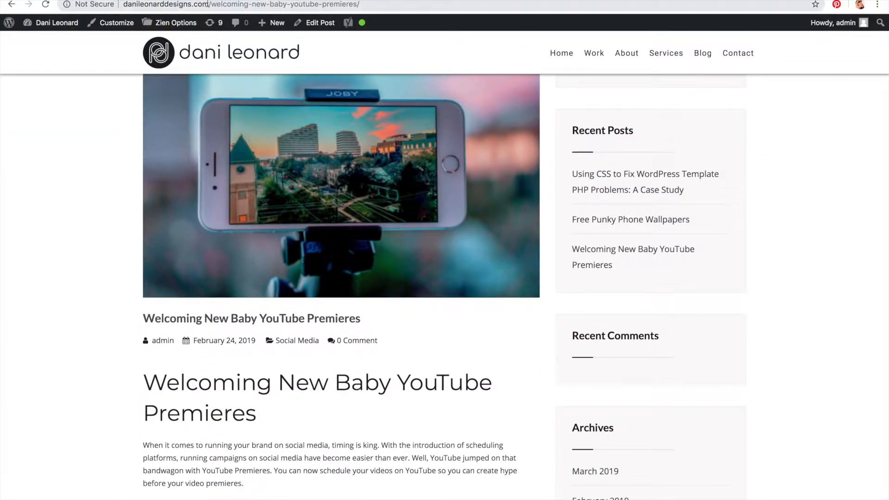
# Step: Replace the post's URL path with social-media, load that address and open the Blog link
pyautogui.moveTo(210, 4); pyautogui.dragTo(451, 3)
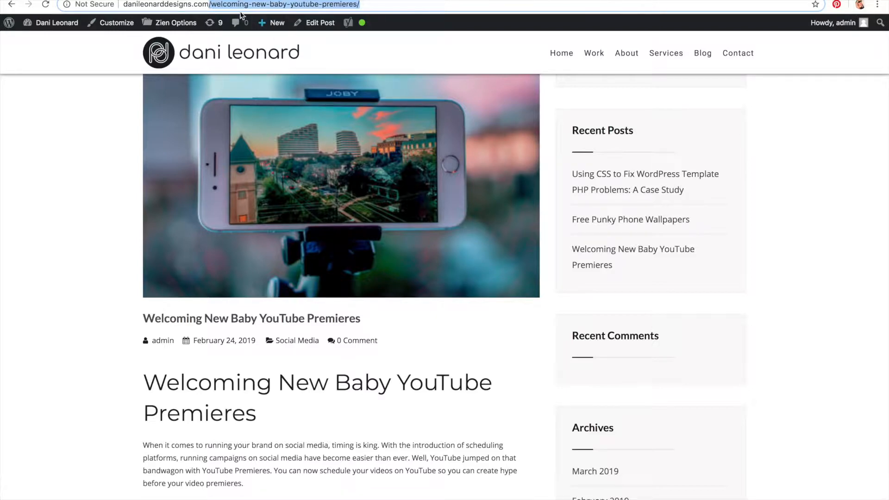
pyautogui.moveTo(412, 4); pyautogui.dragTo(214, 5)
pyautogui.write('social-')
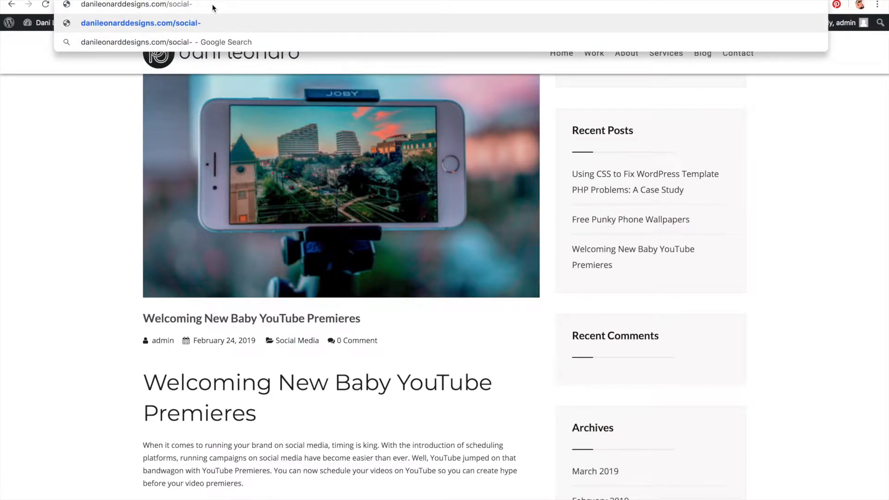
pyautogui.write('media')
pyautogui.press('Return')
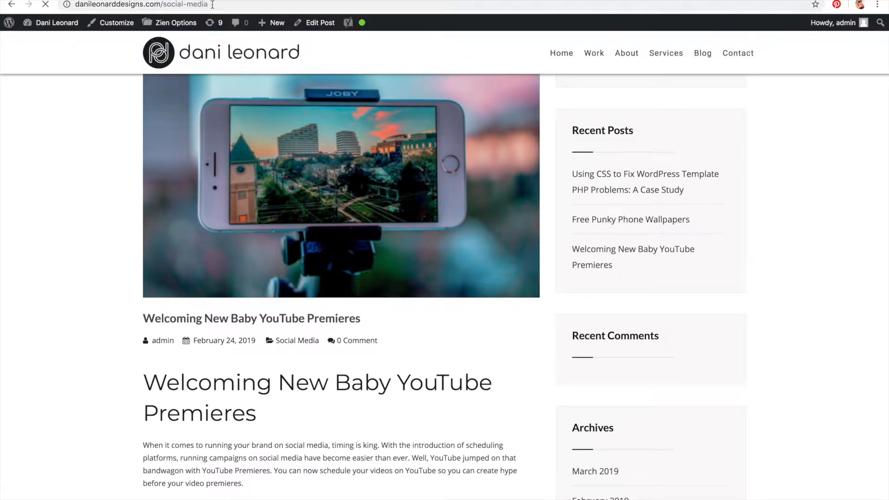
pyautogui.scroll(-2, 241, 133)
pyautogui.scroll(3, 242, 134)
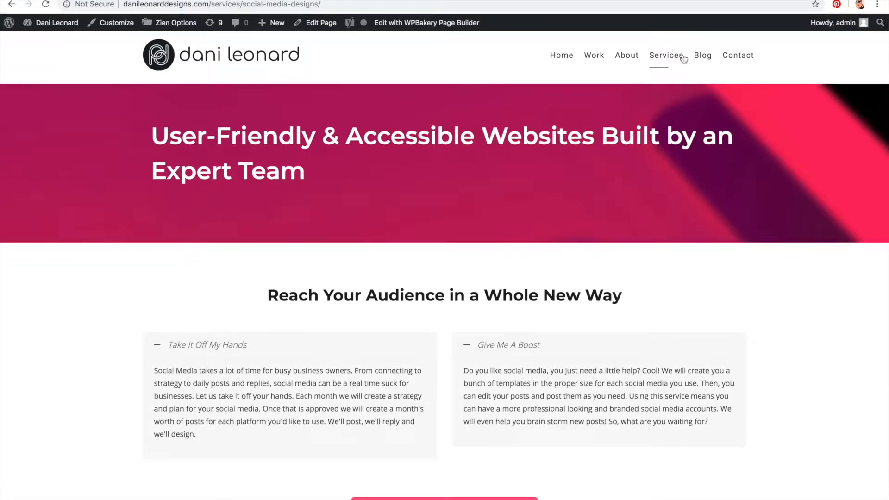
pyautogui.click(700, 57)
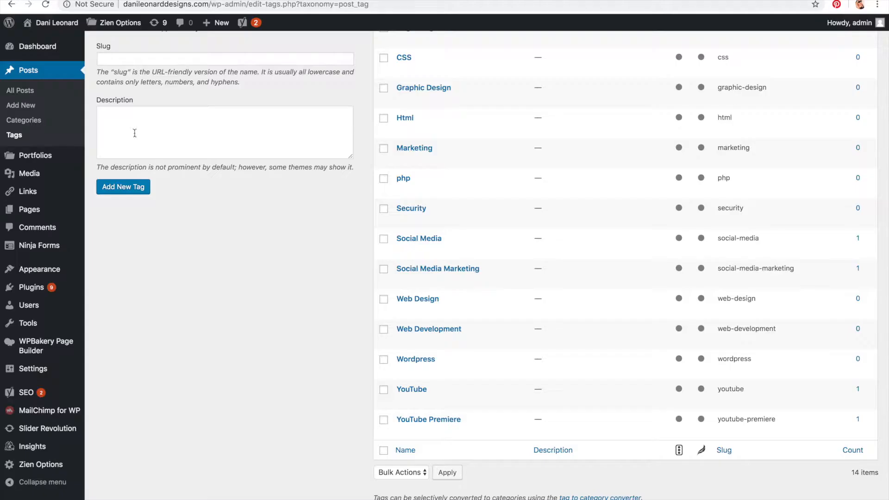
# Step: Open the Categories list, view the Social Media category's archive page and examine its address
pyautogui.click(24, 119)
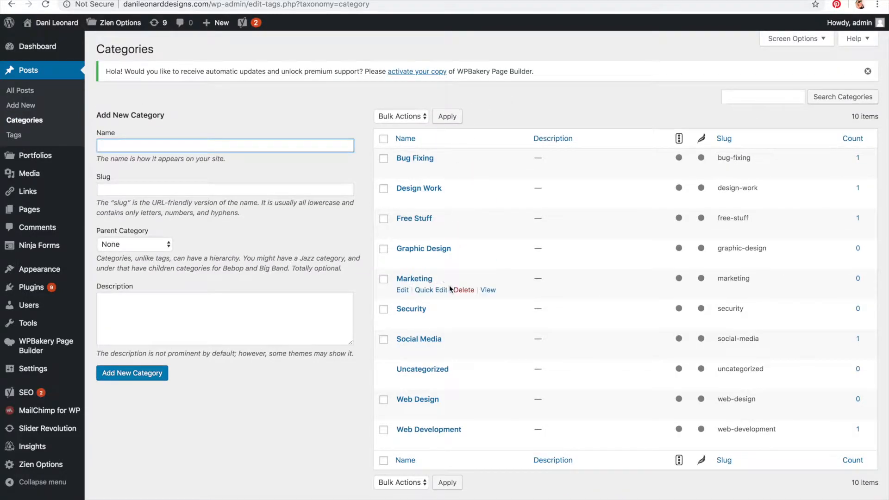
pyautogui.click(490, 351)
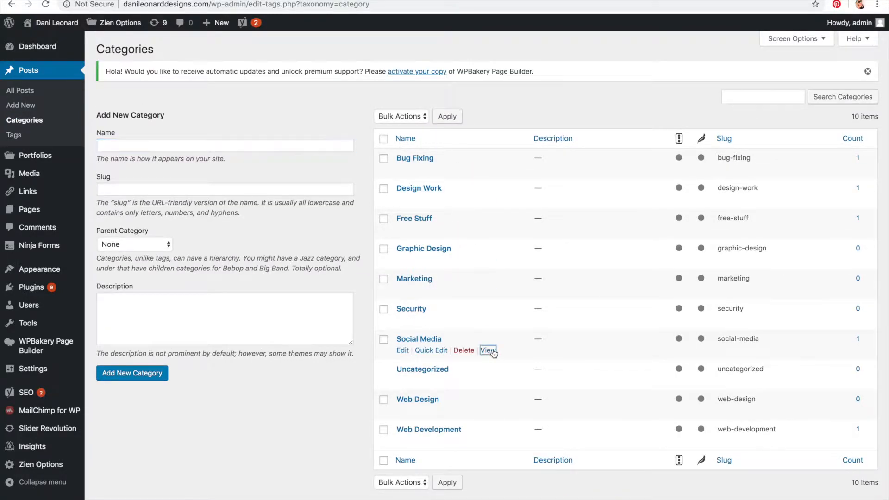
pyautogui.click(252, 0)
pyautogui.moveTo(235, 4); pyautogui.dragTo(102, 4)
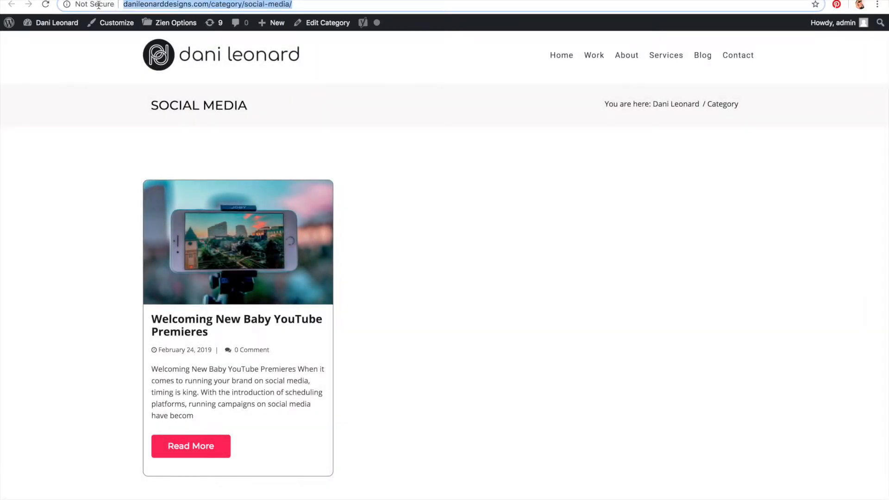
pyautogui.click(263, 8)
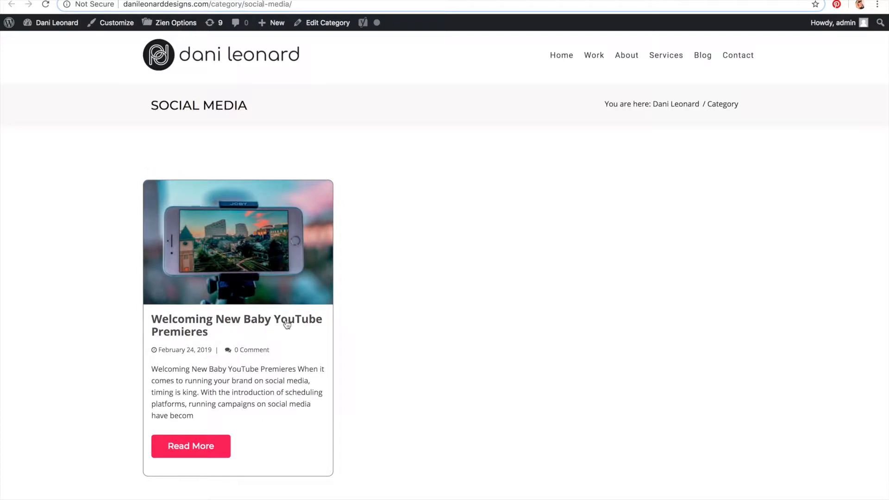
pyautogui.moveTo(290, 5); pyautogui.dragTo(249, 5)
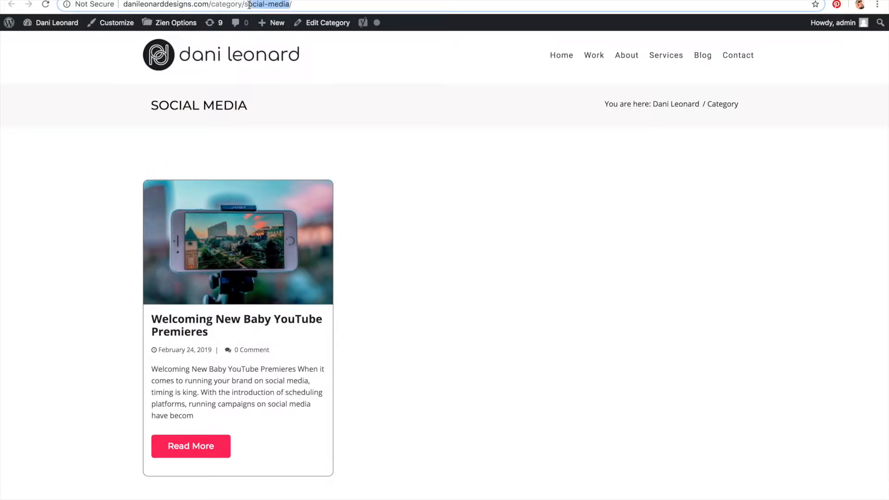
pyautogui.click(232, 0)
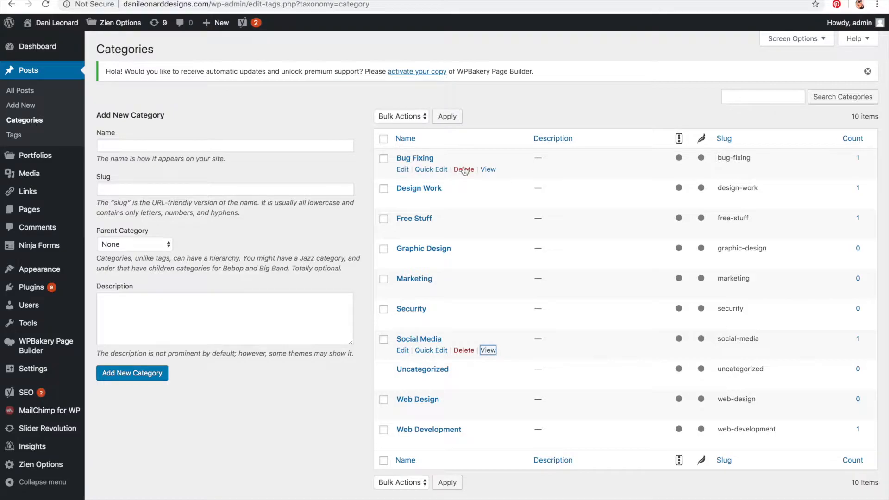
# Step: View the Bug Fixing category's archive page, examine its address and open the Blog link
pyautogui.click(491, 169)
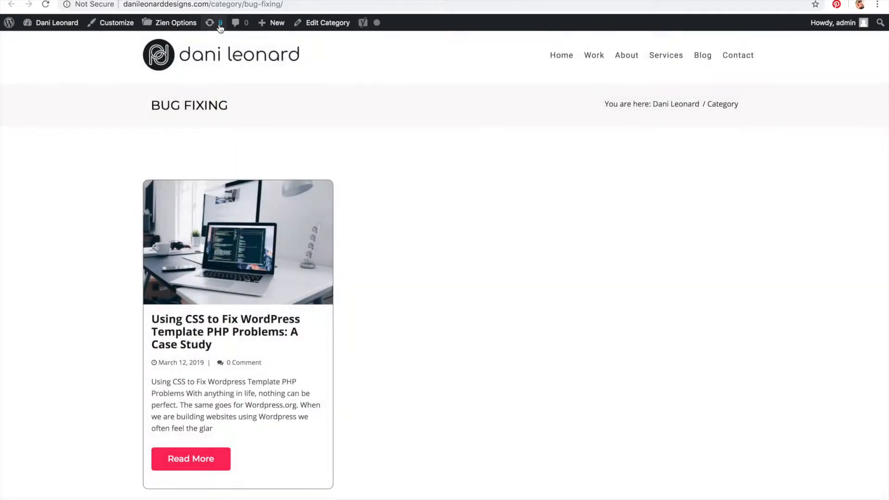
pyautogui.moveTo(222, 5); pyautogui.dragTo(315, 4)
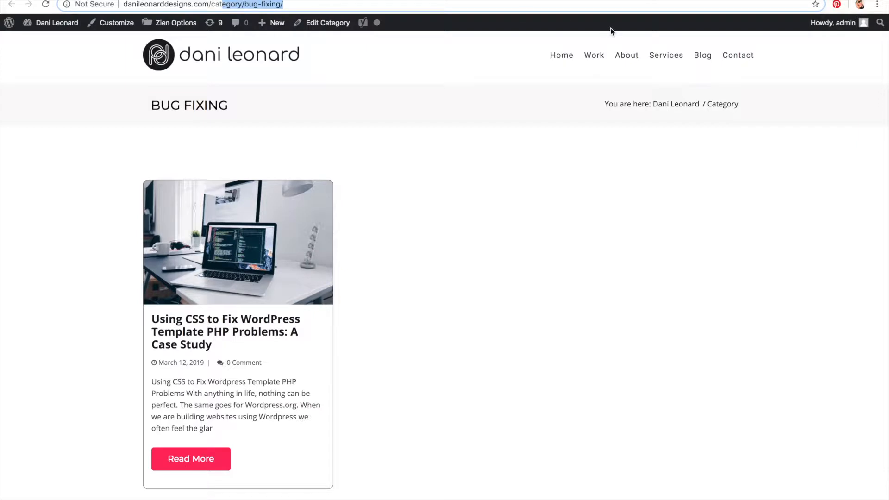
pyautogui.click(702, 55)
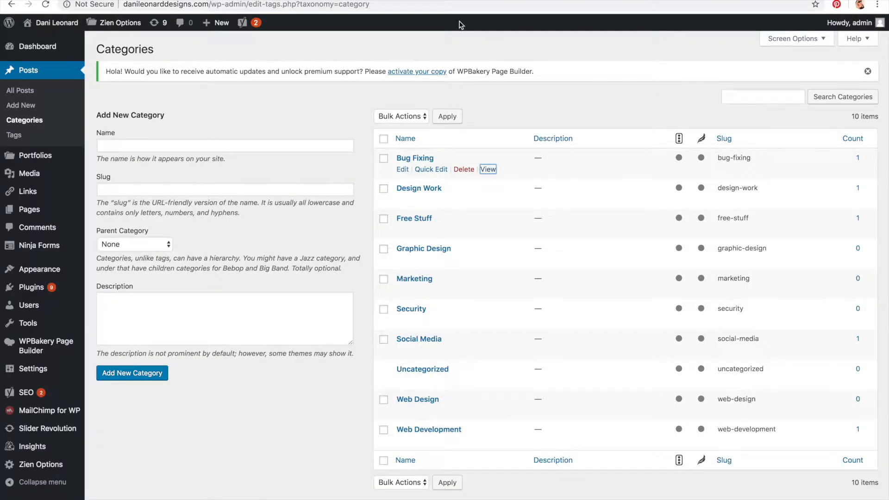
# Step: Return to the Tags list and scroll down through its entries
pyautogui.click(10, 136)
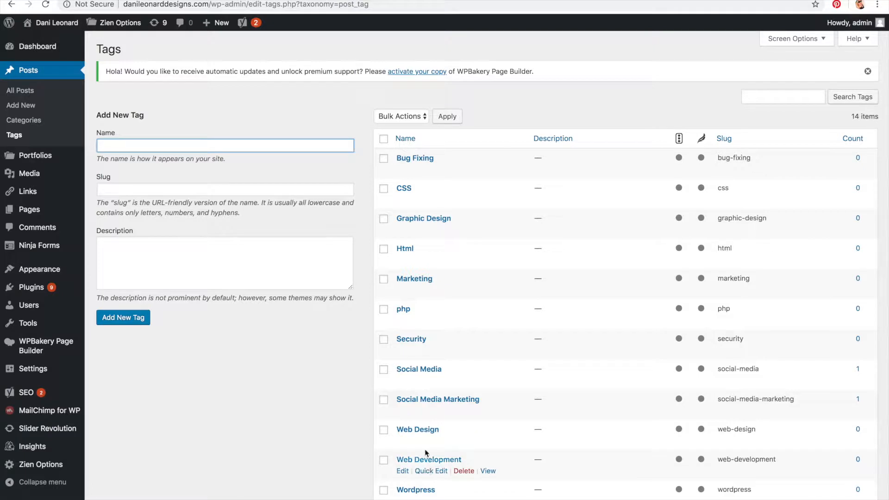
pyautogui.scroll(-5, 430, 402)
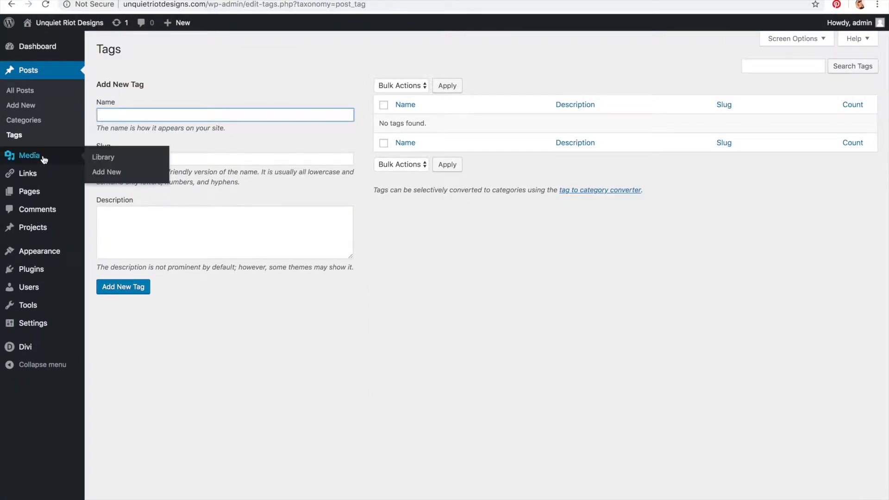
# Step: Open the Media Library on the second site and scroll through the uploaded images
pyautogui.click(44, 159)
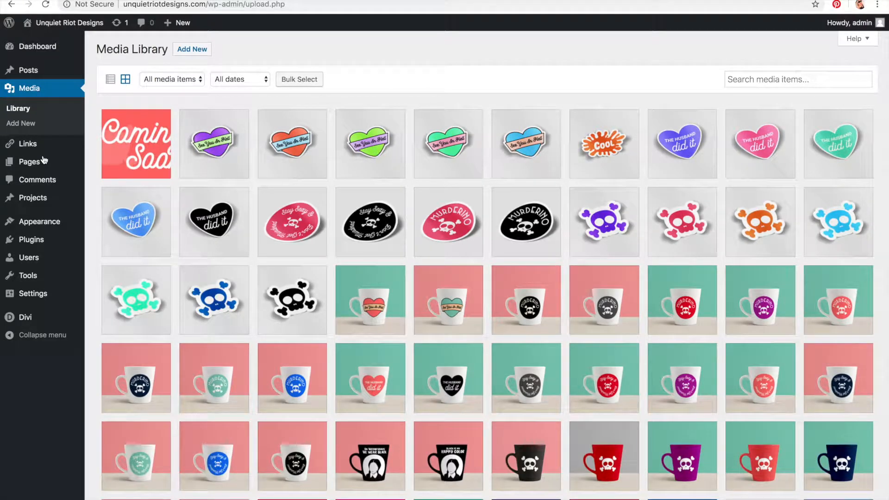
pyautogui.scroll(-7, 505, 176)
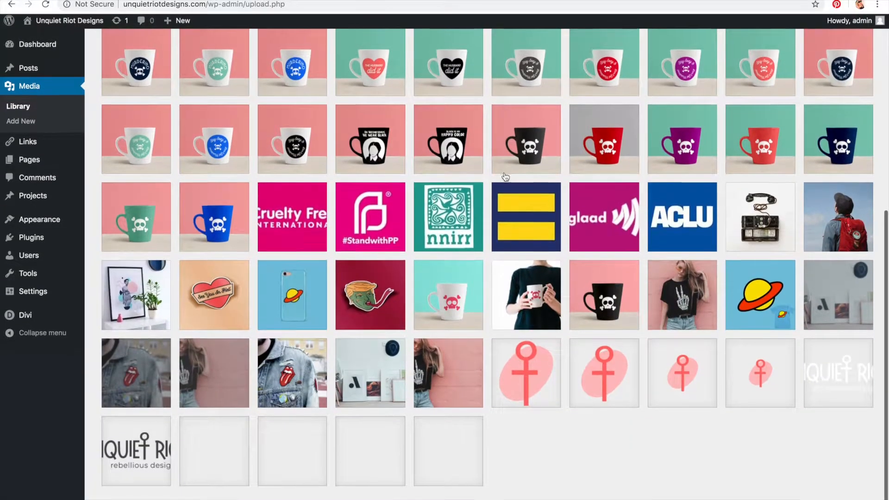
pyautogui.scroll(4, 505, 177)
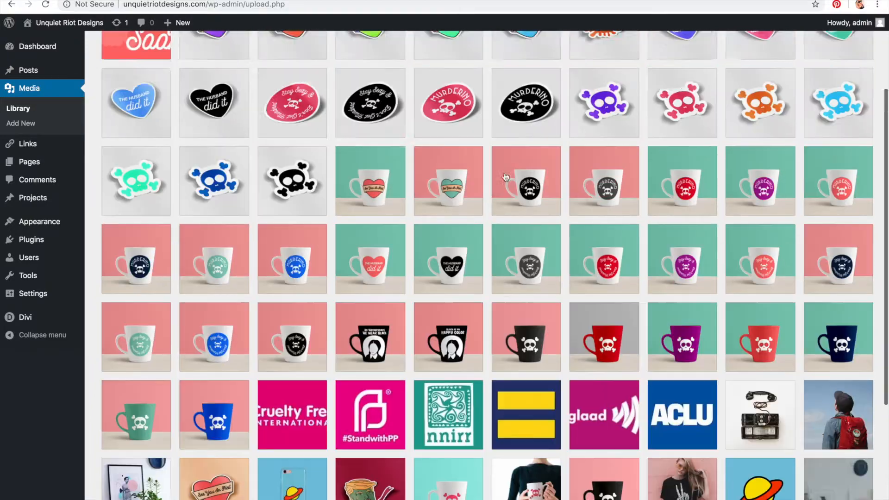
pyautogui.scroll(3, 505, 177)
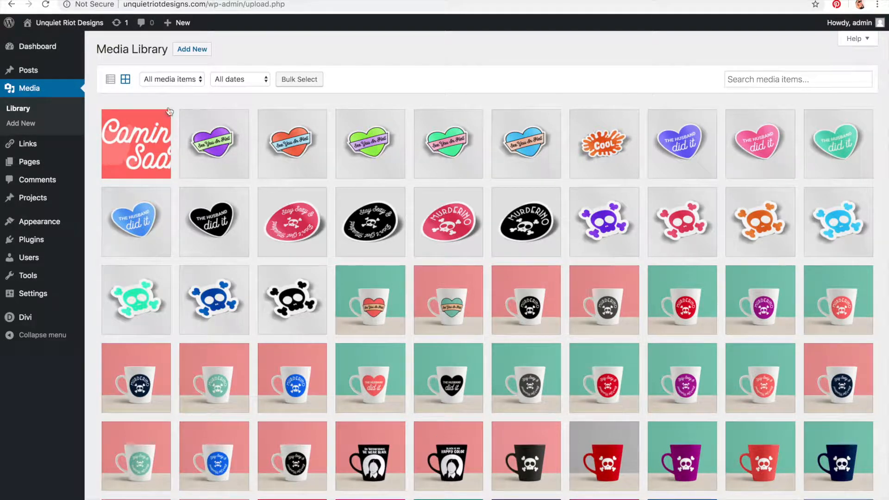
# Step: Browse the Links and Pages sections of the admin
pyautogui.click(26, 150)
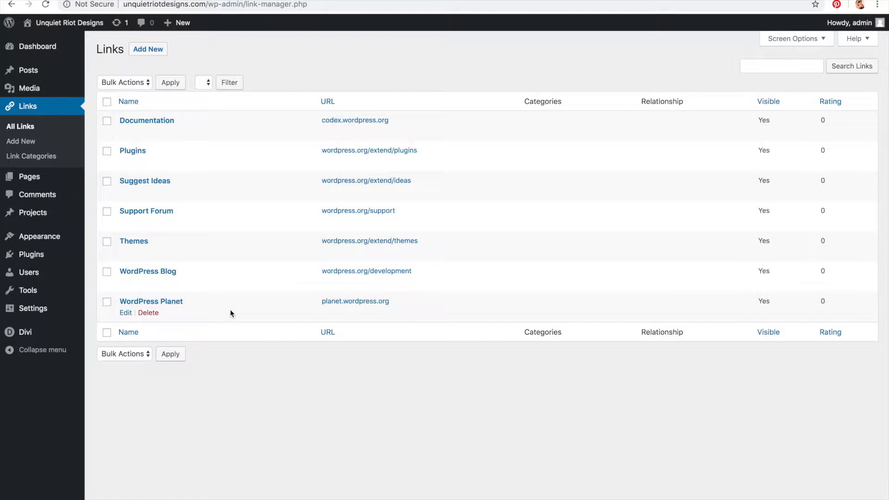
pyautogui.click(27, 181)
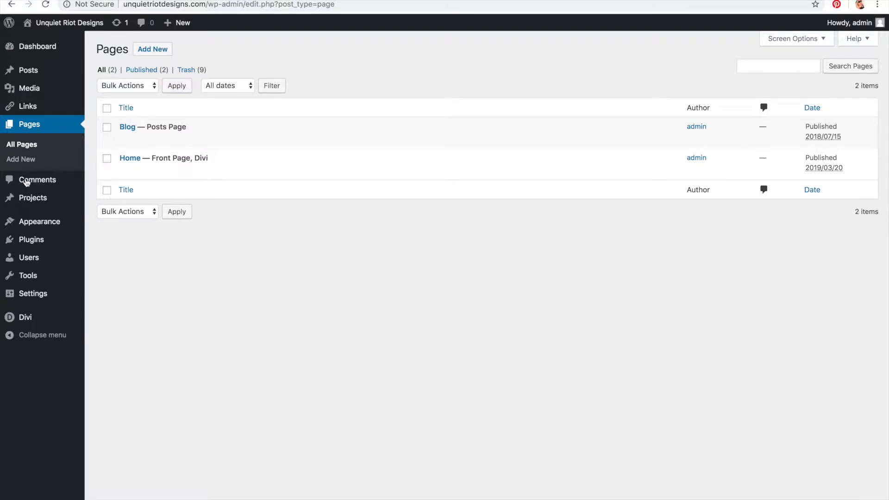
pyautogui.moveTo(150, 138)
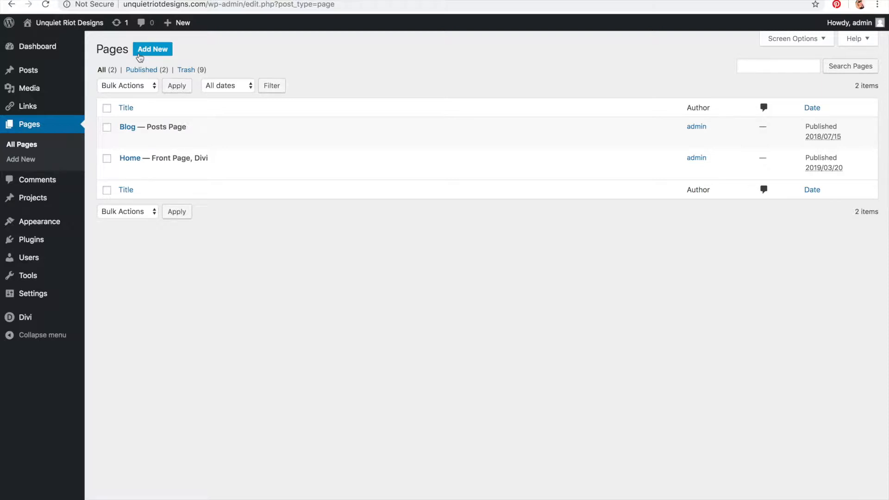
# Step: Open Comments and move the sample comment to the Trash with a bulk action
pyautogui.click(33, 179)
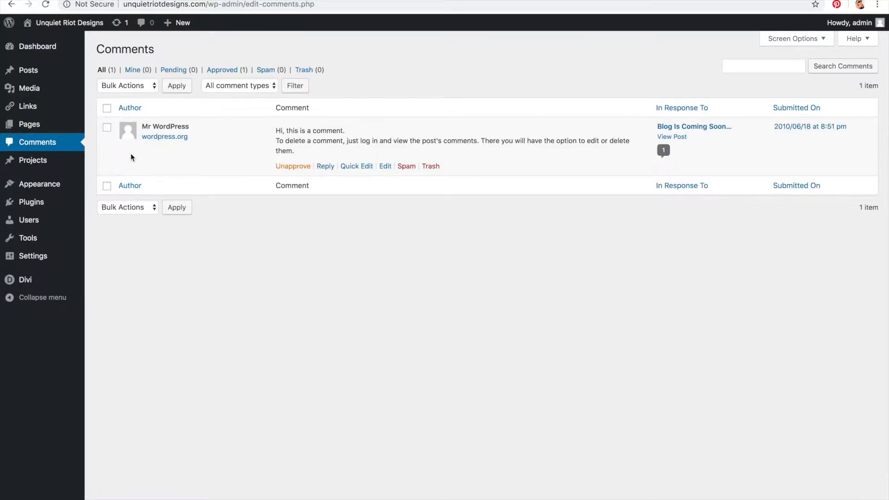
pyautogui.click(108, 109)
pyautogui.click(121, 86)
pyautogui.click(147, 86)
pyautogui.click(128, 87)
pyautogui.click(126, 126)
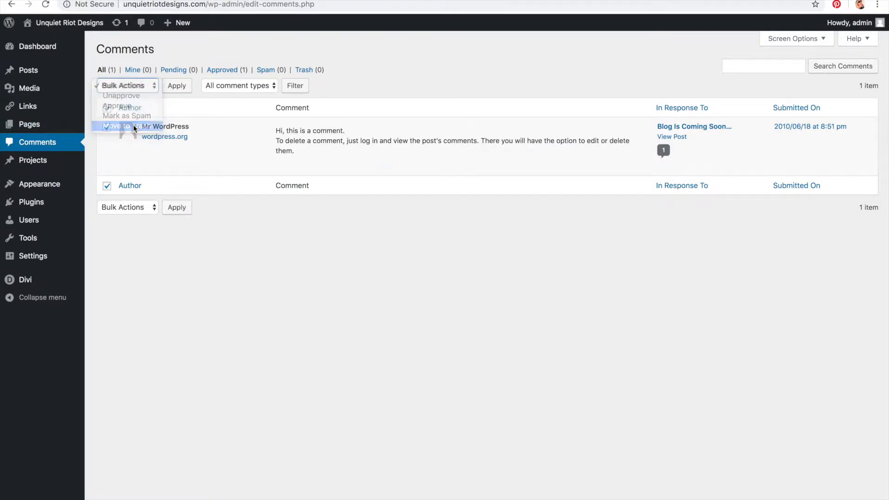
pyautogui.click(175, 88)
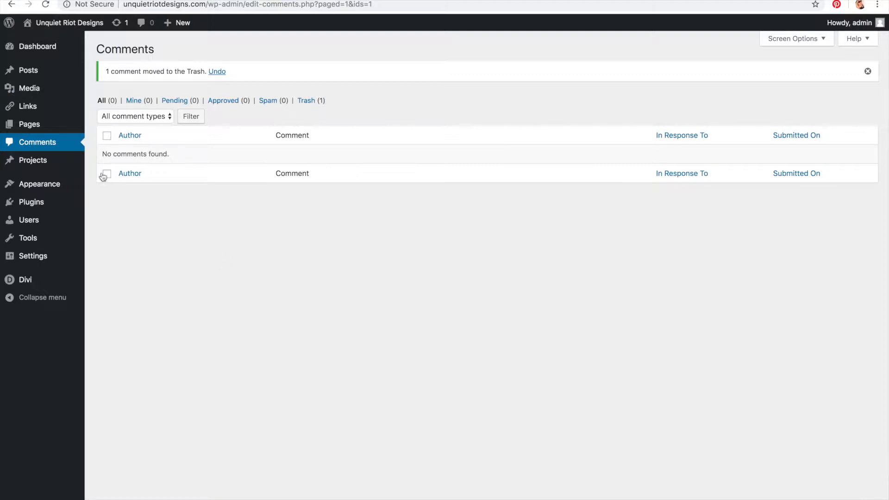
# Step: Start a new project under Projects and title it 'Sample Project KCAD Video'
pyautogui.click(42, 163)
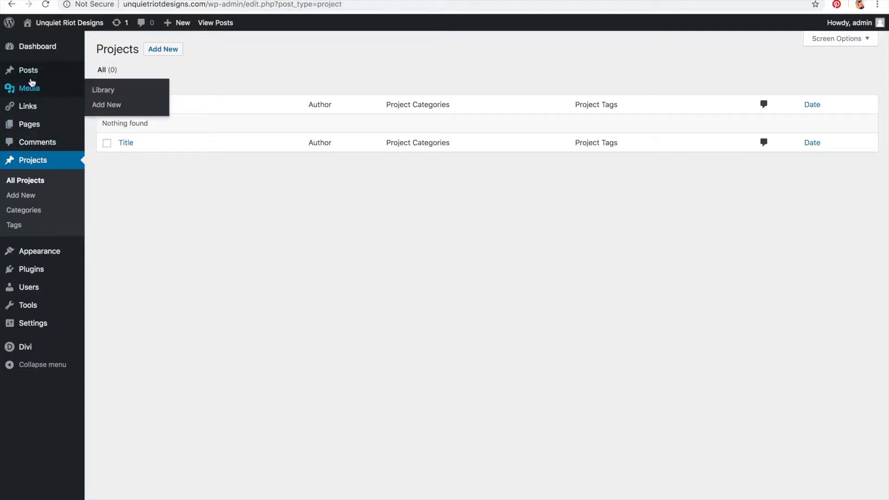
pyautogui.moveTo(31, 77)
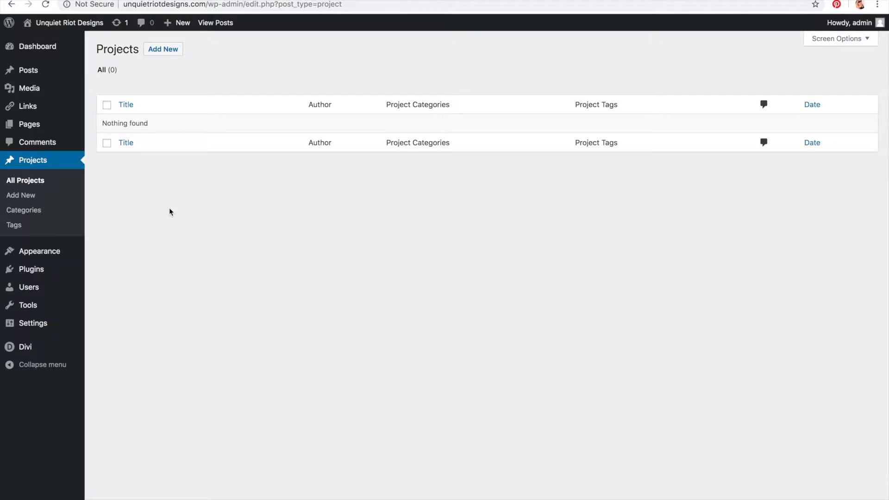
pyautogui.click(162, 52)
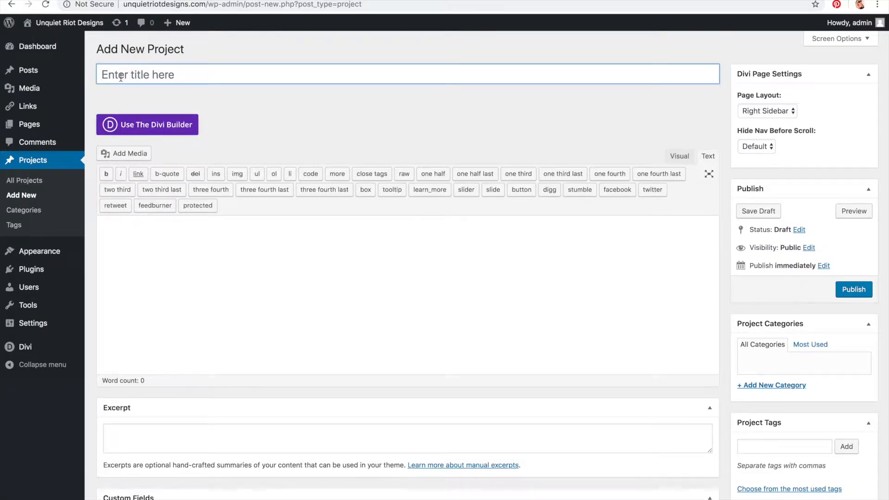
pyautogui.write('Sample Project_')
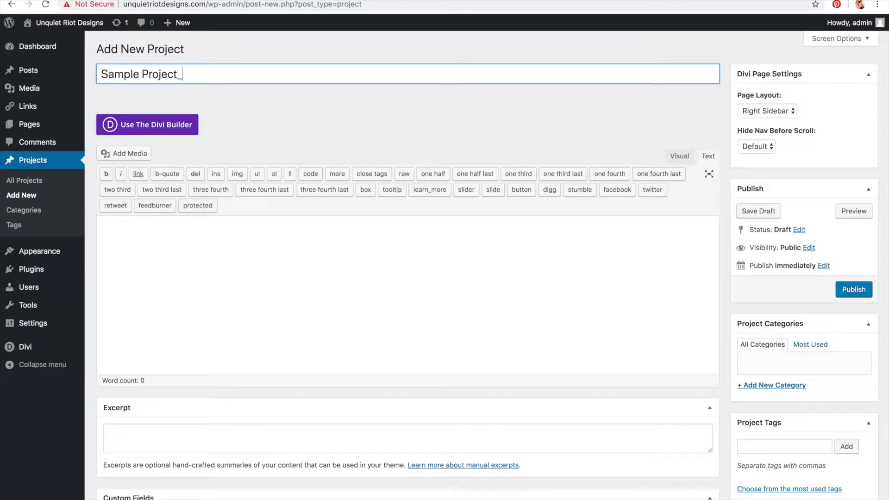
pyautogui.write(' KCAD Video')
pyautogui.click(238, 239)
# Step: Set the project's featured image to the green 'The Husband did it' heart image from the media library
pyautogui.scroll(-1, 239, 238)
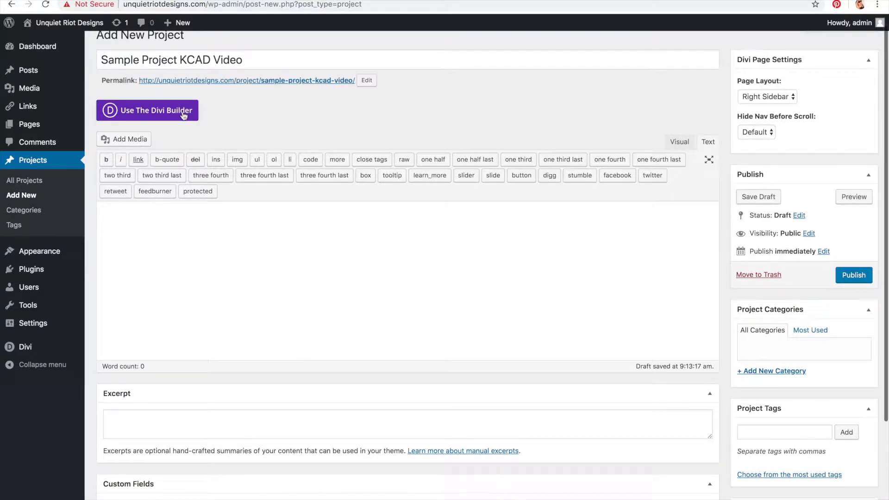
pyautogui.scroll(-3, 422, 337)
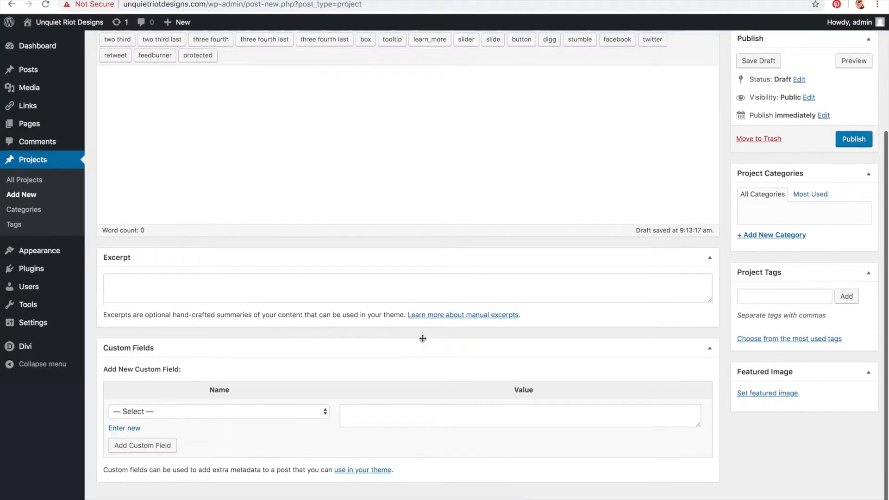
pyautogui.click(282, 415)
pyautogui.scroll(1, 282, 386)
pyautogui.scroll(3, 282, 388)
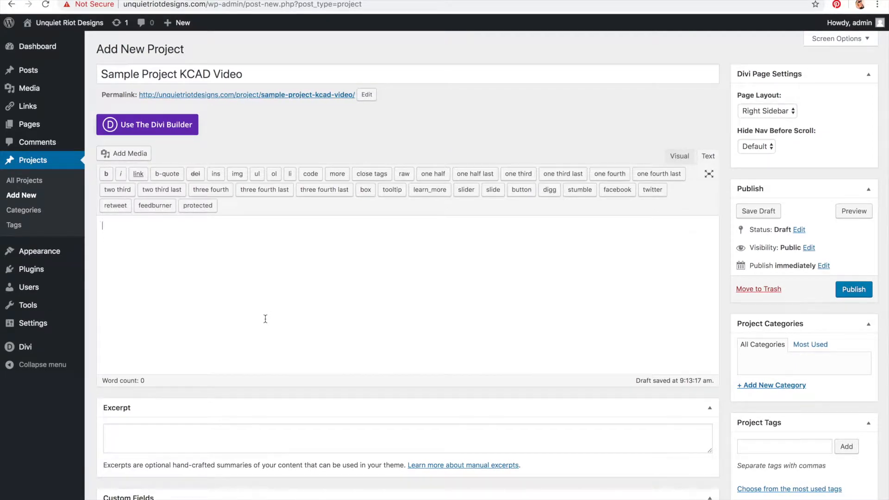
pyautogui.scroll(-3, 810, 371)
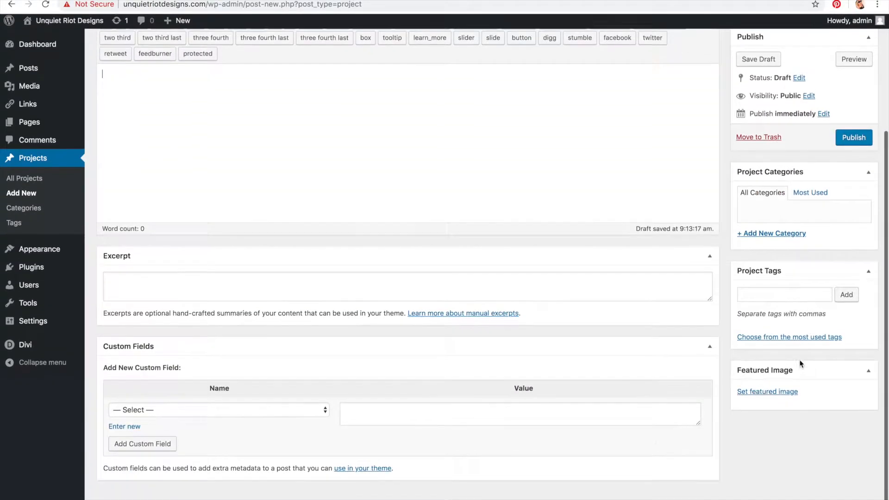
pyautogui.click(776, 397)
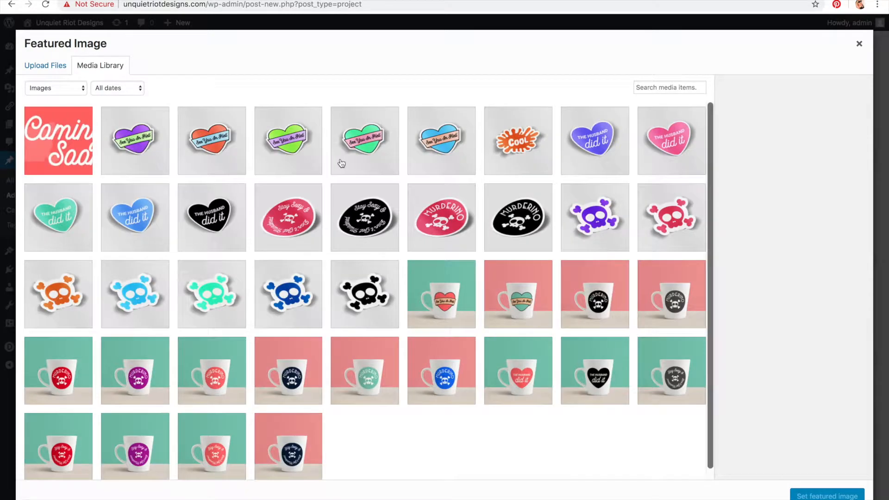
pyautogui.click(528, 163)
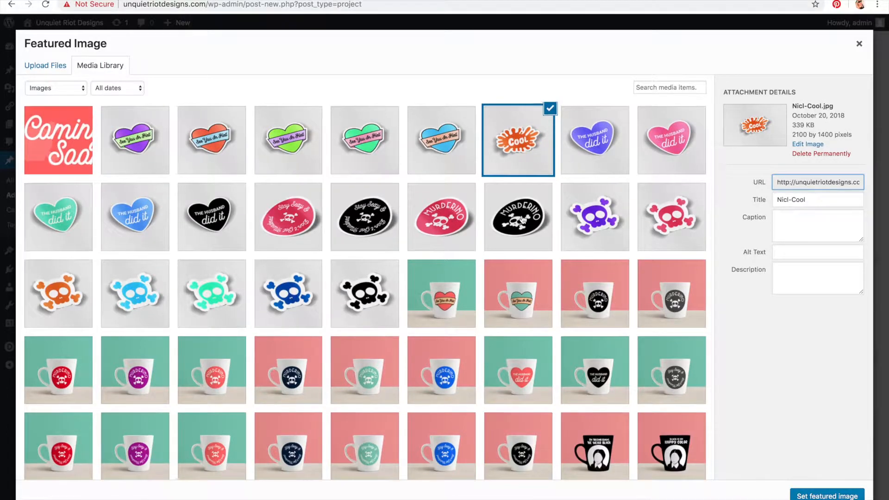
pyautogui.scroll(-1, 491, 294)
pyautogui.scroll(-1, 492, 294)
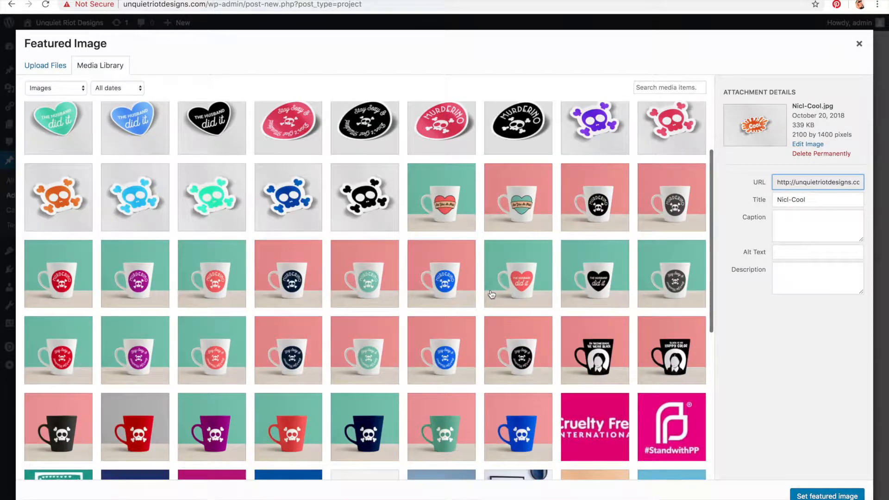
pyautogui.scroll(-4, 492, 295)
pyautogui.scroll(-1, 492, 295)
pyautogui.scroll(8, 492, 295)
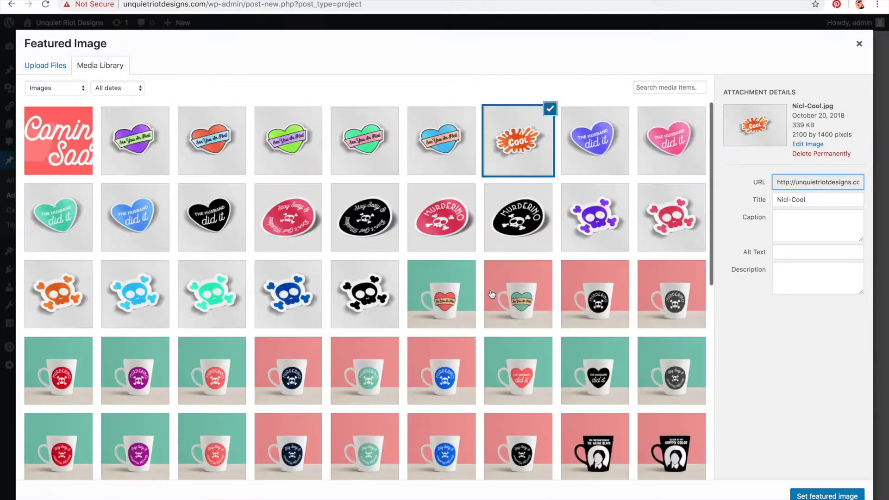
pyautogui.click(89, 238)
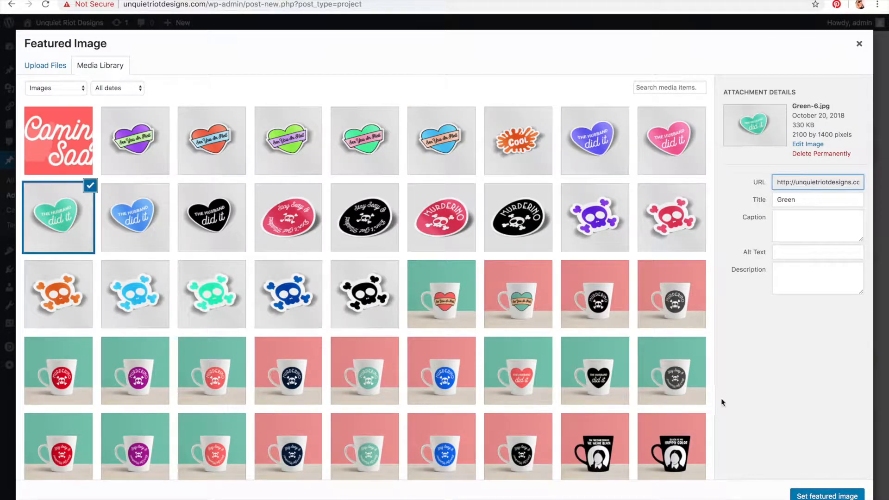
pyautogui.click(828, 496)
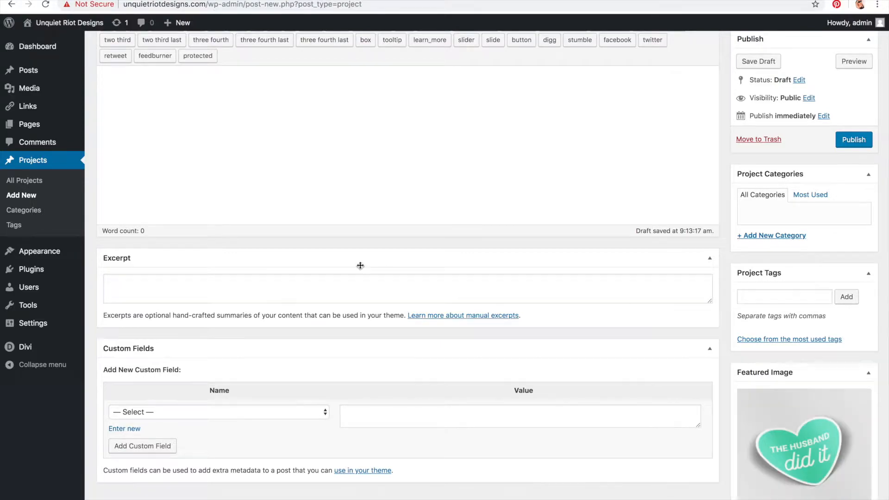
# Step: Insert the five 'The Husband did it' heart images (black, blue, green, pink, purple) from the media library into the project content
pyautogui.scroll(4, 359, 264)
pyautogui.click(138, 121)
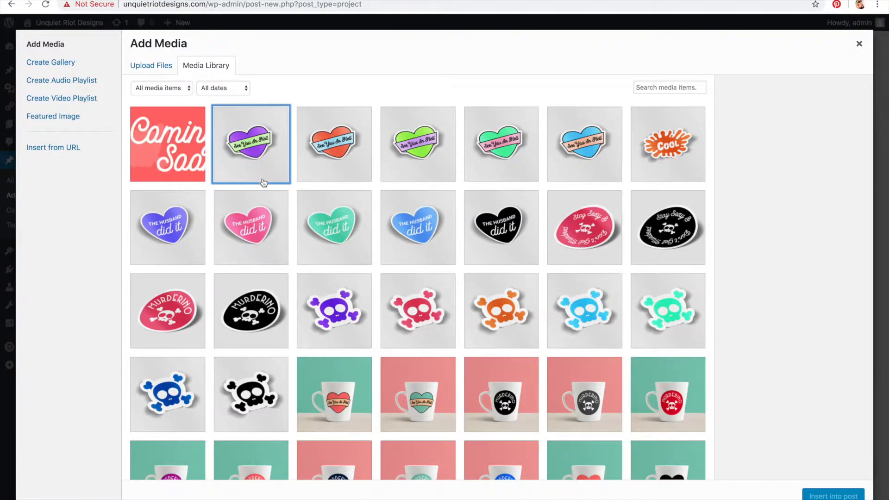
pyautogui.click(263, 182)
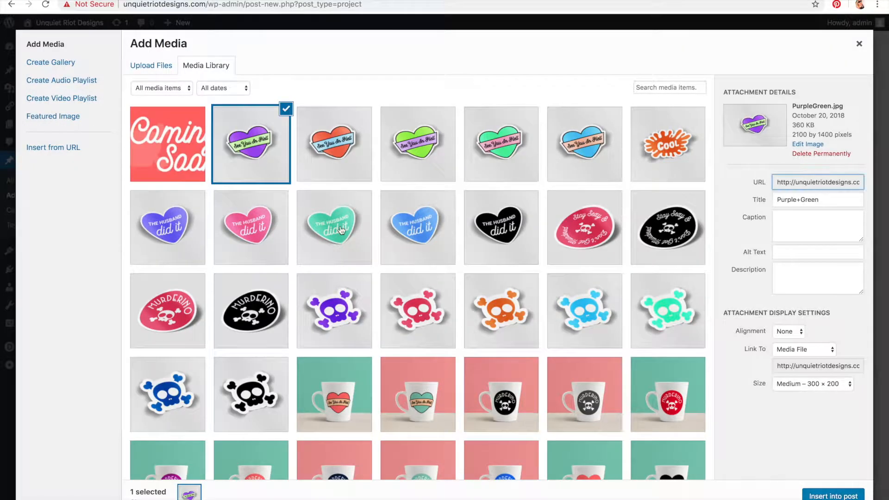
pyautogui.click(245, 213)
pyautogui.click(234, 206)
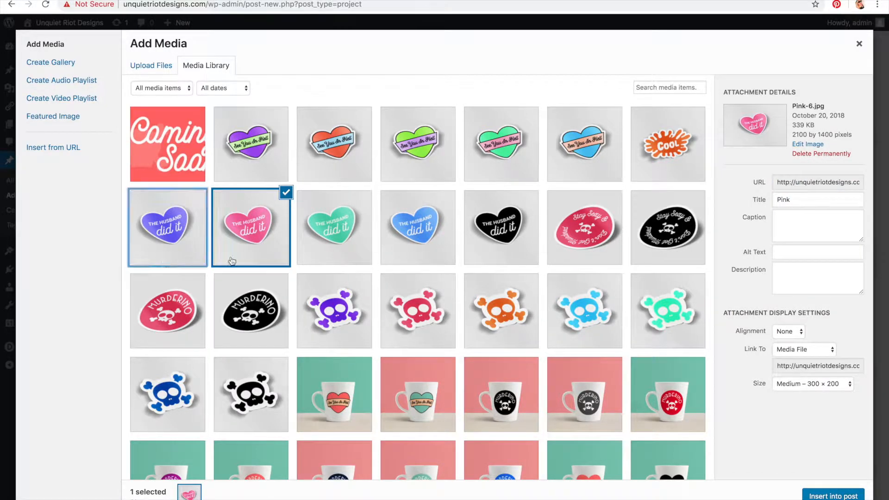
pyautogui.click(182, 258)
pyautogui.click(362, 258)
pyautogui.click(520, 241)
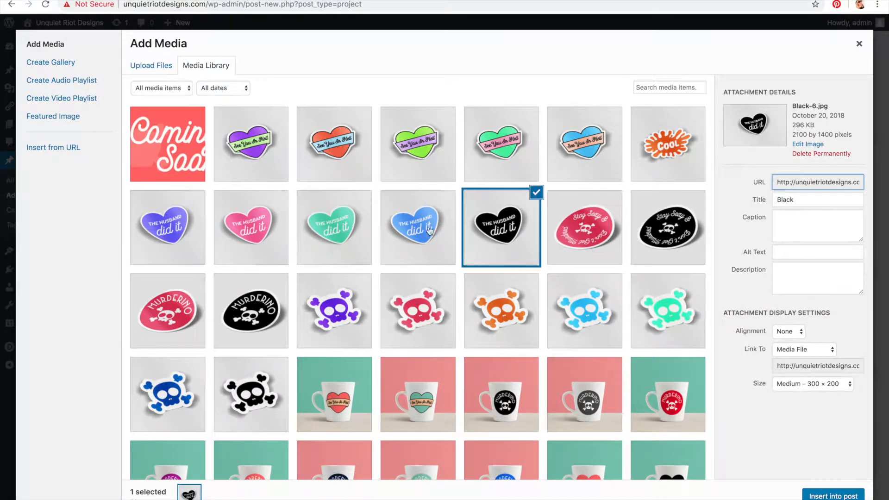
pyautogui.keyDown('shift'); pyautogui.click(422, 241); pyautogui.keyUp('shift')
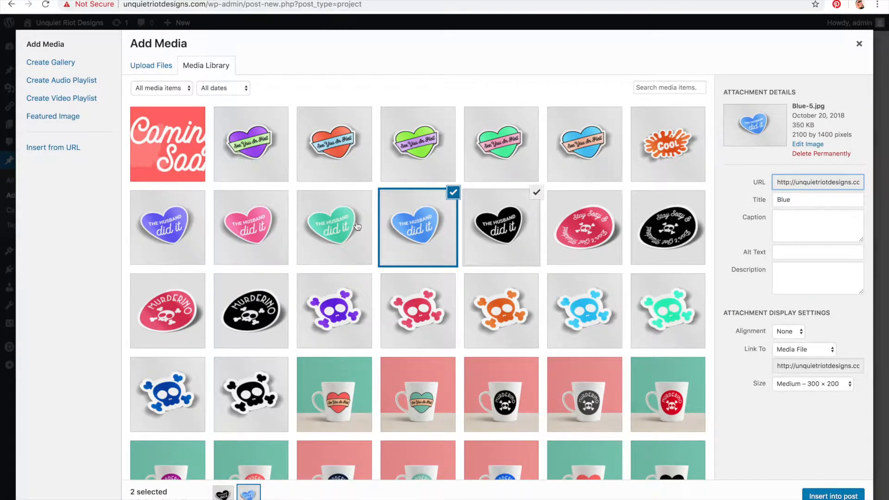
pyautogui.keyDown('shift'); pyautogui.click(357, 226); pyautogui.keyUp('shift')
pyautogui.keyDown('shift'); pyautogui.click(250, 227); pyautogui.keyUp('shift')
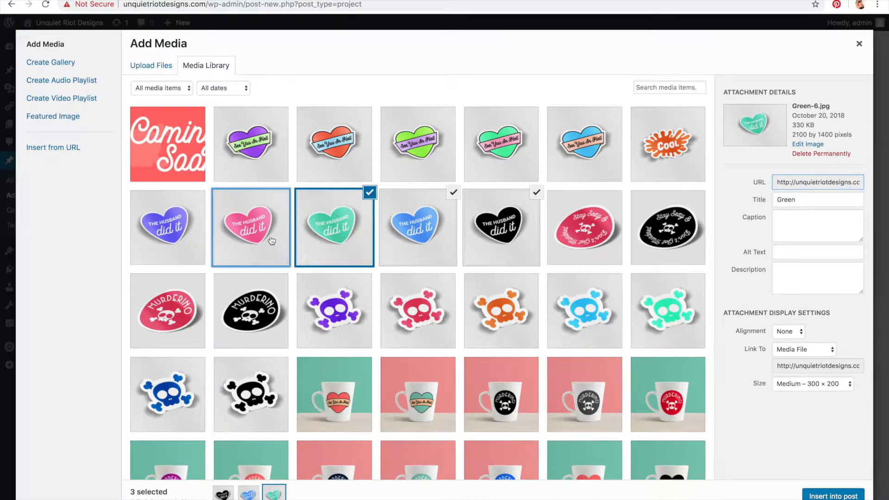
pyautogui.keyDown('shift'); pyautogui.click(181, 231); pyautogui.keyUp('shift')
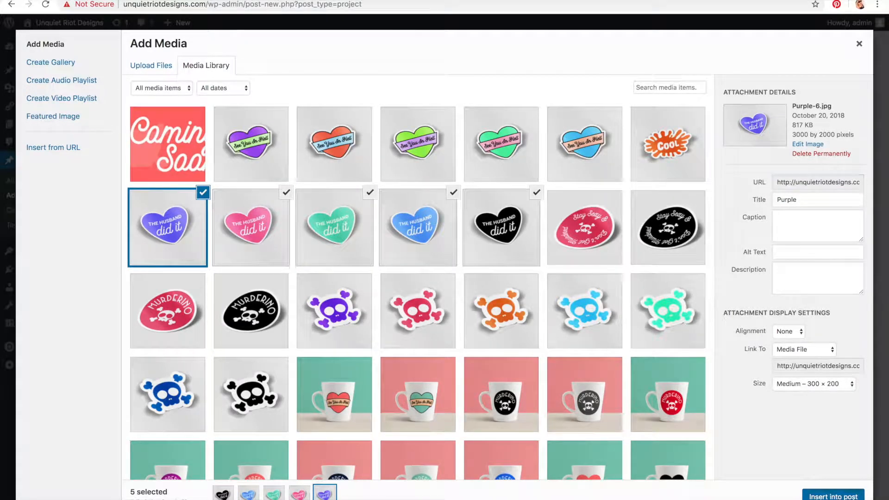
pyautogui.click(833, 496)
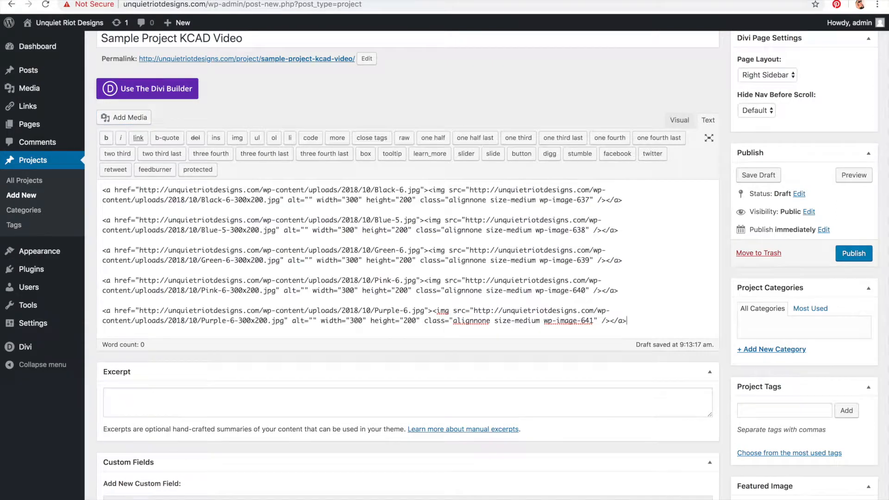
# Step: Add a new project category named 'Stickers' and publish the project
pyautogui.click(790, 351)
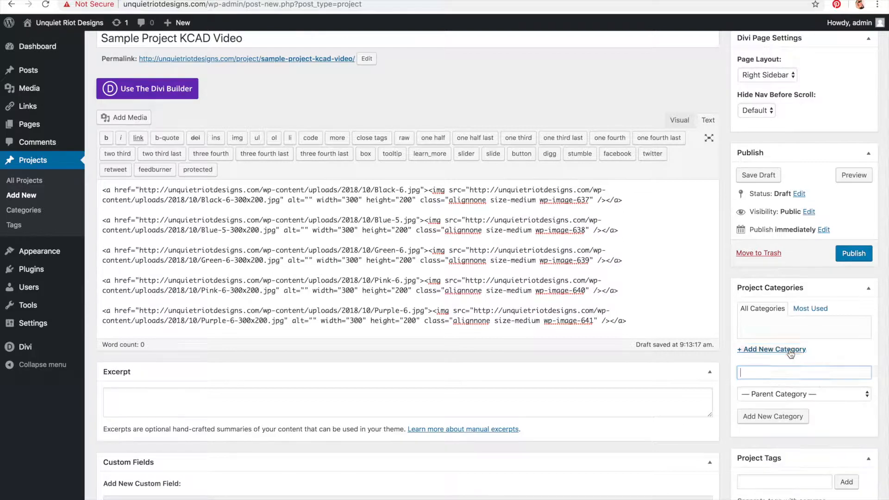
pyautogui.write('Stickers')
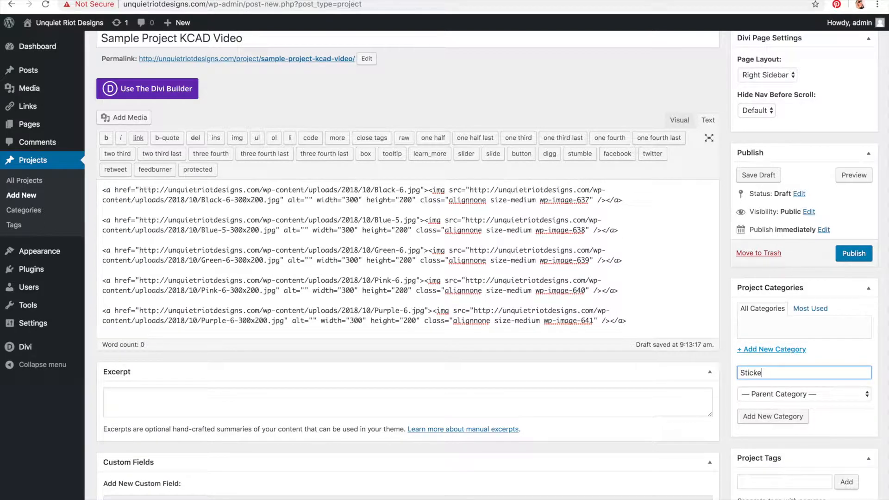
pyautogui.click(794, 418)
pyautogui.click(843, 257)
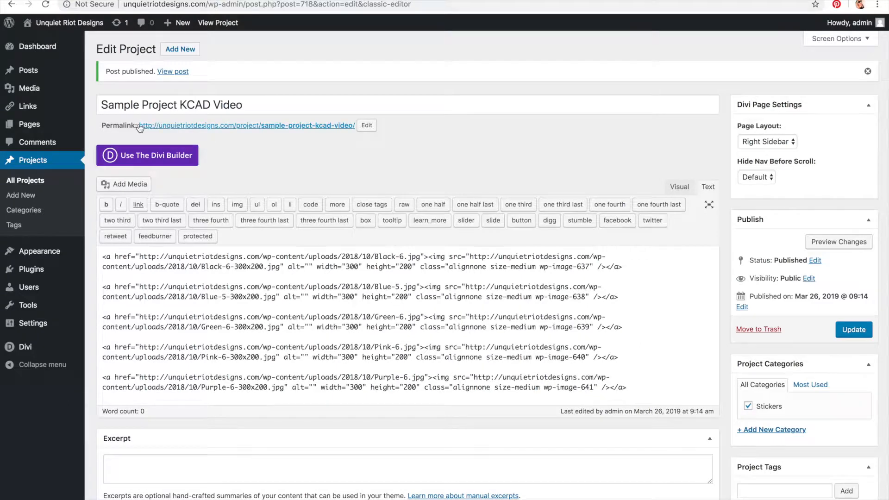
# Step: Open the published project page and scroll through its featured image and gallery of hearts
pyautogui.moveTo(139, 126); pyautogui.dragTo(352, 134)
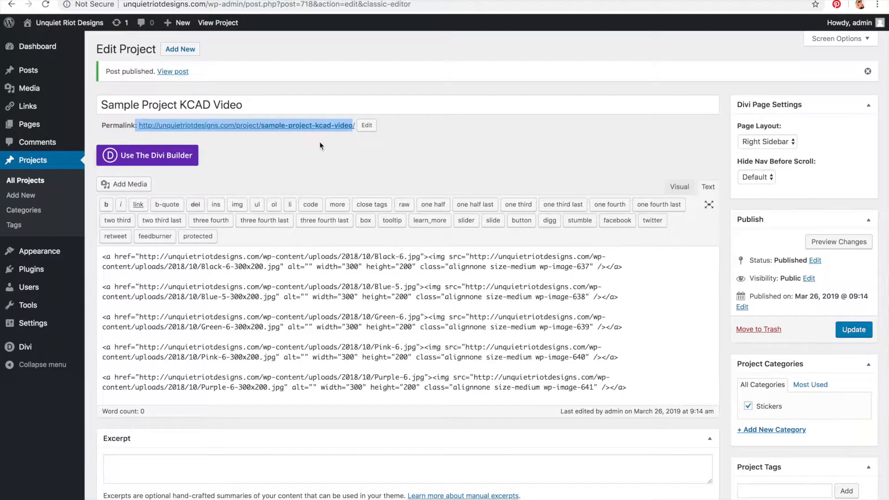
pyautogui.click(179, 73)
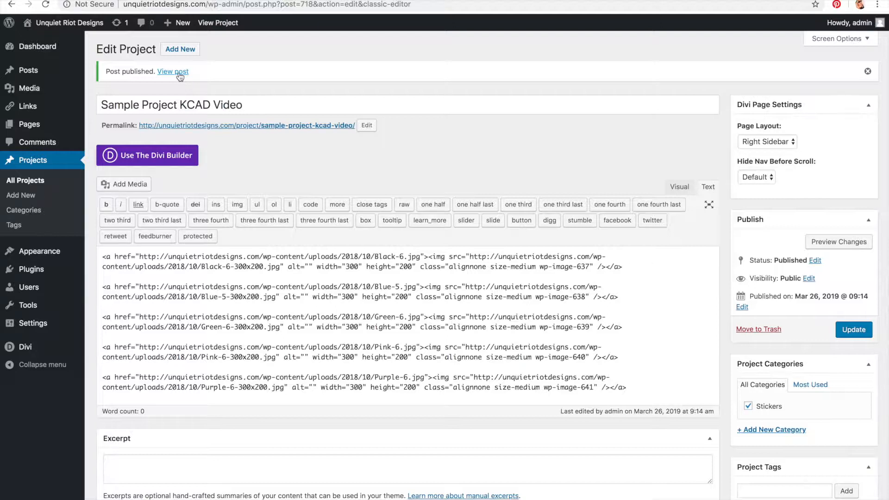
pyautogui.click(177, 73)
pyautogui.scroll(-4, 684, 318)
pyautogui.scroll(4, 469, 212)
pyautogui.scroll(-10, 456, 217)
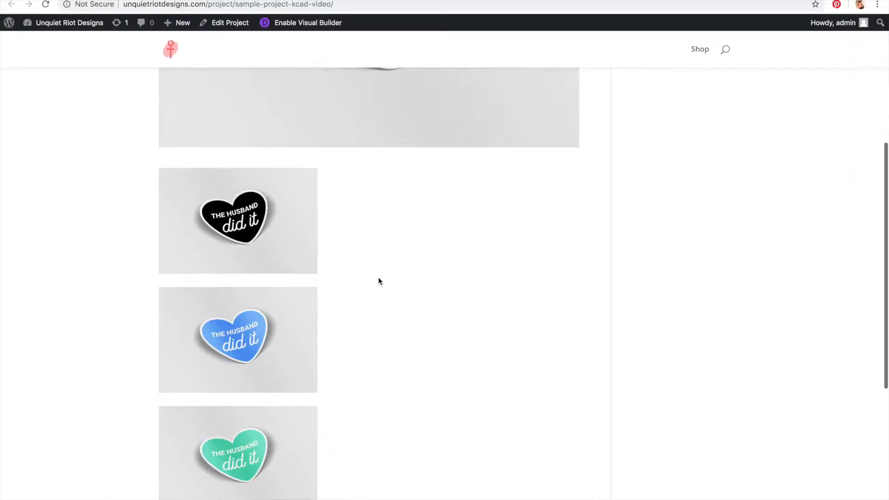
pyautogui.scroll(12, 378, 281)
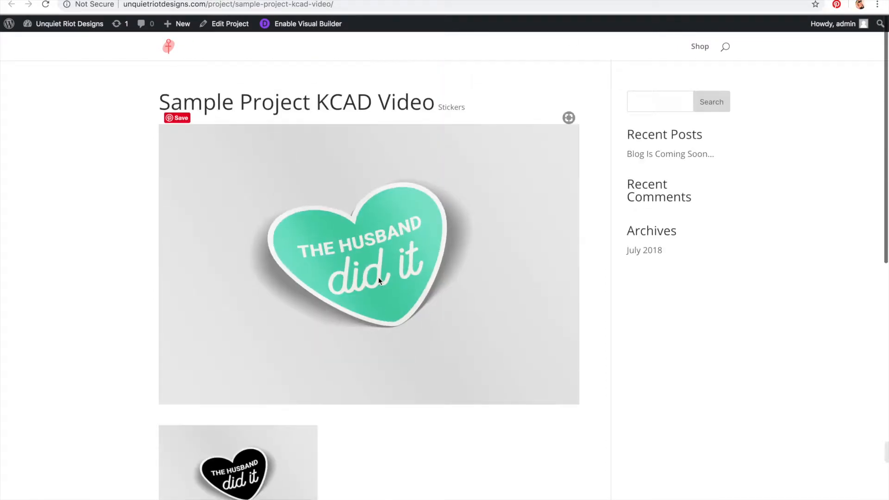
pyautogui.scroll(-11, 379, 280)
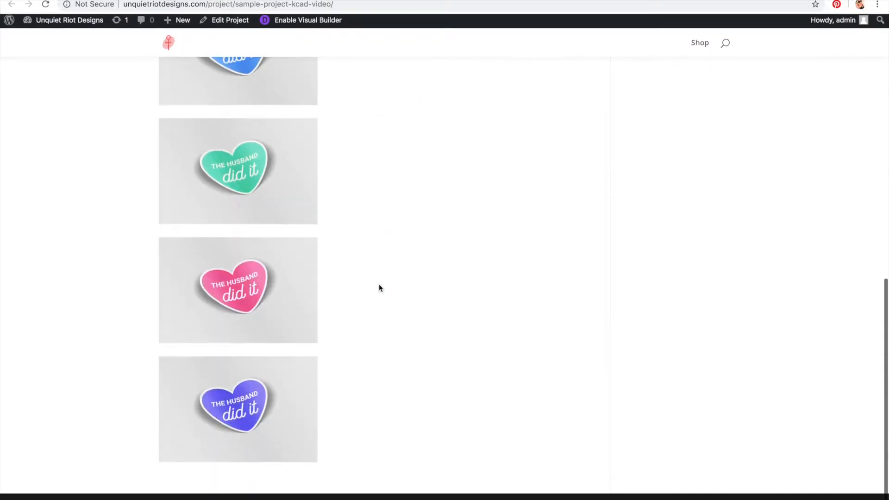
pyautogui.scroll(12, 378, 284)
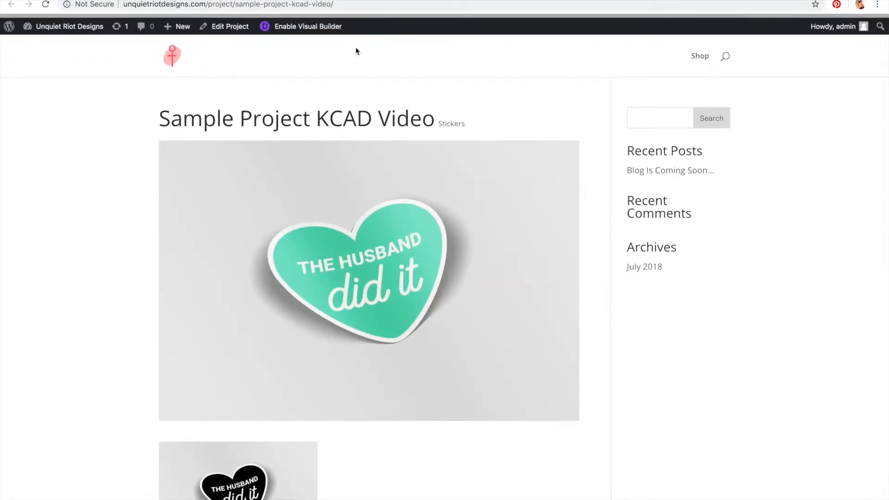
# Step: Return to the project editor and review the Project Categories and Project Tags pages
pyautogui.press('super+Left')
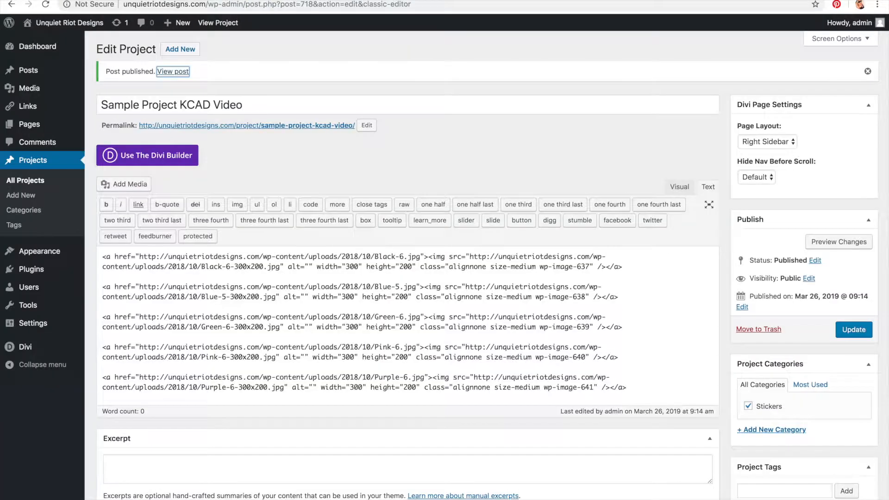
pyautogui.moveTo(55, 57)
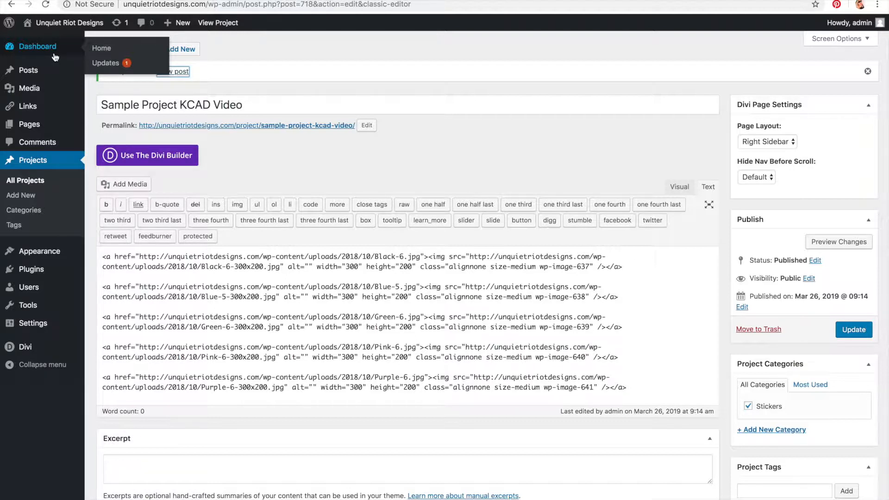
pyautogui.click(31, 211)
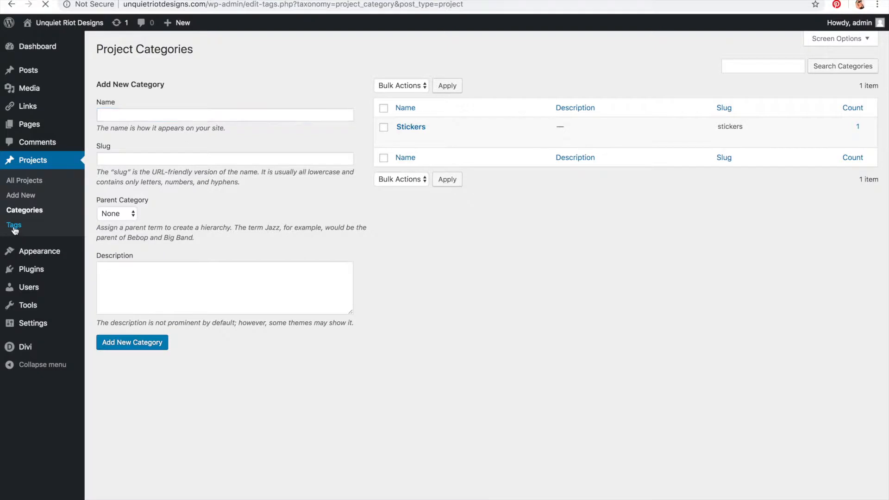
pyautogui.click(15, 226)
pyautogui.click(24, 211)
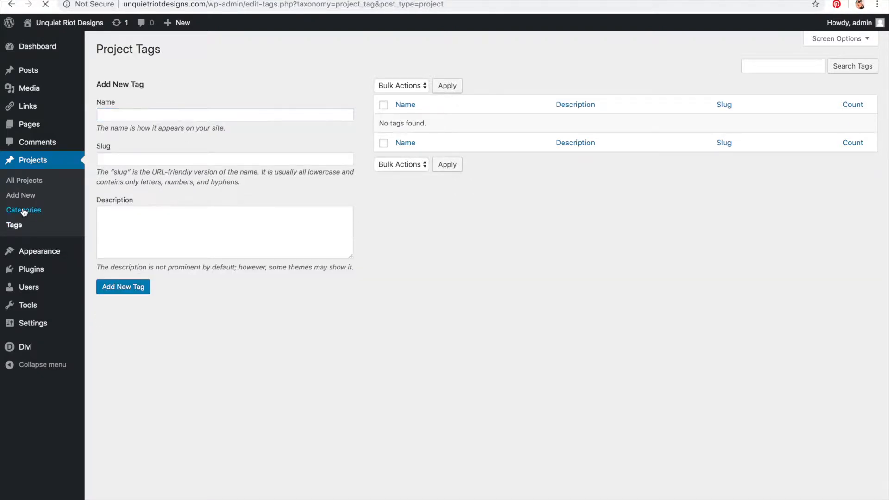
# Step: Open the installed plugins list, point out Disable Gutenberg, and go to add a new plugin
pyautogui.moveTo(32, 254)
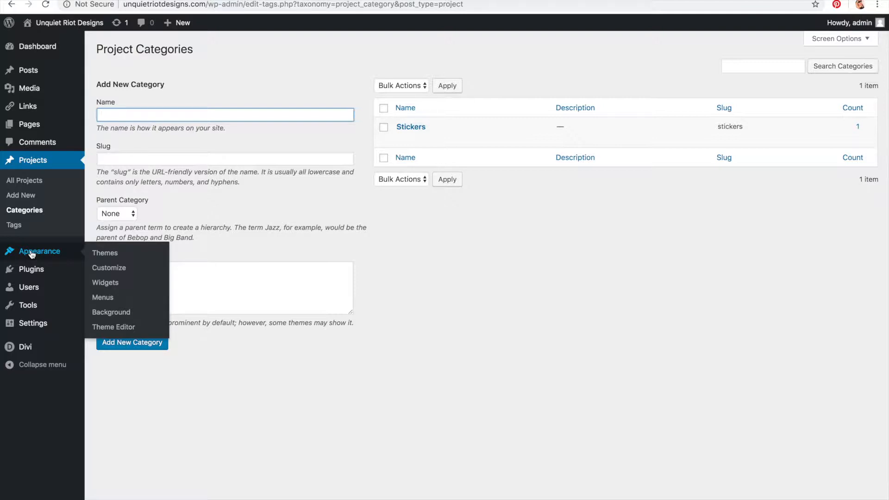
pyautogui.click(34, 273)
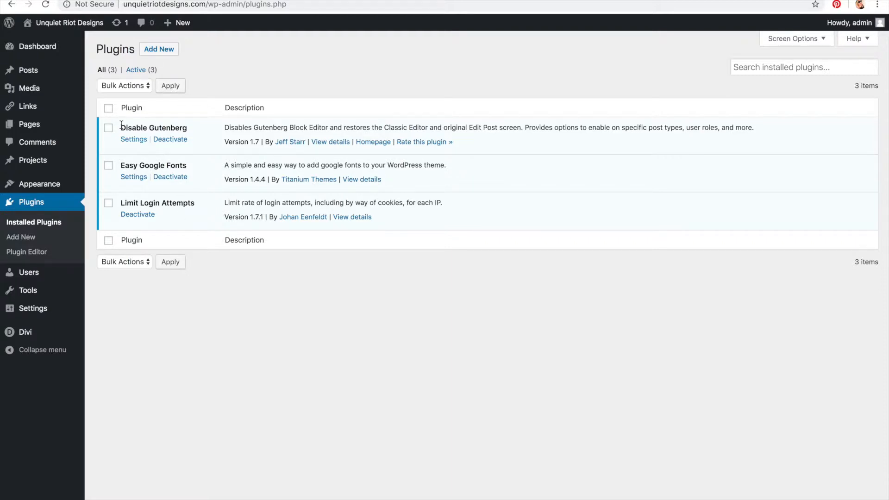
pyautogui.moveTo(120, 128); pyautogui.dragTo(201, 134)
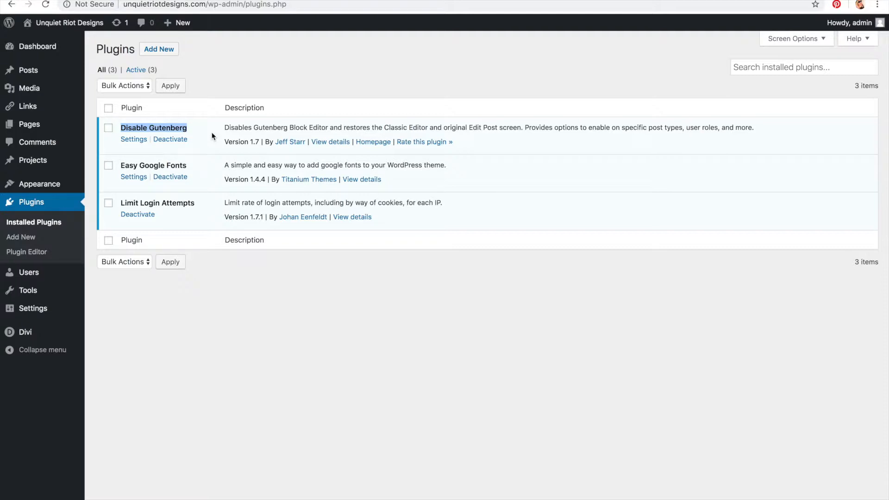
pyautogui.click(173, 57)
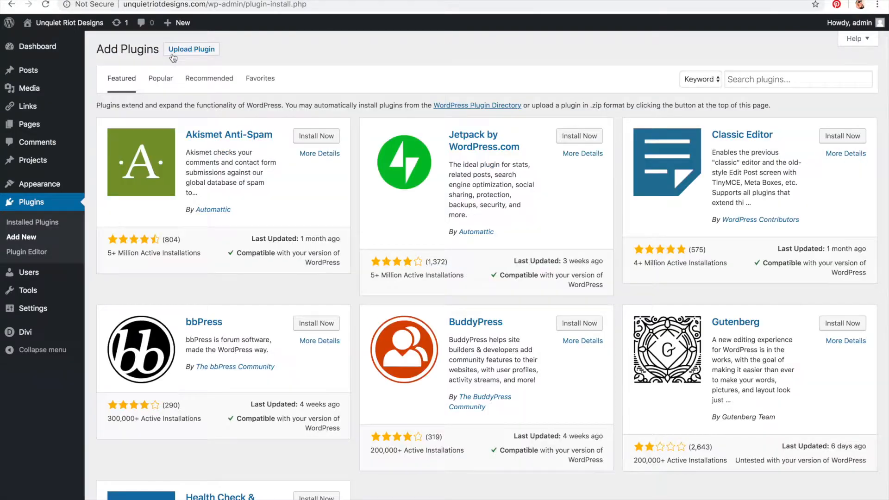
# Step: Search the plugin directory for 'Yoast' and install the Yoast SEO plugin
pyautogui.click(747, 81)
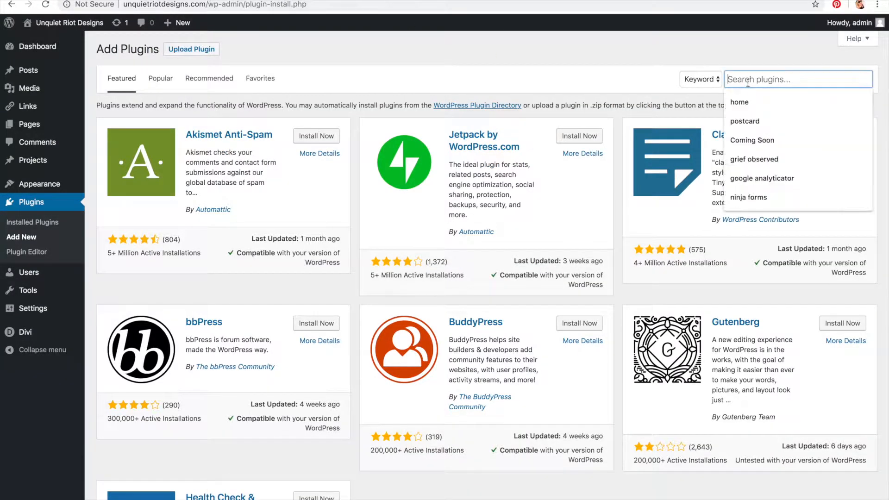
pyautogui.write('Yoast')
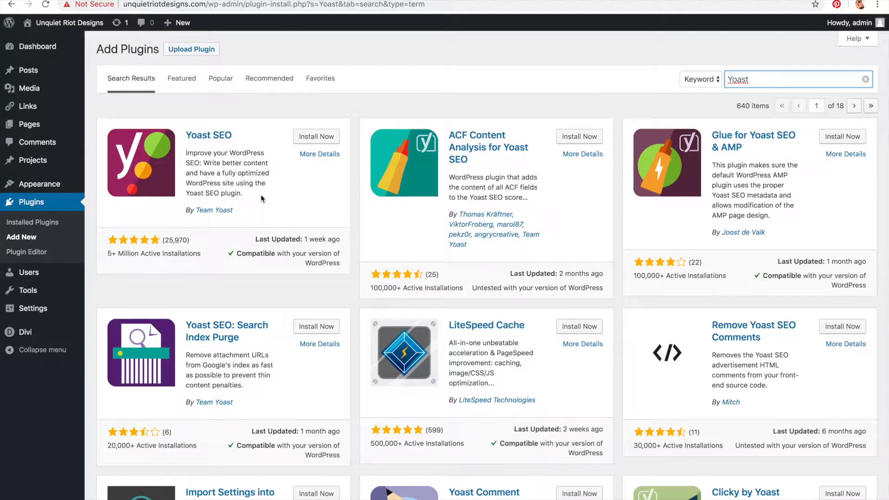
pyautogui.click(323, 143)
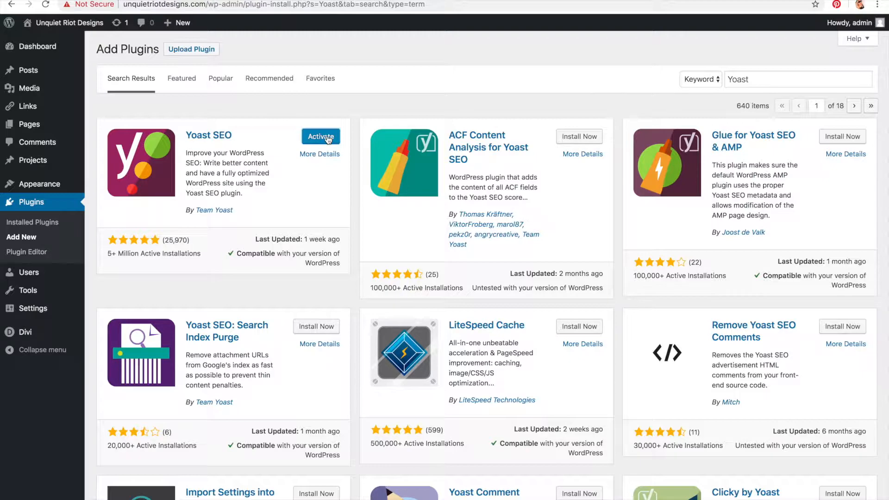
pyautogui.moveTo(193, 496)
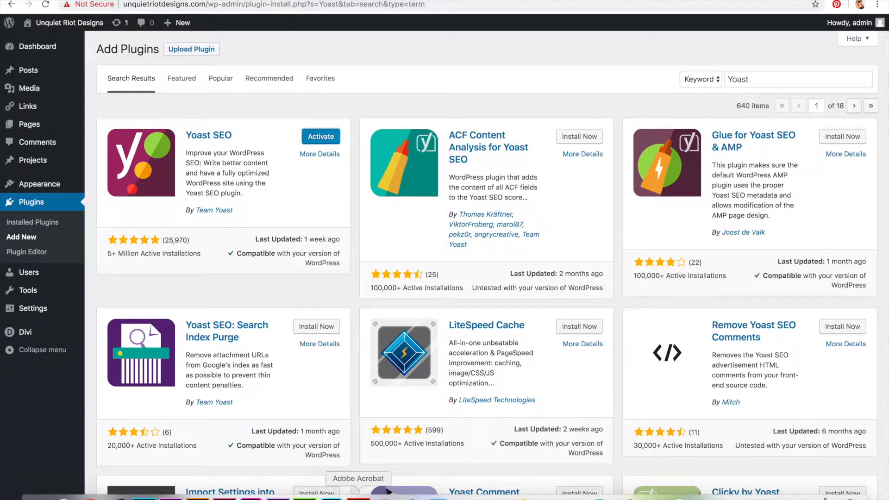
pyautogui.click(389, 493)
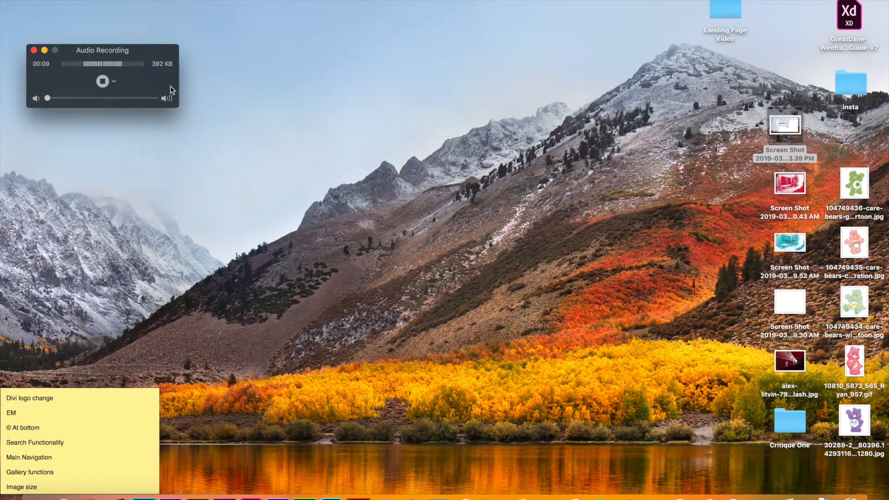
pyautogui.moveTo(154, 48); pyautogui.dragTo(177, 38)
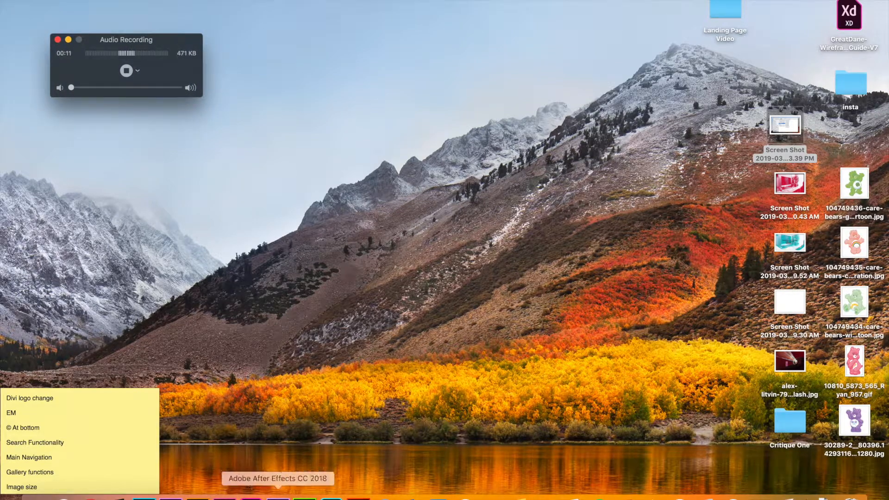
pyautogui.click(91, 498)
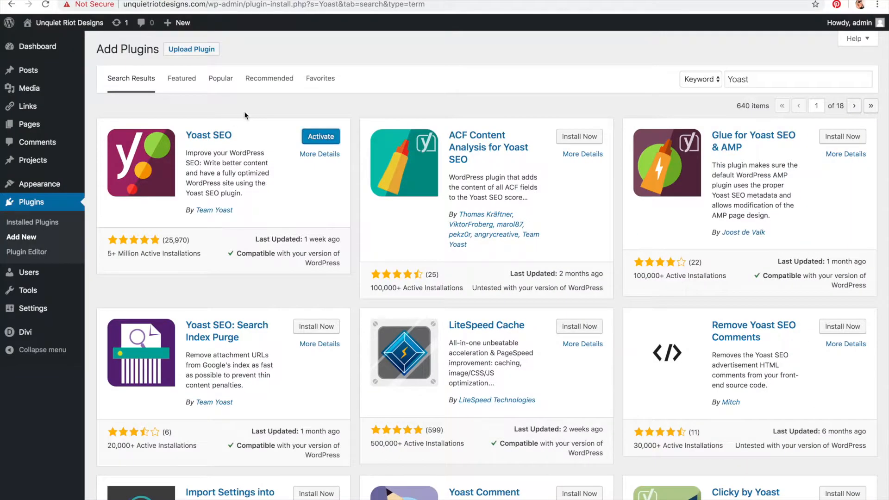
# Step: Activate the Yoast SEO plugin
pyautogui.click(320, 138)
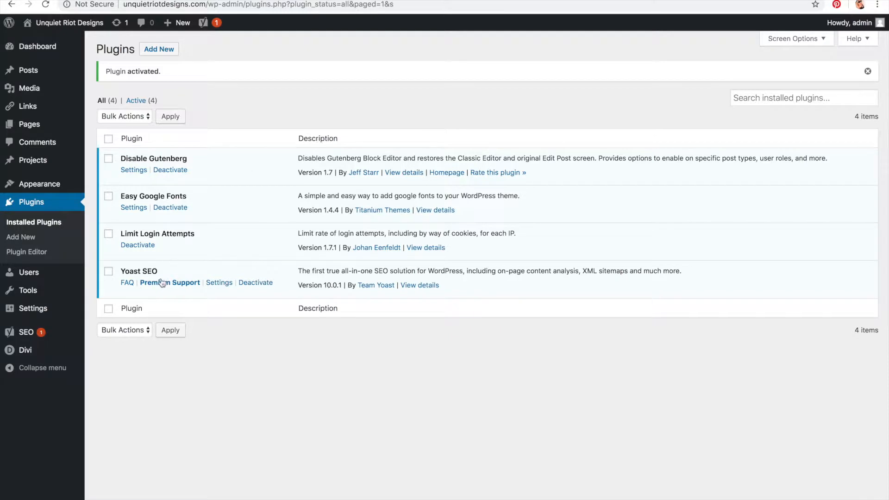
pyautogui.moveTo(121, 271); pyautogui.dragTo(179, 273)
pyautogui.click(183, 402)
# Step: Open the Plugin Editor, dismiss the editing warning, and scroll through the Disable Gutenberg plugin code
pyautogui.click(29, 253)
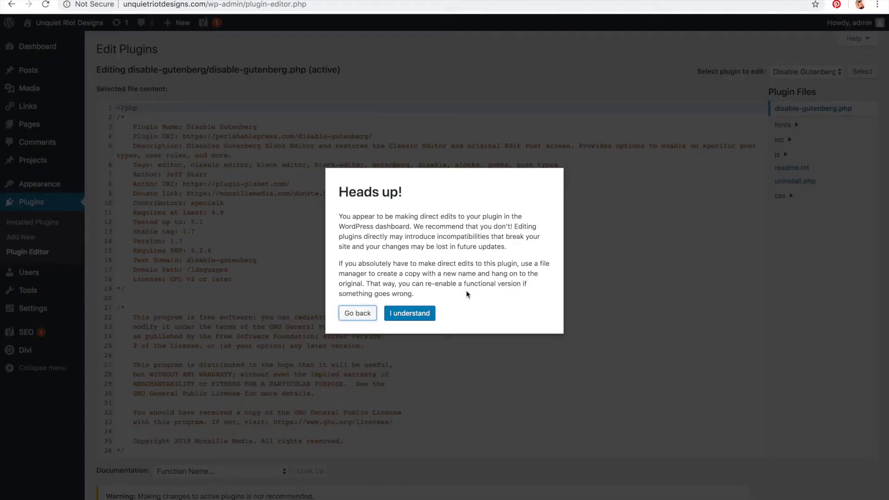
pyautogui.click(420, 313)
pyautogui.scroll(-20, 422, 315)
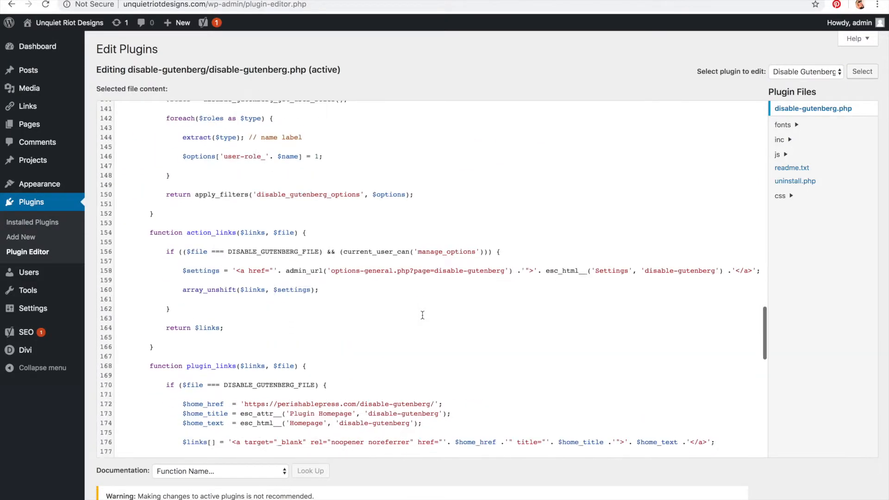
# Step: Scroll back to the top of the plugin code and return to the installed plugins list
pyautogui.scroll(20, 423, 314)
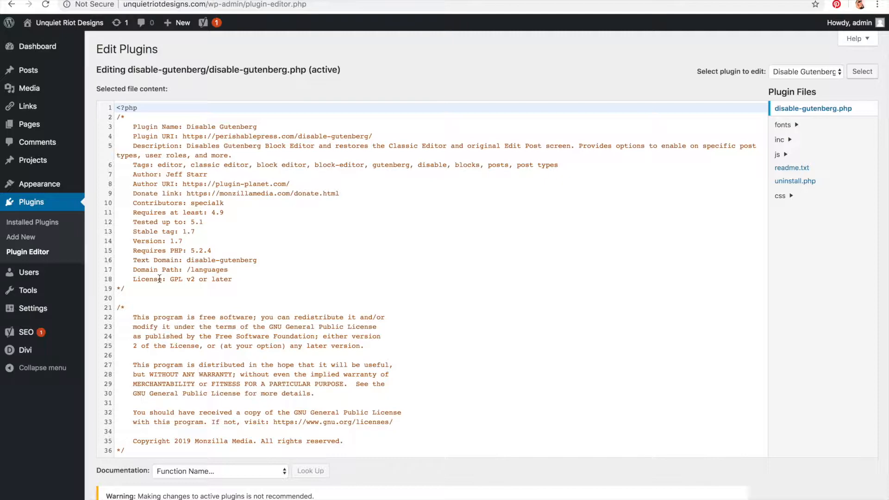
pyautogui.click(32, 237)
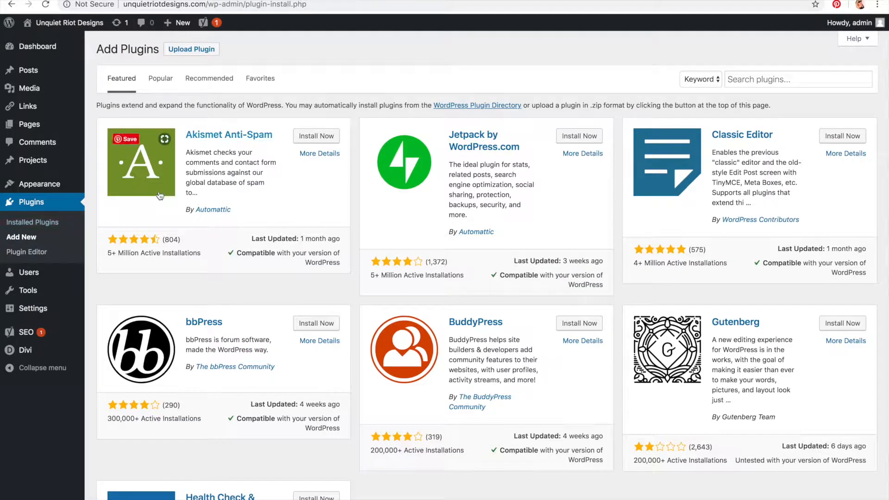
pyautogui.click(31, 225)
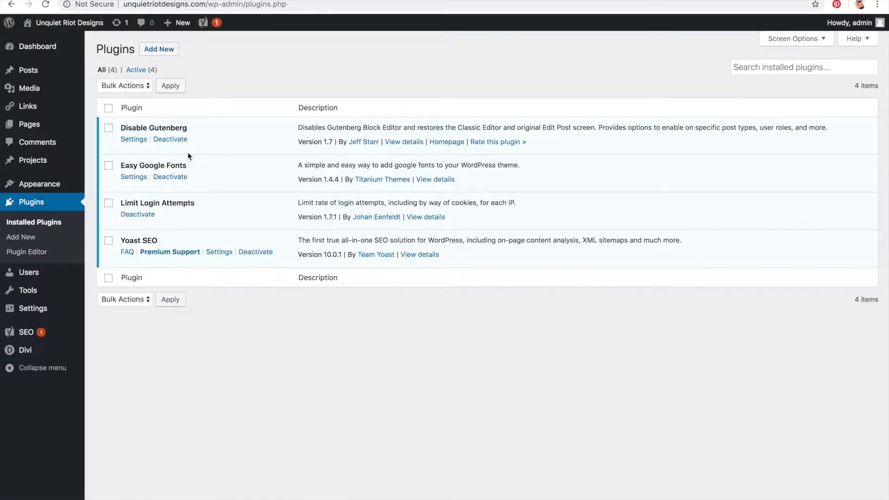
# Step: Select all installed plugins and deactivate them with a bulk action
pyautogui.click(108, 108)
pyautogui.click(122, 86)
pyautogui.click(187, 96)
pyautogui.click(128, 85)
pyautogui.click(131, 106)
pyautogui.click(170, 94)
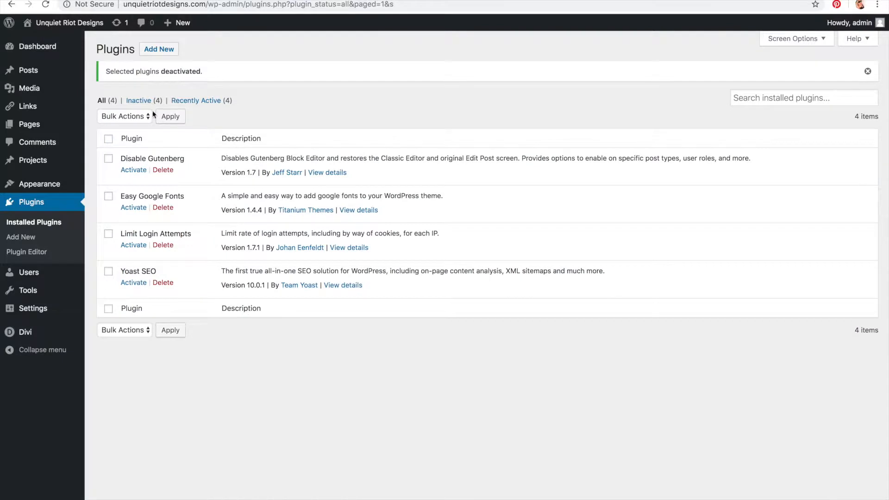
# Step: Select all plugins again and reactivate them with a bulk action
pyautogui.click(109, 139)
pyautogui.click(116, 118)
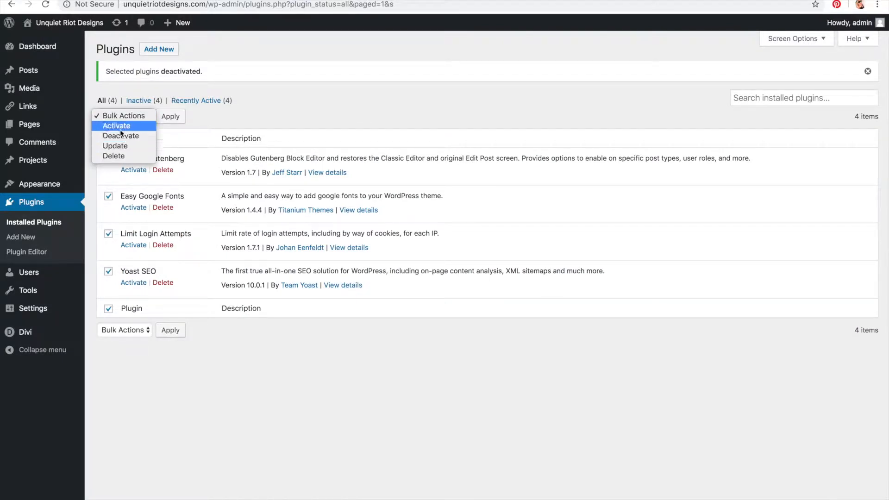
pyautogui.click(120, 126)
pyautogui.click(170, 117)
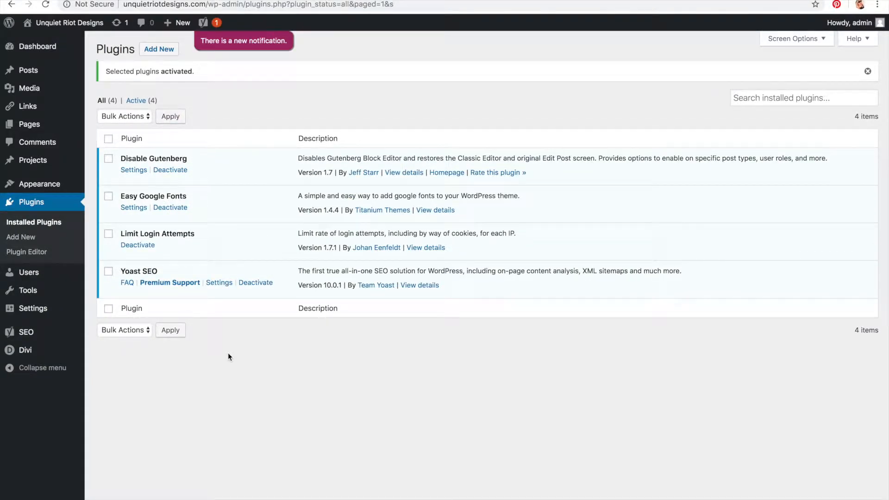
# Step: View the Yoast SEO dashboard and the list of site users
pyautogui.click(208, 28)
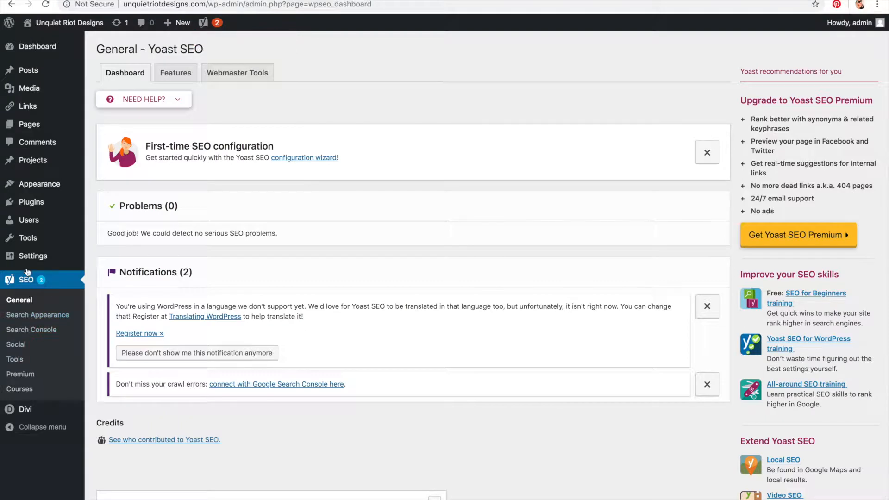
pyautogui.click(29, 229)
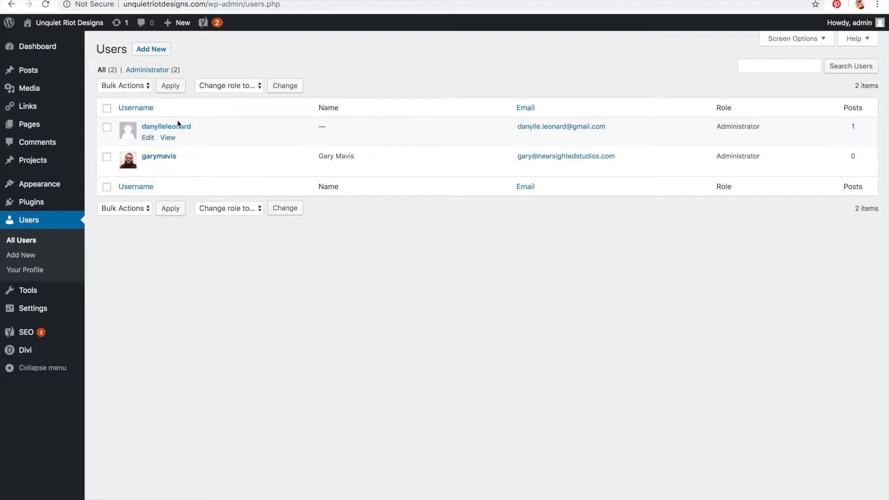
pyautogui.moveTo(166, 169)
pyautogui.click(152, 52)
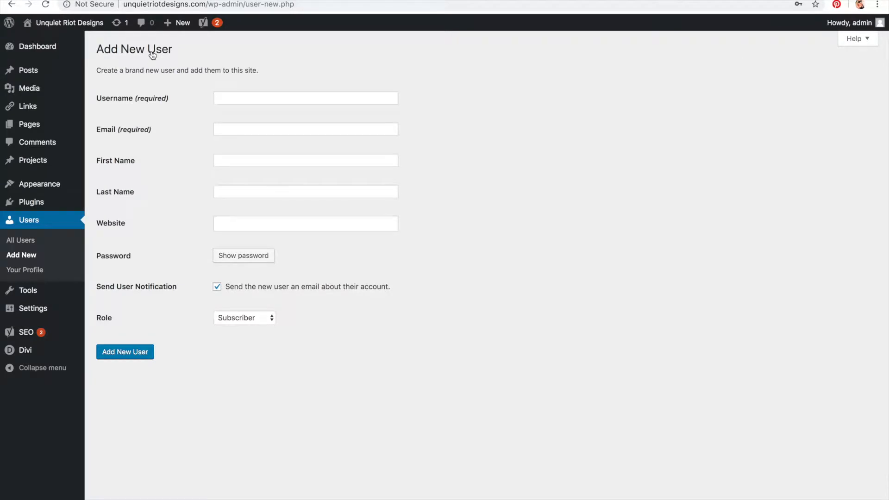
pyautogui.click(247, 97)
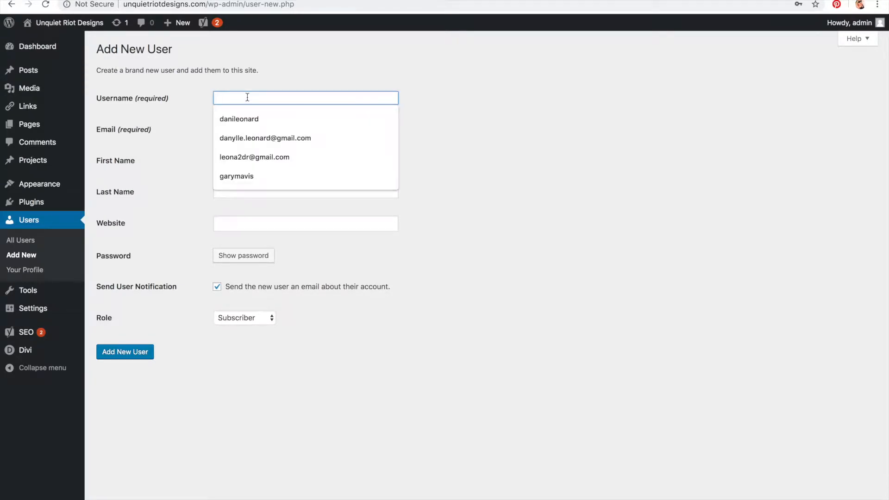
pyautogui.write('ld')
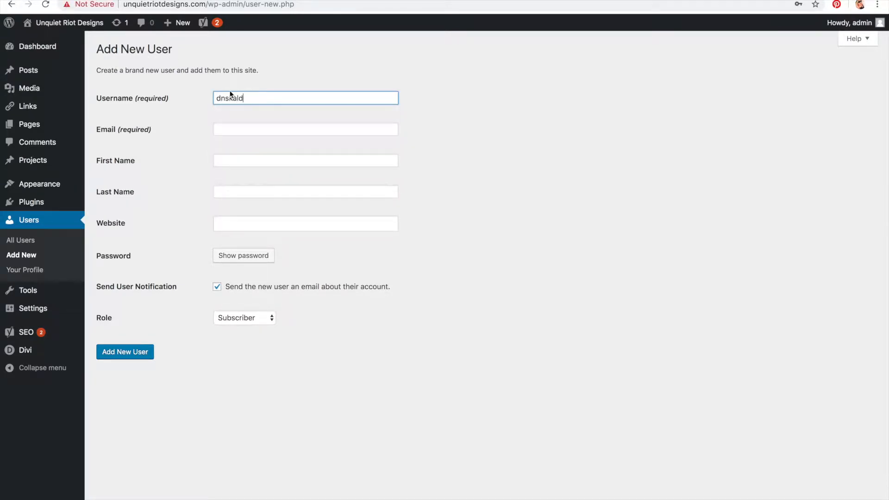
pyautogui.click(244, 132)
pyautogui.click(258, 155)
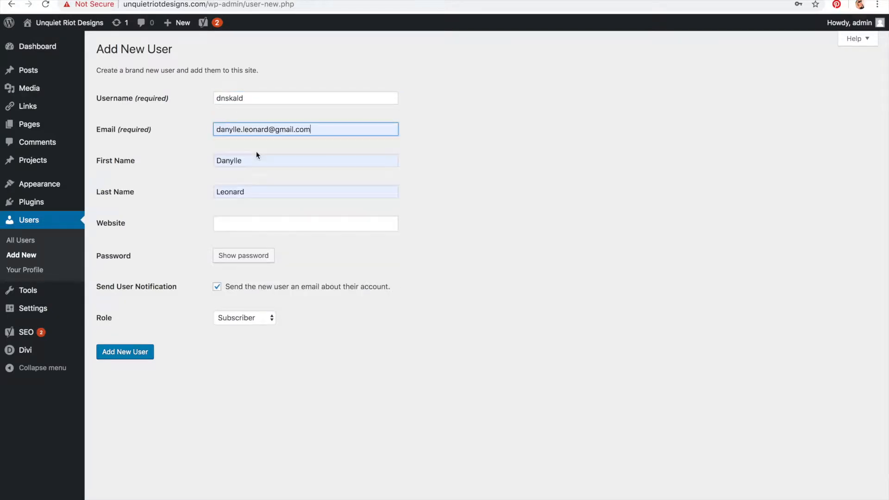
# Step: Generate a password for the new user and replace it with a custom account password
pyautogui.doubleClick(268, 95)
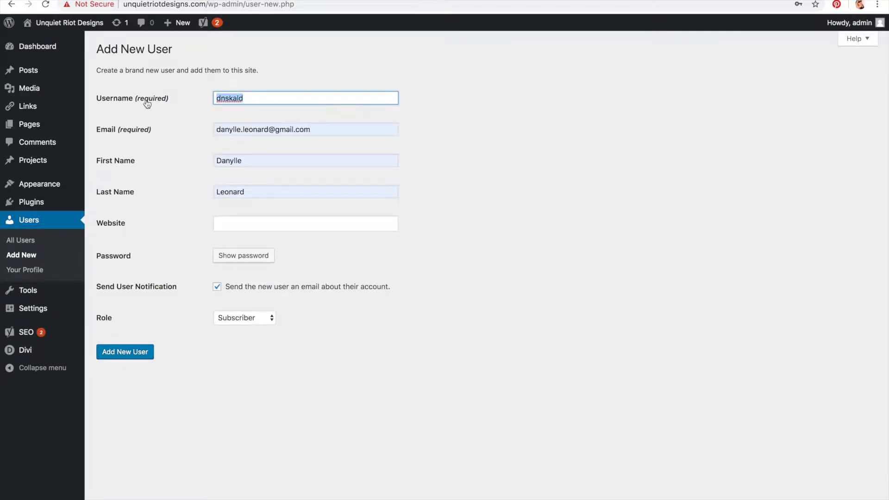
pyautogui.click(221, 256)
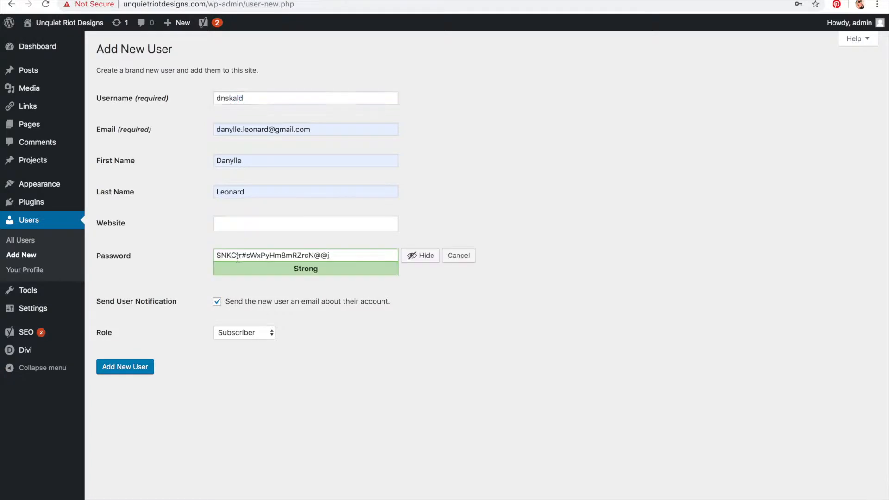
pyautogui.press('BackSpace')
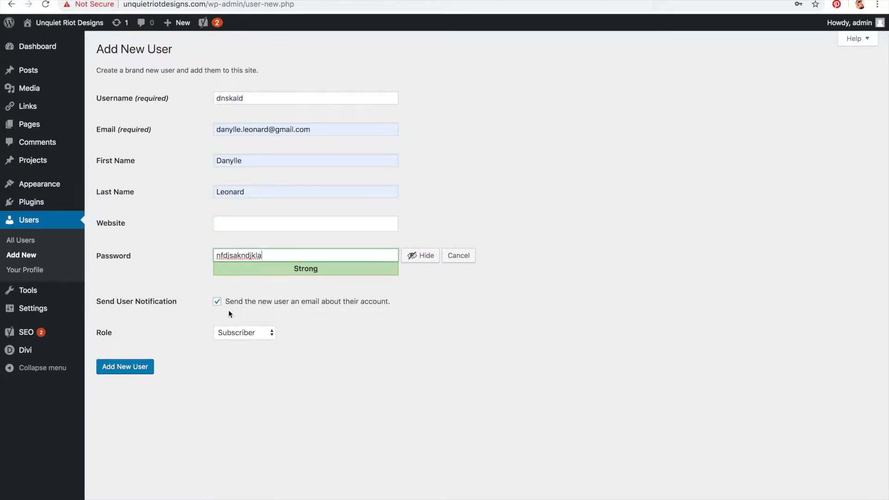
# Step: Set the new user's role to Administrator
pyautogui.click(236, 334)
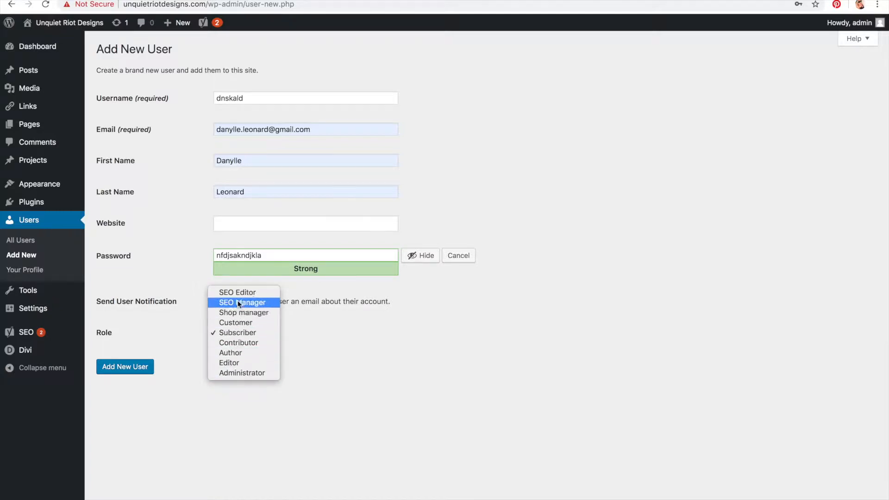
pyautogui.click(243, 372)
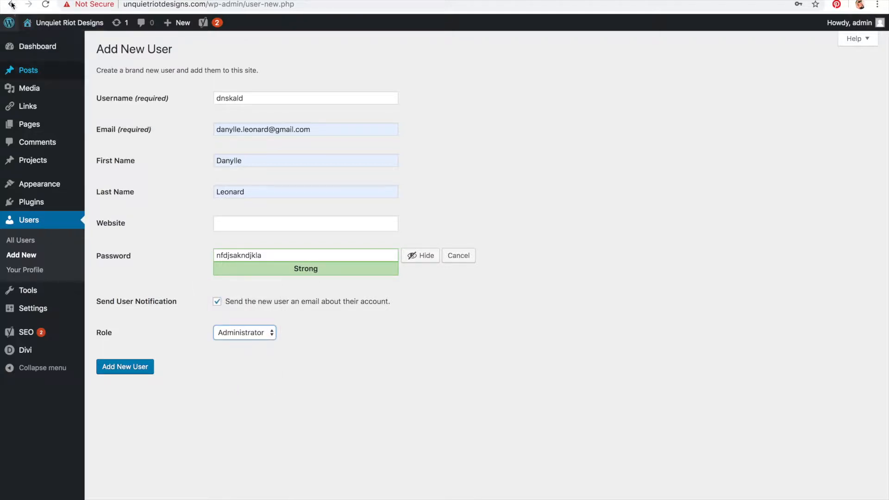
pyautogui.click(257, 102)
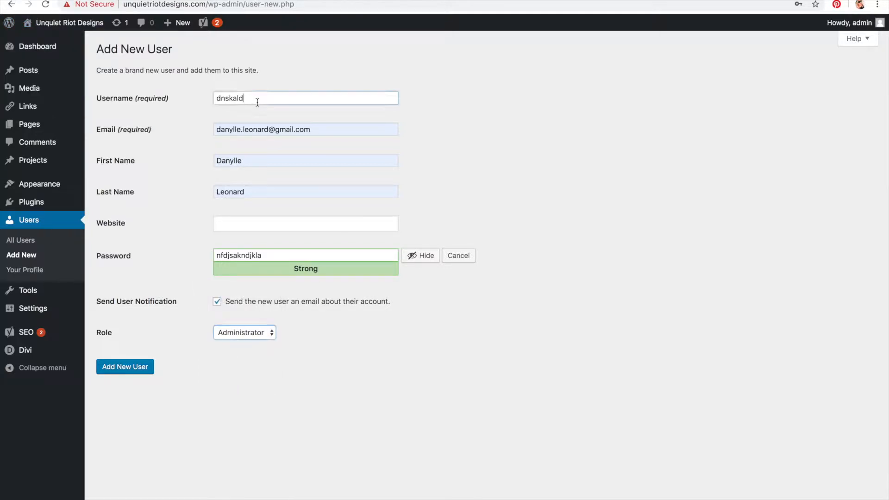
pyautogui.moveTo(337, 252); pyautogui.dragTo(170, 252)
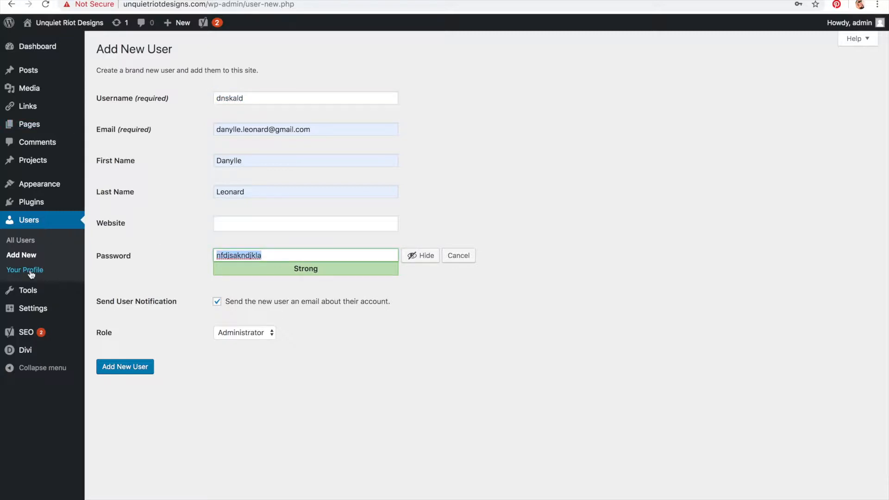
# Step: Leave the unsaved user form for the Tools page and open the Import tools
pyautogui.click(35, 297)
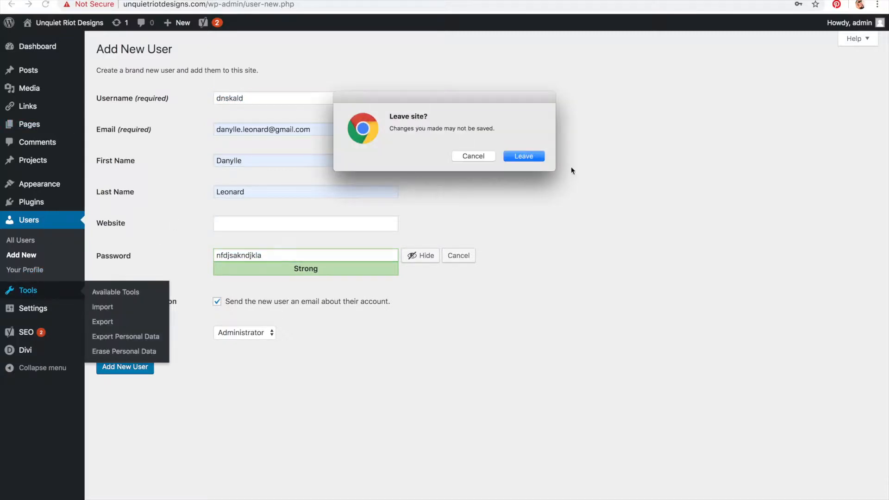
pyautogui.click(527, 158)
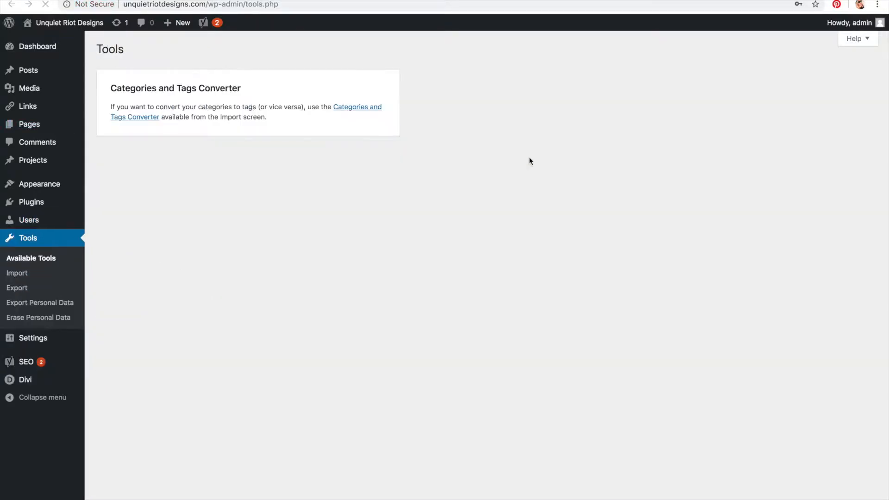
pyautogui.click(23, 273)
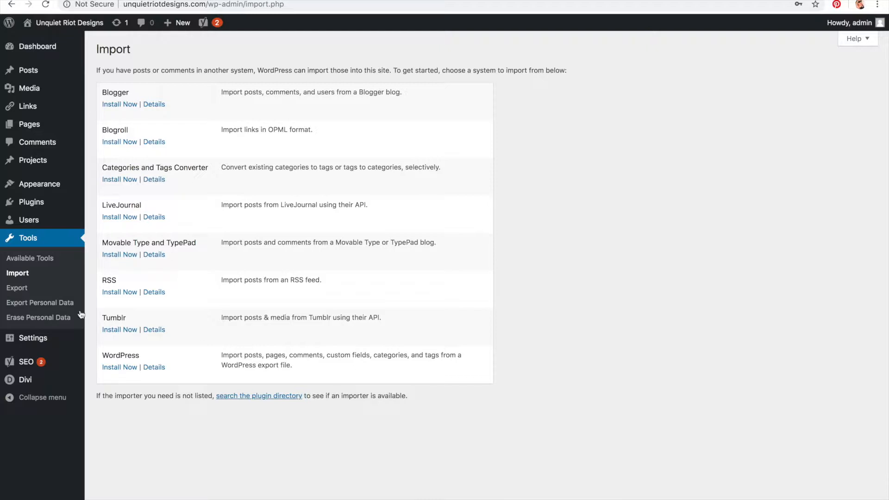
# Step: Open General Settings and examine the site title and tagline, briefly viewing the site's front end
pyautogui.moveTo(40, 344)
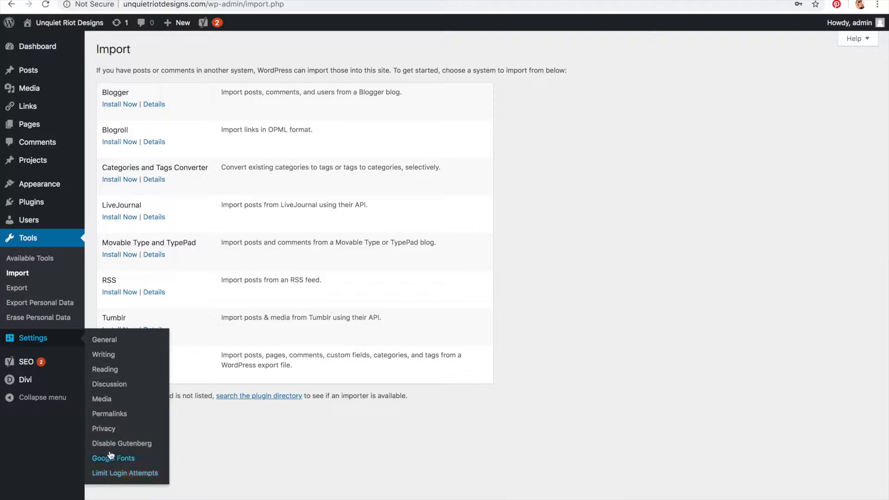
pyautogui.click(35, 341)
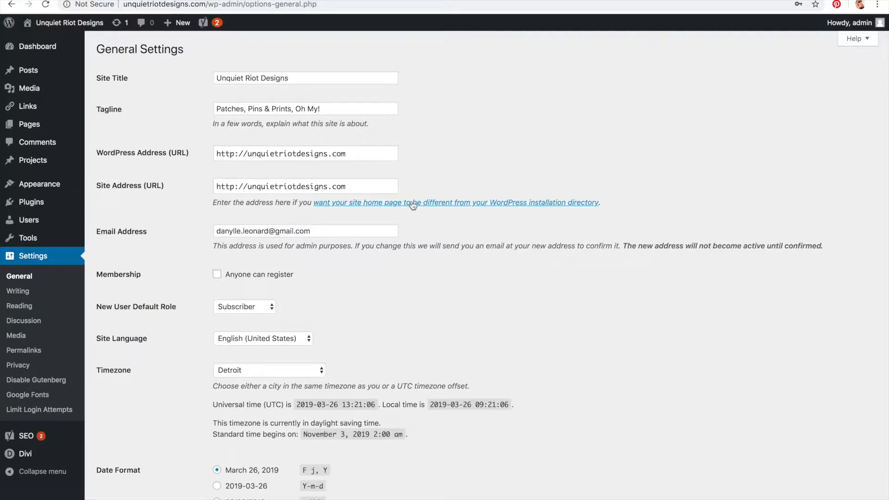
pyautogui.moveTo(345, 77); pyautogui.dragTo(165, 83)
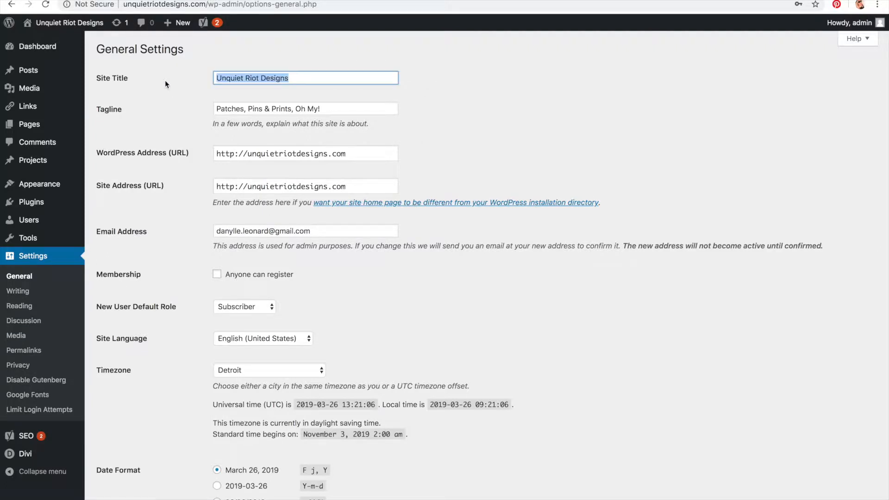
pyautogui.click(69, 23)
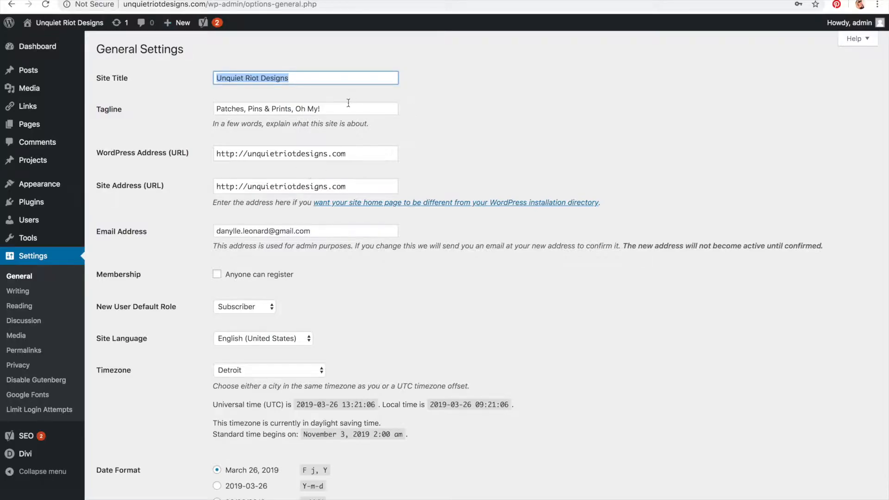
pyautogui.click(347, 109)
pyautogui.moveTo(348, 109); pyautogui.dragTo(209, 110)
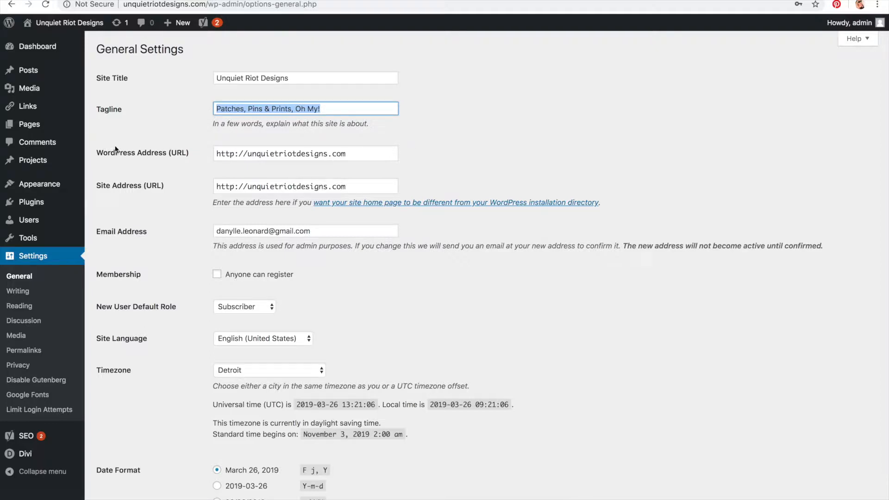
# Step: Scroll through the General Settings addresses, membership, timezone and date and time formats
pyautogui.moveTo(95, 153); pyautogui.dragTo(140, 201)
pyautogui.click(173, 218)
pyautogui.scroll(-2, 173, 217)
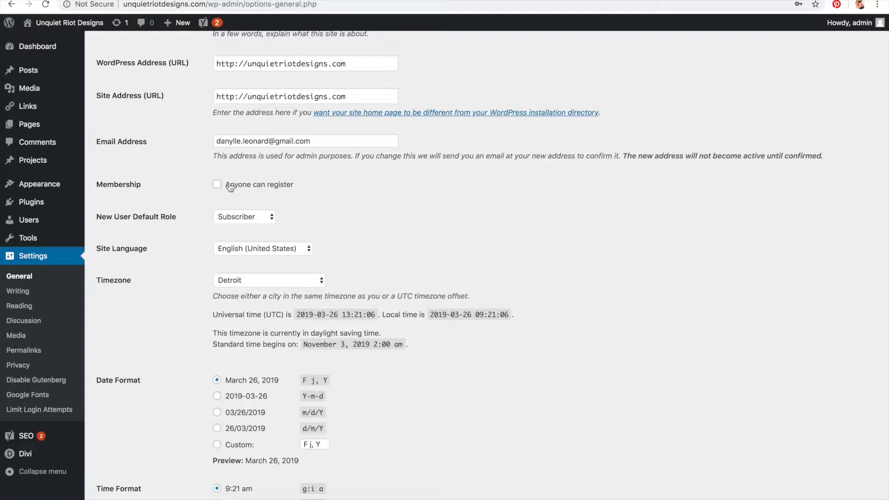
pyautogui.scroll(-1, 230, 187)
pyautogui.scroll(-3, 230, 187)
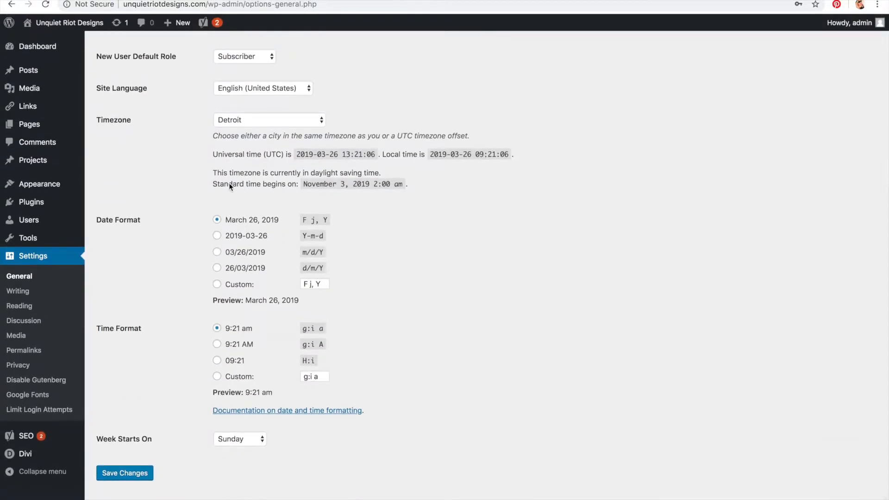
pyautogui.scroll(5, 230, 183)
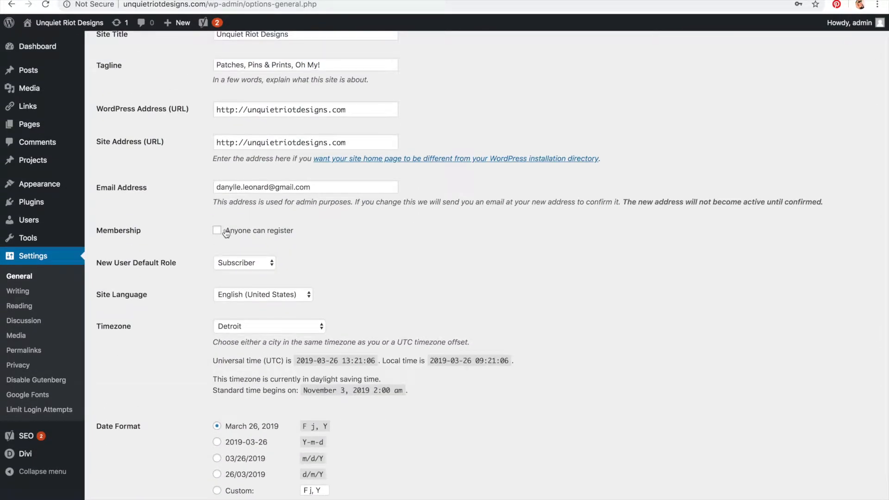
pyautogui.scroll(-5, 226, 233)
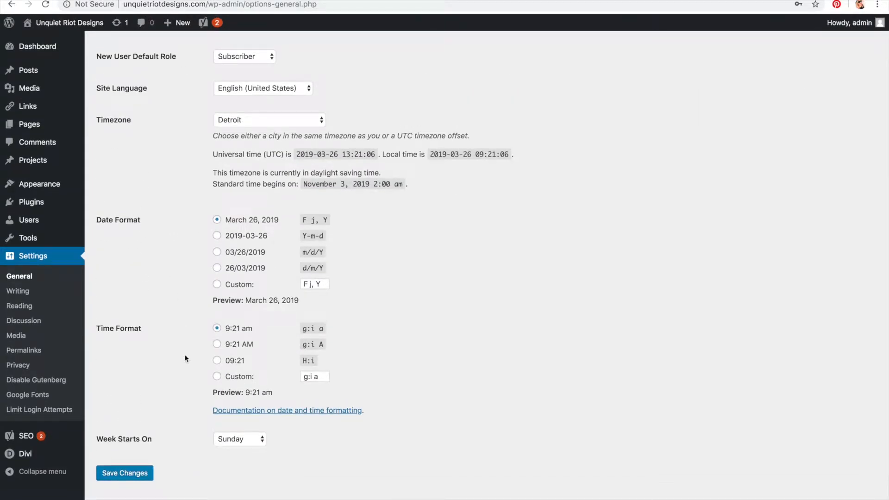
# Step: Open Writing Settings, scroll through it, and move on to Reading Settings
pyautogui.click(21, 297)
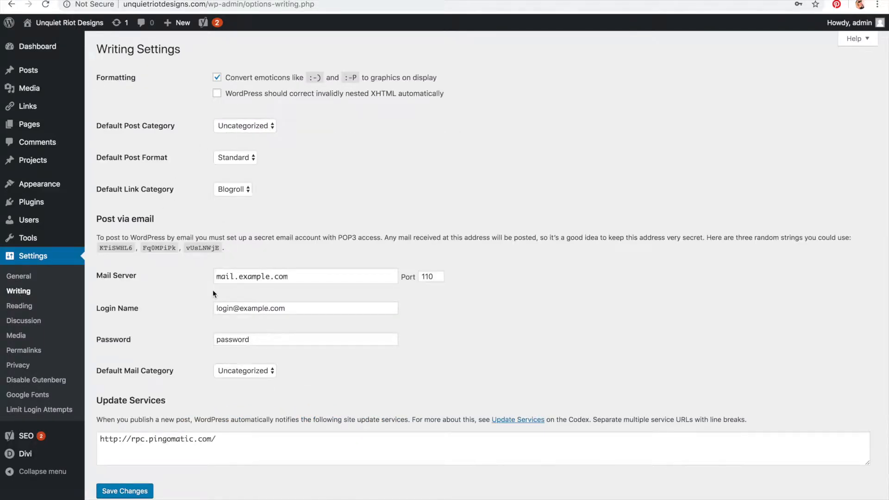
pyautogui.scroll(-1, 213, 290)
pyautogui.scroll(1, 213, 290)
pyautogui.click(26, 309)
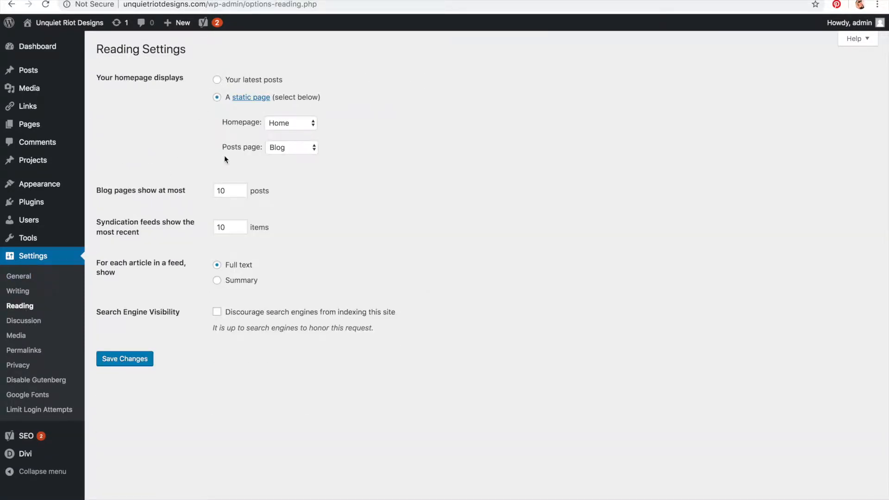
# Step: Examine the Search Engine Visibility option in Reading Settings
pyautogui.moveTo(223, 312); pyautogui.dragTo(395, 323)
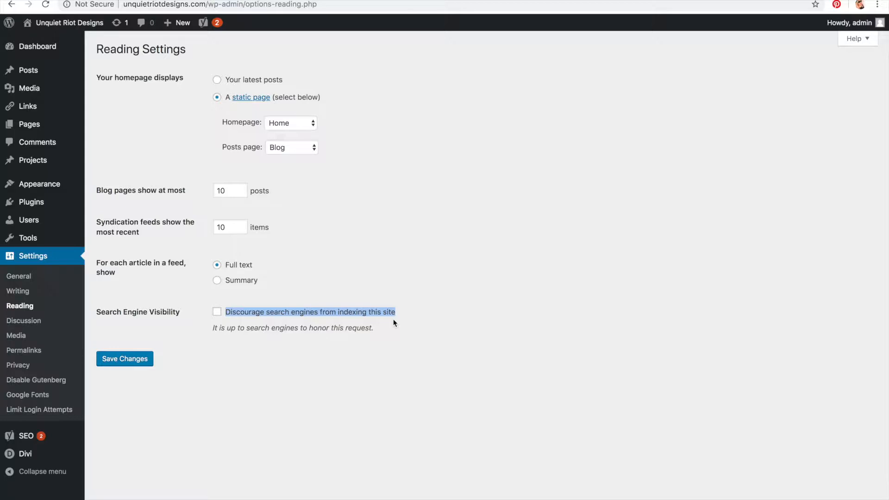
pyautogui.moveTo(396, 313); pyautogui.dragTo(230, 308)
pyautogui.click(218, 312)
pyautogui.click(334, 77)
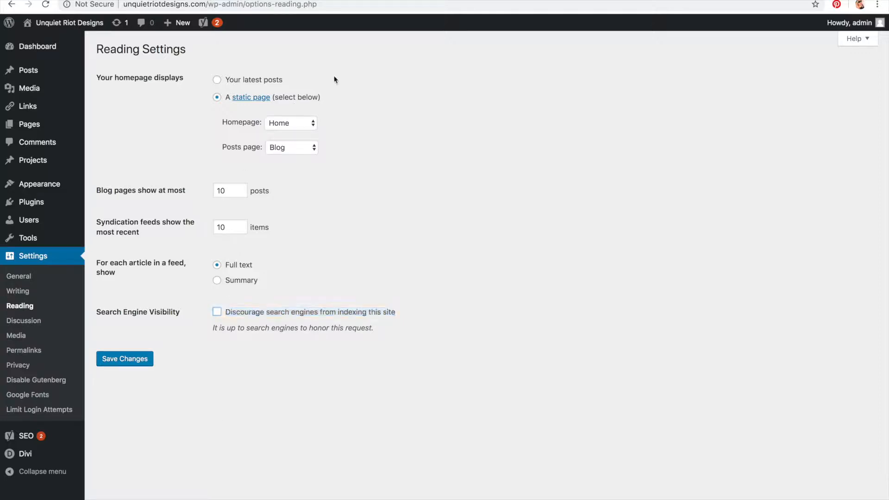
# Step: Examine the homepage display settings in Reading Settings, then move on to Discussion and Media Settings
pyautogui.moveTo(110, 77); pyautogui.dragTo(331, 145)
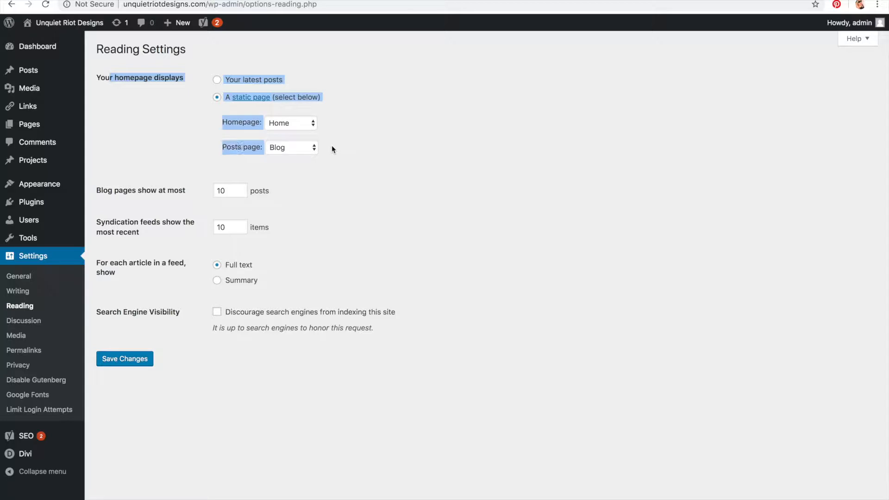
pyautogui.click(331, 146)
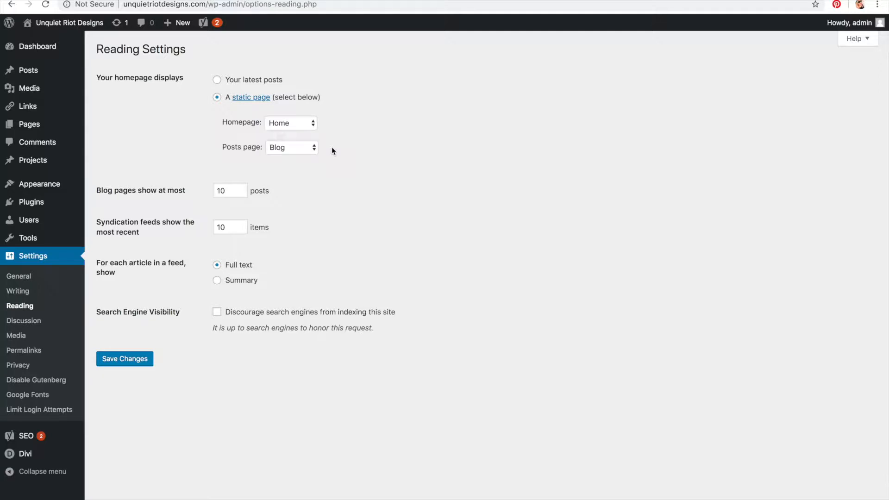
pyautogui.click(22, 323)
pyautogui.click(22, 335)
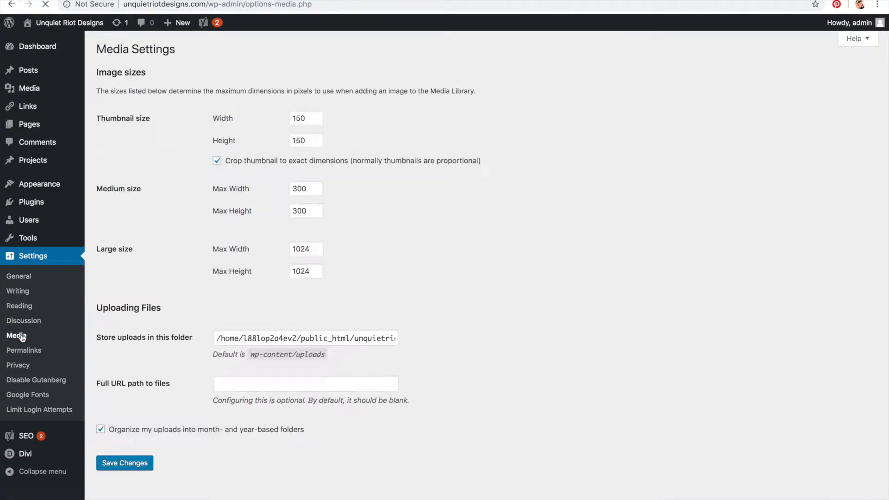
# Step: Open Privacy Settings and examine the existing-page selector for the Privacy Policy page
pyautogui.click(18, 365)
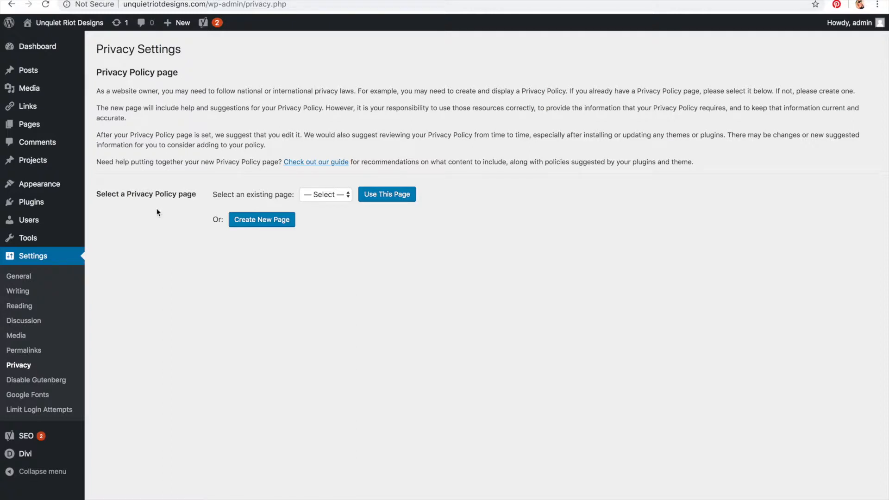
pyautogui.click(326, 194)
pyautogui.click(325, 195)
pyautogui.click(325, 194)
pyautogui.click(324, 193)
# Step: Browse the Yoast SEO General dashboard, the Divi Theme Options and the Themes page
pyautogui.click(38, 440)
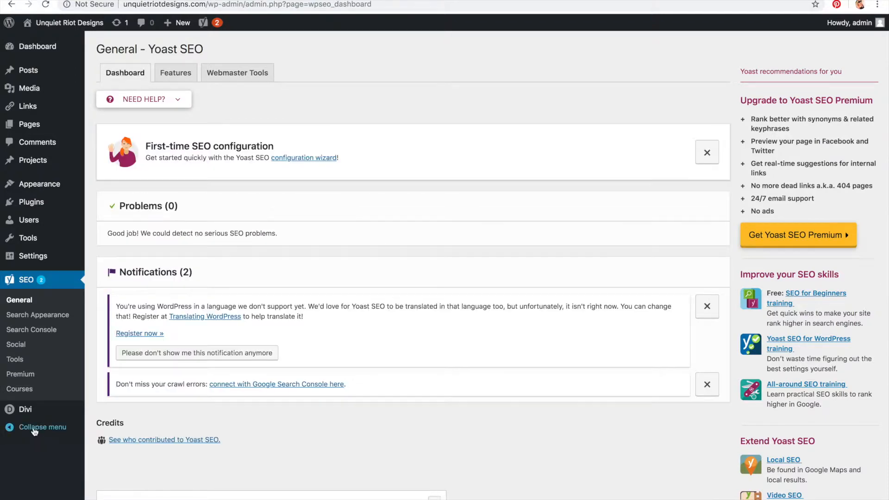
pyautogui.moveTo(28, 414)
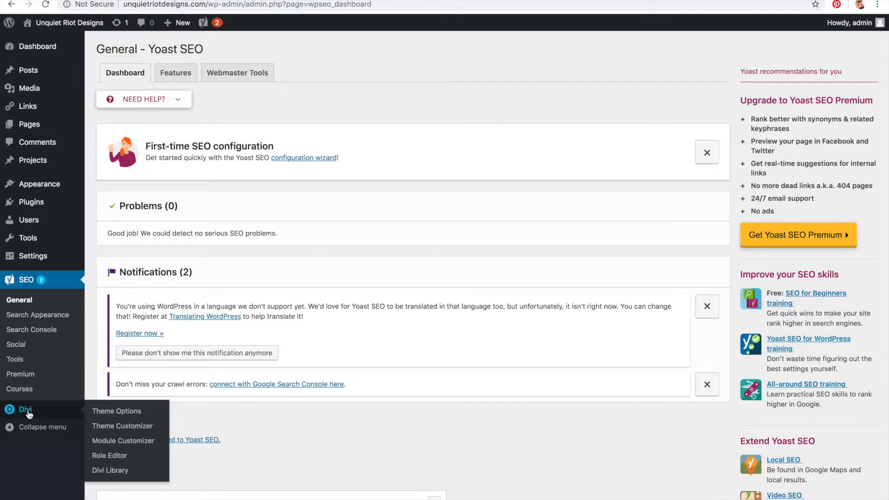
pyautogui.click(29, 414)
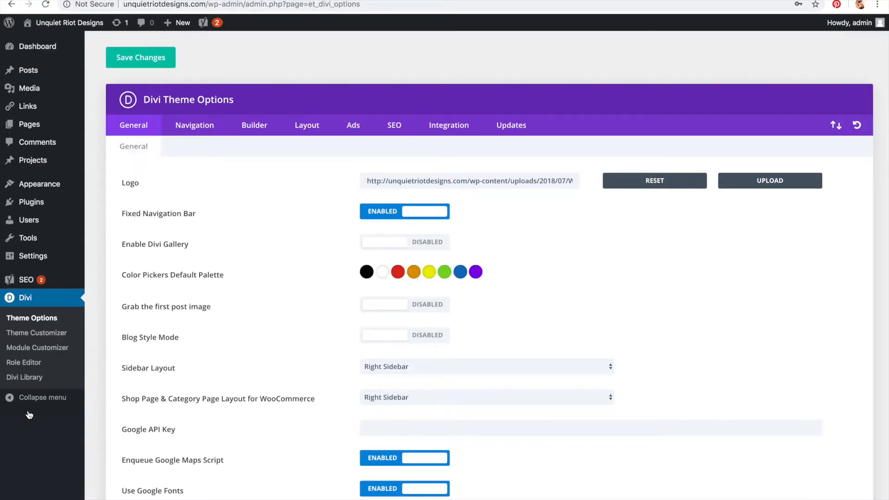
pyautogui.moveTo(76, 185)
pyautogui.click(102, 190)
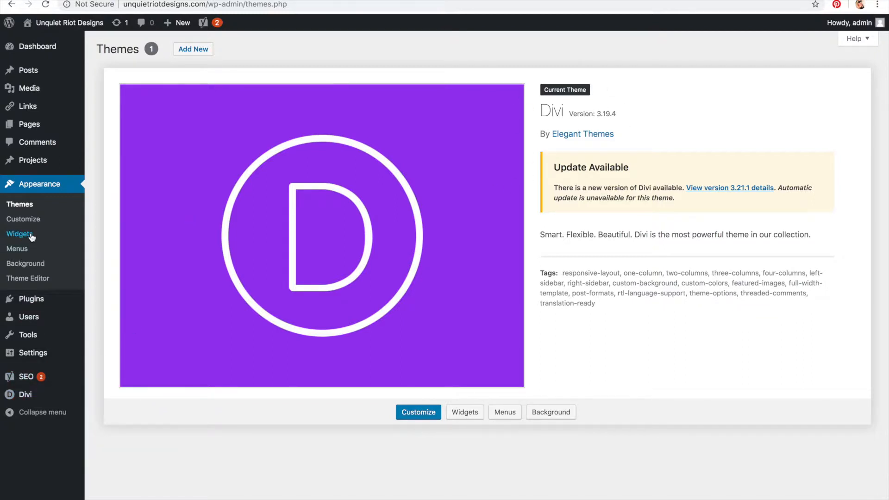
# Step: Search the plugin directory for Ninja Forms, then install and activate the Ninja Forms plugin
pyautogui.moveTo(42, 303)
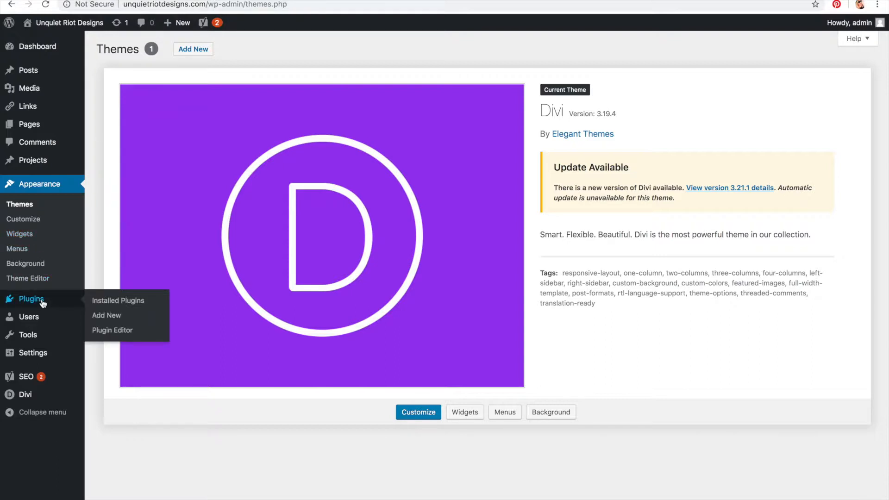
pyautogui.click(42, 301)
pyautogui.click(166, 53)
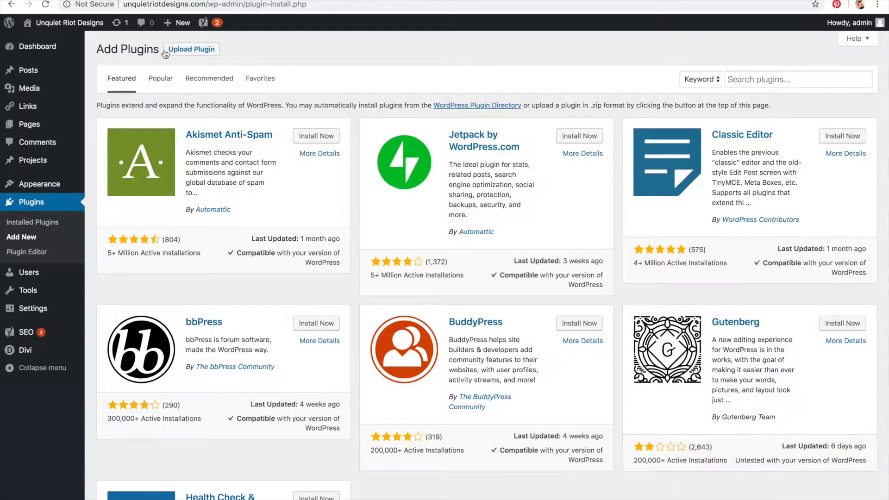
pyautogui.click(764, 79)
pyautogui.write('Ninja')
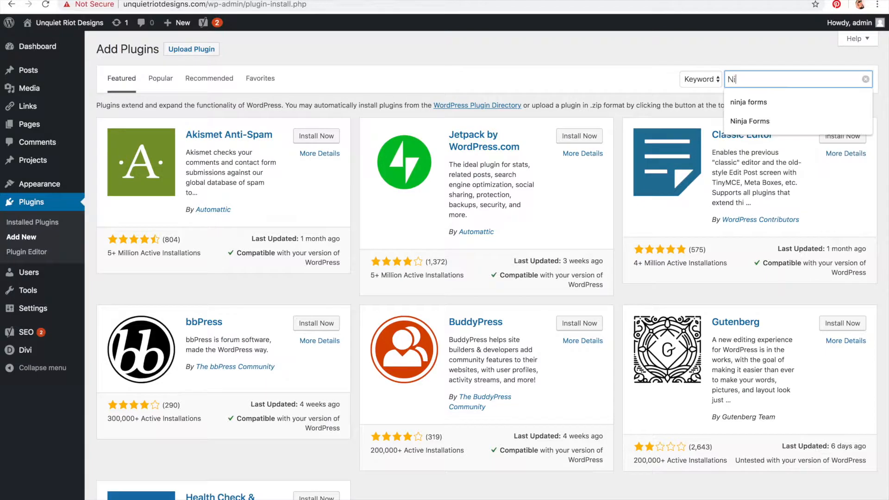
pyautogui.write(' Forms')
pyautogui.press('Return')
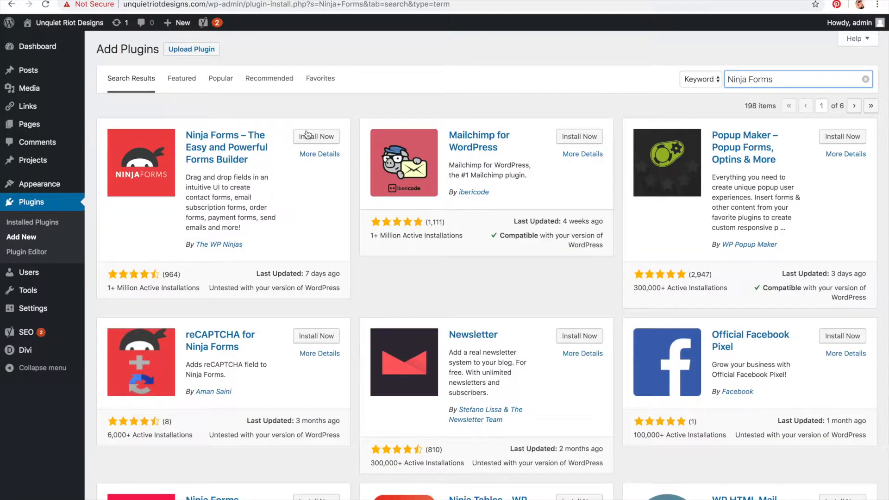
pyautogui.click(316, 137)
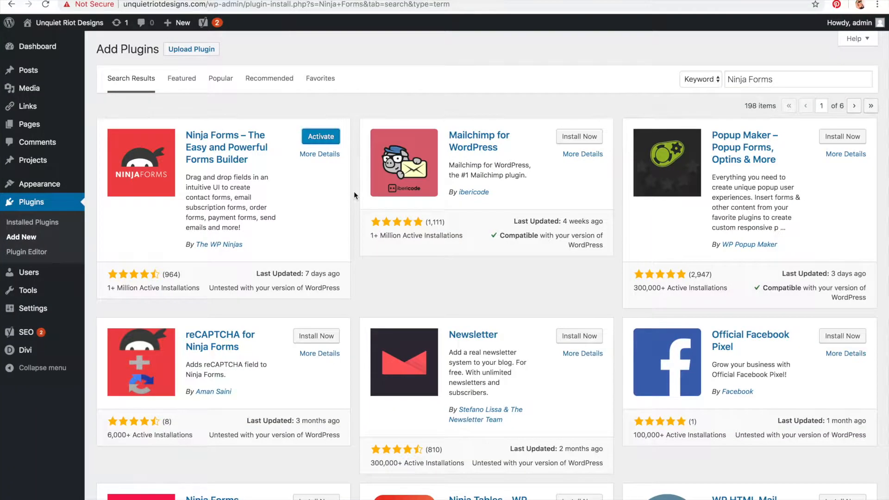
pyautogui.click(327, 143)
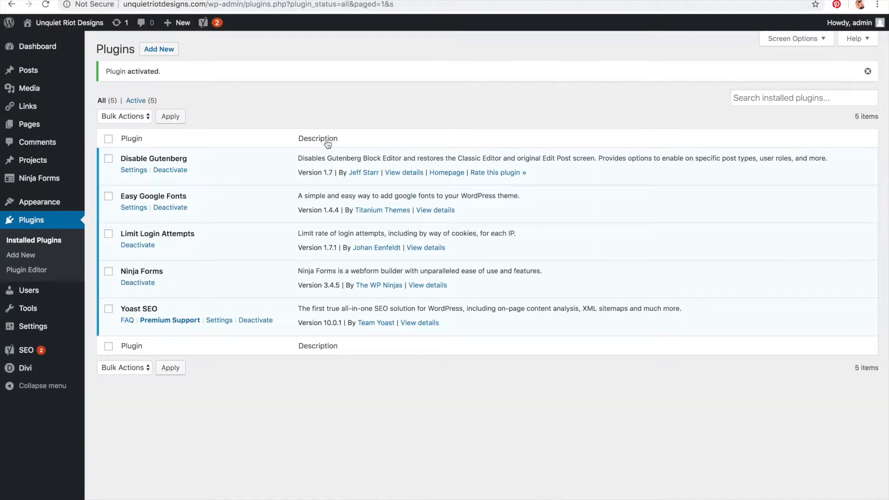
# Step: Open the Ninja Forms dashboard to view its list of forms
pyautogui.doubleClick(111, 51)
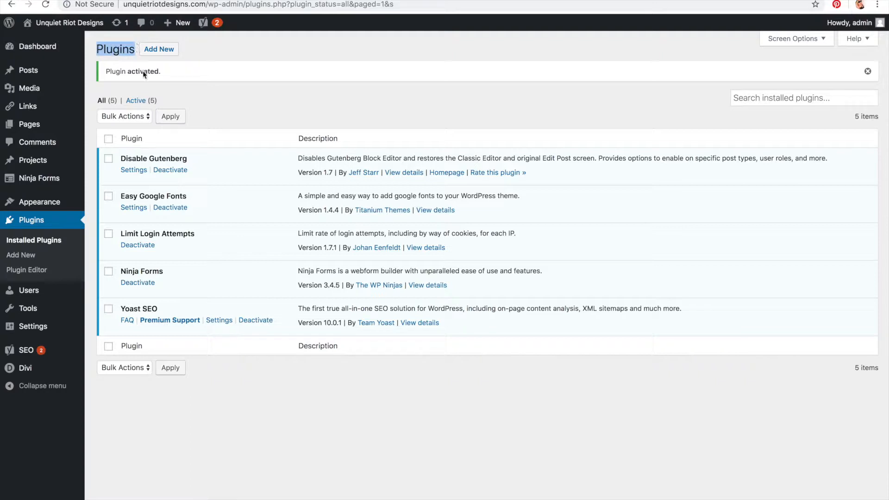
pyautogui.moveTo(118, 277); pyautogui.dragTo(176, 276)
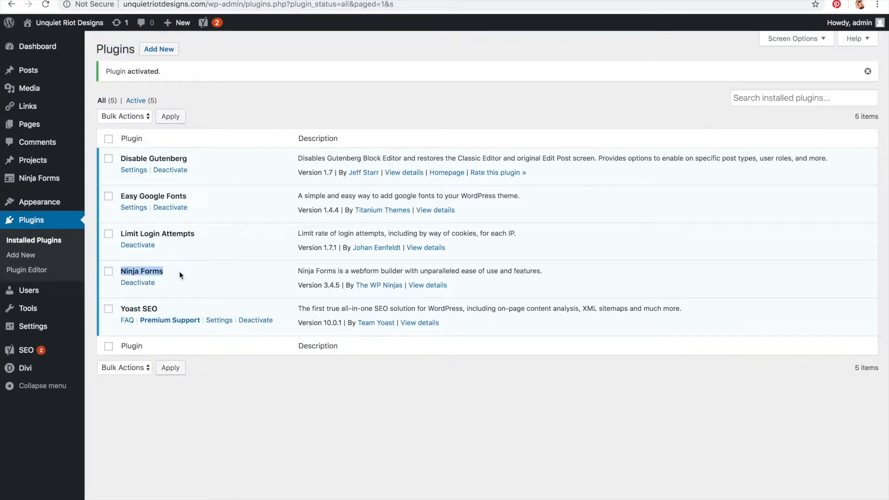
pyautogui.click(37, 182)
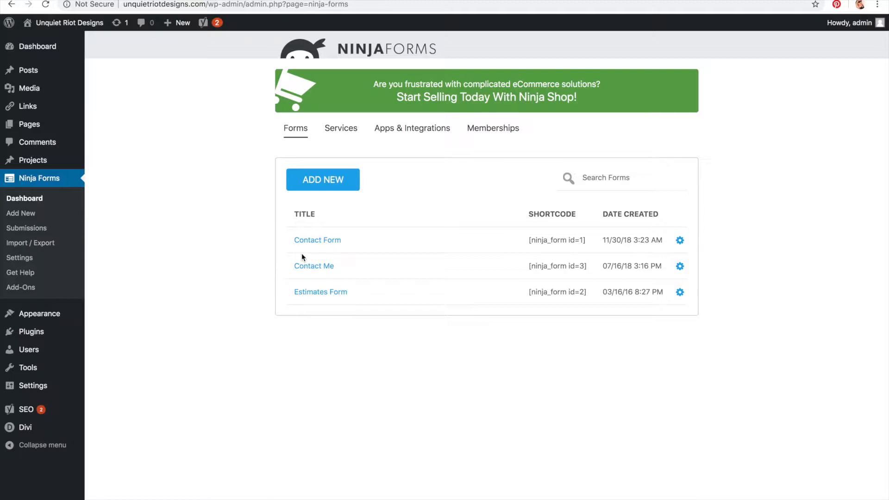
# Step: Add a Ninja Forms Widget to the Sidebar showing Contact Form with Display Title checked, and save it
pyautogui.moveTo(57, 317)
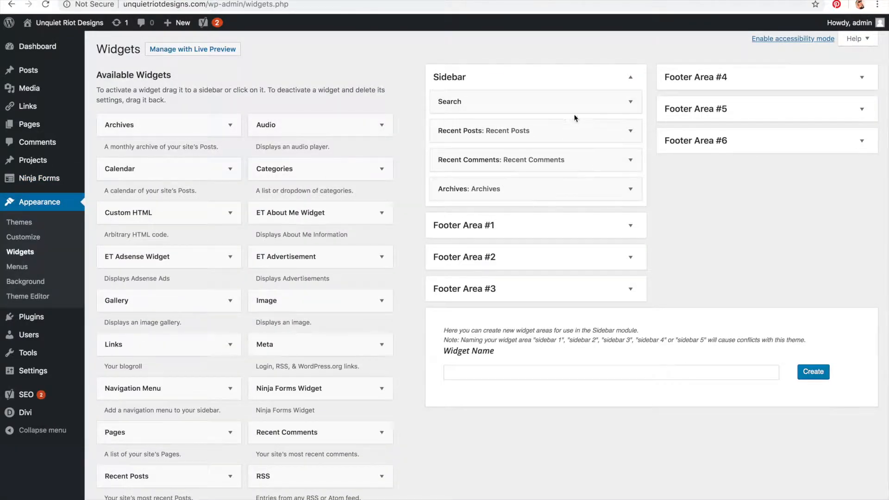
pyautogui.scroll(-5, 192, 165)
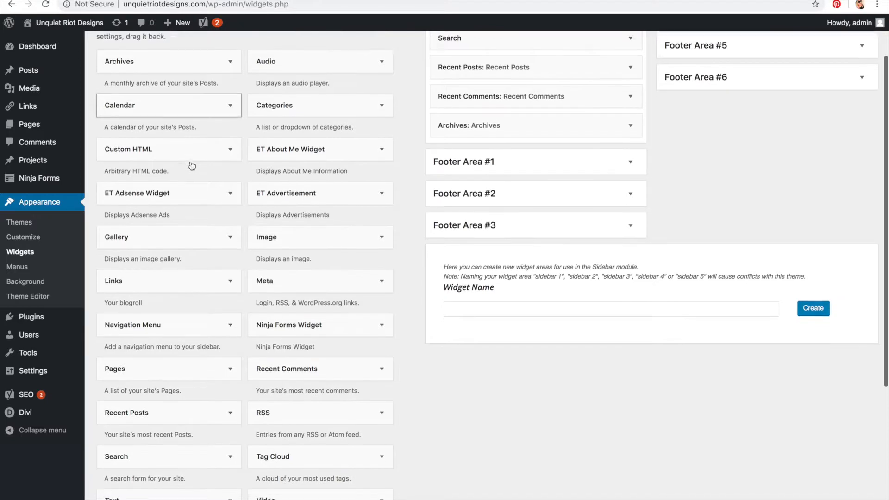
pyautogui.scroll(3, 192, 165)
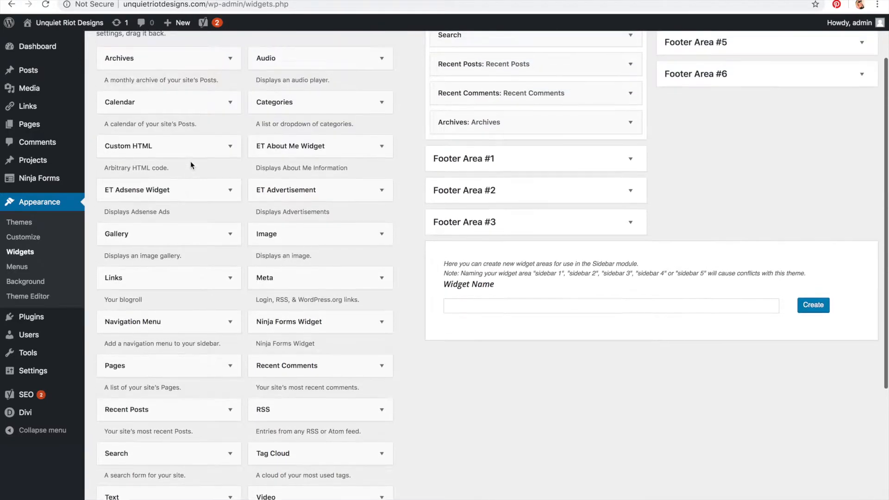
pyautogui.moveTo(312, 324); pyautogui.dragTo(498, 143)
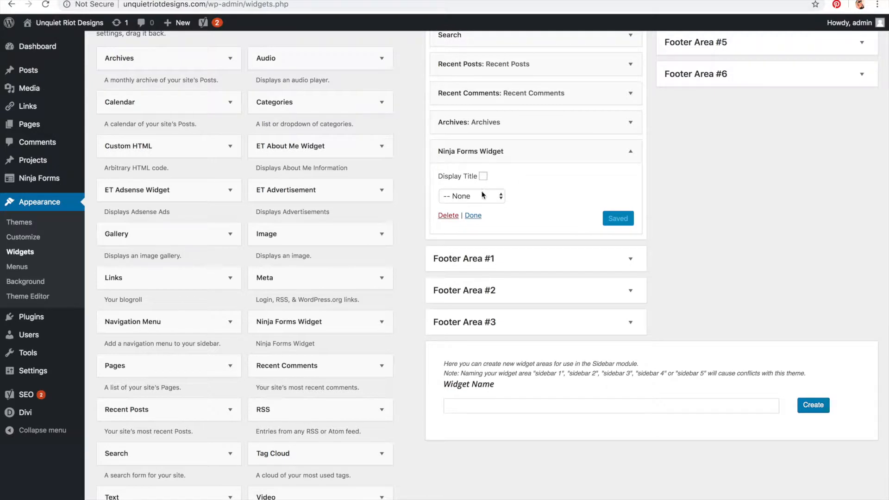
pyautogui.click(481, 196)
pyautogui.click(484, 206)
pyautogui.click(483, 176)
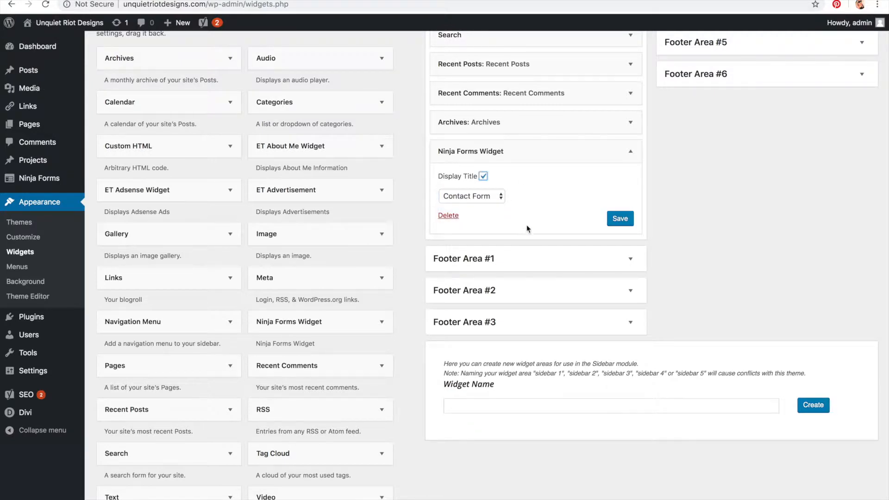
pyautogui.click(620, 218)
# Step: Preview the sidebar on the site's blog page and return to the Widgets screen
pyautogui.scroll(2, 613, 220)
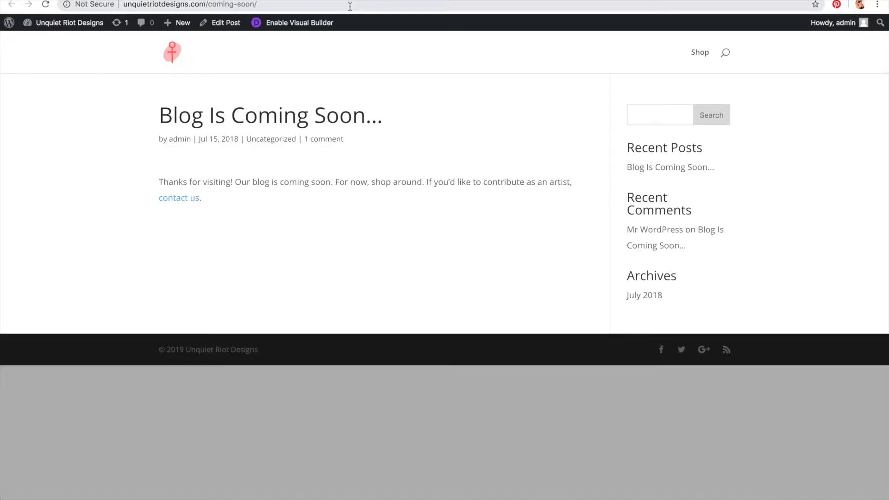
pyautogui.click(407, 4)
pyautogui.press('Return')
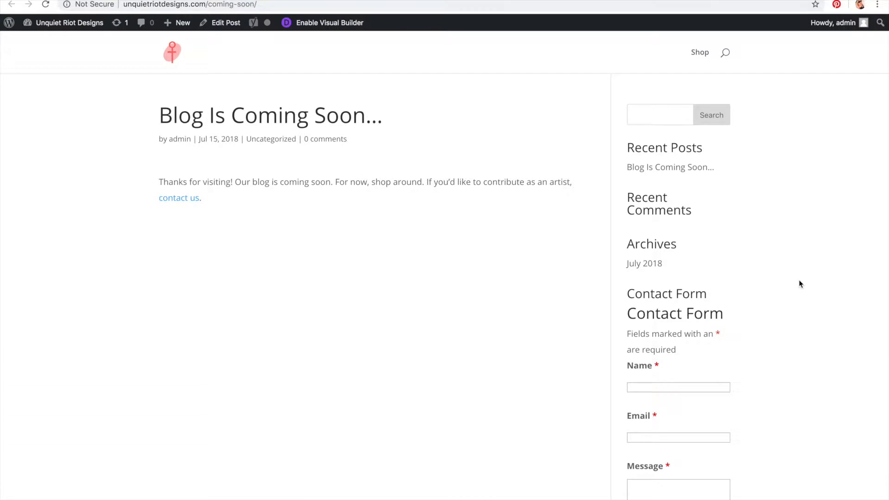
pyautogui.scroll(-5, 735, 312)
pyautogui.scroll(5, 735, 315)
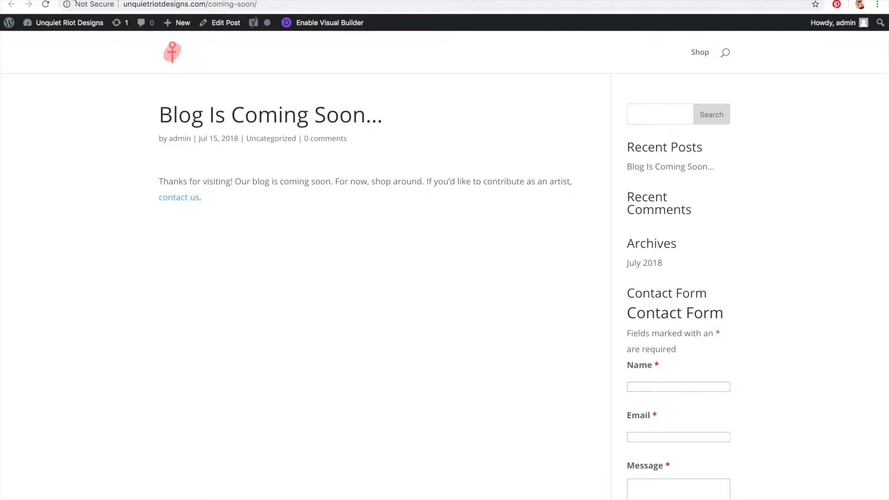
pyautogui.hotkey('ctrl', 'shift', 'Tab')
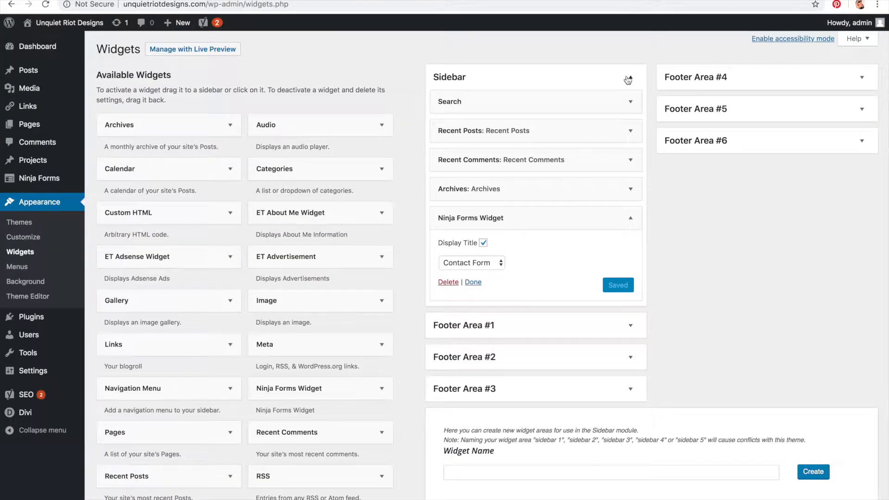
# Step: Move the Ninja Forms Widget to the top of the Sidebar
pyautogui.click(631, 218)
pyautogui.moveTo(547, 219); pyautogui.dragTo(545, 100)
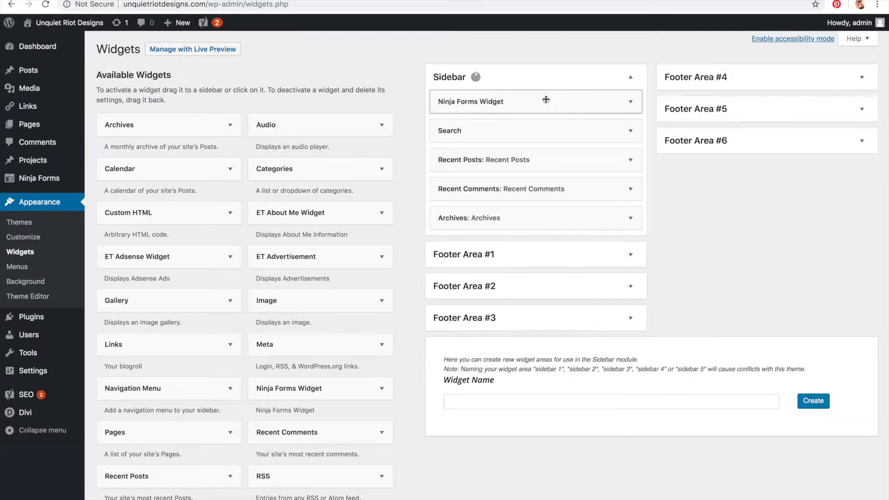
pyautogui.click(632, 104)
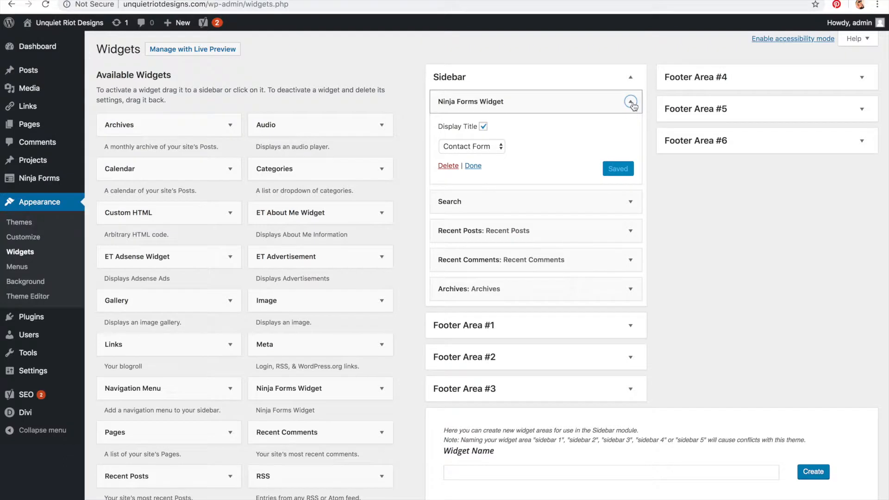
pyautogui.click(633, 104)
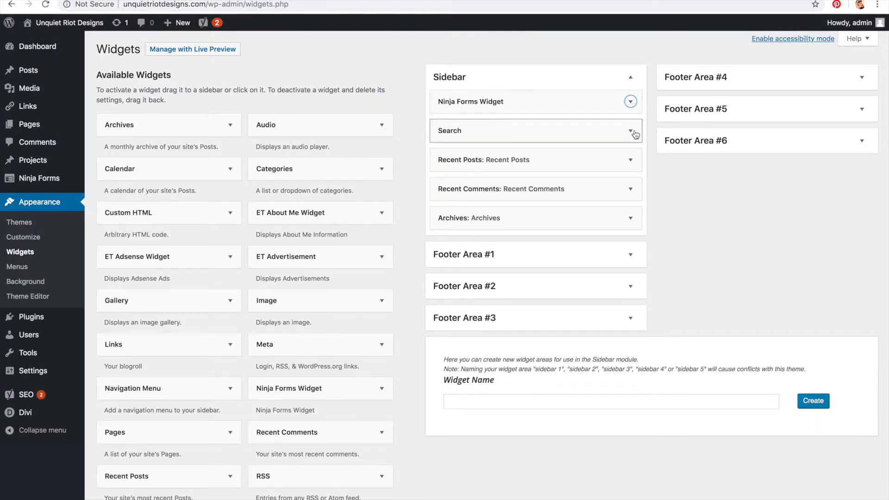
# Step: Add the Pages widget to the Sidebar and place it directly below the Ninja Forms Widget
pyautogui.scroll(-1, 416, 200)
pyautogui.scroll(-2, 416, 199)
pyautogui.scroll(2, 415, 199)
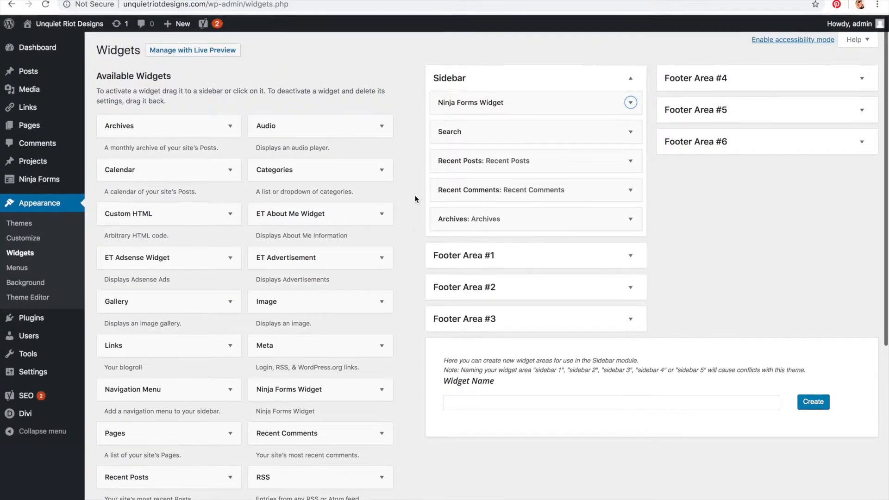
pyautogui.scroll(-5, 415, 199)
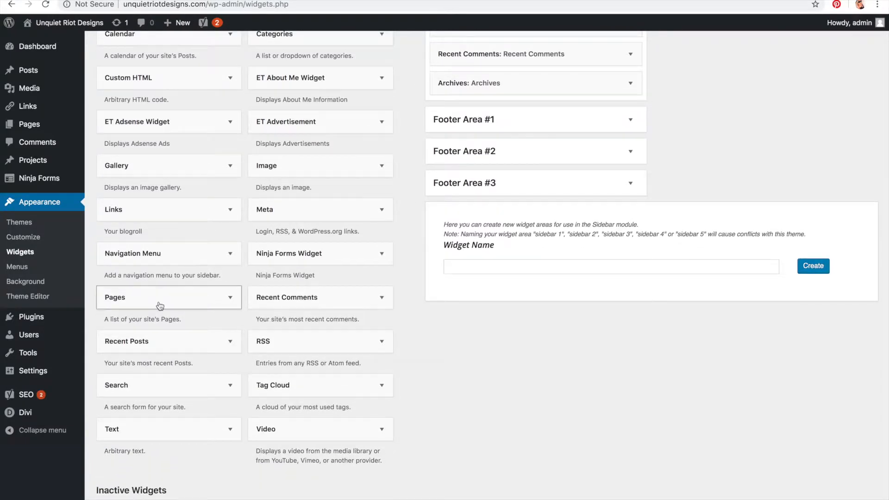
pyautogui.click(159, 306)
pyautogui.click(160, 306)
pyautogui.moveTo(155, 307); pyautogui.dragTo(516, 85)
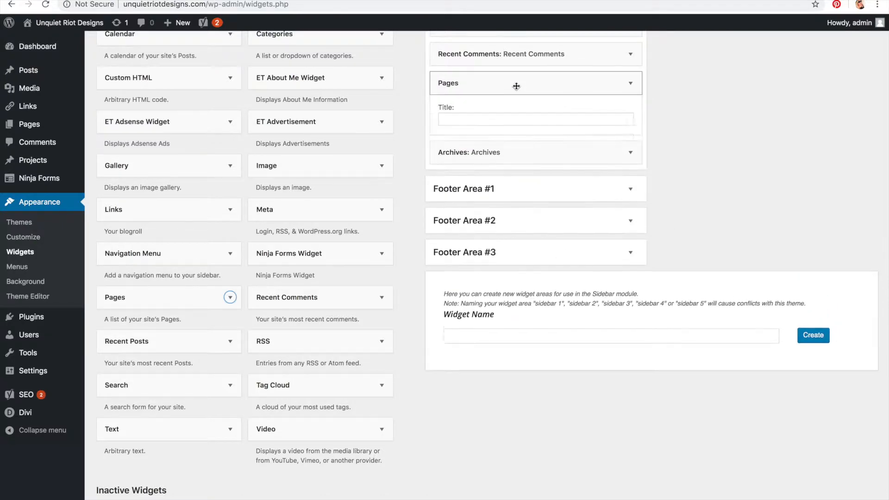
pyautogui.scroll(3, 516, 86)
pyautogui.click(632, 203)
pyautogui.moveTo(544, 202); pyautogui.dragTo(542, 108)
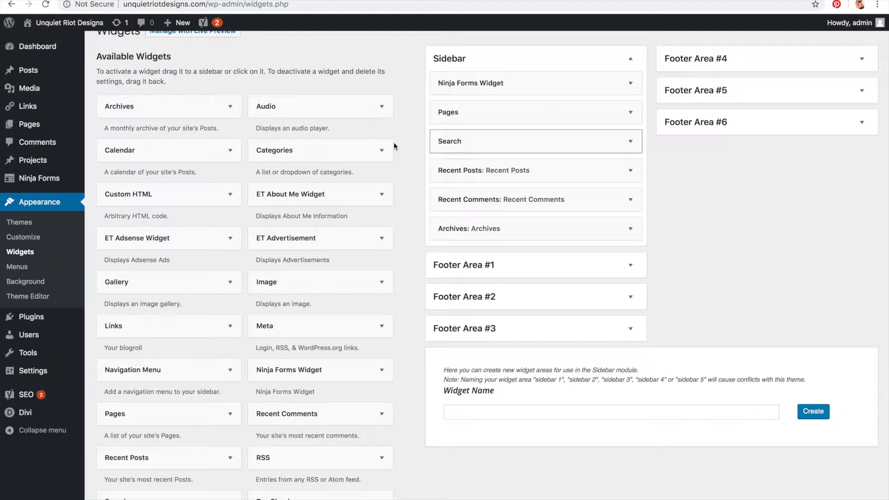
# Step: Add a Categories widget to the Sidebar below Pages, title it "dmlsamdsalk;", save it and collapse it
pyautogui.moveTo(338, 169); pyautogui.dragTo(529, 154)
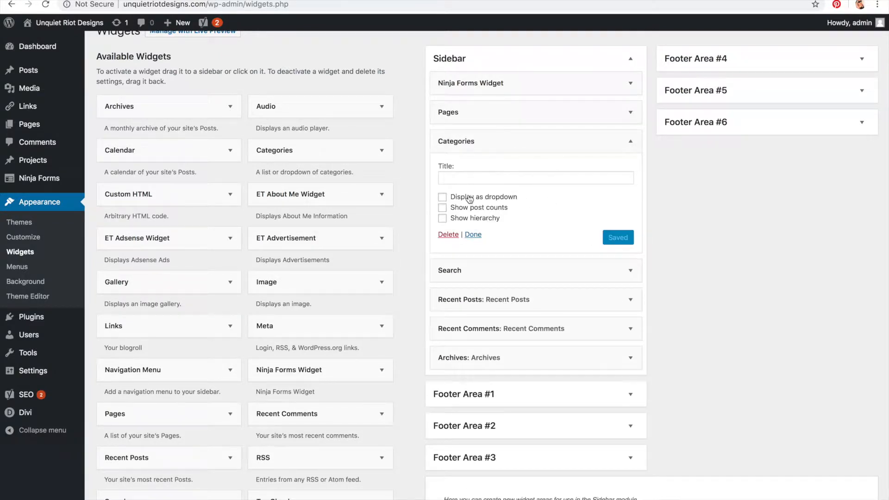
pyautogui.click(527, 177)
pyautogui.write('dmlsamdsalk;')
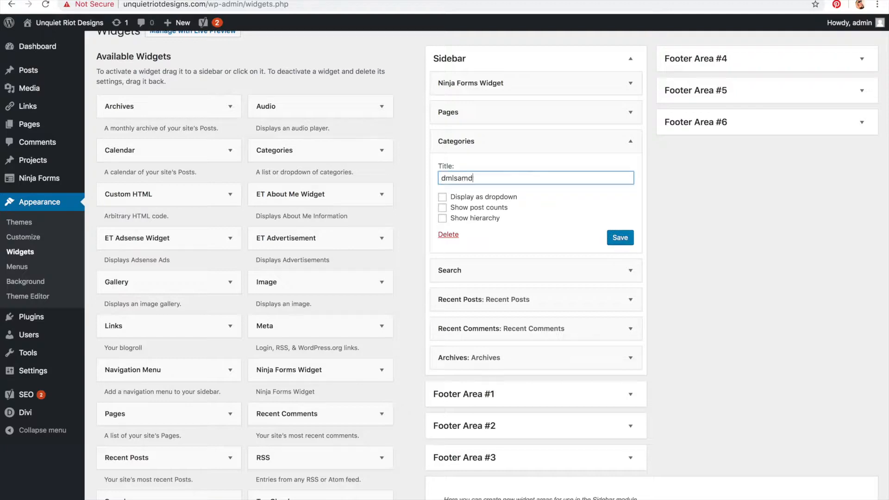
pyautogui.click(617, 238)
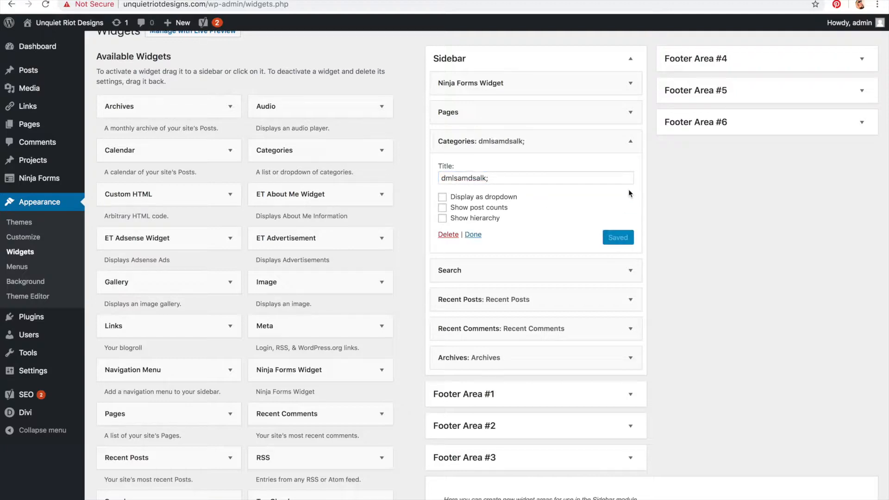
pyautogui.click(628, 146)
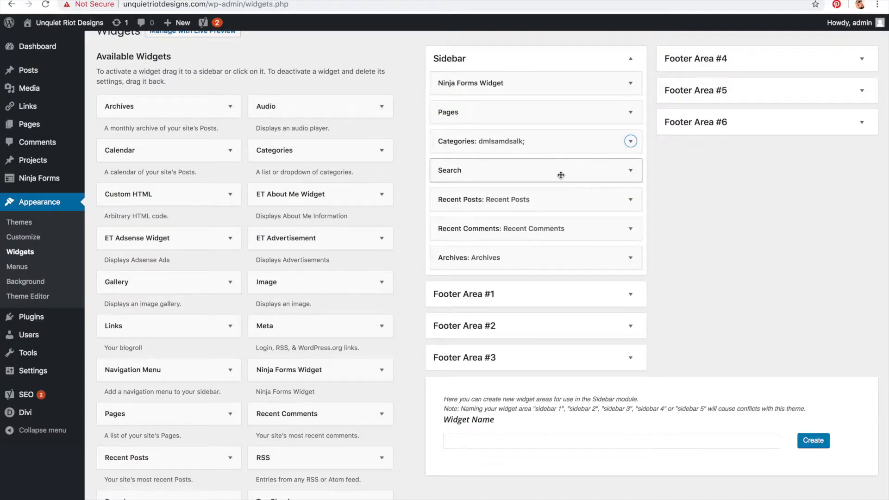
# Step: Add a Text widget at the top of the Sidebar containing <h1>HELLO, WORld!</h1> in text mode and save it
pyautogui.scroll(-3, 427, 240)
pyautogui.scroll(-2, 427, 240)
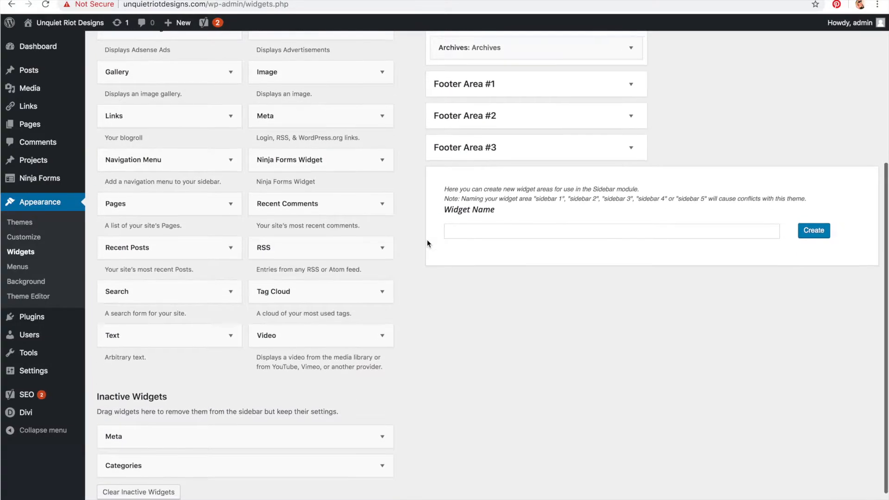
pyautogui.scroll(3, 427, 240)
pyautogui.scroll(3, 427, 240)
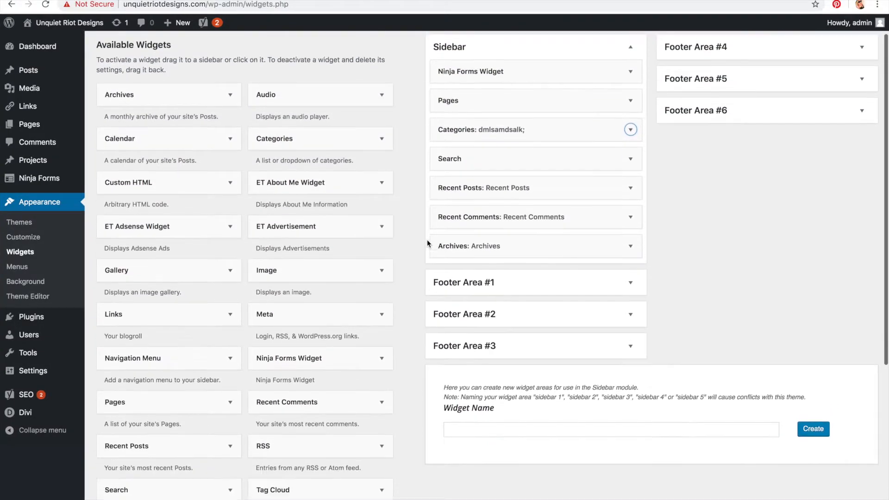
pyautogui.scroll(-3, 427, 240)
pyautogui.moveTo(174, 442); pyautogui.dragTo(575, 79)
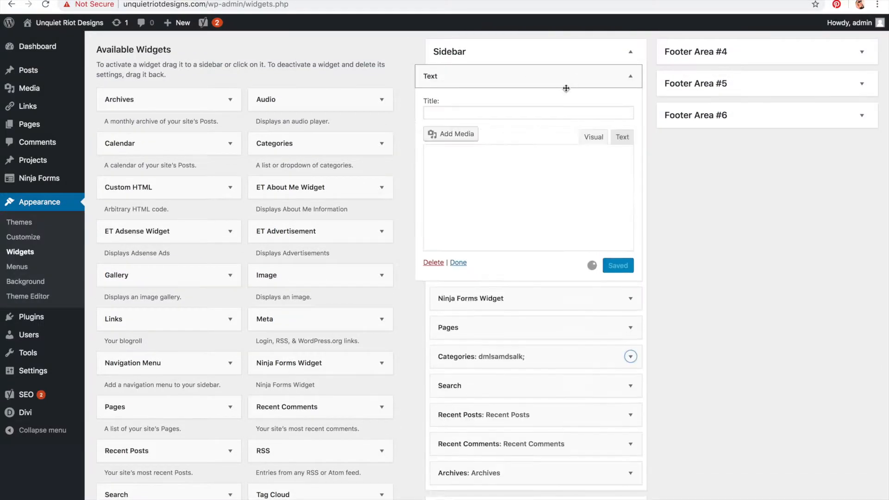
pyautogui.click(622, 137)
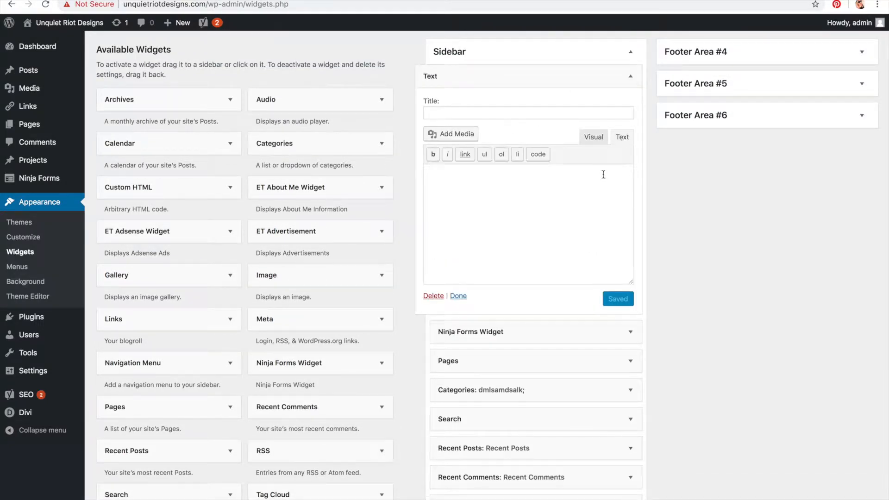
pyautogui.write('<h1>,/')
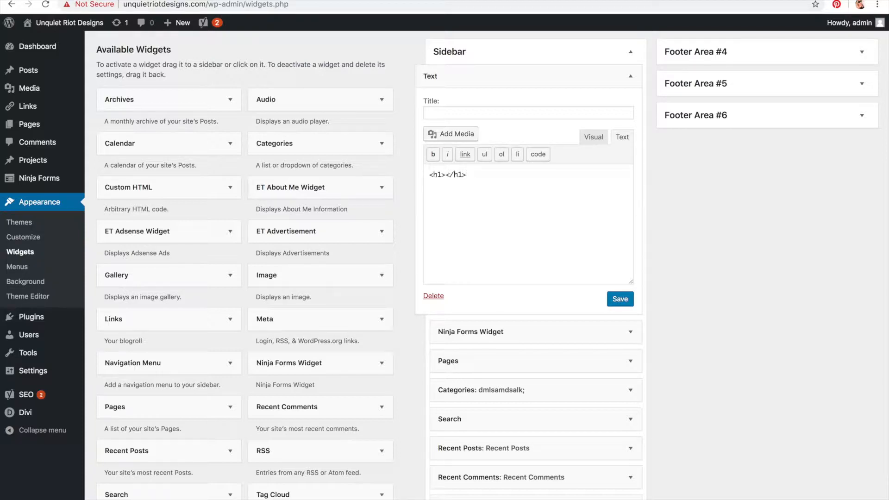
pyautogui.write('HELLO, WORld!')
pyautogui.click(620, 299)
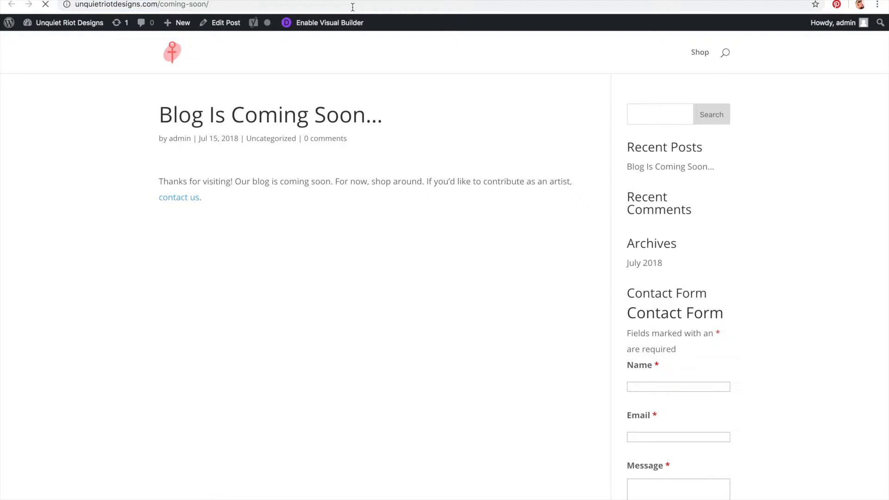
# Step: Review the sidebar widgets on the blog post page of the site
pyautogui.moveTo(650, 178); pyautogui.dragTo(748, 363)
pyautogui.scroll(-8, 748, 363)
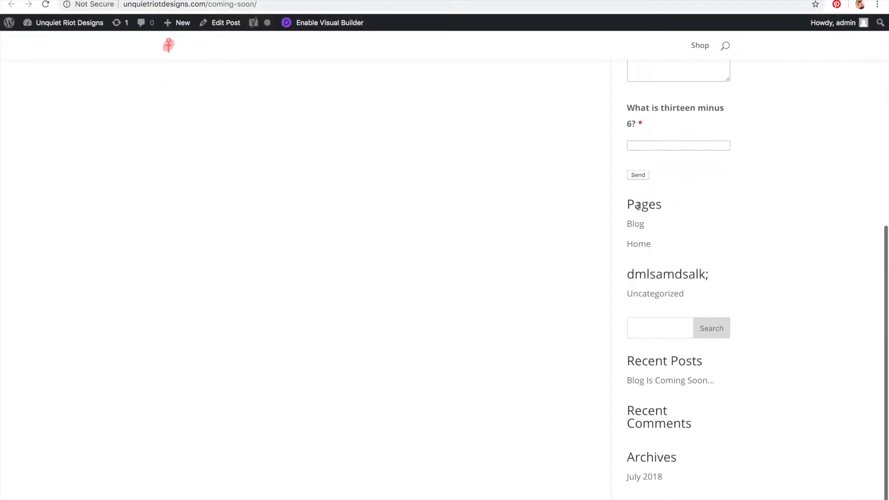
pyautogui.moveTo(625, 274); pyautogui.dragTo(754, 393)
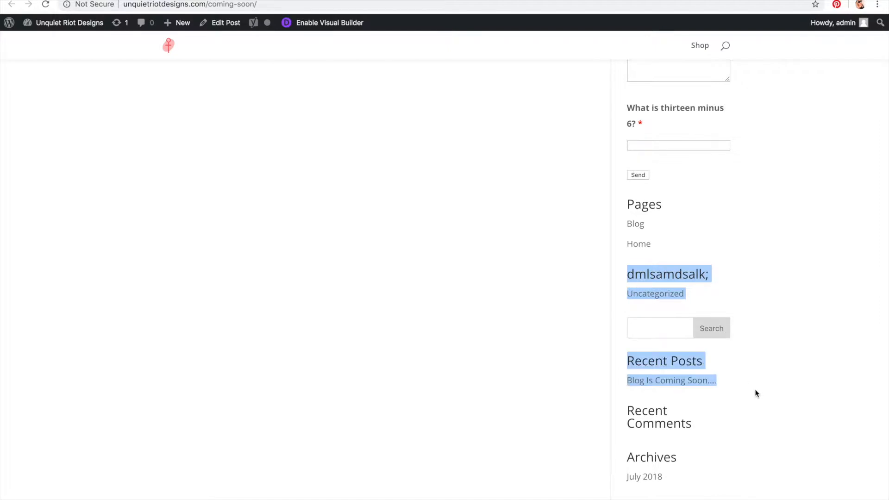
pyautogui.scroll(-1, 754, 393)
pyautogui.scroll(9, 730, 448)
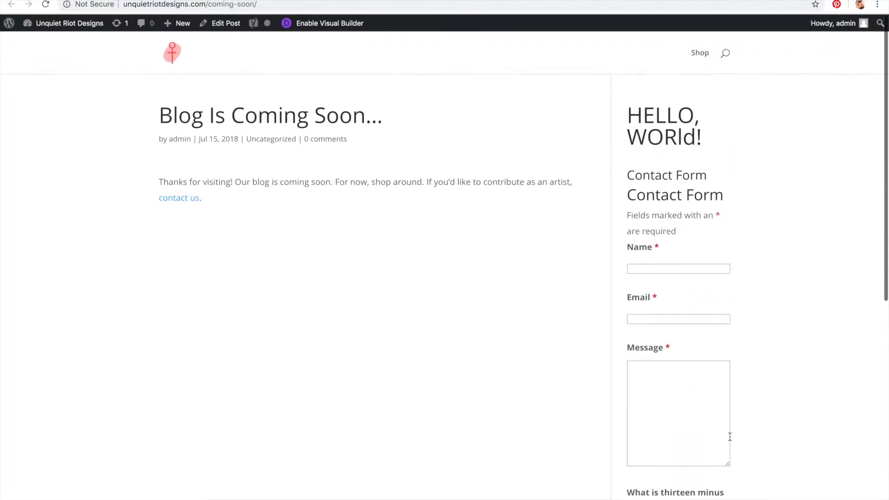
pyautogui.moveTo(627, 114); pyautogui.dragTo(773, 499)
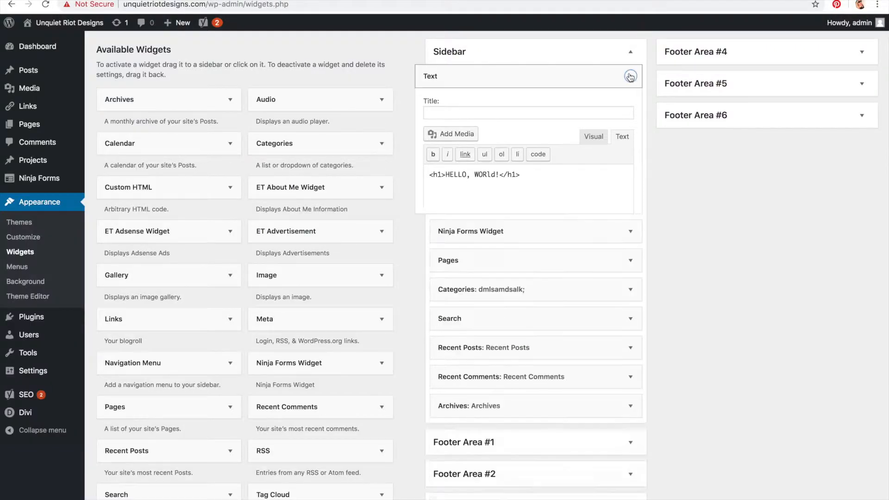
# Step: Collapse the Text widget and reload the site's home page to view its header
pyautogui.click(630, 76)
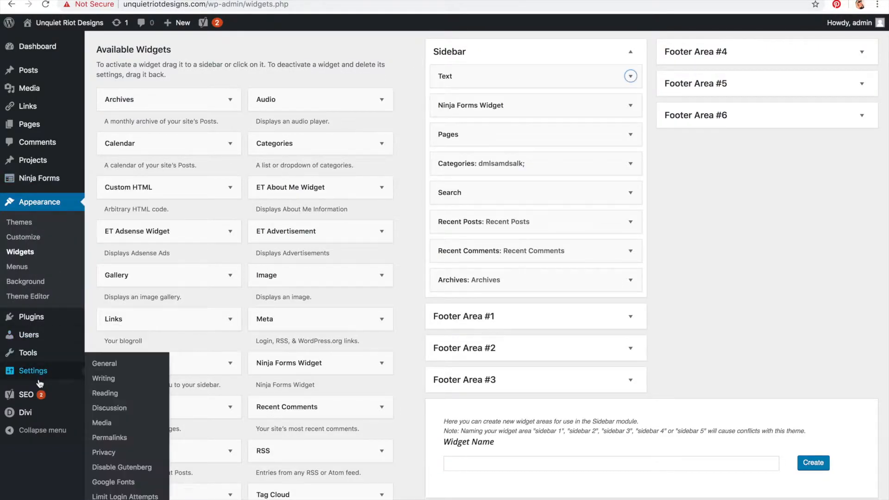
pyautogui.click(33, 423)
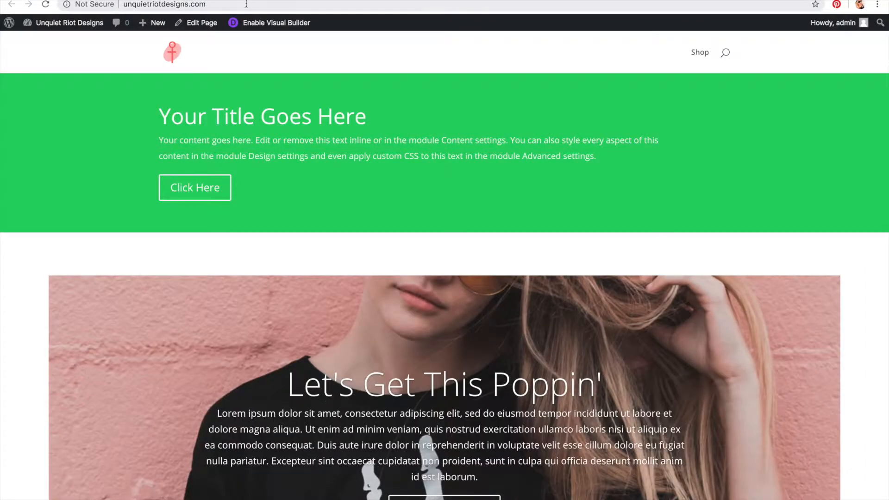
pyautogui.click(245, 2)
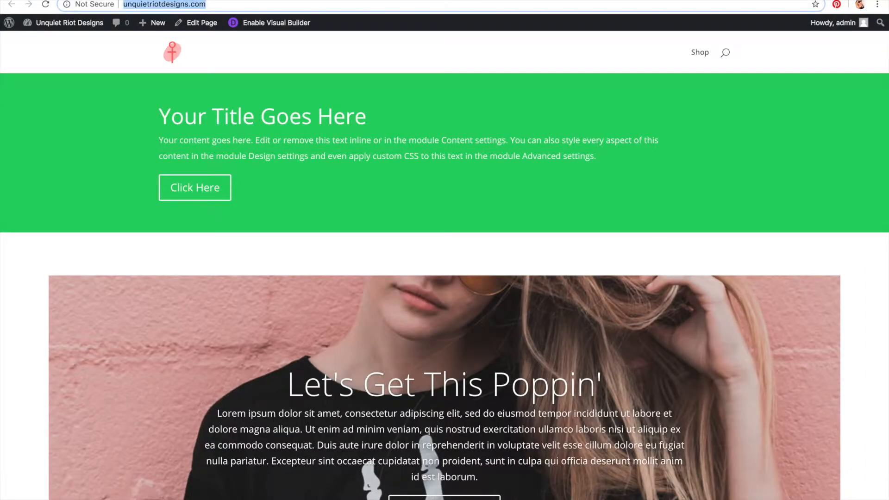
pyautogui.click(238, 6)
pyautogui.press('Return')
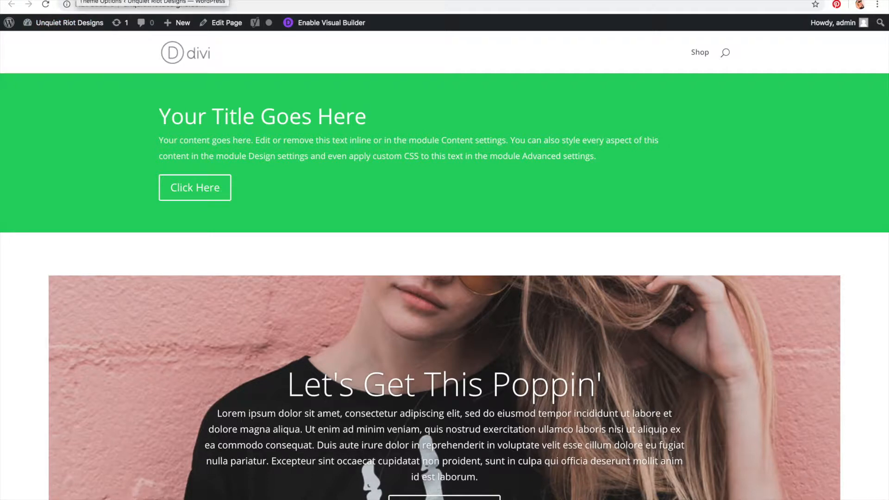
# Step: Set Logo_Dark.png from the media library as the logo in Divi Theme Options and save changes
pyautogui.click(78, 0)
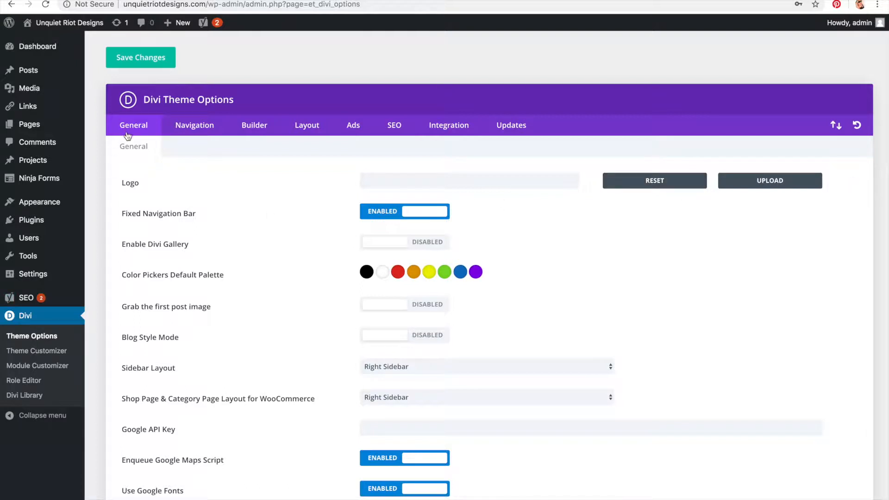
pyautogui.click(51, 75)
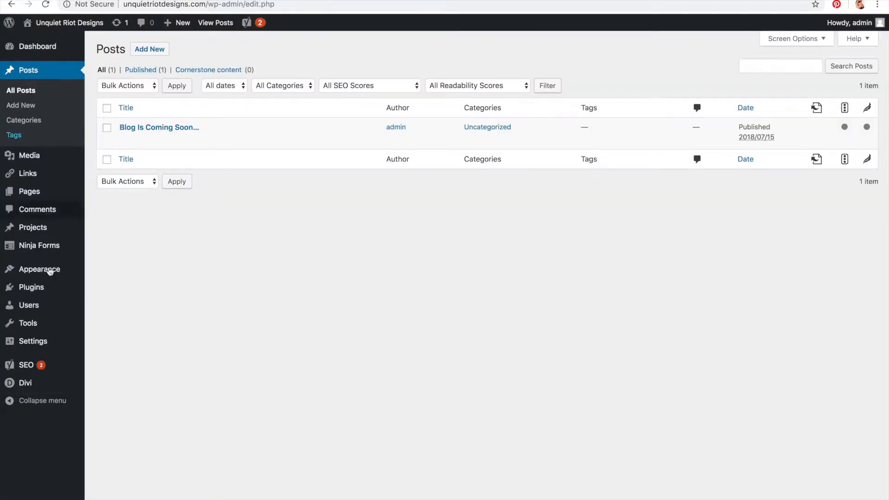
pyautogui.click(38, 387)
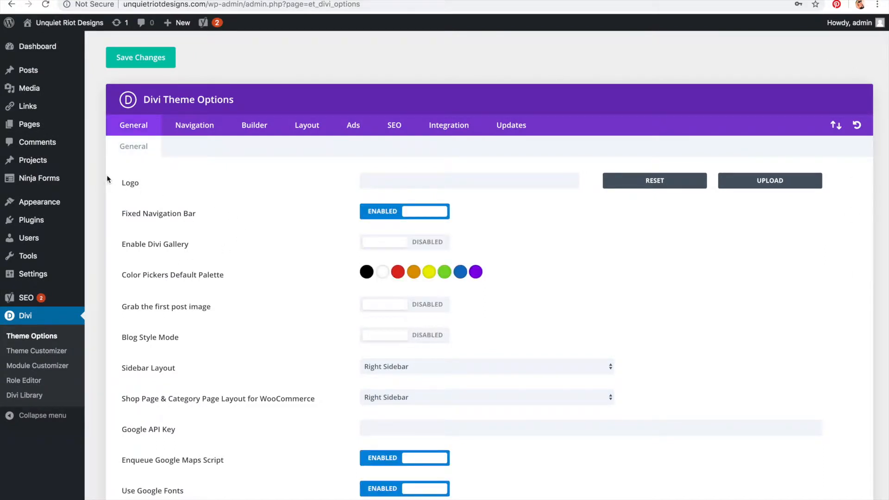
pyautogui.click(770, 181)
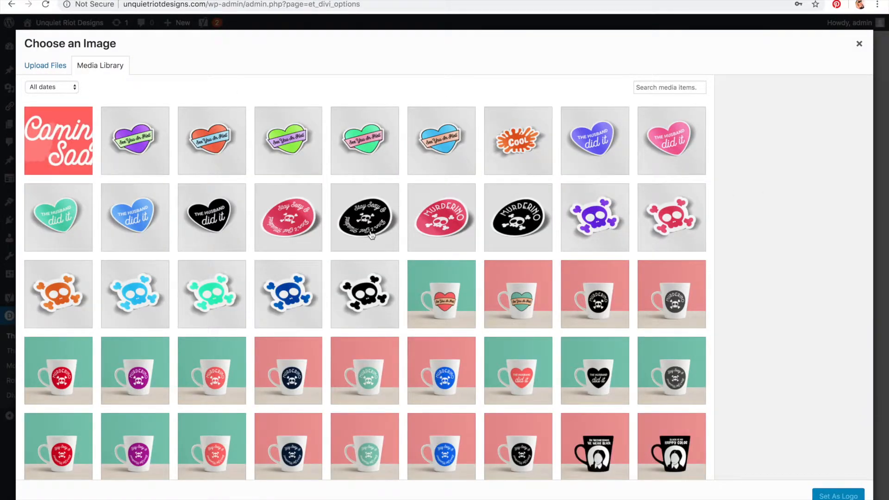
pyautogui.scroll(-2, 371, 236)
pyautogui.scroll(-10, 371, 235)
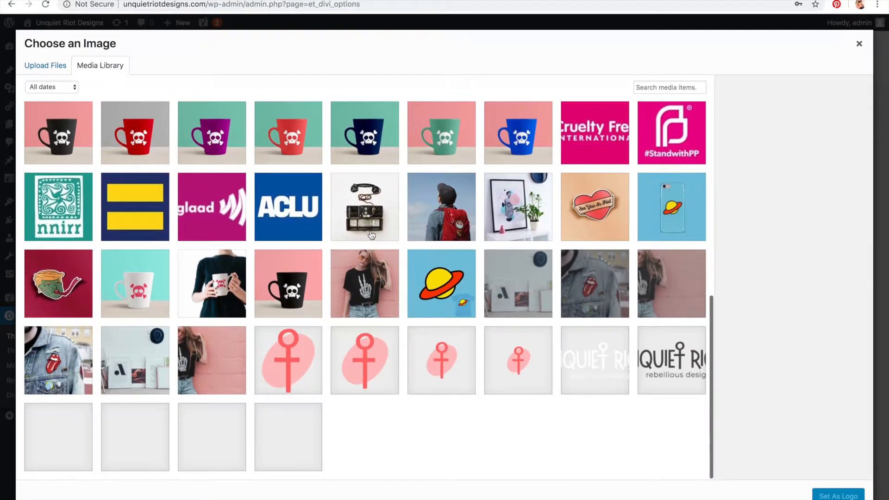
pyautogui.click(676, 383)
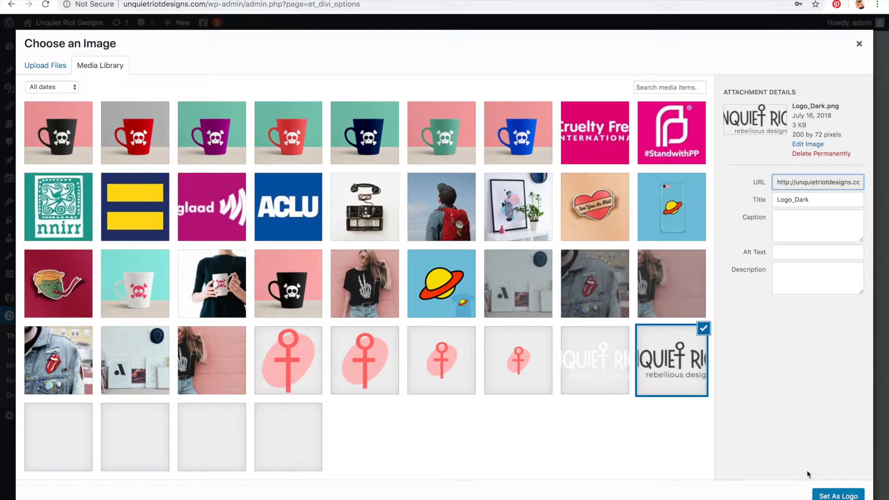
pyautogui.click(824, 496)
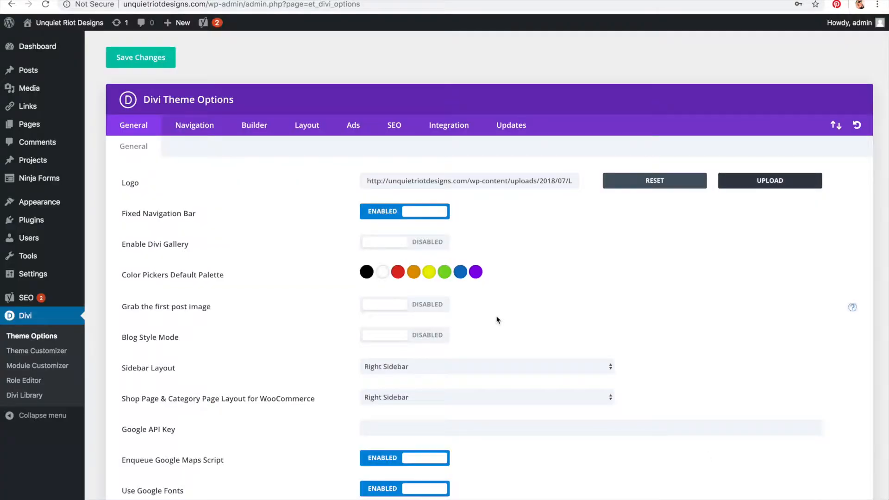
pyautogui.click(145, 61)
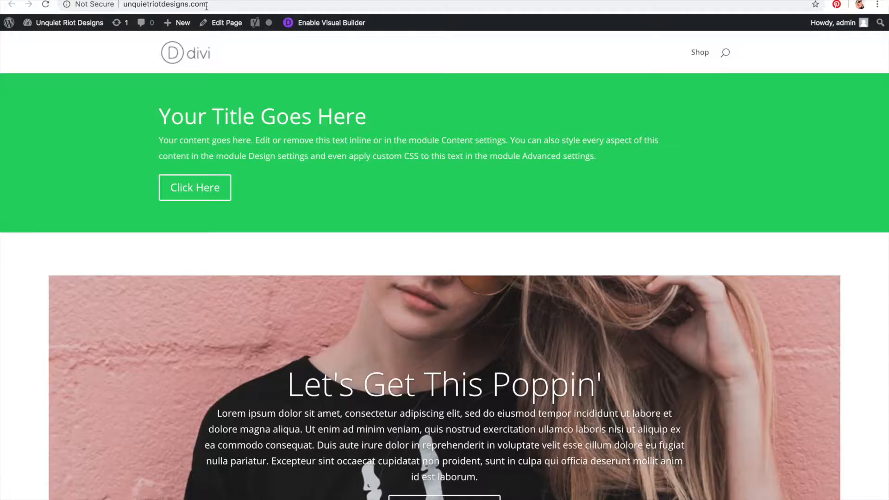
# Step: Reload the site's home page to view the new logo
pyautogui.click(207, 6)
pyautogui.press('Return')
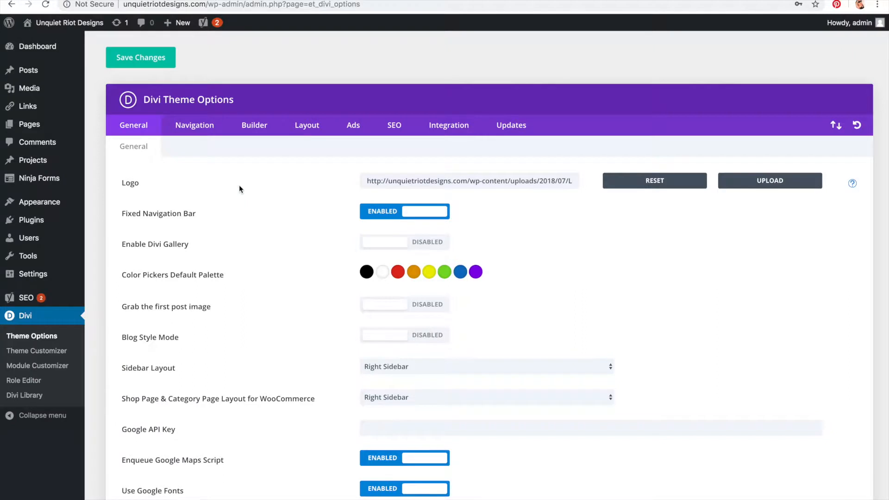
# Step: Disable the Fixed Navigation Bar option in Divi Theme Options
pyautogui.scroll(-1, 239, 185)
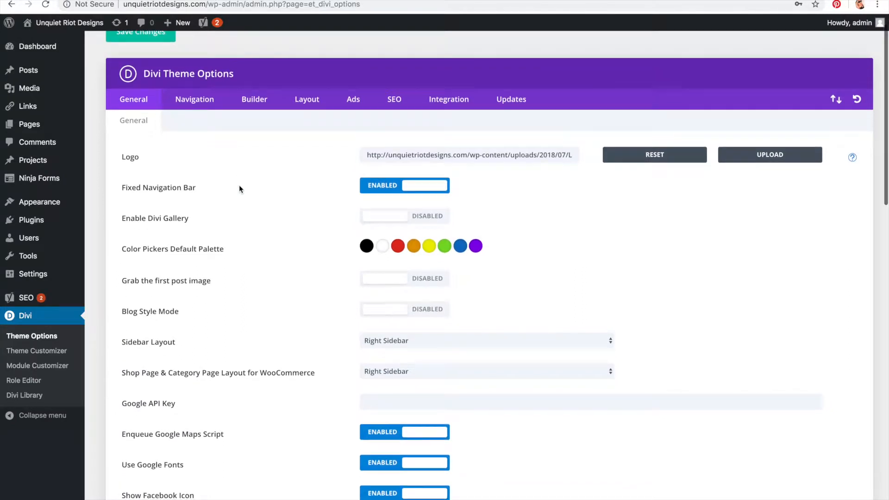
pyautogui.moveTo(126, 188); pyautogui.dragTo(121, 187)
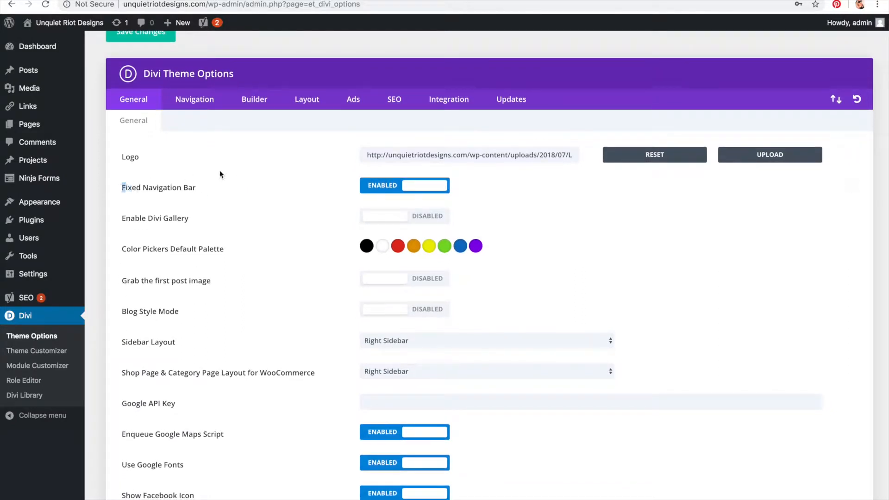
pyautogui.click(372, 190)
pyautogui.scroll(1, 372, 190)
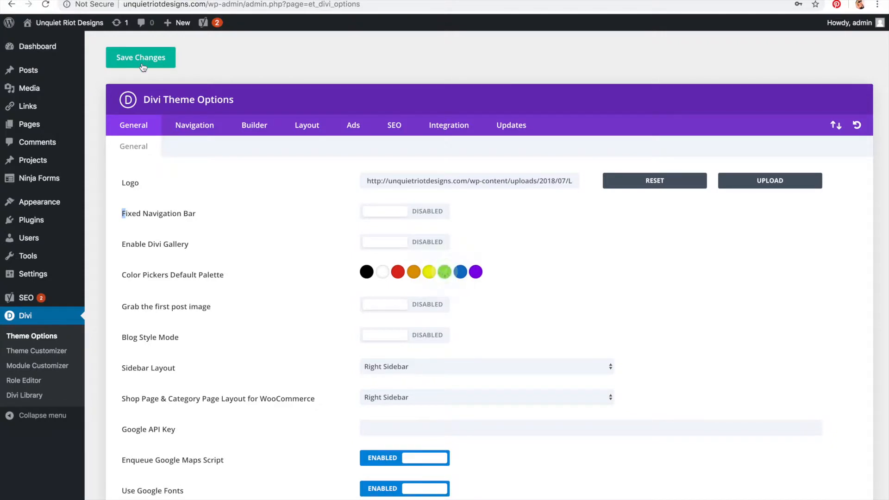
# Step: Scroll the site's home page to check how the header behaves
pyautogui.click(69, 23)
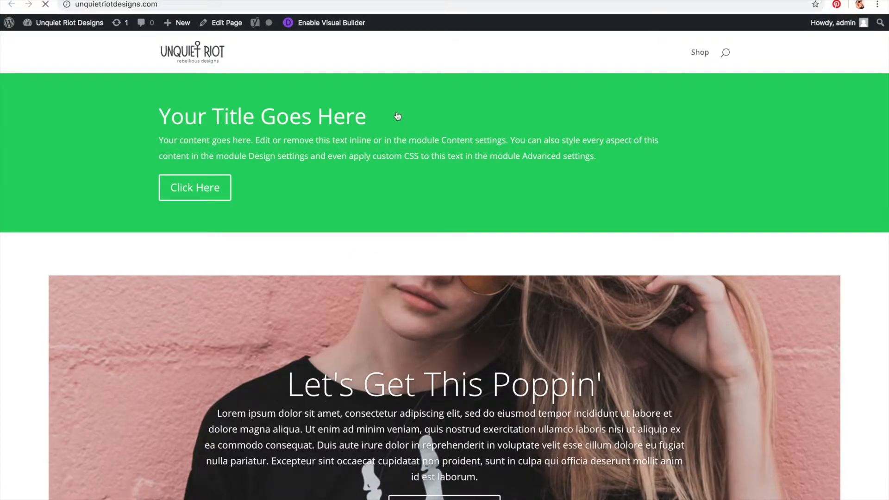
pyautogui.scroll(-2, 416, 121)
pyautogui.scroll(-2, 416, 121)
pyautogui.scroll(4, 416, 121)
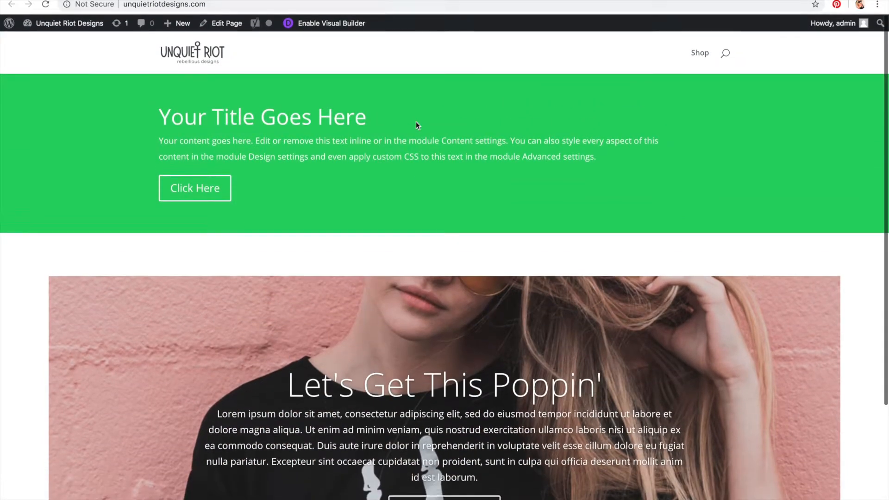
pyautogui.scroll(-2, 415, 123)
pyautogui.scroll(2, 416, 123)
pyautogui.scroll(-3, 416, 123)
pyautogui.scroll(-1, 415, 125)
pyautogui.scroll(4, 416, 125)
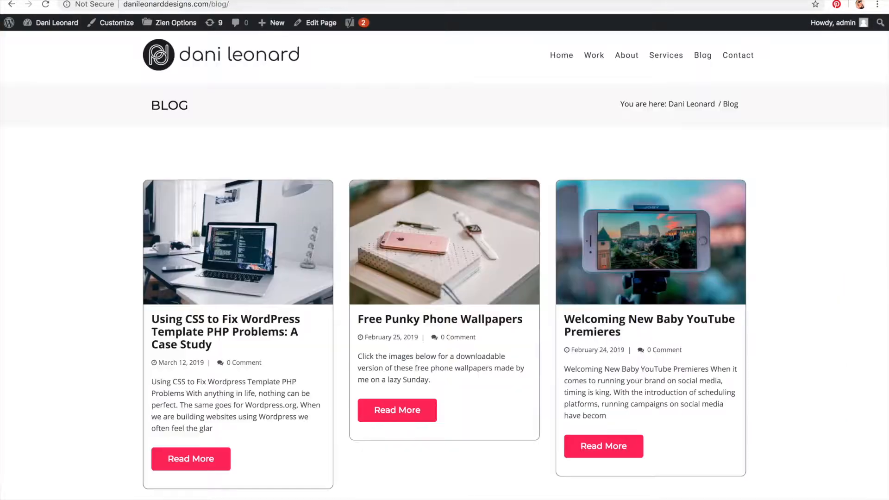
# Step: Open the danileonarddesigns.com site and browse its home page as an example
pyautogui.hotkey('ctrl', 'l')
pyautogui.press('Return')
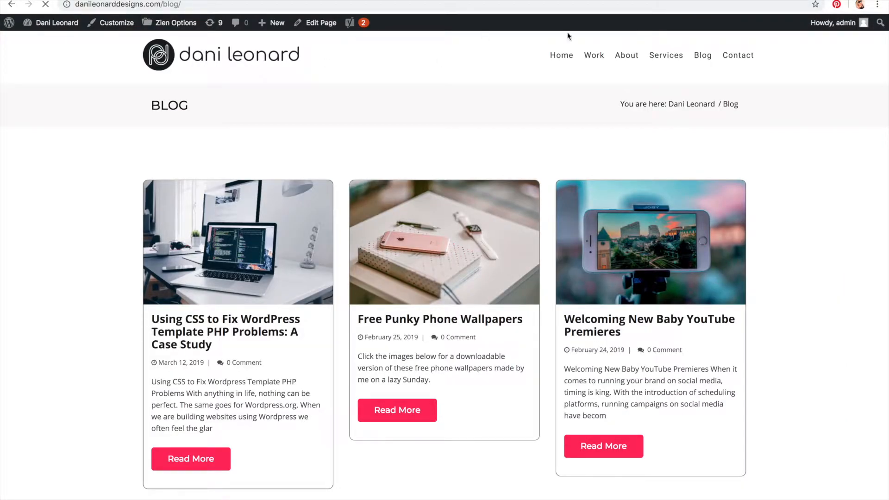
pyautogui.click(562, 56)
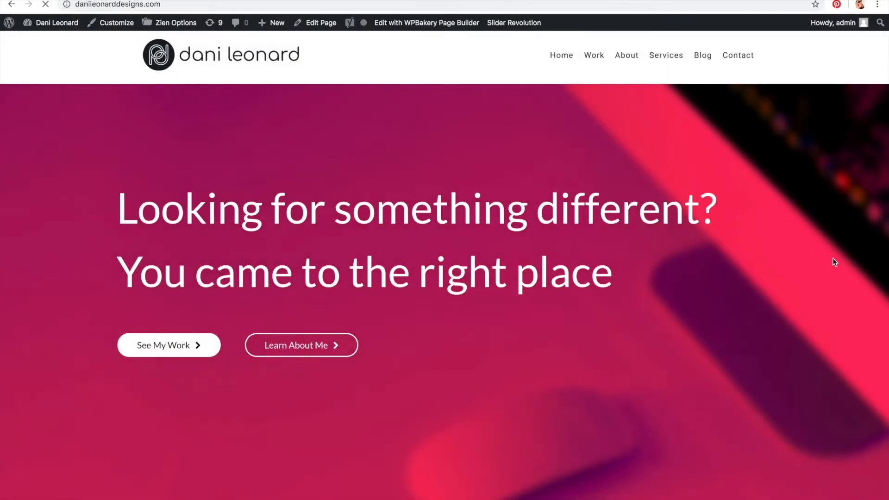
pyautogui.scroll(-3, 754, 129)
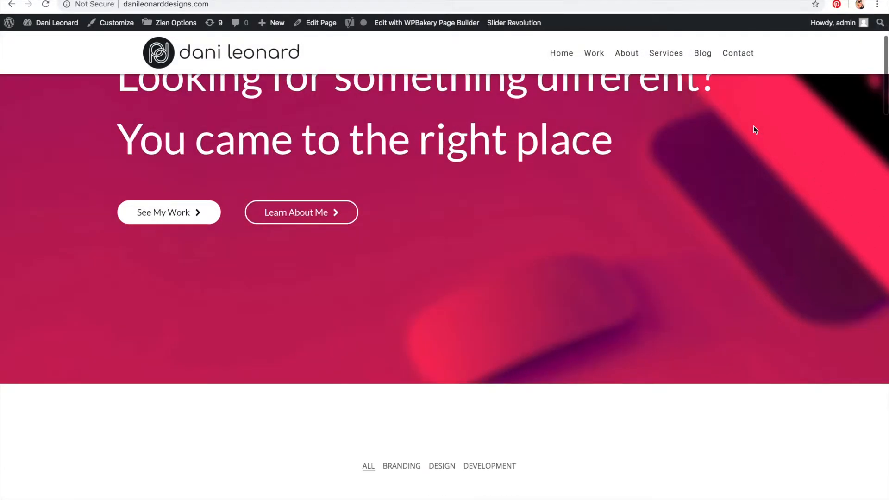
# Step: Scroll through the danileonarddesigns.com home page to observe how its header behaves while scrolling
pyautogui.scroll(-2, 754, 126)
pyautogui.scroll(5, 753, 126)
pyautogui.scroll(-8, 754, 126)
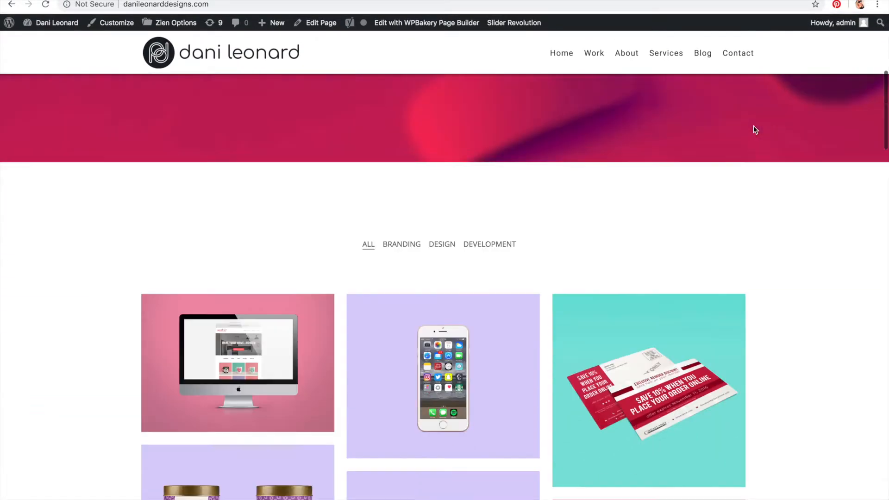
pyautogui.scroll(-12, 754, 128)
pyautogui.scroll(-3, 753, 126)
pyautogui.scroll(15, 754, 126)
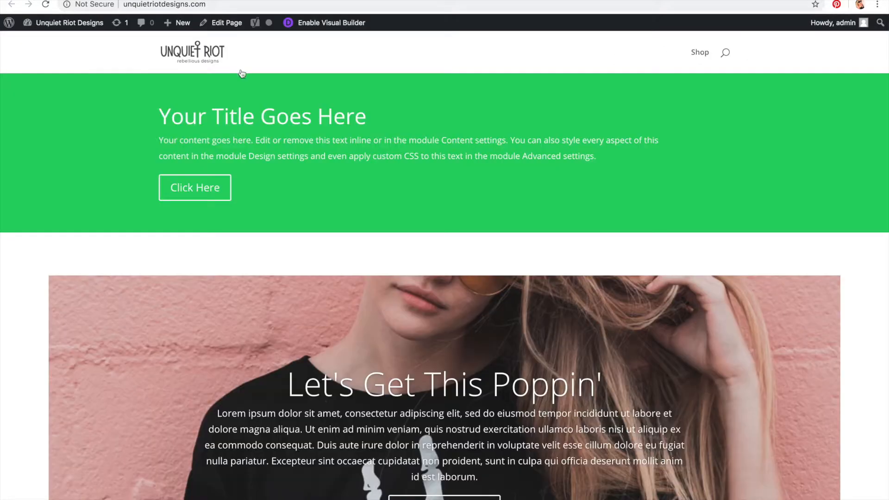
pyautogui.scroll(-4, 250, 99)
pyautogui.scroll(4, 250, 99)
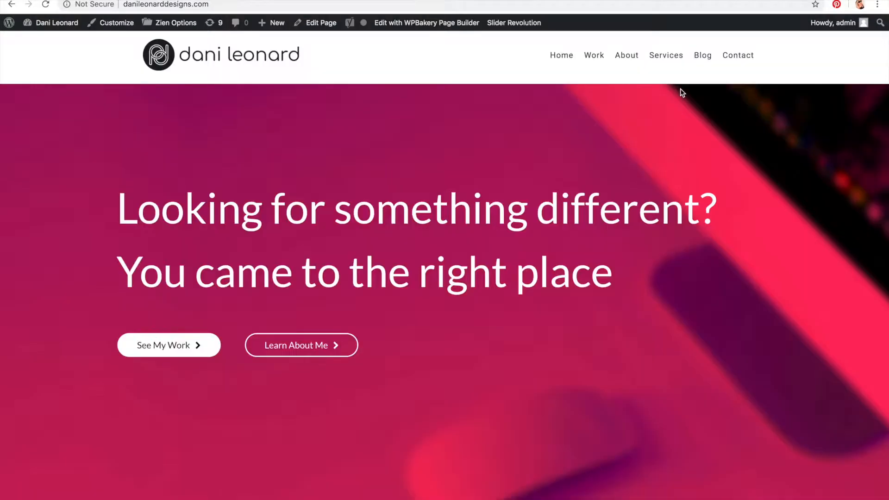
pyautogui.scroll(-8, 681, 92)
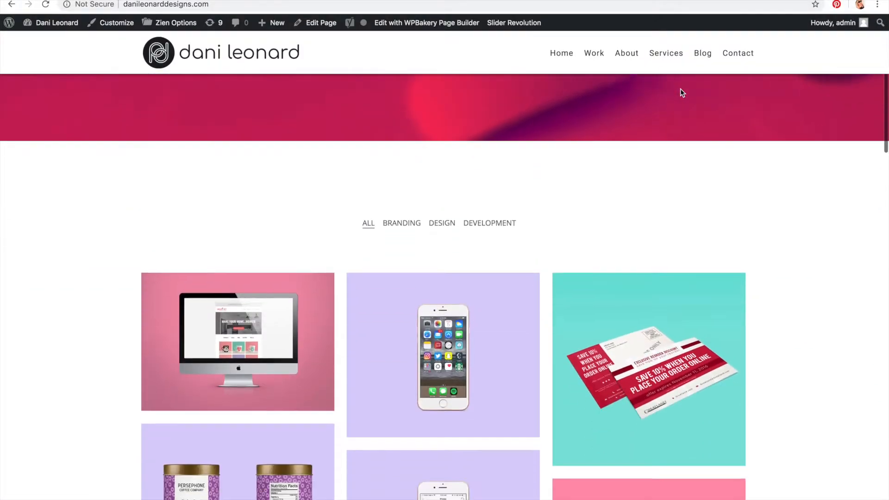
pyautogui.scroll(-3, 680, 92)
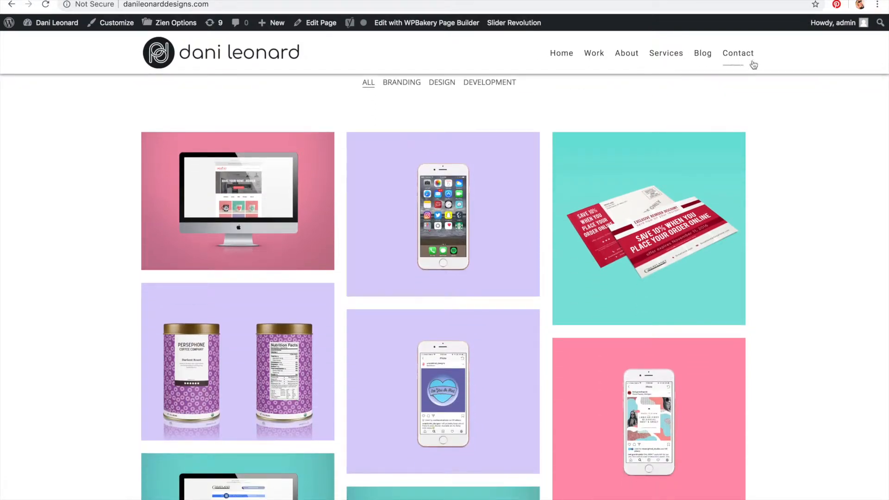
pyautogui.scroll(-15, 777, 88)
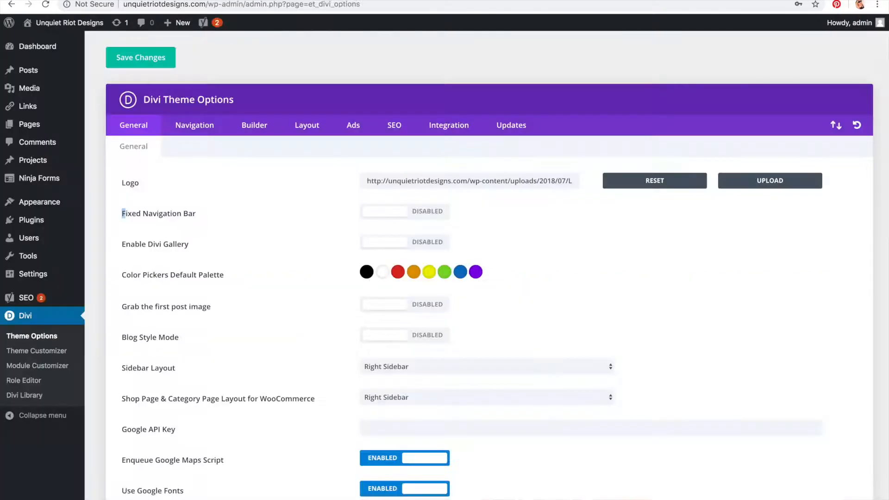
# Step: Enable the Fixed Navigation Bar and Enable Divi Gallery options in Divi Theme Options
pyautogui.click(402, 216)
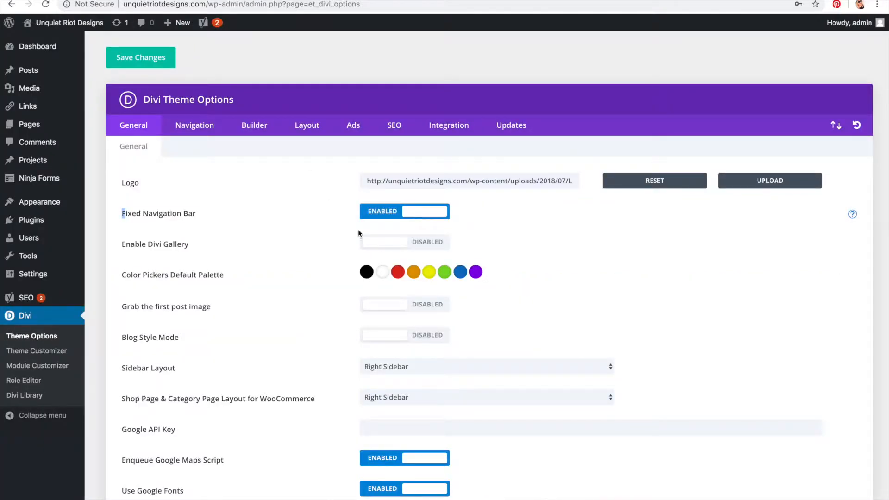
pyautogui.scroll(-3, 276, 238)
pyautogui.moveTo(131, 152); pyautogui.dragTo(212, 153)
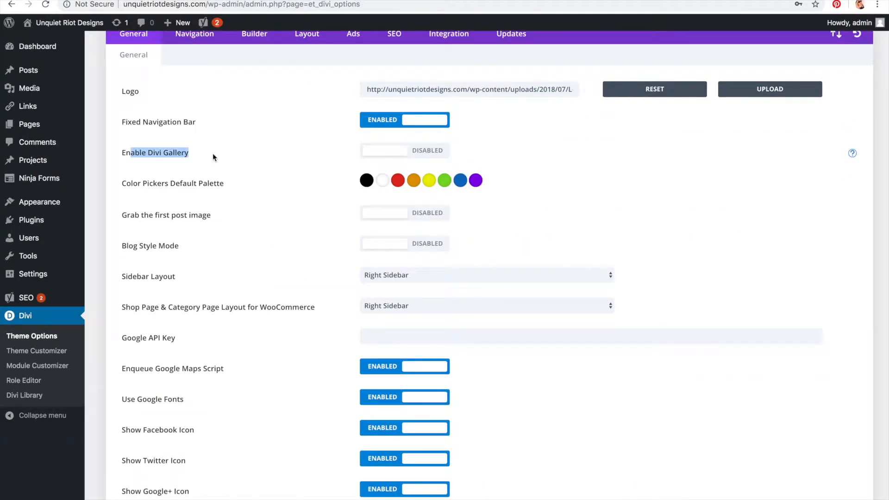
pyautogui.click(438, 152)
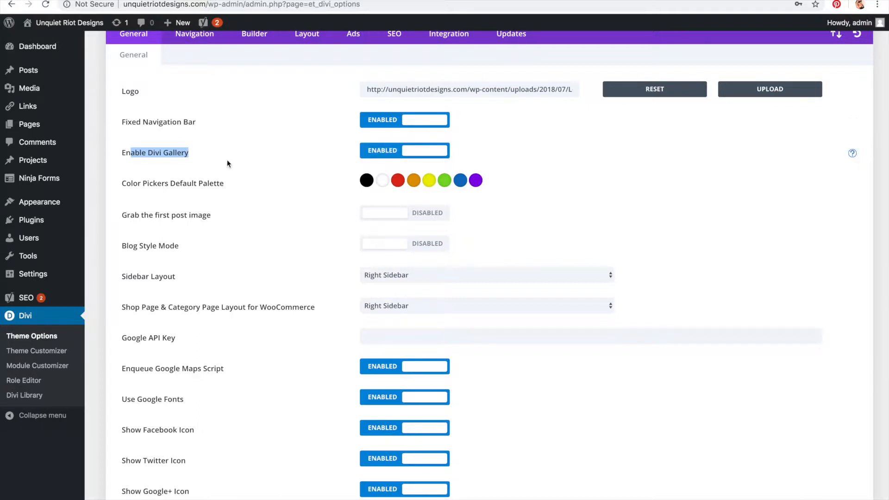
# Step: Review the Color Pickers Default Palette, Grab the first post image and Blog Style Mode options
pyautogui.scroll(-1, 228, 164)
pyautogui.moveTo(149, 154); pyautogui.dragTo(240, 155)
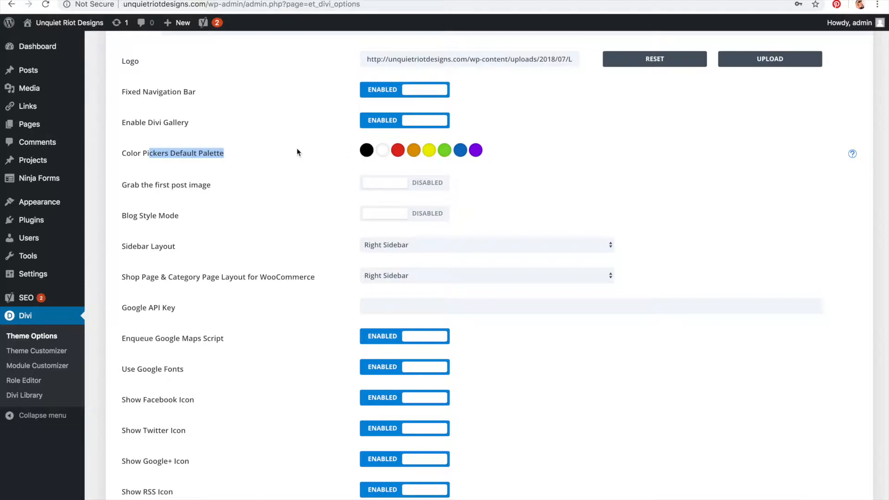
pyautogui.click(264, 178)
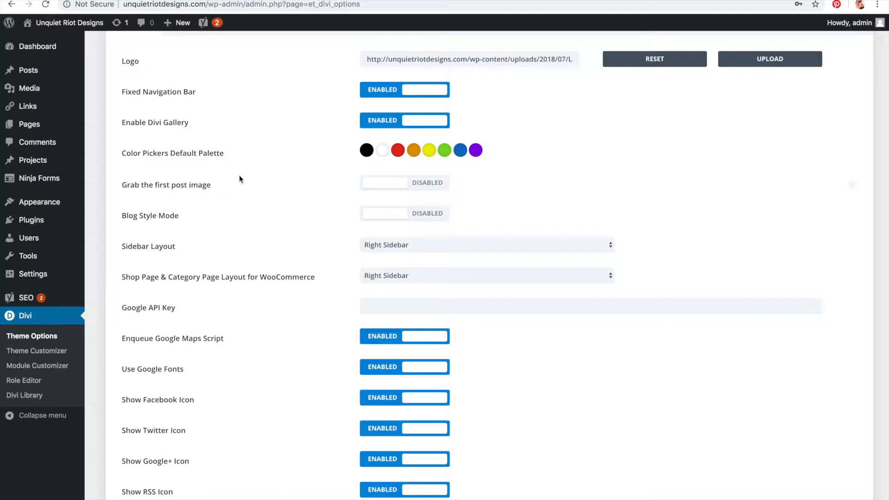
pyautogui.scroll(-1, 239, 174)
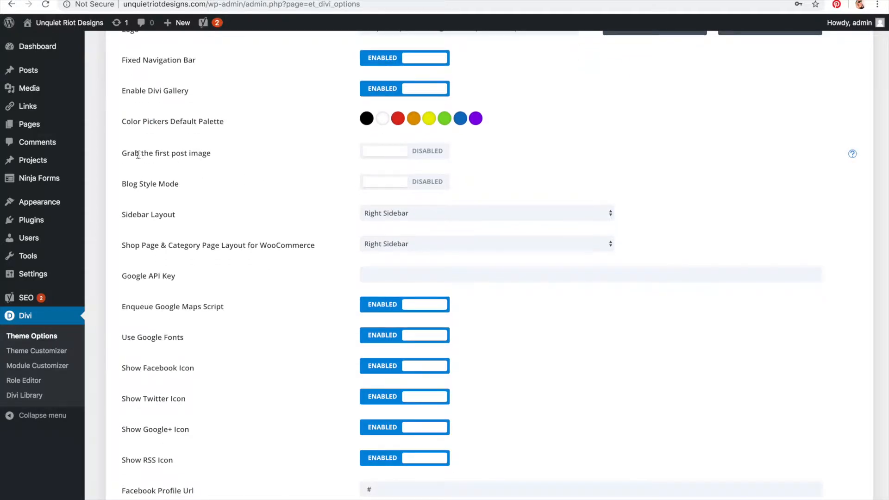
pyautogui.moveTo(134, 153); pyautogui.dragTo(266, 162)
pyautogui.scroll(-1, 271, 164)
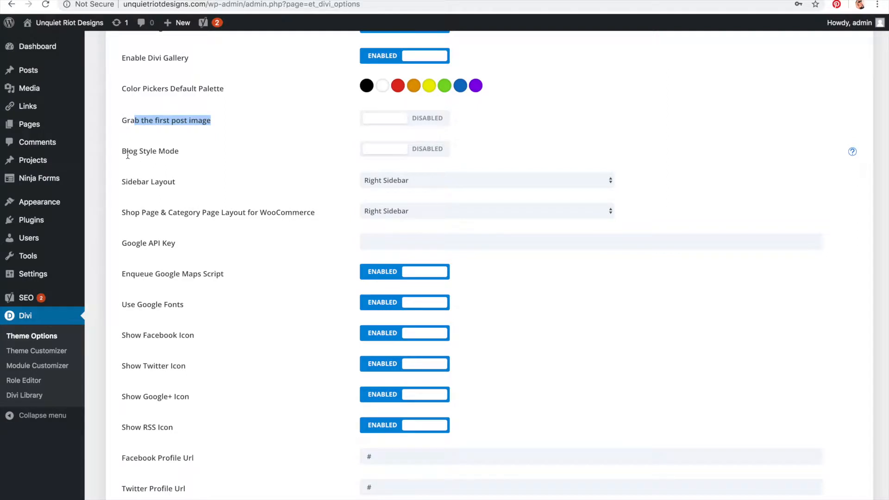
pyautogui.moveTo(128, 156); pyautogui.dragTo(232, 158)
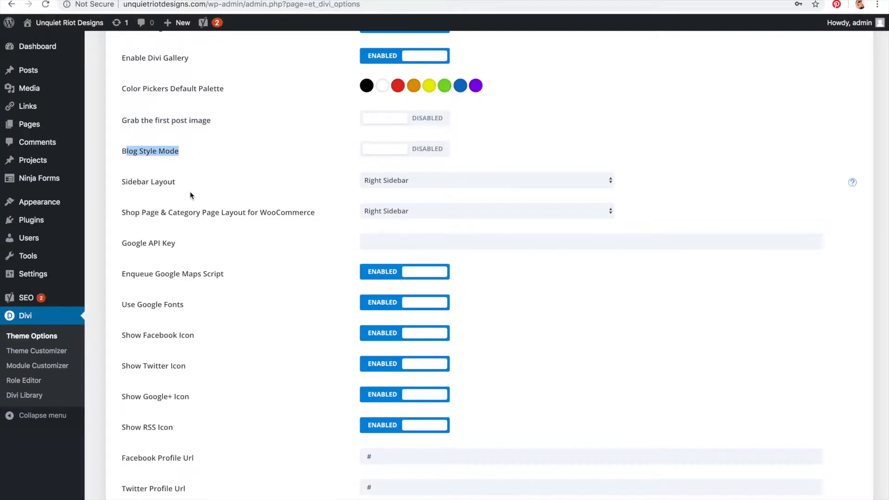
pyautogui.scroll(-1, 190, 195)
# Step: Set the Sidebar Layout to Left Sidebar and save the theme option changes
pyautogui.click(391, 140)
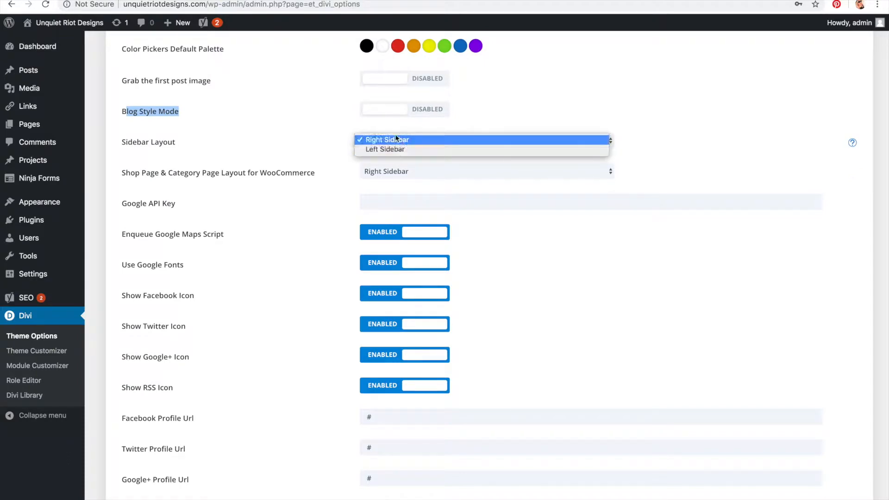
pyautogui.click(394, 149)
pyautogui.scroll(6, 286, 198)
pyautogui.click(138, 60)
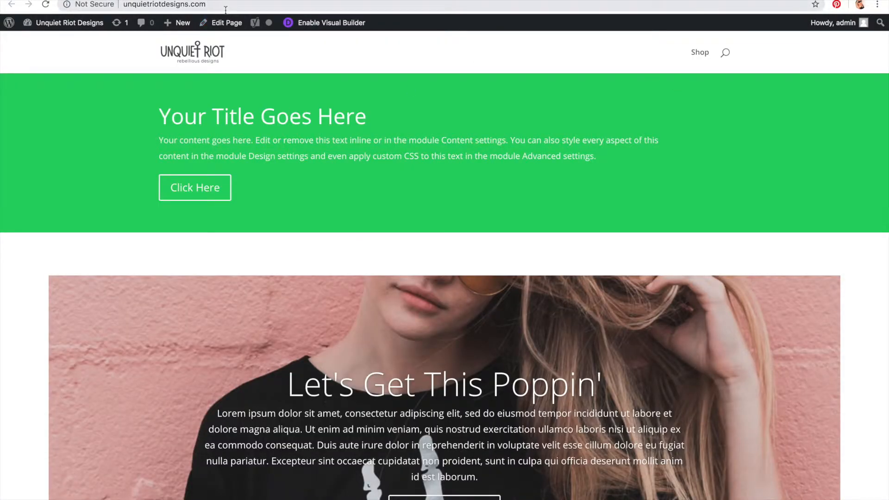
# Step: Open the site's stickers category page at unquietriotdesigns.com/category/stickers to view the sidebar
pyautogui.click(226, 6)
pyautogui.click(225, 6)
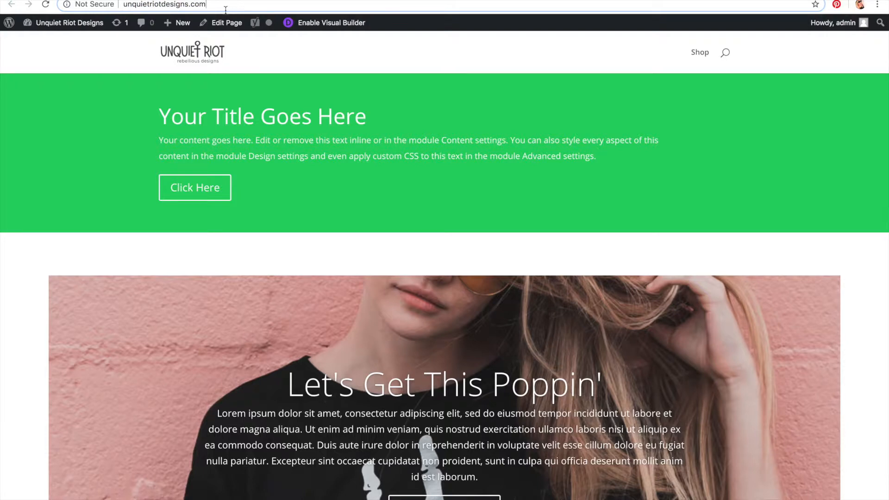
pyautogui.write('/categort')
pyautogui.press('BackSpace')
pyautogui.write('y/s')
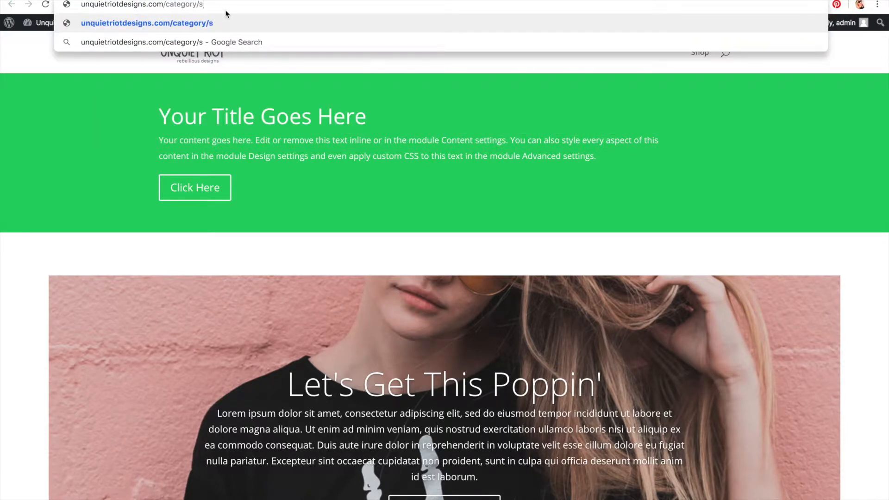
pyautogui.write('tickers')
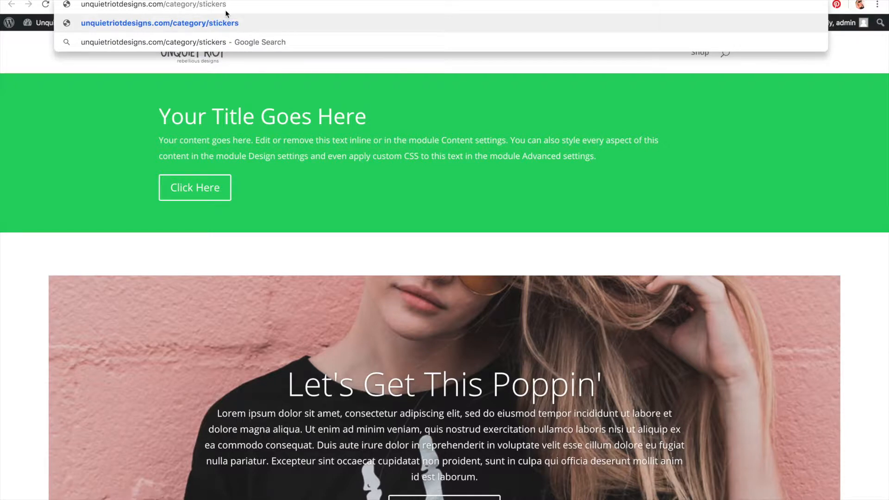
pyautogui.press('Return')
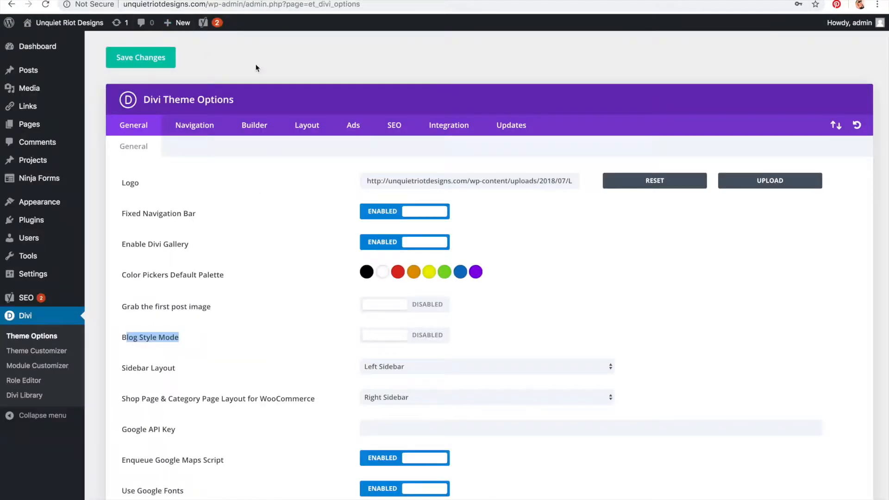
# Step: Set the Sidebar Layout back to Right Sidebar
pyautogui.scroll(-5, 440, 208)
pyautogui.click(428, 217)
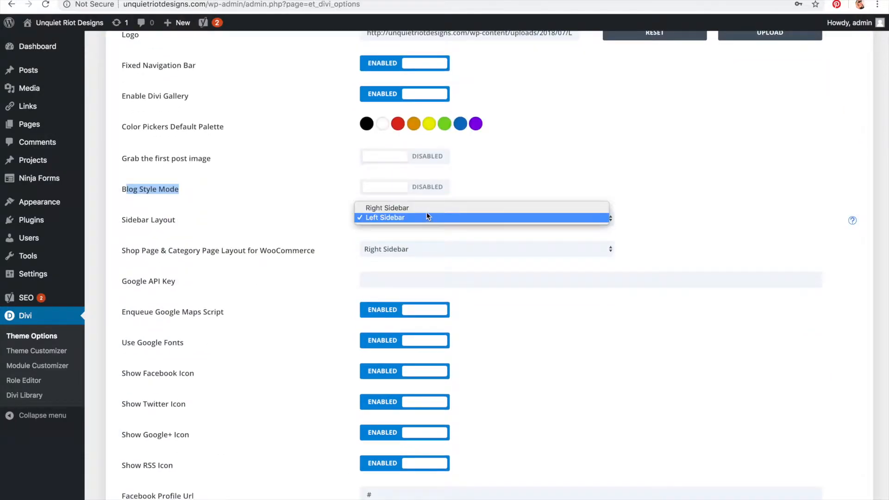
pyautogui.click(417, 208)
# Step: Review the Shop Page & Category Page Layout for WooCommerce choices and the Google API Key option
pyautogui.scroll(-3, 302, 256)
pyautogui.moveTo(289, 174); pyautogui.dragTo(225, 162)
pyautogui.click(116, 173)
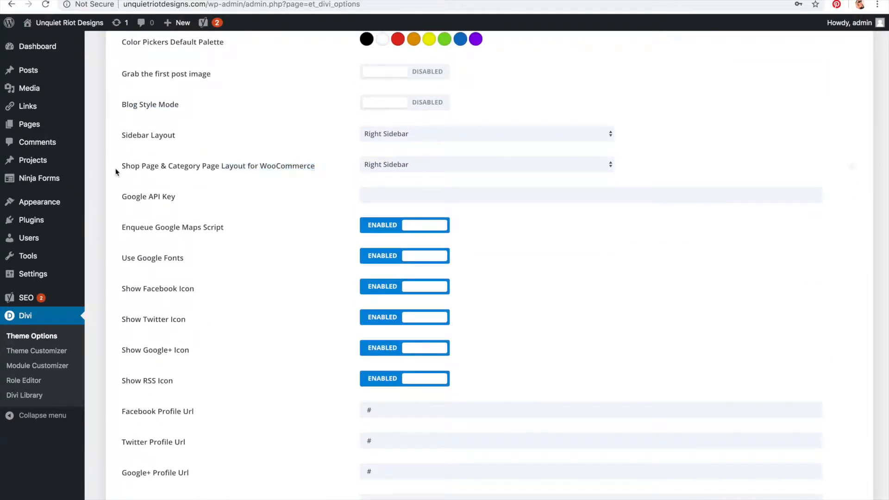
pyautogui.moveTo(122, 167); pyautogui.dragTo(331, 179)
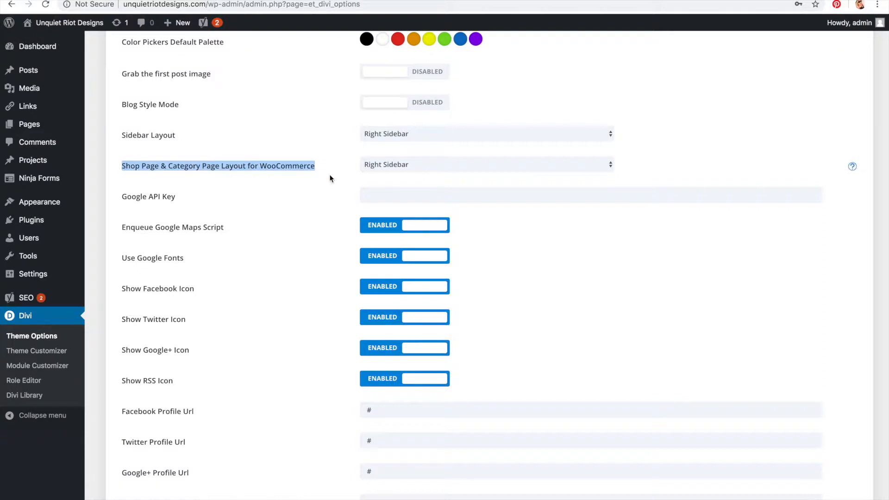
pyautogui.click(399, 162)
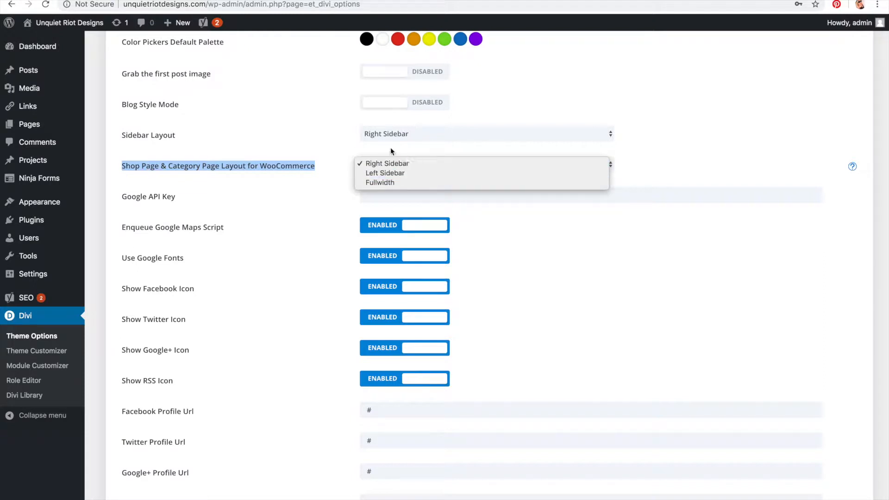
pyautogui.click(335, 124)
pyautogui.click(383, 168)
pyautogui.click(383, 167)
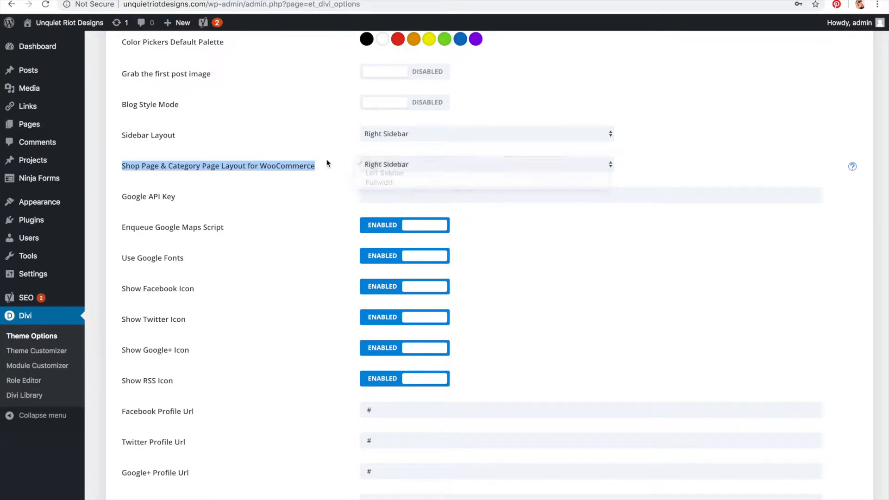
pyautogui.scroll(-3, 296, 165)
pyautogui.moveTo(122, 130); pyautogui.dragTo(197, 135)
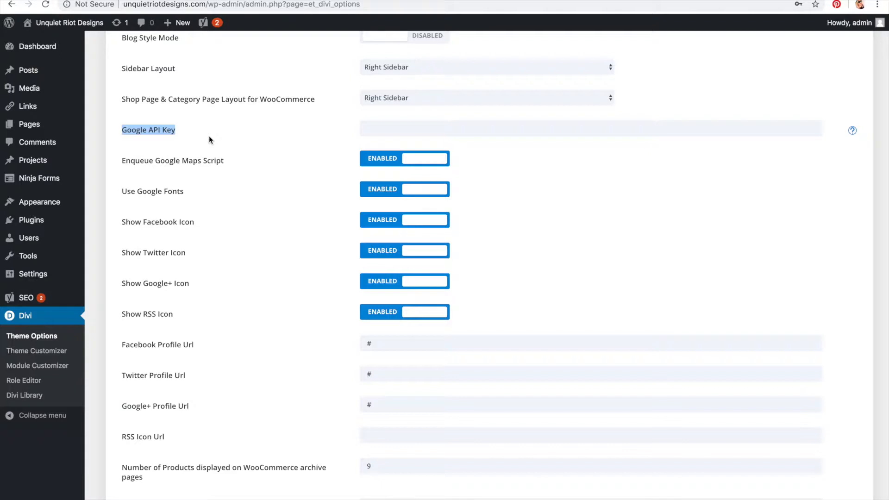
pyautogui.click(172, 133)
pyautogui.moveTo(149, 131); pyautogui.dragTo(198, 135)
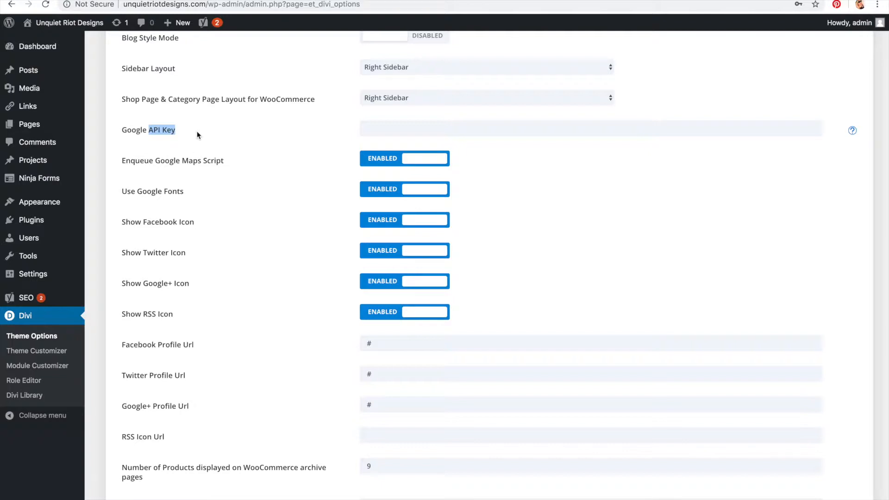
# Step: Review the social icon options and disable the Show RSS Icon setting
pyautogui.moveTo(120, 194); pyautogui.dragTo(203, 198)
pyautogui.scroll(-2, 198, 193)
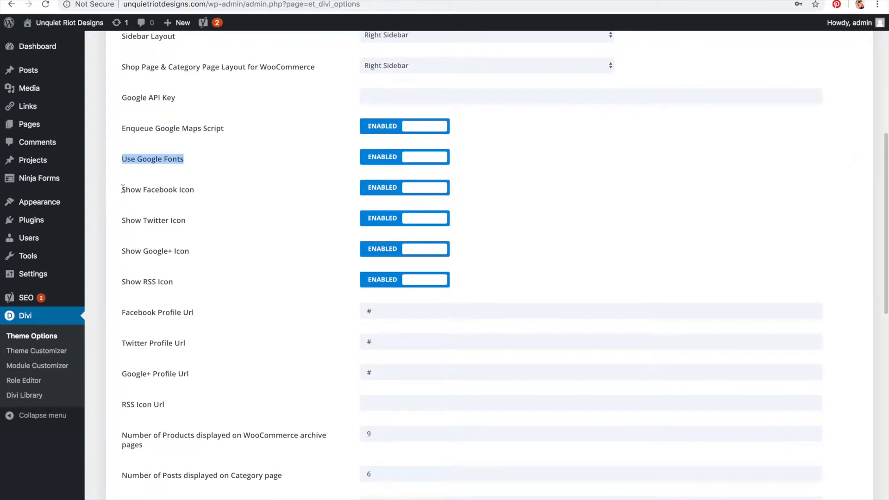
pyautogui.moveTo(120, 190); pyautogui.dragTo(217, 193)
pyautogui.moveTo(122, 221); pyautogui.dragTo(213, 269)
pyautogui.scroll(-5, 213, 269)
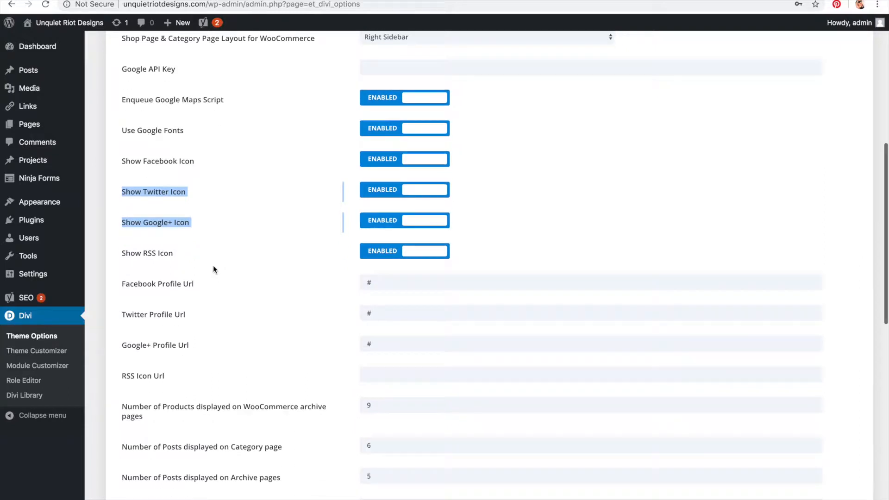
pyautogui.moveTo(121, 149); pyautogui.dragTo(174, 150)
pyautogui.click(408, 153)
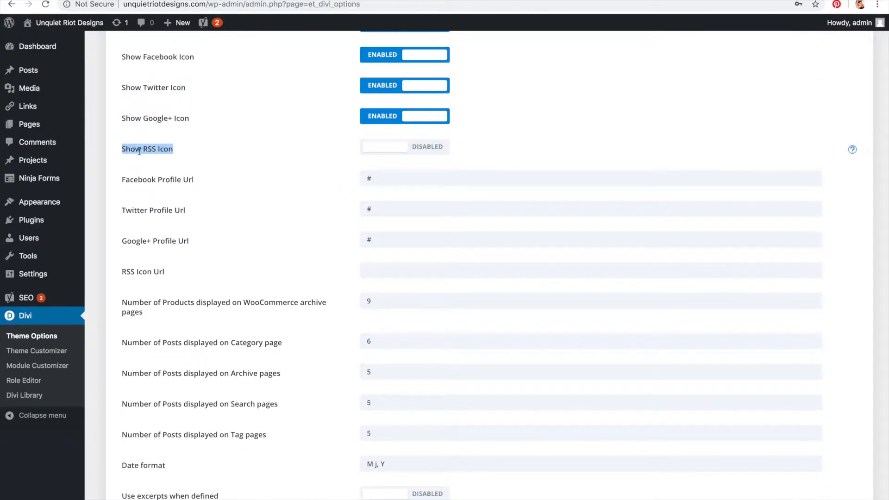
pyautogui.scroll(-2, 141, 151)
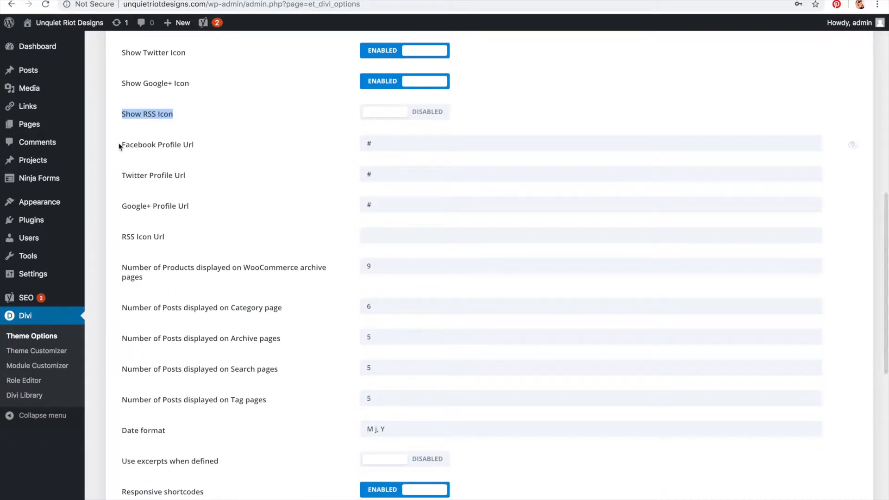
# Step: Copy the & More Marketing Twitter profile URL from a new tab into the Twitter Profile Url field
pyautogui.moveTo(118, 145); pyautogui.dragTo(222, 207)
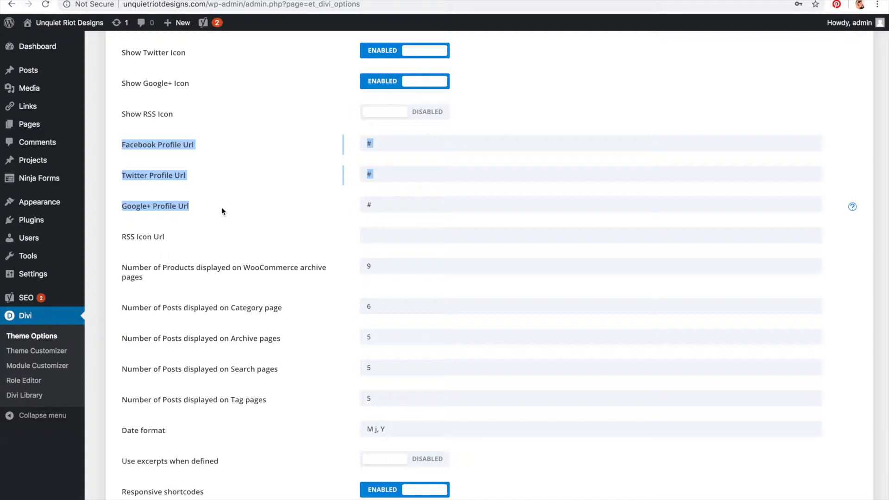
pyautogui.click(222, 211)
pyautogui.click(384, 148)
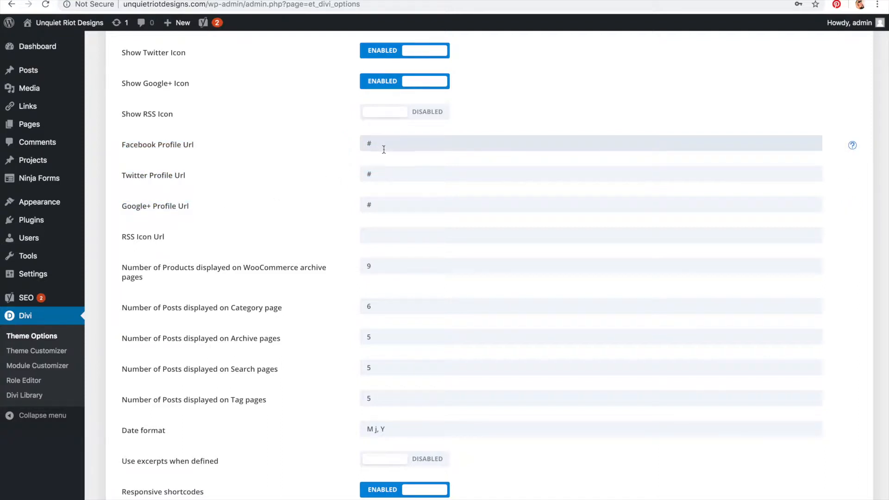
pyautogui.click(370, 174)
pyautogui.press('super+t')
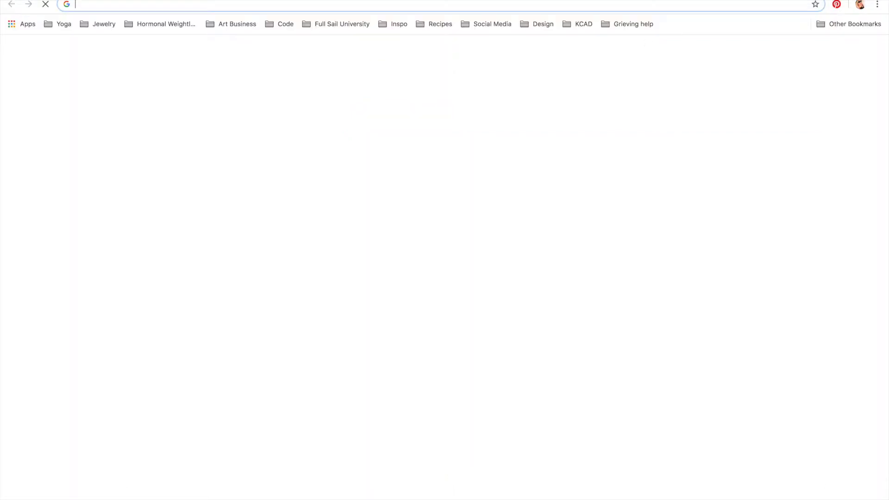
pyautogui.write('twitter.com')
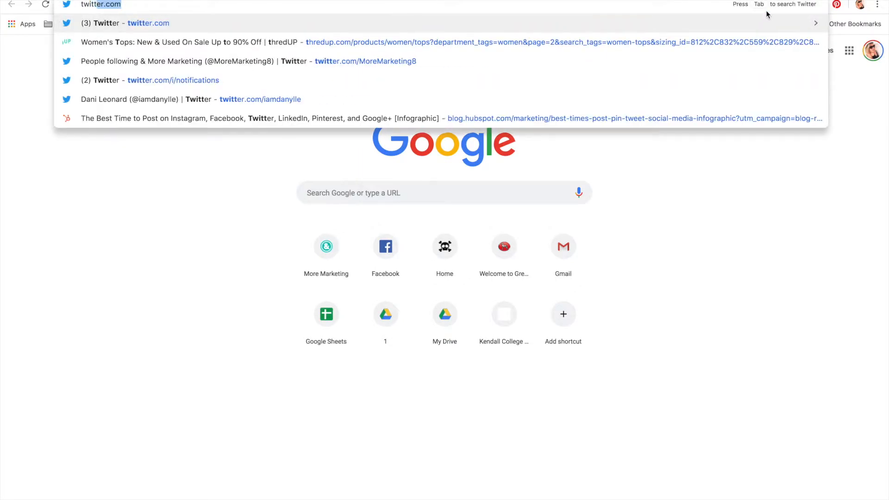
pyautogui.press('Return')
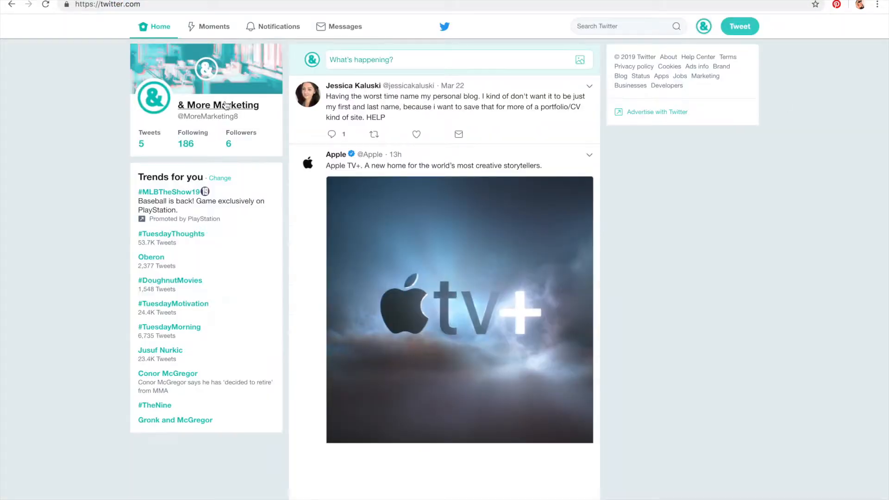
pyautogui.click(225, 107)
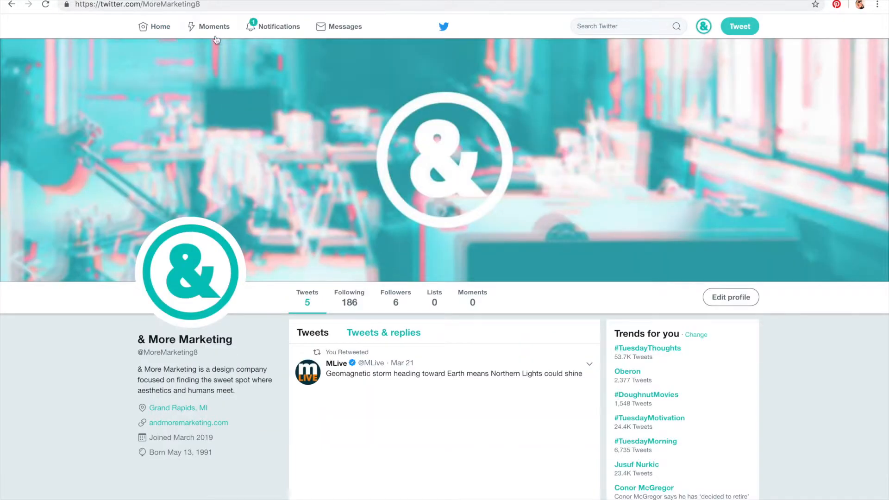
pyautogui.click(206, 5)
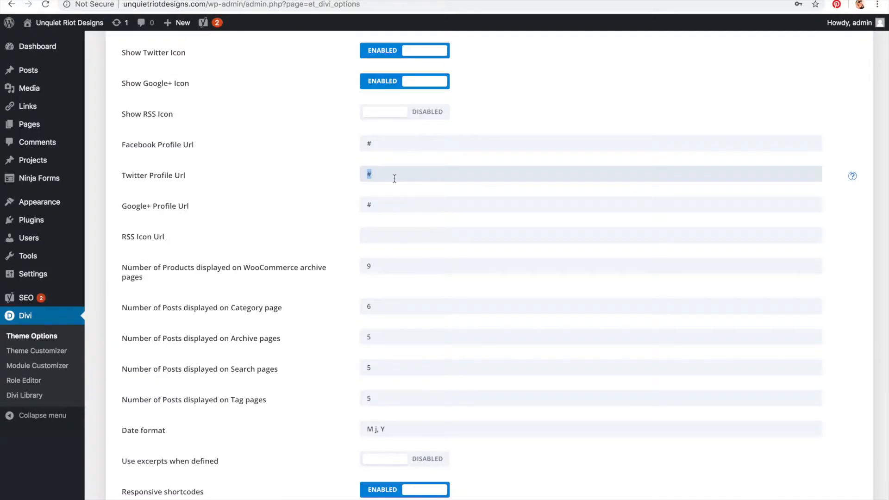
pyautogui.write('https://twitter.com/MoreMarketing8')
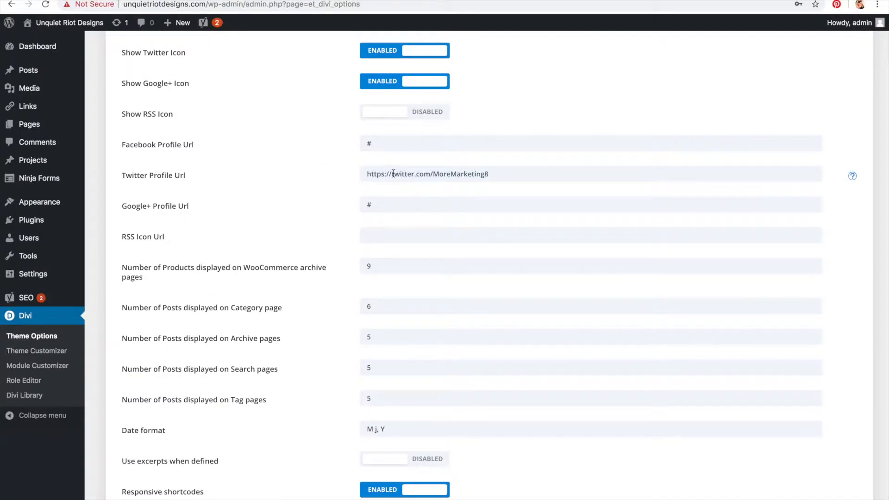
# Step: Examine the Google+ Profile Url and Date format fields further down the options
pyautogui.scroll(3, 393, 174)
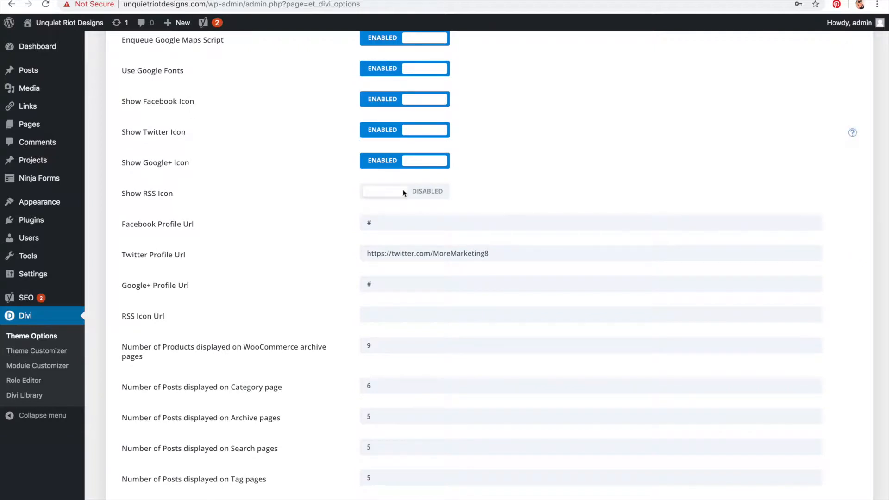
pyautogui.scroll(-2, 414, 256)
pyautogui.click(408, 247)
pyautogui.scroll(-5, 408, 229)
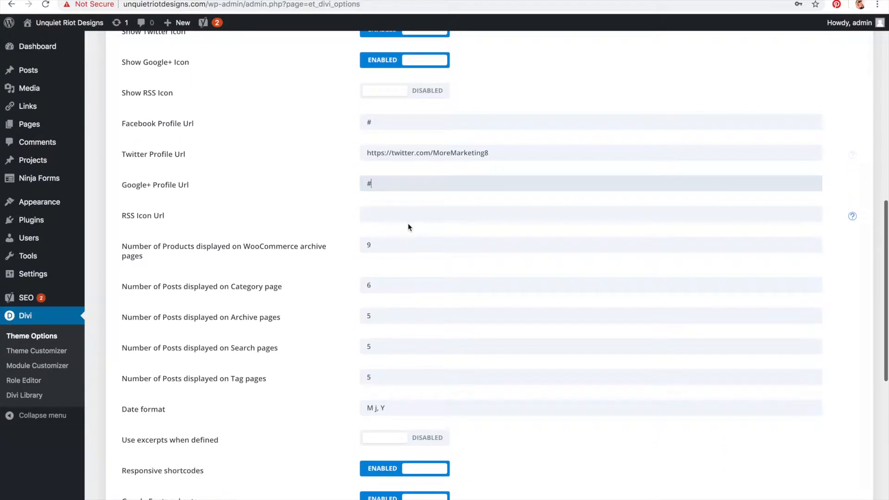
pyautogui.scroll(-3, 406, 240)
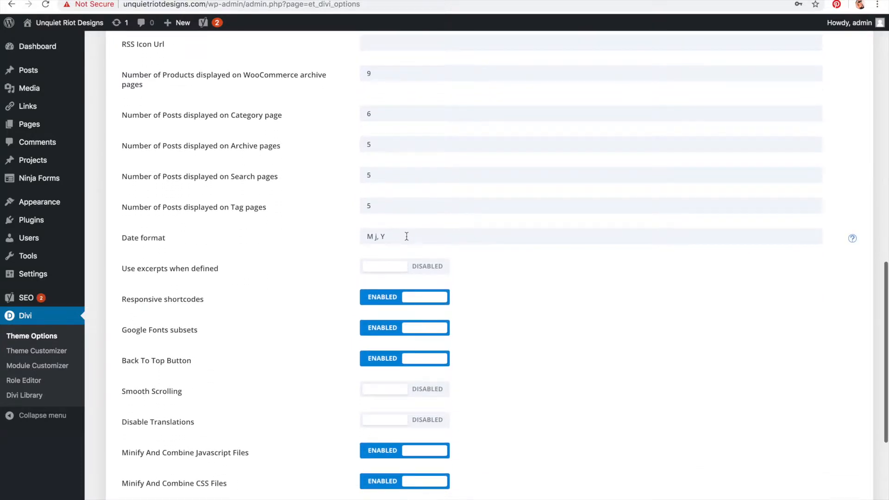
pyautogui.tripleClick(379, 196)
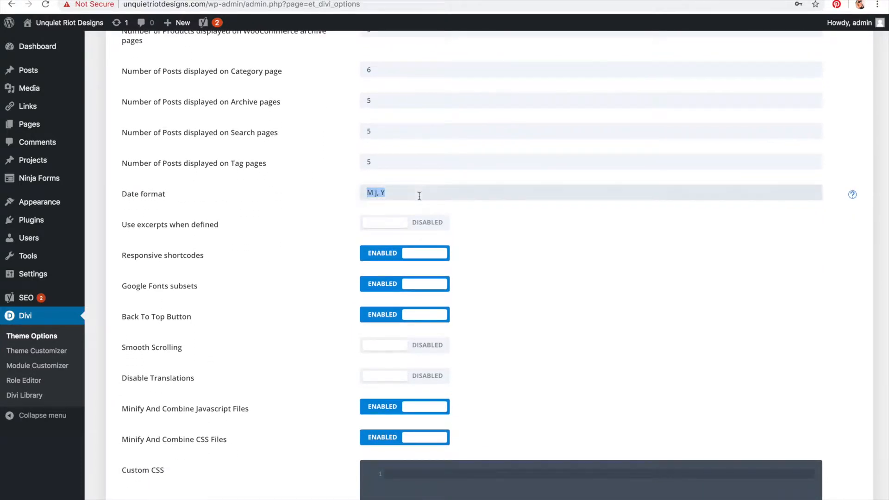
pyautogui.click(420, 196)
pyautogui.click(337, 200)
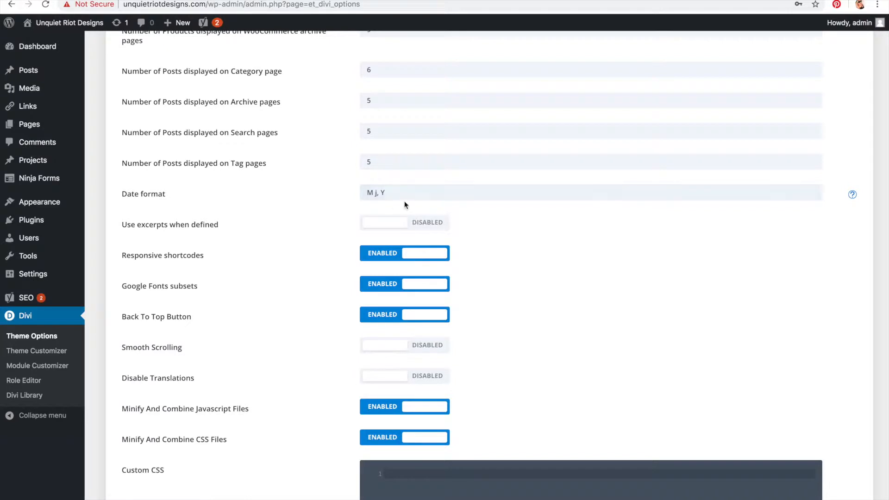
# Step: Review the post count settings and the Responsive shortcodes, Google Fonts subsets and Back To Top Button options
pyautogui.scroll(3, 405, 204)
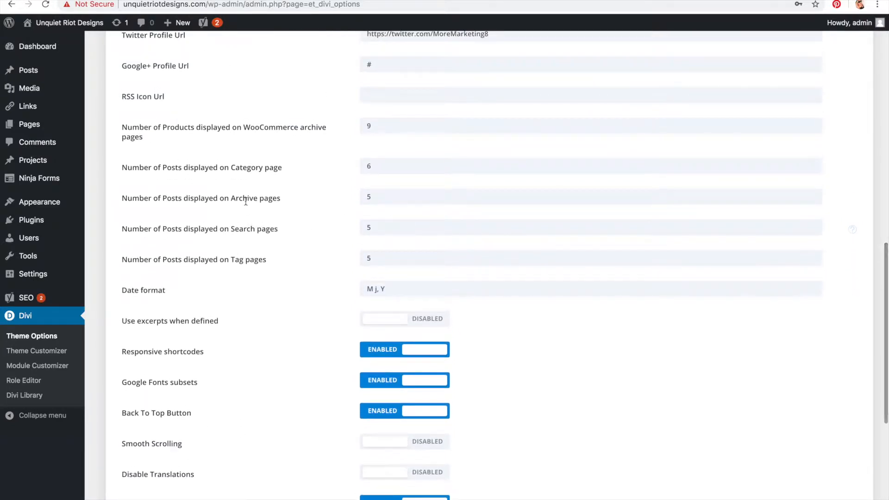
pyautogui.moveTo(199, 228); pyautogui.dragTo(121, 257)
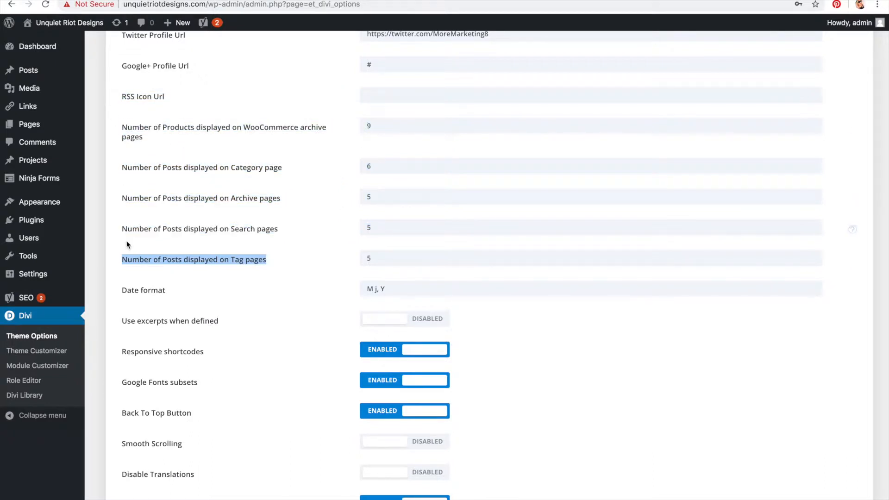
pyautogui.scroll(-2, 127, 244)
pyautogui.click(231, 223)
pyautogui.scroll(-3, 230, 223)
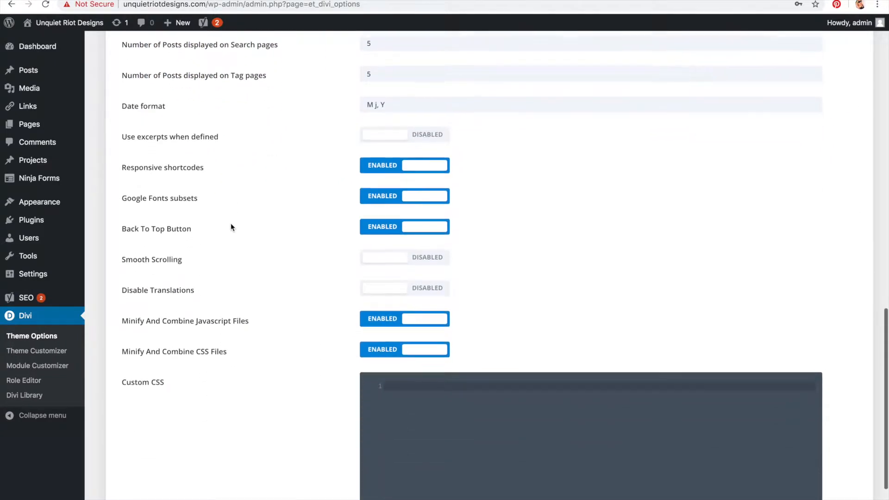
pyautogui.tripleClick(130, 159)
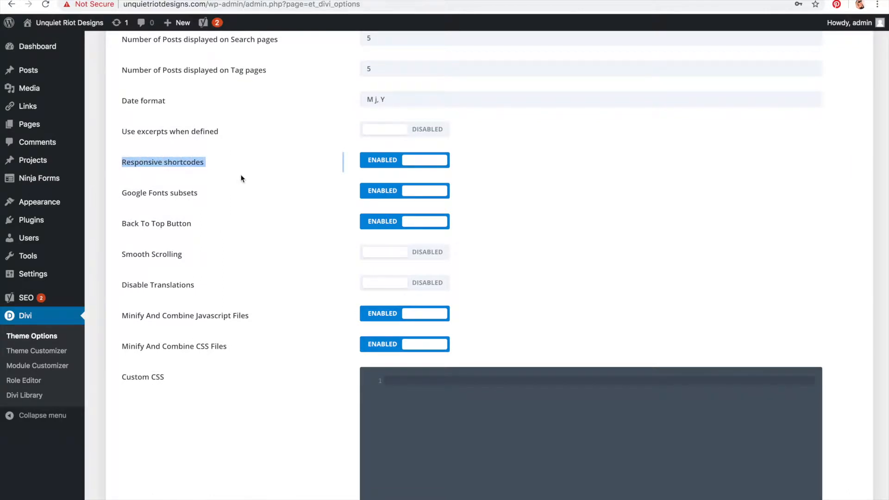
pyautogui.tripleClick(120, 195)
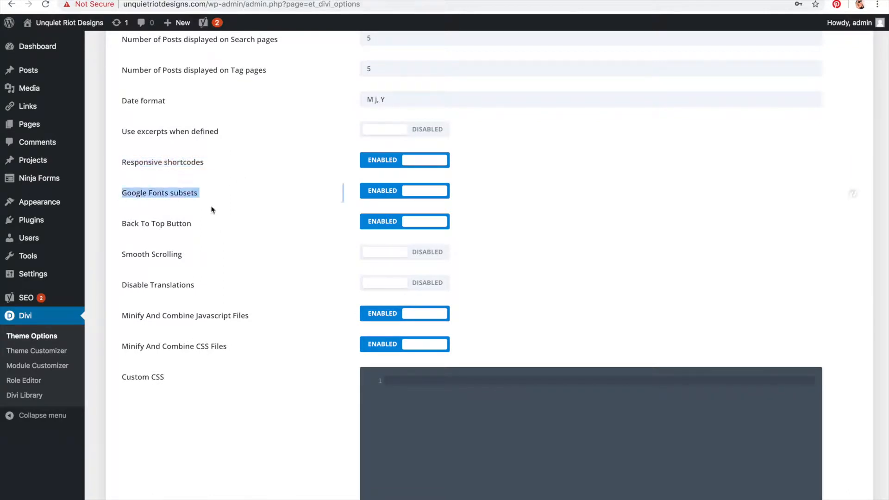
pyautogui.moveTo(133, 194); pyautogui.dragTo(216, 200)
pyautogui.click(217, 200)
pyautogui.moveTo(127, 224); pyautogui.dragTo(198, 233)
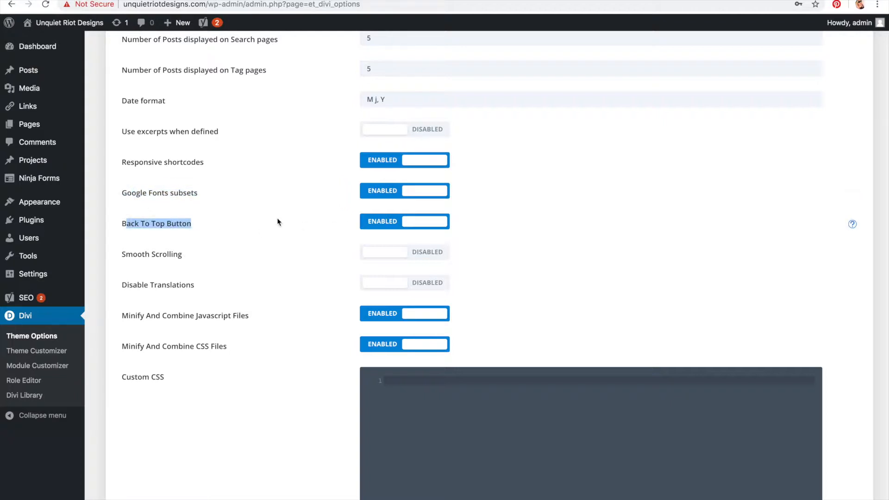
# Step: Browse the danileonarddesigns.com homepage as an example site
pyautogui.click(167, 234)
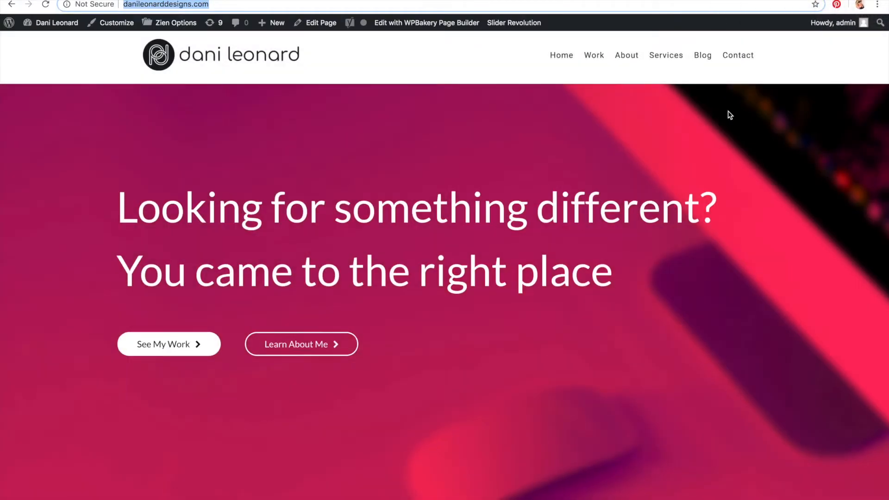
pyautogui.scroll(-15, 728, 111)
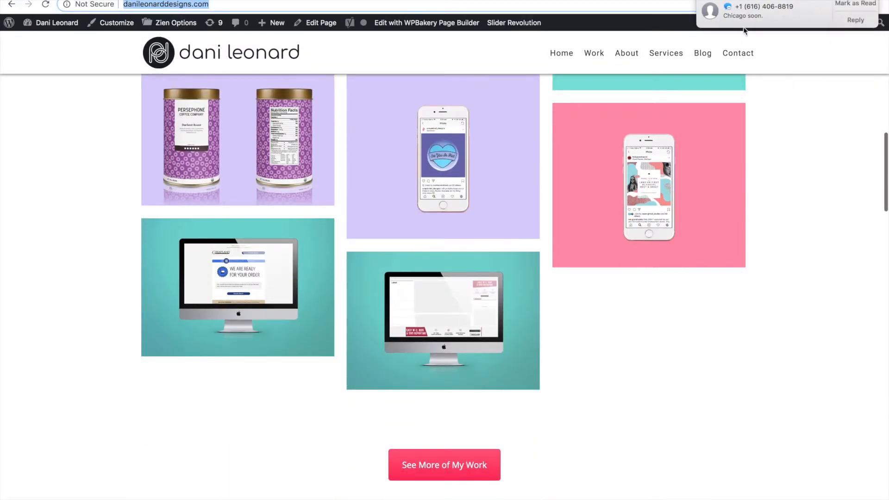
pyautogui.scroll(-12, 816, 153)
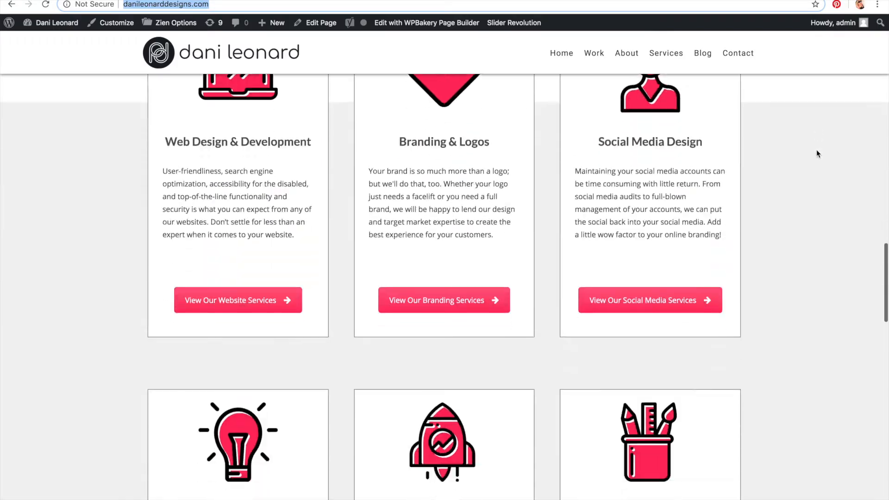
pyautogui.scroll(-20, 816, 149)
pyautogui.scroll(18, 815, 150)
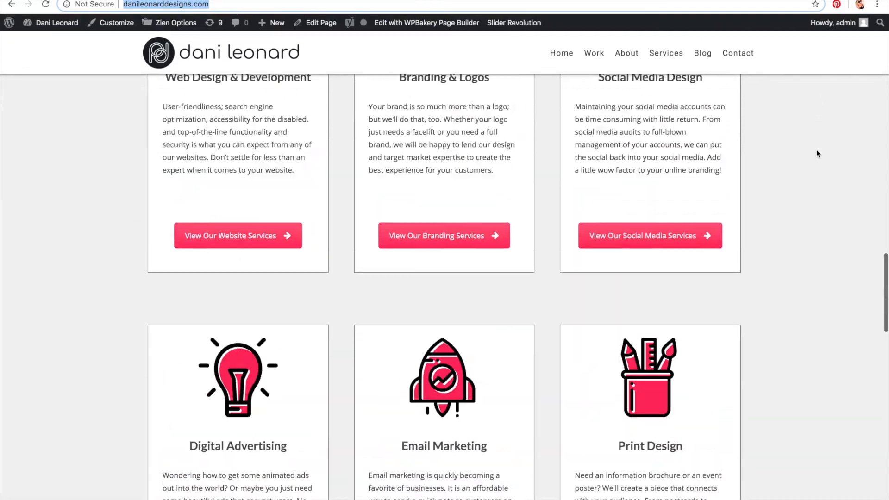
pyautogui.scroll(20, 816, 153)
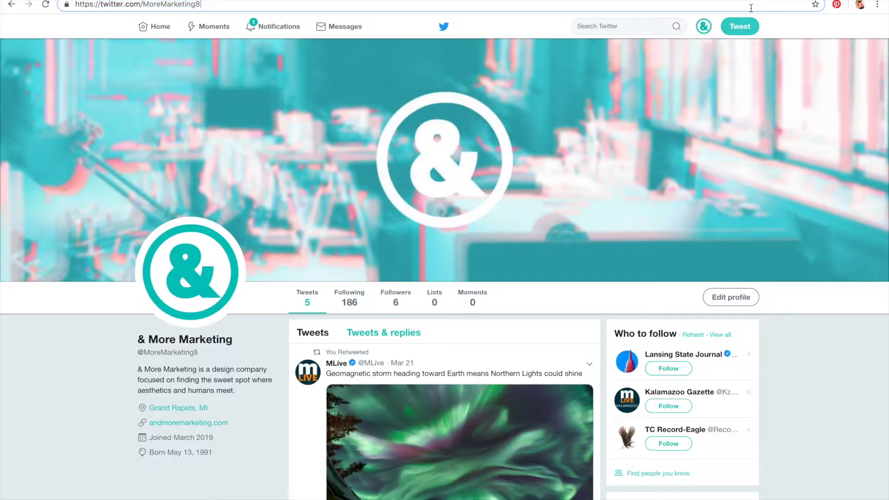
# Step: Open the ampersandmoremarketing.com site in the browser
pyautogui.write('andm')
pyautogui.hotkey('ctrl', 'a')
pyautogui.write('andmor')
pyautogui.press('Escape')
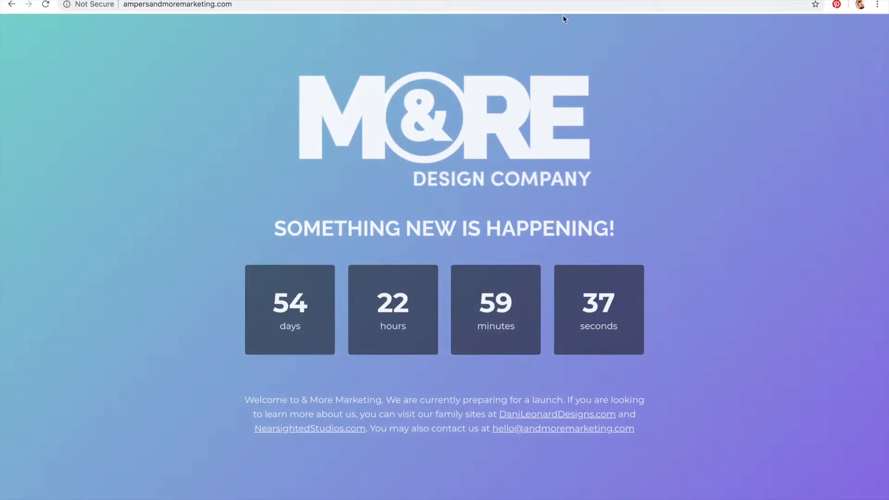
# Step: Open the ampersandmoremarketing.com/wp-admin page
pyautogui.click(552, 2)
pyautogui.click(551, 3)
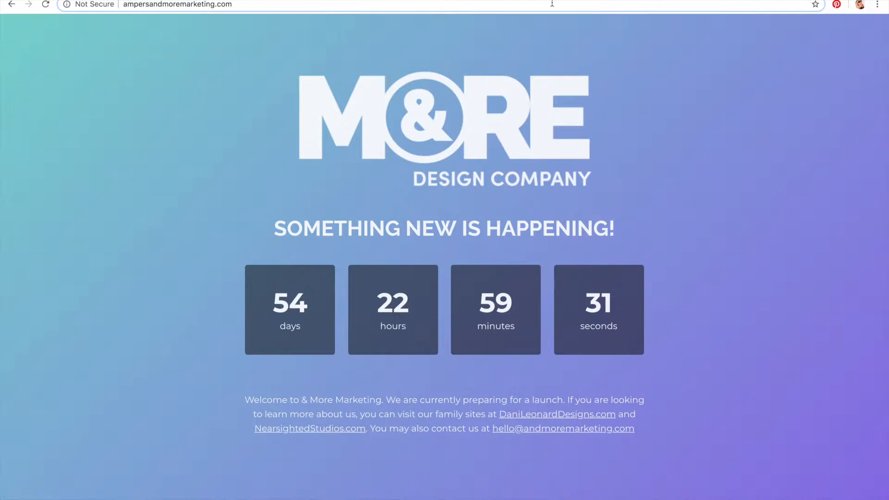
pyautogui.moveTo(240, 5); pyautogui.dragTo(126, 6)
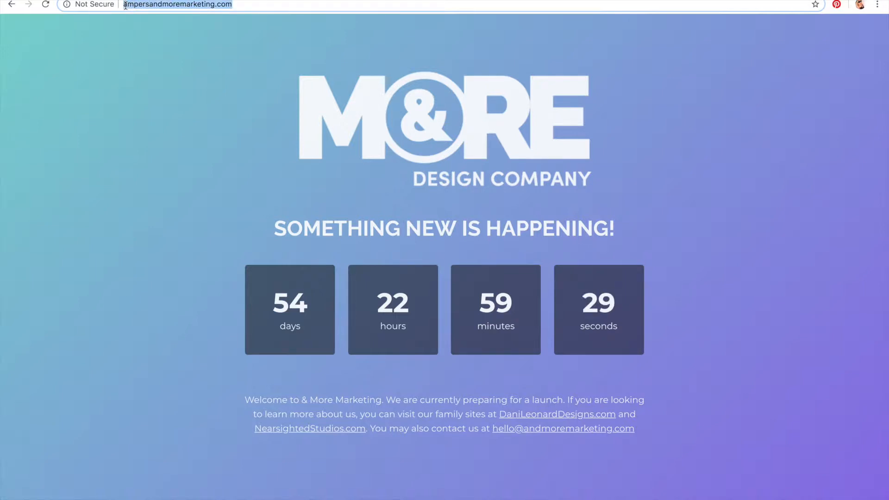
pyautogui.press('Right')
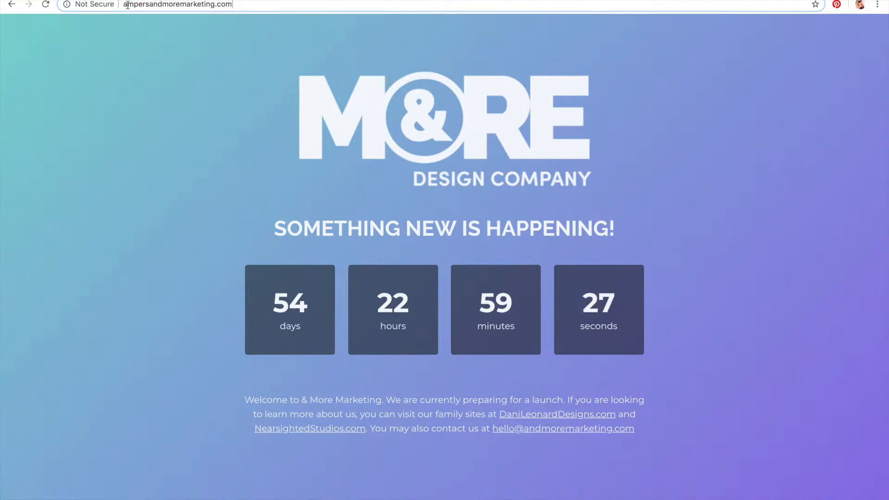
pyautogui.write('/w')
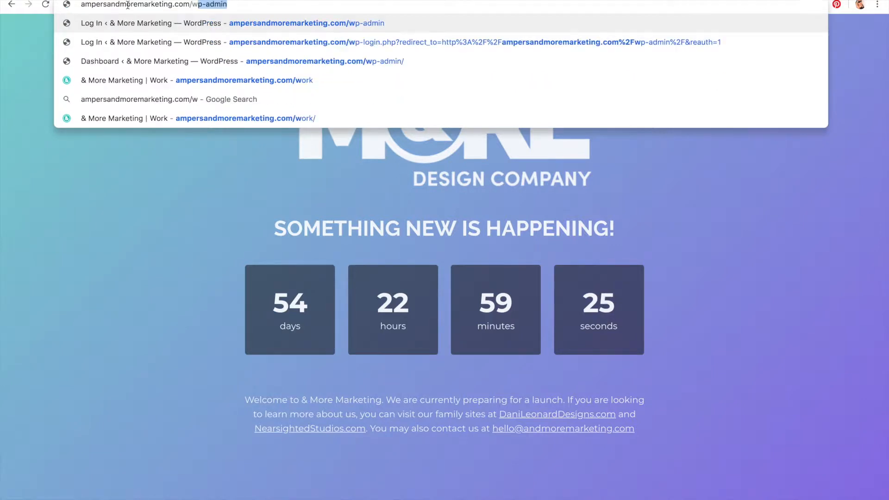
pyautogui.write('p-admin')
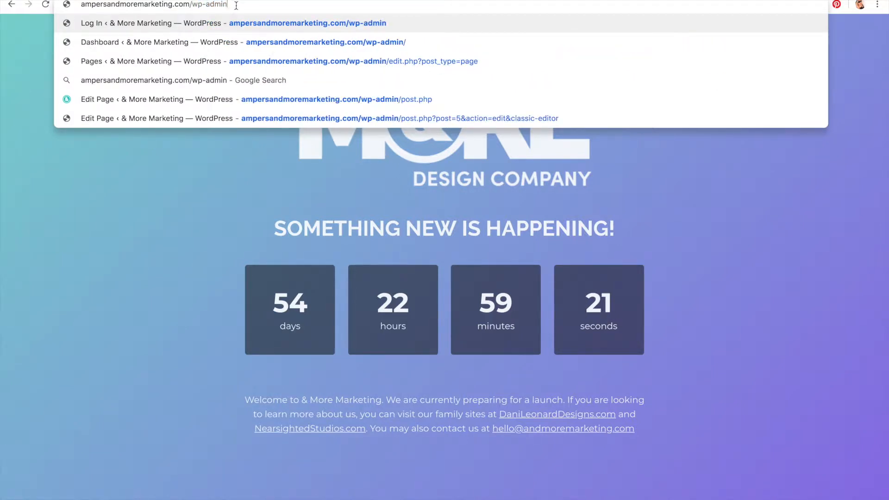
pyautogui.moveTo(236, 5); pyautogui.dragTo(67, 5)
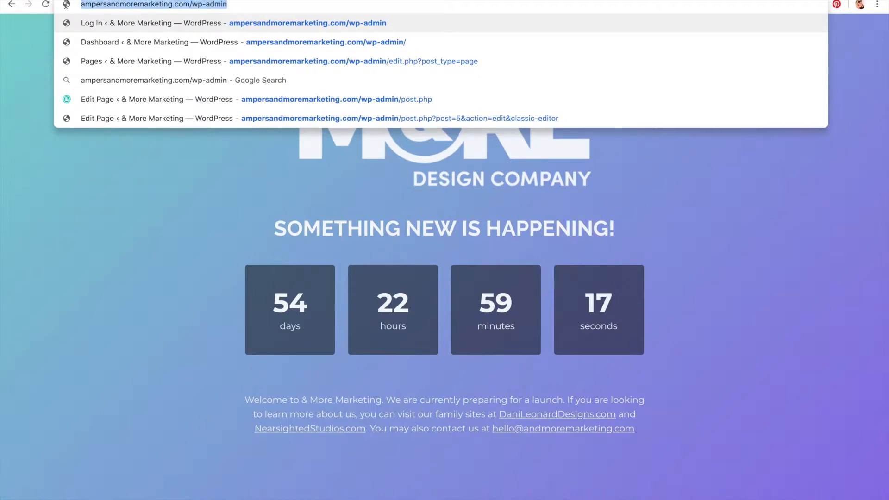
pyautogui.press('Return')
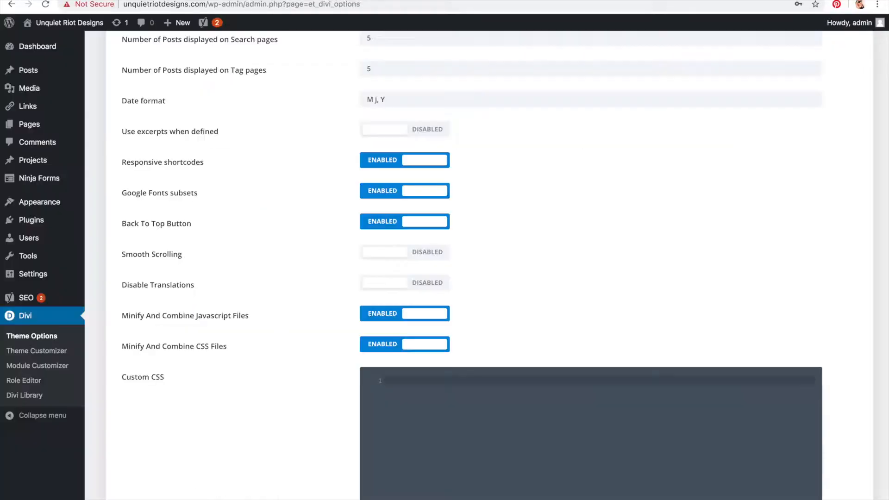
# Step: Review the Minify And Combine Javascript Files and Minify And Combine CSS Files options
pyautogui.scroll(-2, 265, 265)
pyautogui.moveTo(151, 216); pyautogui.dragTo(302, 220)
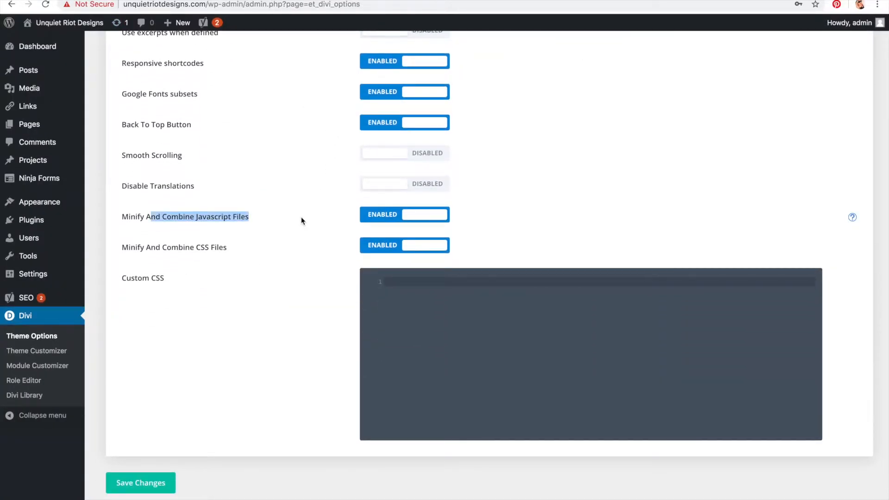
pyautogui.moveTo(122, 248); pyautogui.dragTo(232, 247)
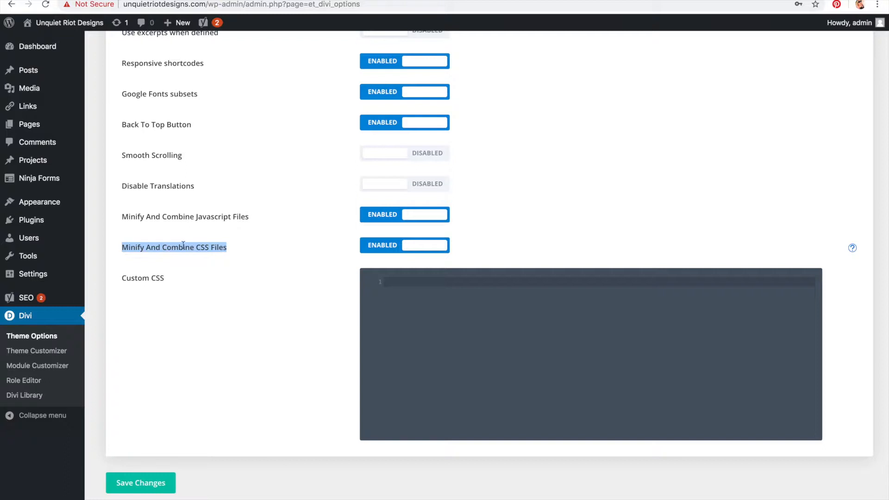
pyautogui.click(249, 251)
pyautogui.moveTo(231, 250); pyautogui.dragTo(116, 225)
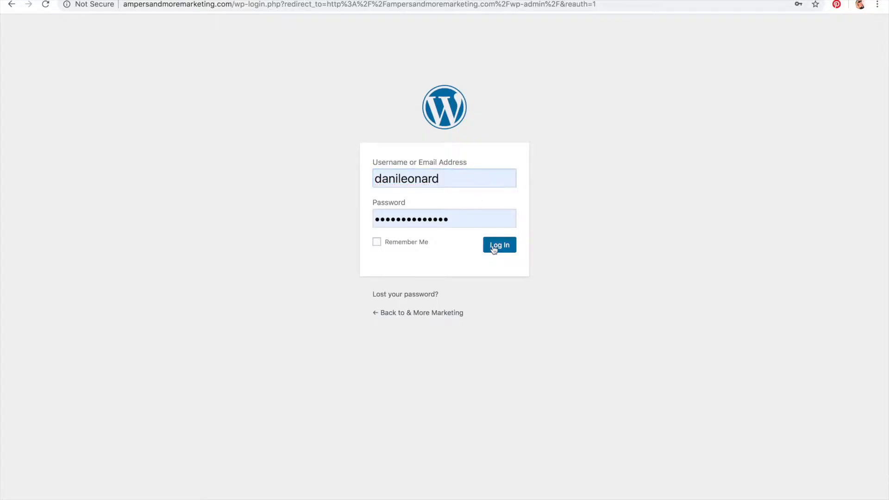
# Step: Log in to the ampersandmoremarketing.com admin and open the site's homepage
pyautogui.click(493, 249)
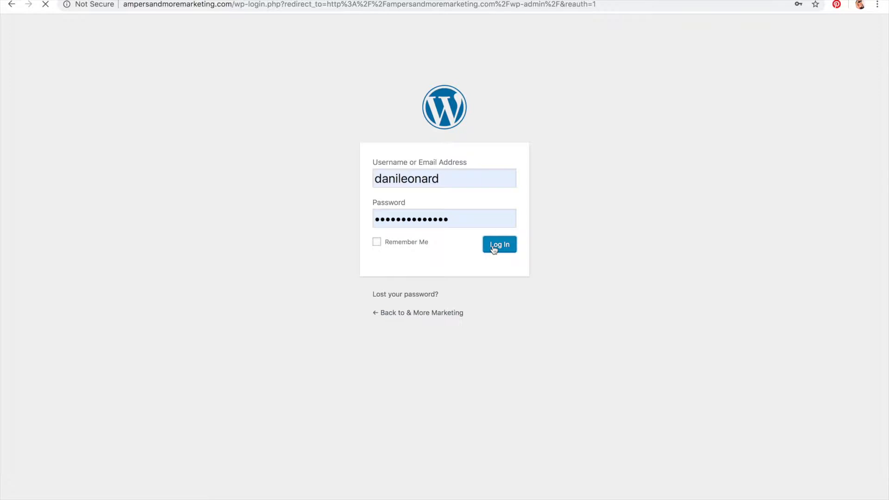
pyautogui.click(579, 4)
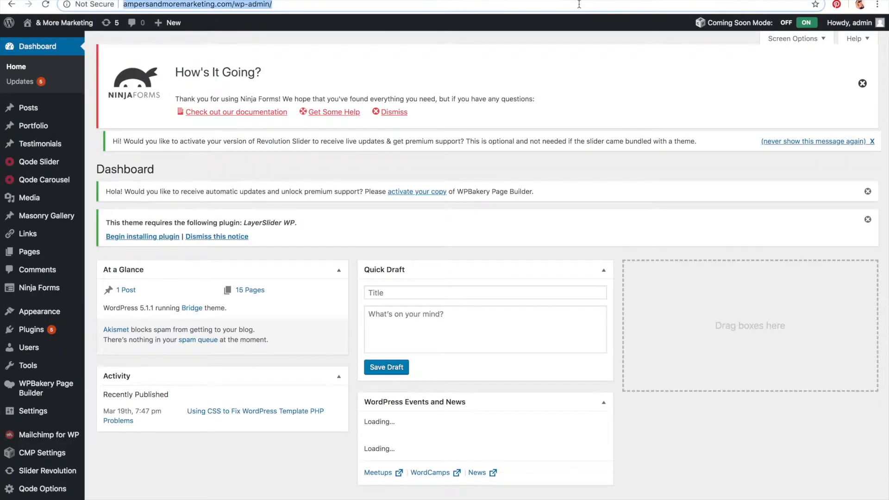
pyautogui.press('Return')
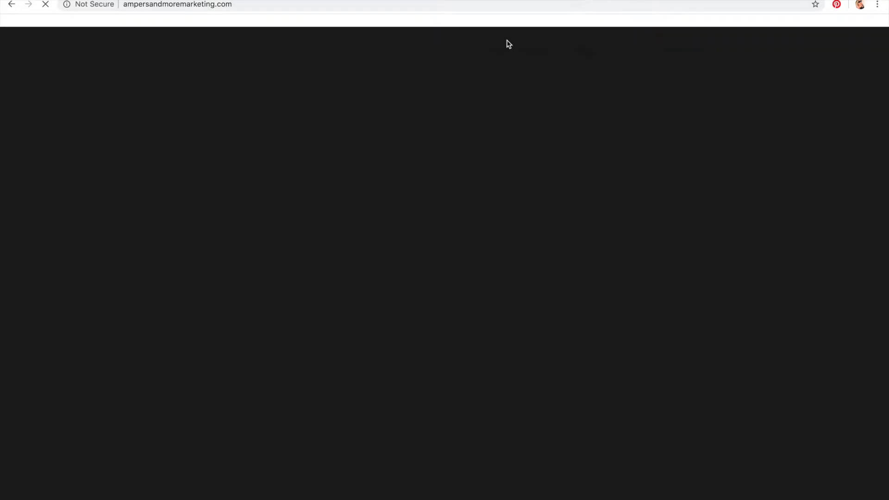
# Step: Scroll through the ampersandmoremarketing.com homepage and return to the top with the back-to-top button
pyautogui.scroll(-2, 443, 76)
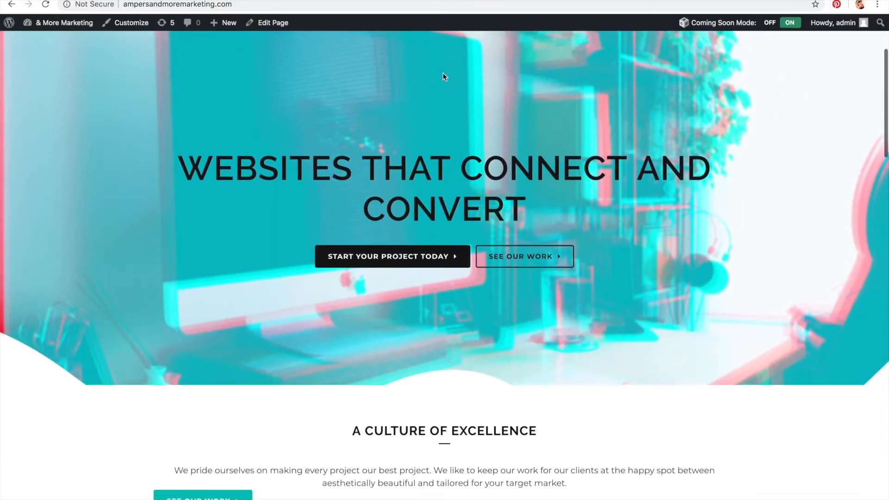
pyautogui.scroll(-9, 443, 74)
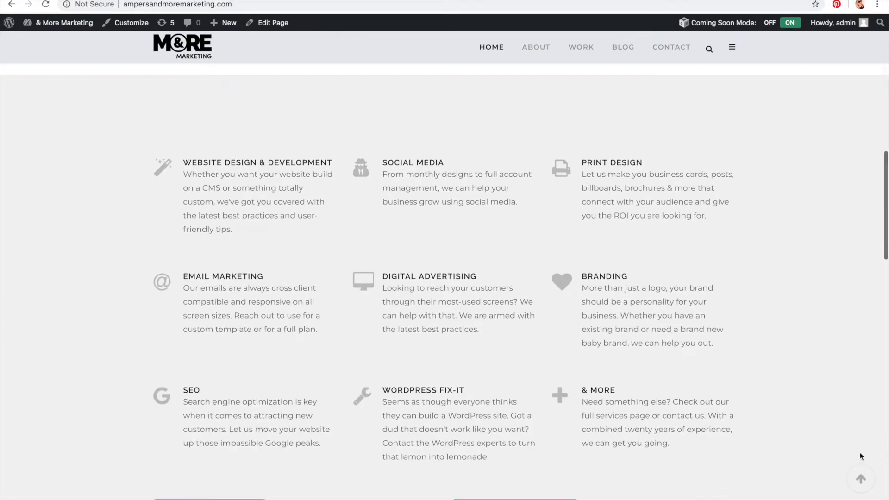
pyautogui.click(860, 479)
pyautogui.scroll(-15, 772, 251)
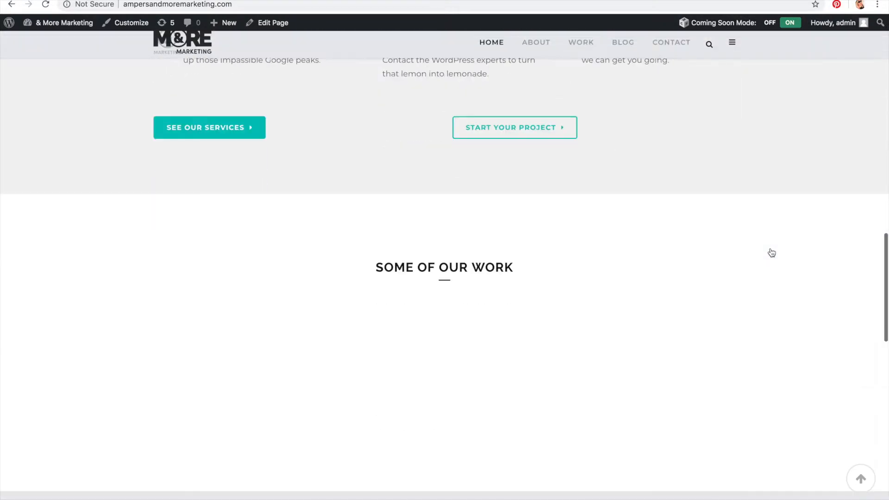
pyautogui.scroll(-10, 771, 252)
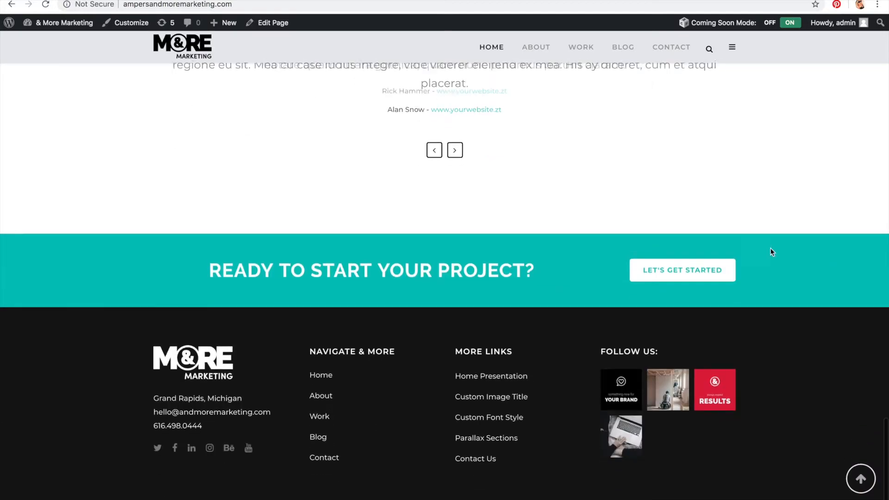
pyautogui.click(861, 480)
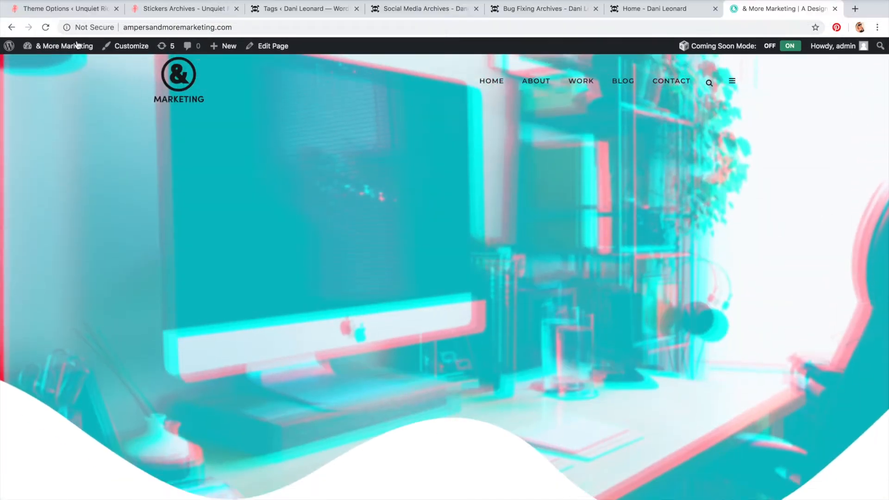
# Step: Return to the Divi Theme Options tab and open the Navigation settings
pyautogui.click(74, 9)
pyautogui.click(240, 354)
pyautogui.scroll(10, 239, 351)
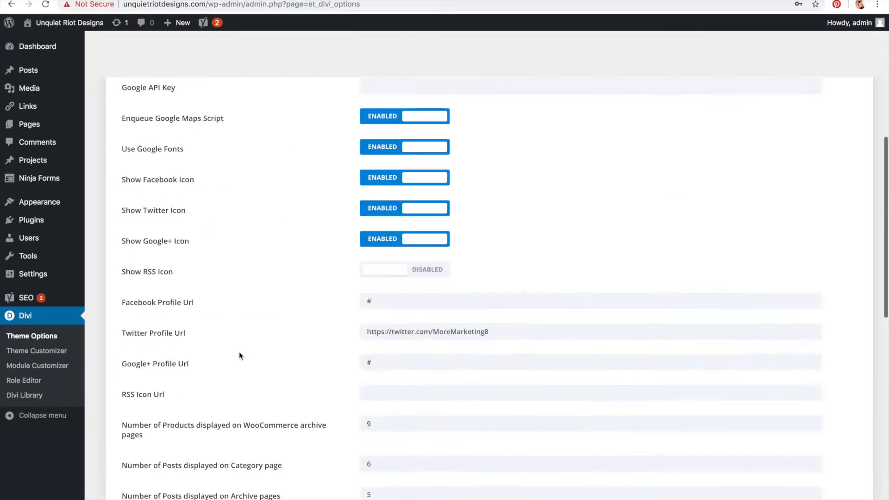
pyautogui.click(192, 128)
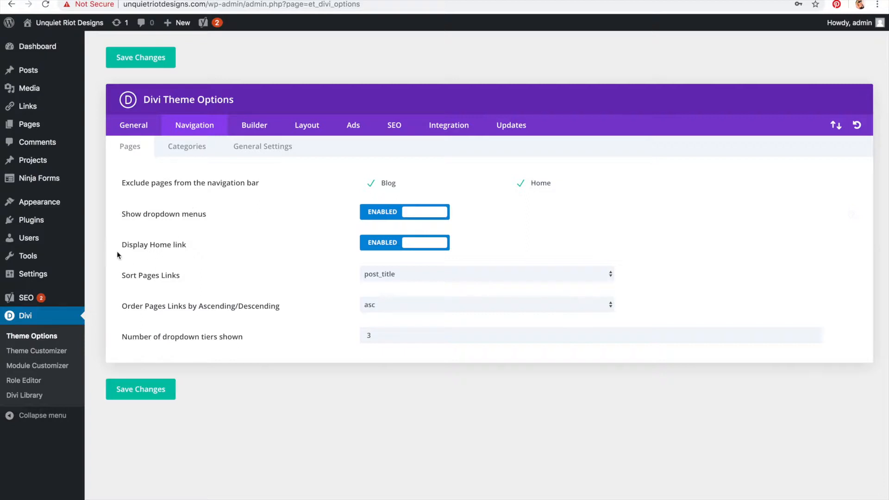
# Step: Toggle the Display Home link option off and back on
pyautogui.moveTo(117, 249); pyautogui.dragTo(208, 249)
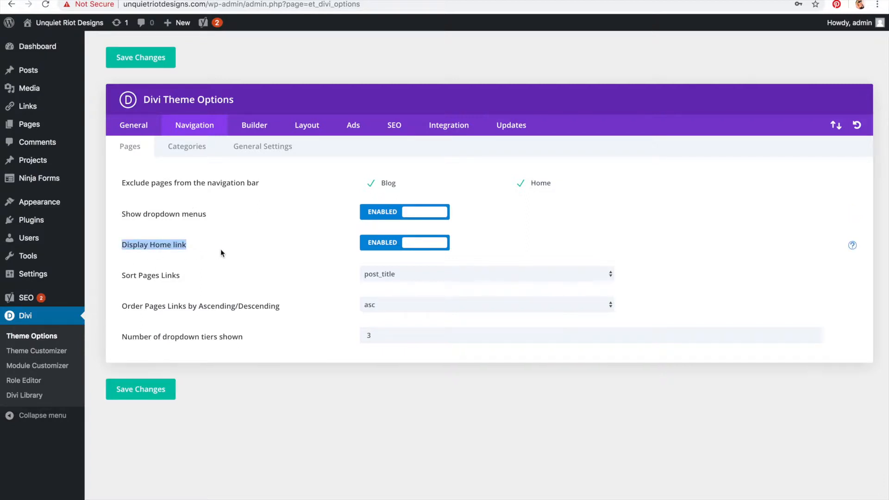
pyautogui.click(375, 248)
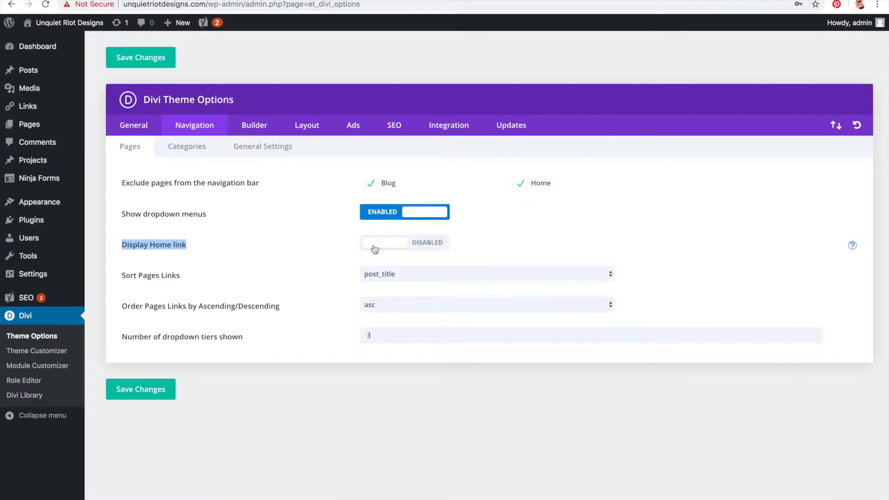
pyautogui.click(375, 248)
pyautogui.click(374, 248)
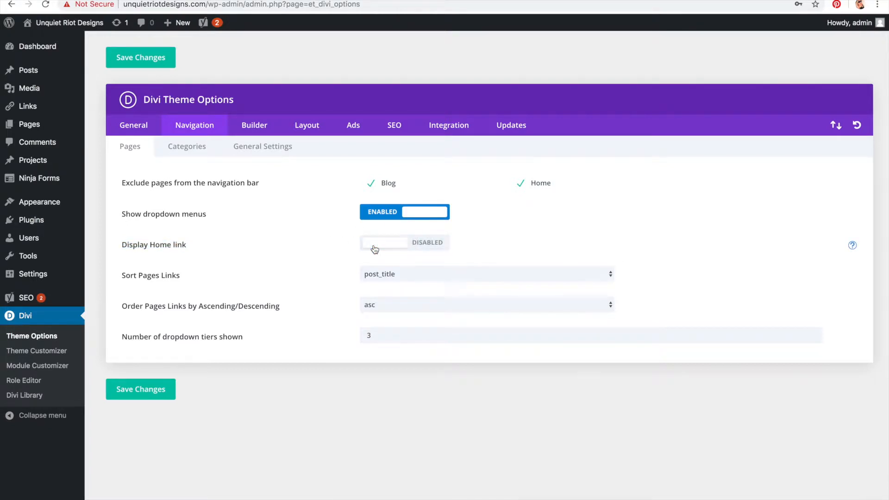
pyautogui.click(375, 249)
# Step: Browse the Pages, Categories and General Settings sections of the Navigation options
pyautogui.moveTo(153, 275); pyautogui.dragTo(282, 277)
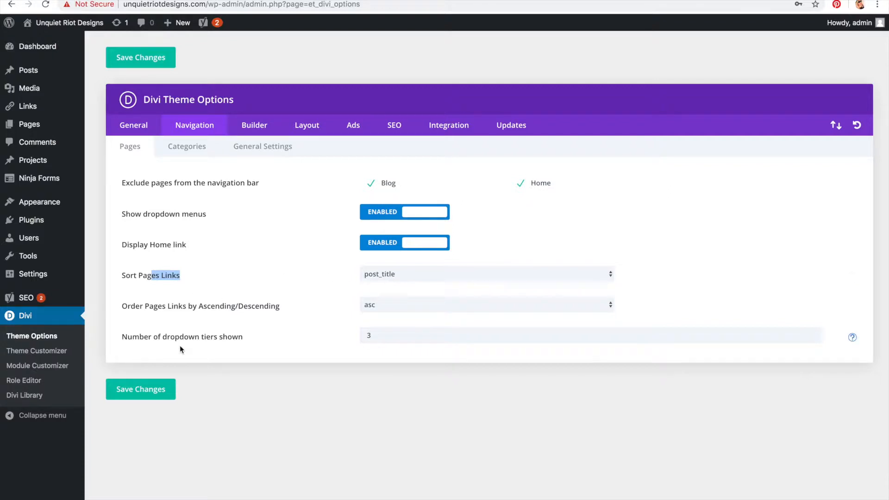
pyautogui.click(186, 154)
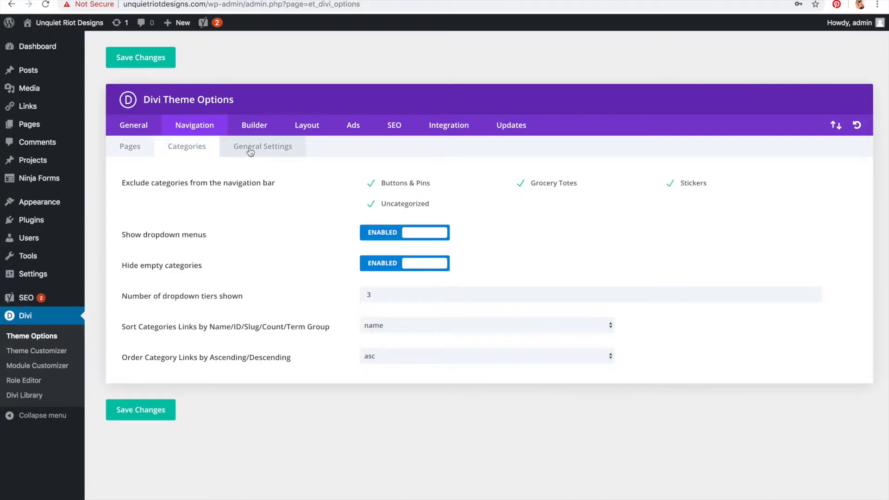
pyautogui.click(250, 152)
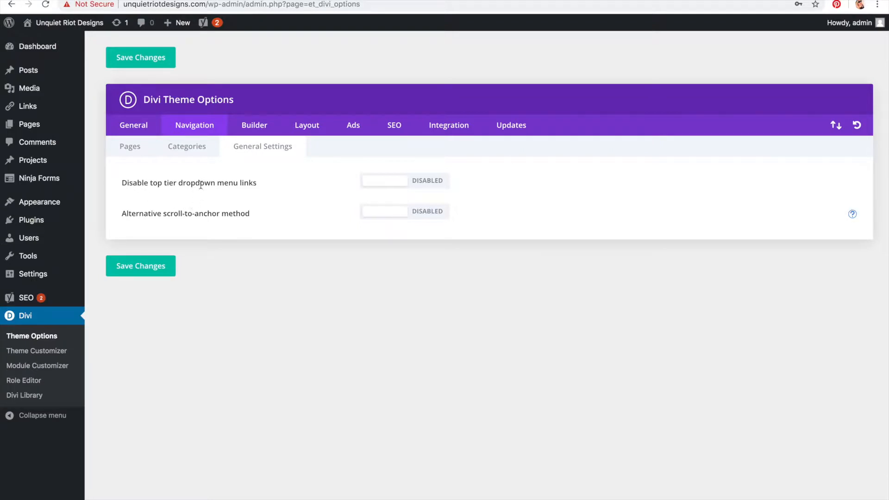
# Step: Browse the Builder and Layout option sections, then return to the General options
pyautogui.click(253, 129)
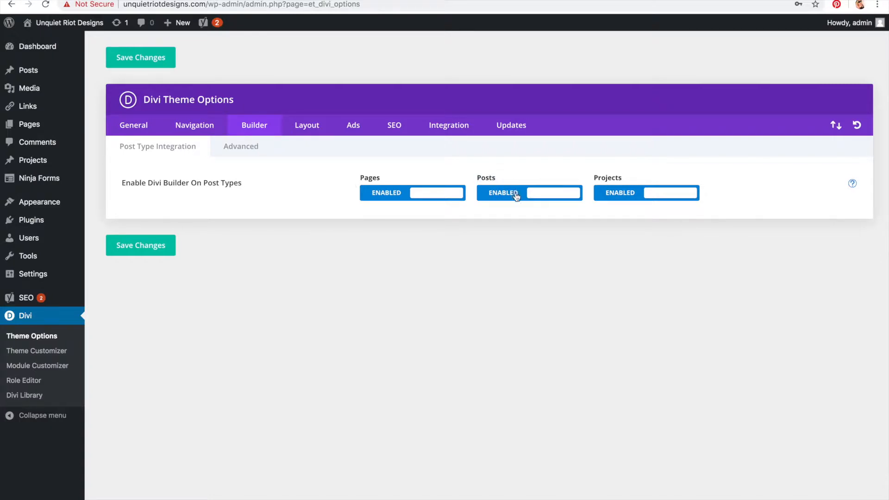
pyautogui.click(302, 132)
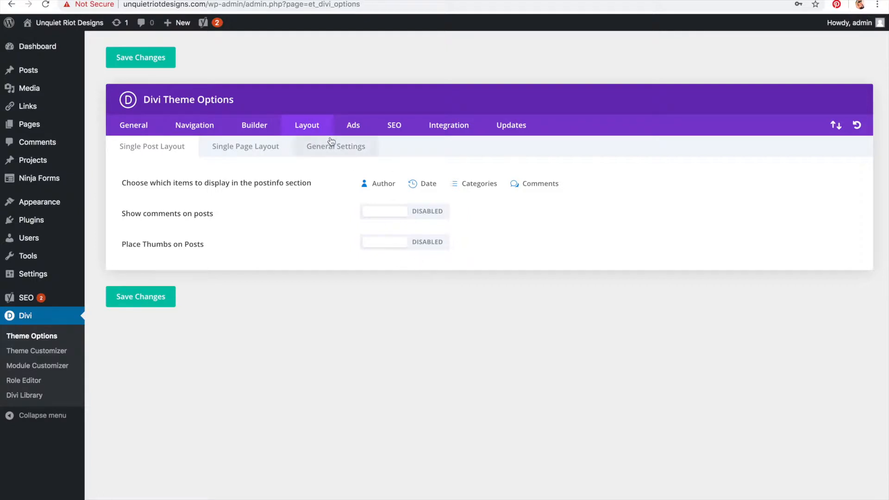
pyautogui.click(253, 156)
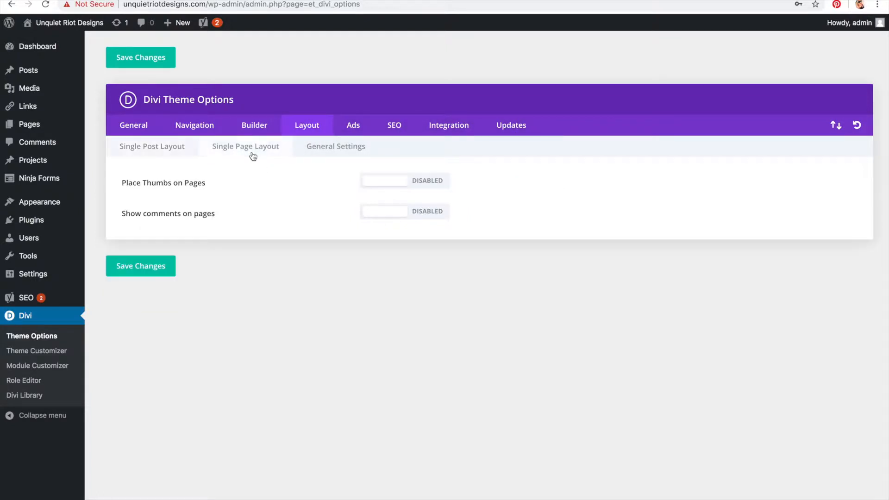
pyautogui.click(337, 151)
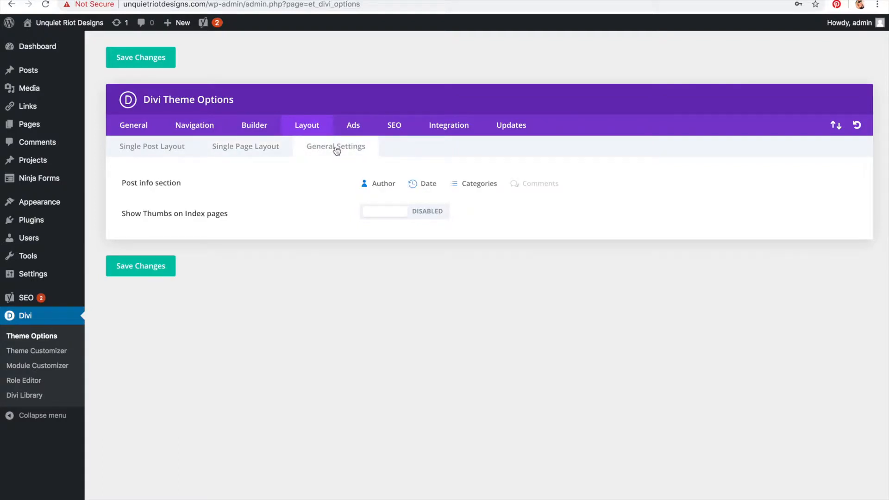
pyautogui.click(153, 153)
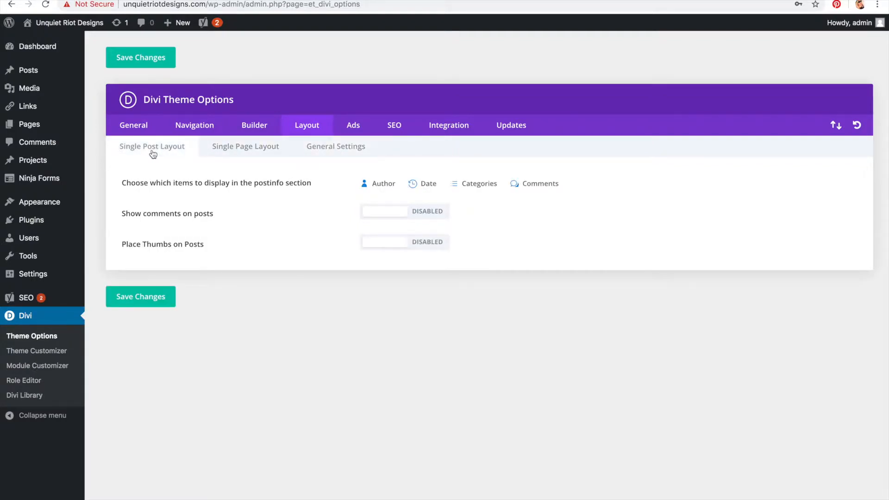
pyautogui.click(128, 134)
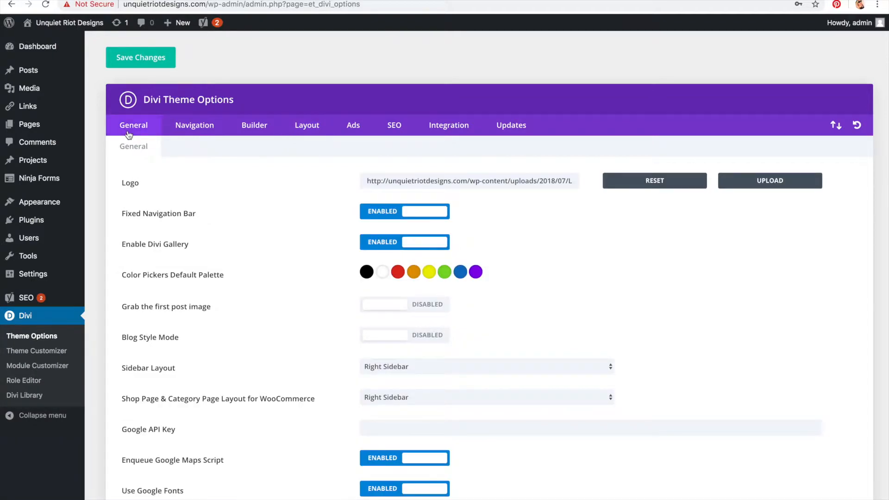
pyautogui.moveTo(48, 209)
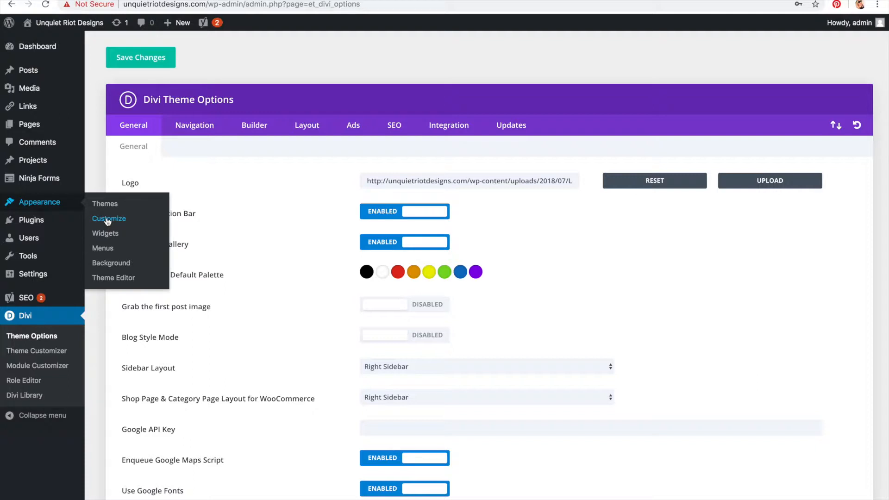
pyautogui.hotkey('ctrl', 'Left')
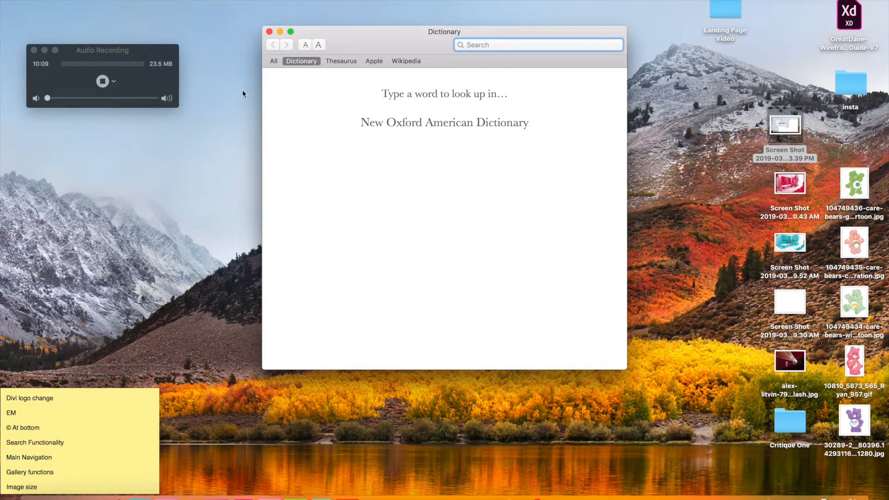
pyautogui.click(268, 31)
pyautogui.click(90, 493)
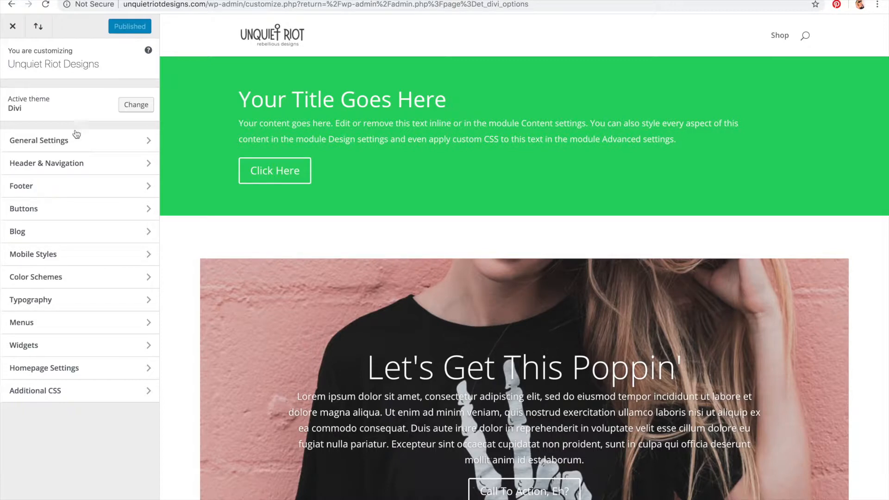
# Step: Open the Customizer's Site Identity settings and review the site title, tagline and site icon
pyautogui.click(77, 141)
pyautogui.click(73, 95)
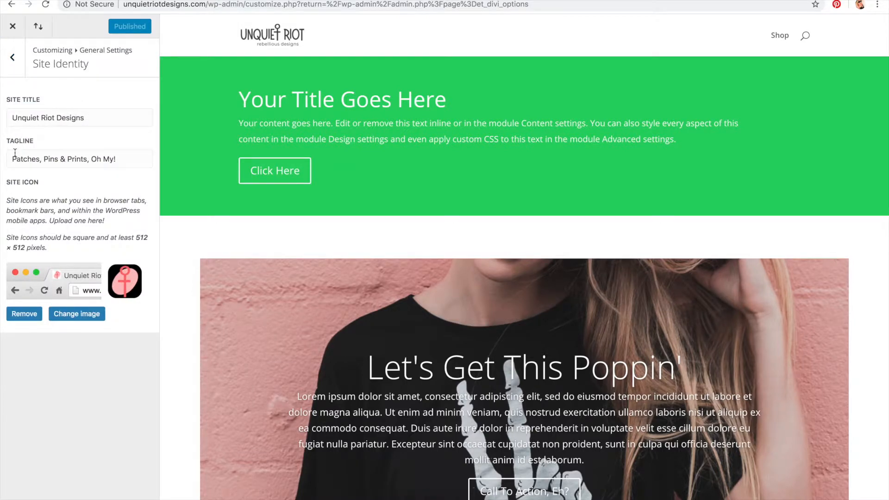
pyautogui.moveTo(14, 157); pyautogui.dragTo(209, 166)
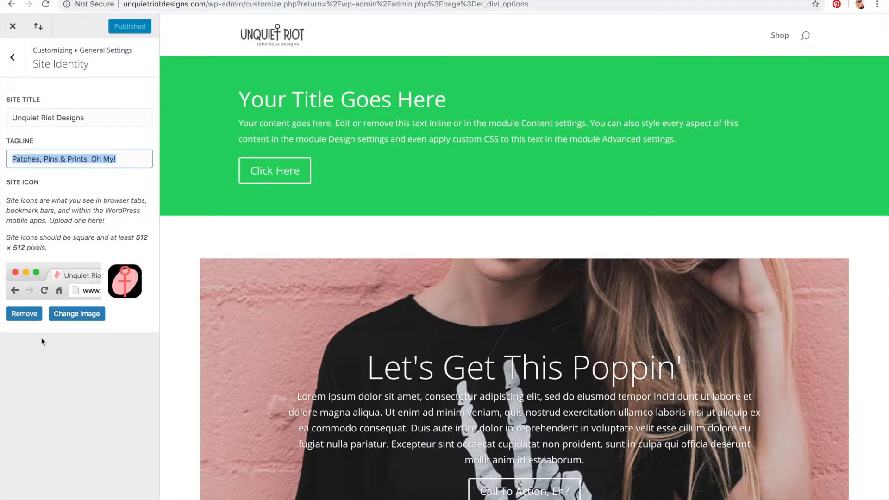
pyautogui.click(66, 314)
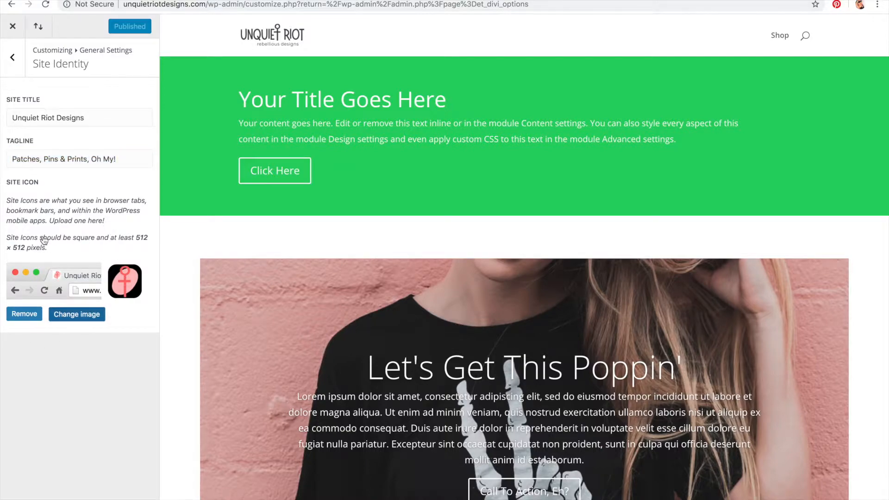
pyautogui.click(14, 26)
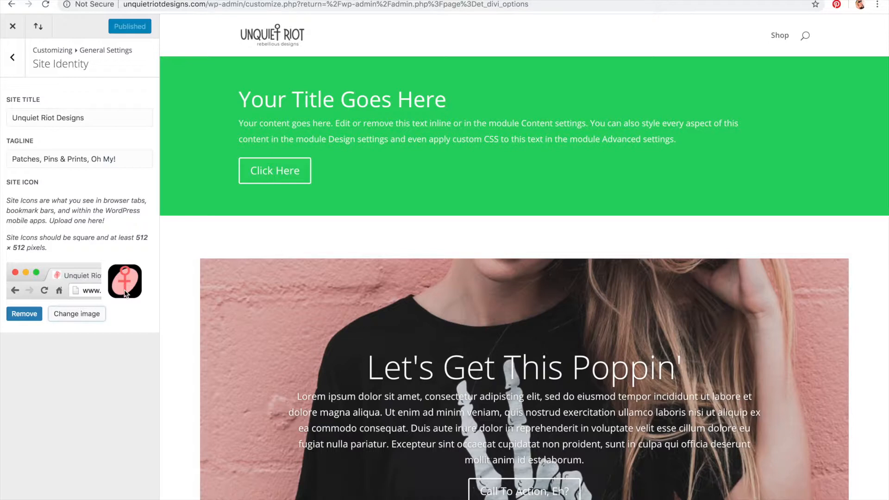
# Step: Enable the boxed layout in the Customizer's Layout Settings
pyautogui.click(13, 56)
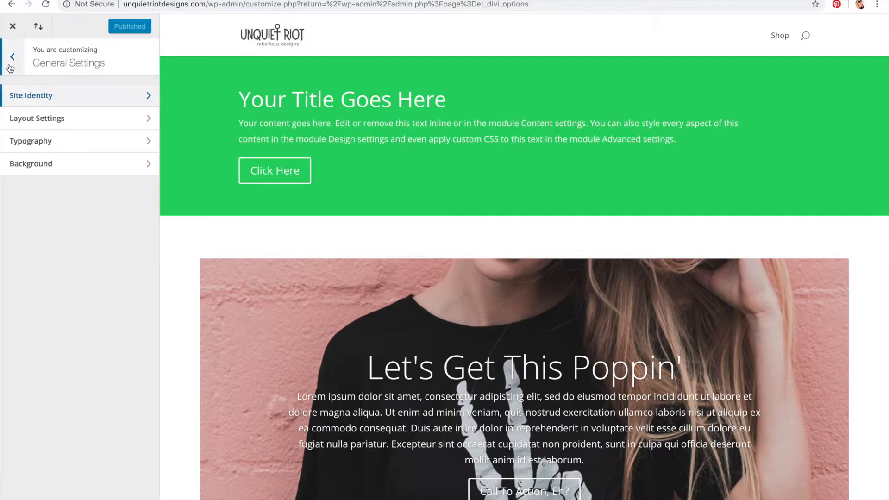
pyautogui.click(37, 119)
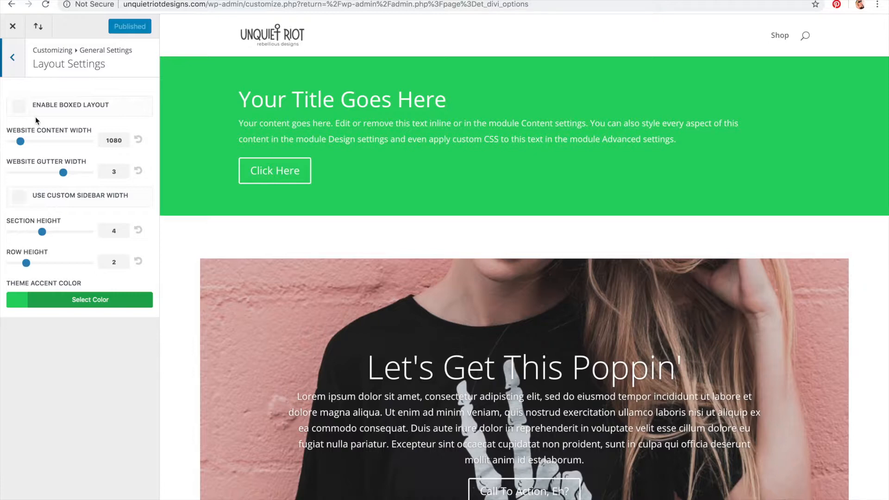
pyautogui.click(19, 106)
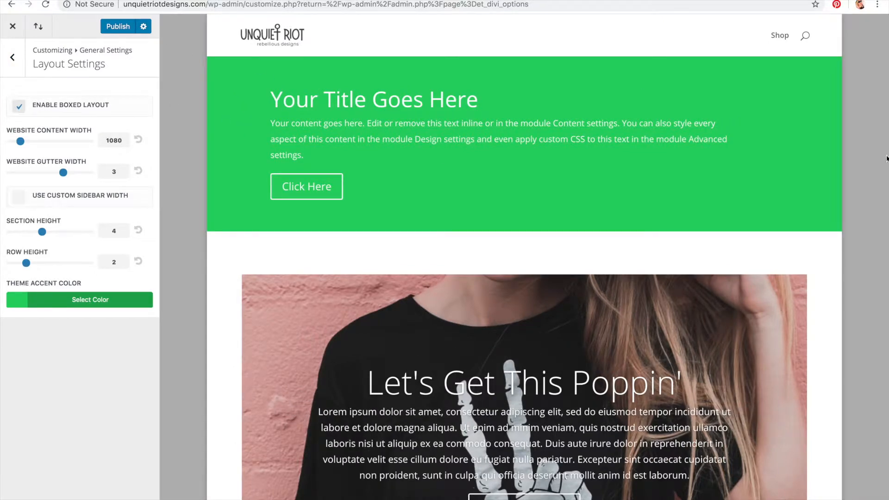
# Step: Disable the boxed layout in the Layout Settings
pyautogui.scroll(-5, 812, 127)
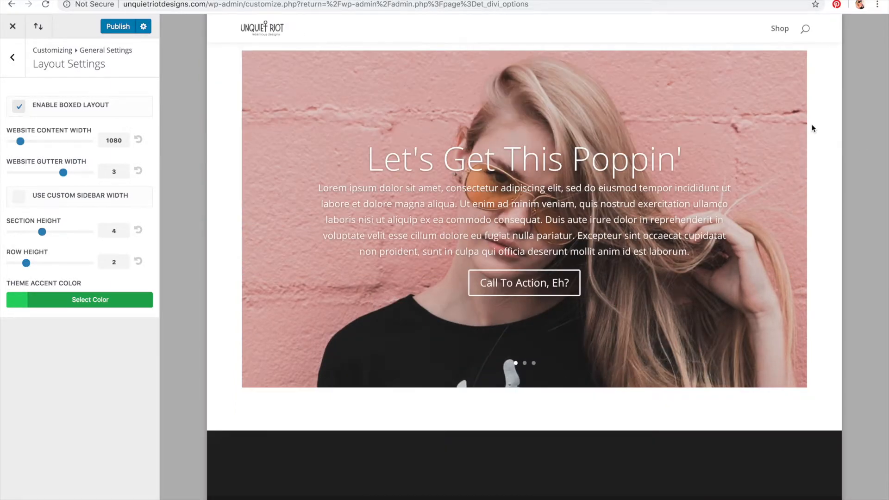
pyautogui.scroll(5, 812, 128)
pyautogui.scroll(1, 812, 124)
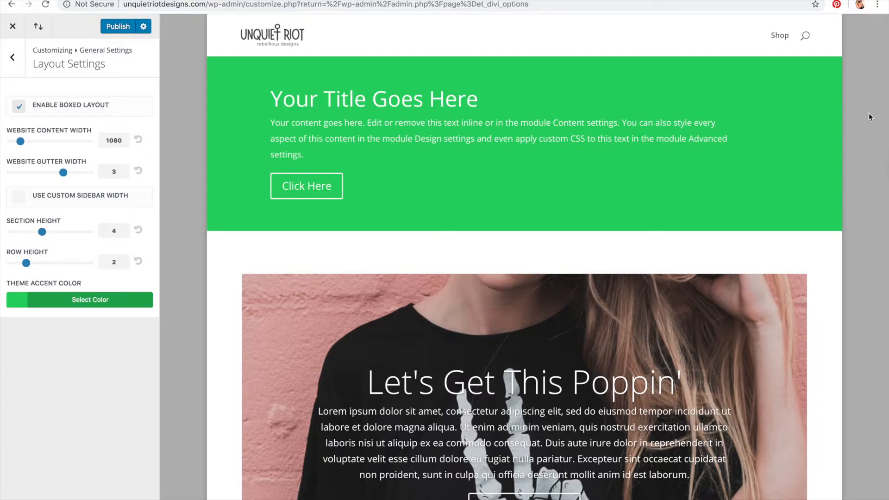
pyautogui.click(16, 113)
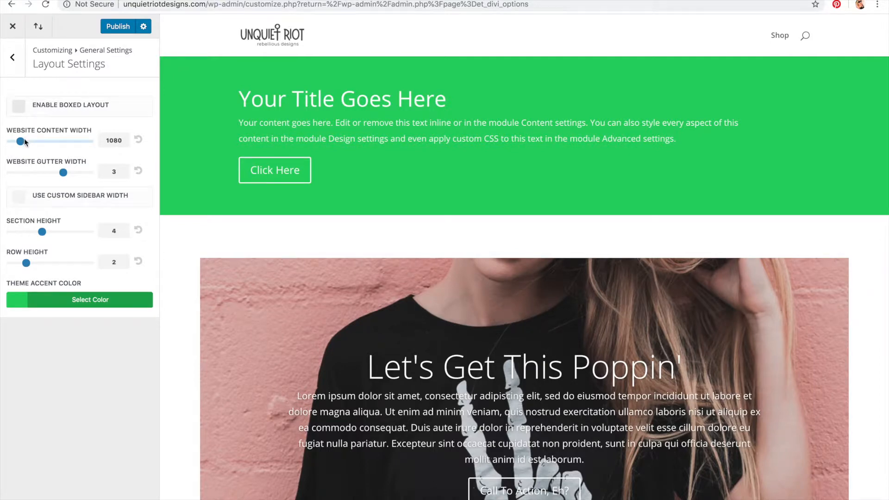
# Step: Set the website content width to 1125 and the website gutter width to 4
pyautogui.press('Tab')
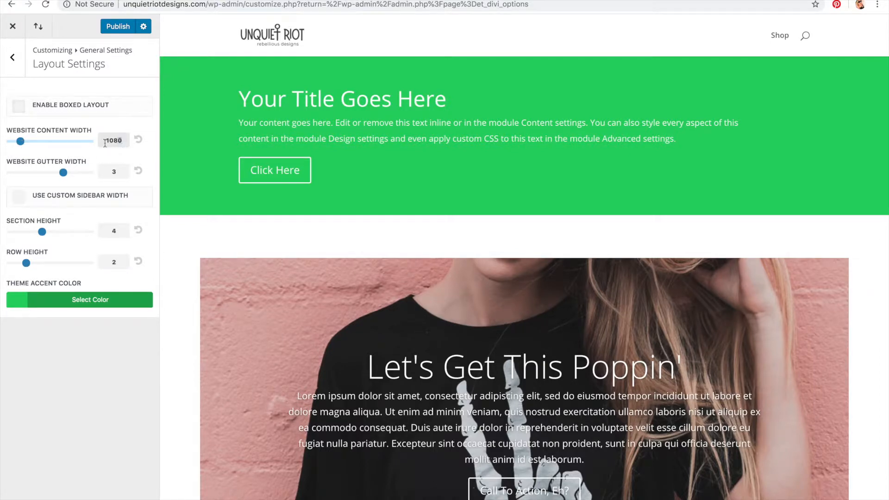
pyautogui.moveTo(20, 141)
pyautogui.mouseDown()
pyautogui.moveTo(71, 141)
pyautogui.moveTo(1, 145)
pyautogui.moveTo(52, 142)
pyautogui.moveTo(25, 143)
pyautogui.mouseUp()
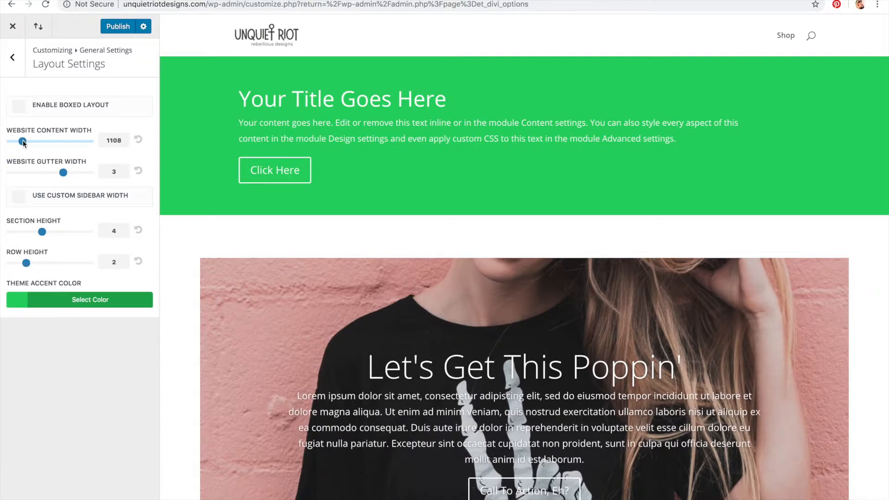
pyautogui.moveTo(24, 139); pyautogui.dragTo(24, 139)
pyautogui.moveTo(68, 174); pyautogui.dragTo(89, 174)
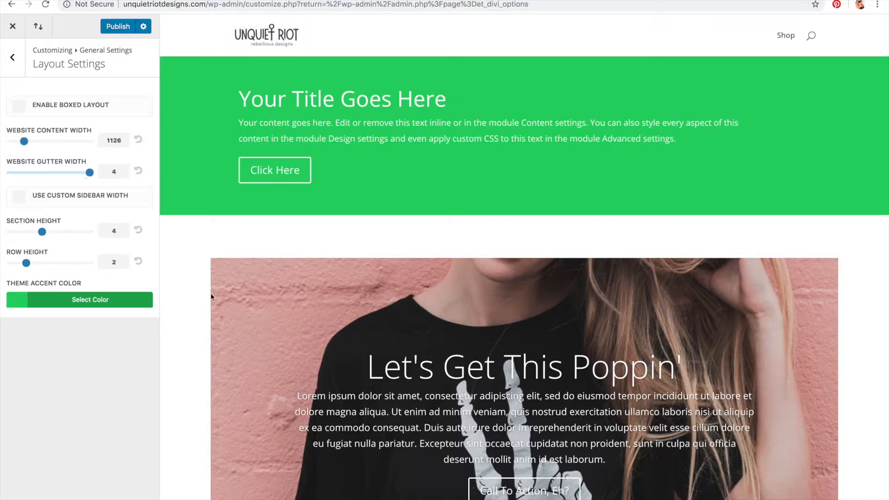
pyautogui.moveTo(25, 141)
pyautogui.mouseDown()
pyautogui.moveTo(39, 144)
pyautogui.moveTo(24, 144)
pyautogui.mouseUp()
# Step: Set both the section height and the row height to 0
pyautogui.moveTo(46, 230); pyautogui.dragTo(8, 234)
pyautogui.moveTo(26, 263); pyautogui.dragTo(66, 263)
pyautogui.moveTo(10, 232)
pyautogui.mouseDown()
pyautogui.moveTo(91, 230)
pyautogui.moveTo(1, 244)
pyautogui.mouseUp()
pyautogui.moveTo(65, 263)
pyautogui.mouseDown()
pyautogui.moveTo(3, 264)
pyautogui.moveTo(58, 263)
pyautogui.mouseUp()
pyautogui.click(138, 261)
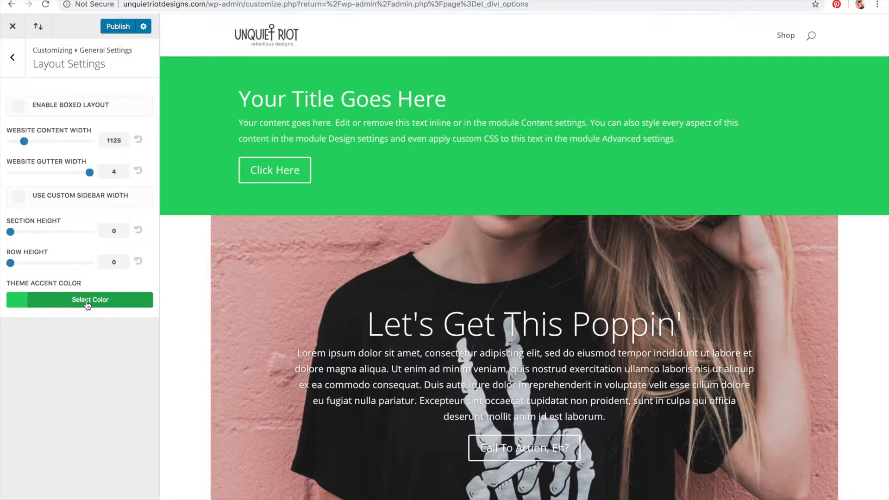
# Step: Change the theme accent color to pink #ff6bf2 and publish the Customizer changes
pyautogui.click(88, 304)
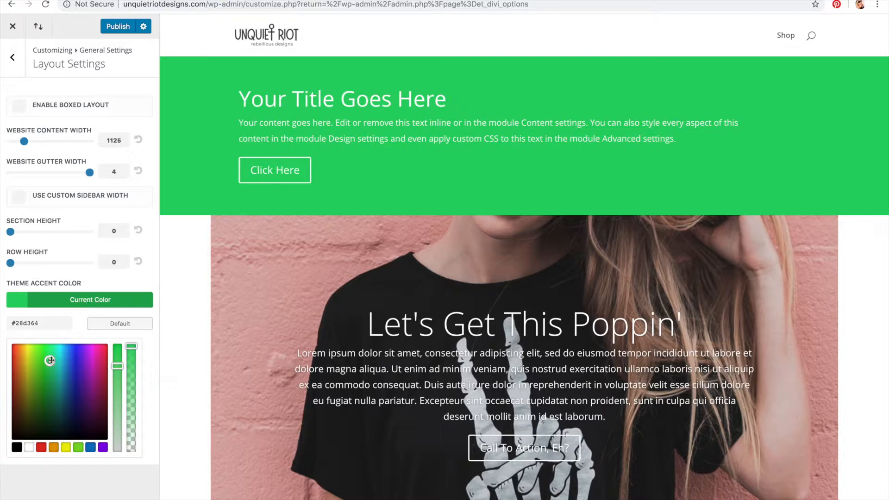
pyautogui.moveTo(50, 362); pyautogui.dragTo(64, 355)
pyautogui.moveTo(1, 331); pyautogui.dragTo(5, 330)
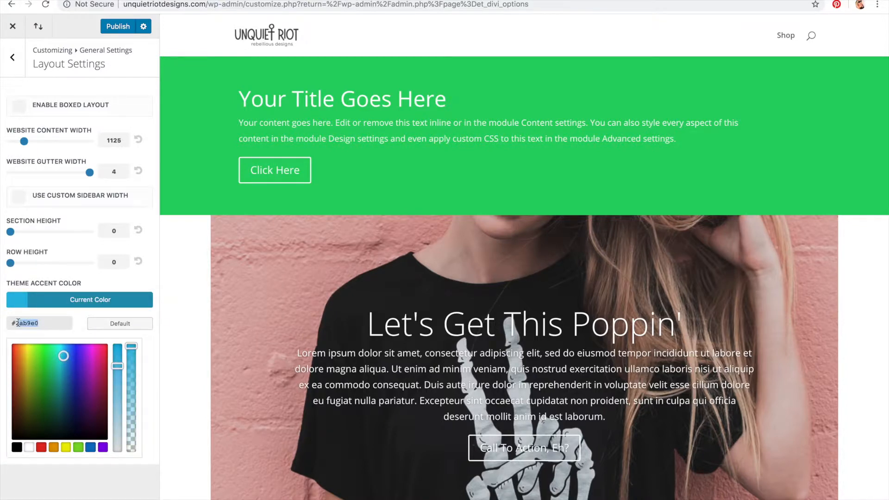
pyautogui.moveTo(64, 355)
pyautogui.mouseDown()
pyautogui.moveTo(82, 357)
pyautogui.moveTo(90, 343)
pyautogui.mouseUp()
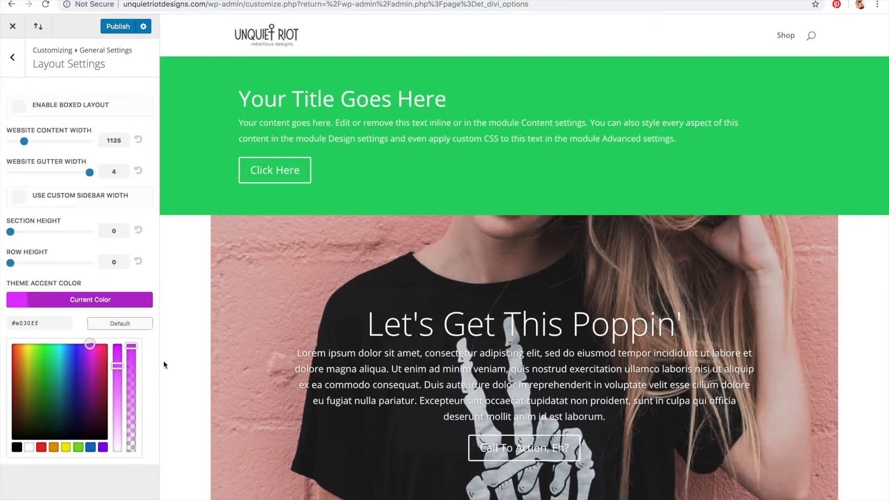
pyautogui.moveTo(88, 344)
pyautogui.mouseDown()
pyautogui.moveTo(40, 353)
pyautogui.moveTo(99, 347)
pyautogui.moveTo(95, 358)
pyautogui.moveTo(118, 368)
pyautogui.moveTo(117, 410)
pyautogui.moveTo(91, 353)
pyautogui.mouseUp()
pyautogui.moveTo(116, 412); pyautogui.dragTo(117, 383)
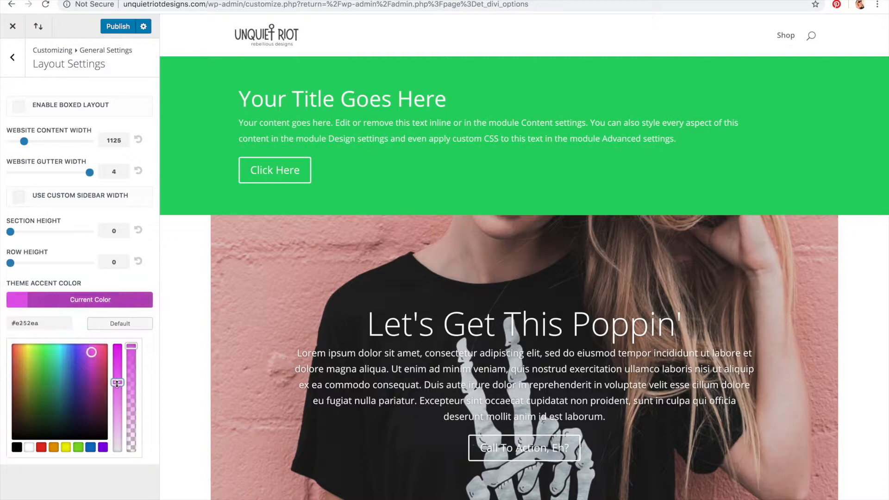
pyautogui.moveTo(91, 352)
pyautogui.mouseDown()
pyautogui.moveTo(93, 379)
pyautogui.moveTo(93, 344)
pyautogui.mouseUp()
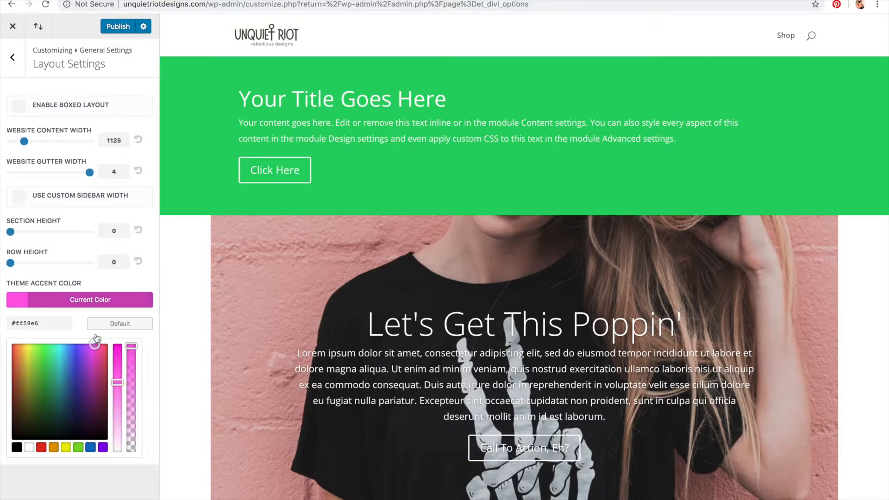
pyautogui.moveTo(119, 379); pyautogui.dragTo(120, 398)
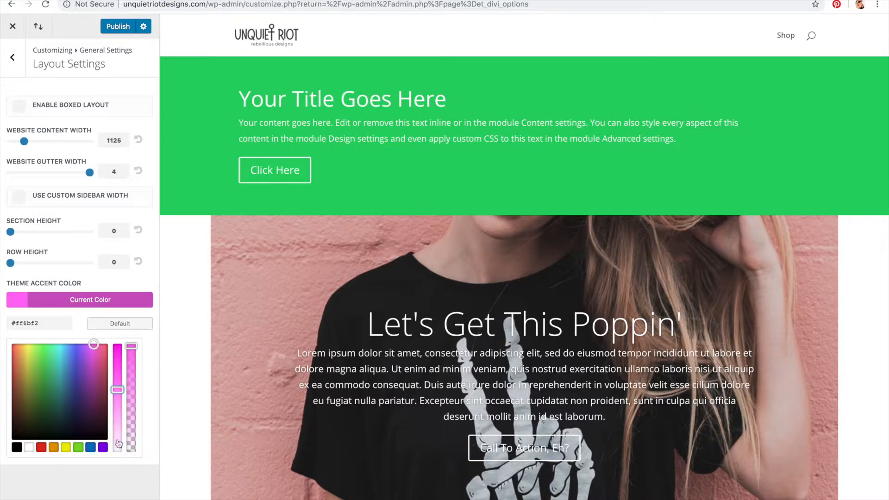
pyautogui.click(119, 27)
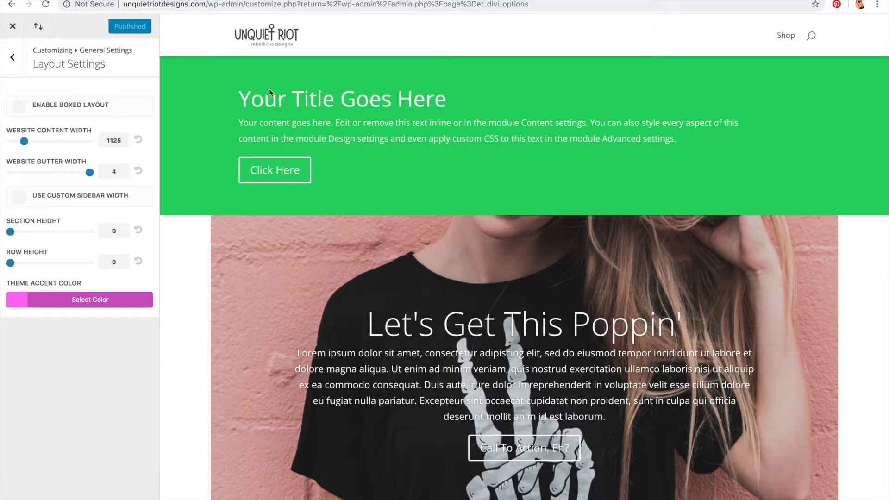
# Step: Reload the Customizer and open the Typography settings under General Settings
pyautogui.click(241, 5)
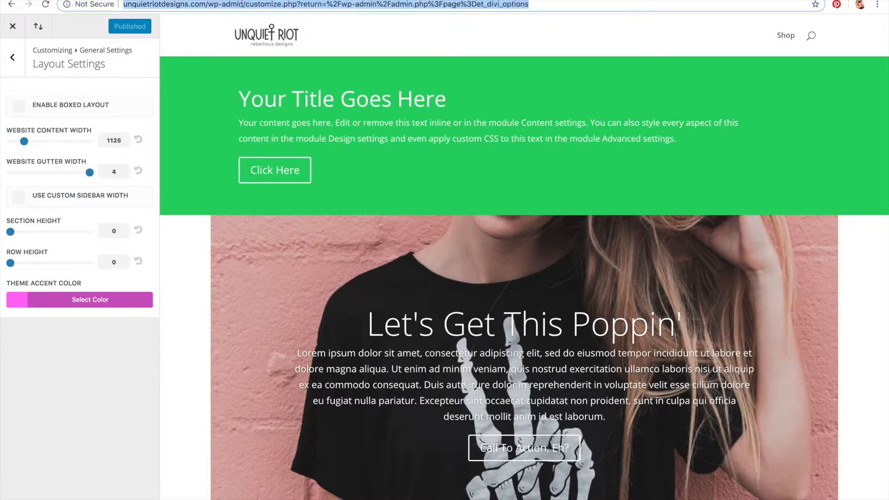
pyautogui.press('Return')
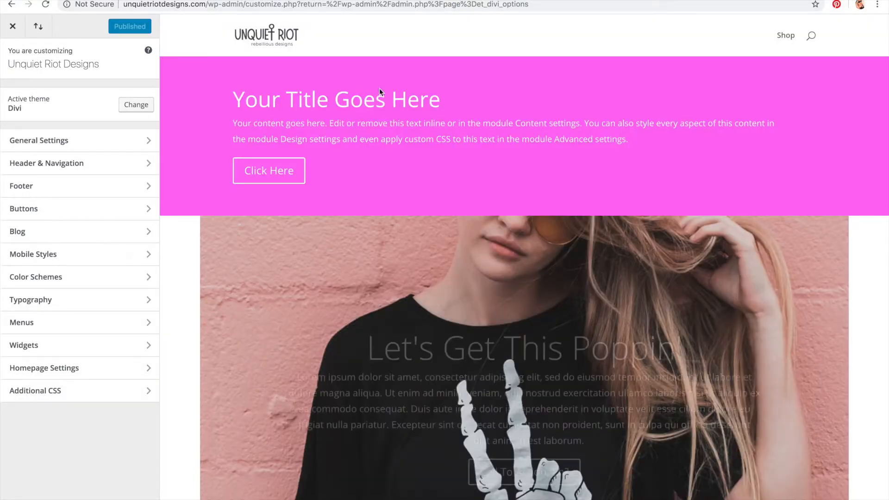
pyautogui.click(74, 146)
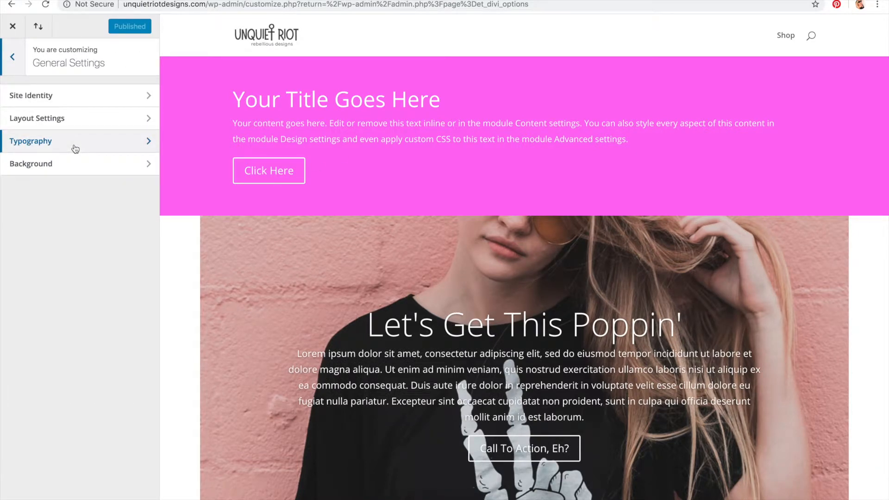
pyautogui.click(75, 148)
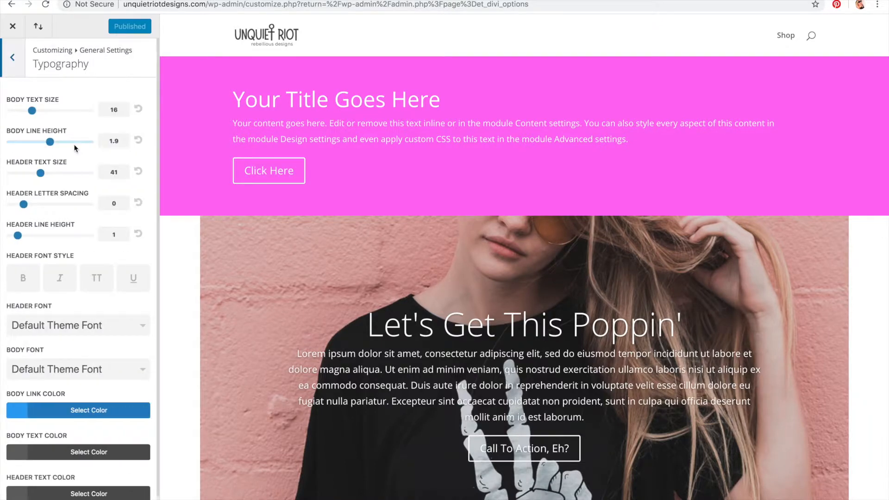
pyautogui.scroll(-1, 76, 148)
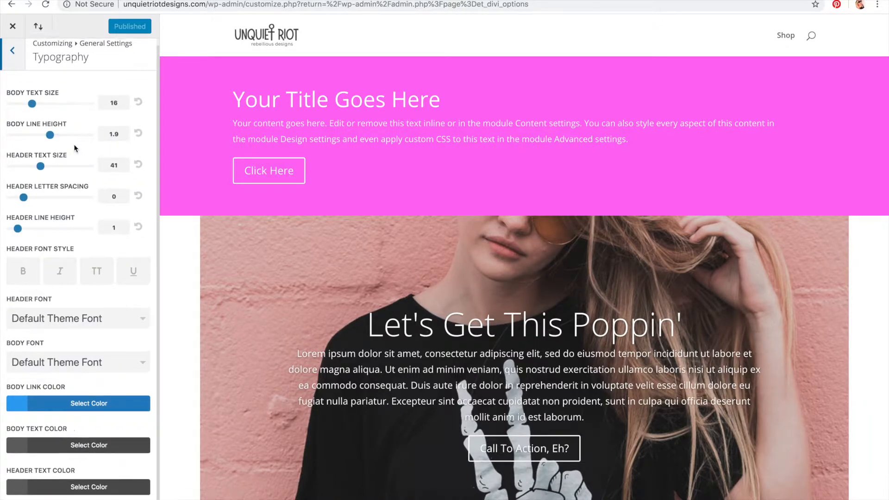
pyautogui.scroll(1, 75, 148)
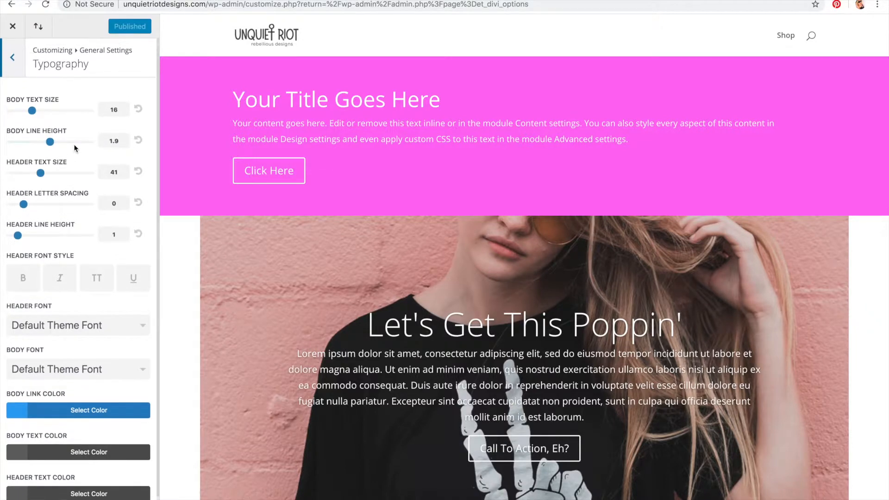
# Step: Open the header font list and browse the available fonts
pyautogui.click(93, 330)
pyautogui.scroll(-5, 93, 330)
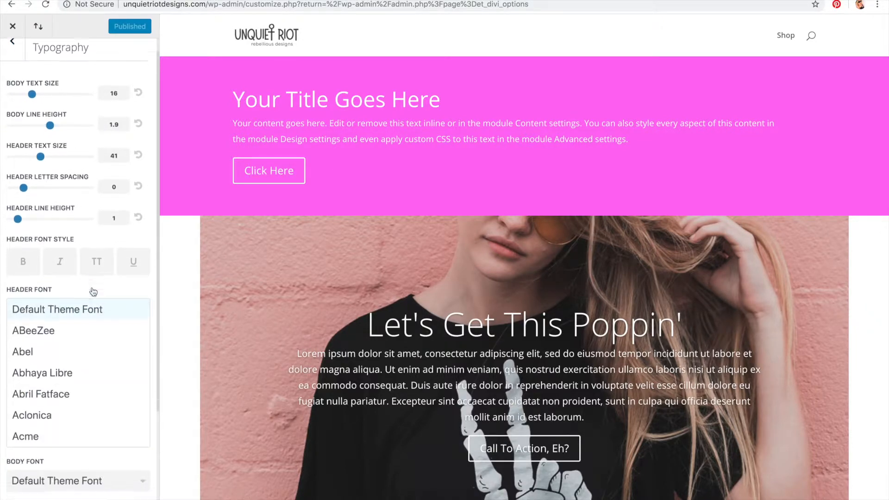
pyautogui.scroll(-1, 78, 222)
pyautogui.scroll(-2, 78, 223)
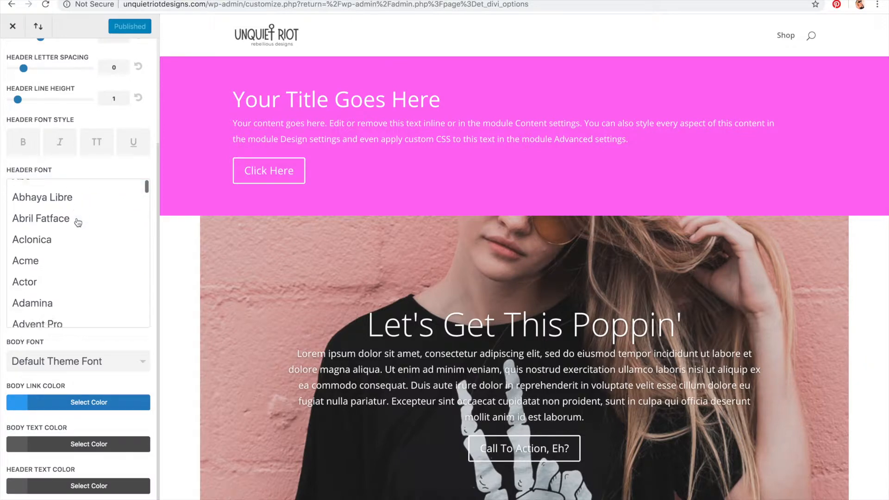
pyautogui.scroll(3, 76, 222)
pyautogui.scroll(5, 73, 116)
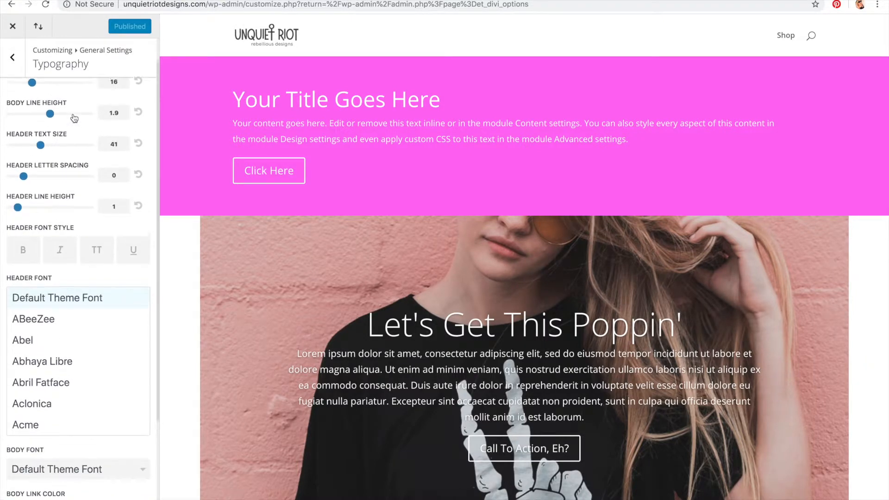
pyautogui.scroll(-5, 73, 113)
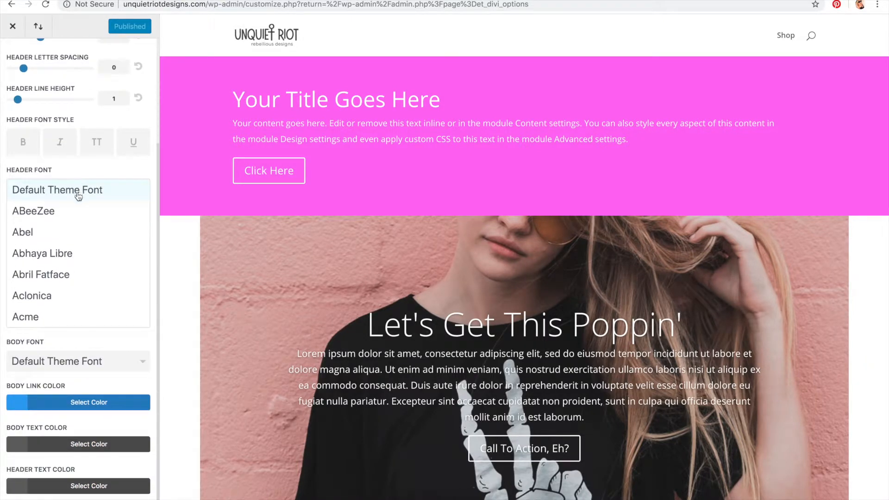
pyautogui.scroll(-1, 76, 194)
pyautogui.scroll(1, 43, 183)
pyautogui.scroll(-5, 127, 200)
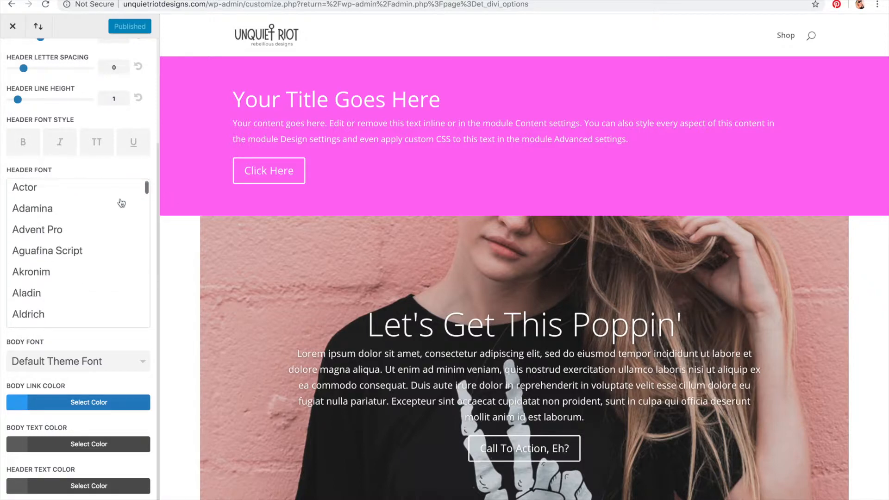
# Step: Open fonts.google.com in a new browser tab
pyautogui.press('super+t')
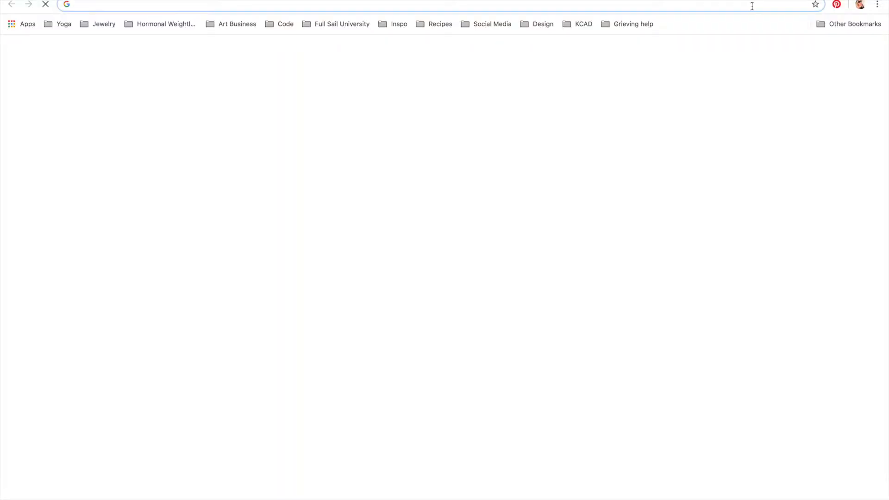
pyautogui.write('font')
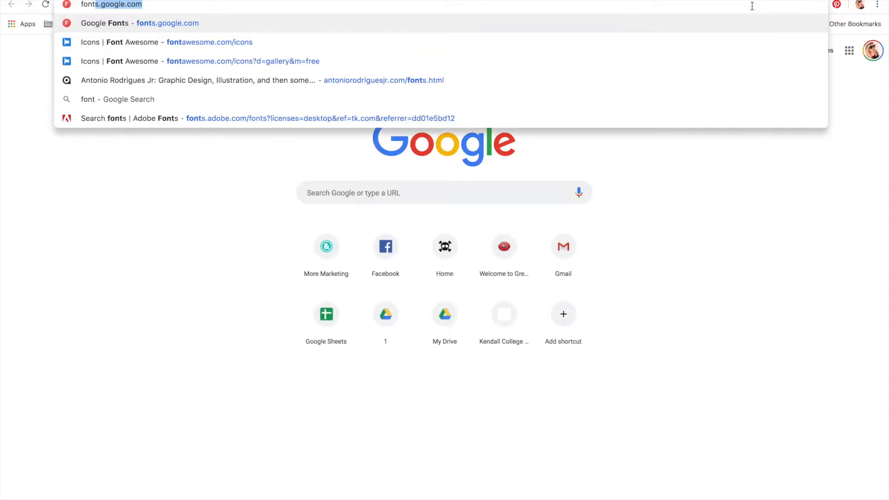
pyautogui.write('s')
pyautogui.press('Return')
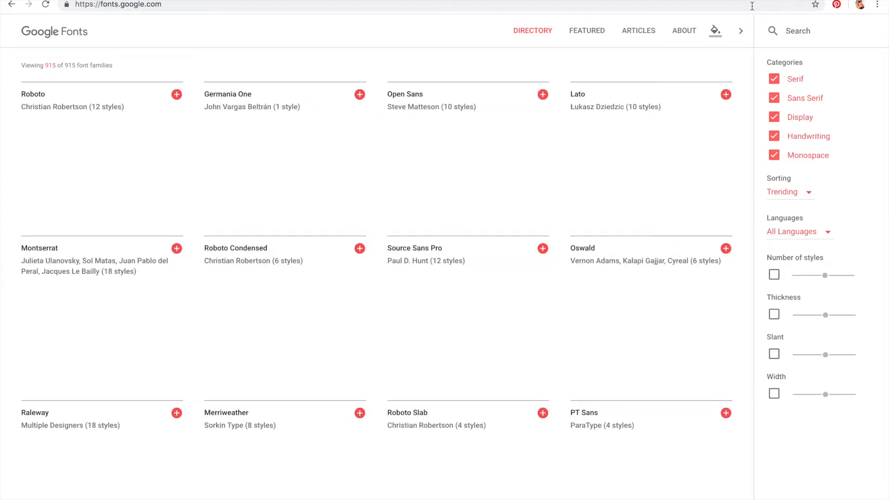
# Step: Browse the Google Fonts directory for font ideas
pyautogui.moveTo(259, 138)
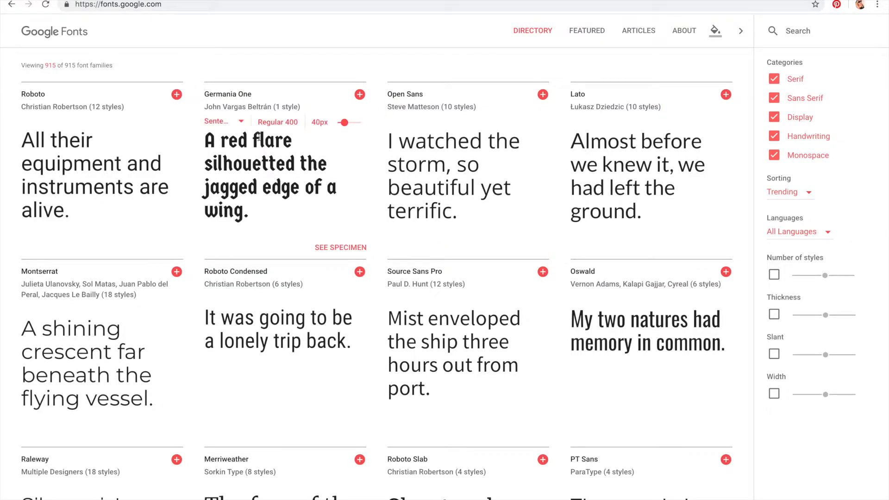
pyautogui.scroll(-5, 258, 138)
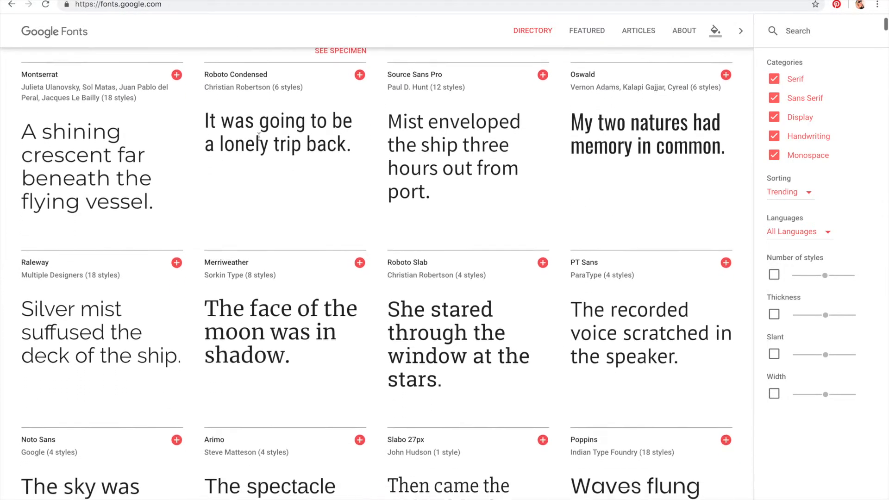
pyautogui.scroll(1, 259, 136)
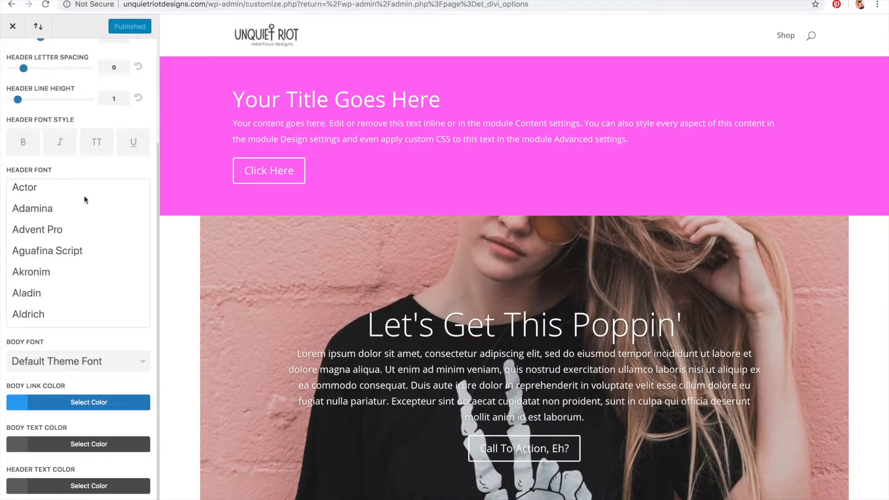
pyautogui.scroll(-20, 71, 274)
# Step: Scroll through the header font list and choose Oswald as the header font
pyautogui.scroll(-20, 70, 274)
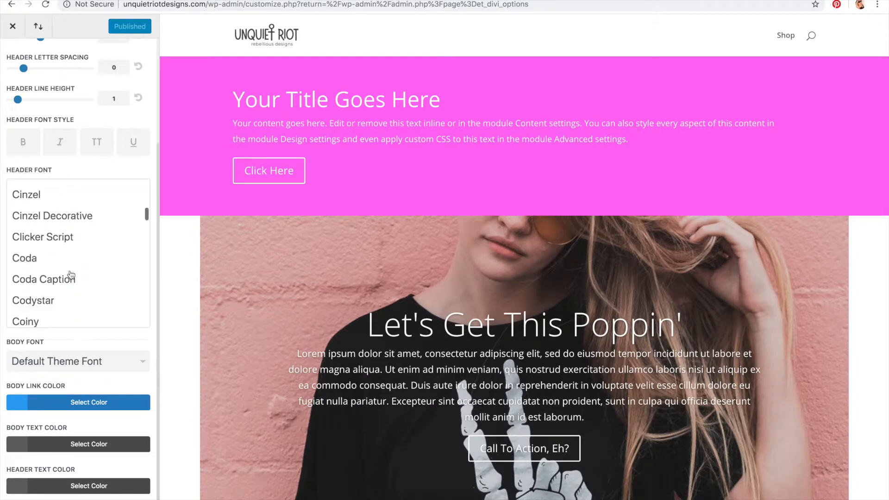
pyautogui.scroll(-20, 70, 274)
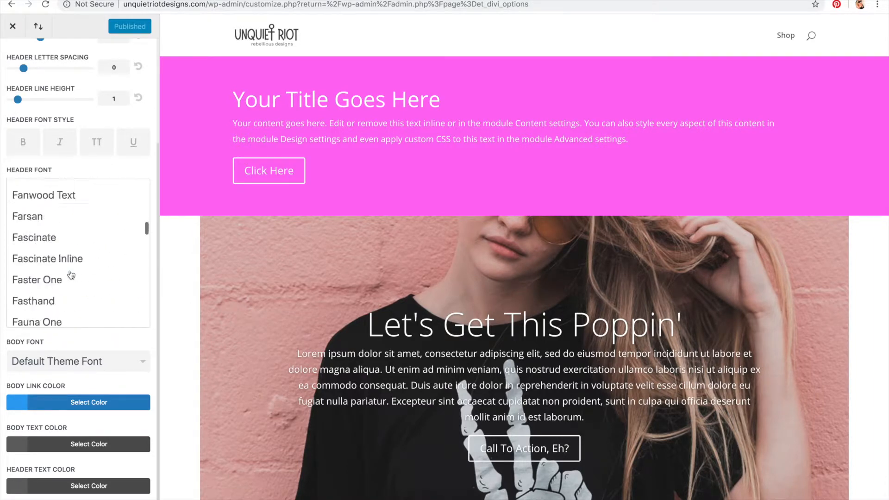
pyautogui.scroll(-20, 70, 274)
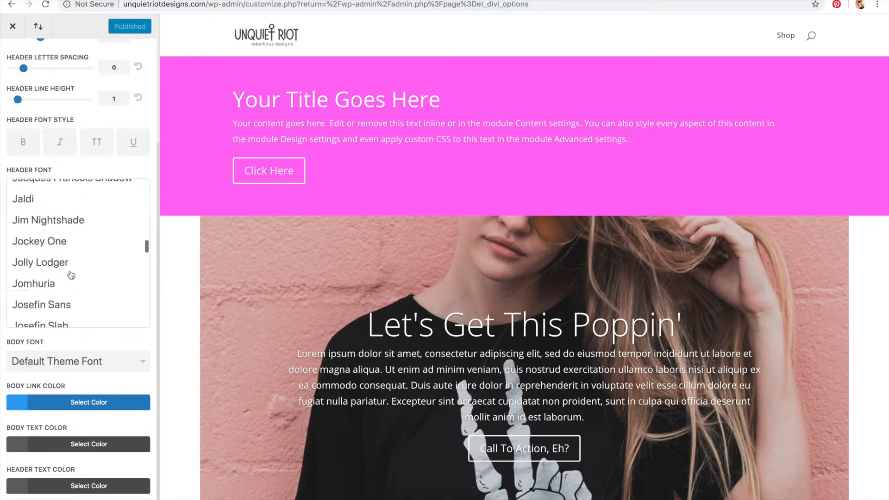
pyautogui.scroll(-20, 71, 275)
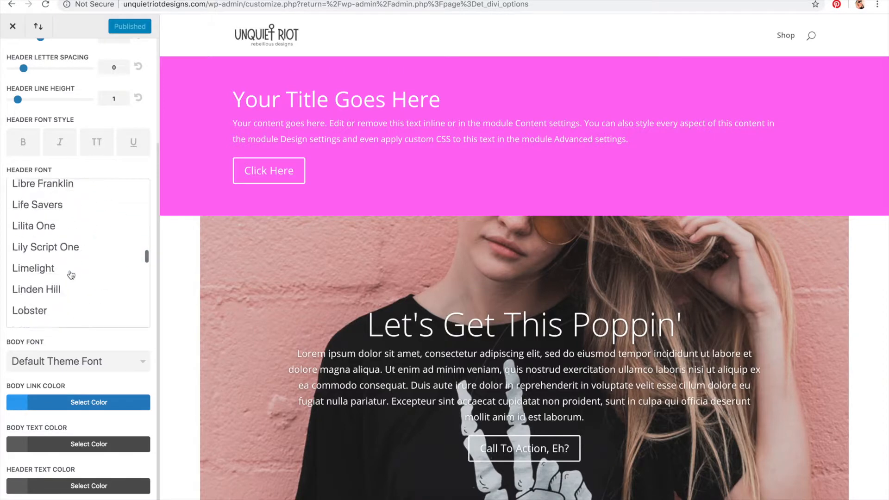
pyautogui.scroll(-20, 70, 274)
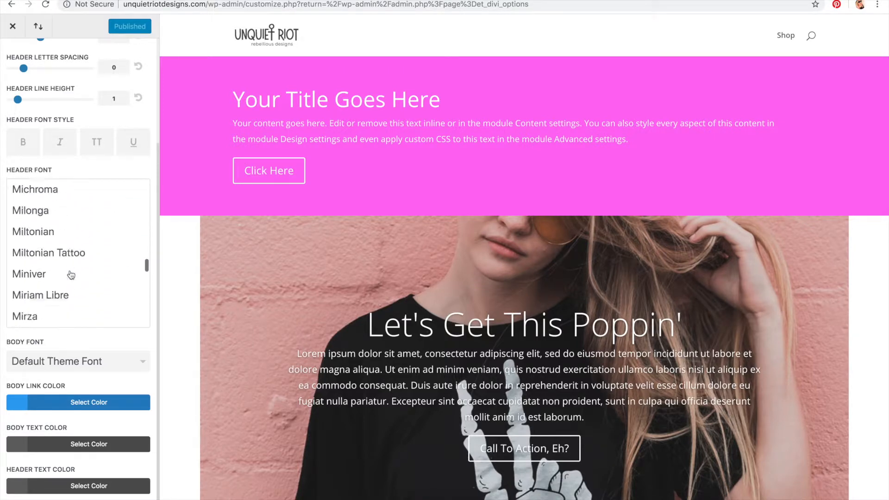
pyautogui.scroll(-20, 70, 275)
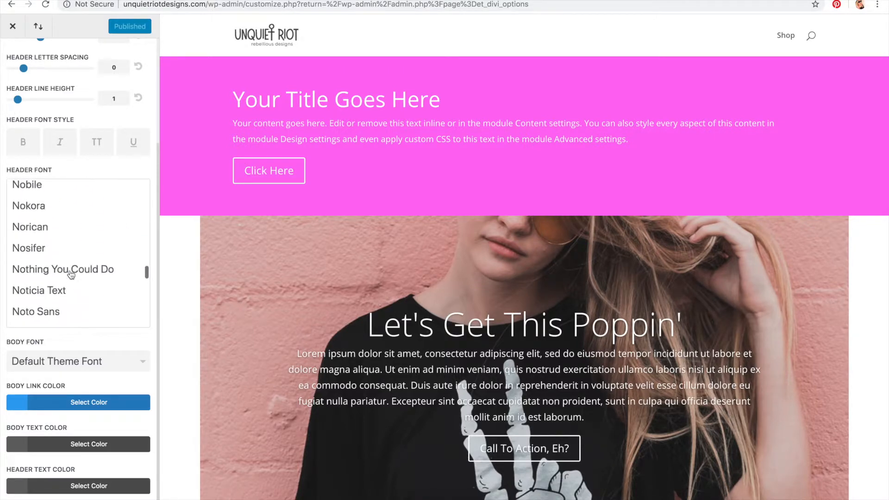
pyautogui.scroll(-5, 71, 275)
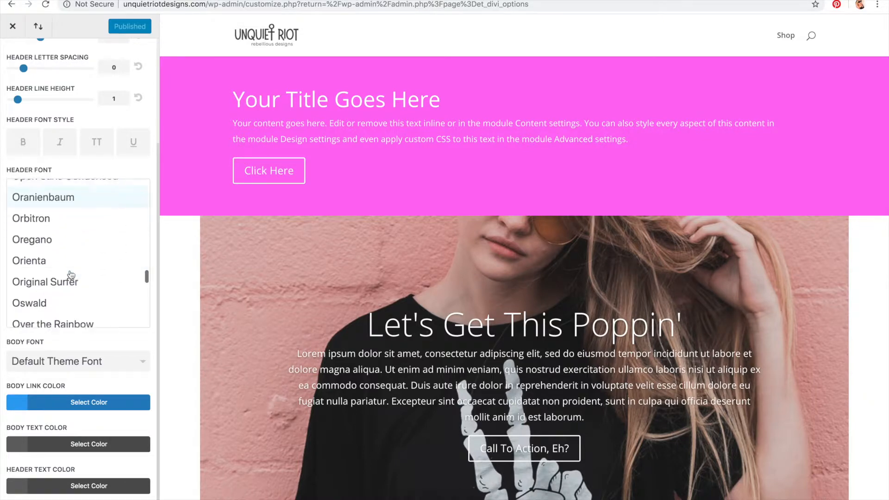
pyautogui.click(71, 275)
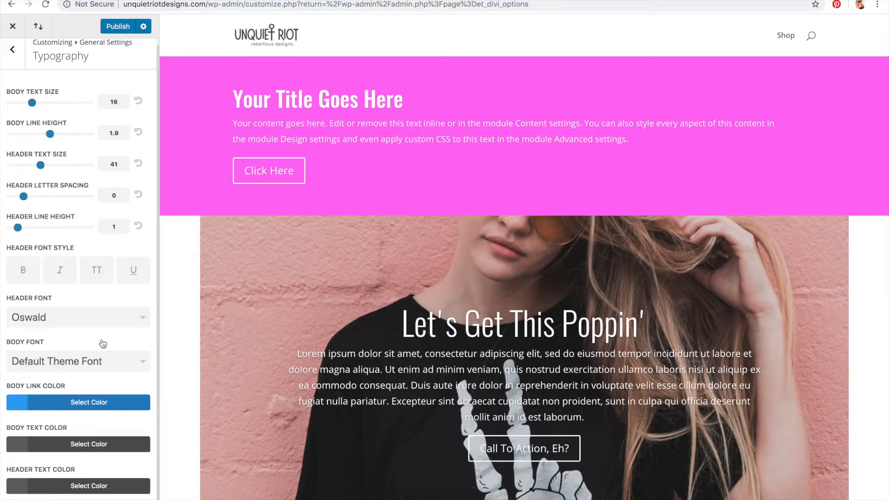
# Step: Open the body font list, browse it, and choose Lato as the body font
pyautogui.click(95, 361)
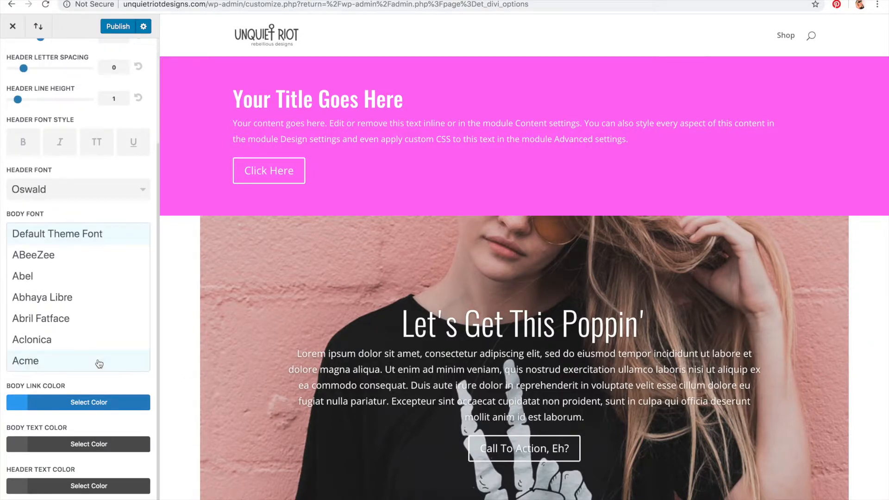
pyautogui.scroll(-20, 63, 236)
pyautogui.scroll(-20, 63, 236)
pyautogui.scroll(-20, 71, 280)
pyautogui.scroll(4, 72, 279)
pyautogui.scroll(5, 65, 256)
pyautogui.scroll(6, 66, 254)
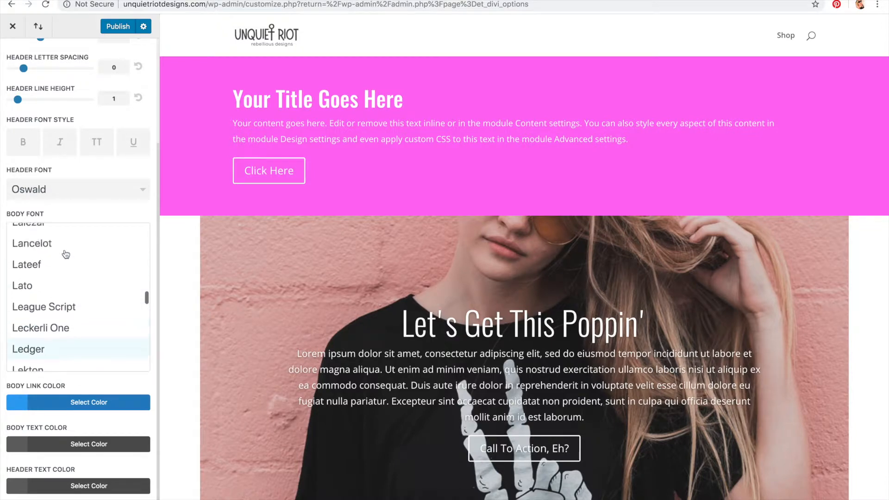
pyautogui.click(41, 283)
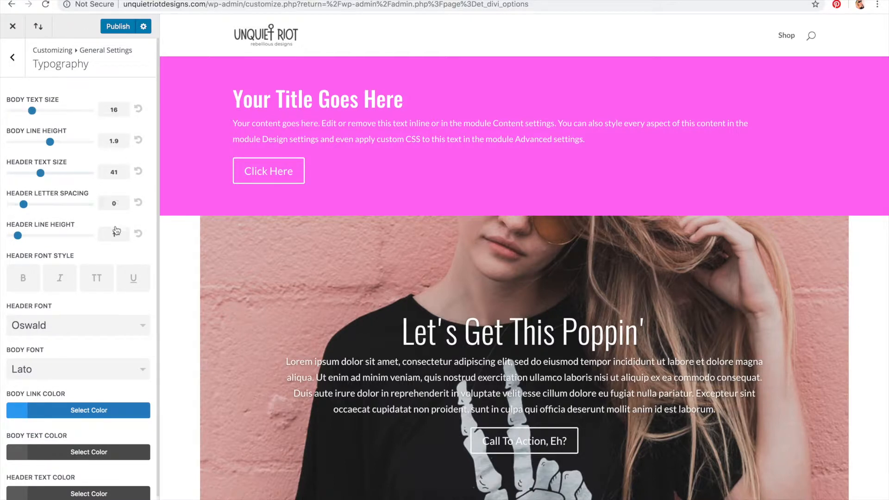
# Step: Set the body link color to purple #731ea8, previewing the slider slides along the way
pyautogui.scroll(-1, 115, 232)
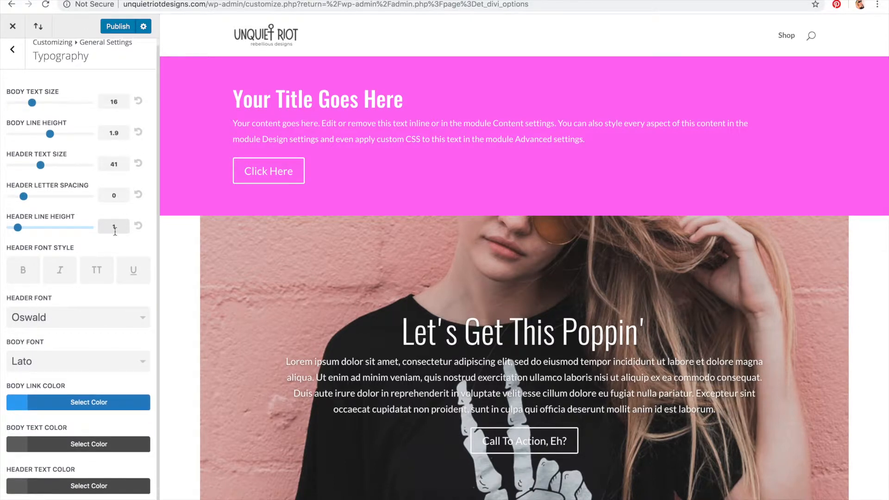
pyautogui.click(50, 403)
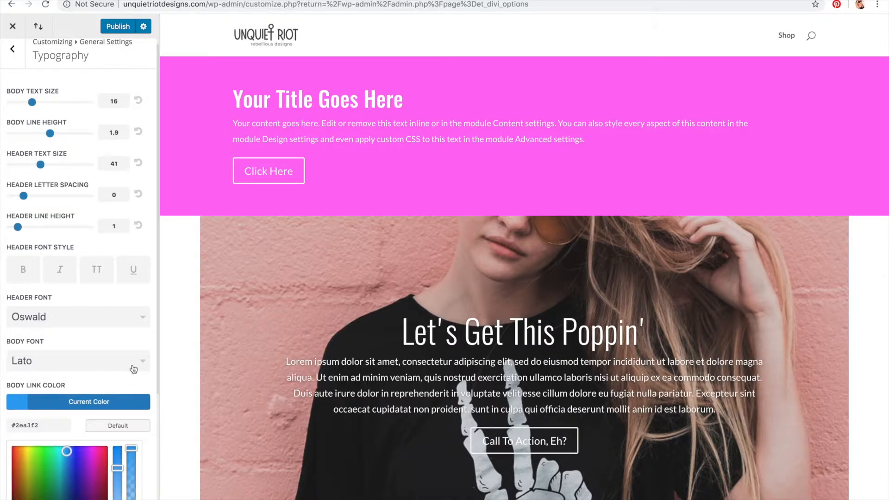
pyautogui.scroll(-5, 133, 369)
pyautogui.scroll(-3, 435, 188)
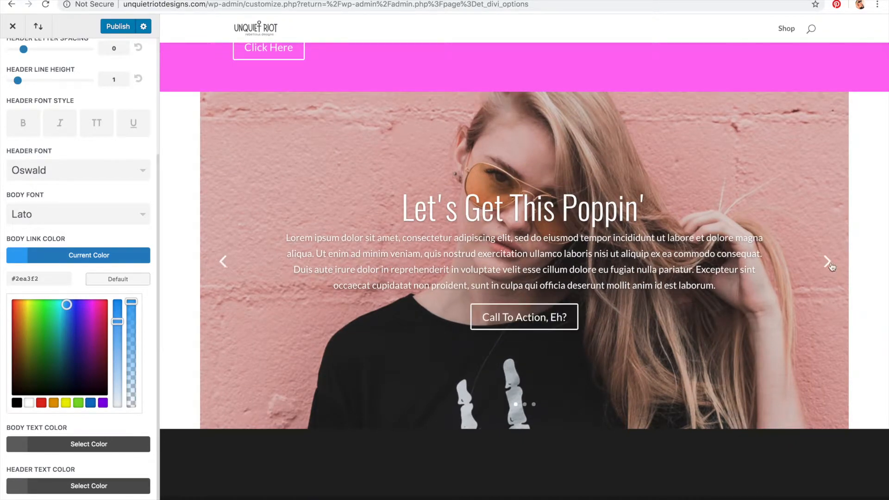
pyautogui.click(827, 262)
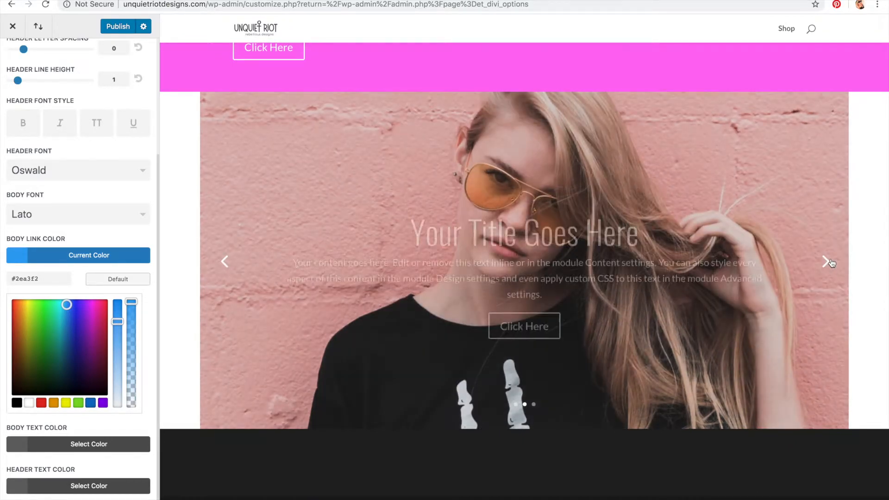
pyautogui.click(827, 262)
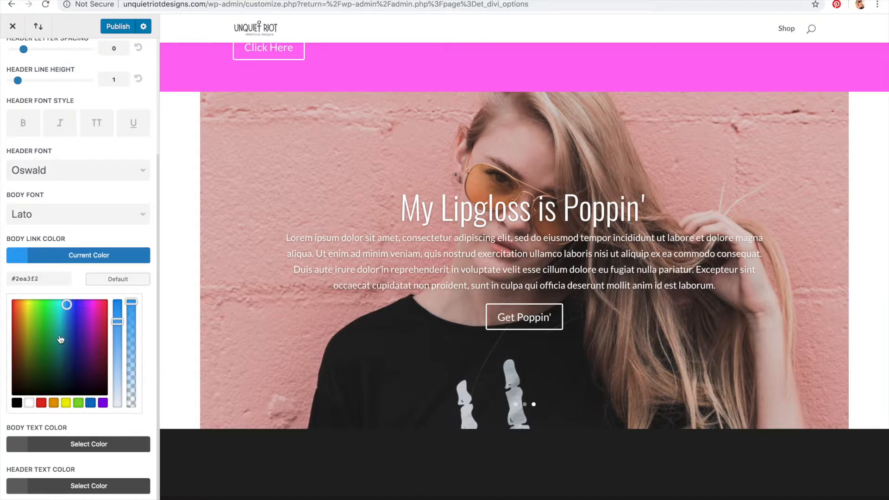
pyautogui.moveTo(69, 306); pyautogui.dragTo(89, 334)
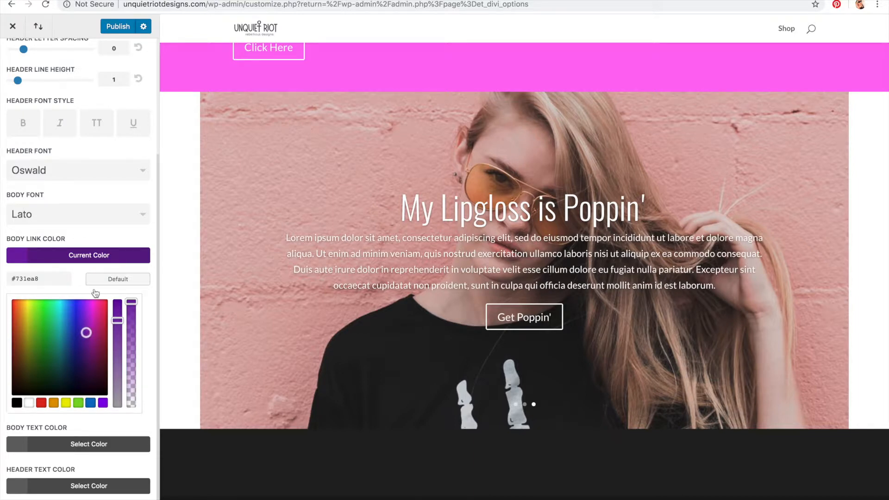
pyautogui.click(105, 256)
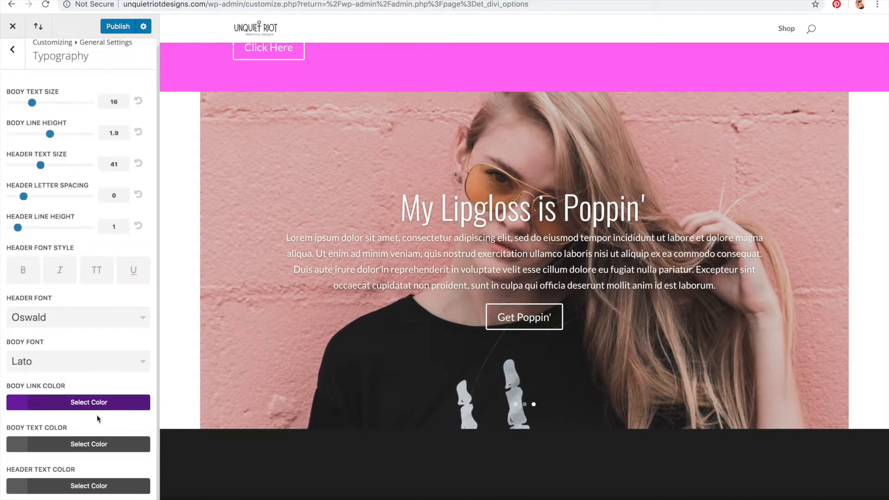
# Step: Set the body text color to #666666
pyautogui.click(92, 444)
pyautogui.moveTo(7, 370); pyautogui.dragTo(11, 388)
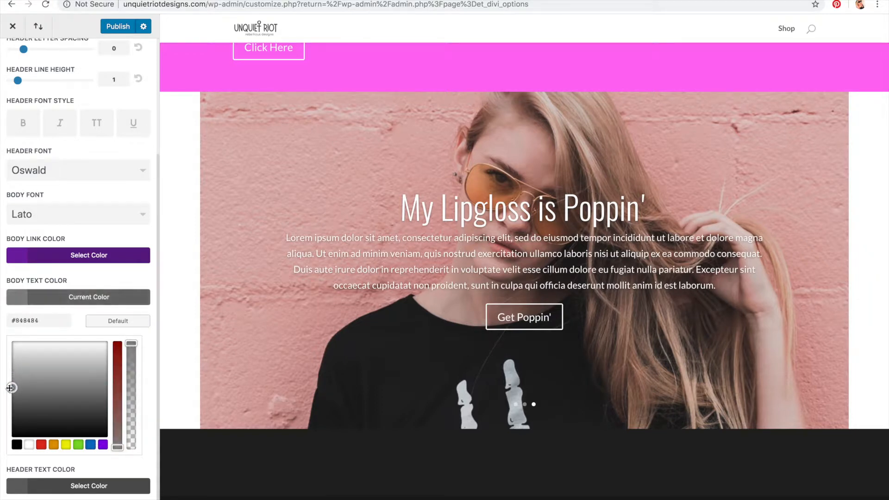
pyautogui.moveTo(12, 321)
pyautogui.mouseDown()
pyautogui.moveTo(39, 321)
pyautogui.moveTo(16, 321)
pyautogui.mouseUp()
pyautogui.write('666')
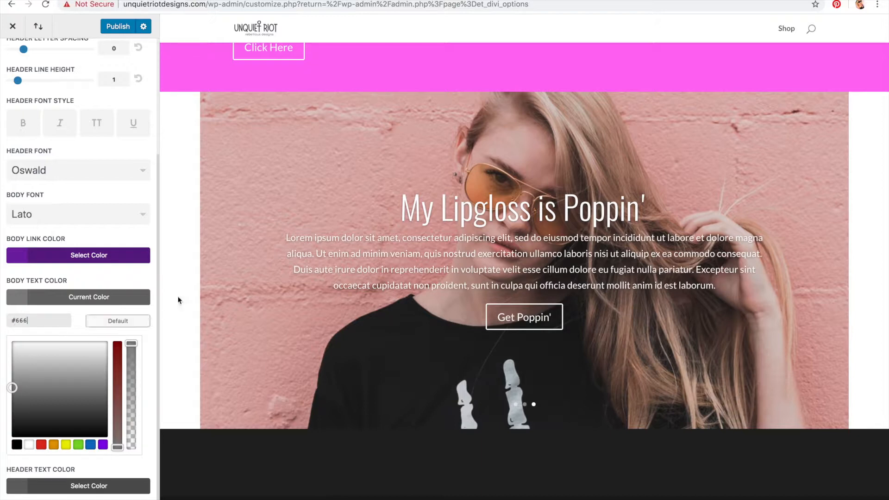
pyautogui.click(131, 298)
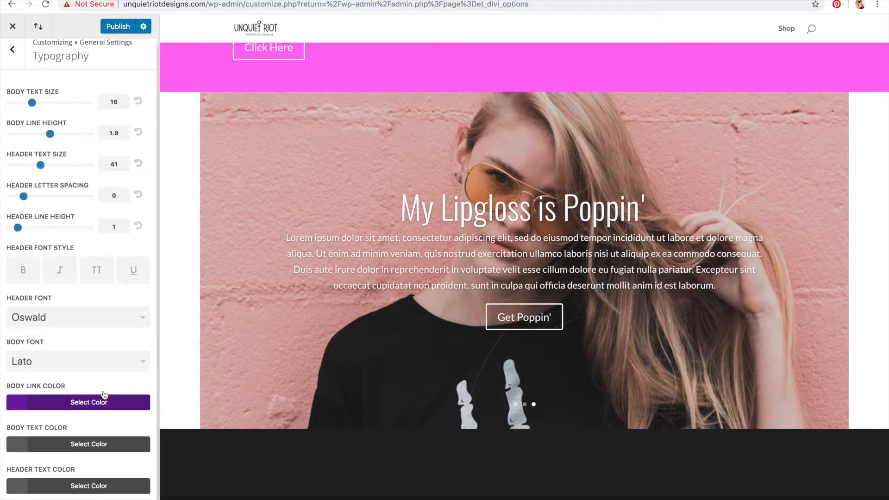
# Step: Set the header text color to near black and publish the typography changes
pyautogui.click(88, 486)
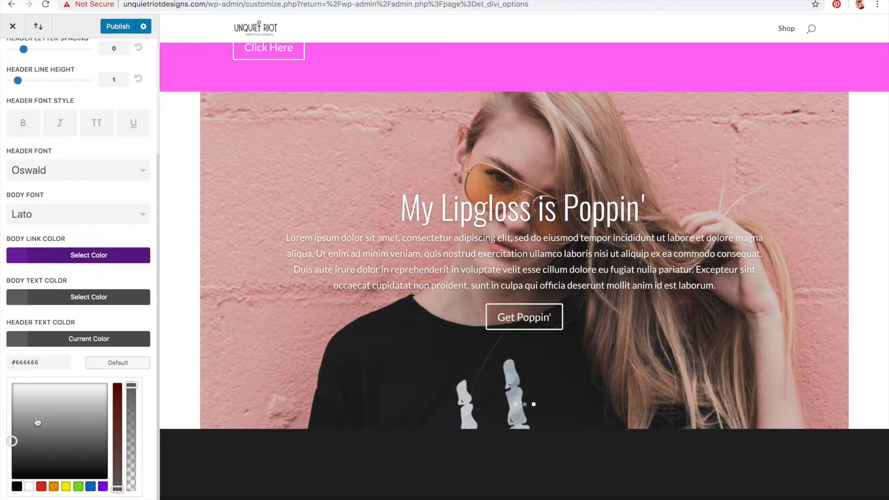
pyautogui.moveTo(15, 438); pyautogui.dragTo(10, 463)
pyautogui.click(85, 342)
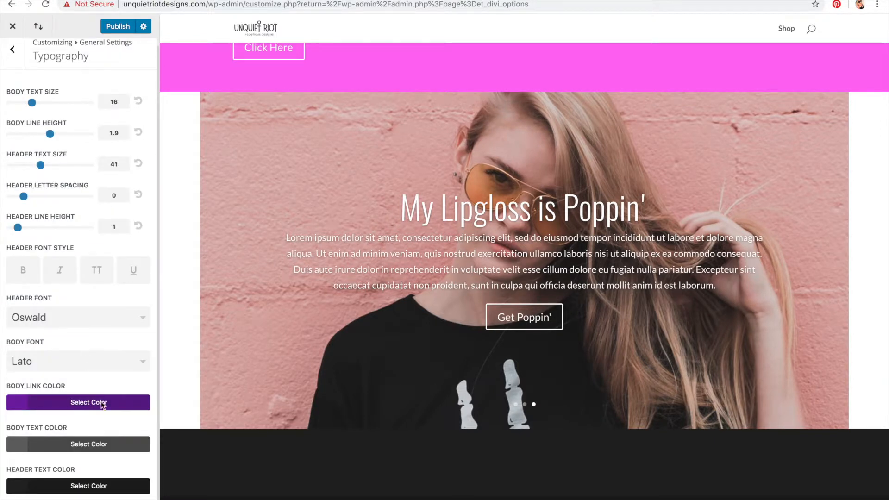
pyautogui.click(116, 27)
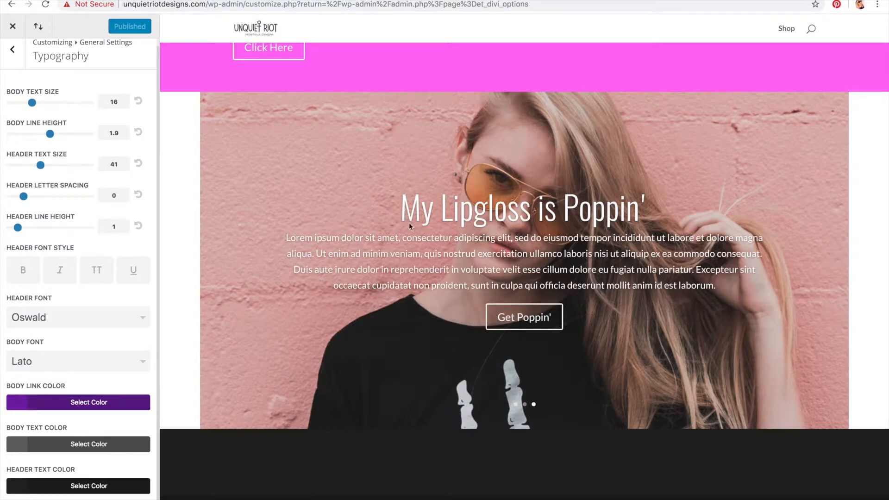
pyautogui.scroll(3, 427, 266)
pyautogui.scroll(-3, 427, 266)
pyautogui.scroll(3, 426, 265)
# Step: Set the site background color to #fcfcfc under General Settings' Background and publish
pyautogui.click(15, 68)
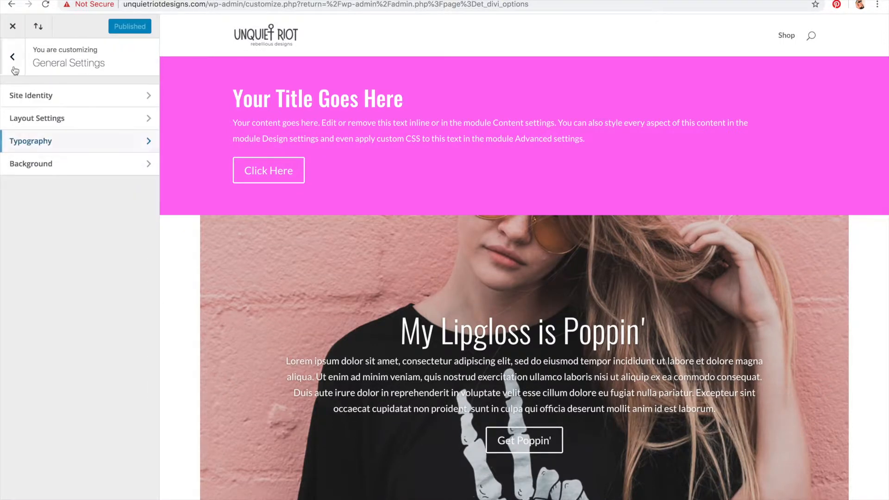
pyautogui.click(59, 160)
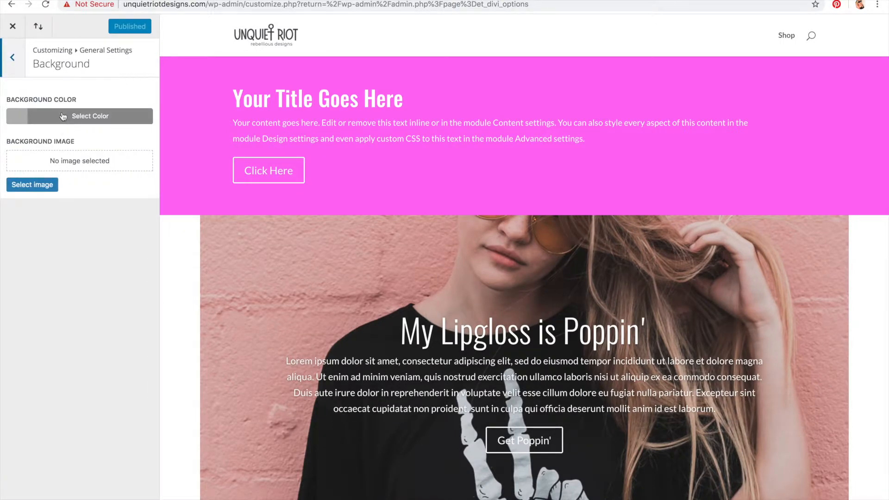
pyautogui.click(74, 116)
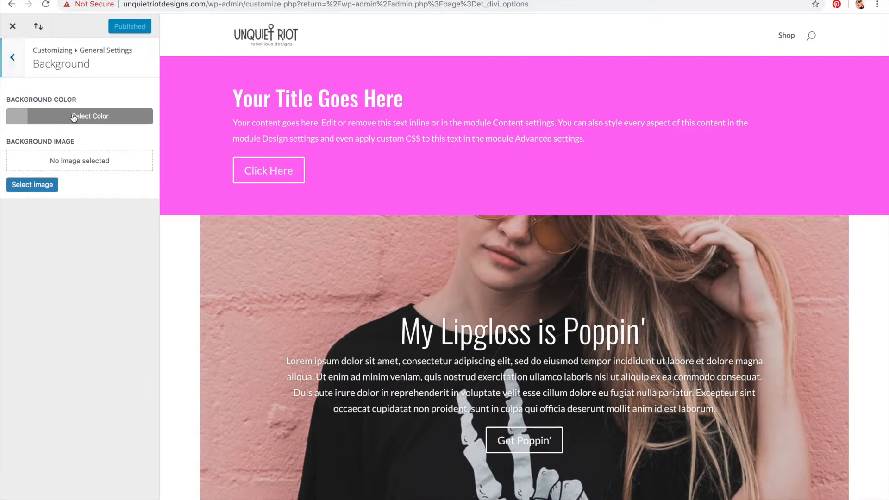
pyautogui.moveTo(86, 244); pyautogui.dragTo(7, 135)
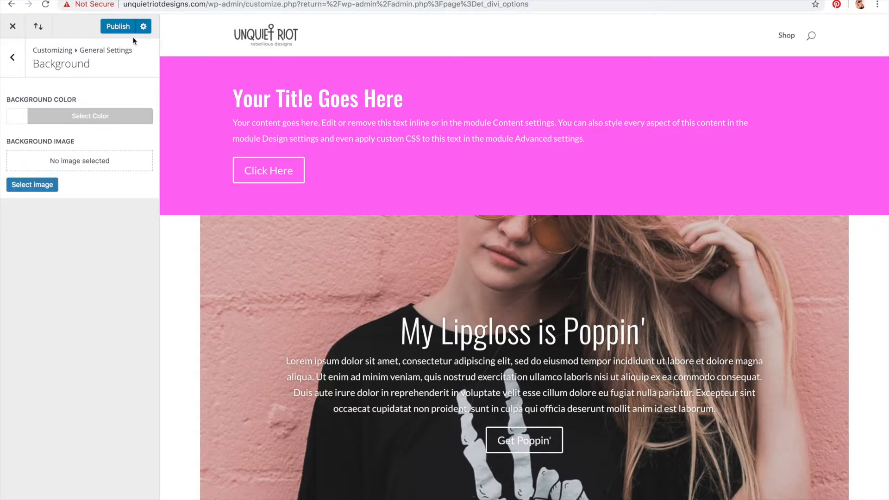
pyautogui.click(64, 120)
pyautogui.moveTo(22, 162)
pyautogui.mouseDown()
pyautogui.moveTo(21, 178)
pyautogui.moveTo(25, 161)
pyautogui.mouseUp()
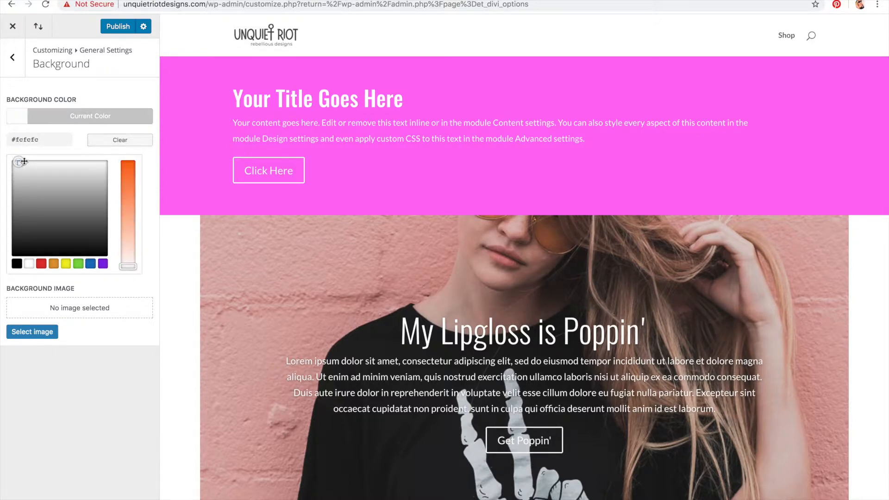
pyautogui.click(119, 118)
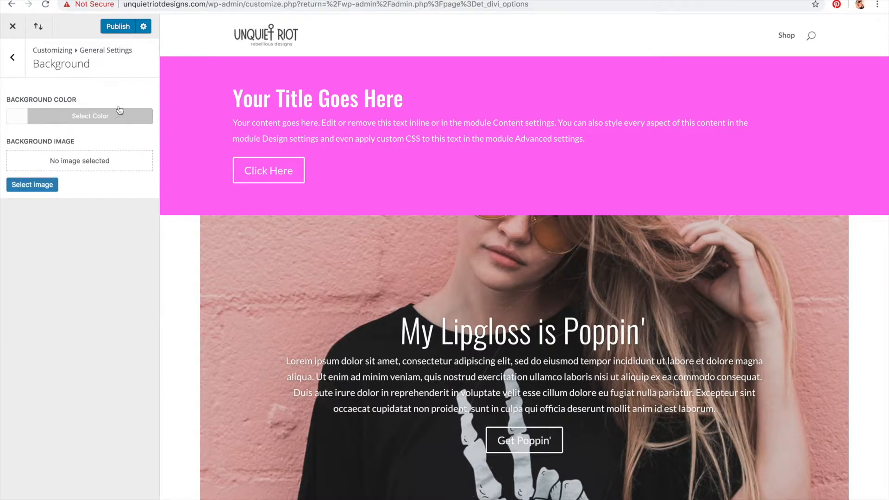
pyautogui.click(119, 30)
# Step: Open Header Format and set the header style to Centered after previewing Centered Inline Logo and Slide In
pyautogui.click(12, 67)
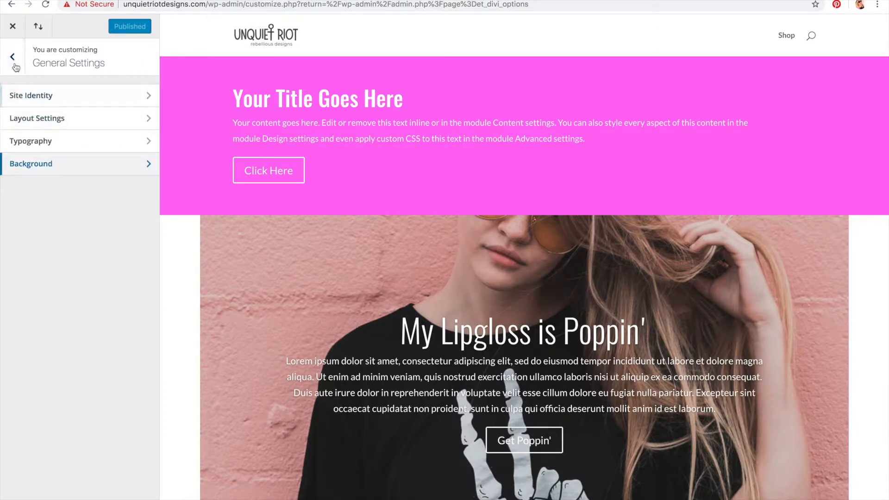
pyautogui.click(11, 67)
pyautogui.click(36, 173)
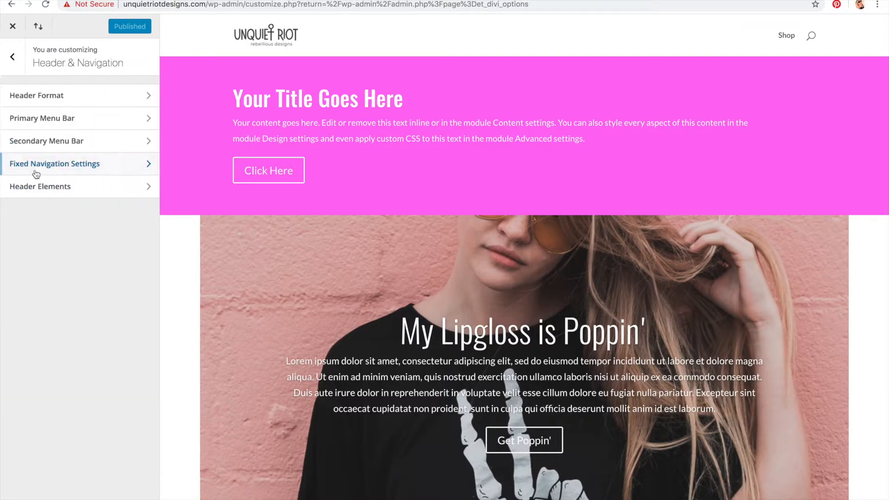
pyautogui.click(42, 96)
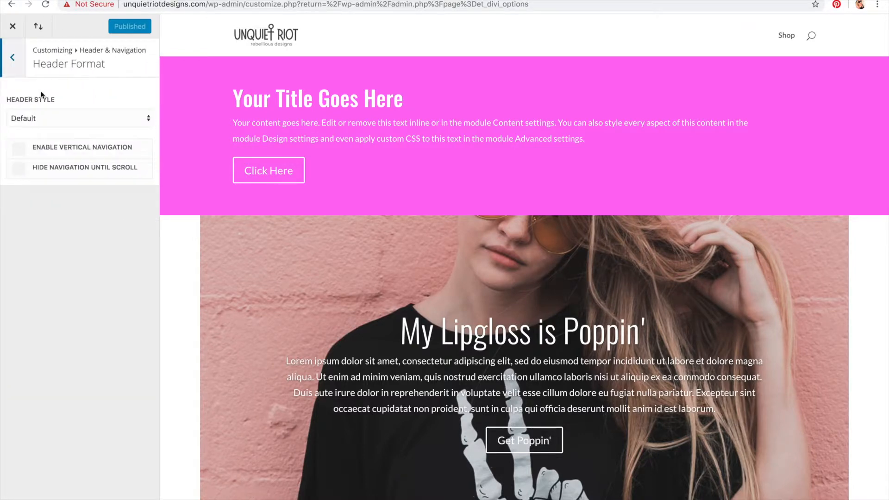
pyautogui.click(49, 118)
pyautogui.click(50, 128)
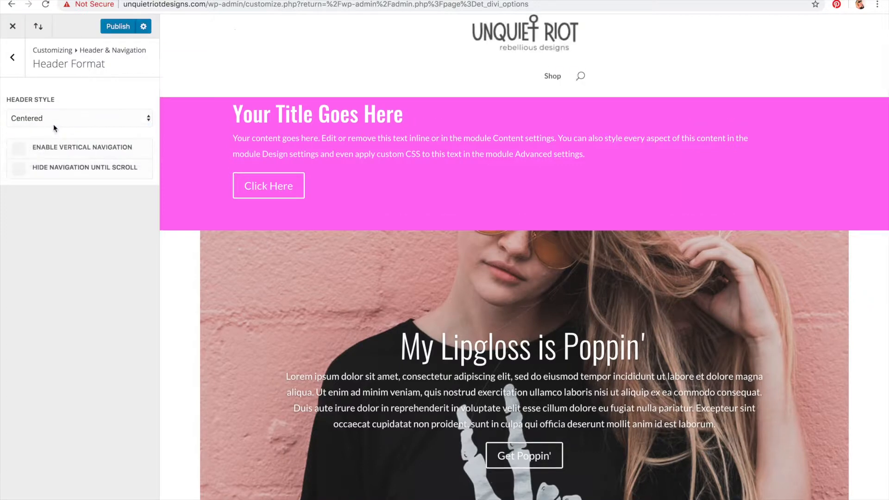
pyautogui.click(60, 118)
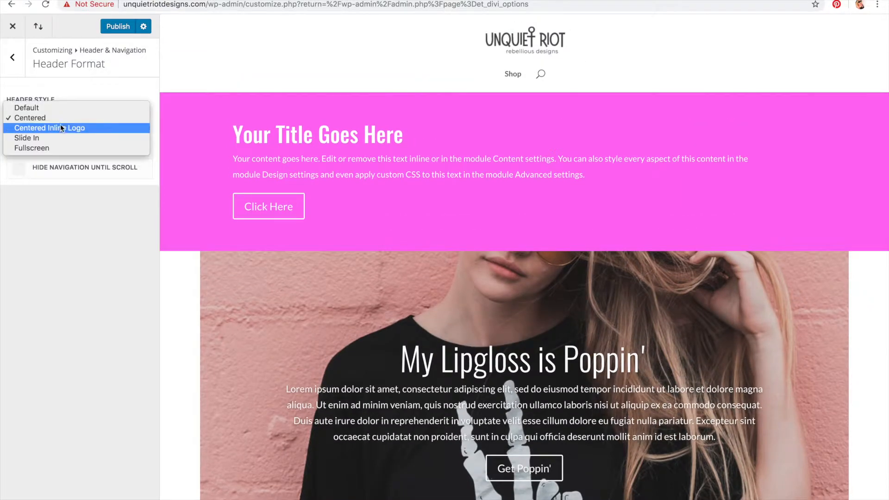
pyautogui.click(60, 125)
pyautogui.click(62, 118)
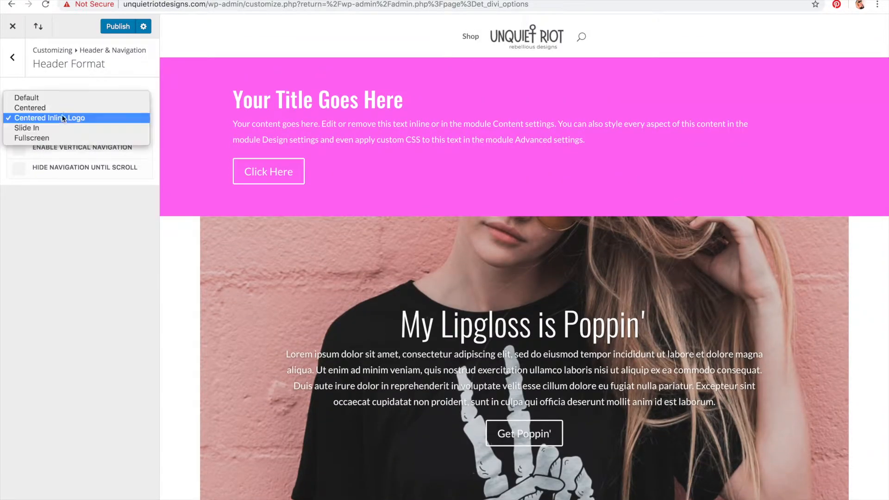
pyautogui.click(65, 128)
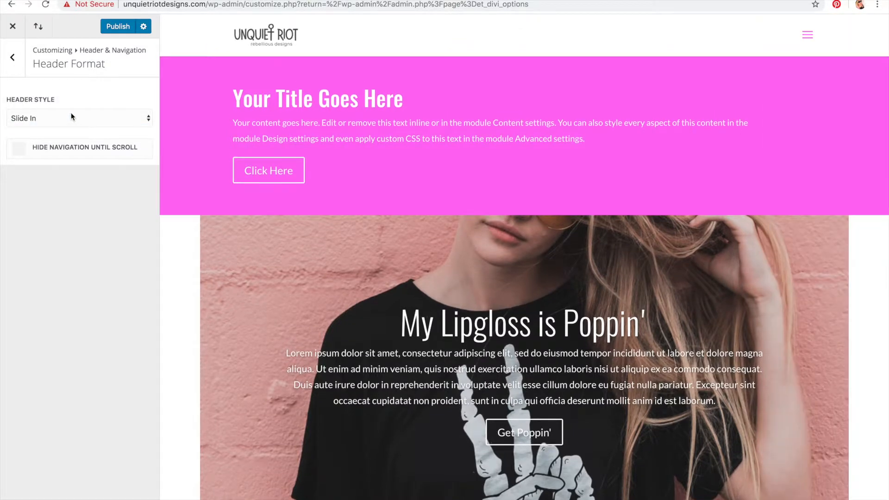
pyautogui.click(70, 114)
pyautogui.click(70, 128)
pyautogui.click(69, 118)
pyautogui.click(67, 87)
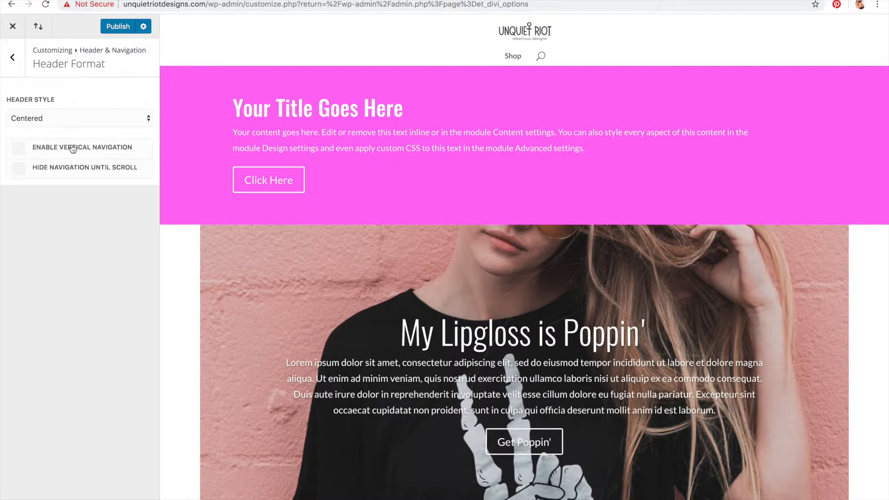
# Step: Try the Hide Navigation Until Scroll option, turn it back off, and publish the header format
pyautogui.click(88, 170)
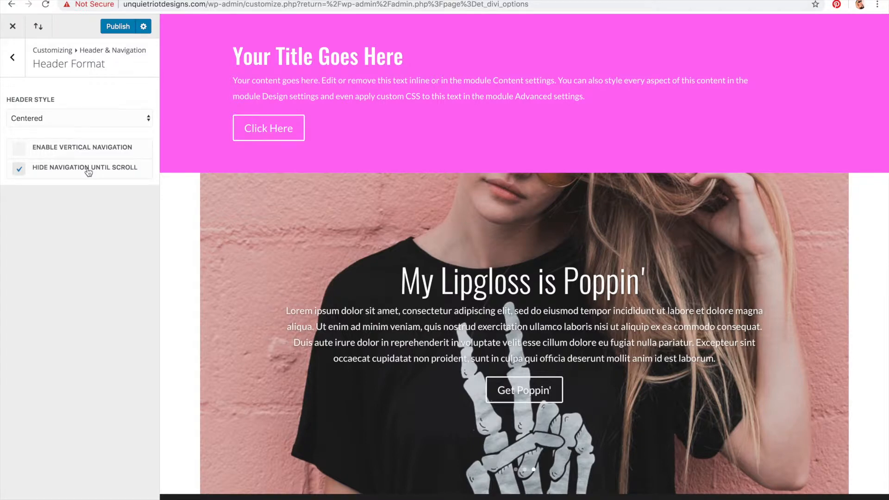
pyautogui.click(88, 171)
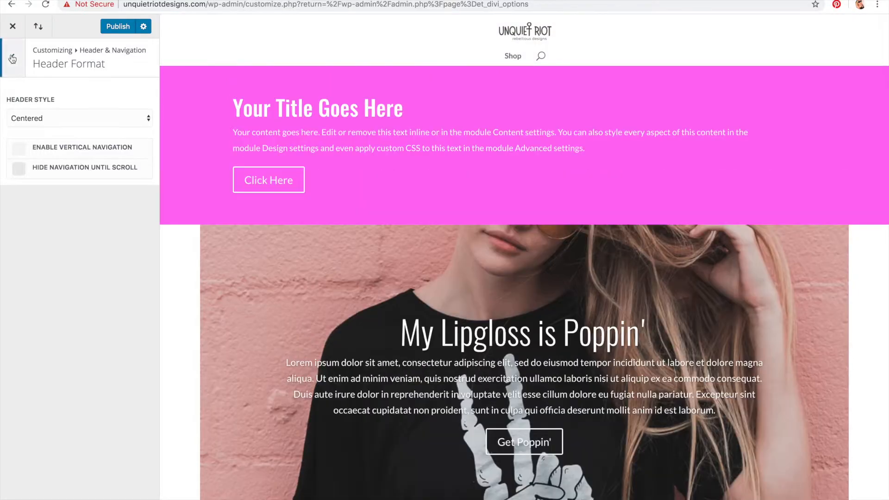
pyautogui.click(116, 28)
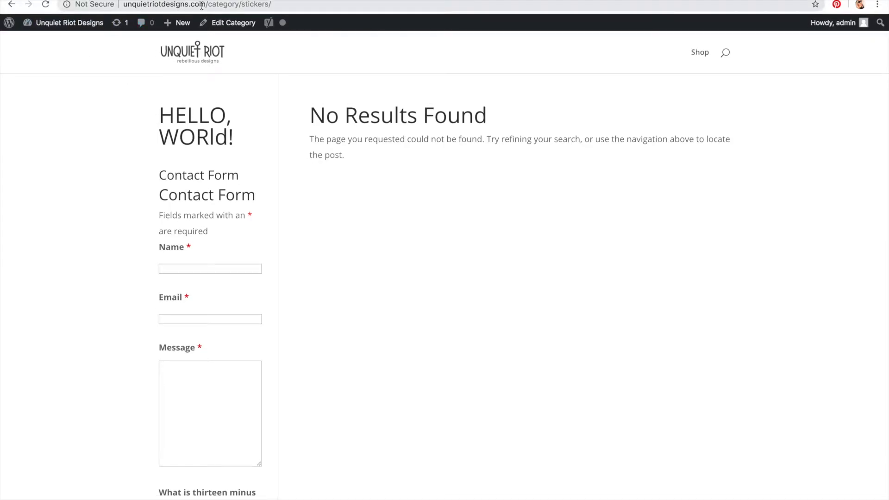
# Step: Examine the centered header on the live homepage
pyautogui.click(209, 52)
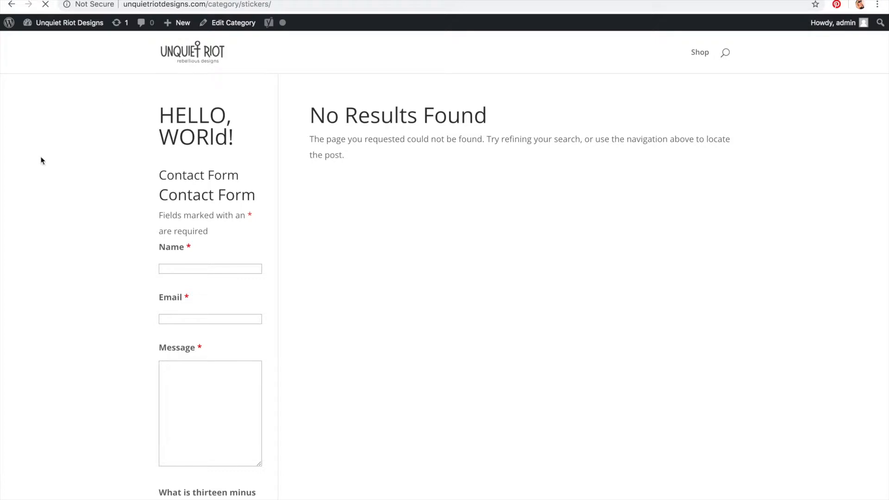
pyautogui.scroll(-3, 41, 161)
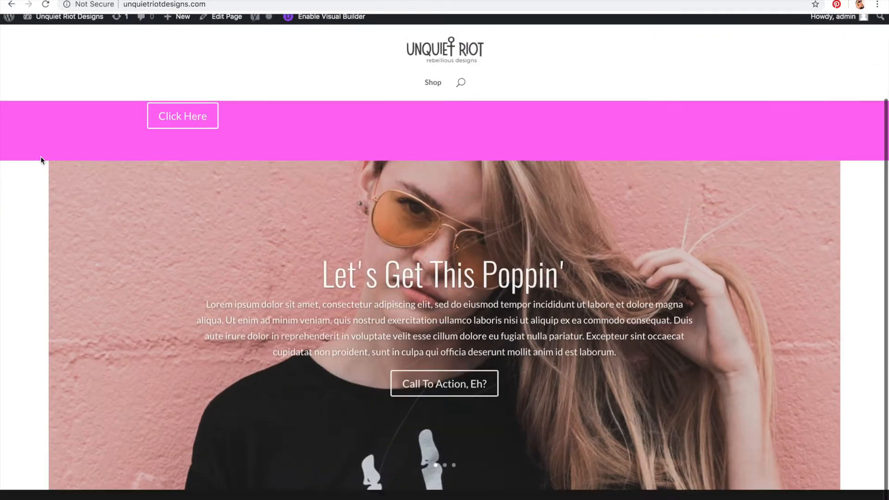
pyautogui.scroll(3, 41, 160)
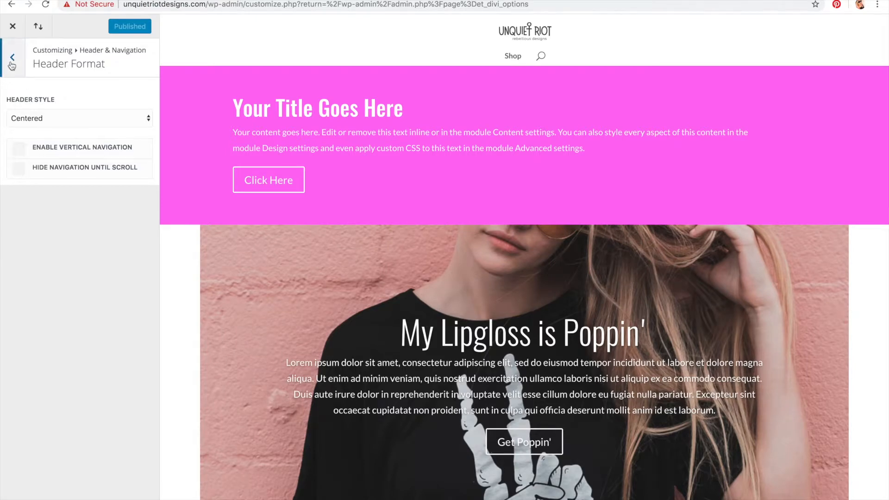
# Step: Open Primary Menu Bar settings, toggle Hide Logo Image off again, and enable Make Full Width
pyautogui.click(12, 60)
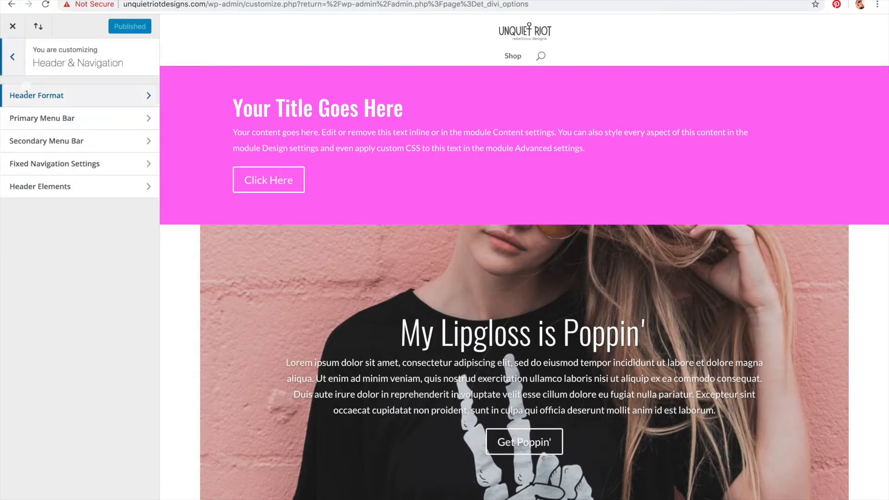
pyautogui.click(30, 116)
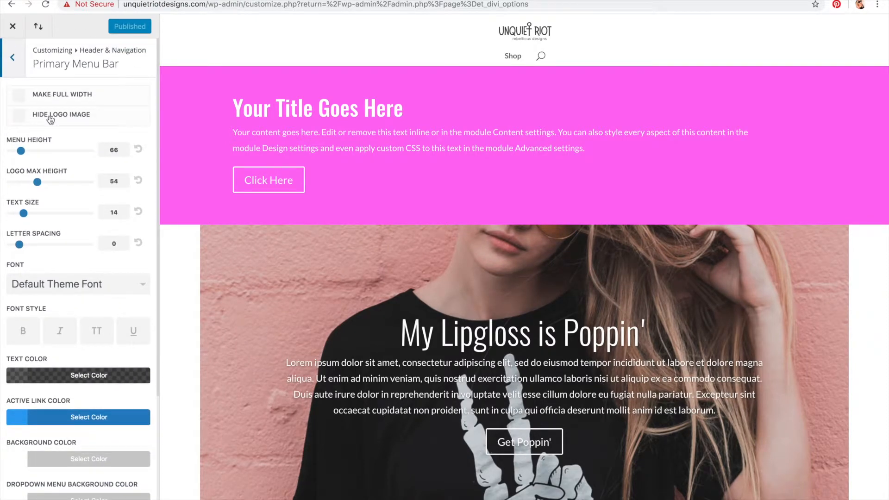
pyautogui.click(19, 115)
pyautogui.click(50, 119)
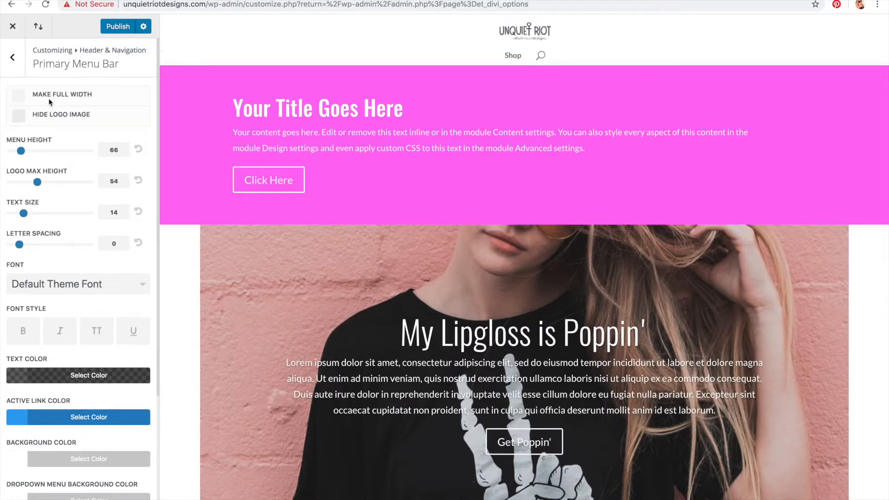
pyautogui.click(50, 95)
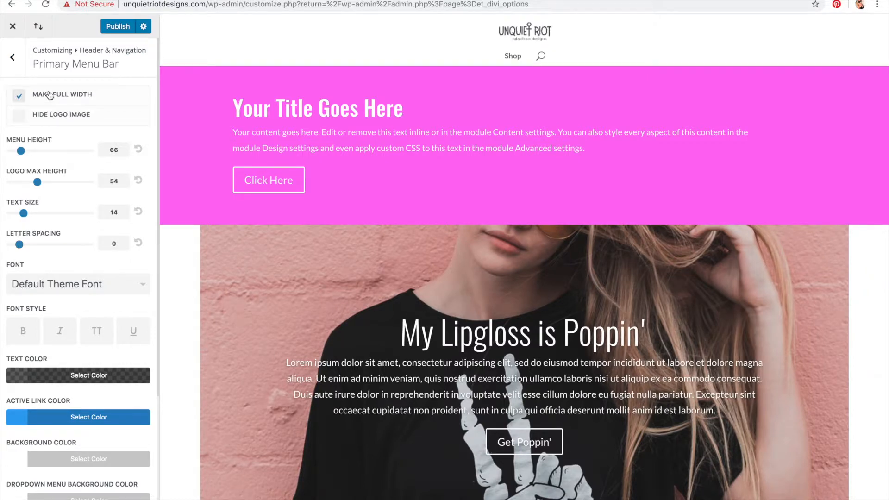
# Step: Set the primary menu height to 105, logo max height to 66, text size to 14 and letter spacing to 2
pyautogui.scroll(-1, 50, 94)
pyautogui.moveTo(24, 134); pyautogui.dragTo(34, 180)
pyautogui.scroll(-1, 28, 180)
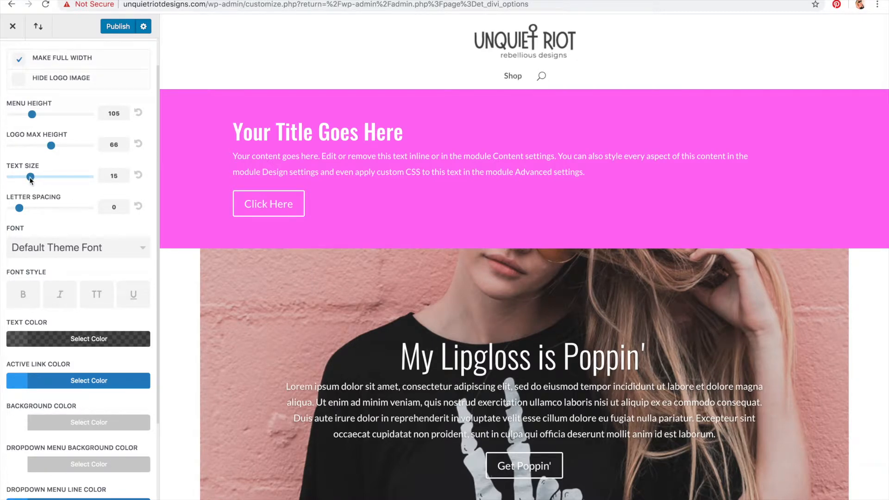
pyautogui.moveTo(29, 181); pyautogui.dragTo(27, 181)
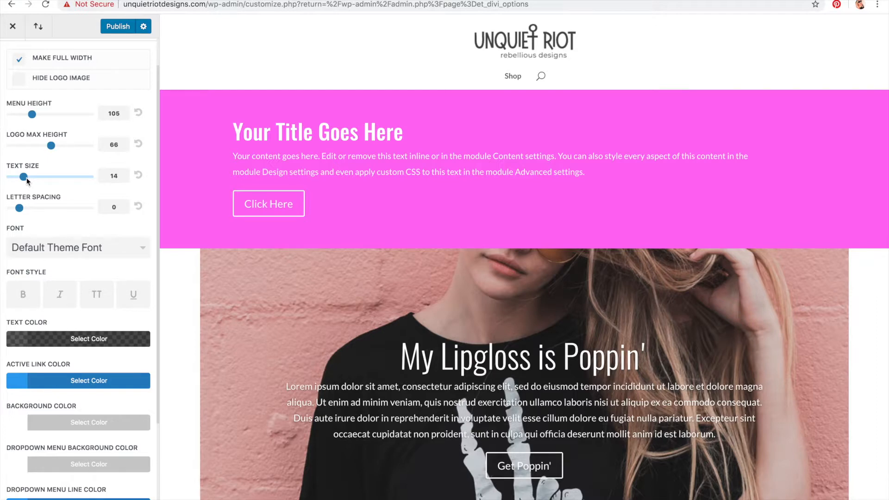
pyautogui.click(20, 209)
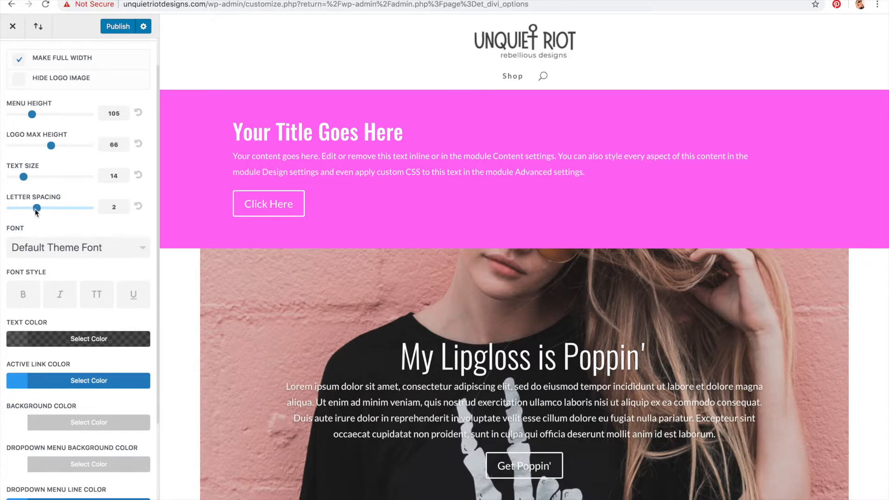
# Step: Set the primary menu font to Lato
pyautogui.scroll(-1, 34, 209)
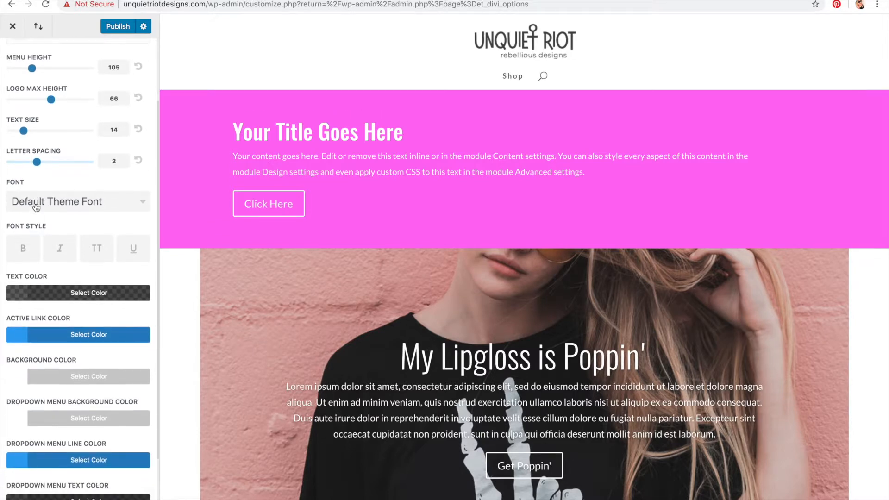
pyautogui.click(38, 202)
pyautogui.scroll(-6, 48, 259)
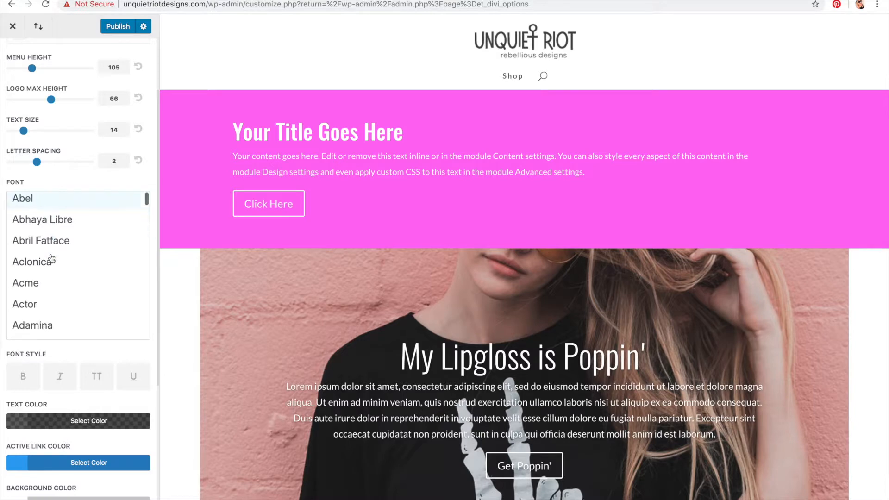
pyautogui.scroll(-20, 52, 258)
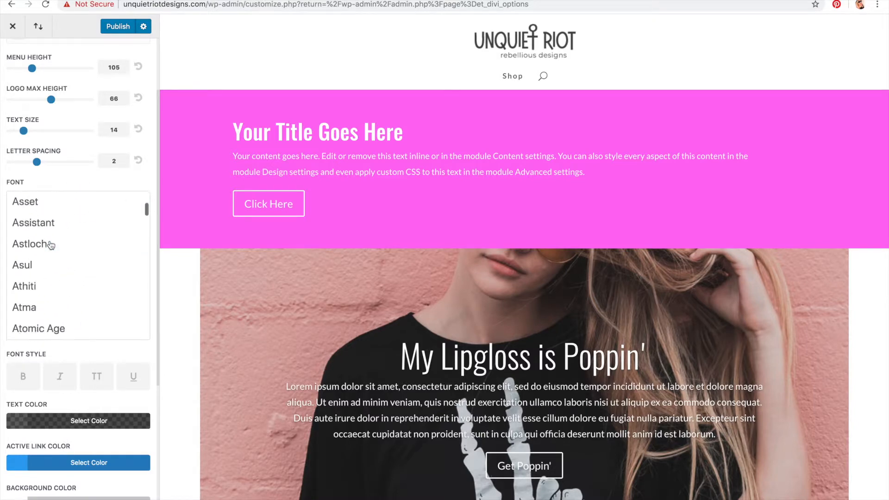
pyautogui.scroll(-20, 50, 245)
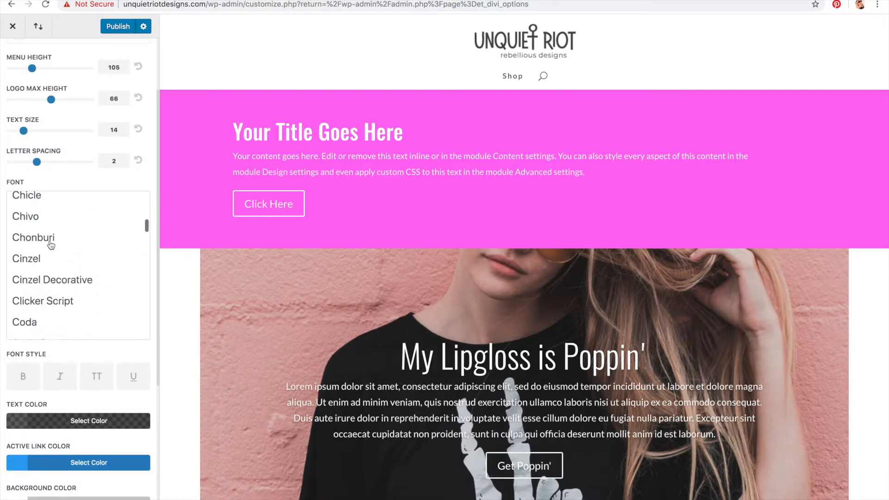
pyautogui.scroll(-20, 51, 245)
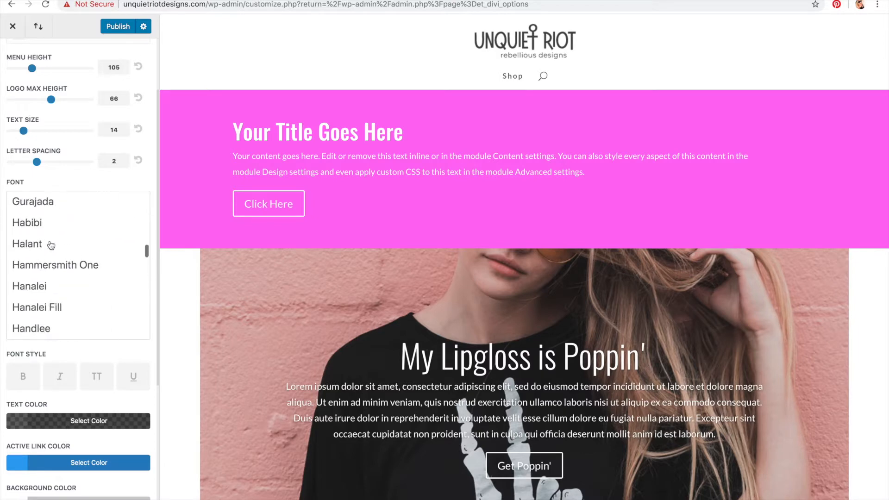
pyautogui.scroll(-20, 51, 245)
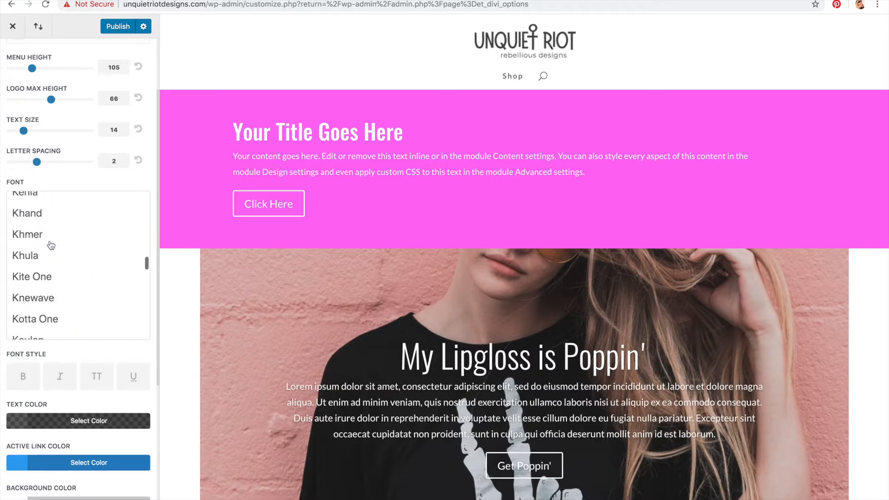
pyautogui.scroll(-3, 51, 245)
pyautogui.scroll(10, 51, 245)
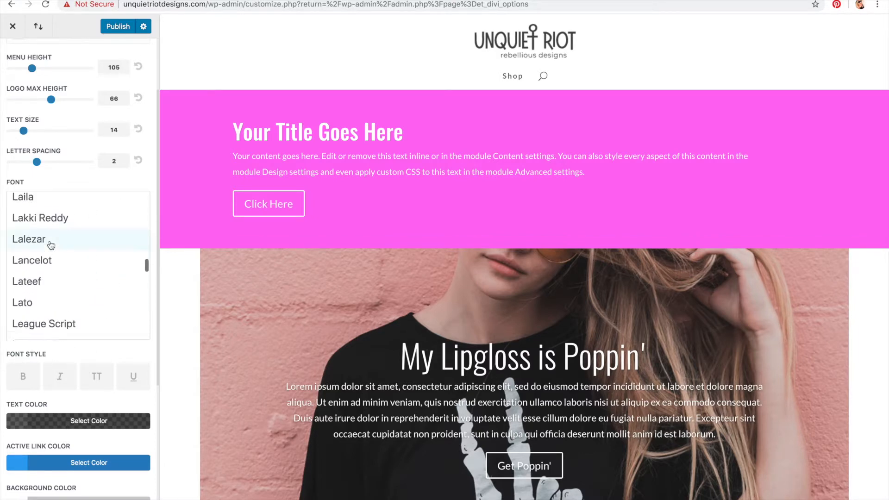
pyautogui.click(40, 281)
pyautogui.scroll(-2, 63, 205)
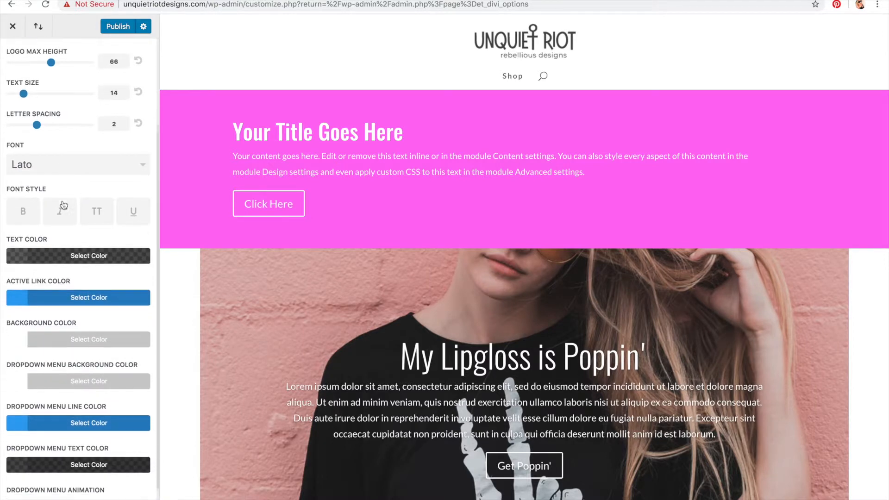
pyautogui.scroll(-1, 51, 248)
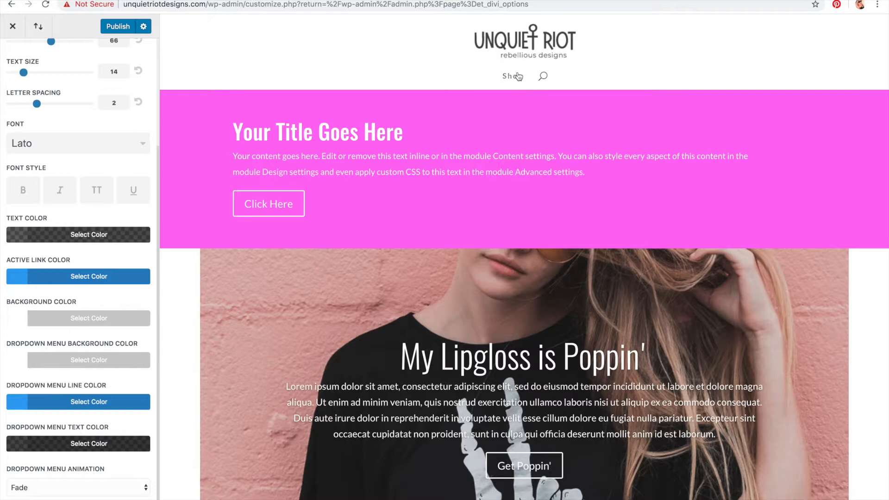
# Step: Set the primary menu active link color to a dark purple
pyautogui.moveTo(38, 262); pyautogui.dragTo(80, 263)
pyautogui.click(90, 278)
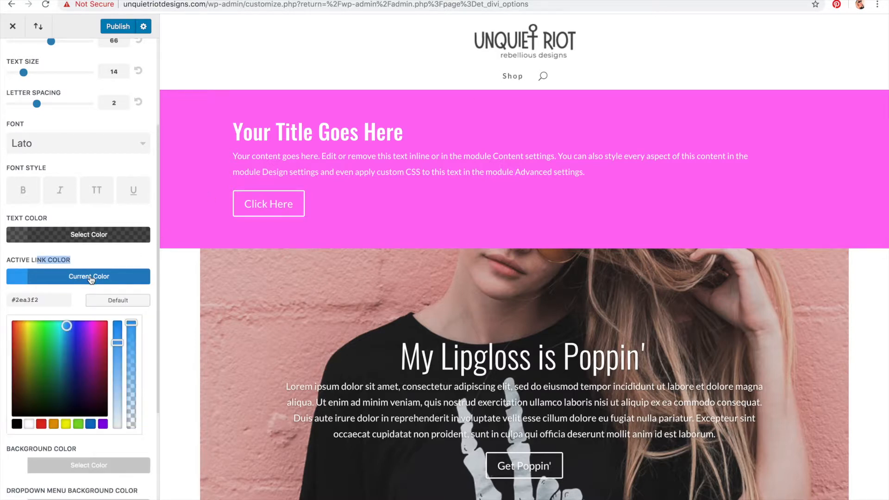
pyautogui.click(84, 339)
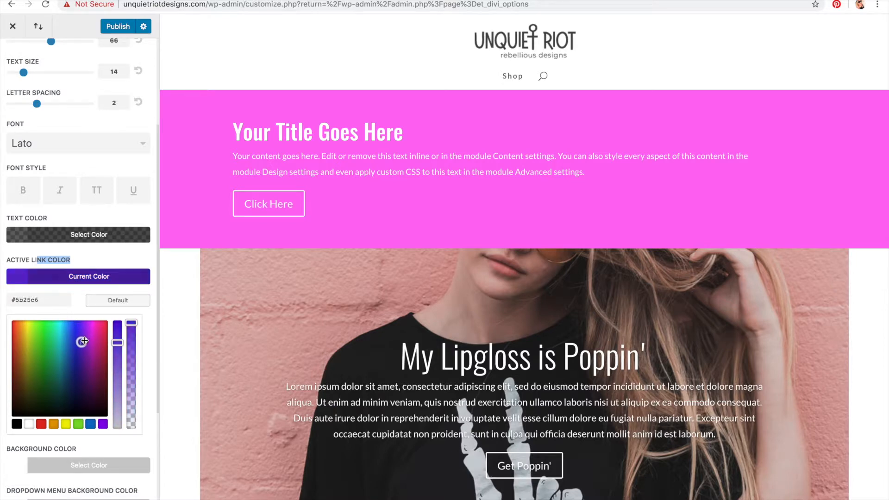
pyautogui.click(80, 346)
pyautogui.click(93, 278)
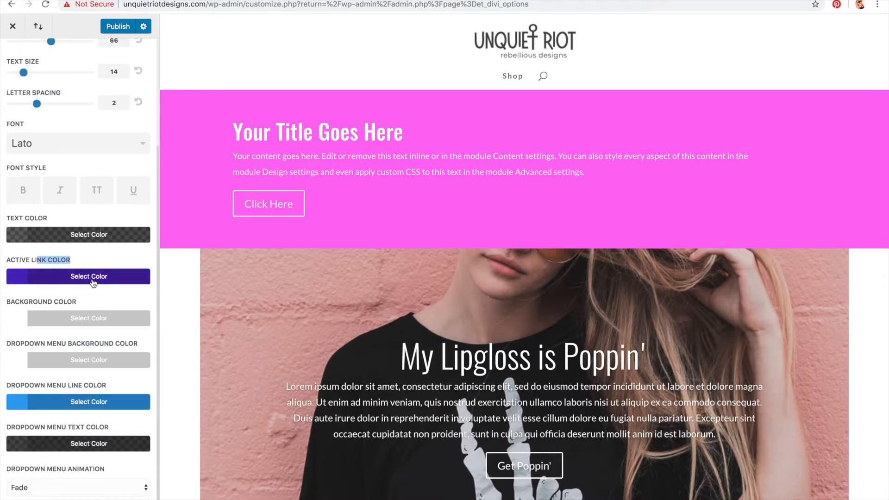
# Step: Try changing the primary menu bar background color
pyautogui.click(89, 319)
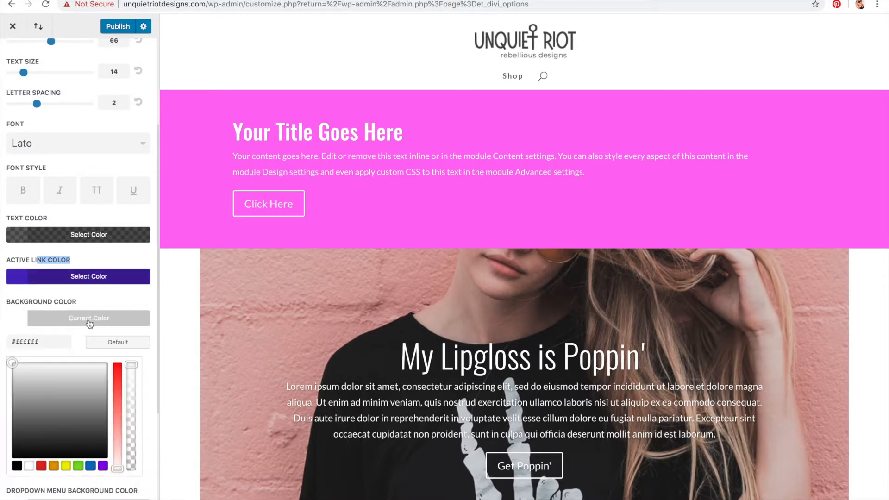
pyautogui.click(13, 396)
pyautogui.moveTo(5, 423); pyautogui.dragTo(3, 267)
pyautogui.click(89, 318)
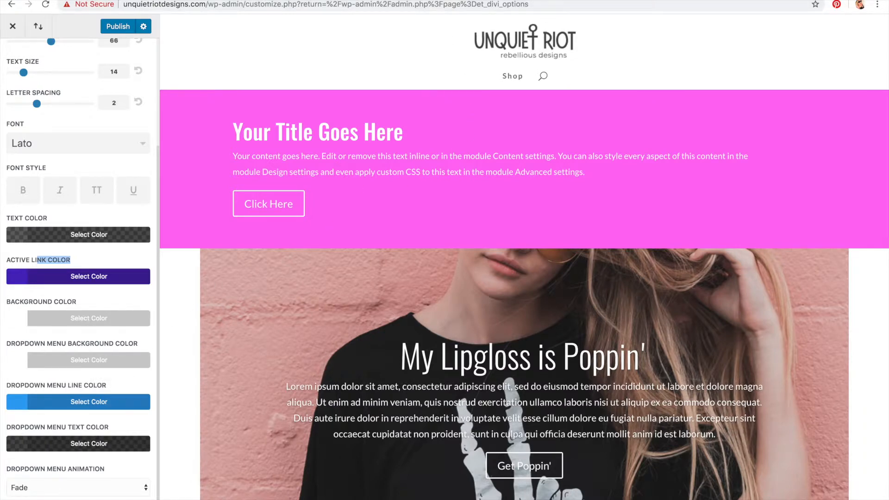
# Step: Open the instructor's portfolio website in a new browser tab
pyautogui.press('super+t')
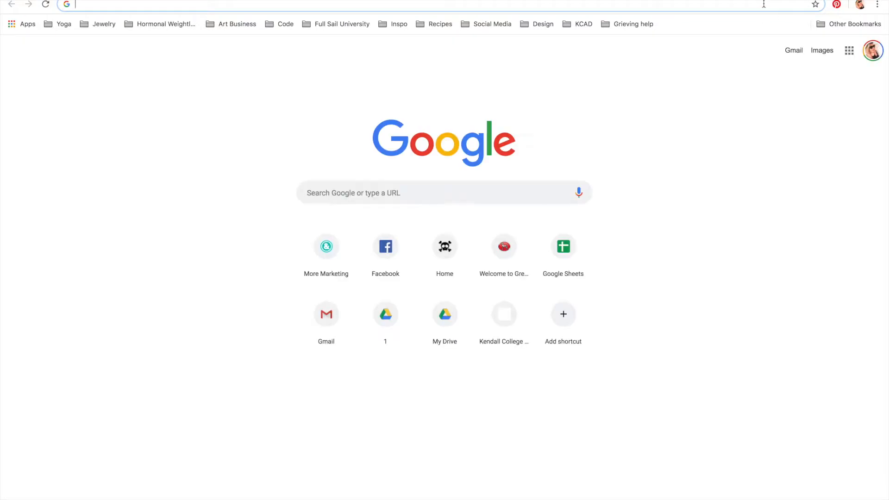
pyautogui.write('danileonarddesigns.com')
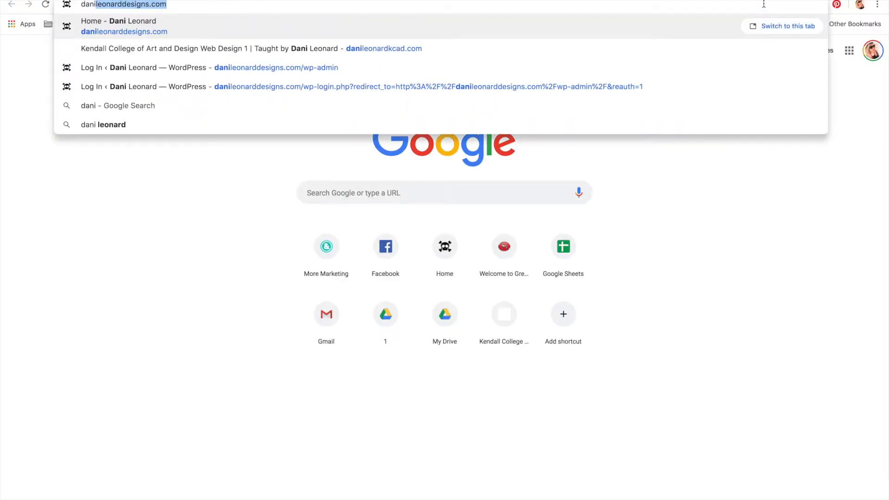
pyautogui.press('Down')
pyautogui.press('Return')
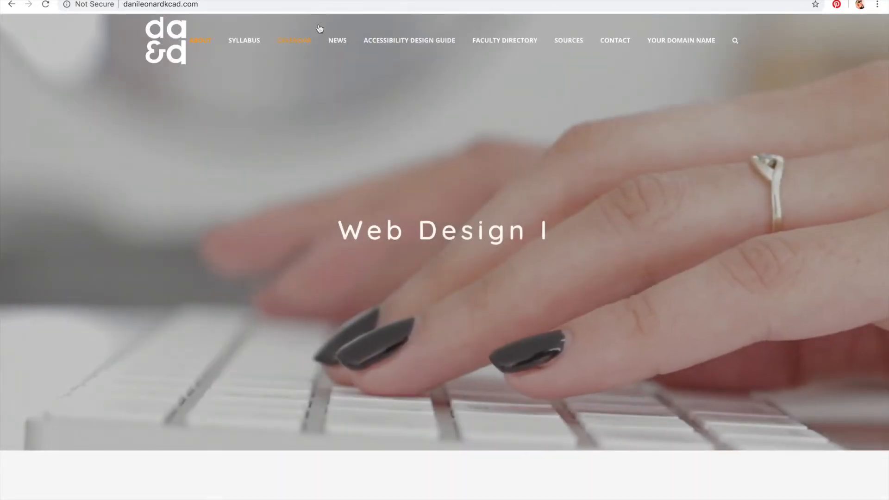
pyautogui.moveTo(338, 41)
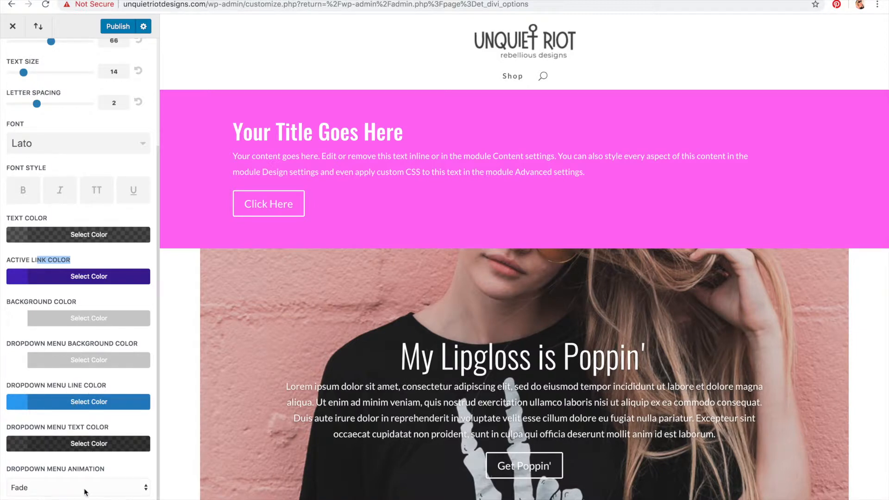
# Step: Publish the primary menu bar changes and return to the Header & Navigation sections
pyautogui.click(117, 26)
pyautogui.scroll(5, 79, 210)
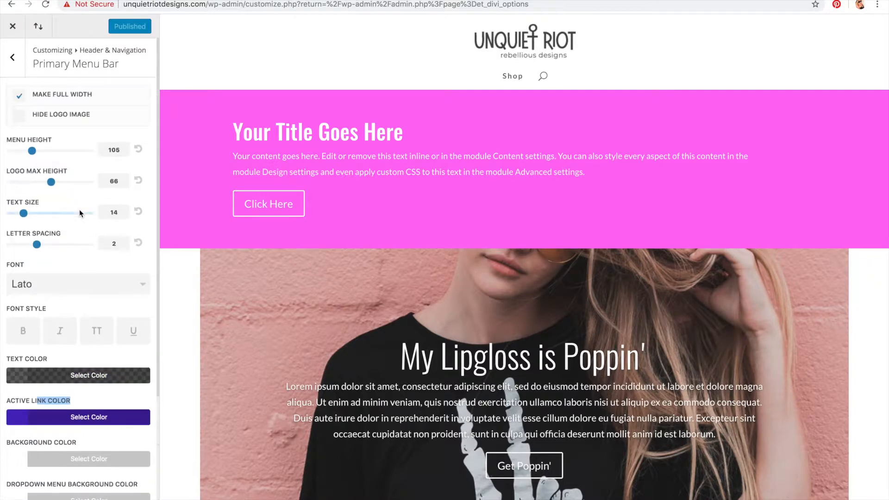
pyautogui.click(12, 57)
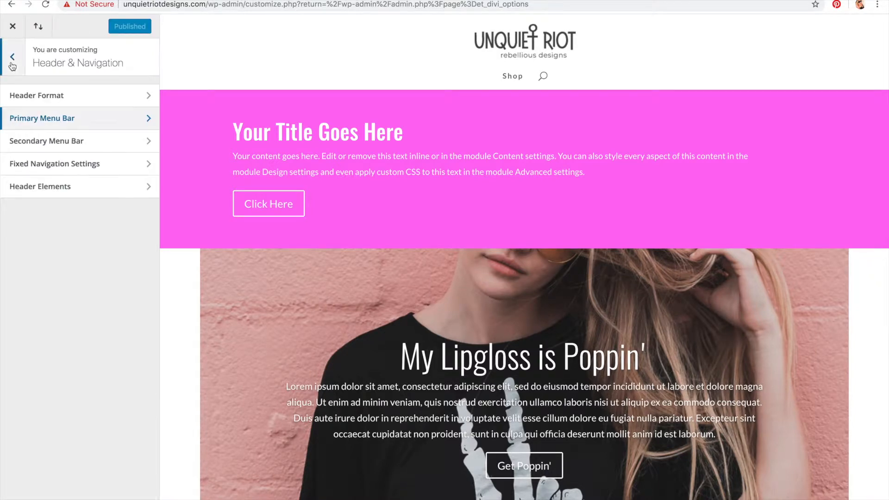
# Step: Review the secondary menu bar, then in Header Elements hide the search icon and show the social icons
pyautogui.click(40, 143)
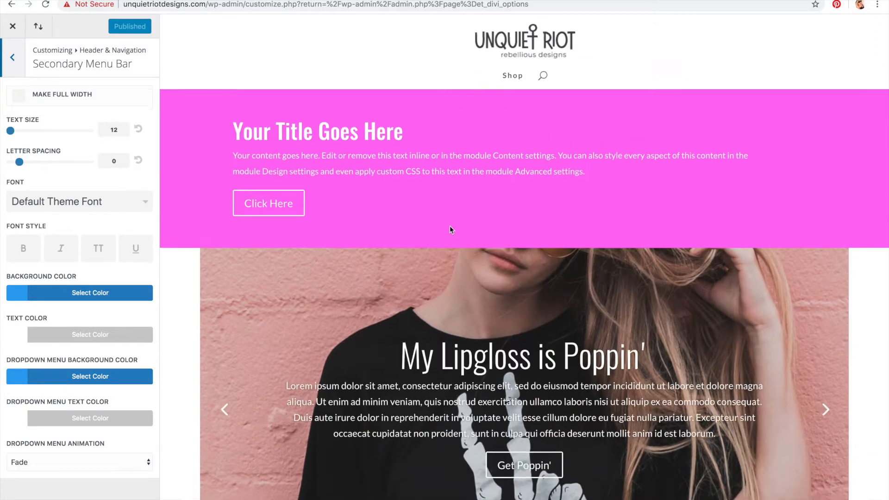
pyautogui.click(14, 70)
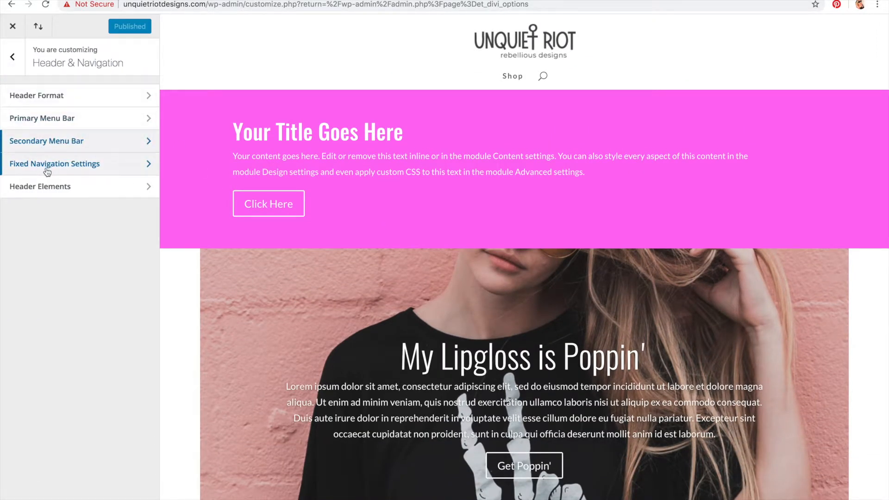
pyautogui.click(51, 187)
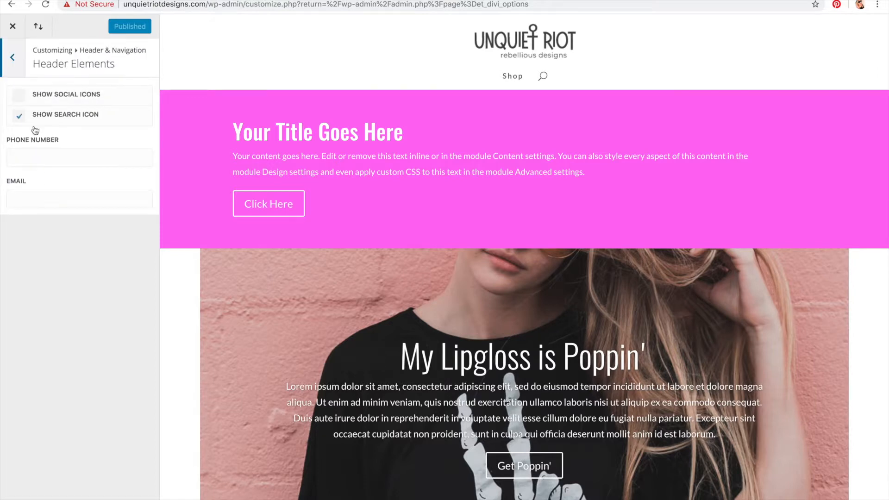
pyautogui.click(19, 117)
pyautogui.click(18, 117)
pyautogui.click(18, 117)
pyautogui.click(18, 117)
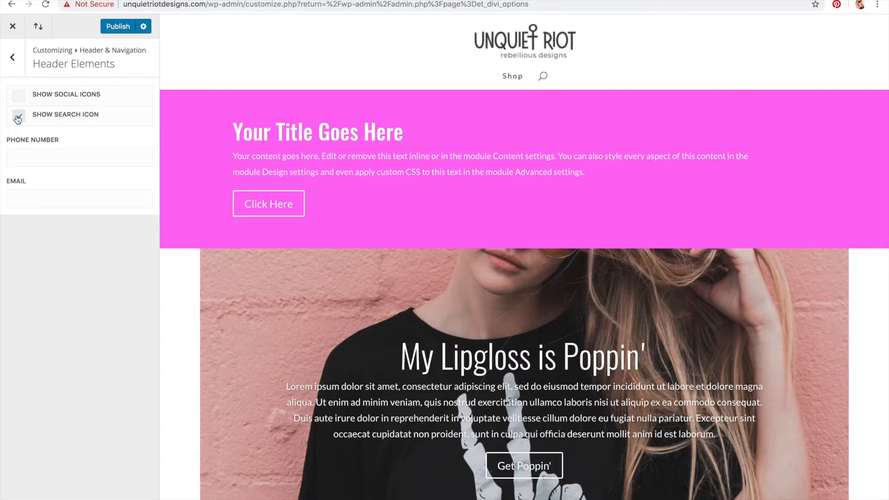
pyautogui.click(19, 117)
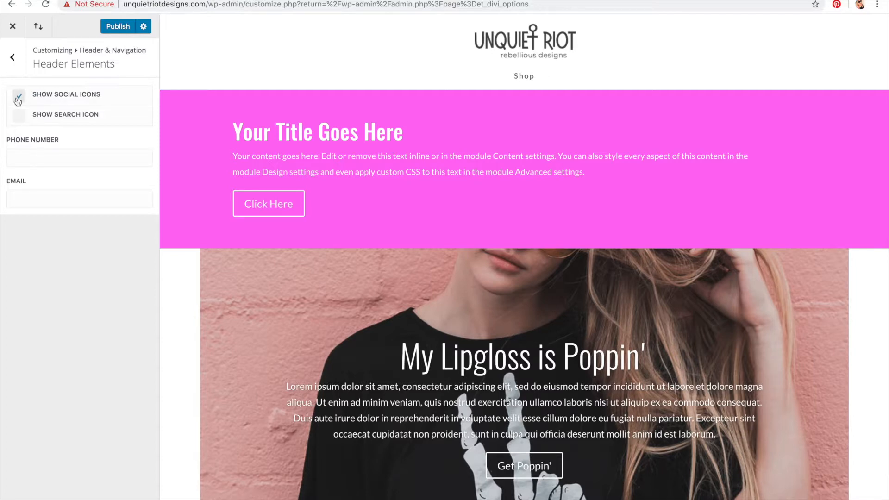
pyautogui.click(49, 157)
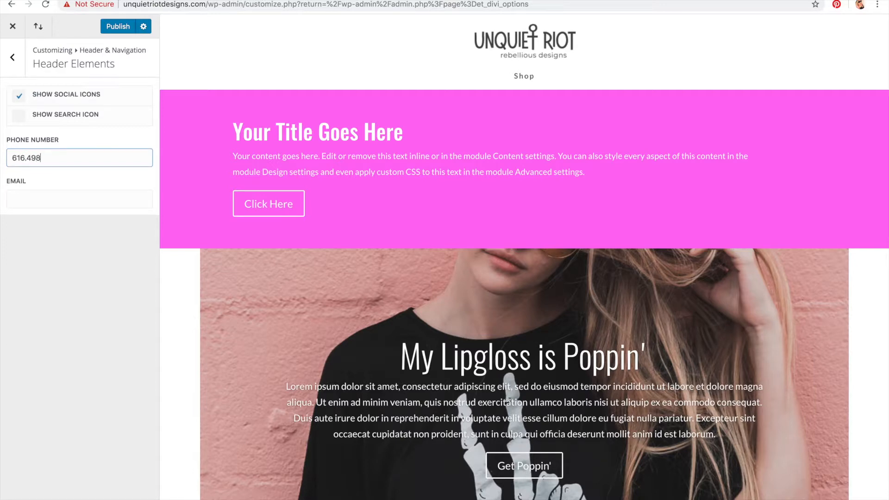
pyautogui.click(40, 202)
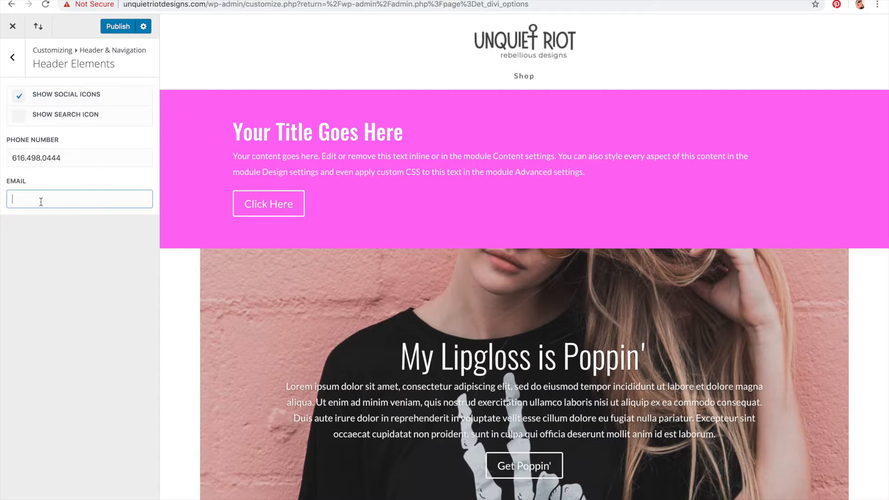
pyautogui.moveTo(70, 157); pyautogui.dragTo(1, 158)
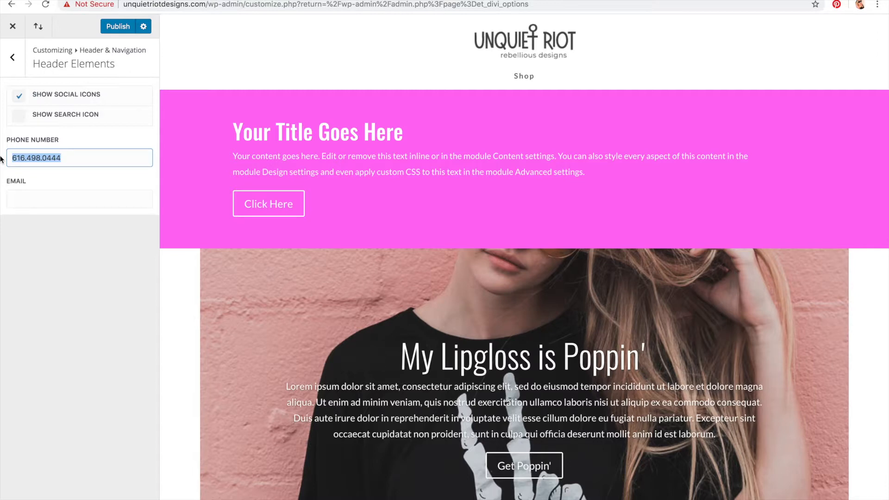
pyautogui.press('BackSpace')
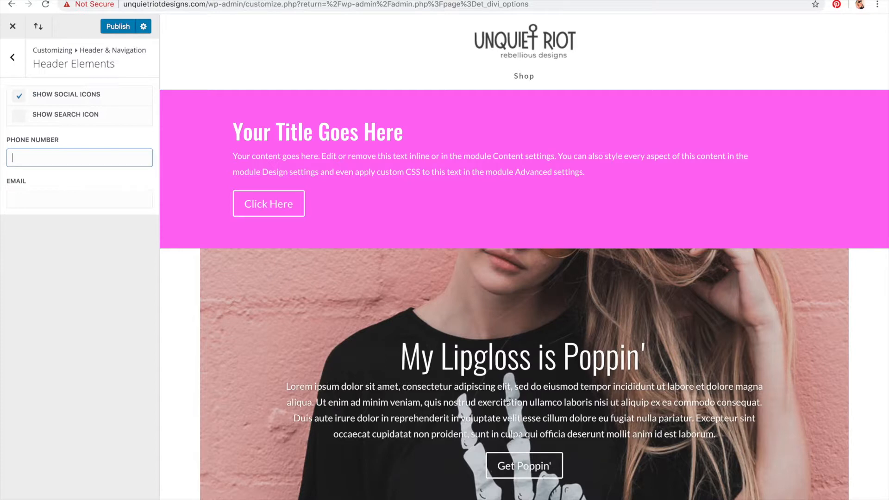
# Step: Publish the header element changes
pyautogui.click(118, 27)
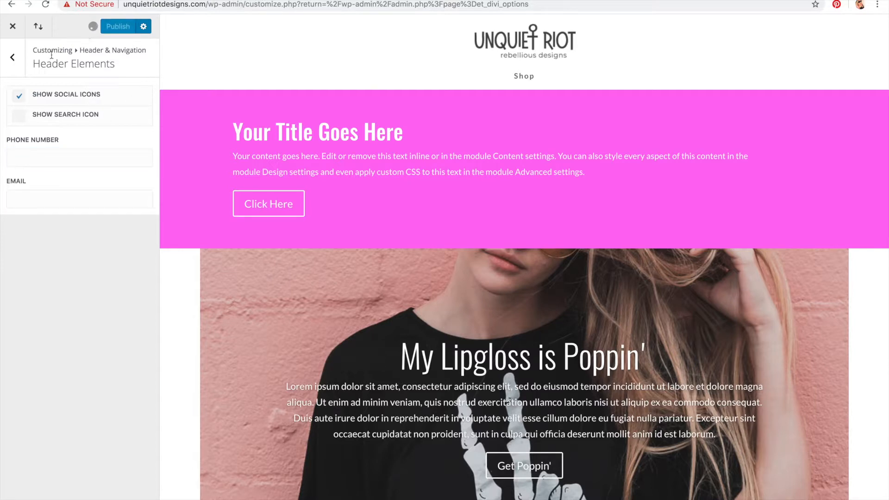
pyautogui.click(18, 64)
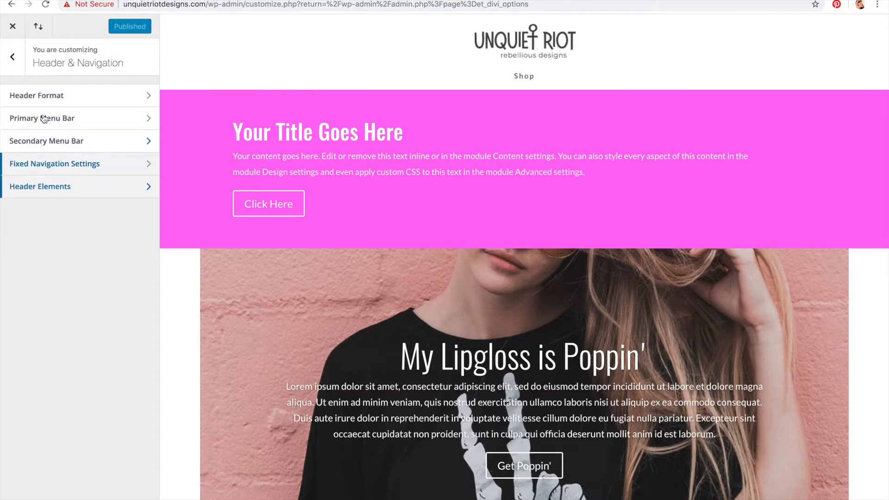
pyautogui.click(17, 66)
# Step: Set the footer layout to a single full-width column with a dark grey footer background color
pyautogui.click(38, 186)
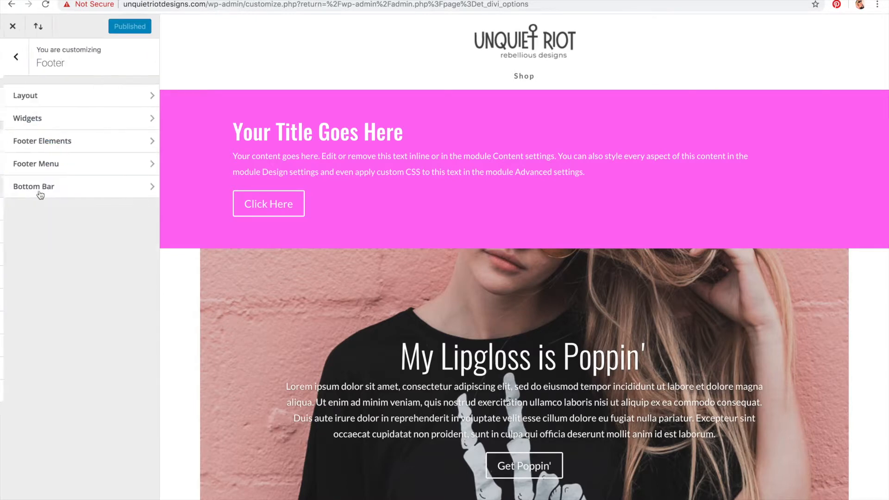
pyautogui.scroll(-3, 476, 129)
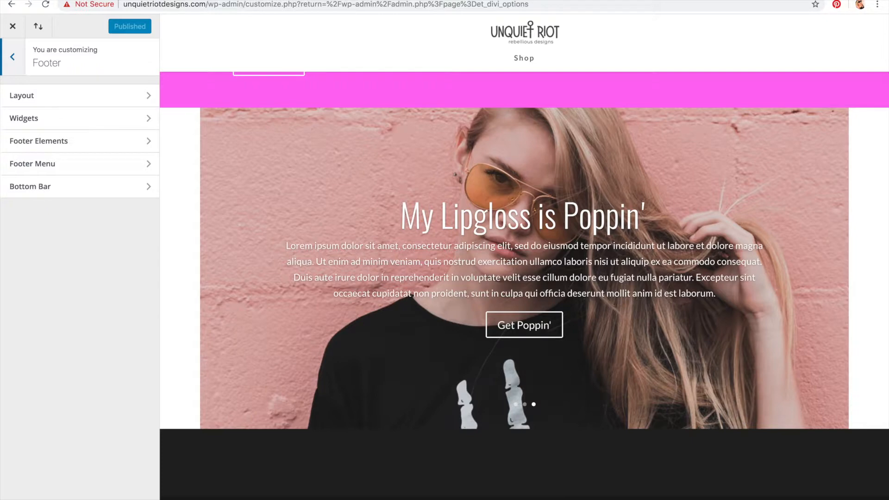
pyautogui.click(106, 96)
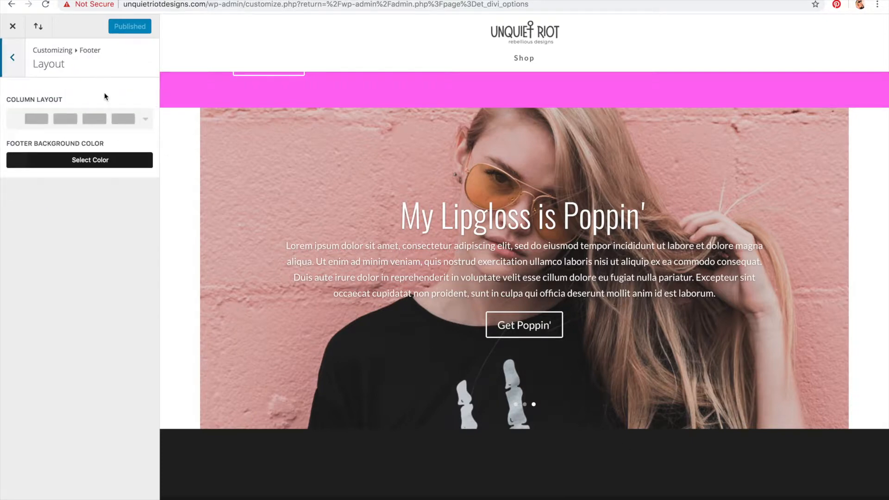
pyautogui.click(88, 119)
pyautogui.click(91, 140)
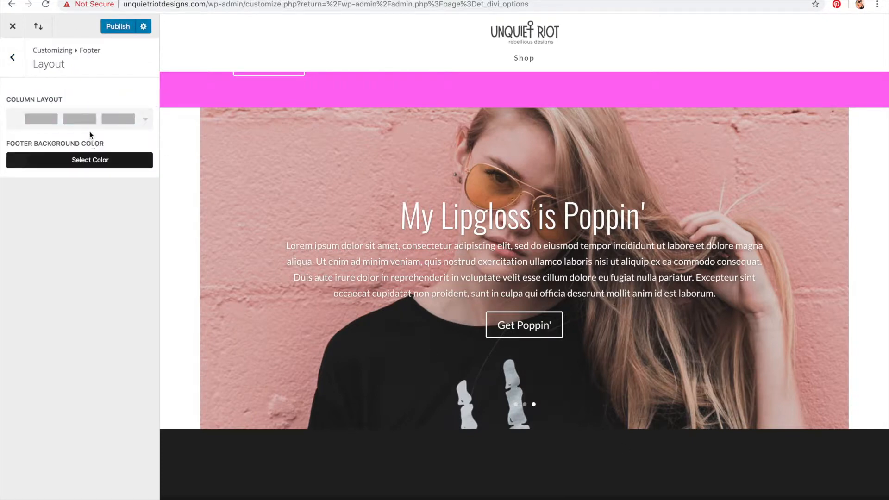
pyautogui.click(90, 124)
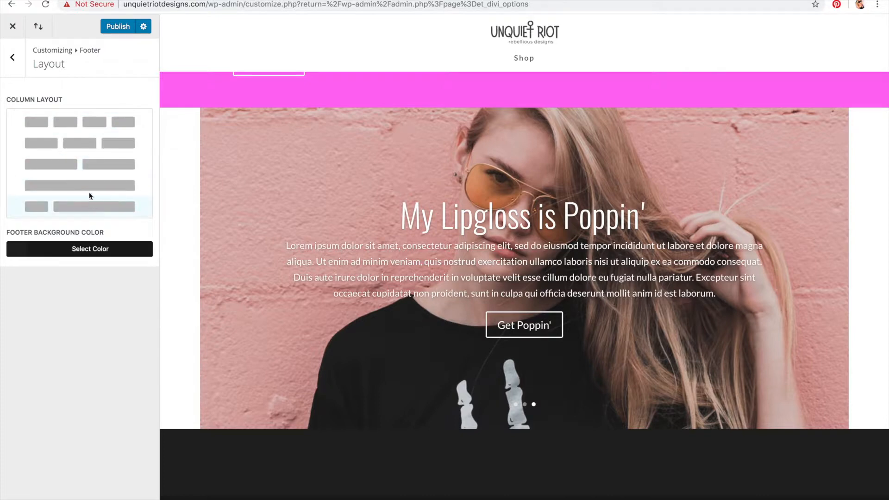
pyautogui.click(89, 195)
pyautogui.click(88, 159)
pyautogui.moveTo(77, 230); pyautogui.dragTo(7, 284)
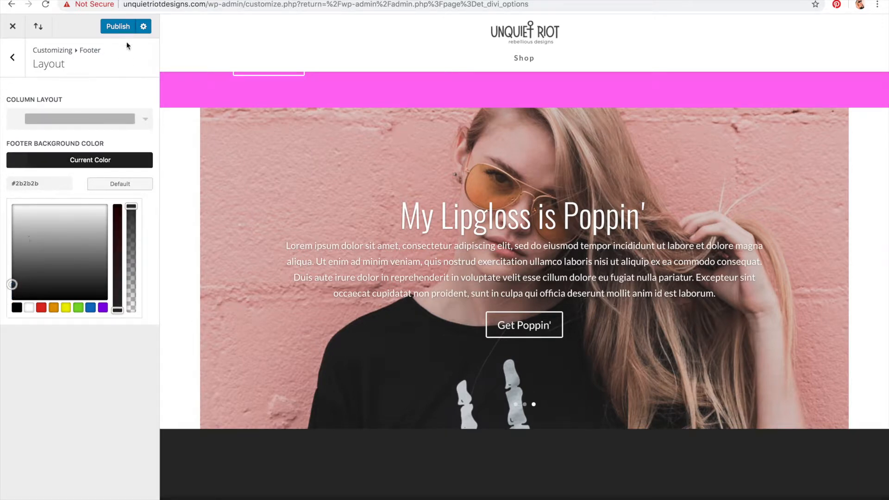
pyautogui.click(65, 70)
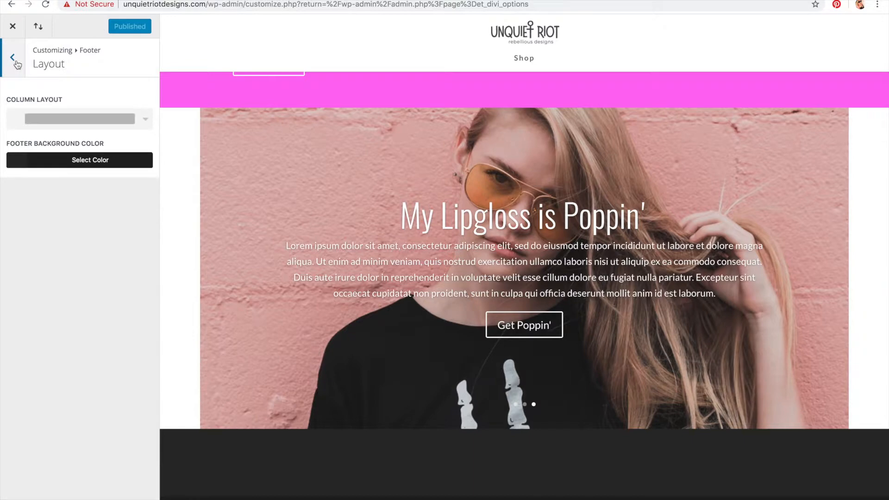
# Step: Open the footer widget settings and clear the widget header color back to its default
pyautogui.click(17, 62)
pyautogui.click(44, 117)
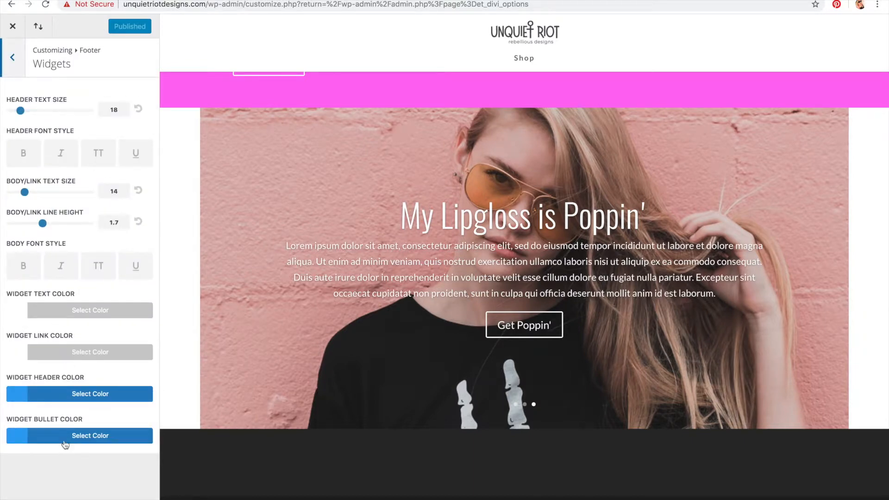
pyautogui.click(59, 394)
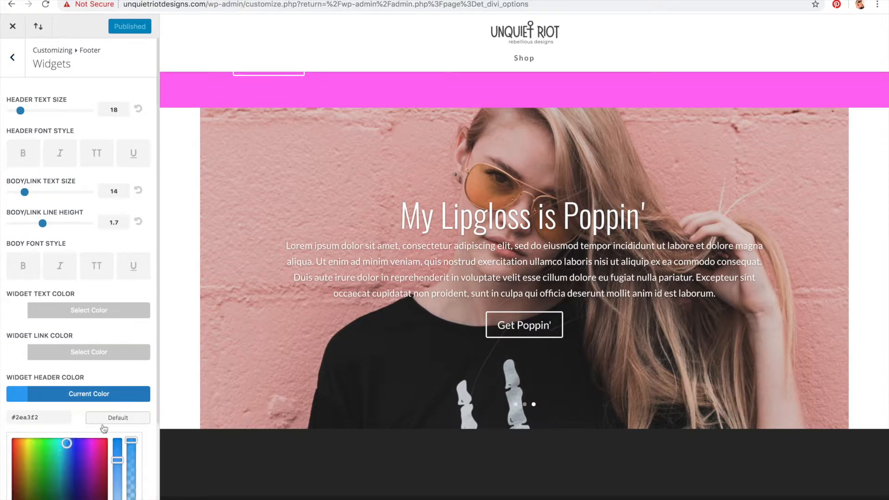
pyautogui.scroll(-4, 104, 429)
pyautogui.moveTo(66, 346); pyautogui.dragTo(11, 334)
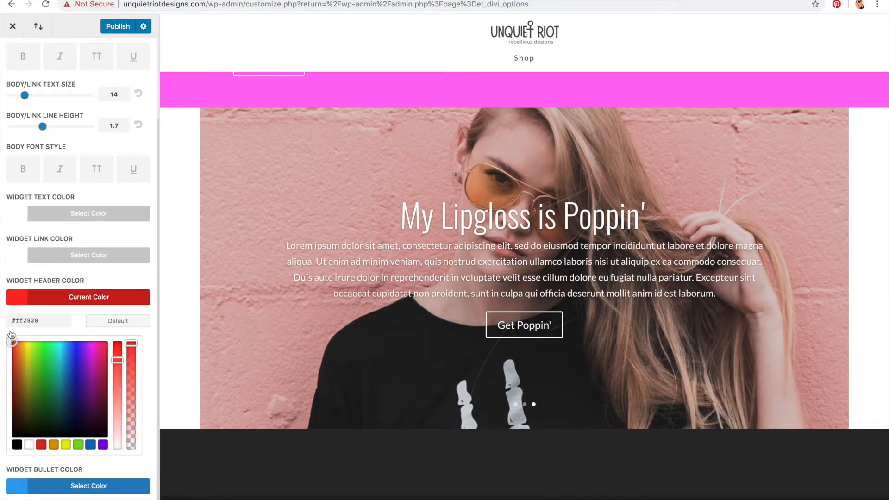
pyautogui.moveTo(117, 359); pyautogui.dragTo(90, 496)
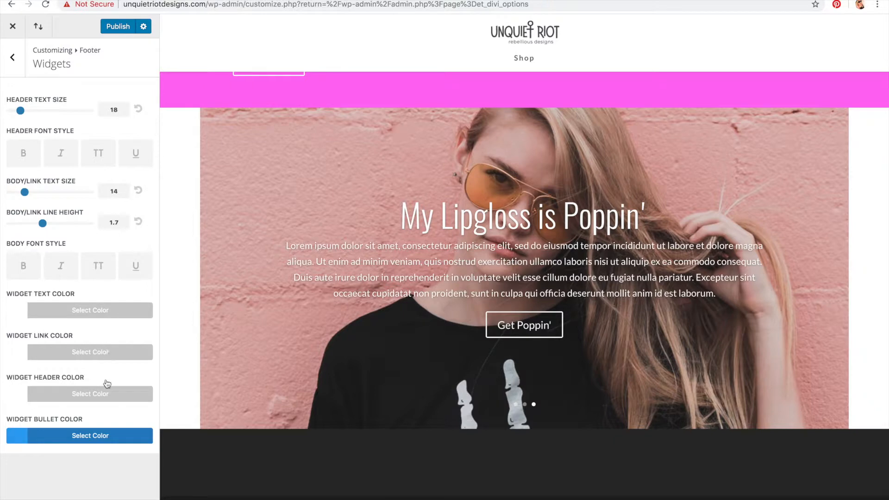
pyautogui.click(106, 394)
pyautogui.scroll(-3, 37, 412)
pyautogui.click(109, 300)
# Step: Set the footer widget bullet color to black and publish the changes
pyautogui.click(81, 439)
pyautogui.scroll(-3, 51, 416)
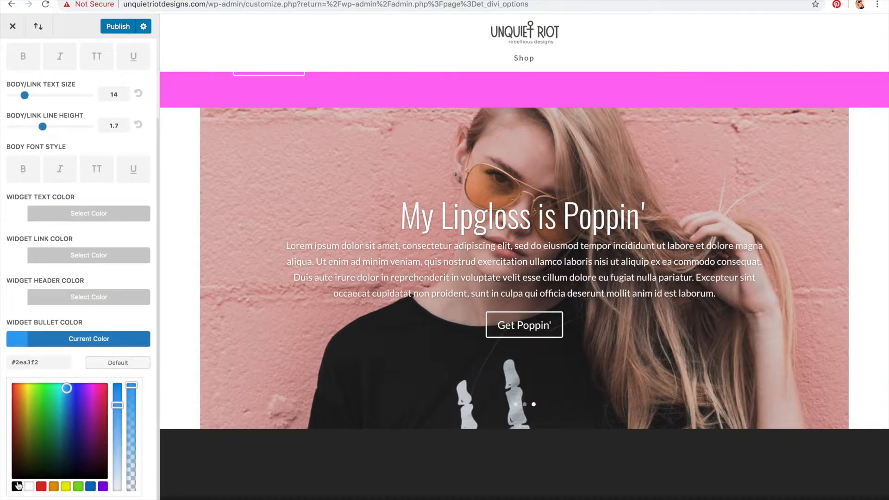
pyautogui.click(16, 487)
pyautogui.click(78, 431)
pyautogui.click(4, 454)
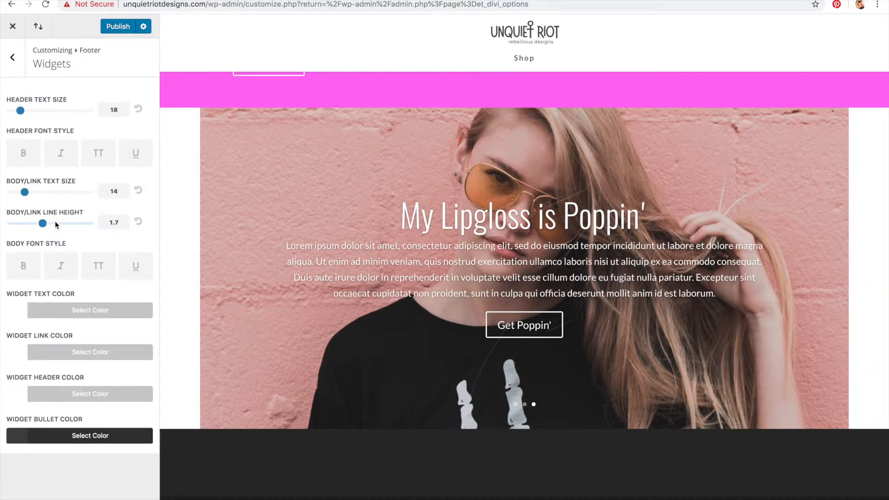
pyautogui.click(114, 29)
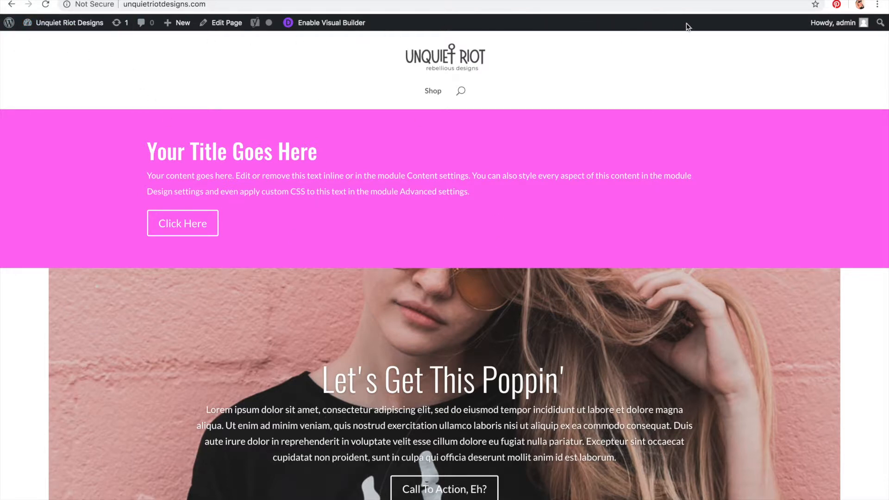
# Step: Open the Widgets page from the dashboard and collapse the Sidebar widget area
pyautogui.moveTo(57, 29)
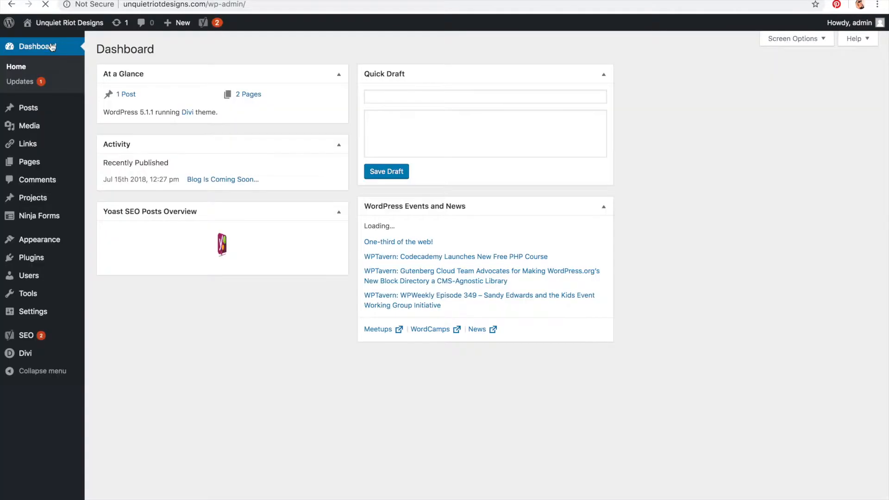
pyautogui.moveTo(46, 240)
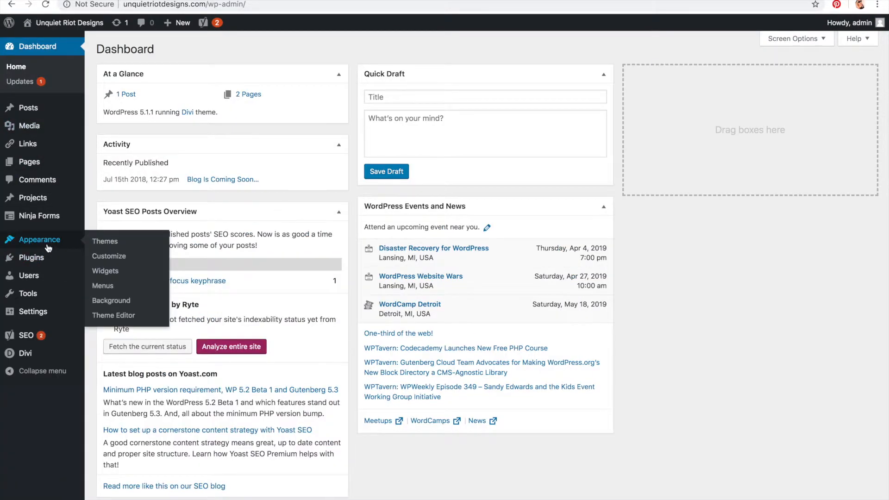
pyautogui.click(108, 272)
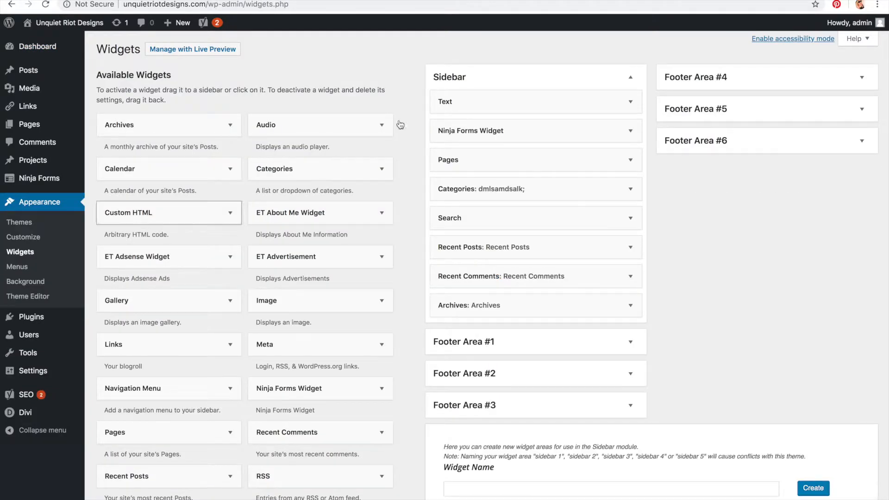
pyautogui.click(632, 76)
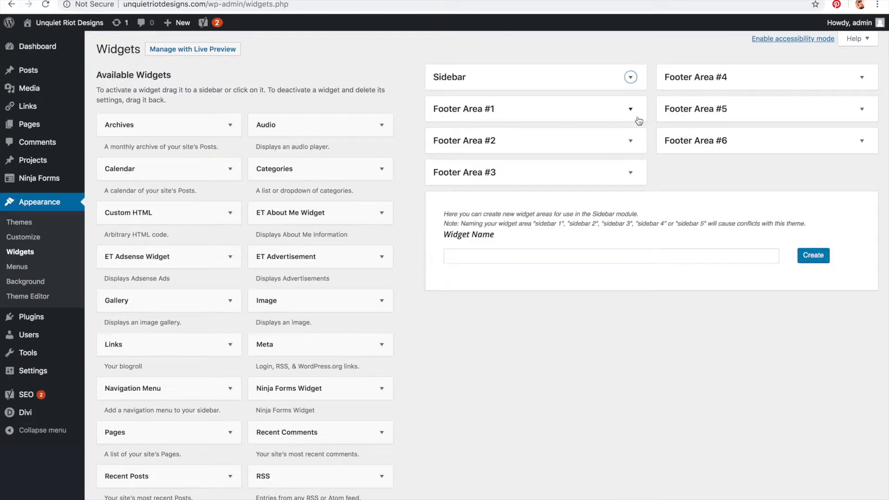
# Step: Expand Footer Area #1 and add a Custom HTML widget to it
pyautogui.click(639, 120)
pyautogui.scroll(-1, 327, 126)
pyautogui.scroll(1, 326, 126)
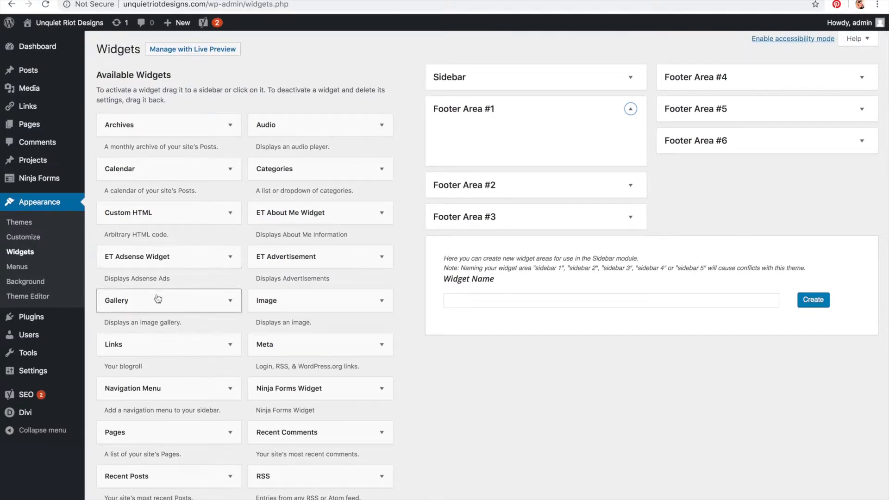
pyautogui.scroll(-5, 156, 215)
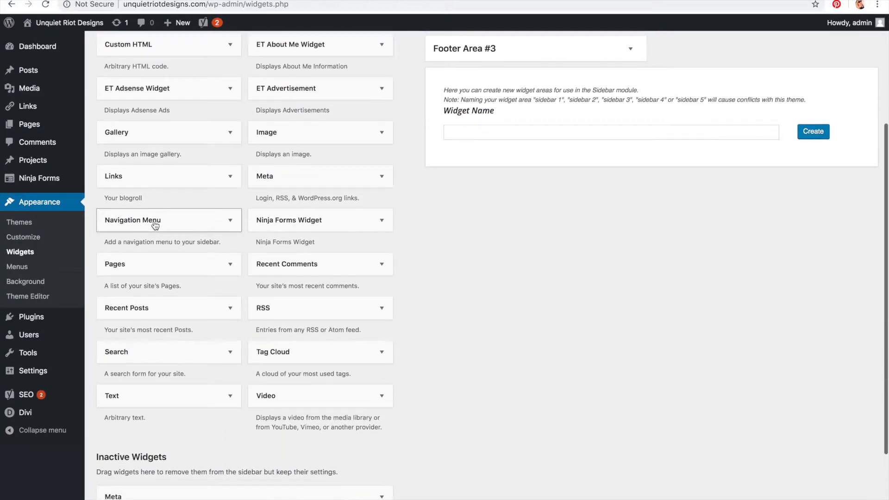
pyautogui.scroll(5, 165, 407)
pyautogui.moveTo(173, 213); pyautogui.dragTo(458, 173)
pyautogui.moveTo(510, 211); pyautogui.dragTo(513, 129)
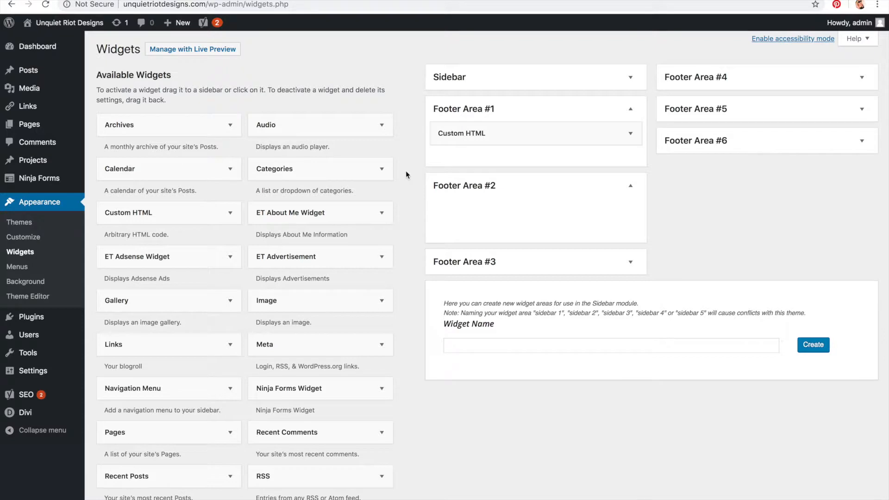
pyautogui.moveTo(329, 168)
pyautogui.mouseDown()
pyautogui.moveTo(602, 153)
pyautogui.moveTo(352, 162)
pyautogui.moveTo(339, 171)
pyautogui.mouseUp()
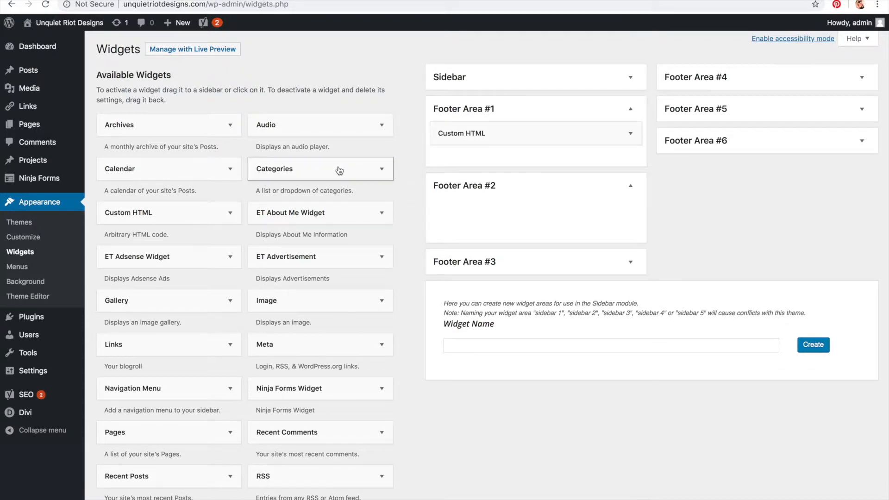
# Step: Enter an h1 heading reading "Hello, World!" as the Custom HTML widget's content and save it
pyautogui.click(630, 133)
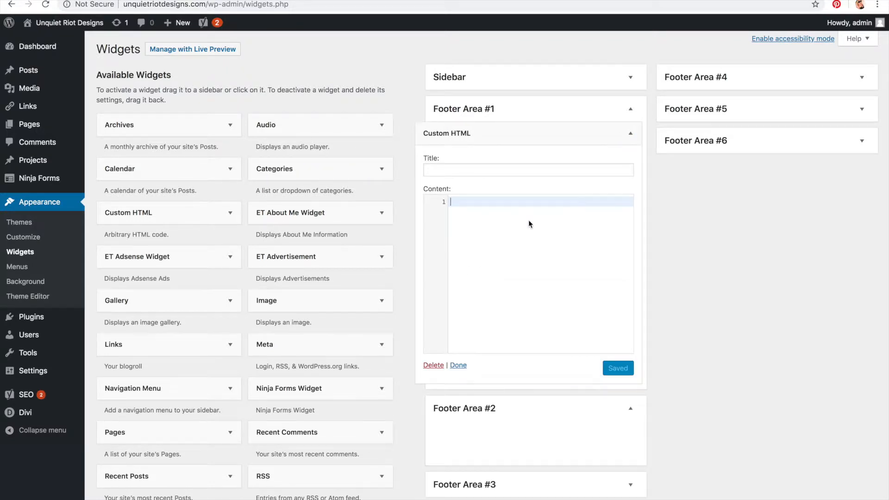
pyautogui.write('<h1>')
pyautogui.press('Return')
pyautogui.write(',/')
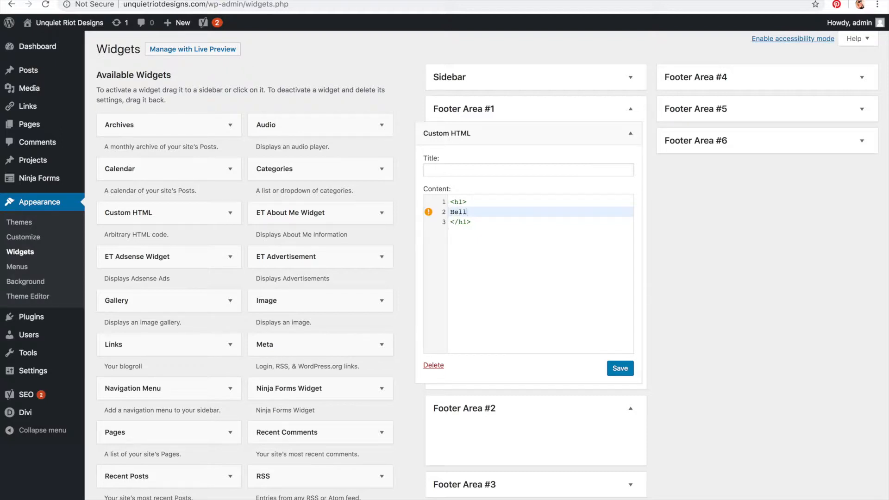
pyautogui.click(607, 371)
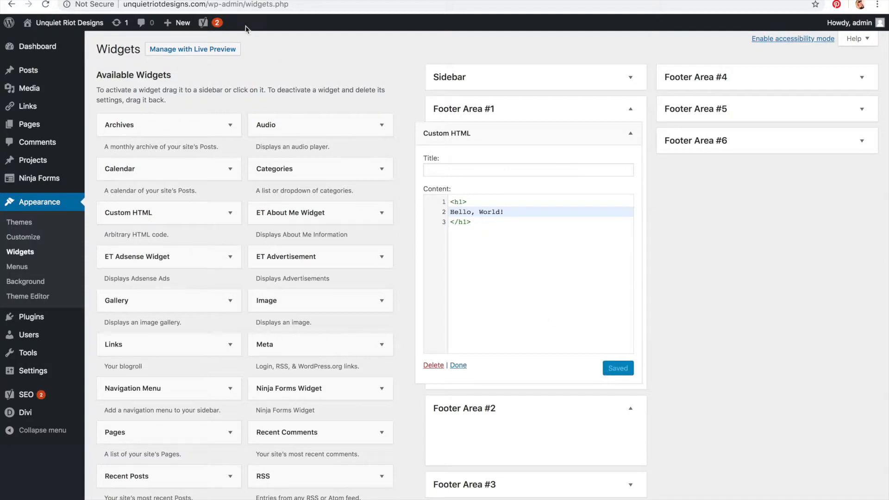
# Step: Open the live site and scroll to check the heading in the footer
pyautogui.click(88, 42)
pyautogui.click(204, 4)
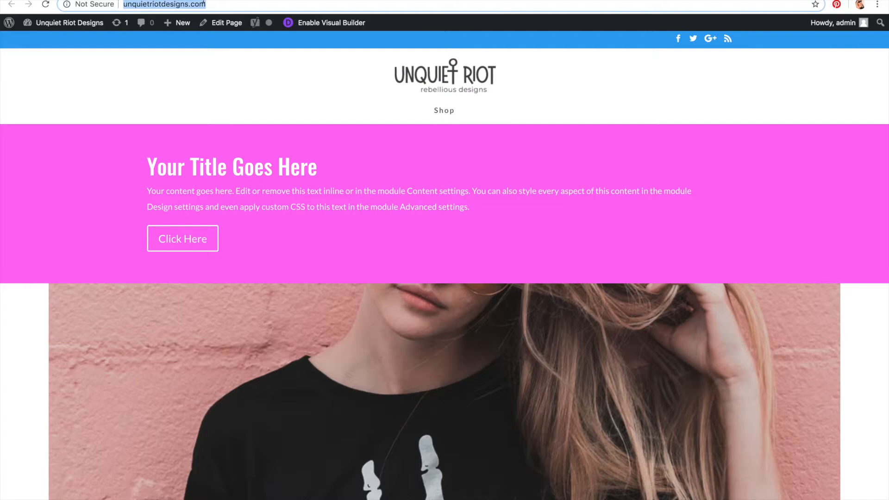
pyautogui.click(655, 40)
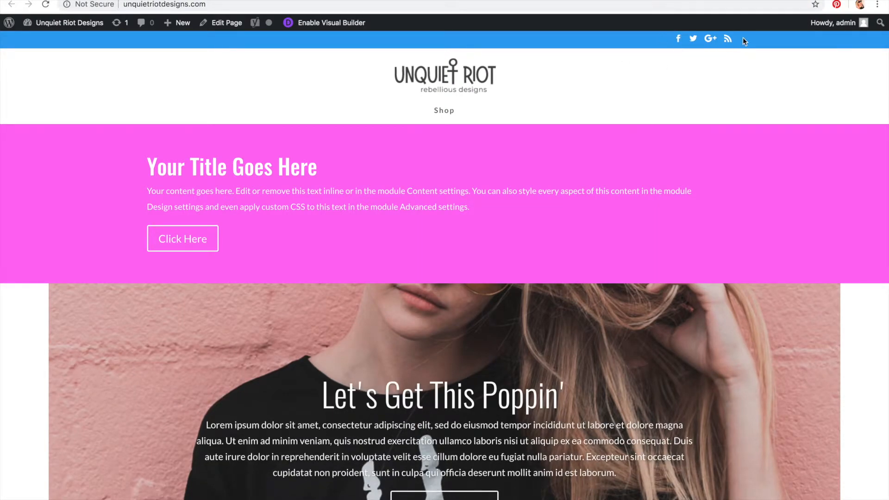
pyautogui.scroll(-4, 598, 74)
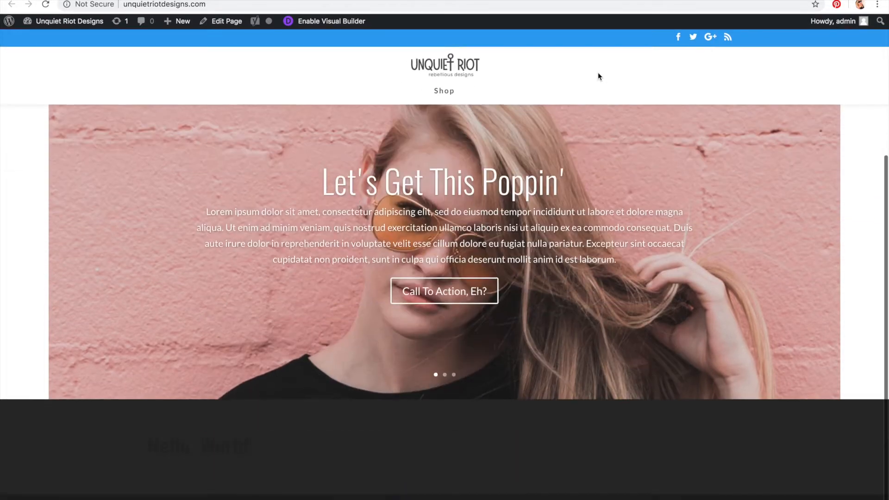
pyautogui.scroll(5, 598, 74)
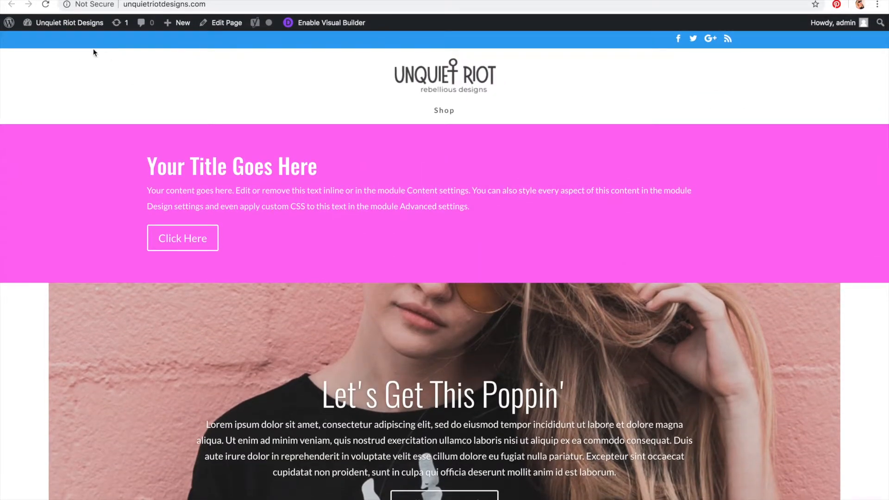
pyautogui.scroll(-4, 197, 154)
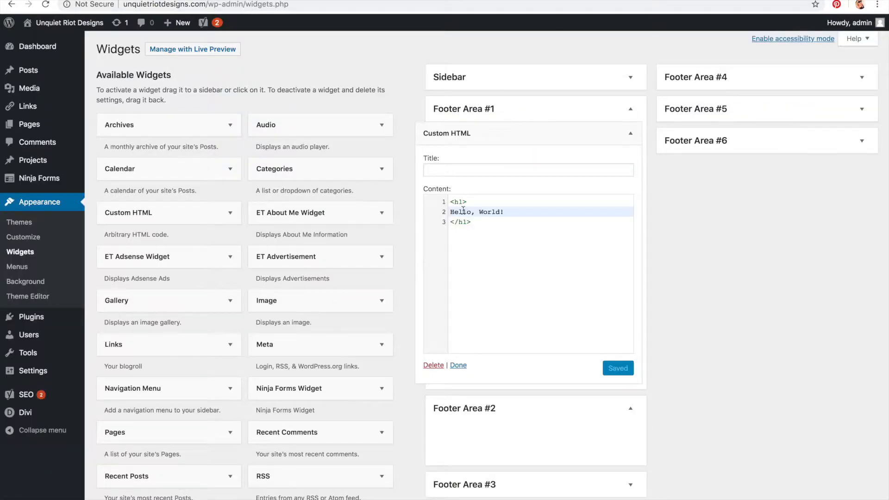
# Step: Add style="text-align:center;" to the widget's h1 tag and save the widget
pyautogui.click(464, 201)
pyautogui.write('style=')
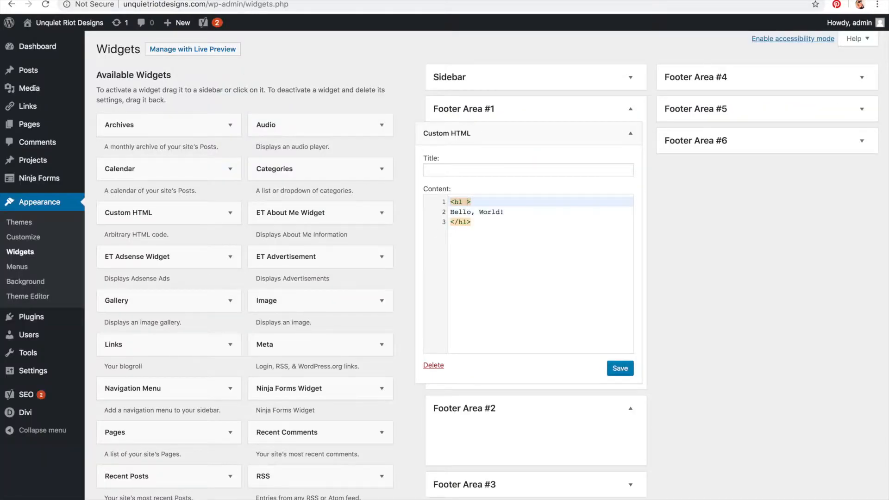
pyautogui.write('"')
pyautogui.write('text-align')
pyautogui.write(':center;')
pyautogui.press('Left')
pyautogui.write('center')
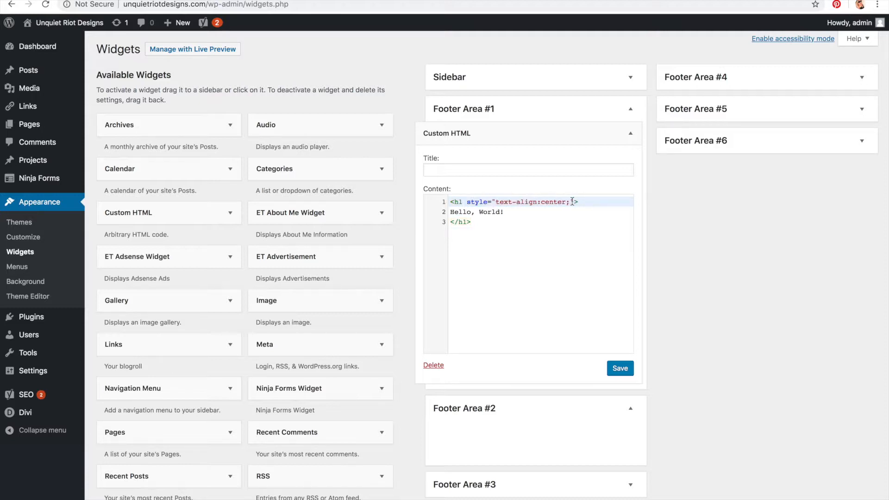
pyautogui.moveTo(574, 204); pyautogui.dragTo(470, 207)
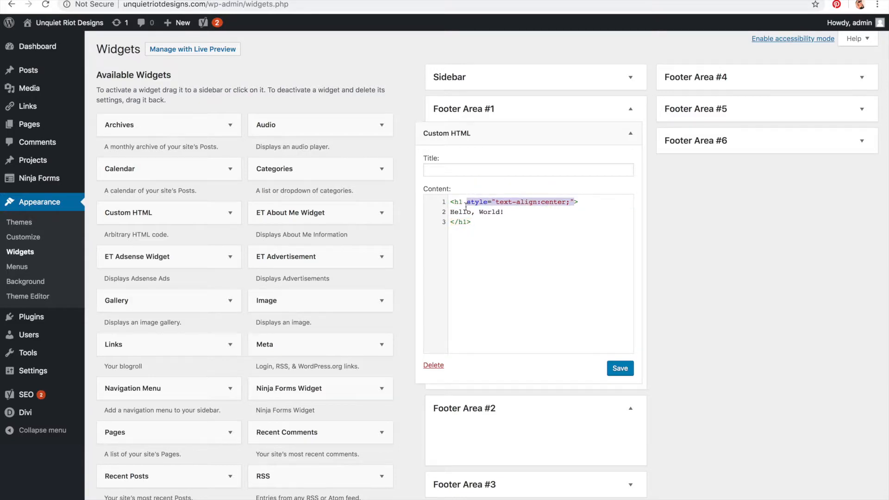
pyautogui.click(614, 371)
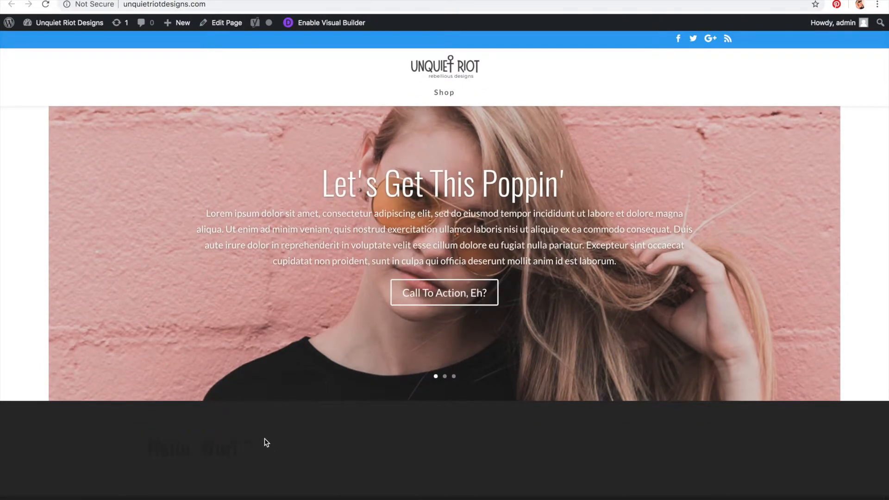
# Step: Reload the live site to check the footer heading, then review the widget's style attribute
pyautogui.click(171, 4)
pyautogui.press('Return')
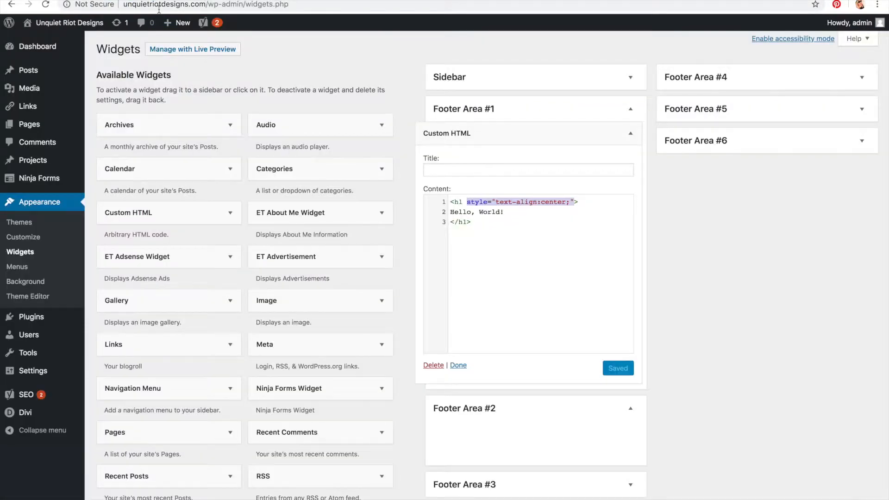
pyautogui.click(553, 221)
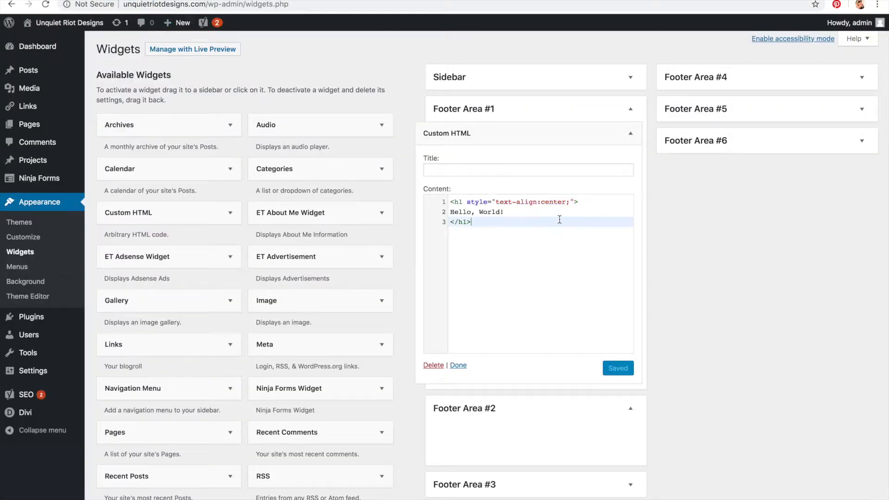
pyautogui.moveTo(582, 200); pyautogui.dragTo(467, 199)
pyautogui.click(515, 210)
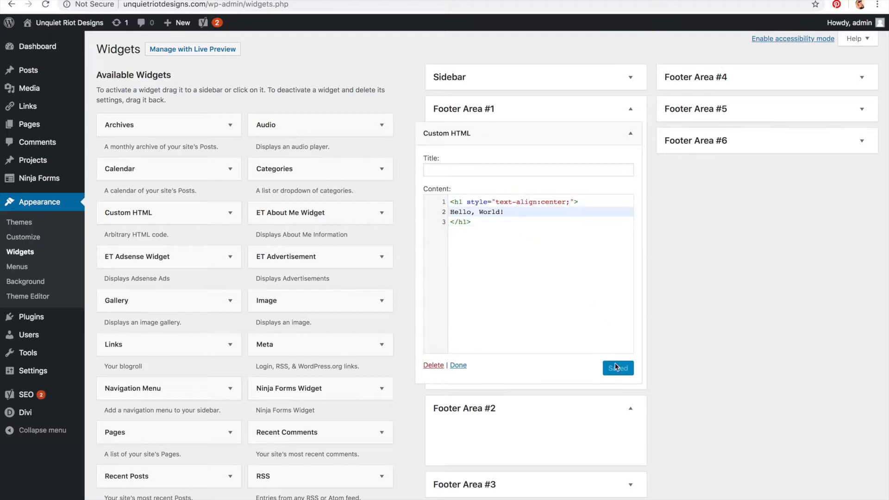
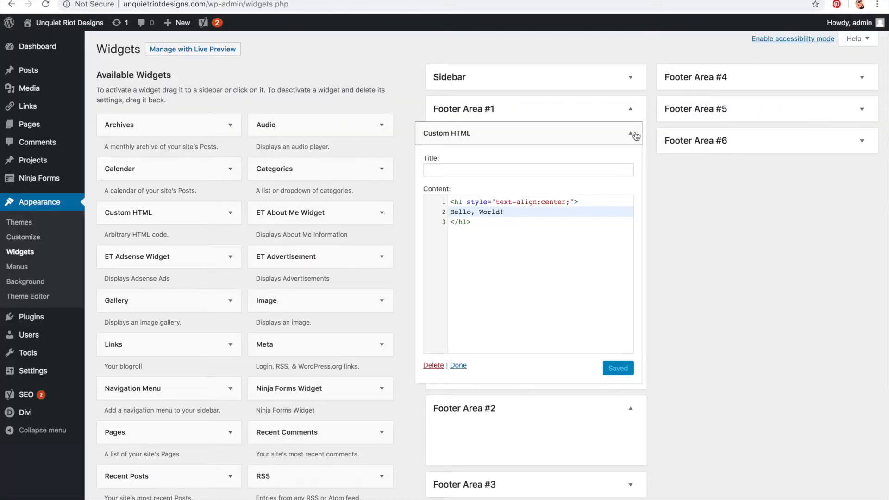
# Step: Add an Image widget with the purple heart sticker image to Footer Area #1 and save it
pyautogui.click(630, 133)
pyautogui.scroll(-2, 392, 191)
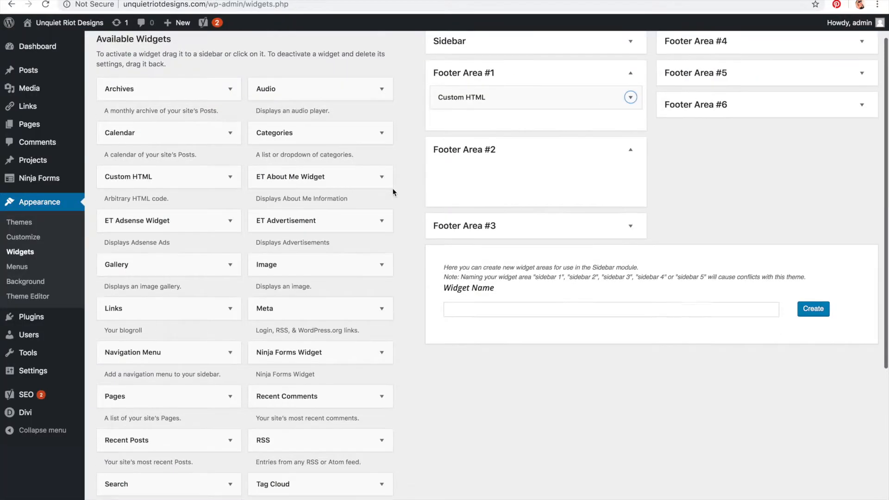
pyautogui.scroll(-2, 392, 192)
pyautogui.moveTo(268, 217); pyautogui.dragTo(487, 77)
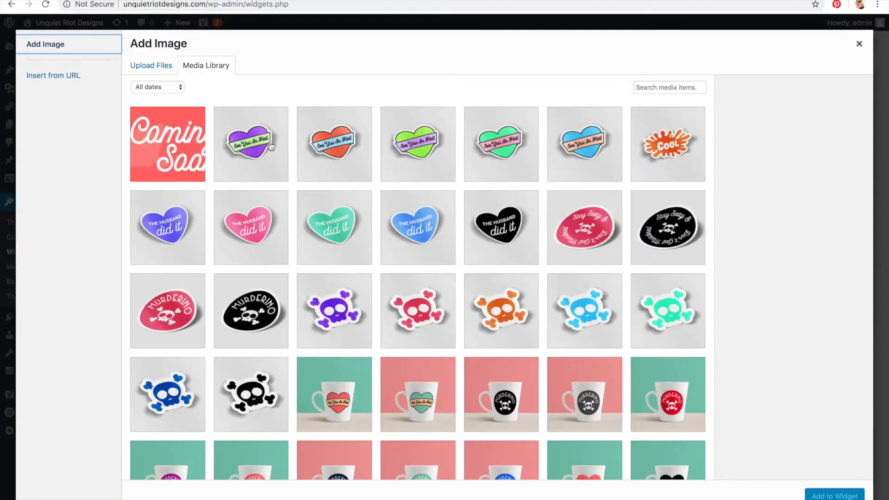
pyautogui.click(262, 155)
pyautogui.click(817, 494)
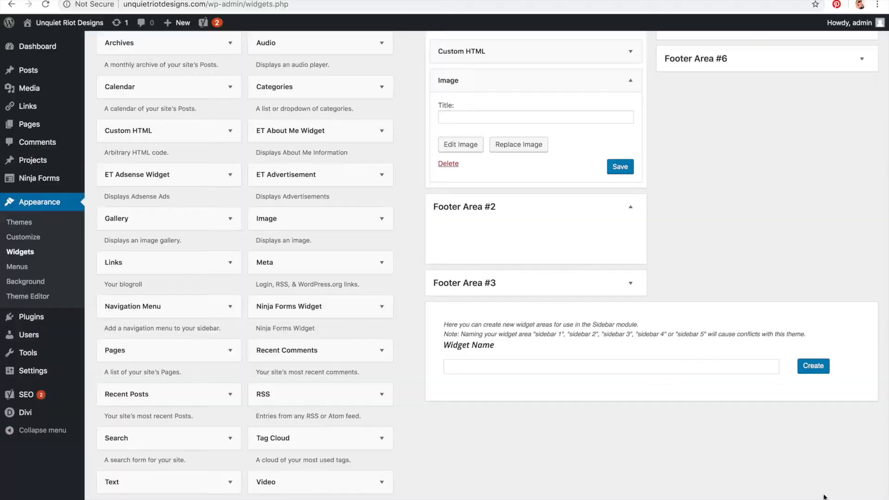
pyautogui.click(619, 302)
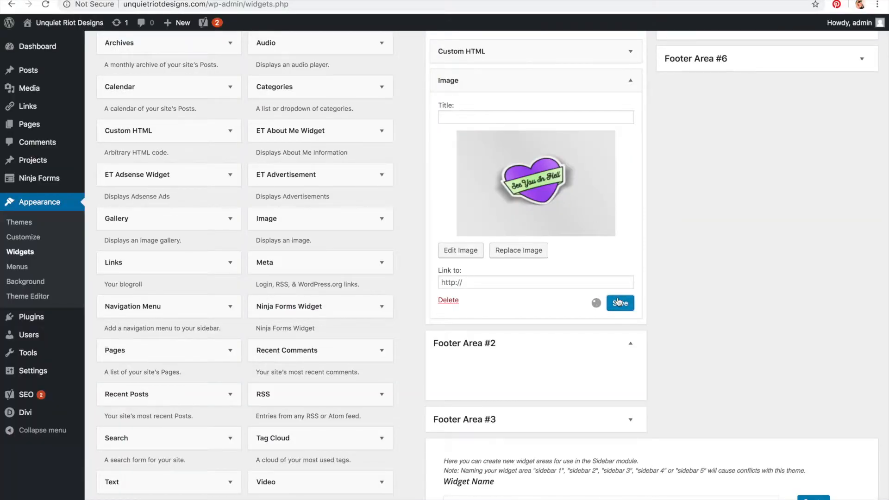
# Step: Reload the live site and examine the footer's heading and image
pyautogui.click(227, 0)
pyautogui.press('super+r')
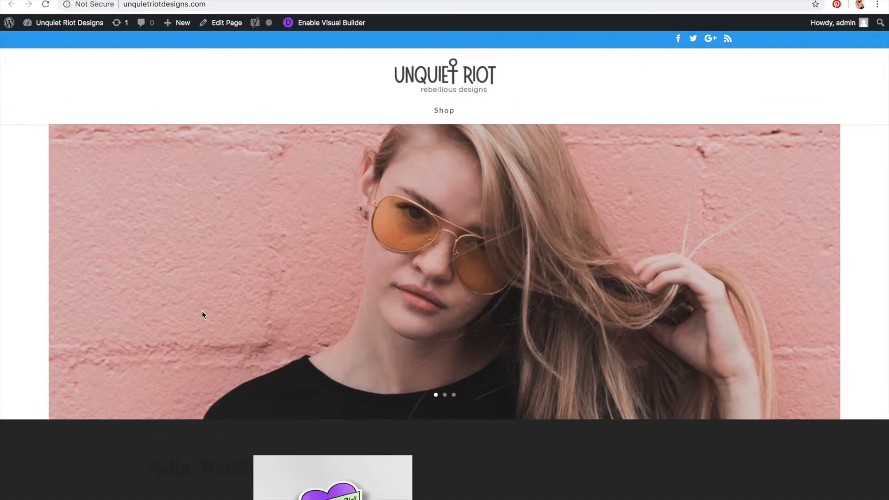
pyautogui.scroll(-3, 241, 439)
pyautogui.moveTo(146, 363); pyautogui.dragTo(258, 369)
pyautogui.click(471, 407)
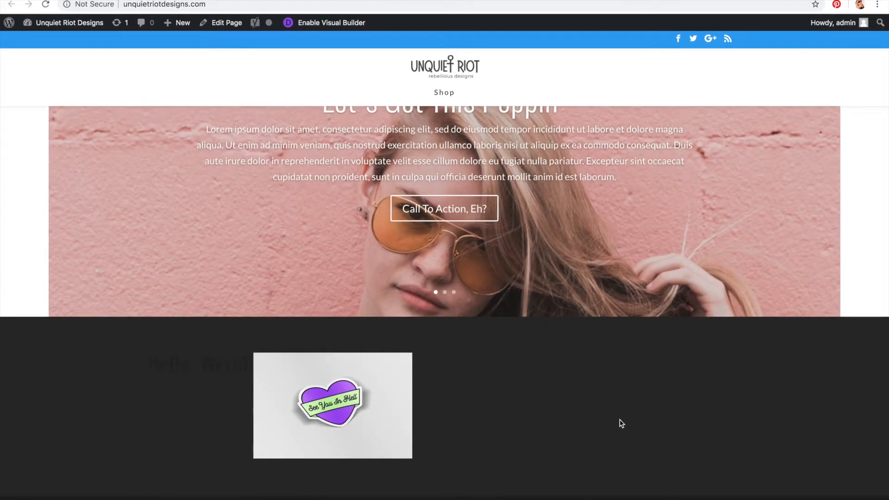
pyautogui.moveTo(95, 372); pyautogui.dragTo(410, 424)
pyautogui.click(423, 427)
pyautogui.moveTo(146, 369); pyautogui.dragTo(288, 369)
pyautogui.click(578, 432)
pyautogui.moveTo(146, 365); pyautogui.dragTo(246, 370)
pyautogui.click(494, 419)
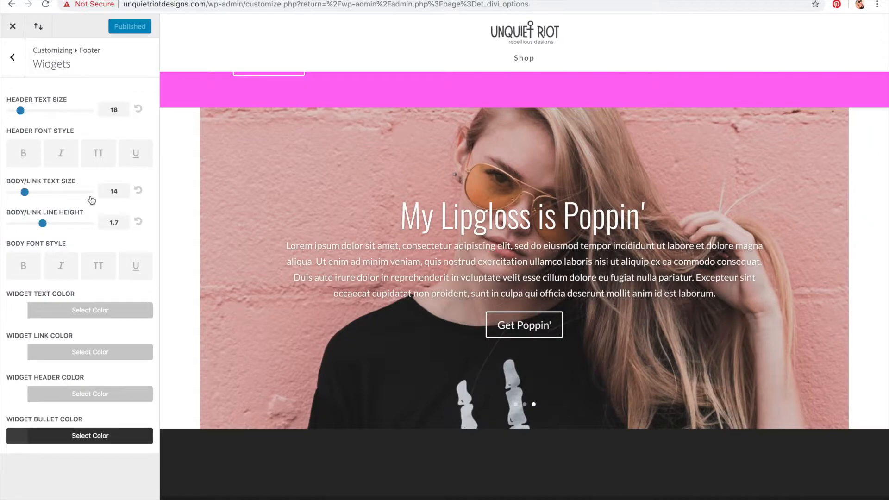
# Step: Review the Footer Layout and Widgets sections in the Customizer
pyautogui.click(21, 67)
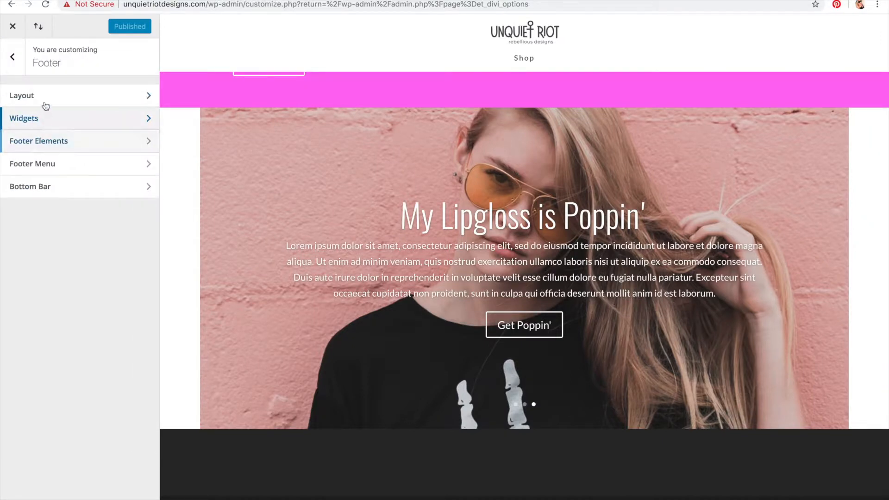
pyautogui.click(44, 97)
pyautogui.click(15, 64)
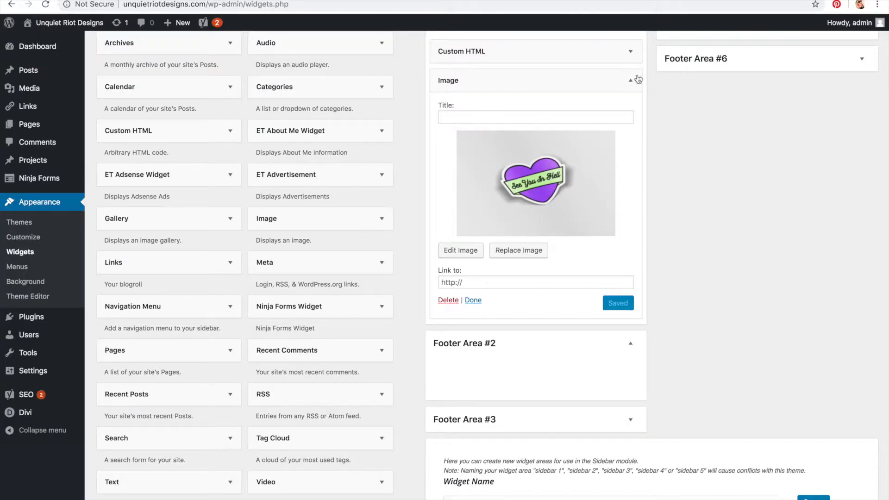
# Step: Delete the Image widget and the Custom HTML widget from Footer Area #1
pyautogui.click(631, 82)
pyautogui.click(631, 81)
pyautogui.click(448, 301)
pyautogui.click(631, 51)
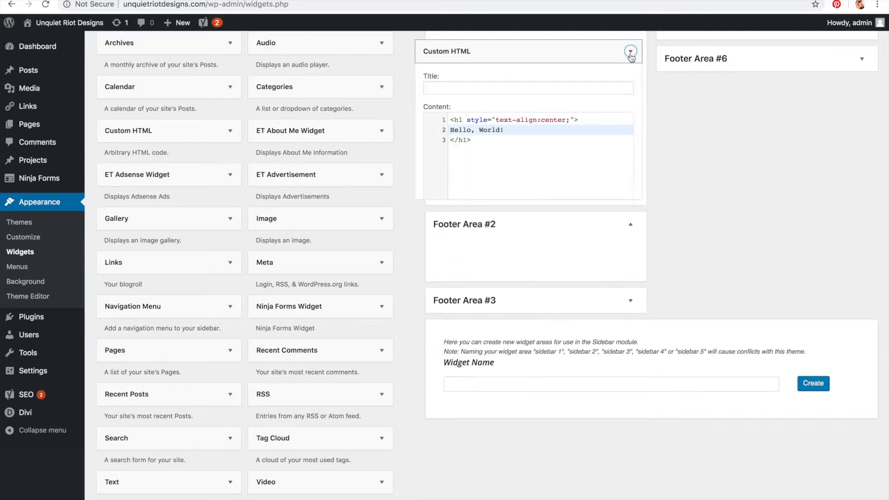
pyautogui.click(433, 283)
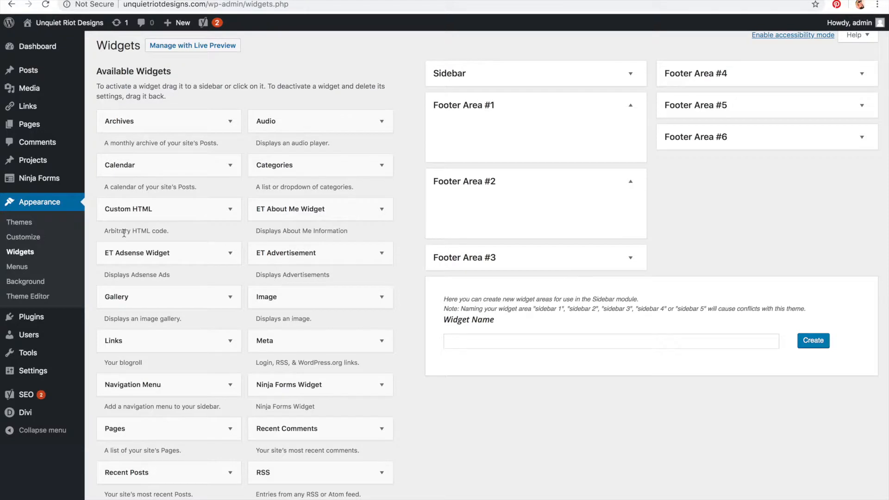
# Step: Add a Custom HTML widget to Footer Area #1 and start an img tag with an empty src attribute
pyautogui.moveTo(124, 209); pyautogui.dragTo(497, 138)
pyautogui.write('<im')
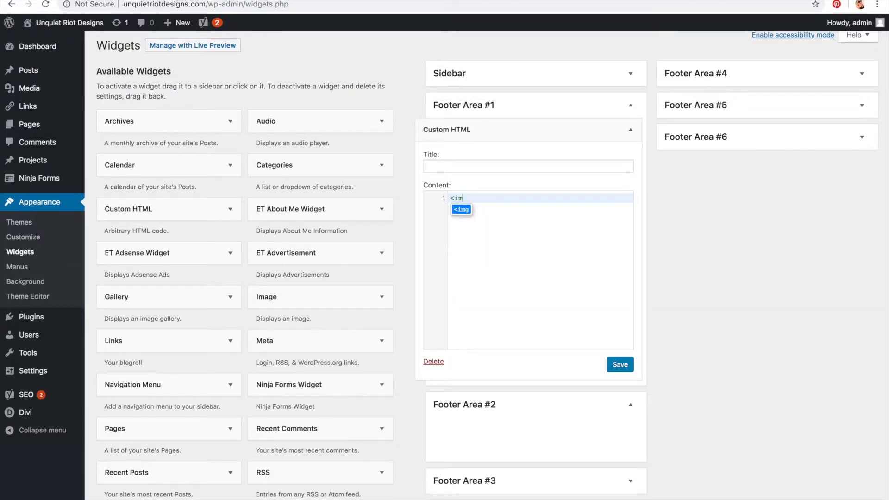
pyautogui.write('g src="">')
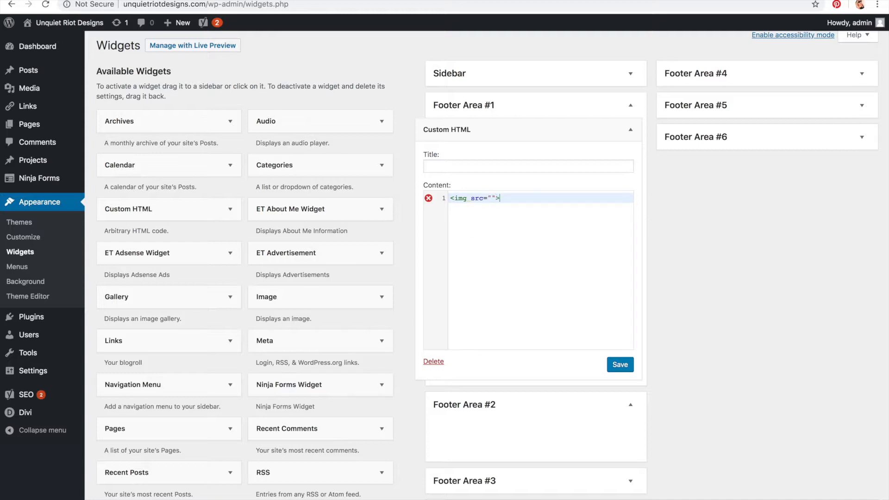
pyautogui.press('Left')
pyautogui.press('Left')
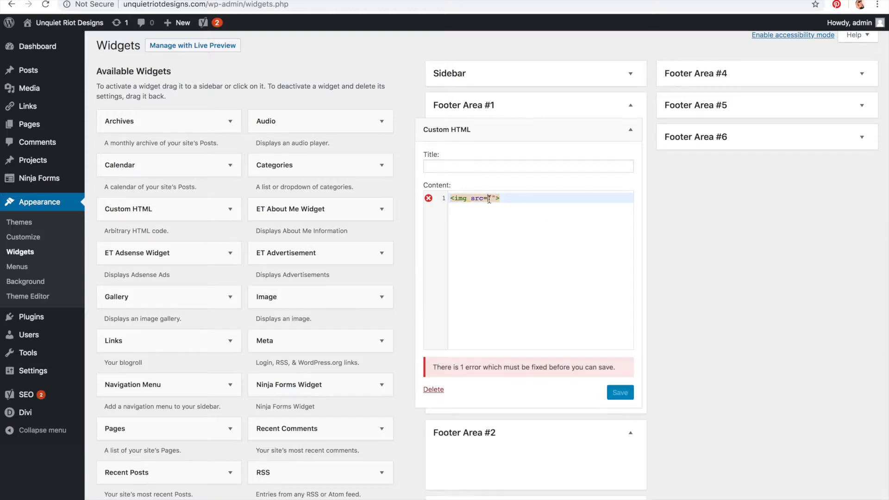
# Step: Copy the Logo_White.png file URL from the Media Library and paste it into the img tag's src
pyautogui.moveTo(26, 89)
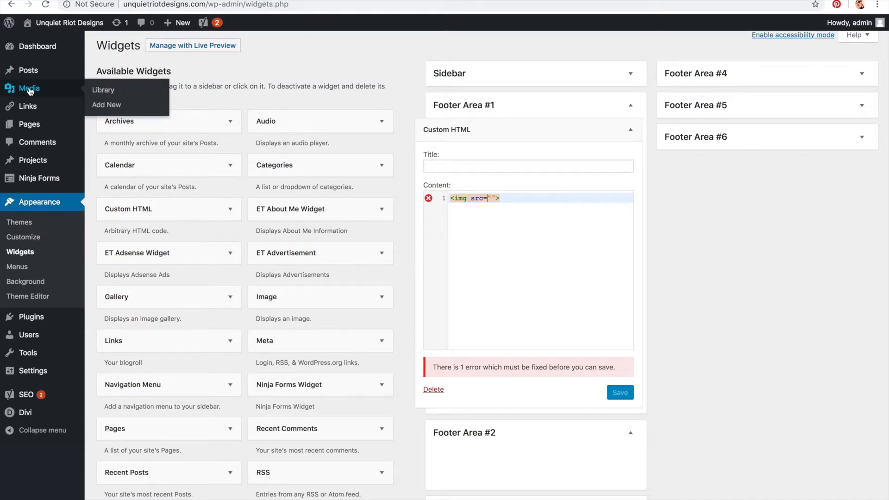
pyautogui.click(29, 89)
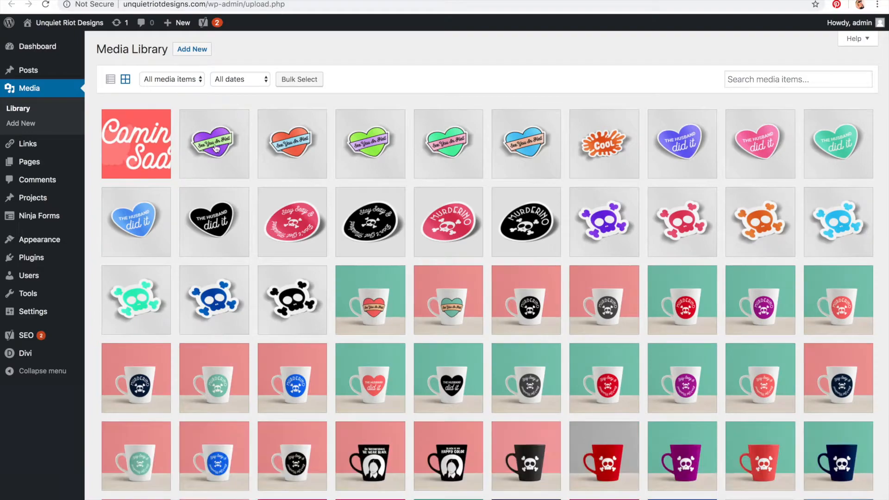
pyautogui.scroll(-7, 272, 246)
pyautogui.click(862, 384)
pyautogui.click(763, 135)
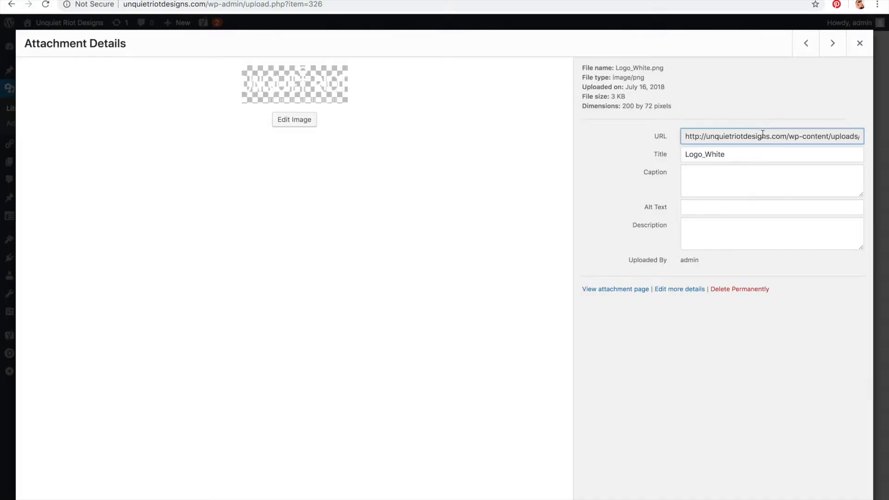
pyautogui.tripleClick(763, 135)
pyautogui.hotkey('ctrl', 'c')
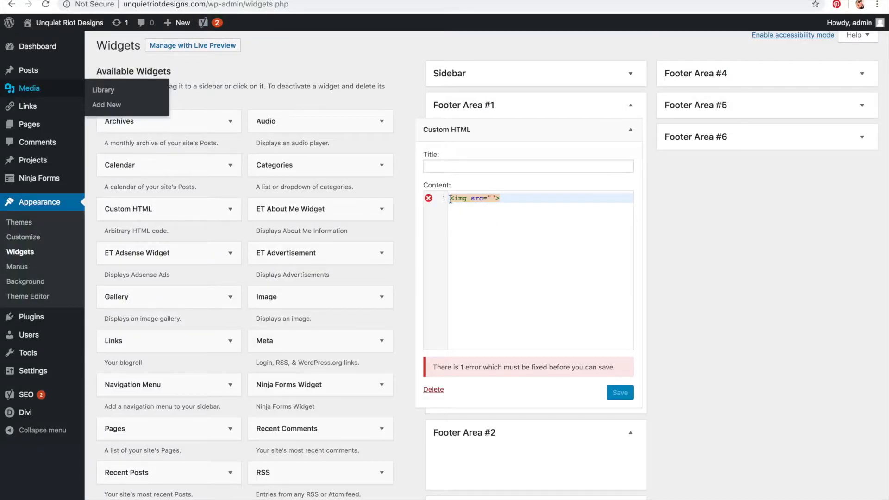
pyautogui.click(488, 198)
pyautogui.hotkey('ctrl', 'v')
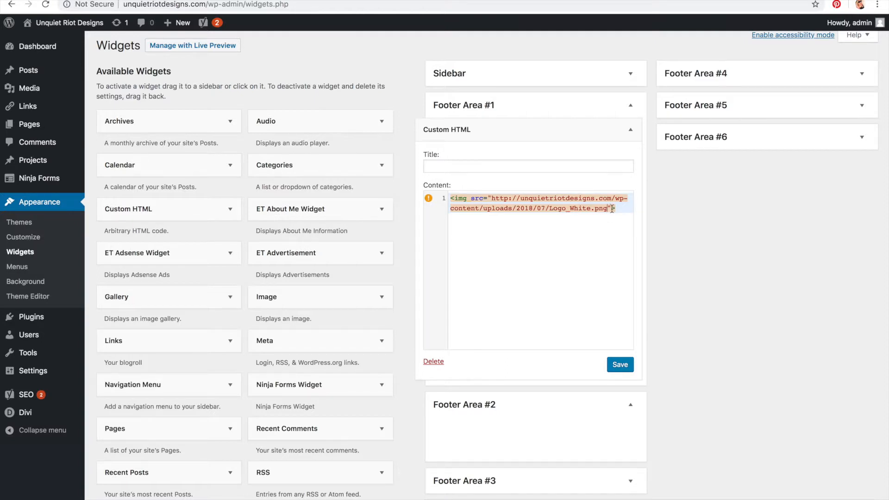
# Step: Add alt="website_logo Click For Home" to the img tag
pyautogui.moveTo(427, 198)
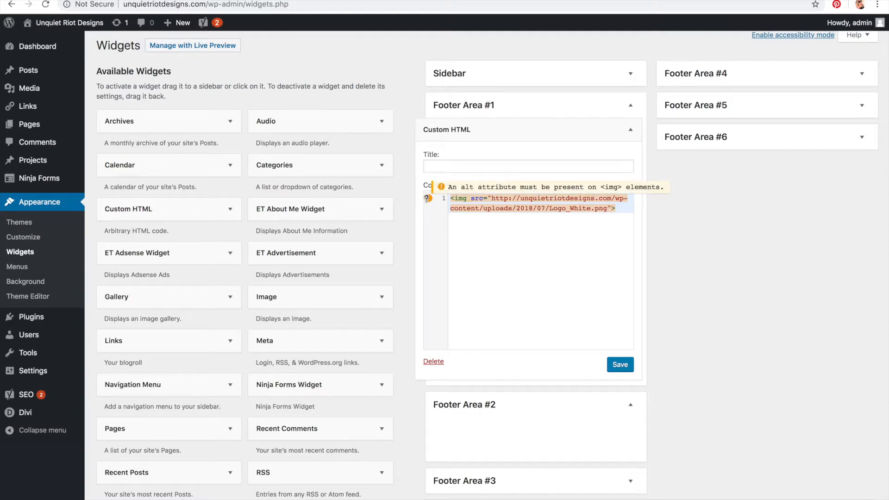
pyautogui.click(611, 208)
pyautogui.write('alt=')
pyautogui.write('"')
pyautogui.write('website_')
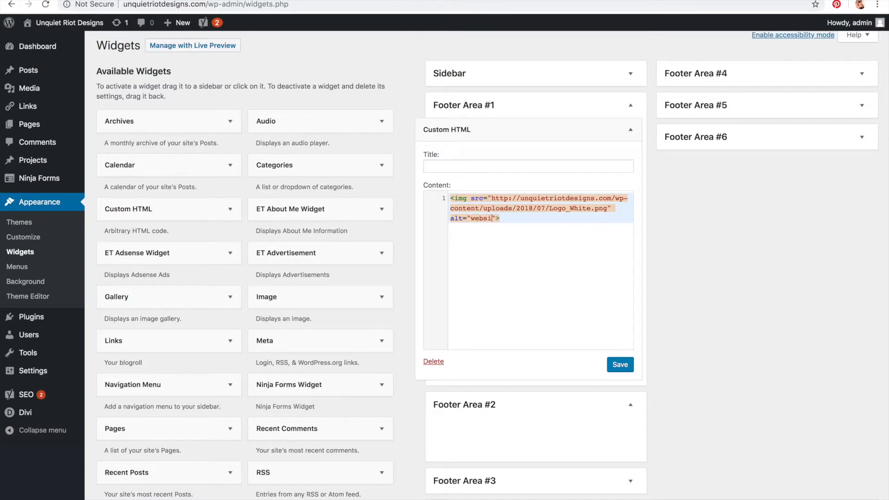
pyautogui.write('logo')
pyautogui.click(540, 219)
pyautogui.moveTo(524, 219); pyautogui.dragTo(446, 218)
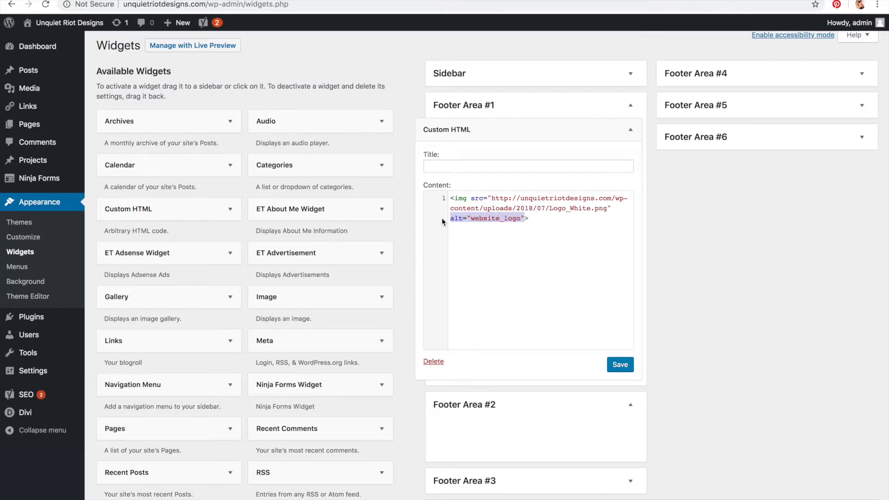
pyautogui.click(474, 219)
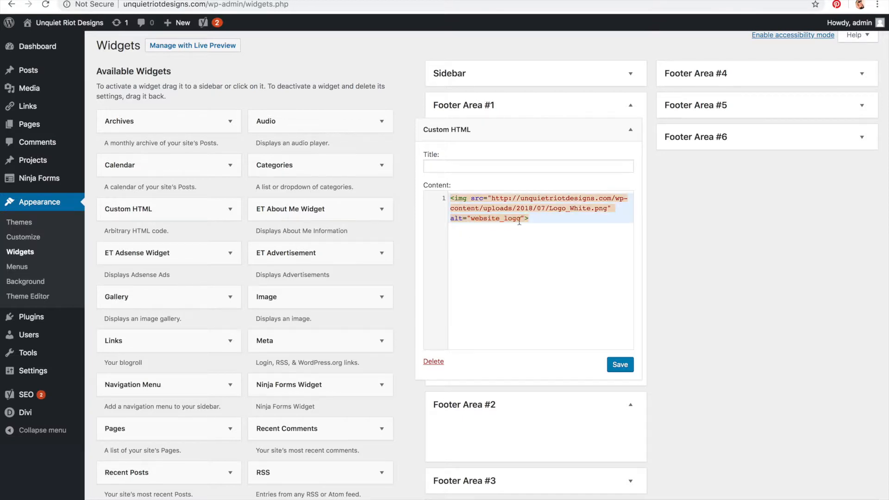
pyautogui.write('Click')
pyautogui.write('For Home')
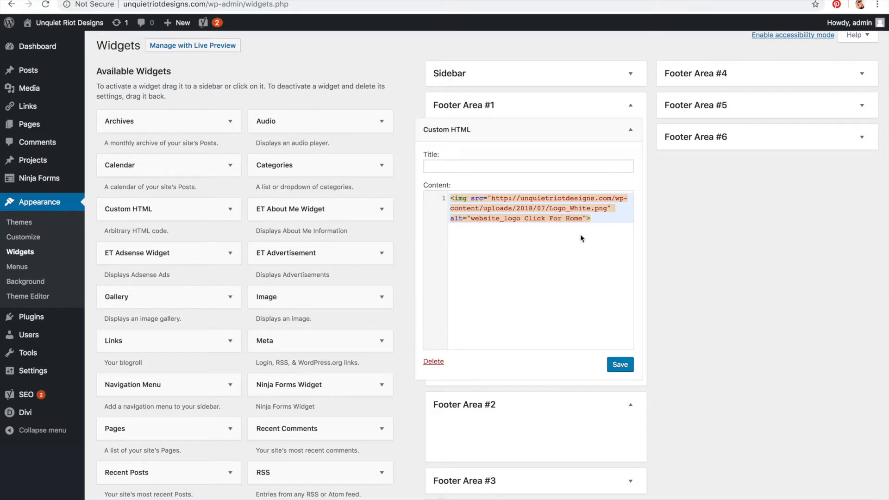
pyautogui.write('<a href=""></a>')
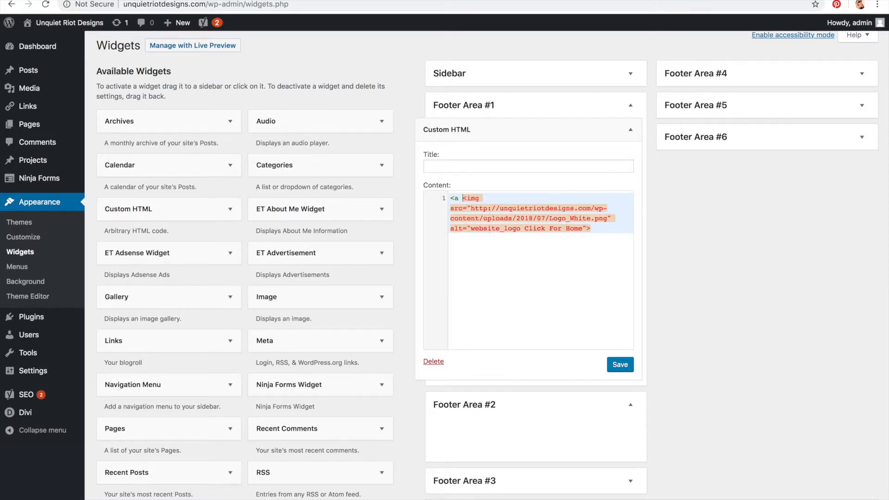
# Step: Wrap the logo image in an anchor tag with an empty href
pyautogui.click(606, 232)
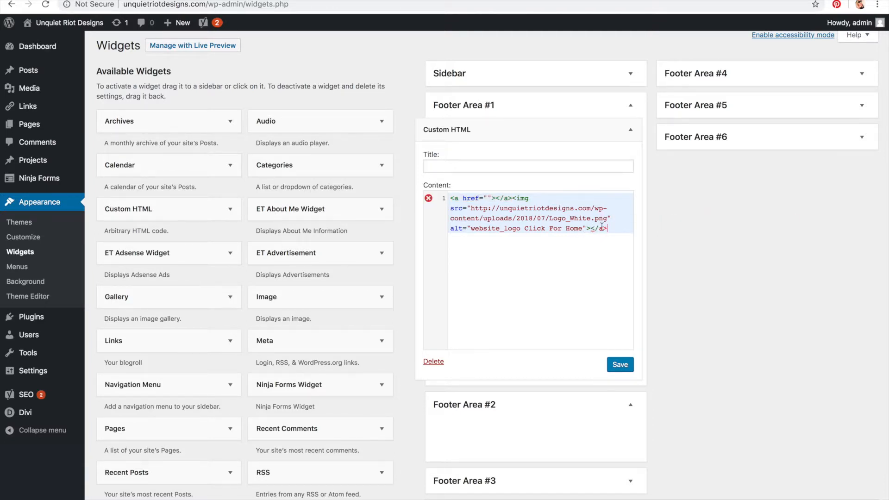
pyautogui.press('BackSpace')
pyautogui.press('BackSpace')
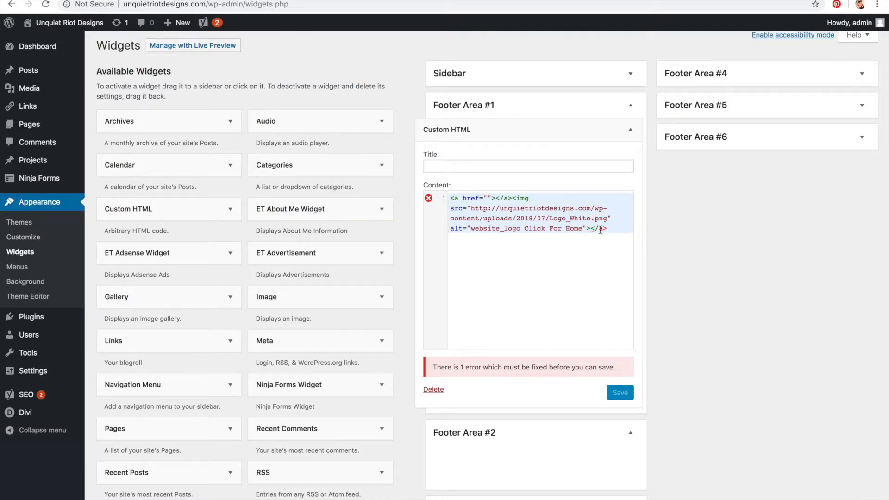
# Step: Cut the widget's markup and delete the Custom HTML widget
pyautogui.moveTo(625, 230); pyautogui.dragTo(397, 141)
pyautogui.hotkey('ctrl', 'c')
pyautogui.press('BackSpace')
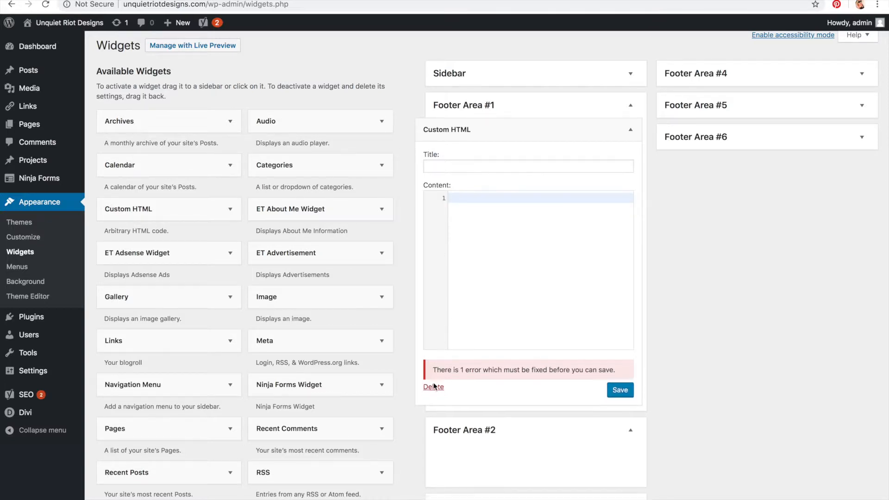
pyautogui.click(433, 362)
# Step: Add a Text widget to Footer Area #1 and paste the linked logo markup into it
pyautogui.scroll(-5, 155, 366)
pyautogui.scroll(1, 155, 345)
pyautogui.scroll(1, 155, 345)
pyautogui.moveTo(149, 413); pyautogui.dragTo(506, 149)
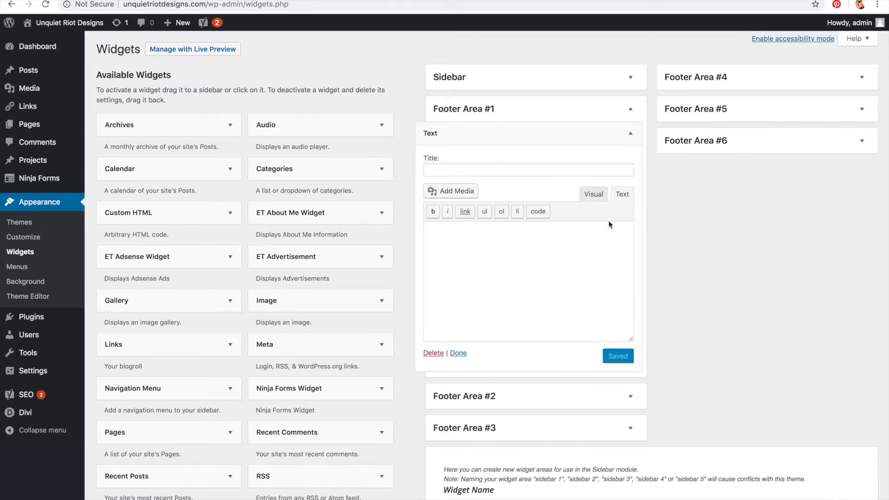
pyautogui.click(583, 262)
pyautogui.hotkey('ctrl', 'v')
pyautogui.click(465, 232)
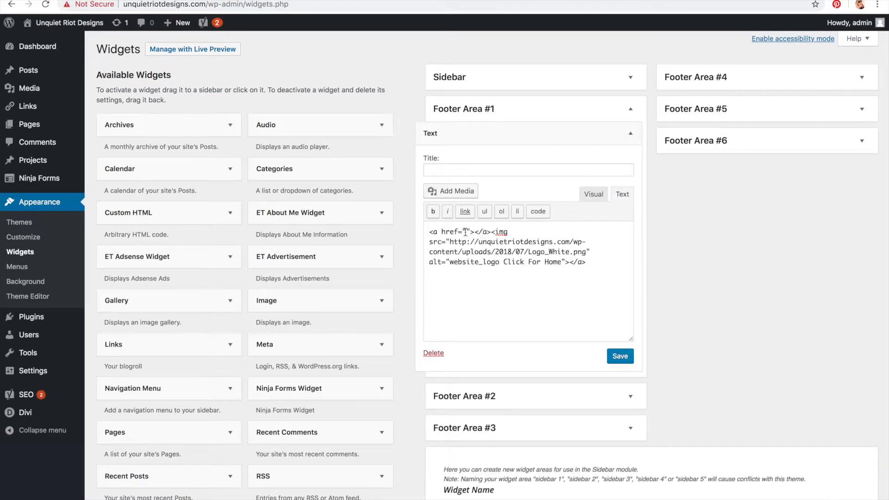
pyautogui.write('http://')
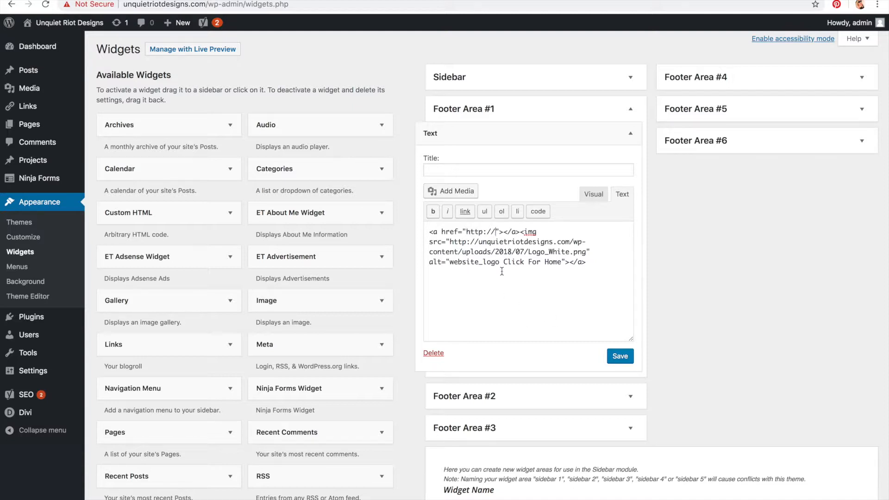
pyautogui.click(268, 1)
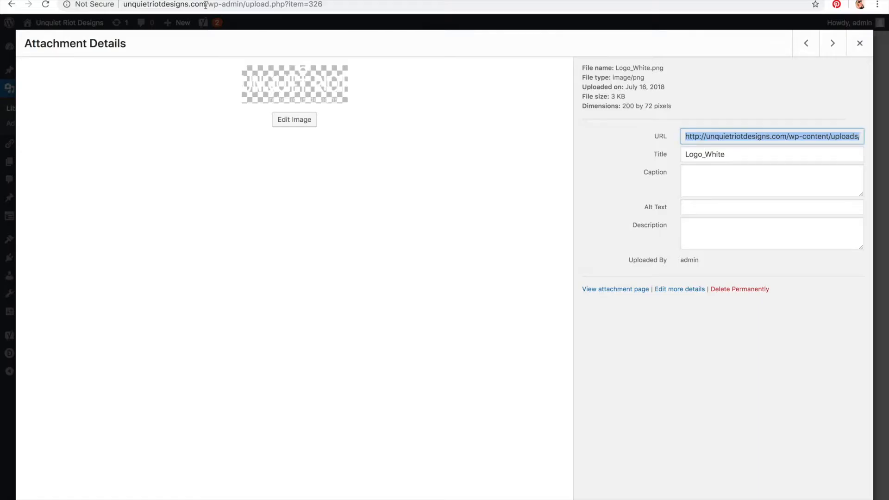
pyautogui.click(206, 5)
pyautogui.click(207, 6)
pyautogui.moveTo(205, 5); pyautogui.dragTo(120, 5)
pyautogui.hotkey('ctrl', 'c')
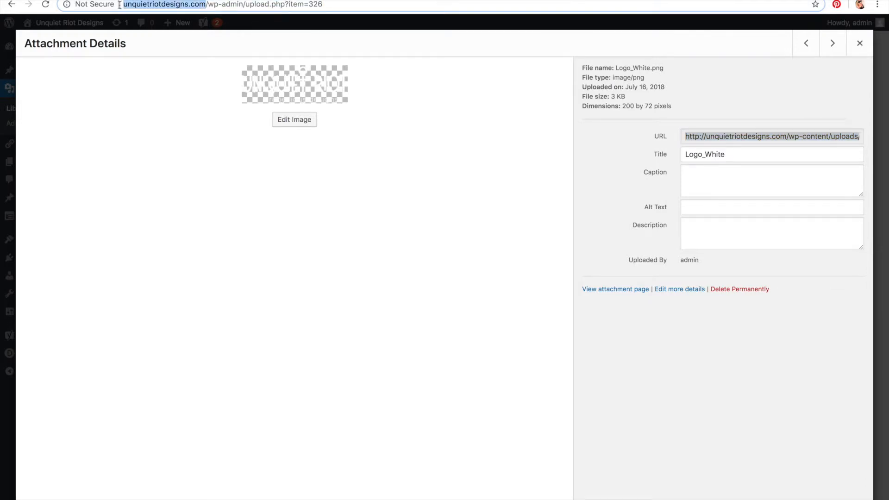
pyautogui.hotkey('ctrl', 'Tab')
pyautogui.hotkey('ctrl', 'Tab')
pyautogui.hotkey('ctrl', 'Tab')
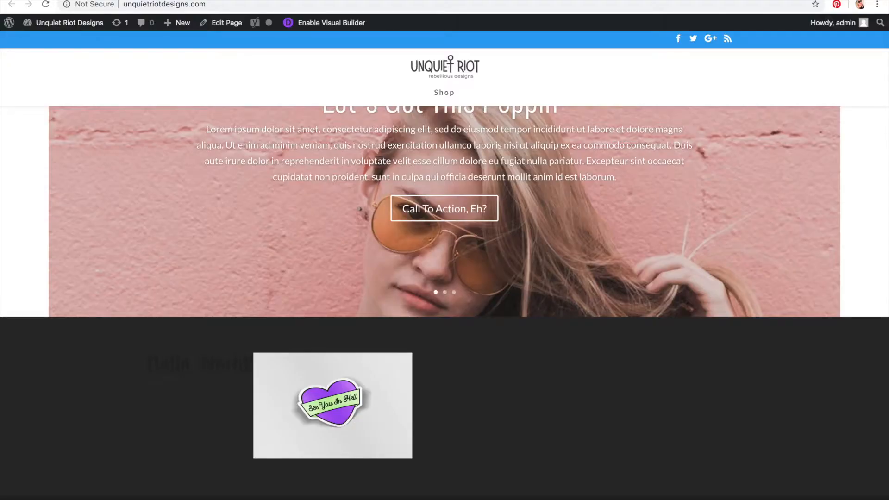
pyautogui.hotkey('ctrl', 'shift', 'Tab')
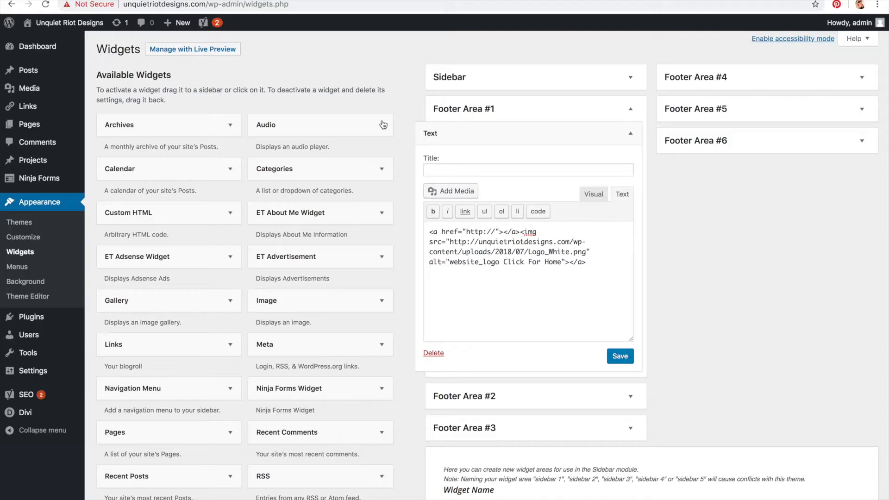
pyautogui.moveTo(494, 232); pyautogui.dragTo(466, 231)
pyautogui.hotkey('ctrl', 'v')
# Step: Add style="margin:auto;" to the img tag and save the Text widget
pyautogui.click(592, 263)
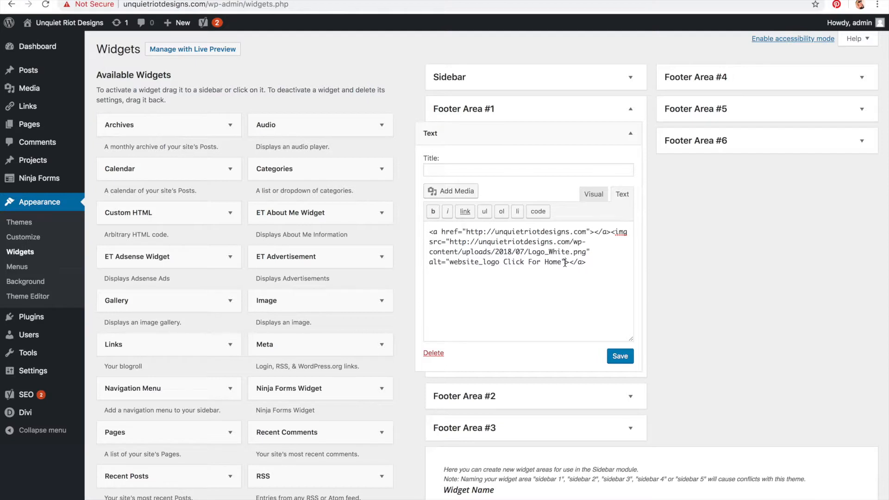
pyautogui.write('stykl')
pyautogui.press('BackSpace')
pyautogui.press('BackSpace')
pyautogui.write('le=""')
pyautogui.press('Left')
pyautogui.write('margin:;')
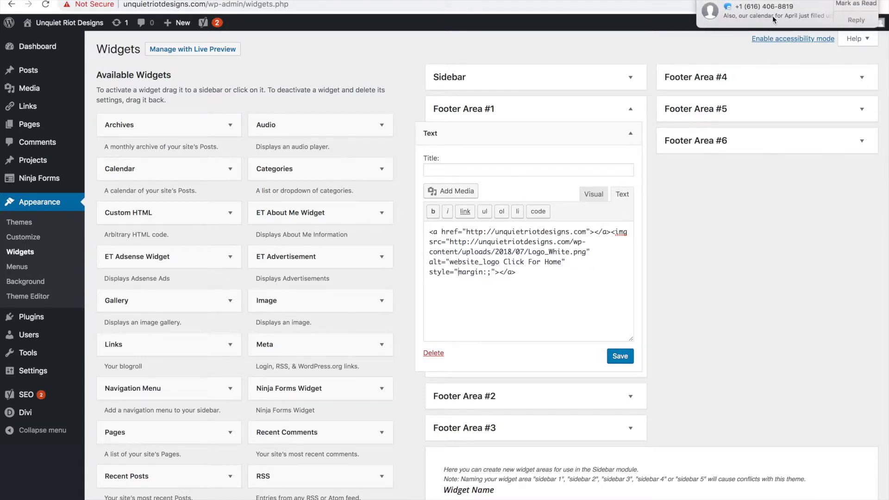
pyautogui.write('auto')
pyautogui.click(620, 357)
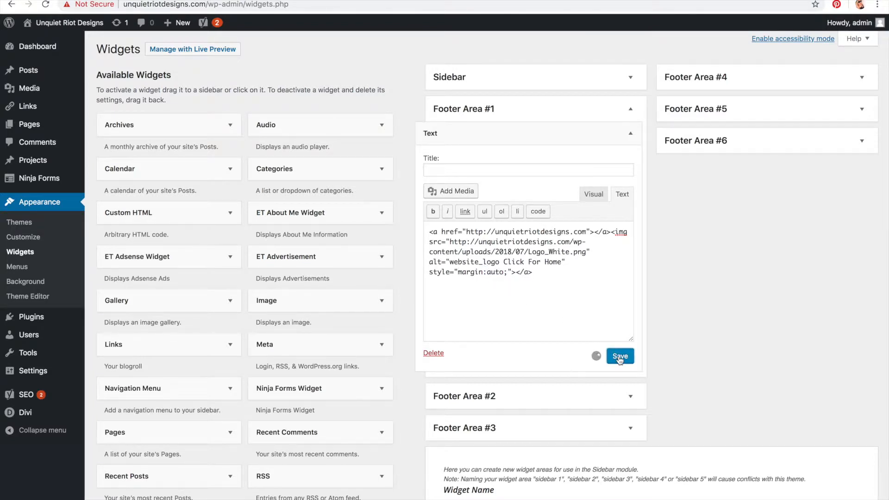
# Step: Reload the live site to check the logo in the footer
pyautogui.click(203, 0)
pyautogui.press('super+r')
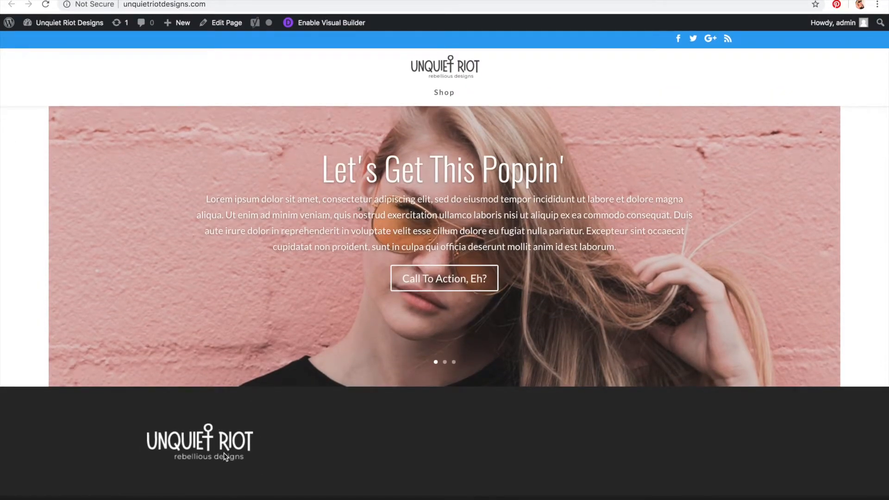
pyautogui.hotkey('ctrl', 'shift', 'Tab')
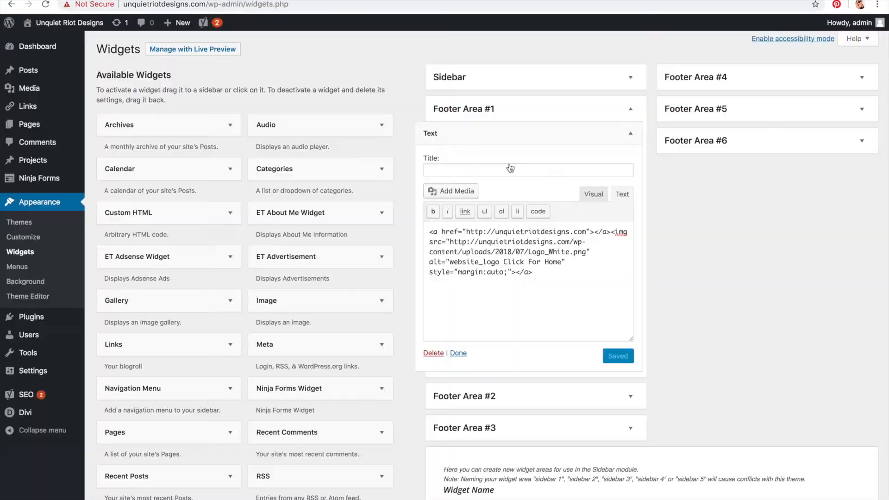
# Step: Collapse the Text widget in Footer Area #1
pyautogui.click(630, 134)
pyautogui.scroll(-1, 293, 132)
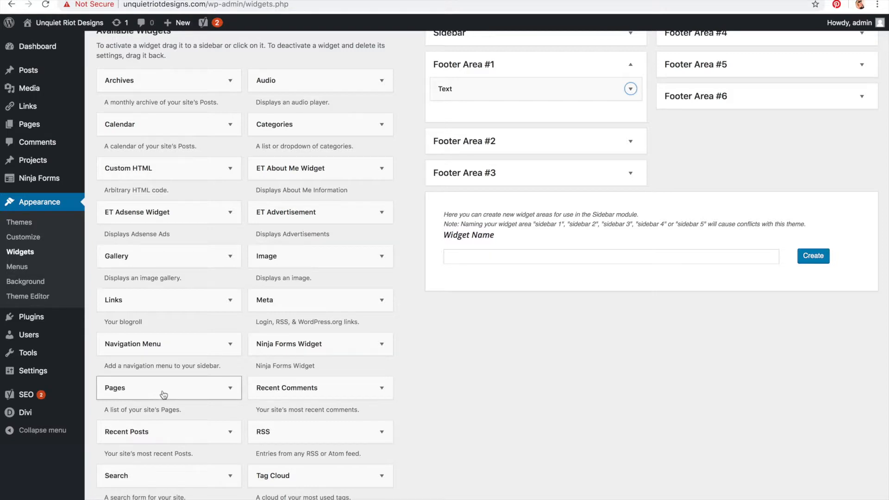
pyautogui.scroll(-2, 162, 392)
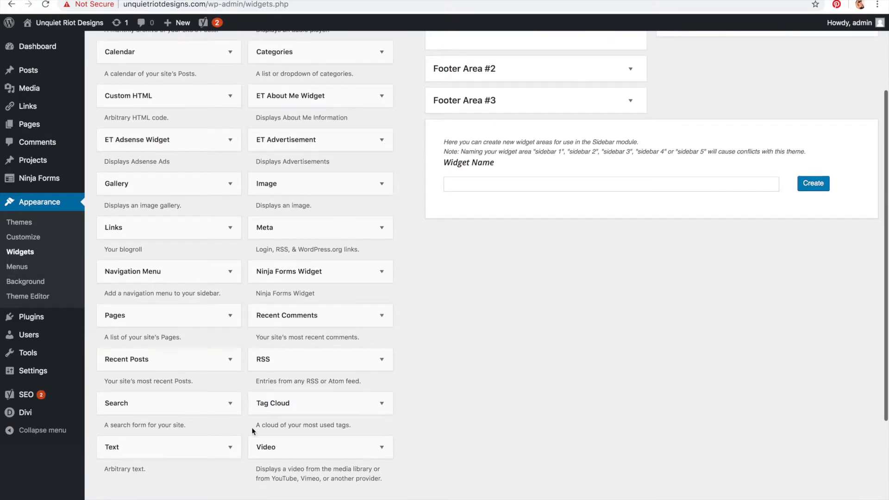
pyautogui.scroll(3, 277, 408)
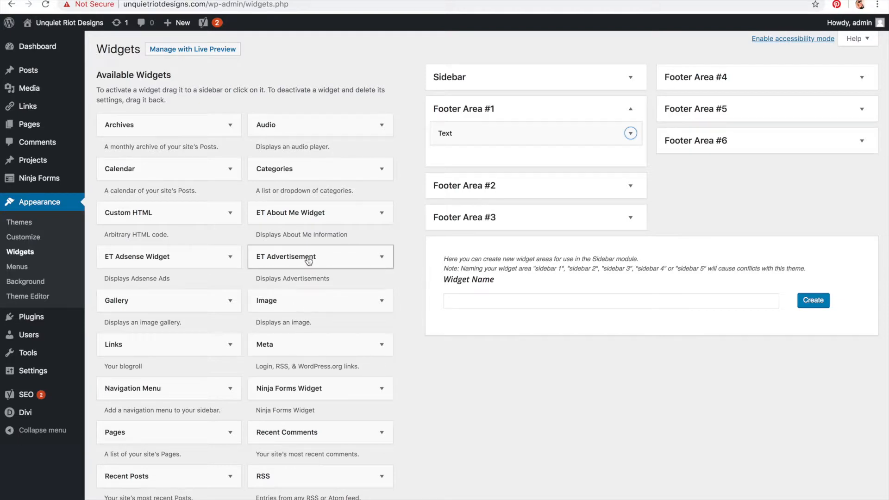
pyautogui.scroll(-1, 299, 171)
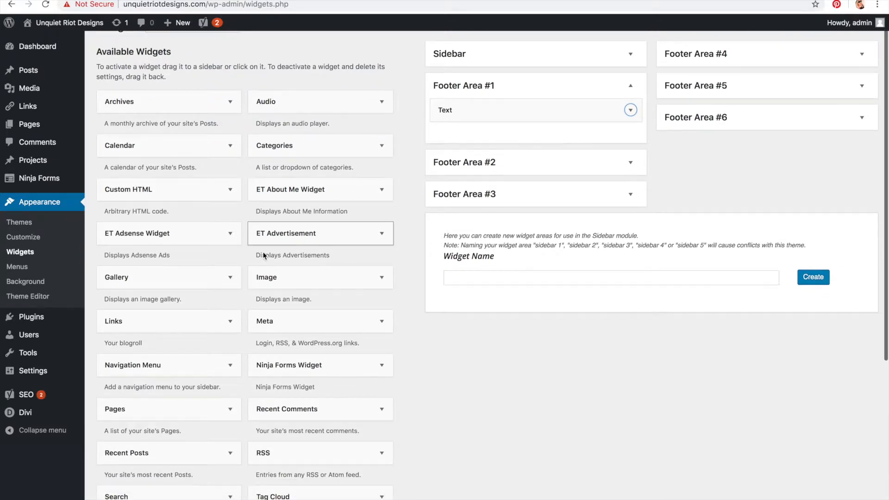
pyautogui.scroll(-5, 186, 412)
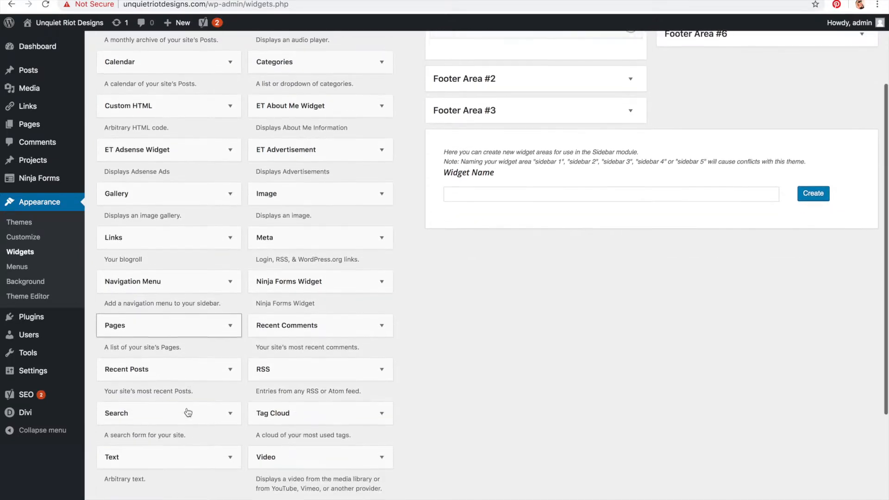
pyautogui.scroll(2, 187, 411)
pyautogui.scroll(5, 187, 411)
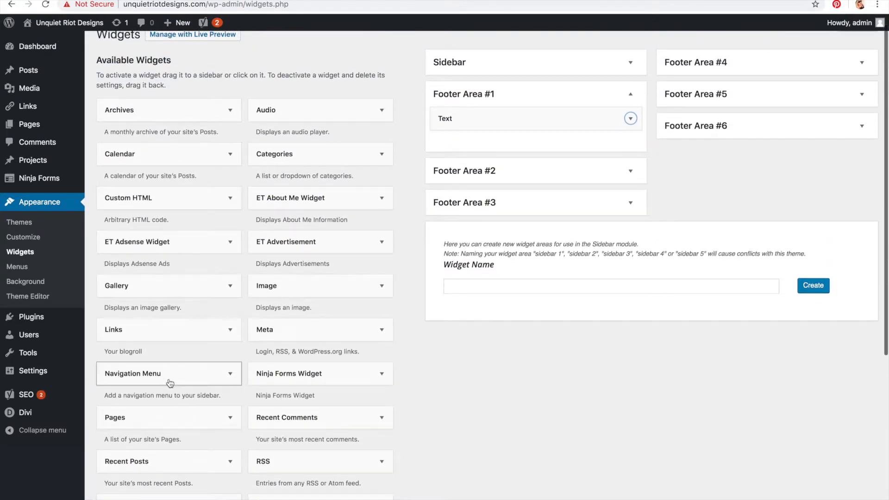
# Step: Add a Navigation Menu widget titled 'Navigate the Site' with the Home Page Intro Products menu to Footer Area #1 and save it
pyautogui.click(574, 178)
pyautogui.moveTo(571, 139); pyautogui.dragTo(571, 139)
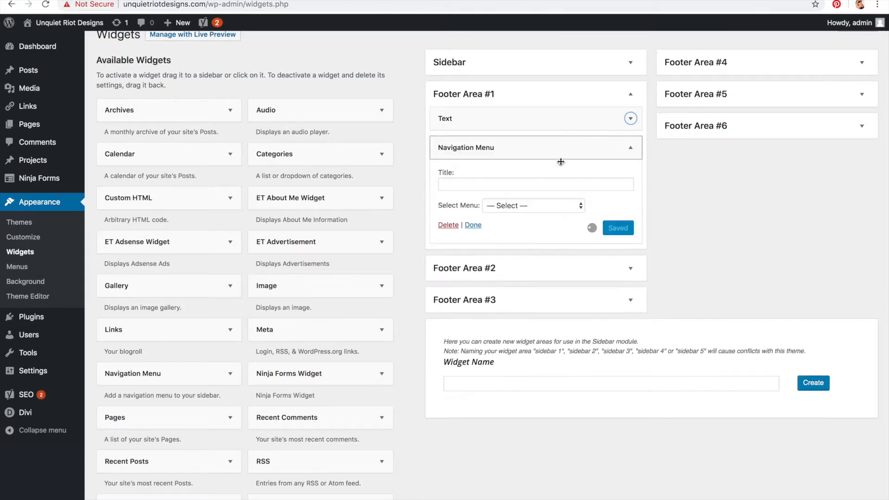
pyautogui.click(575, 205)
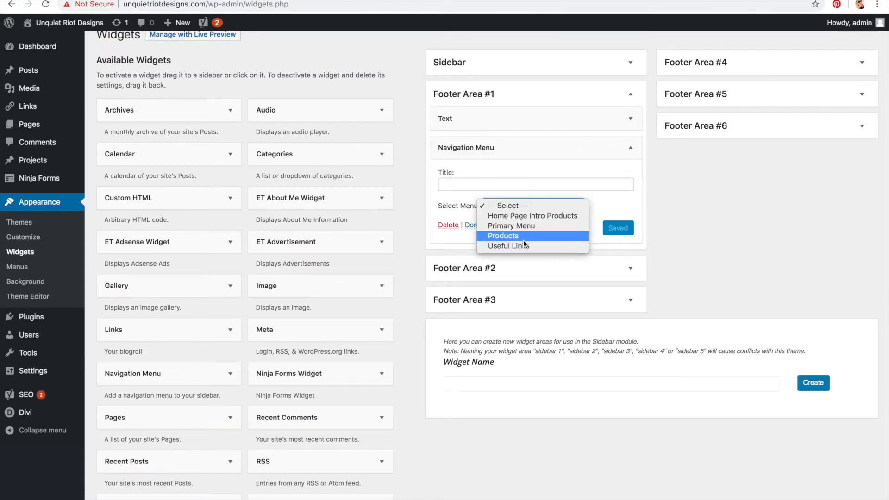
pyautogui.click(525, 218)
pyautogui.click(495, 185)
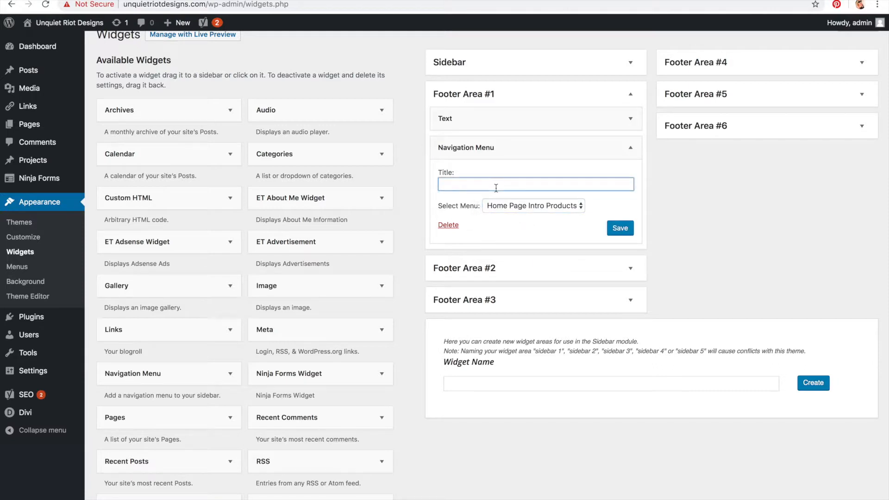
pyautogui.write('Navigate the Site')
pyautogui.click(621, 228)
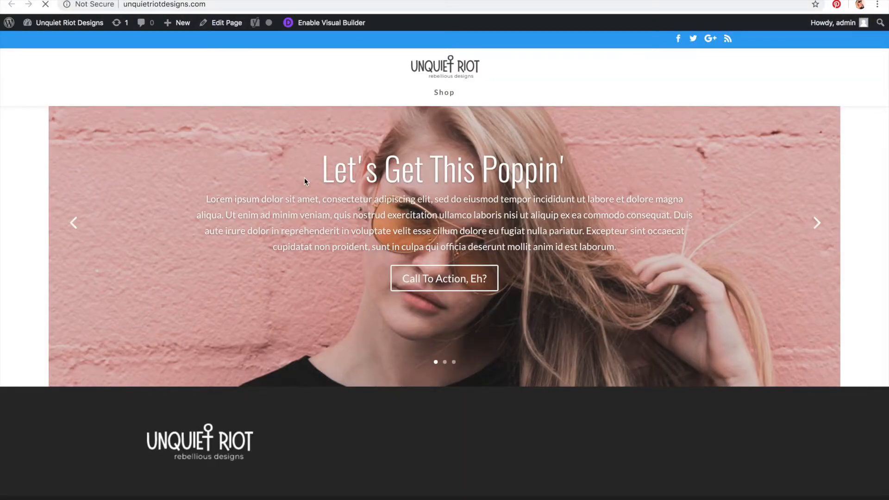
pyautogui.scroll(-3, 304, 181)
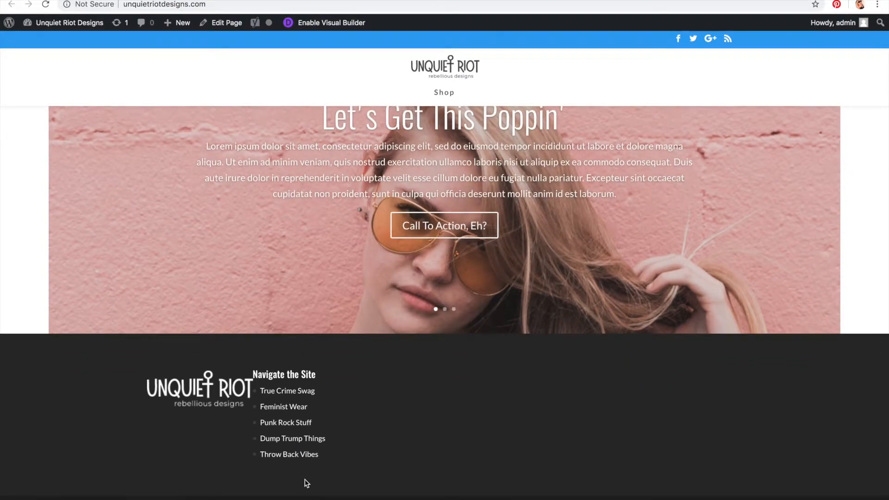
pyautogui.scroll(5, 305, 482)
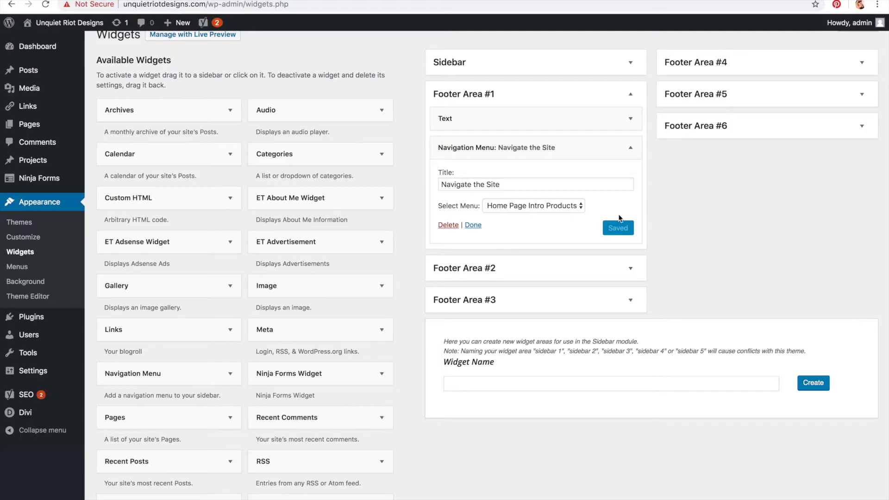
# Step: Delete the Navigation Menu widget from Footer Area #1
pyautogui.click(445, 225)
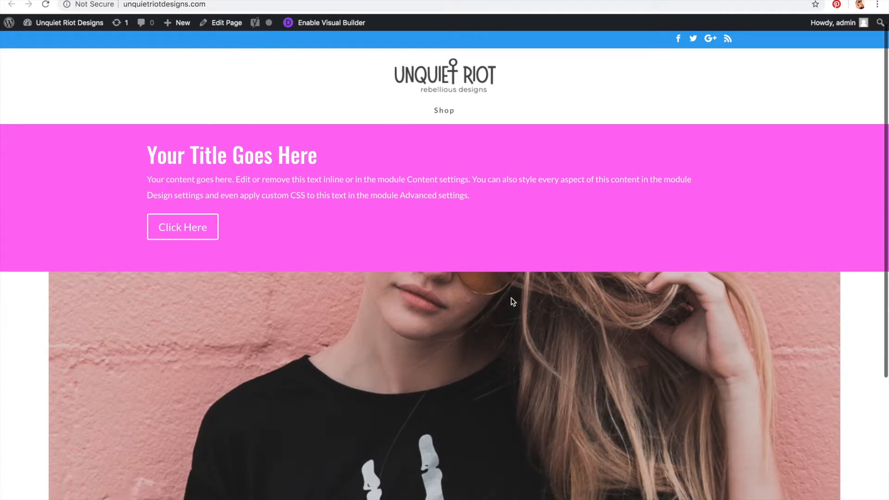
pyautogui.scroll(-5, 513, 301)
pyautogui.scroll(5, 512, 302)
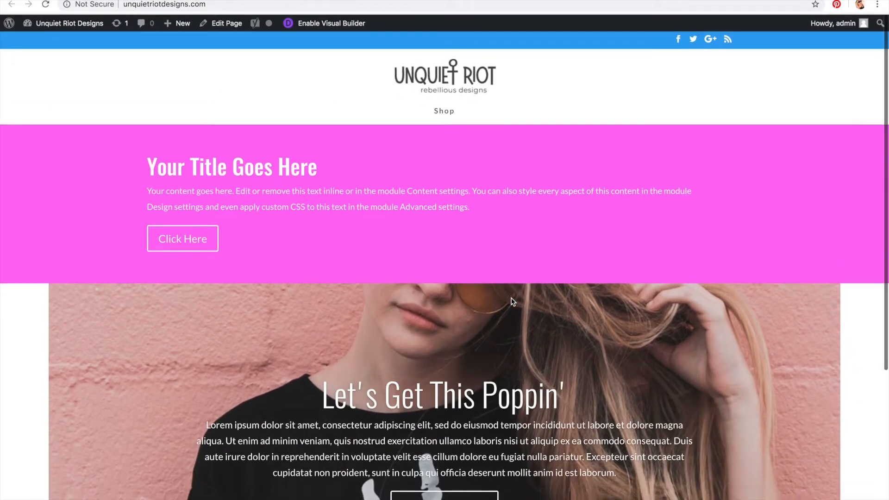
pyautogui.scroll(-5, 512, 301)
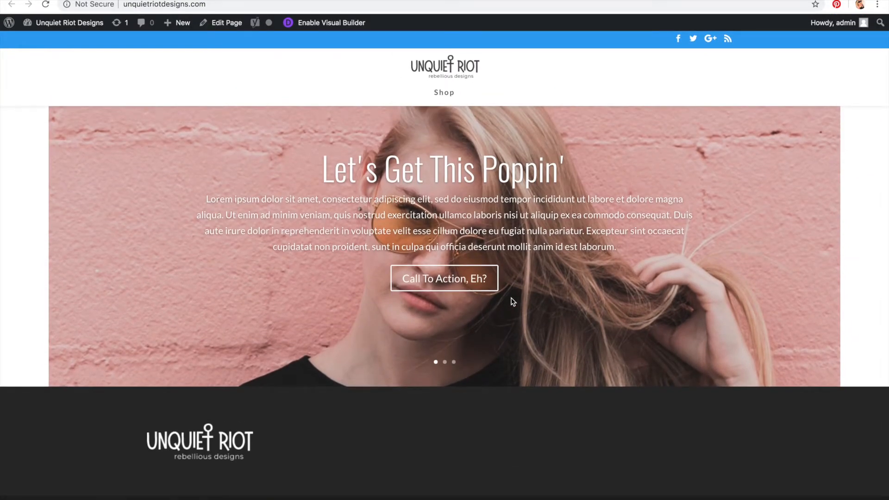
pyautogui.scroll(5, 513, 302)
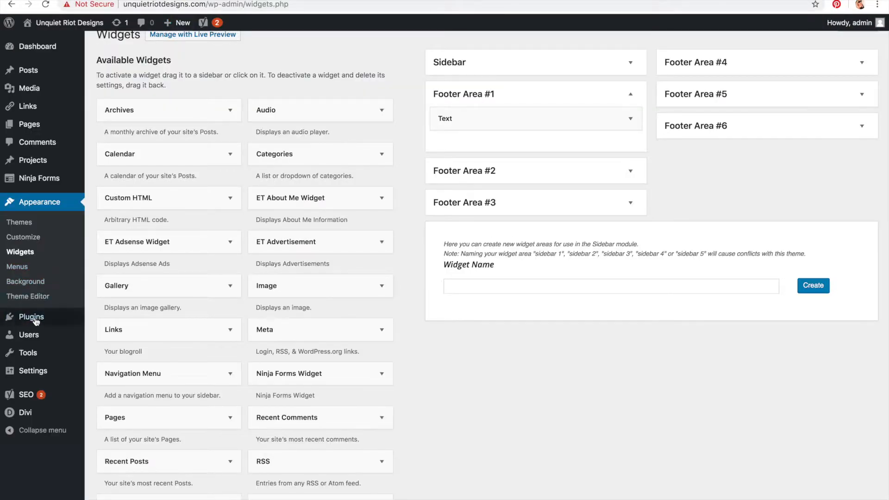
# Step: Open the Customizer's footer Footer Elements settings and toggle Show Social Icons off and back on
pyautogui.click(34, 243)
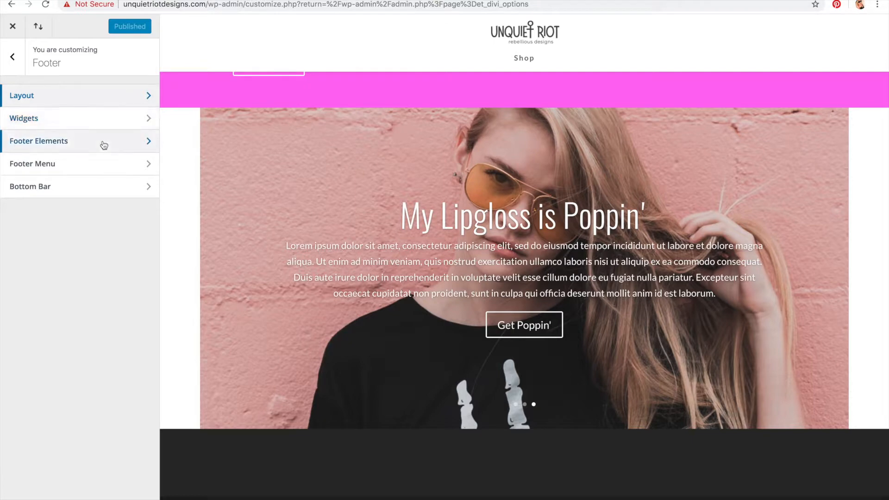
pyautogui.click(104, 142)
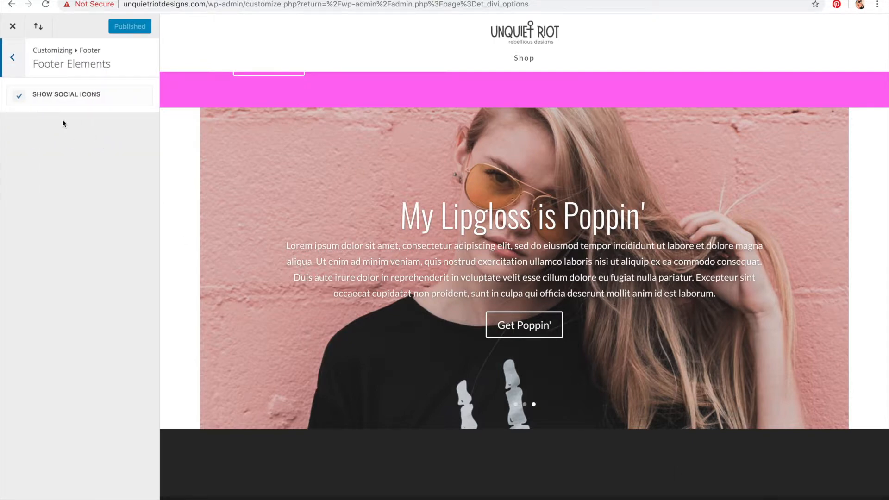
pyautogui.click(17, 98)
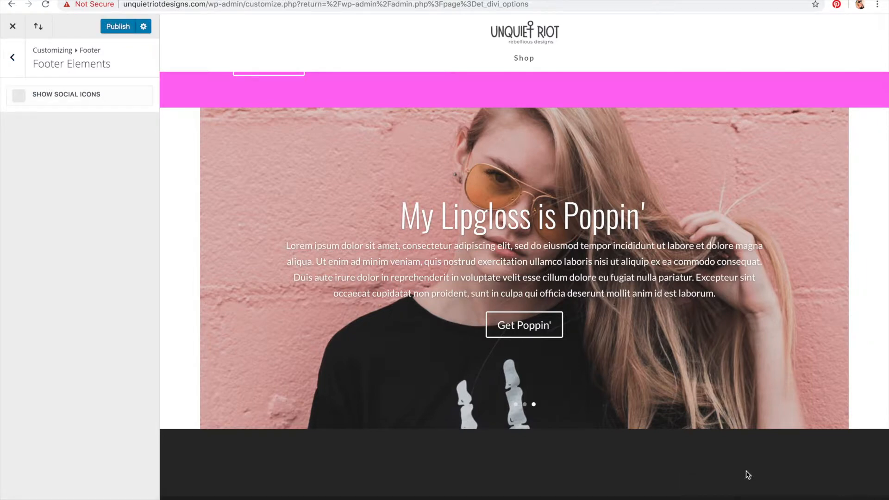
pyautogui.click(19, 99)
# Step: Open the footer Bottom Bar settings and replace the footer credits with '© 2019 Unquiet Riot Designs, All Rights Reserved'
pyautogui.click(12, 57)
pyautogui.click(51, 163)
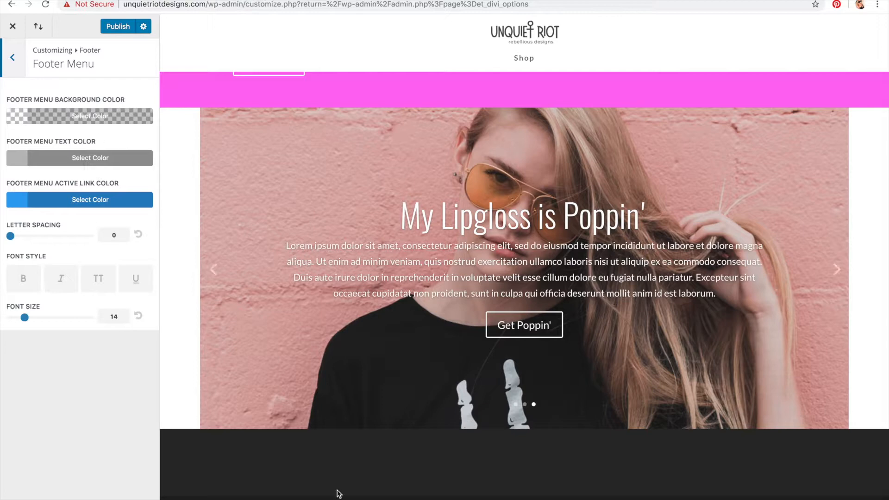
pyautogui.click(16, 69)
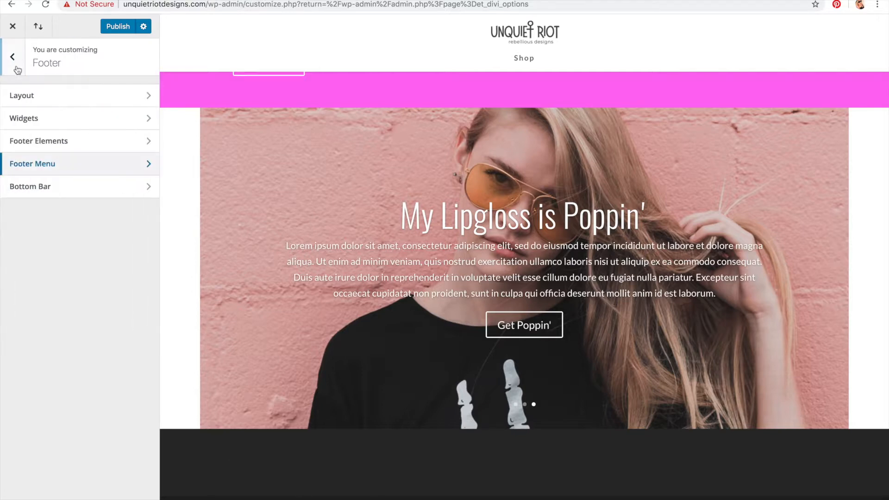
pyautogui.click(49, 187)
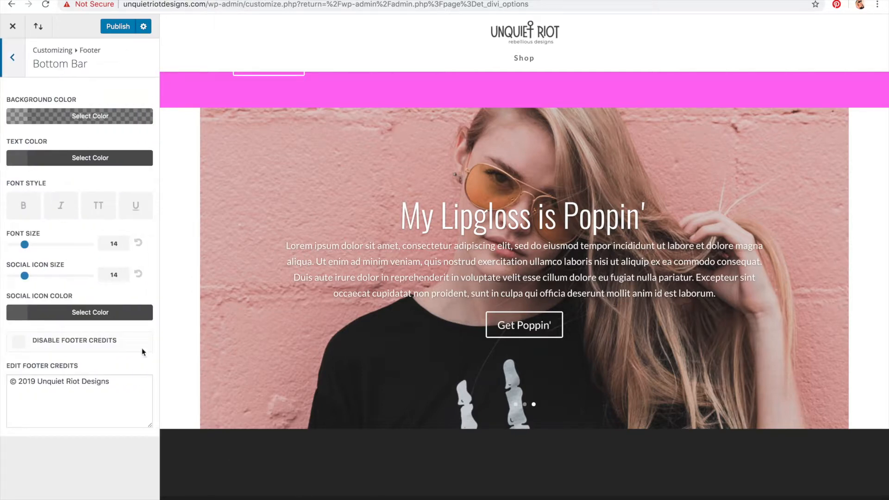
pyautogui.moveTo(143, 385); pyautogui.dragTo(1, 371)
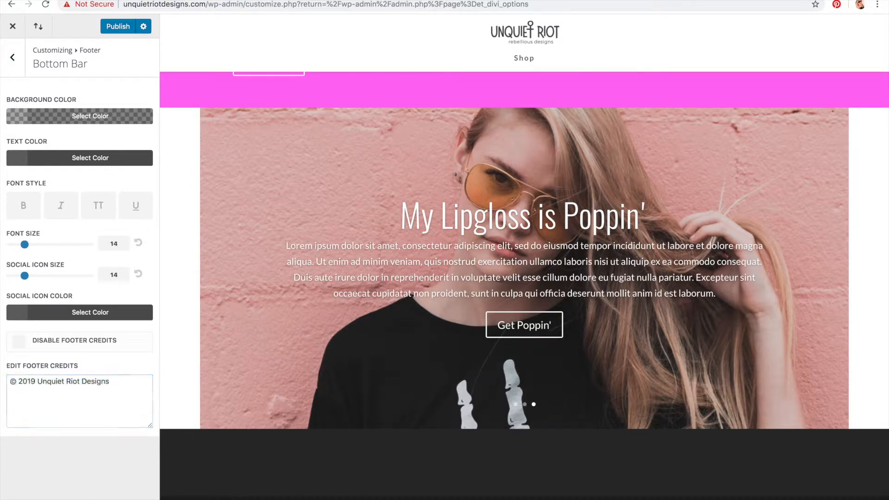
pyautogui.click(132, 396)
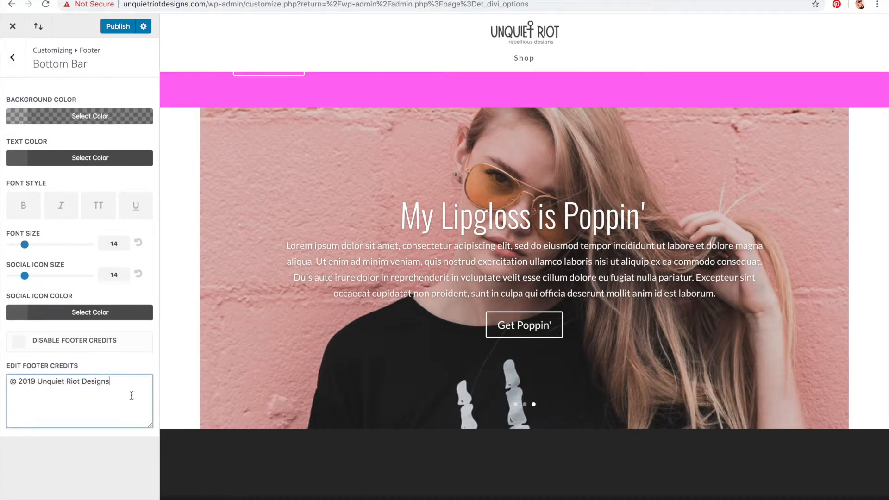
pyautogui.press('super+a')
pyautogui.press('BackSpace')
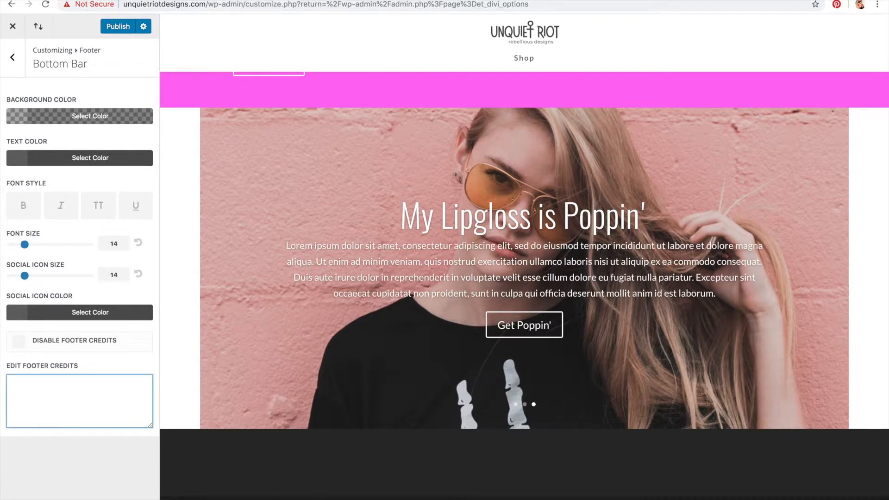
pyautogui.press('super+f')
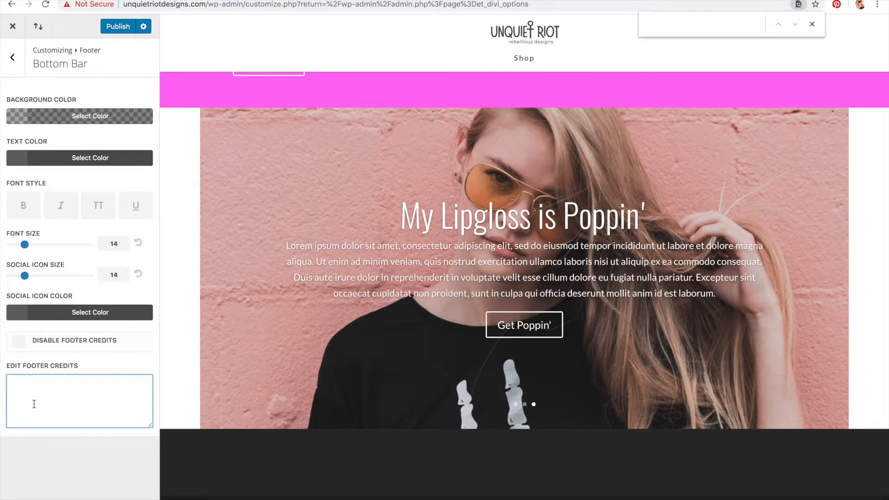
pyautogui.write('© 2019 Unquyi')
pyautogui.write('t Riot Designs')
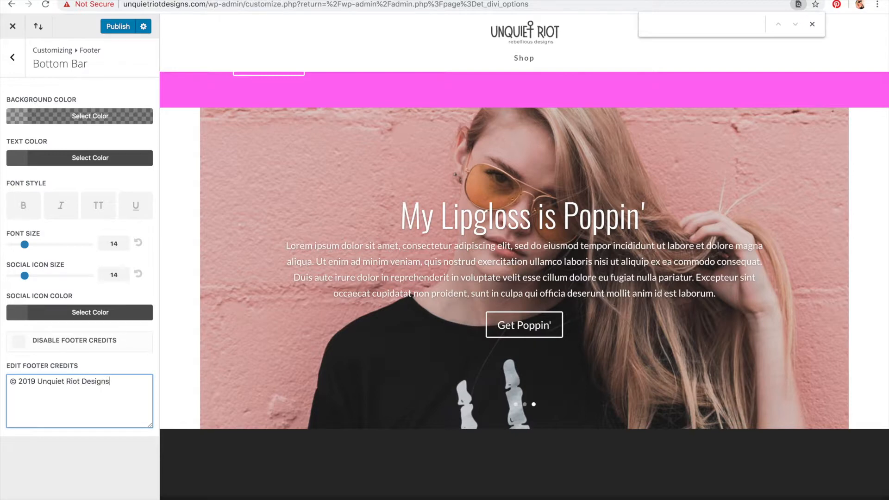
pyautogui.write(', All Rights Reserved')
# Step: Toggle Disable Footer Credits on and back off
pyautogui.click(42, 342)
pyautogui.click(41, 342)
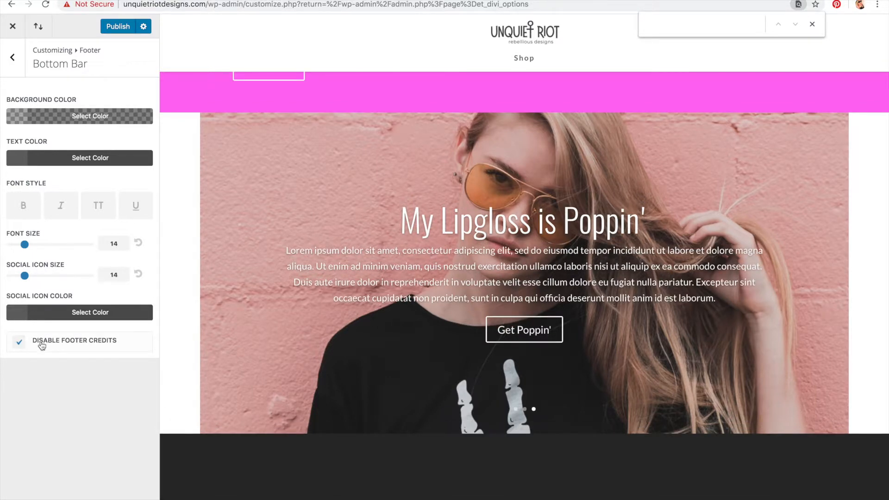
pyautogui.click(41, 342)
pyautogui.click(41, 343)
pyautogui.doubleClick(41, 343)
pyautogui.click(41, 344)
pyautogui.click(42, 344)
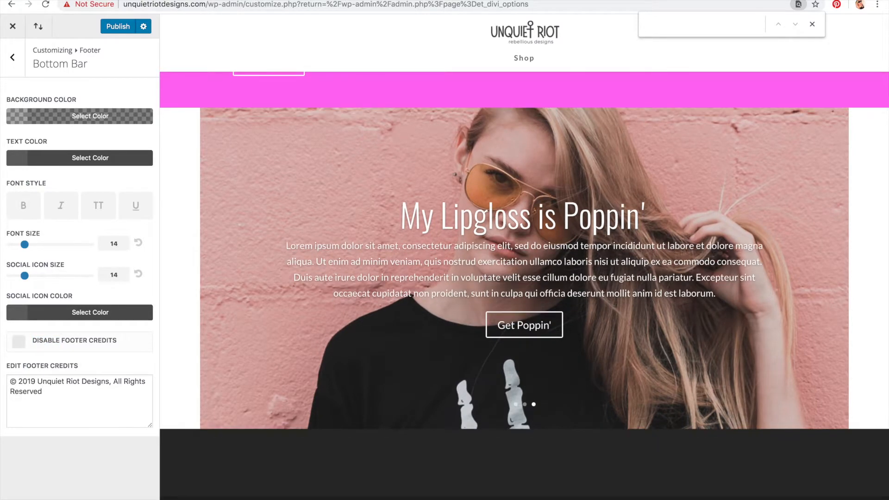
# Step: Set the social icon color to #3d3d3d and the social icon size to 22
pyautogui.click(90, 313)
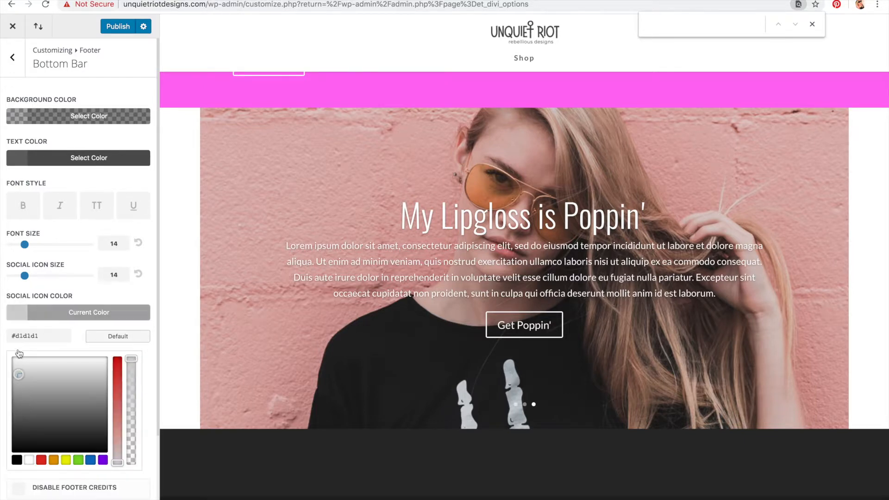
pyautogui.moveTo(16, 366); pyautogui.dragTo(7, 435)
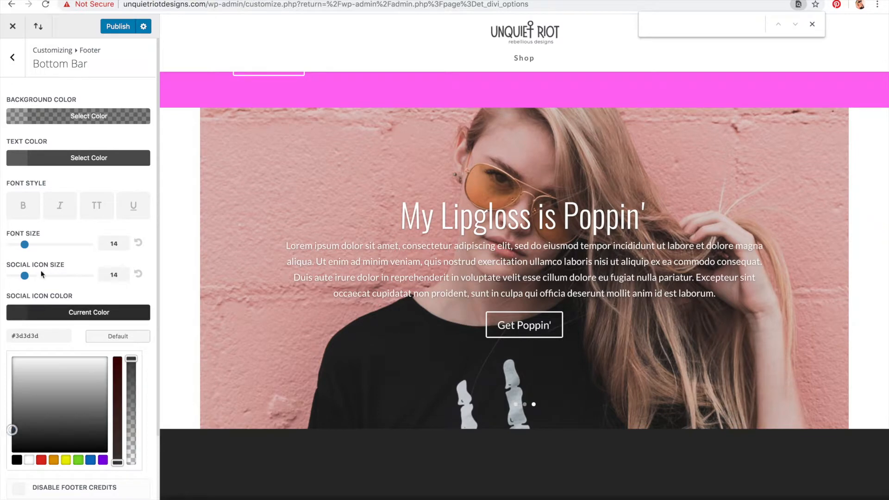
pyautogui.moveTo(26, 276); pyautogui.dragTo(53, 276)
# Step: Reduce the bottom bar font size to 11
pyautogui.moveTo(25, 245)
pyautogui.mouseDown()
pyautogui.moveTo(100, 246)
pyautogui.moveTo(19, 255)
pyautogui.mouseUp()
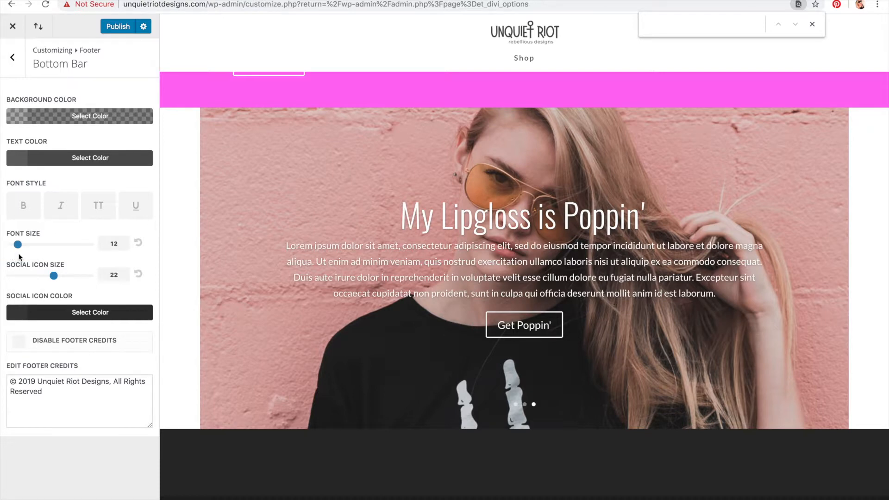
pyautogui.moveTo(17, 250); pyautogui.dragTo(15, 250)
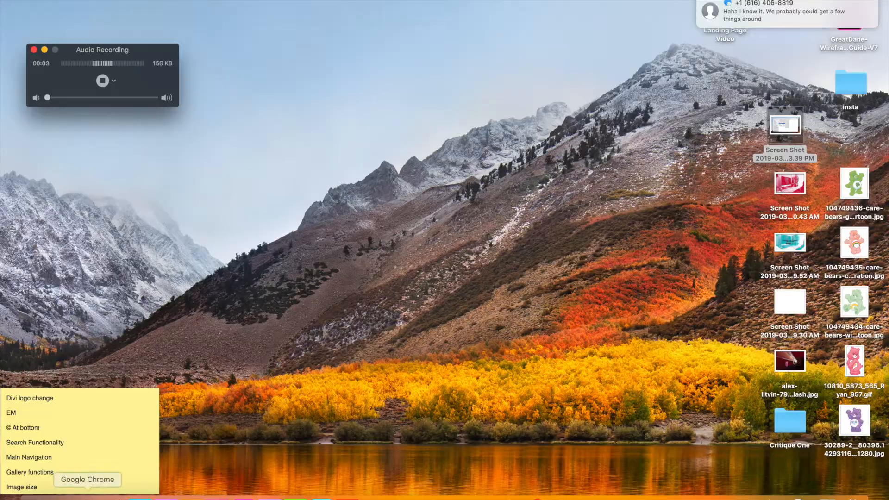
pyautogui.click(88, 499)
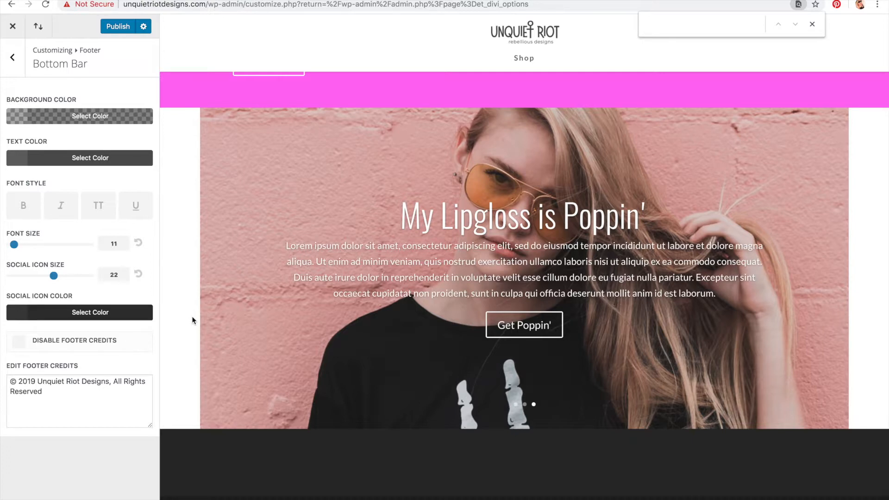
# Step: Darken the social icon color further toward black in the color picker
pyautogui.click(88, 316)
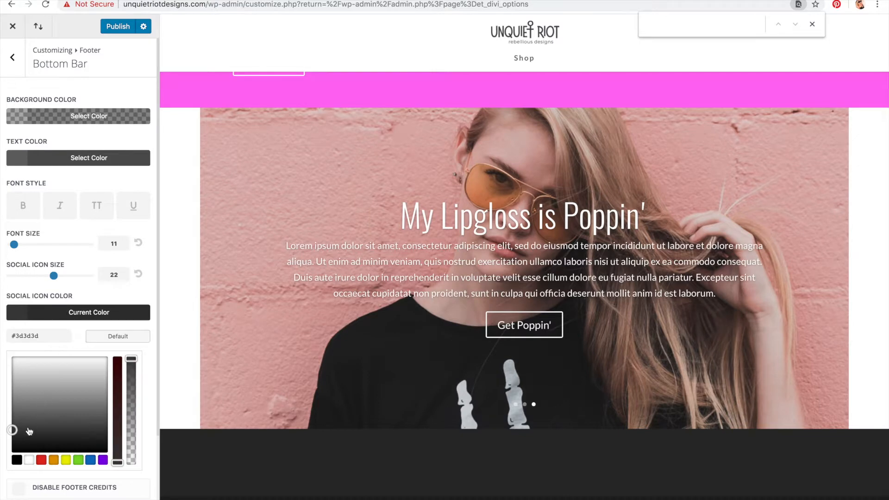
pyautogui.moveTo(13, 431); pyautogui.dragTo(2, 470)
pyautogui.click(2, 484)
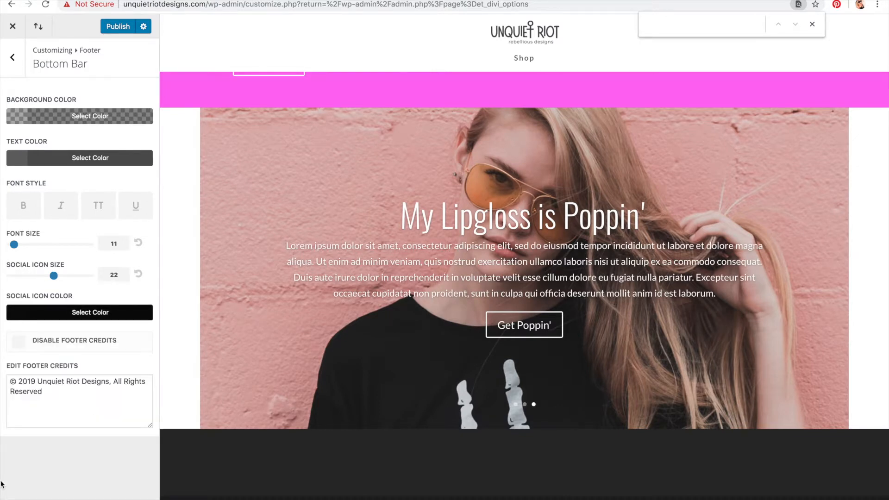
pyautogui.click(56, 312)
pyautogui.moveTo(25, 421)
pyautogui.mouseDown()
pyautogui.moveTo(10, 416)
pyautogui.moveTo(7, 402)
pyautogui.moveTo(10, 420)
pyautogui.mouseUp()
pyautogui.click(77, 310)
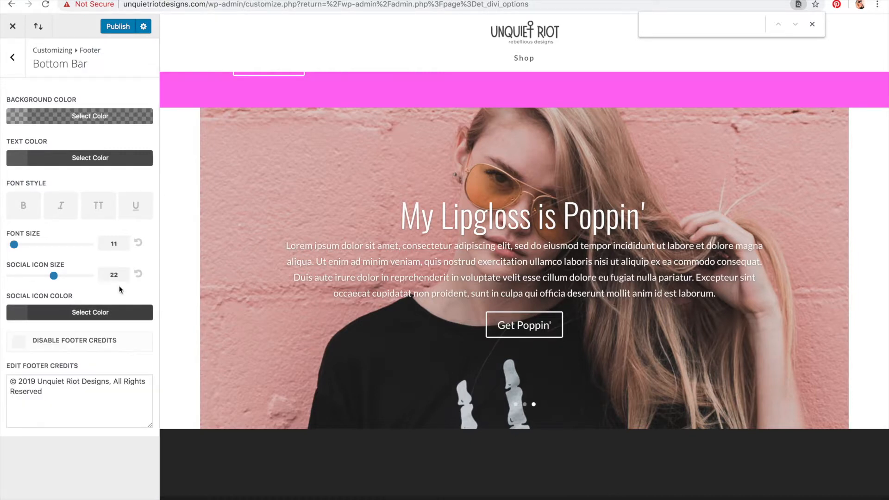
# Step: Check the bottom bar text color, then review the Buttons Style settings against the buttons in the preview
pyautogui.click(79, 160)
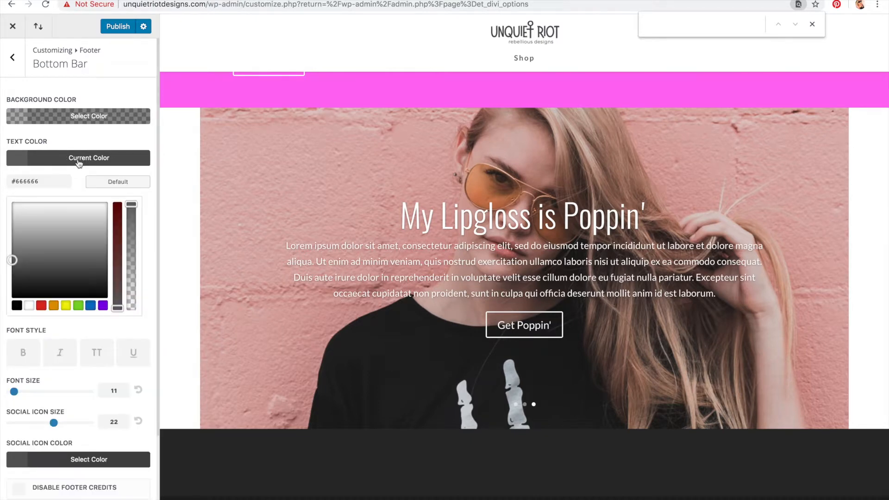
pyautogui.click(16, 75)
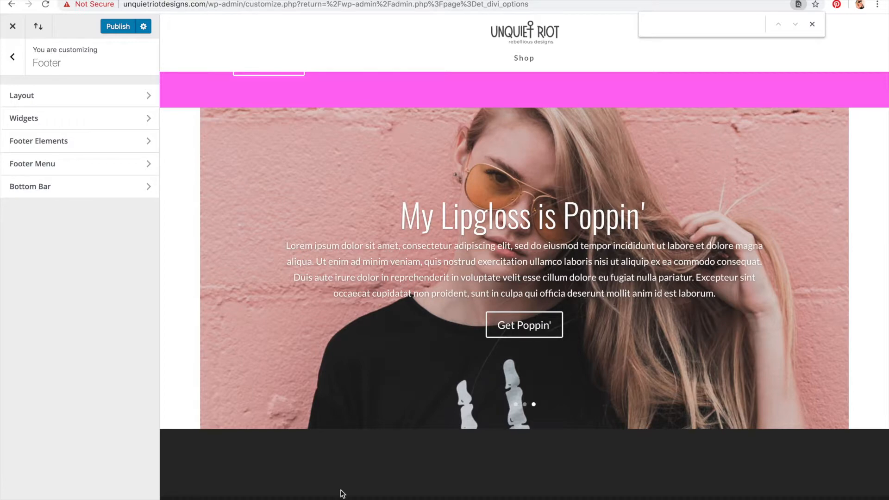
pyautogui.click(20, 68)
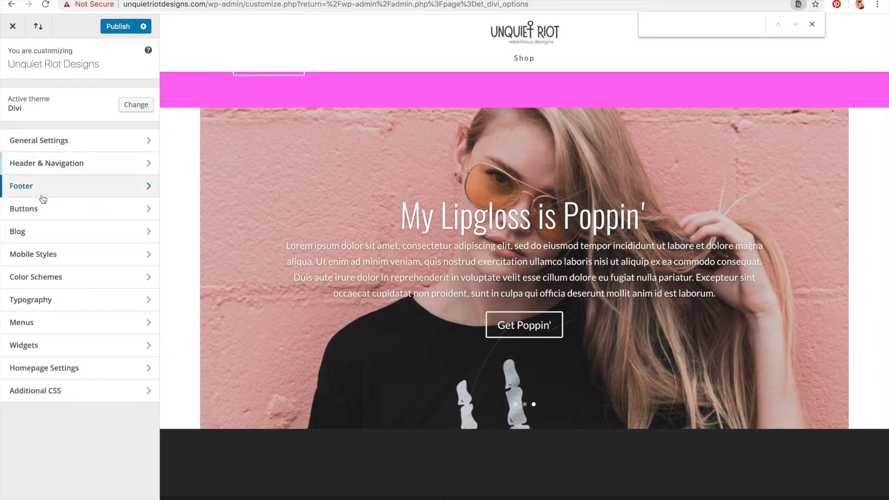
pyautogui.click(43, 209)
pyautogui.click(48, 94)
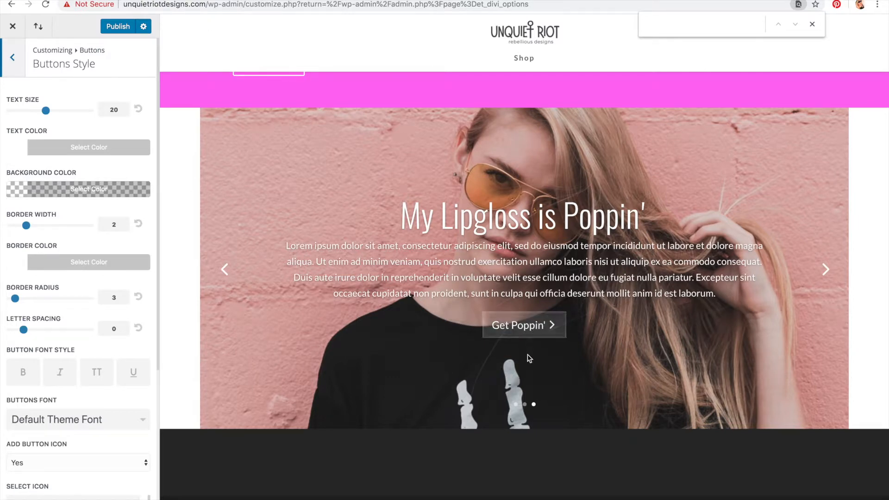
pyautogui.scroll(2, 417, 315)
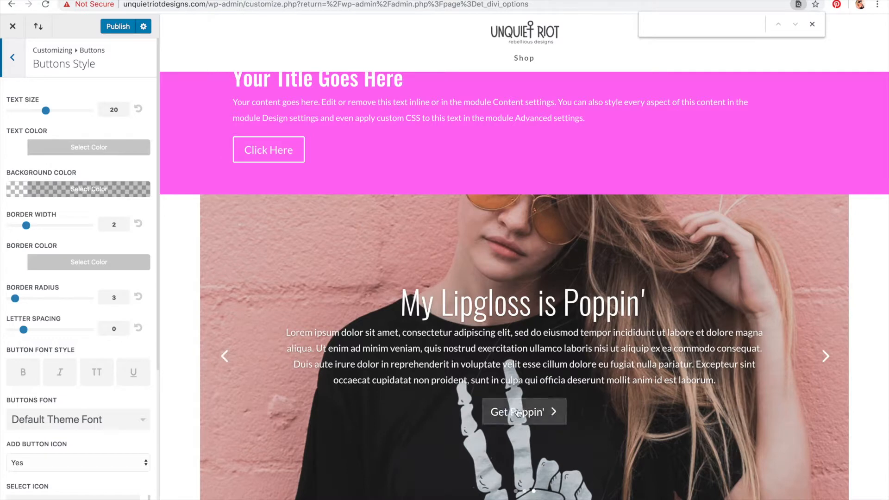
pyautogui.scroll(-2, 248, 215)
pyautogui.scroll(3, 248, 215)
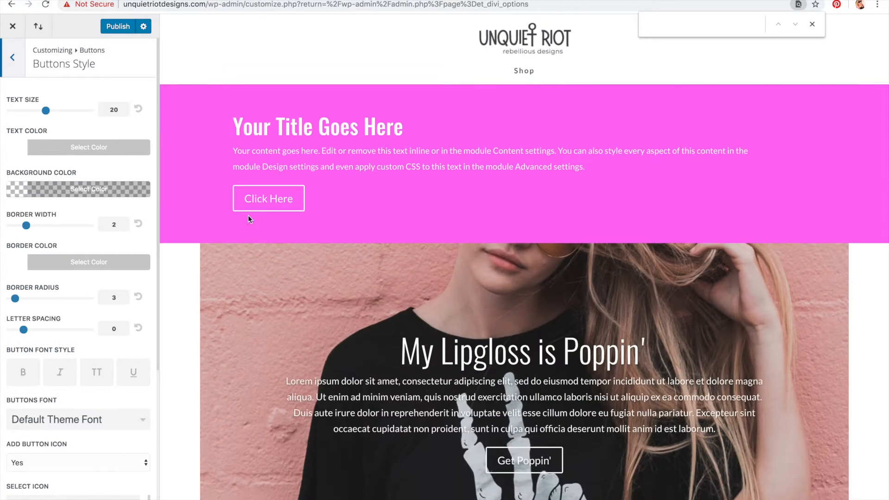
# Step: Review the Buttons Hover Style settings and the Blog Post settings
pyautogui.click(13, 57)
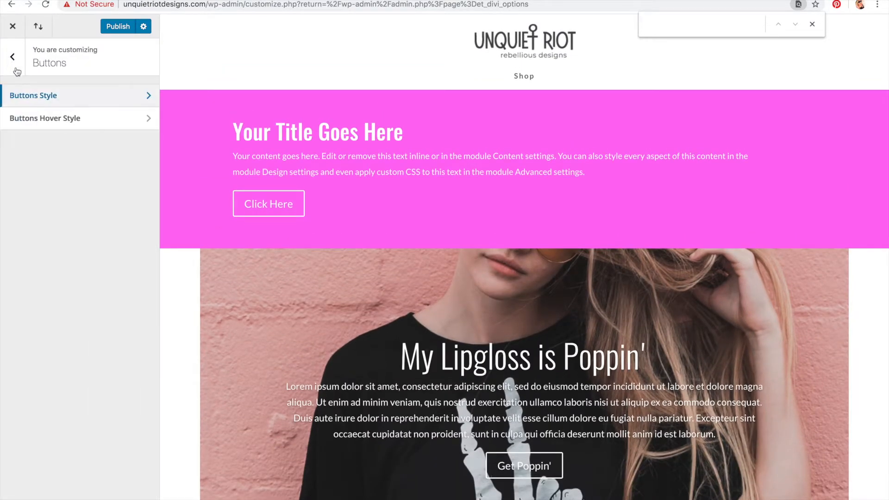
pyautogui.click(41, 119)
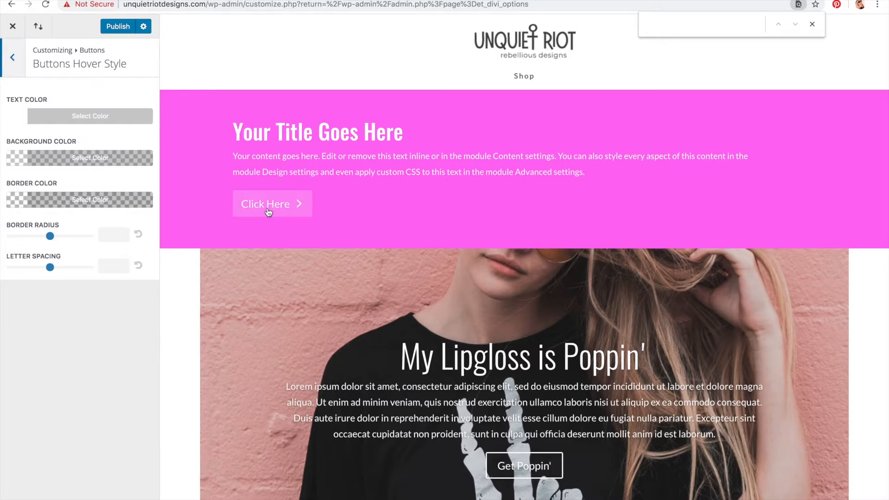
pyautogui.click(12, 57)
pyautogui.click(13, 58)
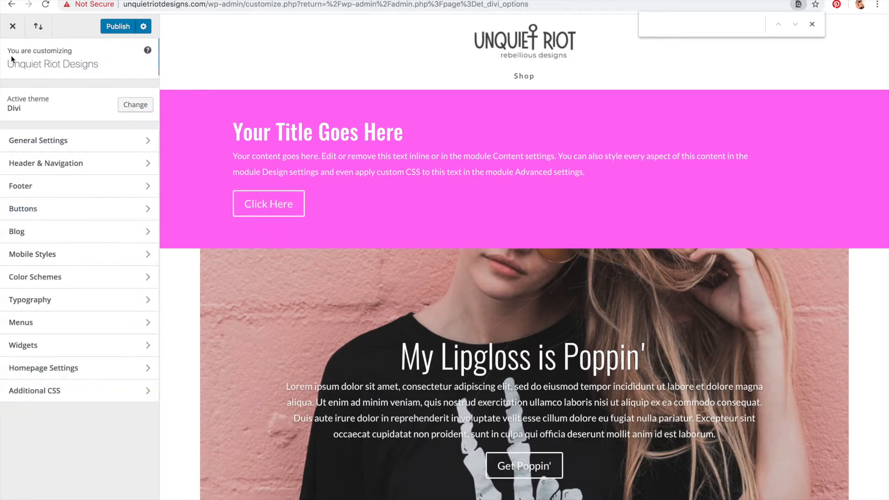
pyautogui.click(54, 230)
pyautogui.click(48, 102)
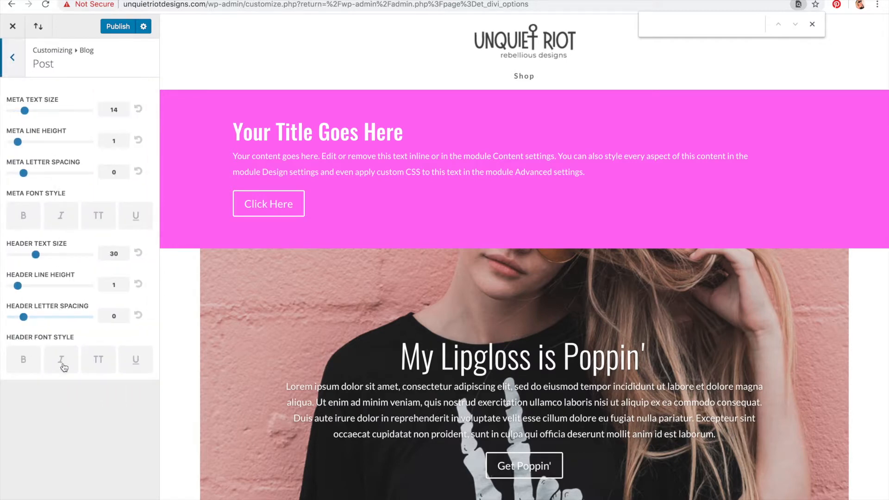
pyautogui.click(18, 68)
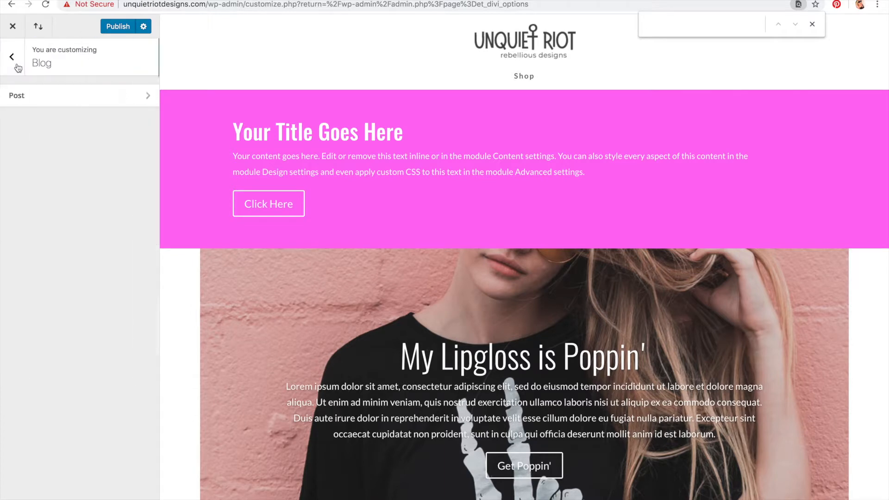
pyautogui.click(17, 67)
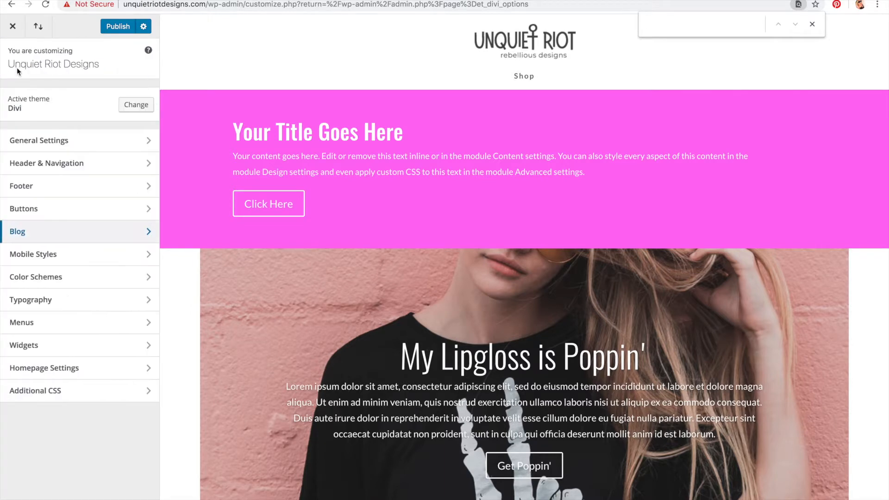
# Step: Open the Mobile Styles Phone settings and scroll through the phone preview of the page
pyautogui.click(38, 255)
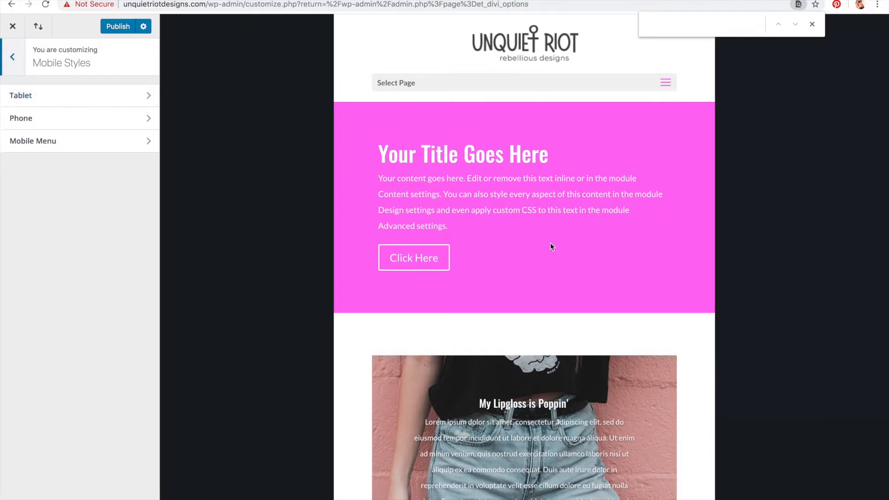
pyautogui.scroll(-1, 433, 374)
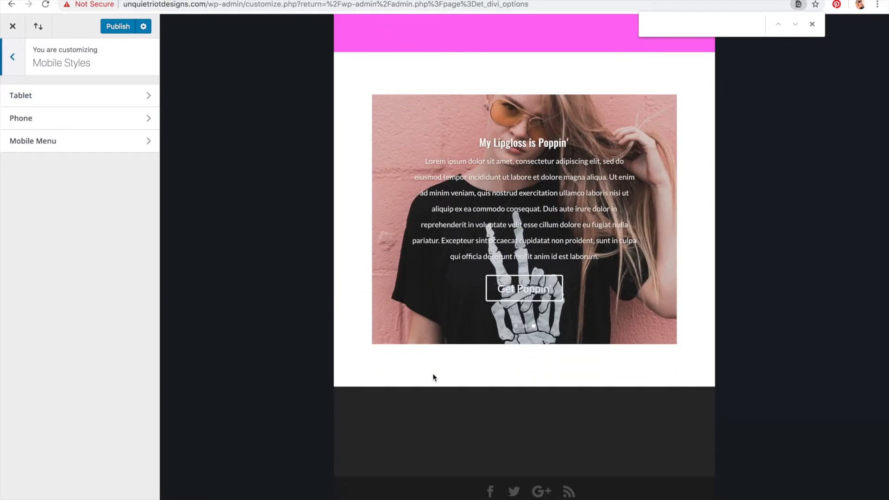
pyautogui.scroll(6, 435, 384)
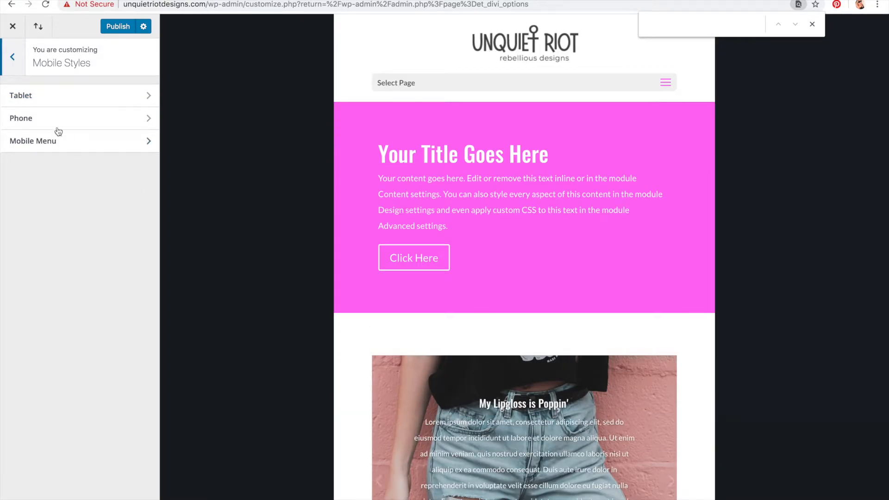
pyautogui.click(57, 126)
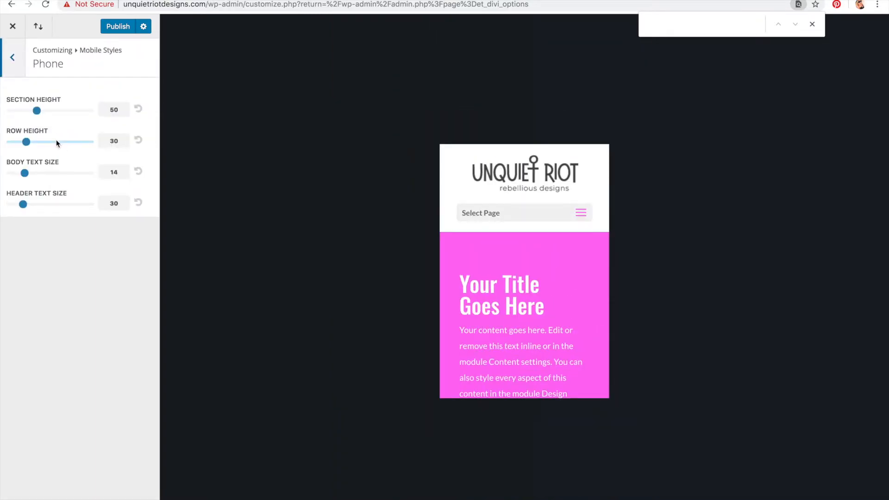
pyautogui.scroll(-5, 594, 322)
pyautogui.scroll(5, 594, 323)
pyautogui.scroll(-10, 521, 224)
pyautogui.scroll(-5, 522, 224)
pyautogui.scroll(15, 522, 224)
pyautogui.scroll(-15, 522, 224)
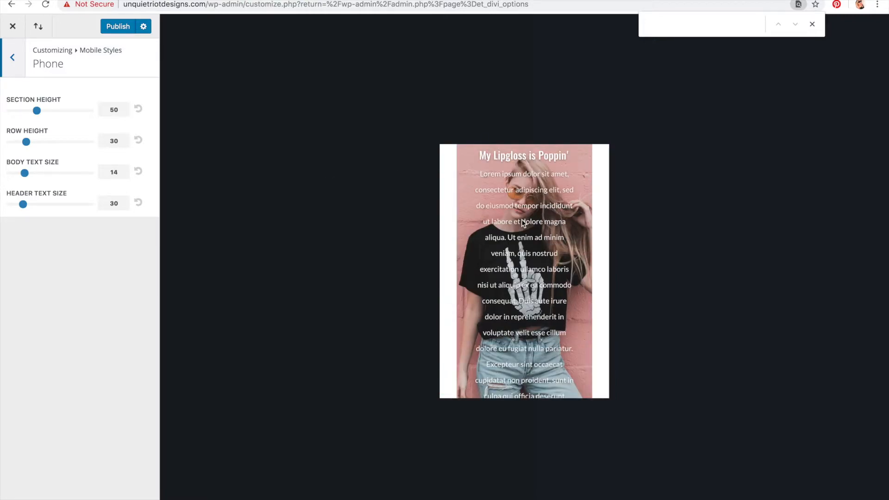
# Step: Open the Mobile Menu settings under Mobile Styles and expand the hamburger menu in the phone preview
pyautogui.scroll(15, 571, 324)
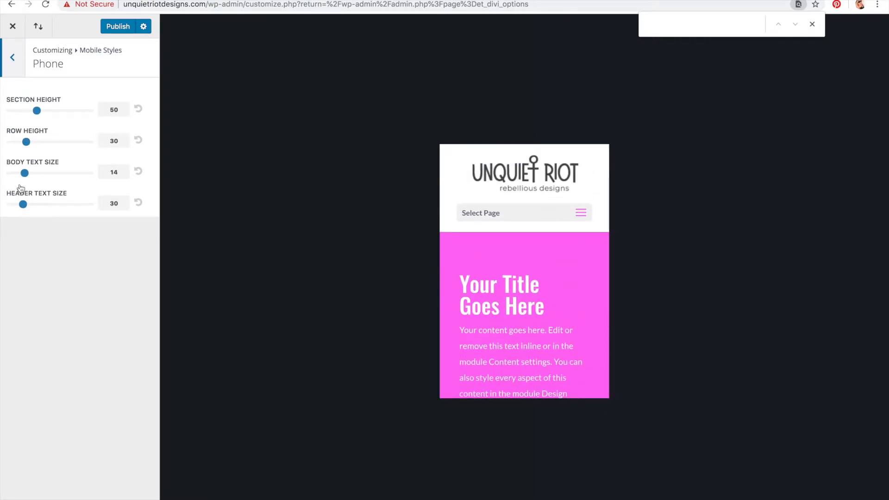
pyautogui.click(11, 64)
pyautogui.click(27, 144)
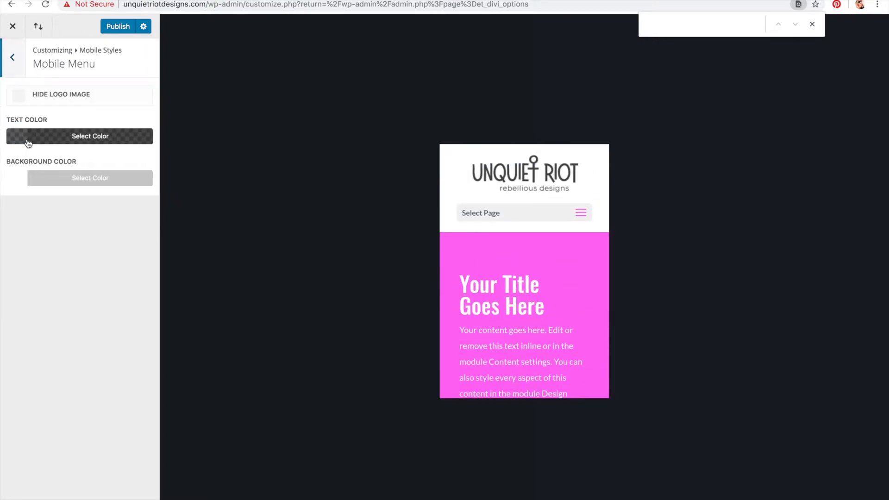
pyautogui.click(581, 214)
pyautogui.click(582, 214)
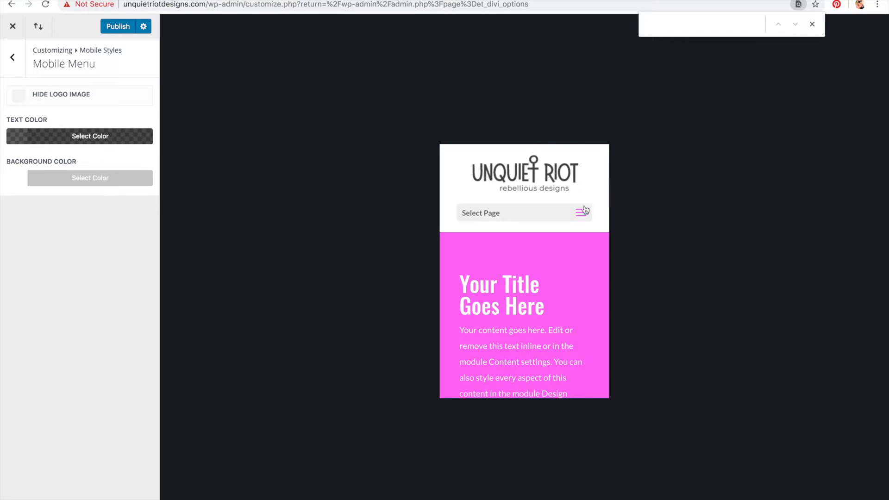
pyautogui.click(581, 214)
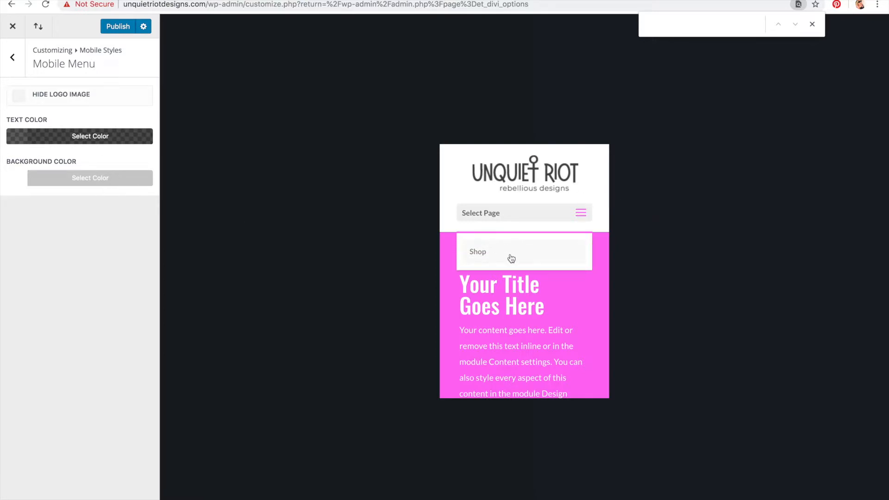
# Step: Leave the Customizer and move the existing KCAD Teaching Landing Page to the Trash from the pages list
pyautogui.click(13, 59)
pyautogui.click(14, 62)
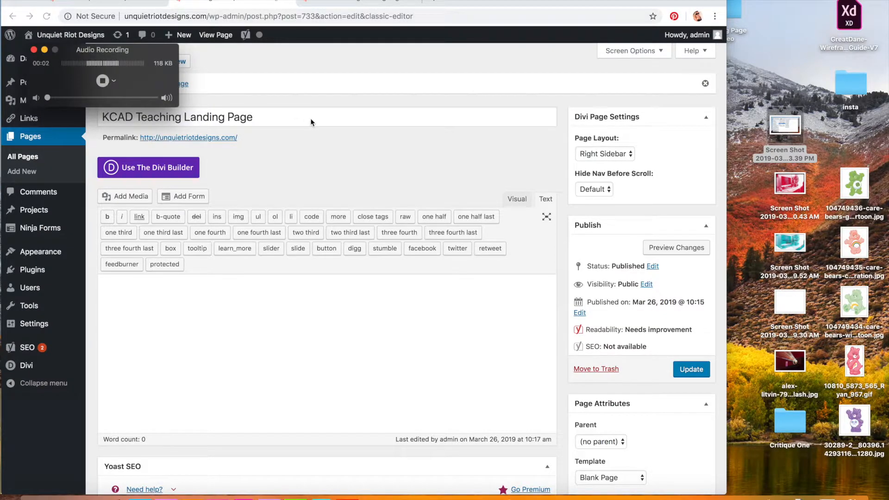
pyautogui.press('super+Tab')
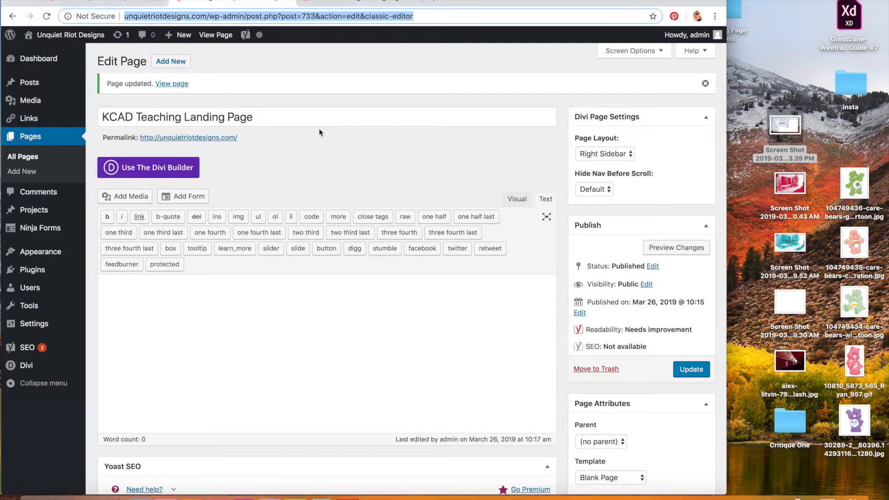
pyautogui.click(34, 2)
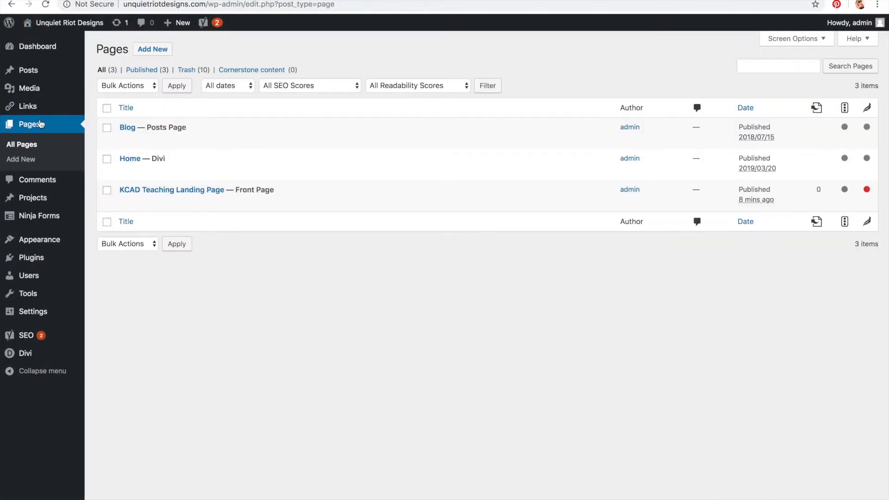
pyautogui.click(186, 204)
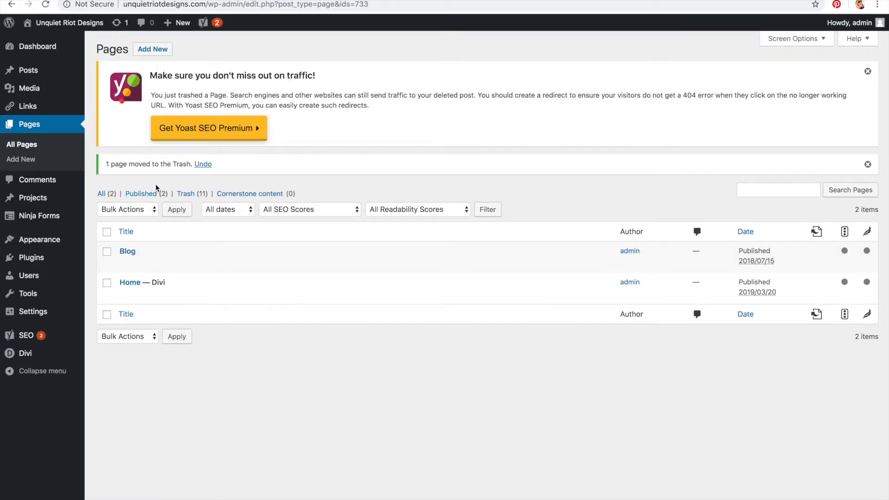
# Step: Create and publish a new page titled "KCAD Teaching Landing Page"
pyautogui.click(36, 127)
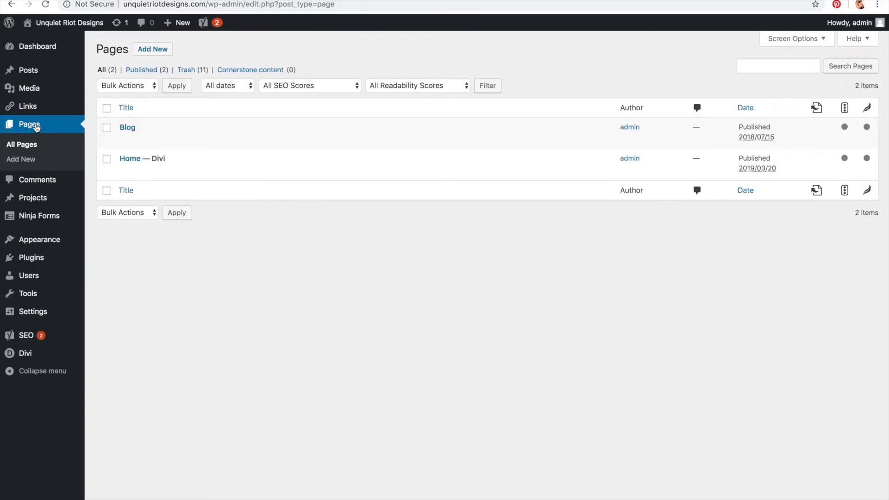
pyautogui.click(148, 51)
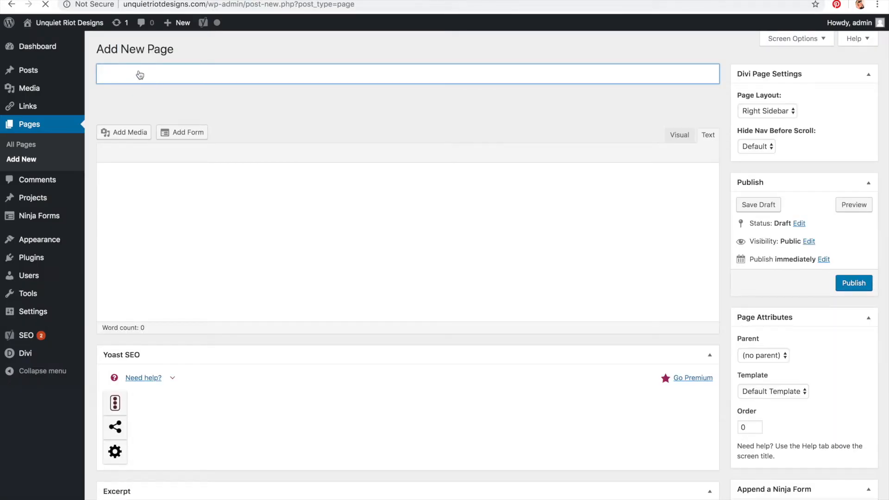
pyautogui.write('K')
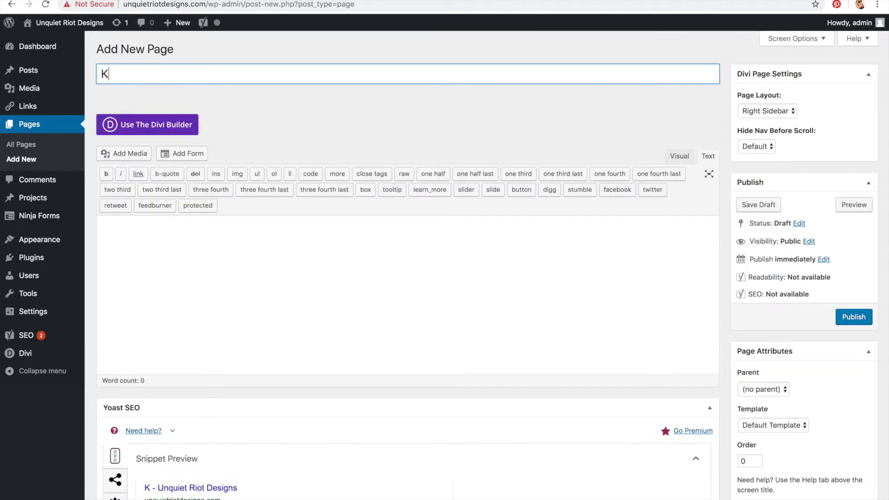
pyautogui.write('CAD Teachingb La')
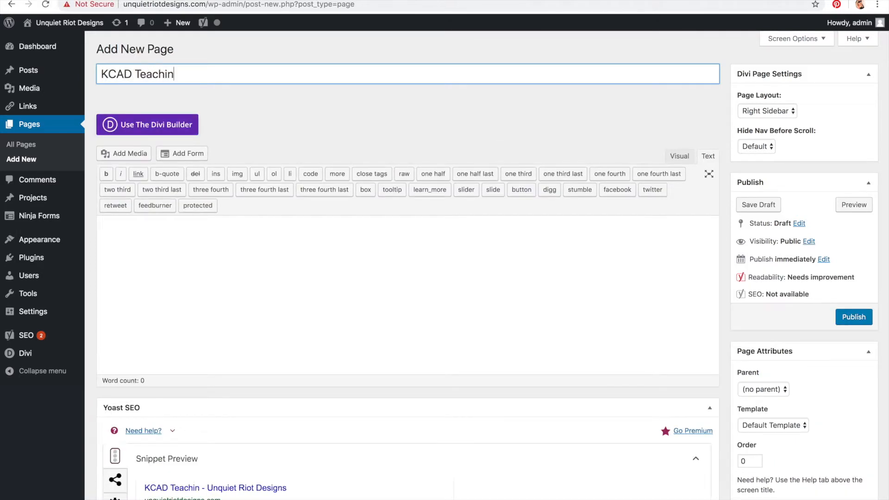
pyautogui.press('BackSpace')
pyautogui.press('BackSpace')
pyautogui.press('BackSpace')
pyautogui.press('BackSpace')
pyautogui.write('Landing Page')
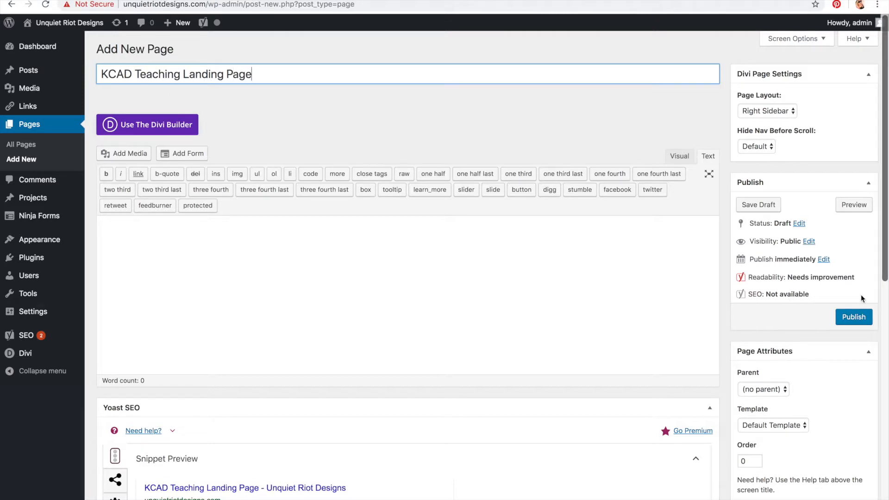
pyautogui.click(856, 319)
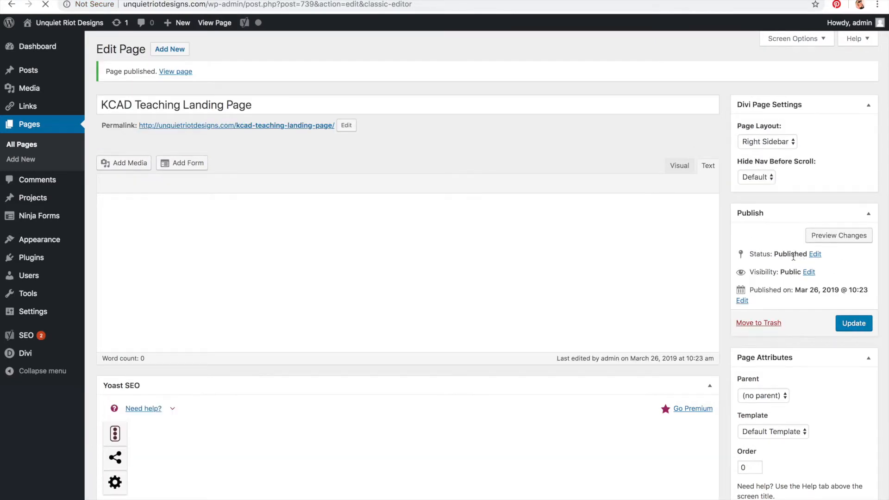
# Step: In the Customizer's Homepage Settings, set a static homepage to KCAD Teaching Landing Page and publish
pyautogui.moveTo(44, 249)
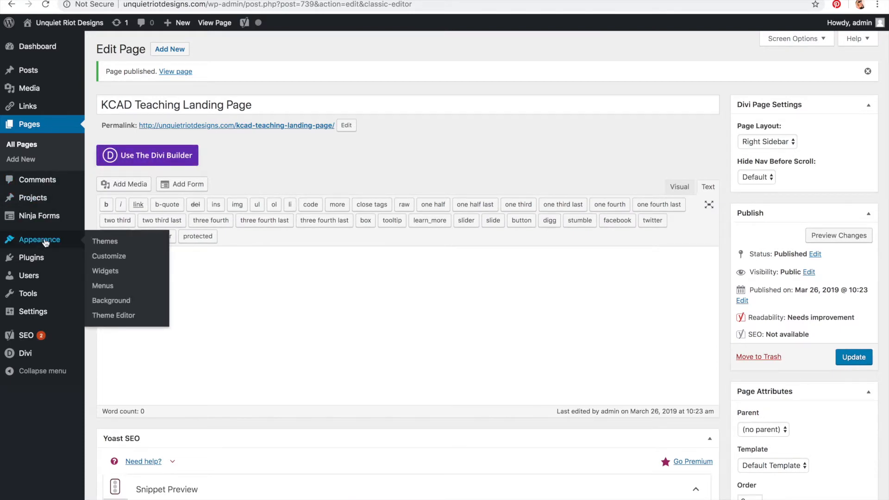
pyautogui.click(49, 240)
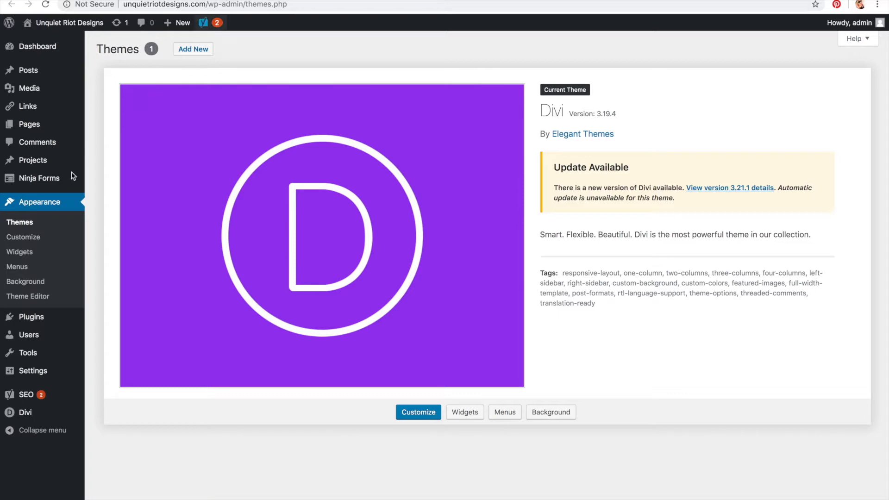
pyautogui.click(36, 238)
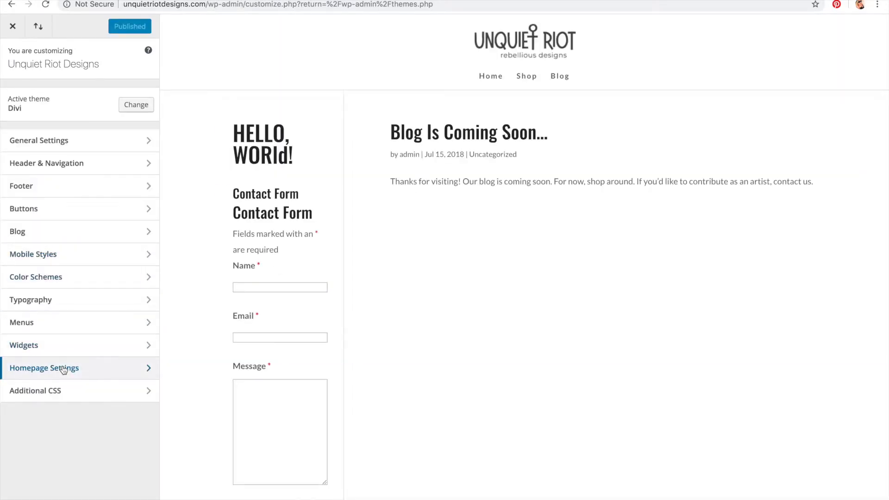
pyautogui.click(64, 369)
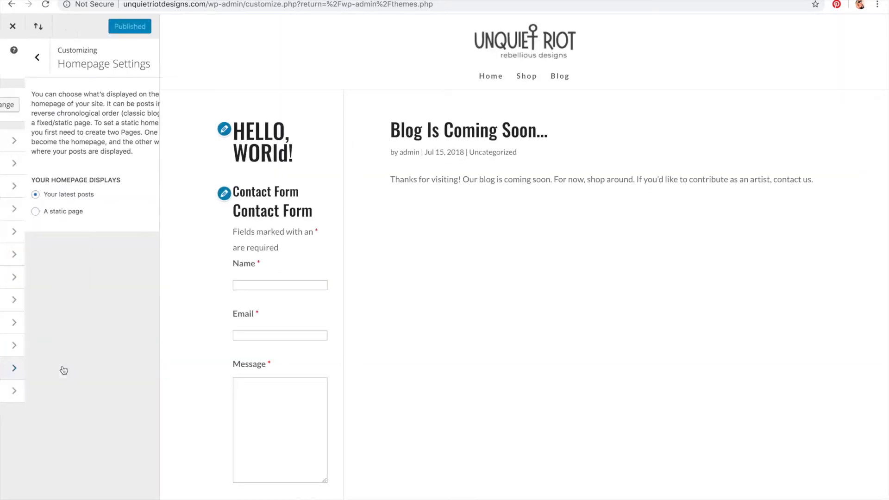
pyautogui.click(41, 212)
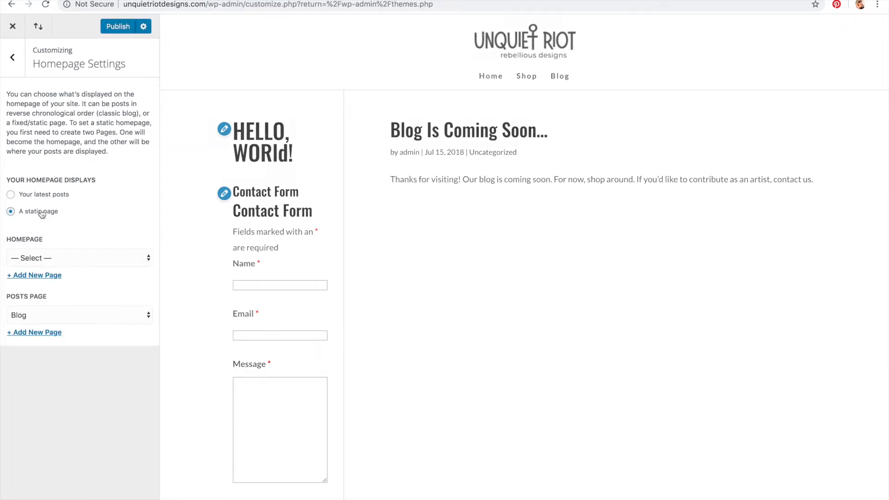
pyautogui.click(56, 262)
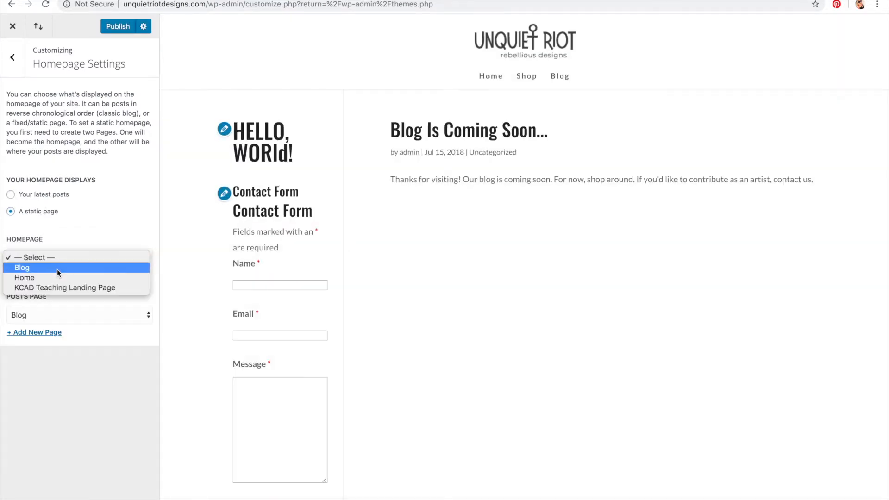
pyautogui.click(58, 287)
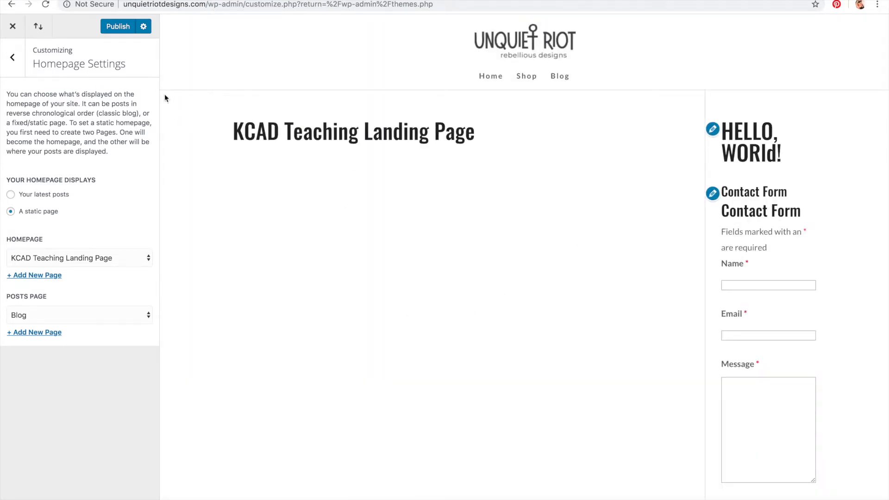
pyautogui.click(115, 30)
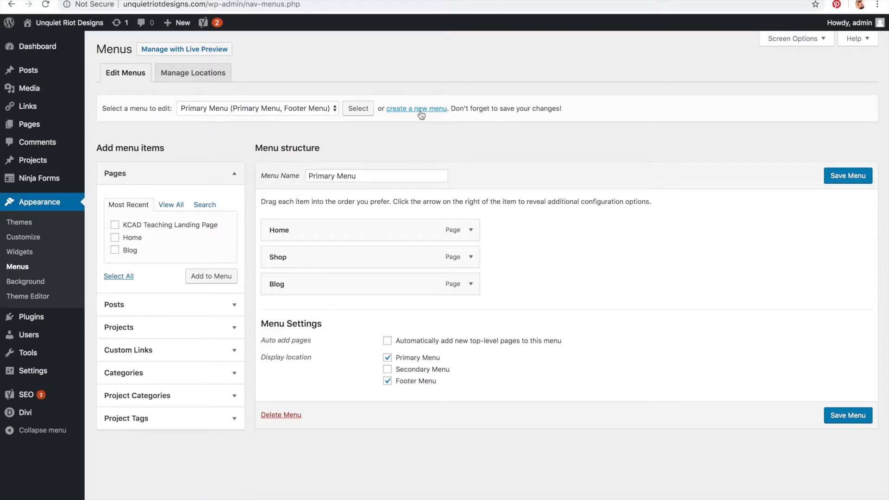
# Step: Check the Primary Menu's pages and tick KCAD Teaching Landing Page, Home and Blog in the page list
pyautogui.moveTo(356, 177); pyautogui.dragTo(310, 177)
pyautogui.click(305, 108)
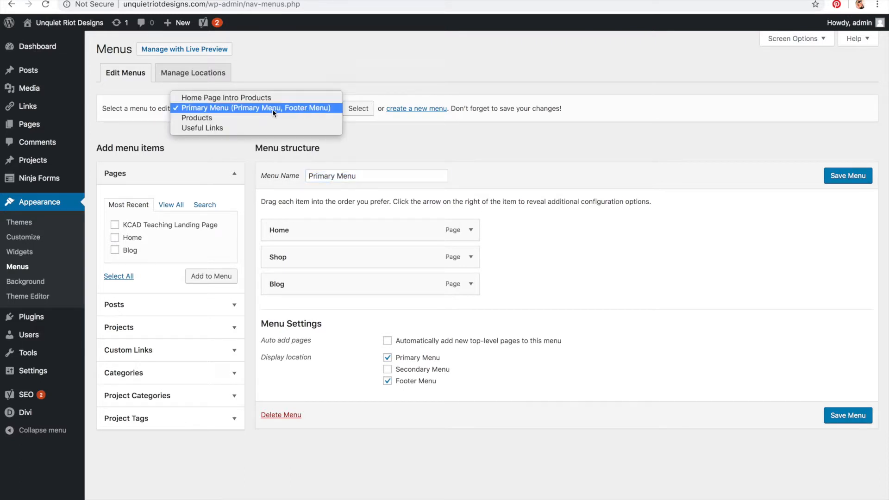
pyautogui.click(391, 136)
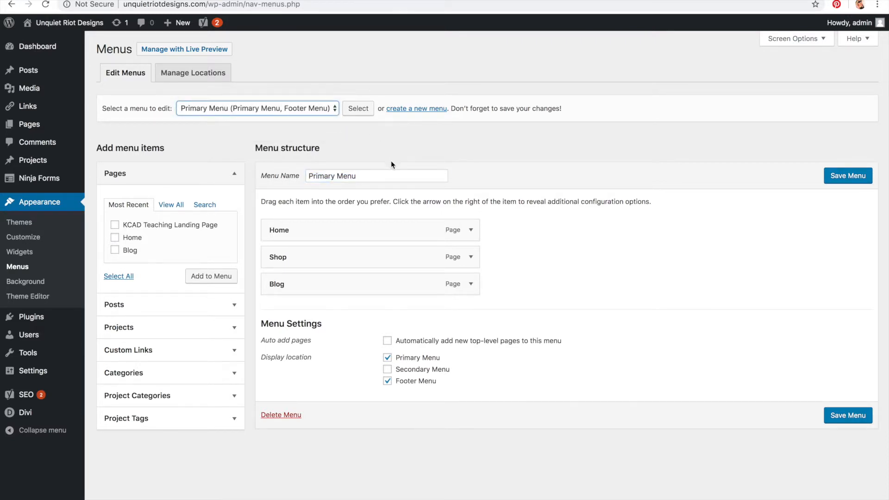
pyautogui.click(115, 250)
pyautogui.click(114, 237)
pyautogui.click(115, 225)
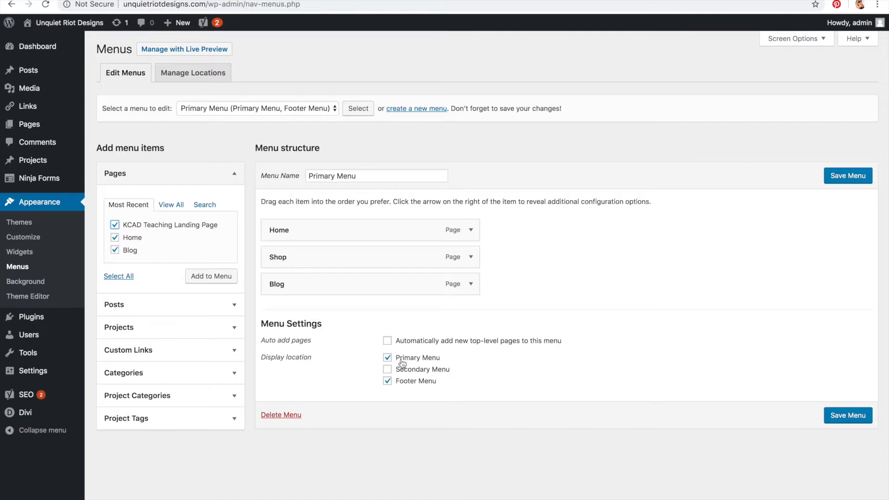
# Step: Reload the live site homepage and scroll through it from header down to the footer
pyautogui.click(448, 5)
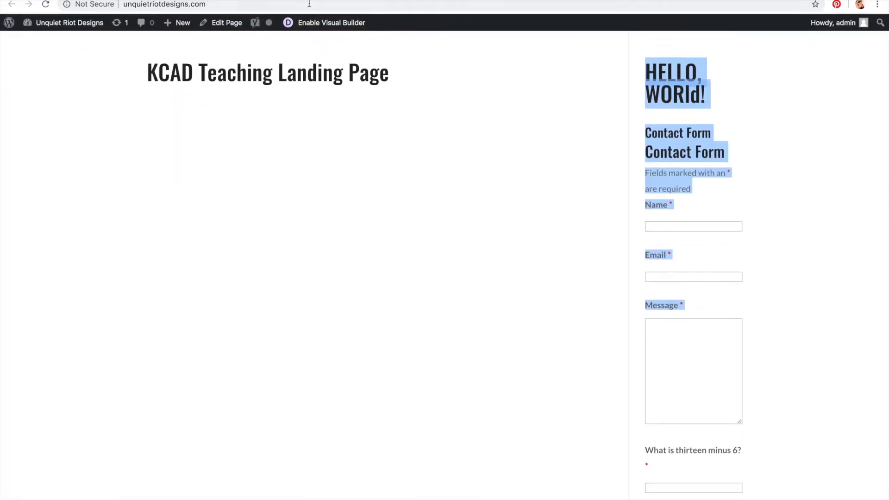
pyautogui.click(310, 3)
pyautogui.press('Return')
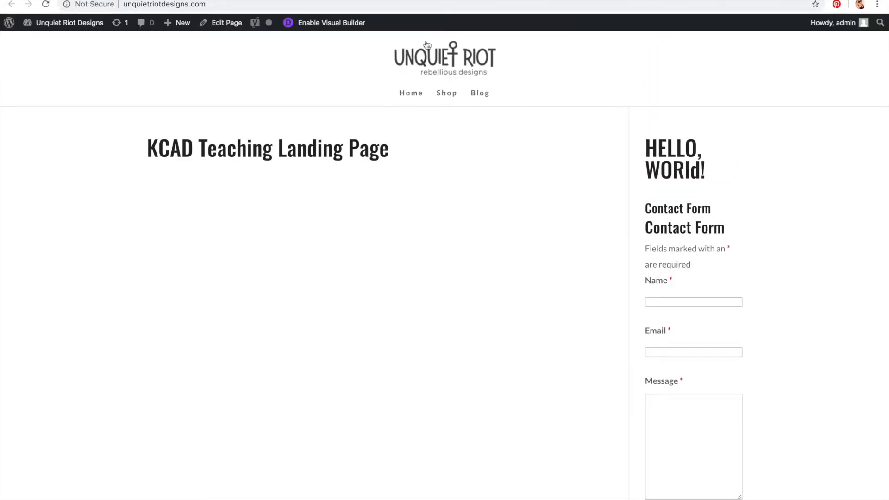
pyautogui.scroll(-10, 347, 287)
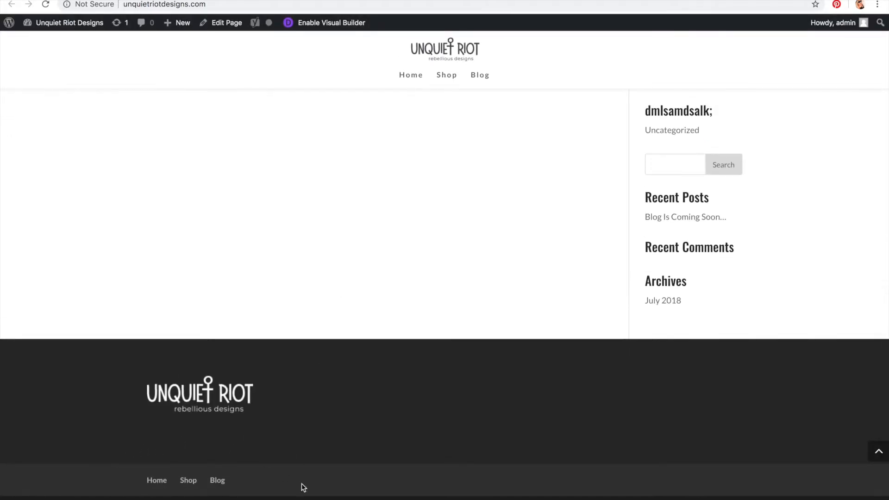
pyautogui.scroll(15, 472, 367)
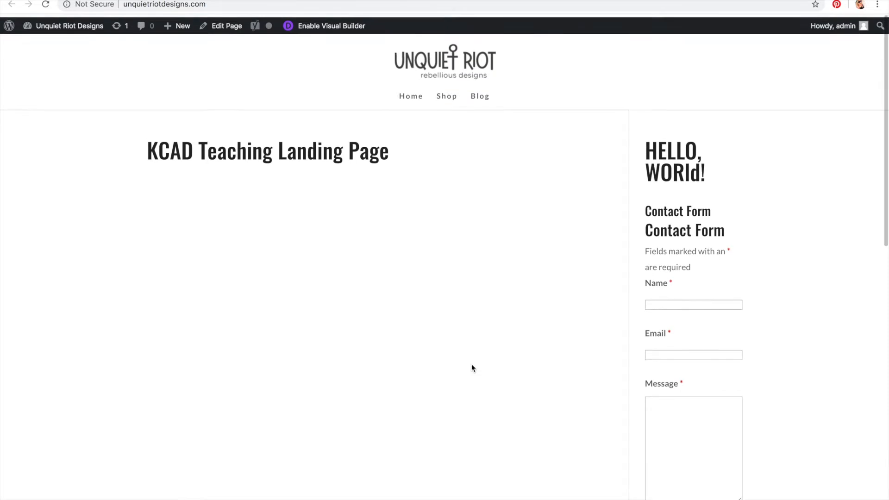
pyautogui.scroll(-10, 471, 367)
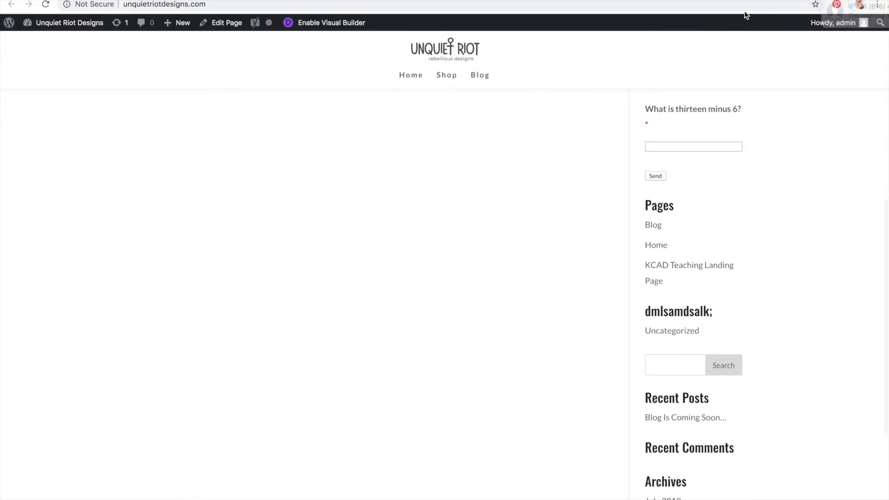
pyautogui.scroll(-5, 473, 155)
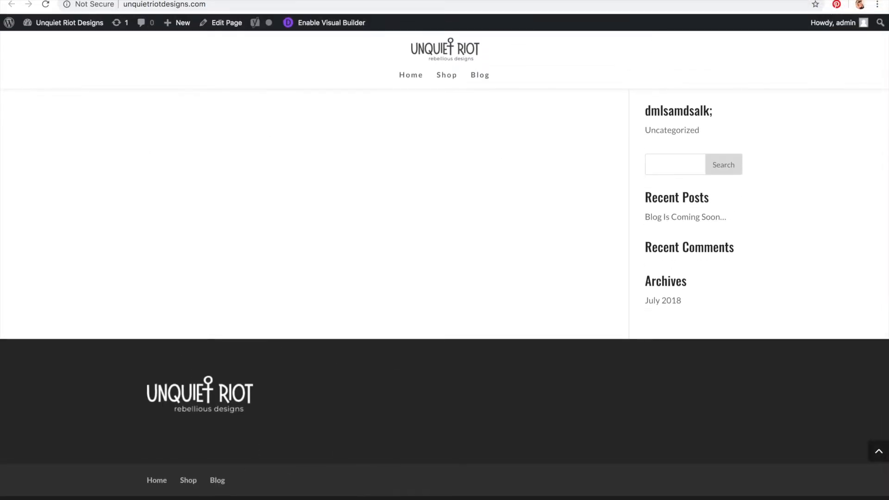
pyautogui.scroll(15, 415, 362)
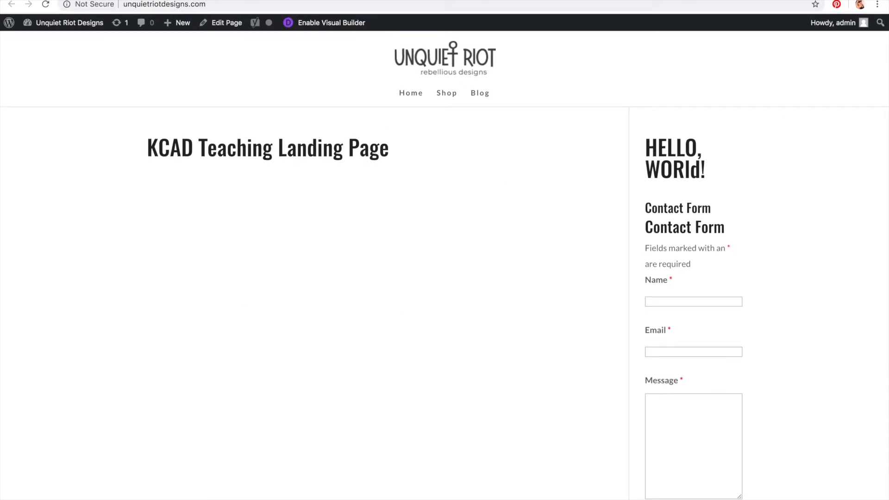
# Step: Return to the KCAD Teaching Landing Page editor and switch it to the Divi Builder
pyautogui.hotkey('ctrl', 'shift', 'Tab')
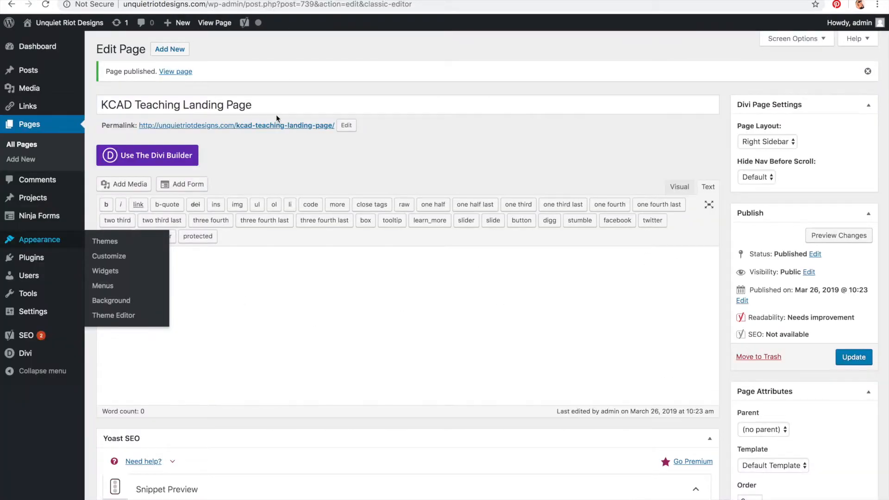
pyautogui.hotkey('ctrl', 'Tab')
pyautogui.hotkey('ctrl', 'shift', 'Tab')
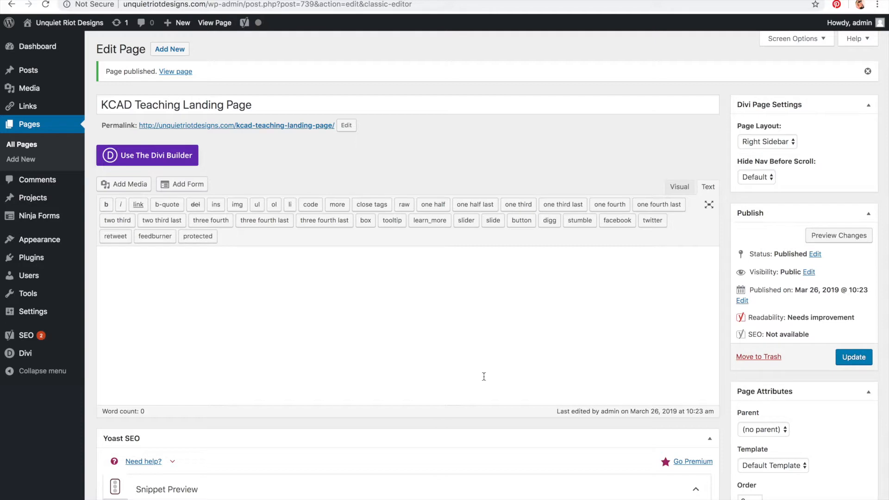
pyautogui.click(156, 157)
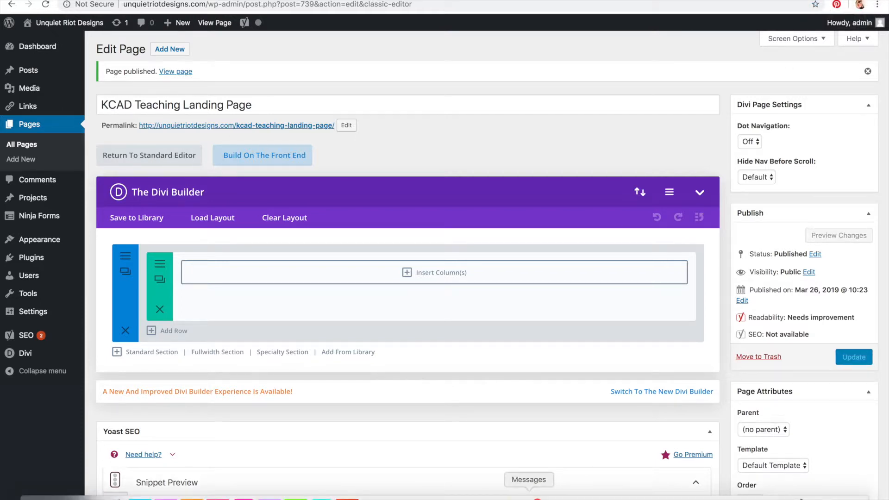
pyautogui.rightClick(538, 495)
pyautogui.click(537, 476)
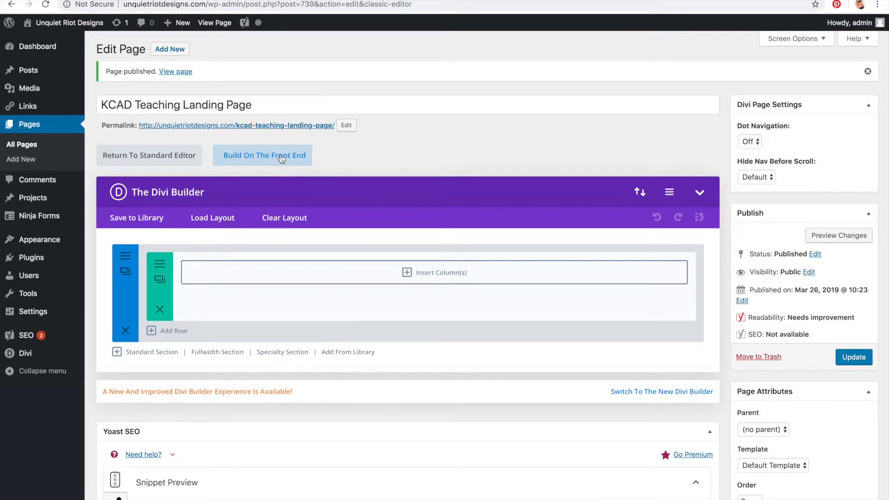
pyautogui.scroll(-9, 281, 159)
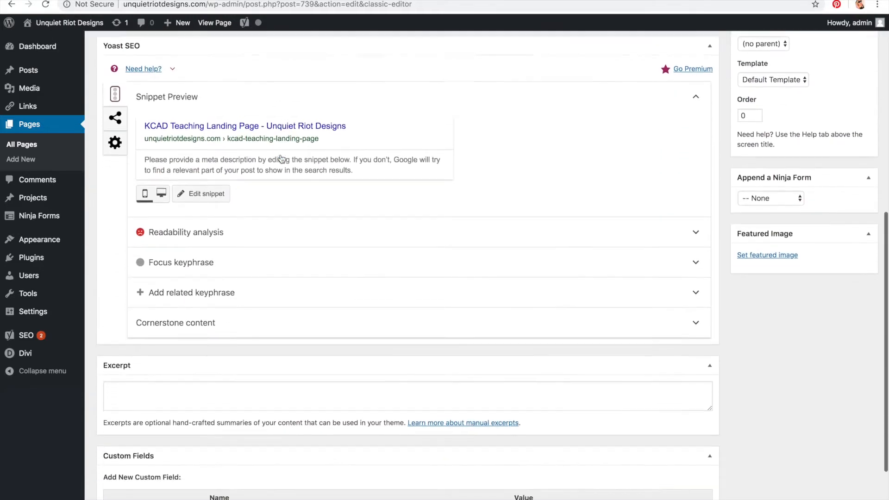
pyautogui.scroll(9, 280, 154)
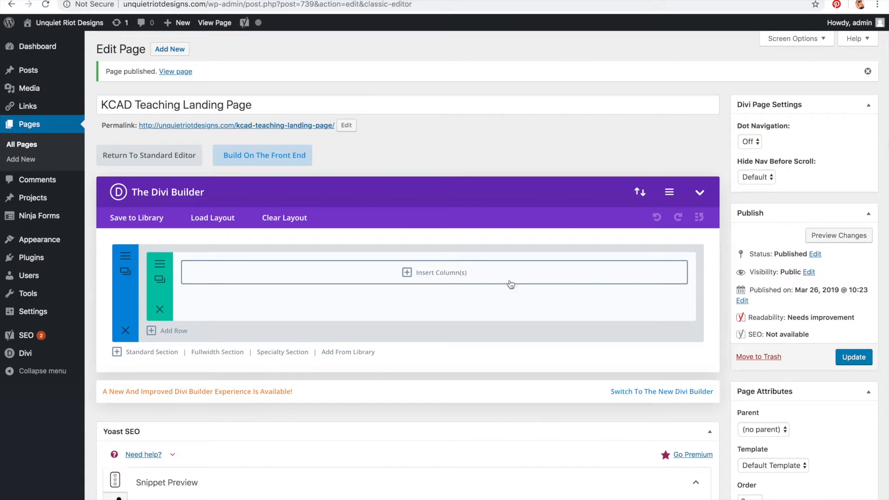
pyautogui.scroll(-2, 500, 263)
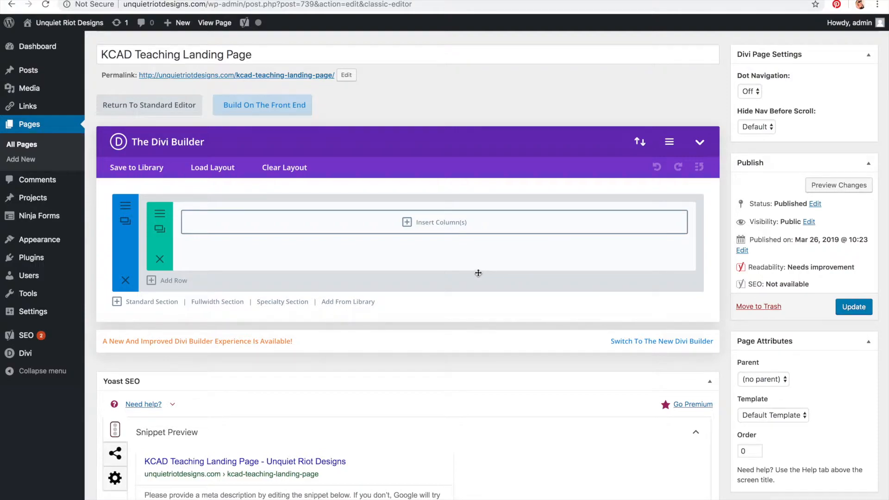
# Step: Open the page in the front-end builder, choose to build from scratch, and close the row inserter
pyautogui.click(298, 102)
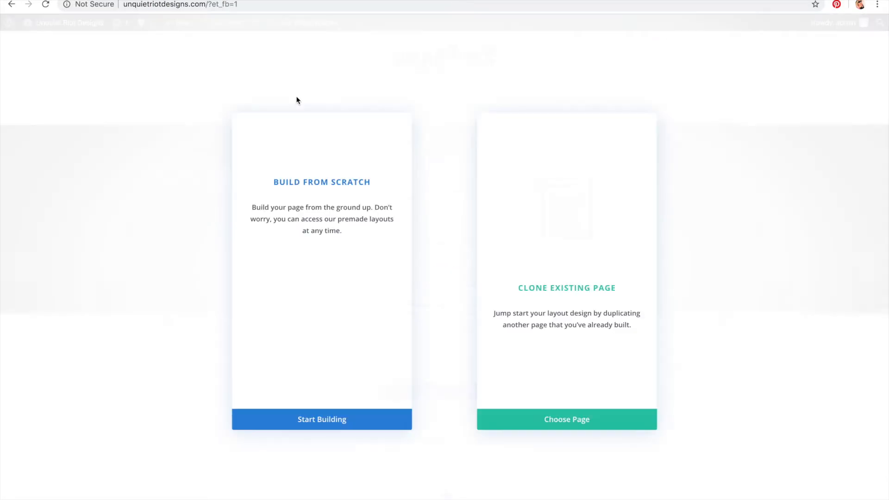
pyautogui.click(275, 413)
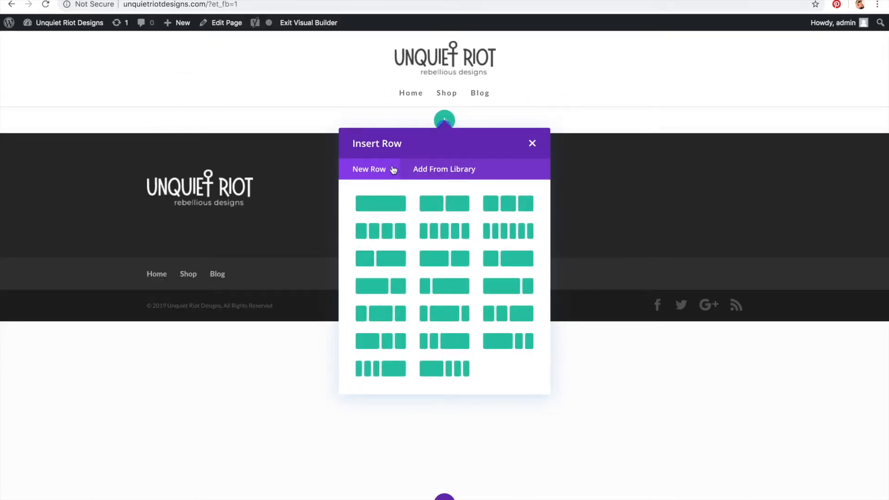
pyautogui.click(532, 144)
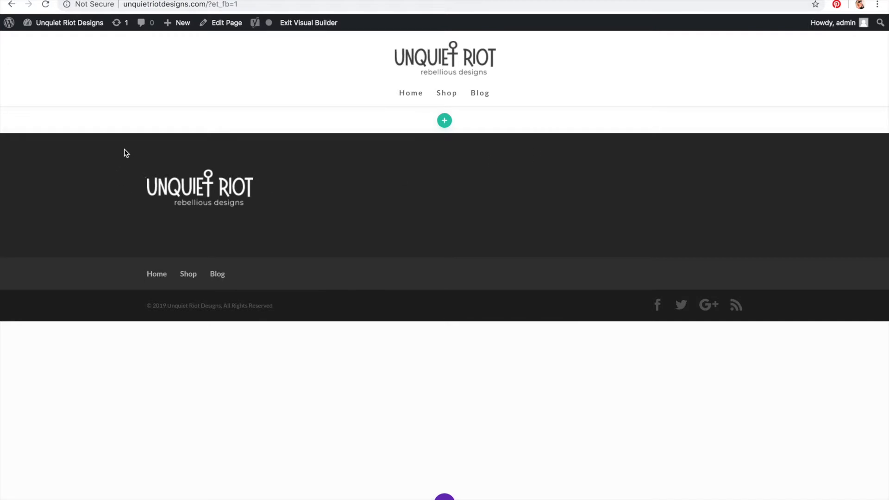
# Step: Add a single-column row to the empty section and insert a Text module into it
pyautogui.moveTo(92, 118)
pyautogui.click(443, 120)
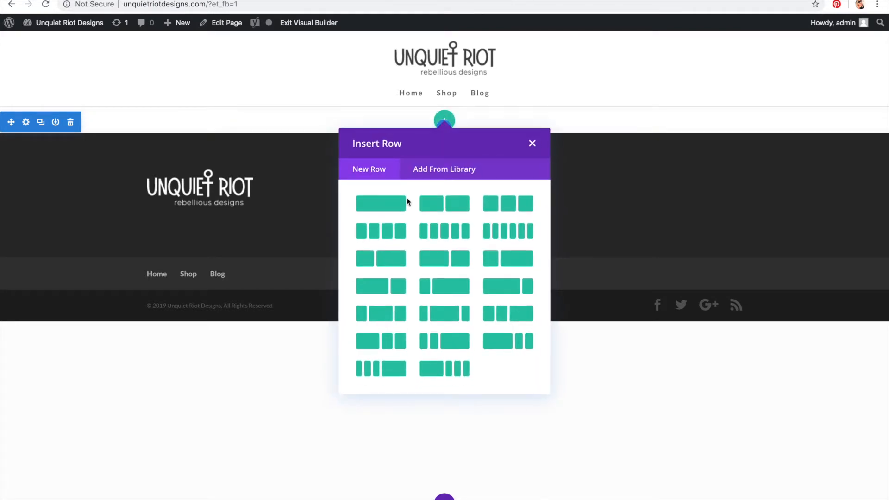
pyautogui.click(396, 212)
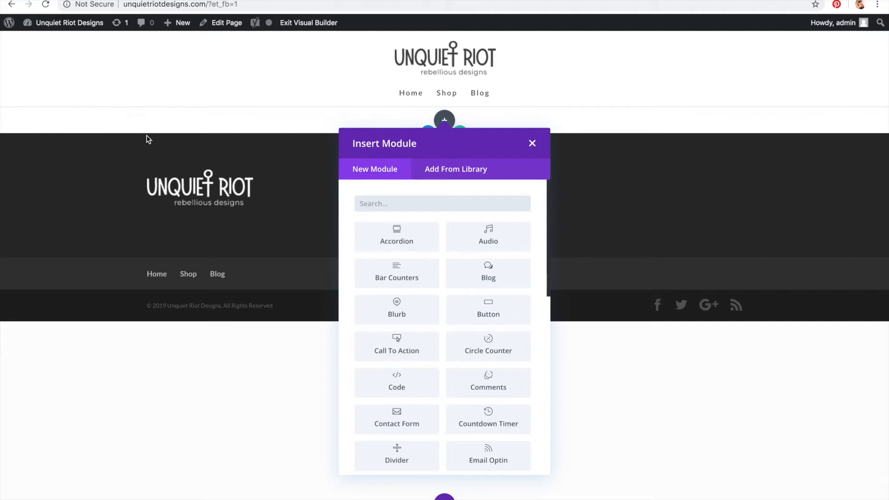
pyautogui.scroll(-5, 484, 276)
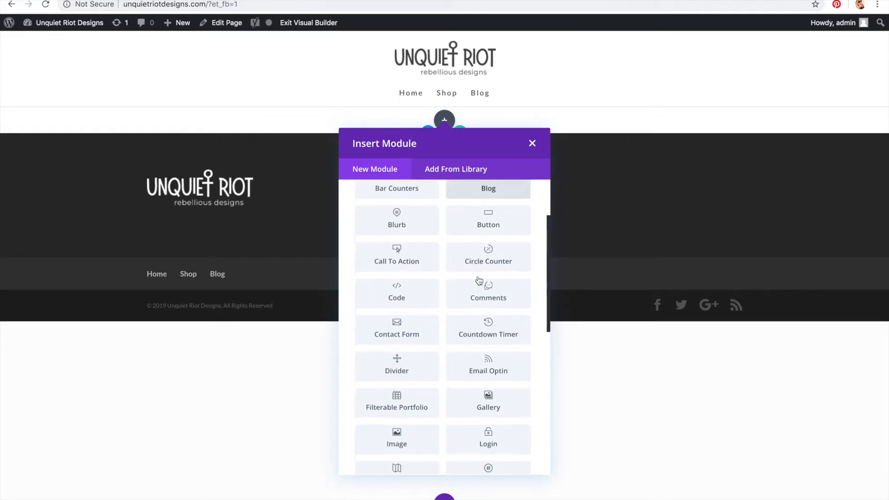
pyautogui.scroll(-10, 479, 281)
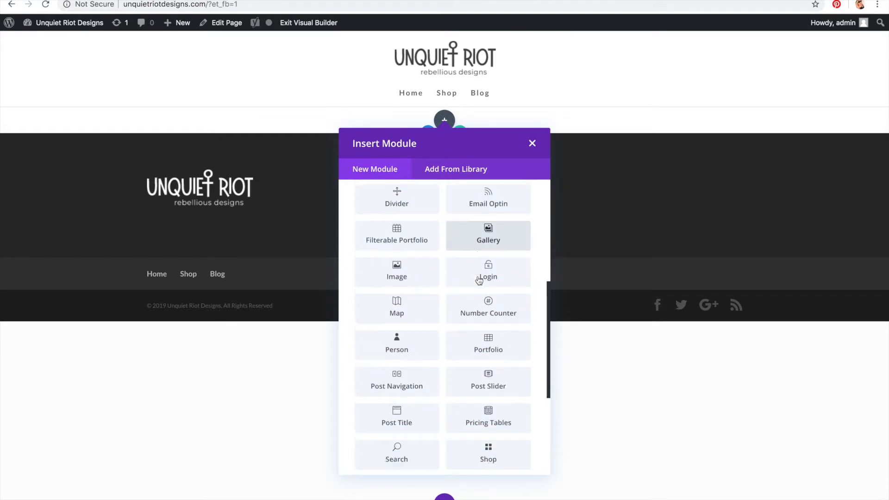
pyautogui.scroll(-4, 479, 281)
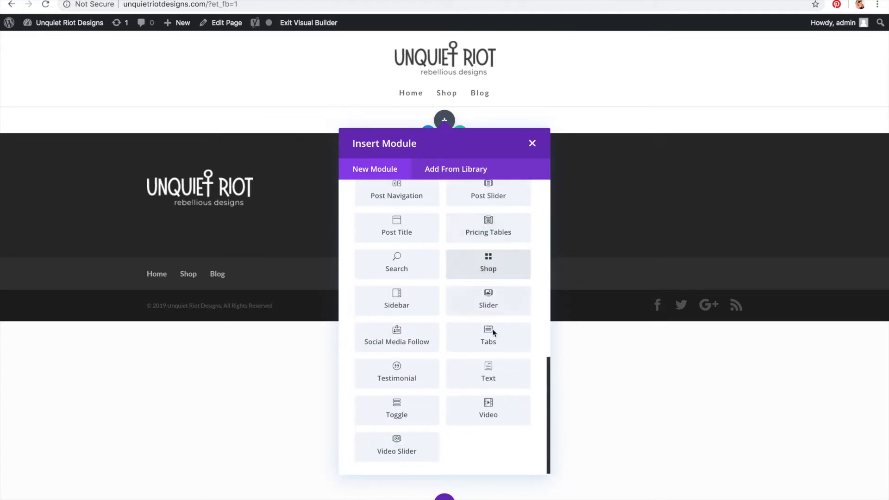
pyautogui.click(501, 379)
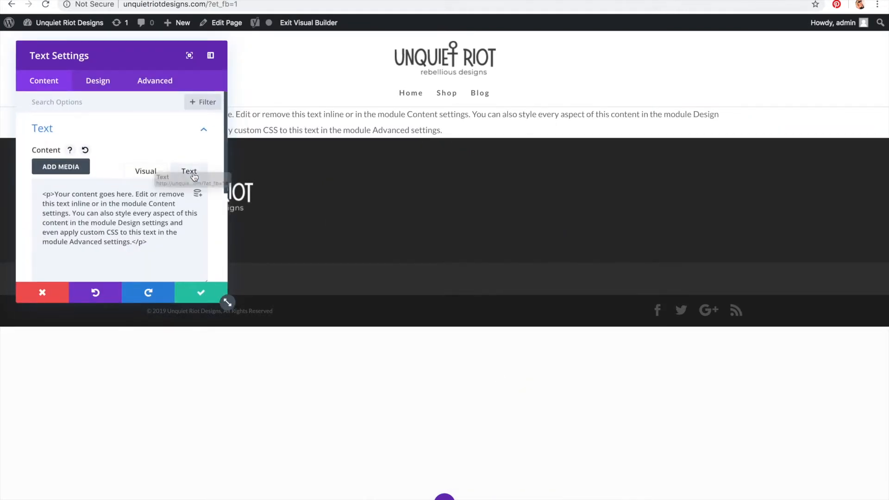
# Step: Replace the Text module's content with an h1 heading reading "Hey, This is my header" and save the module
pyautogui.hotkey('ctrl', 'a')
pyautogui.press('BackSpace')
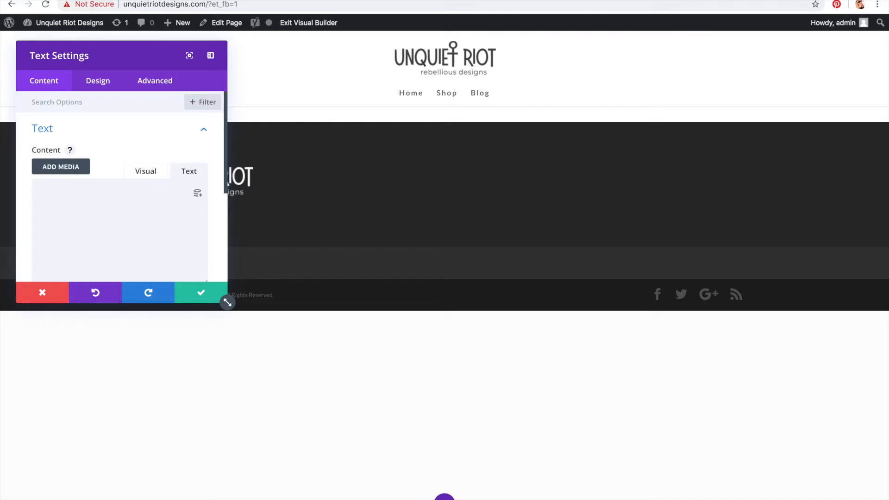
pyautogui.write('<h1>,/')
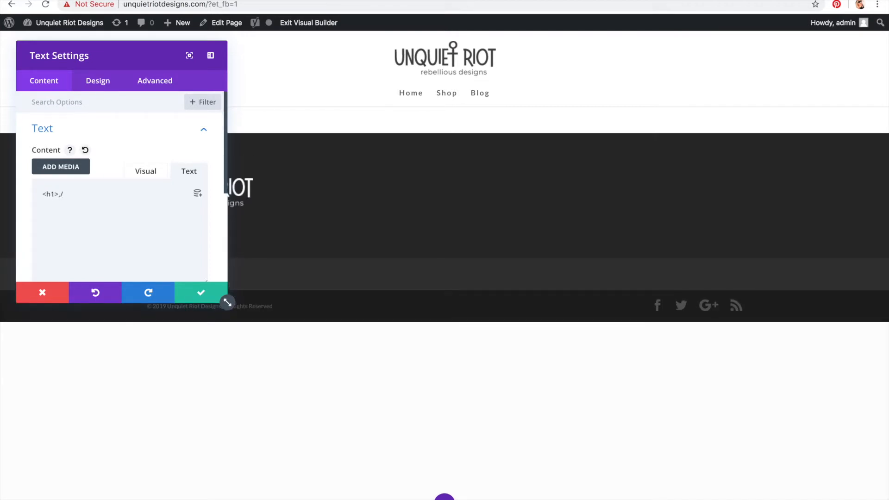
pyautogui.press('BackSpace')
pyautogui.press('BackSpace')
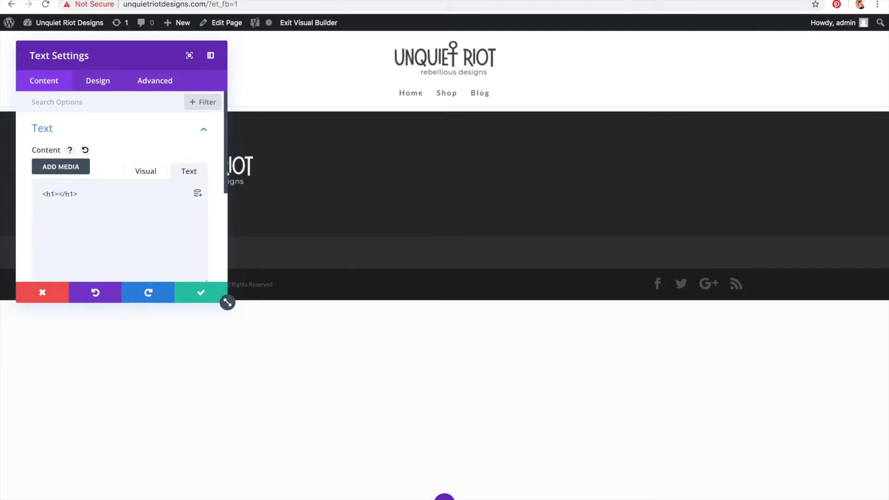
pyautogui.write('Hey, This is my header')
pyautogui.click(202, 292)
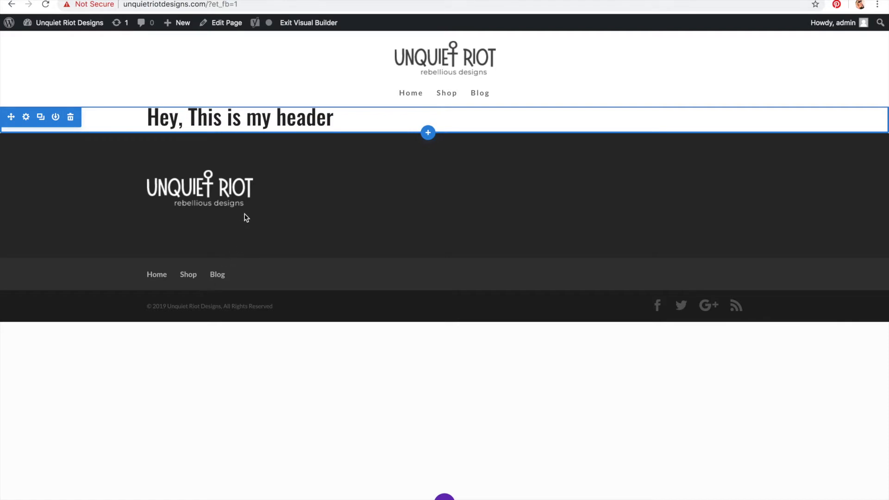
# Step: Open the section's settings and add a background gradient to it
pyautogui.moveTo(209, 122)
pyautogui.click(27, 119)
pyautogui.click(98, 85)
pyautogui.click(141, 82)
pyautogui.click(49, 85)
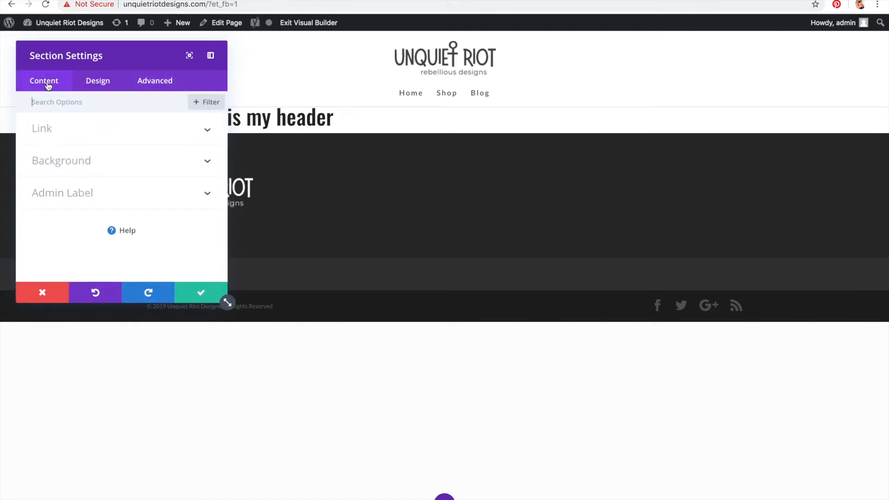
pyautogui.click(60, 157)
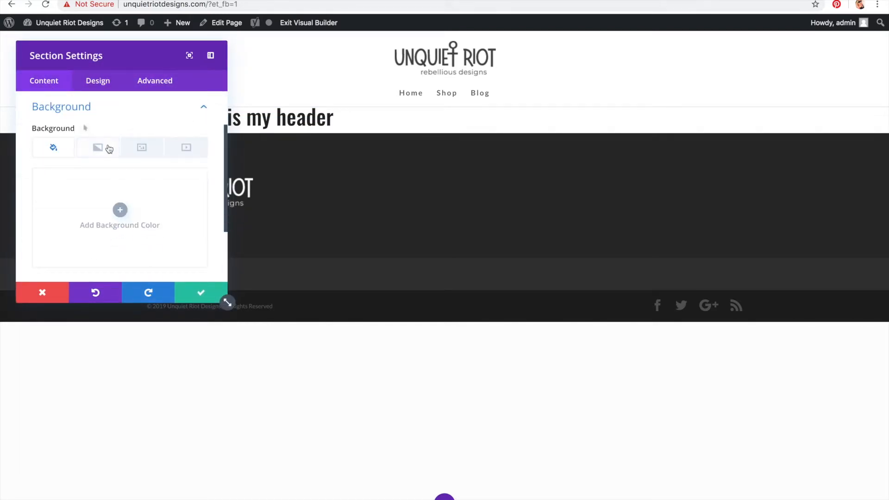
pyautogui.click(133, 148)
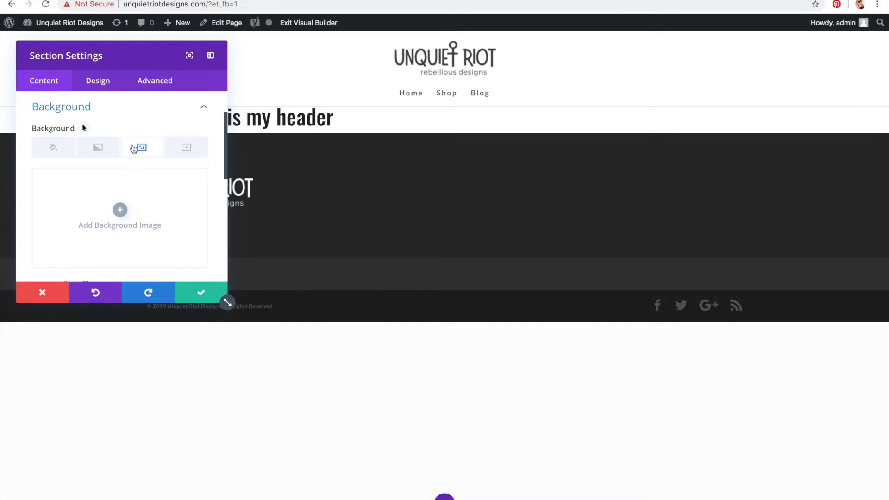
pyautogui.click(98, 148)
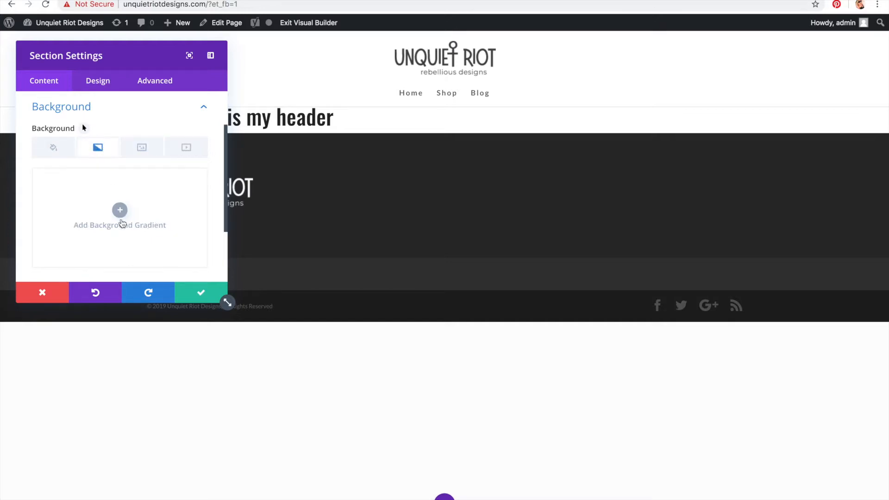
pyautogui.click(129, 216)
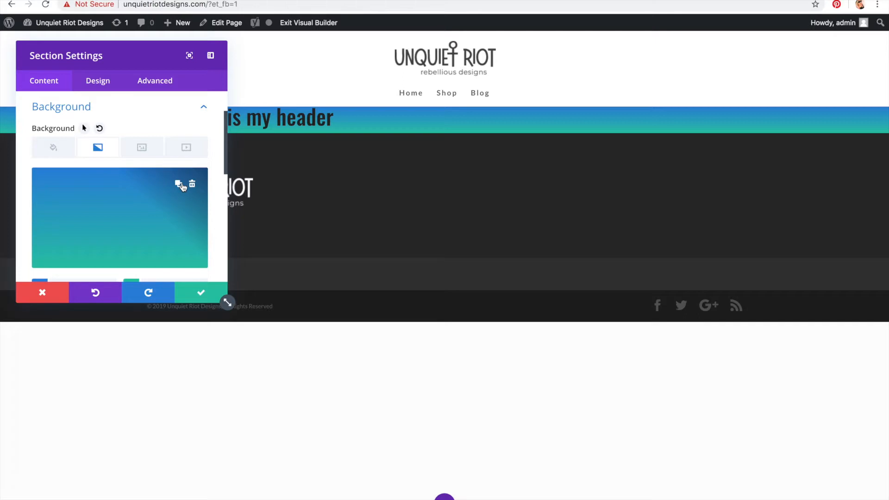
# Step: Change the gradient's first colour to green #28c980 and save the section settings
pyautogui.scroll(-5, 178, 234)
pyautogui.click(93, 207)
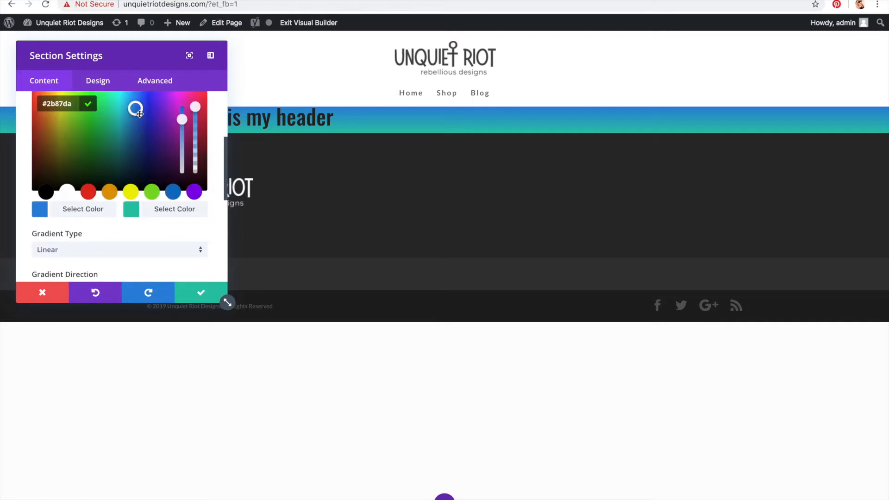
pyautogui.moveTo(135, 109)
pyautogui.mouseDown()
pyautogui.moveTo(105, 103)
pyautogui.moveTo(88, 125)
pyautogui.moveTo(53, 109)
pyautogui.mouseUp()
pyautogui.scroll(3, 43, 115)
pyautogui.moveTo(49, 199)
pyautogui.mouseDown()
pyautogui.moveTo(96, 200)
pyautogui.moveTo(89, 197)
pyautogui.moveTo(113, 228)
pyautogui.moveTo(109, 219)
pyautogui.mouseUp()
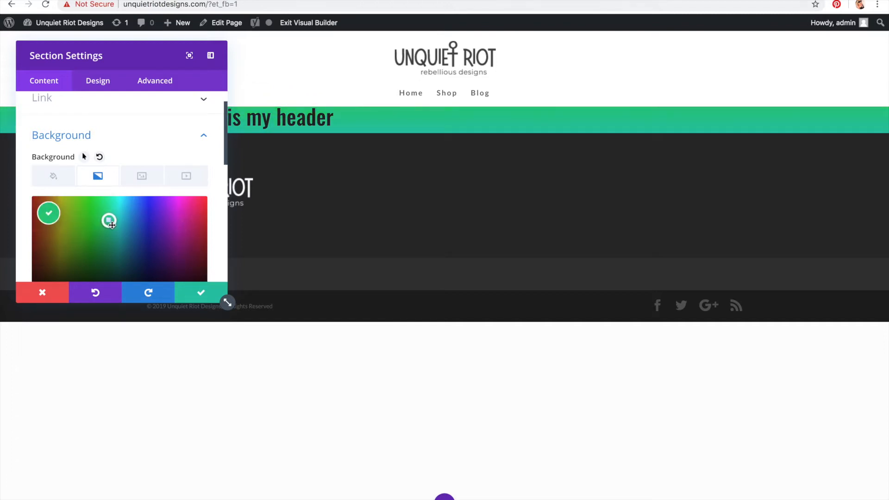
pyautogui.scroll(-4, 152, 131)
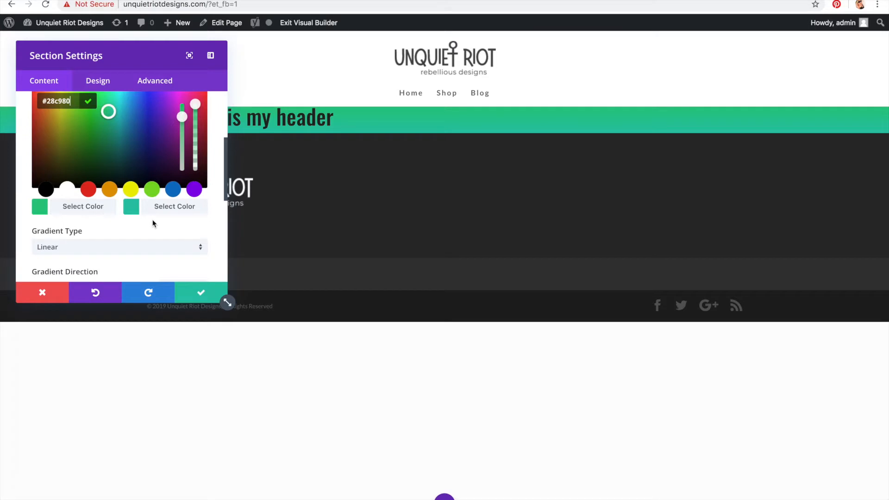
pyautogui.scroll(-2, 184, 219)
pyautogui.click(134, 209)
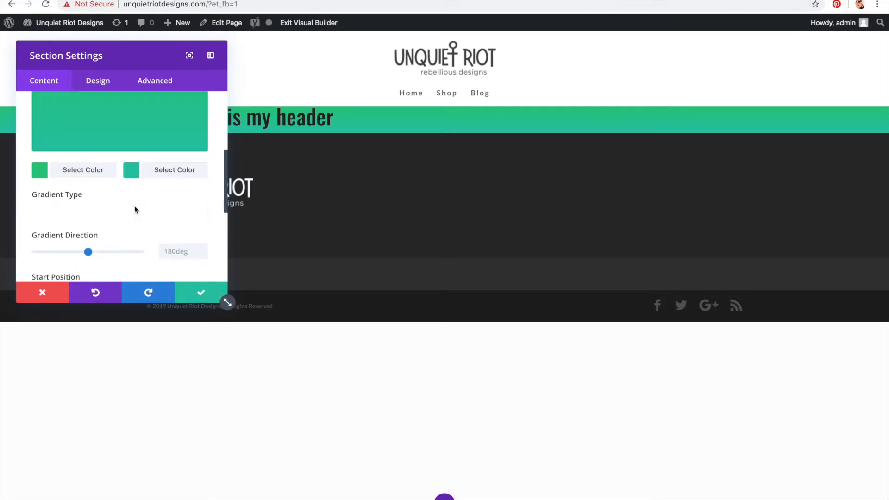
pyautogui.click(136, 196)
pyautogui.scroll(-4, 136, 198)
pyautogui.scroll(-6, 136, 198)
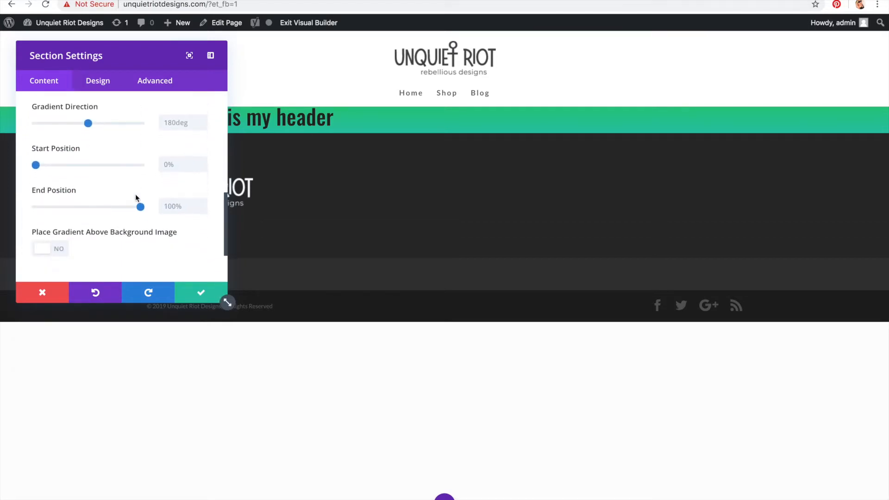
pyautogui.scroll(10, 135, 194)
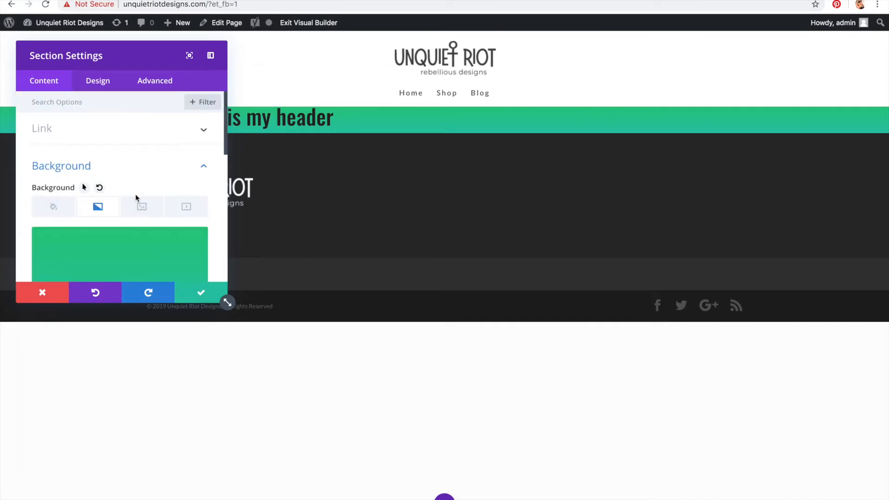
pyautogui.click(192, 299)
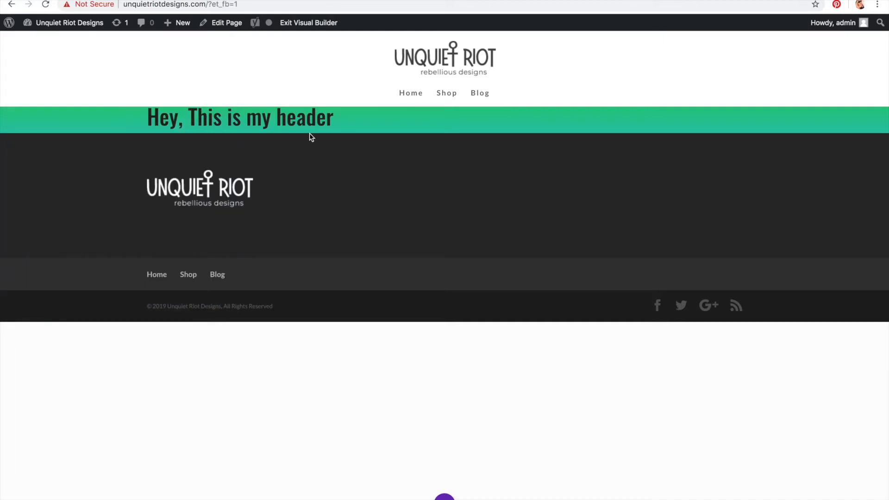
# Step: Insert a second Text module below the heading in the same row
pyautogui.moveTo(318, 120)
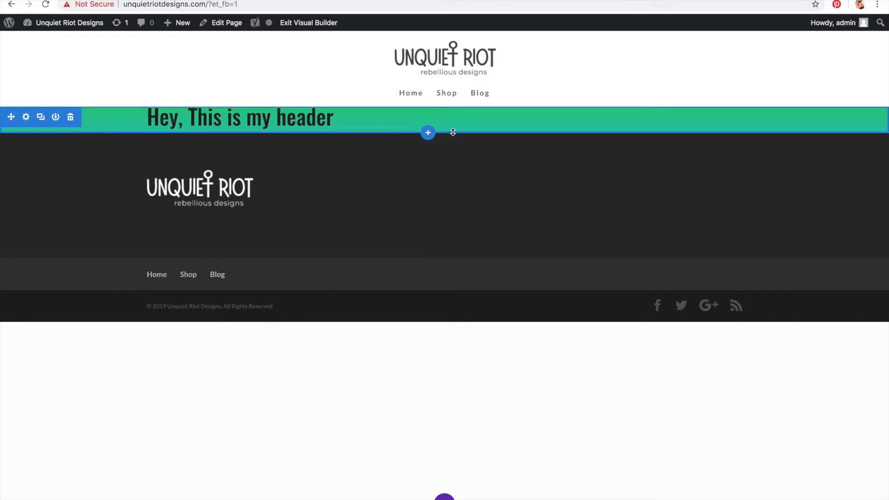
pyautogui.moveTo(442, 114)
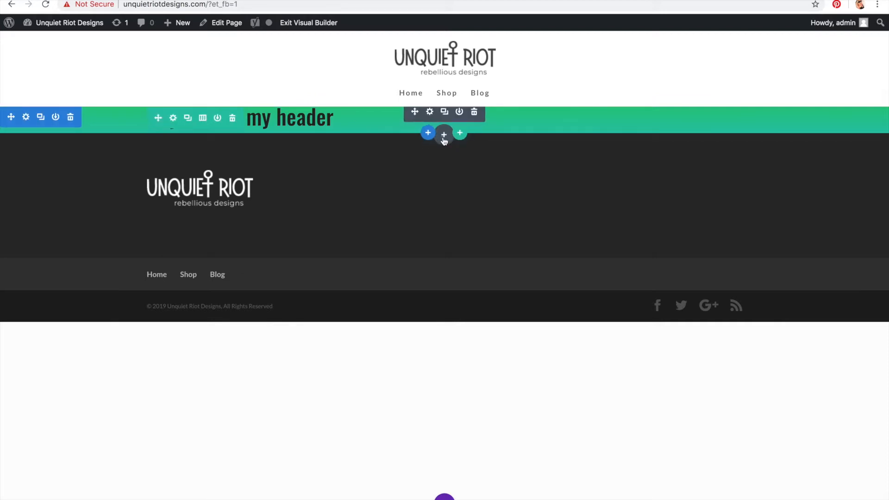
pyautogui.click(444, 135)
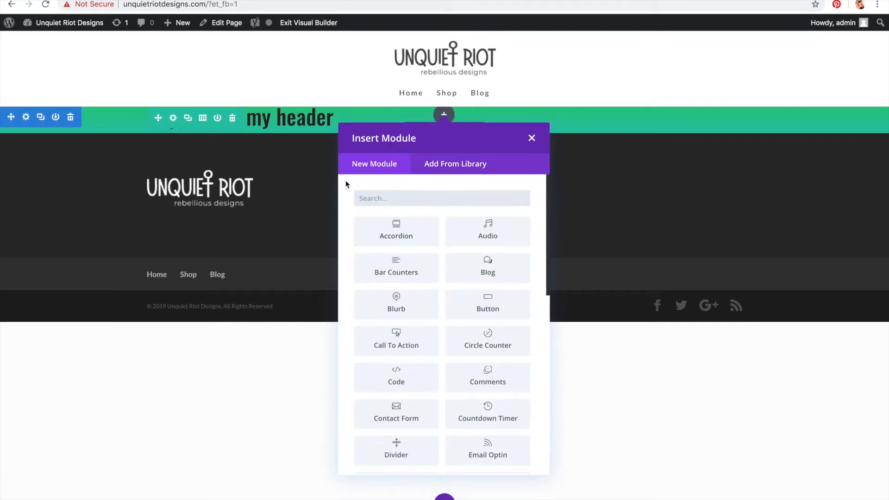
pyautogui.scroll(-10, 477, 325)
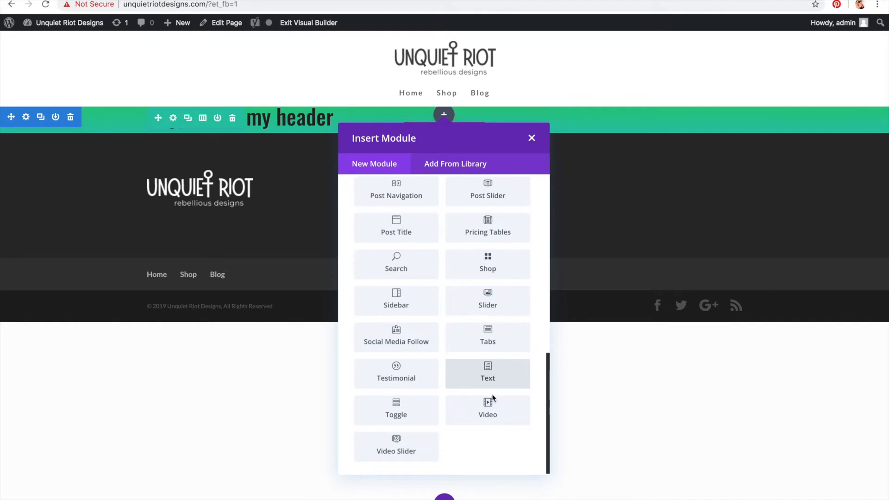
pyautogui.click(491, 382)
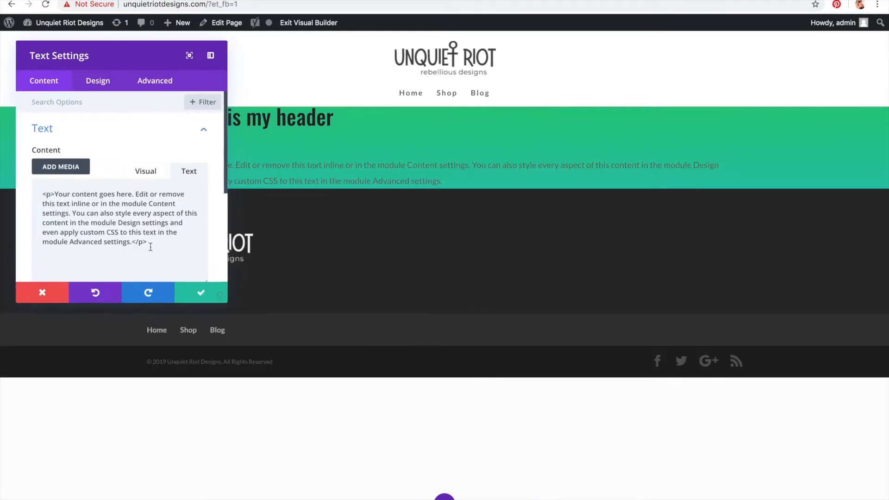
# Step: Replace the second Text module's content with an h2 subheading reading "This is my subheader" and save the module
pyautogui.click(191, 174)
pyautogui.scroll(-2, 188, 181)
pyautogui.click(175, 189)
pyautogui.press('super+a')
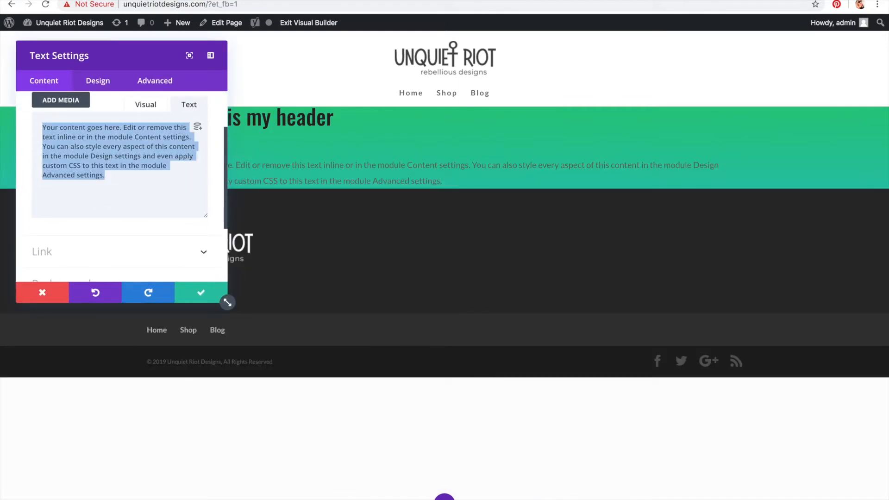
pyautogui.write(']')
pyautogui.write('h2></h2>')
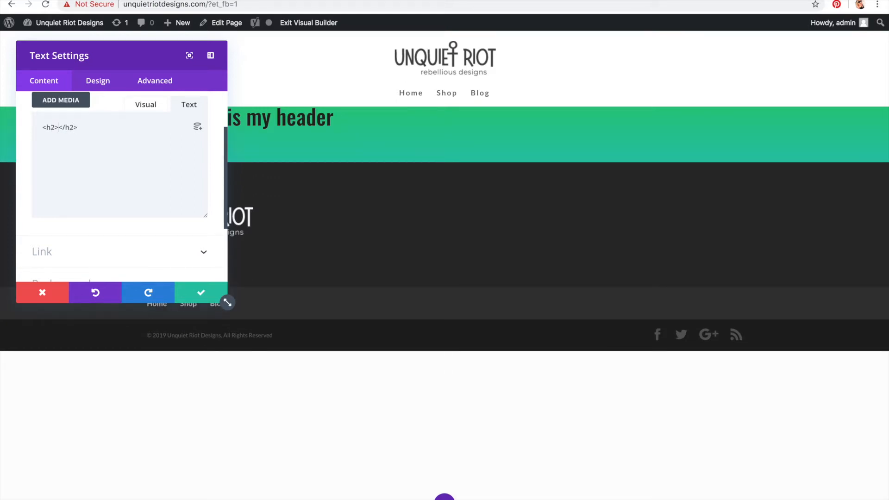
pyautogui.write('This is my subhe')
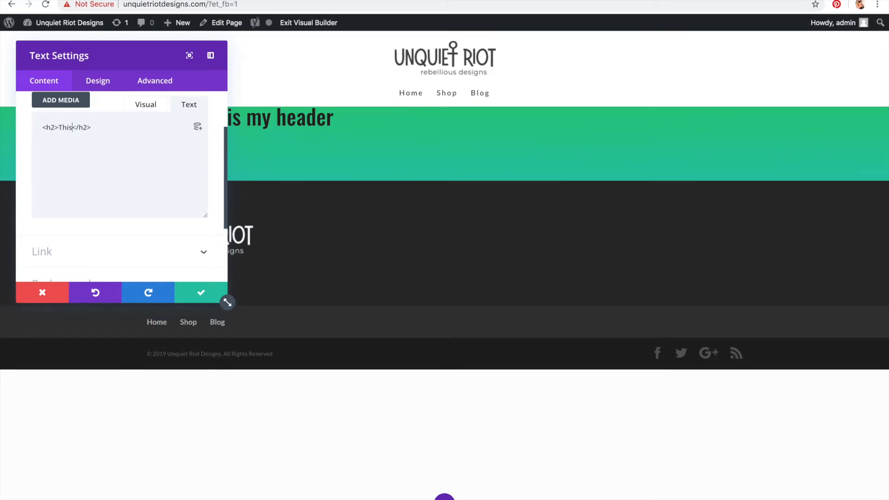
pyautogui.write('ader')
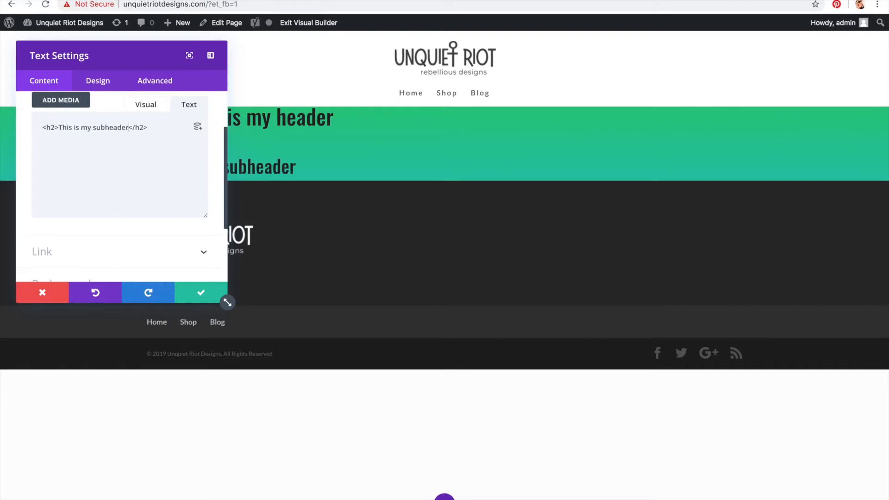
pyautogui.click(206, 299)
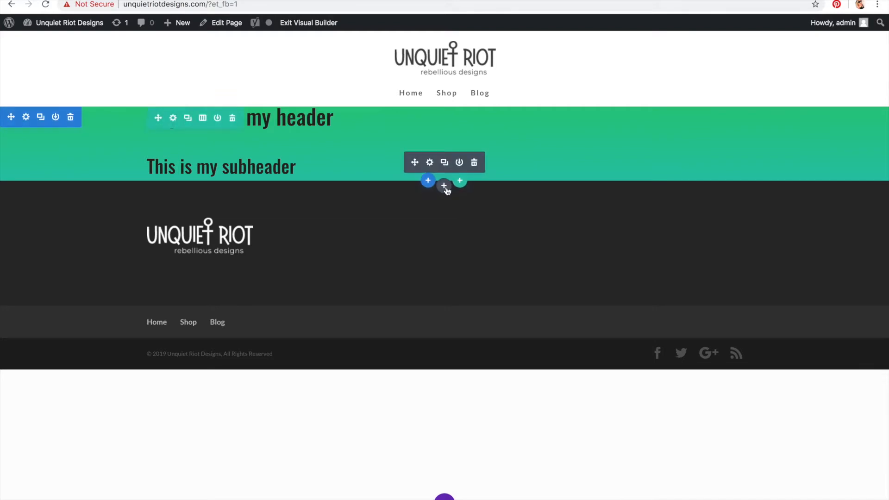
# Step: Insert a Button module below the subheader in the same row
pyautogui.click(445, 186)
pyautogui.scroll(-2, 507, 384)
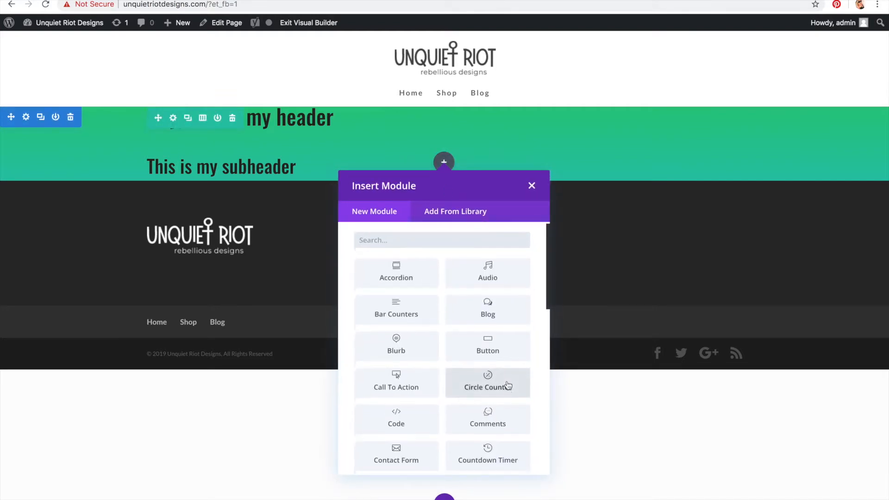
pyautogui.click(490, 307)
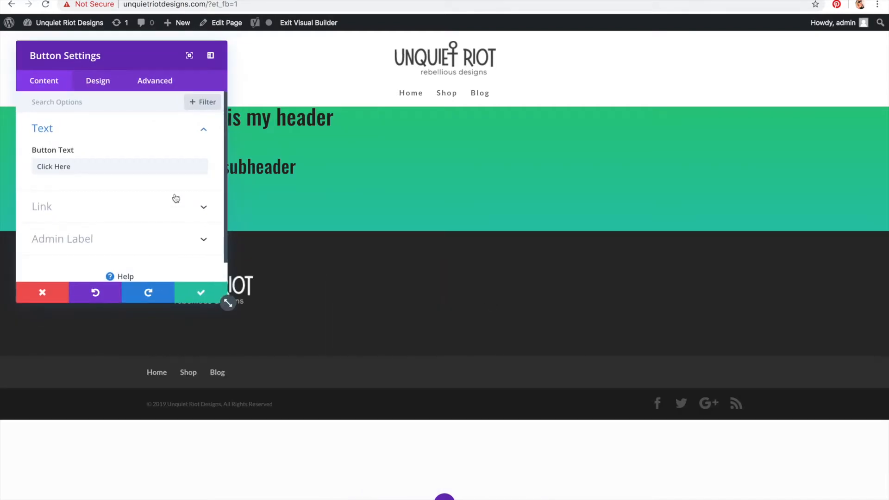
pyautogui.moveTo(138, 63); pyautogui.dragTo(473, 70)
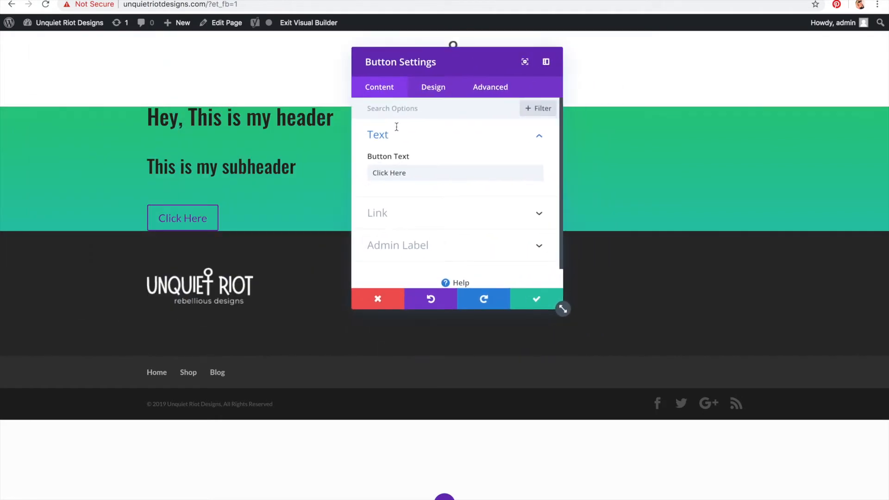
# Step: Set the button's text colour to Light and save the button settings
pyautogui.click(427, 83)
pyautogui.scroll(-5, 434, 146)
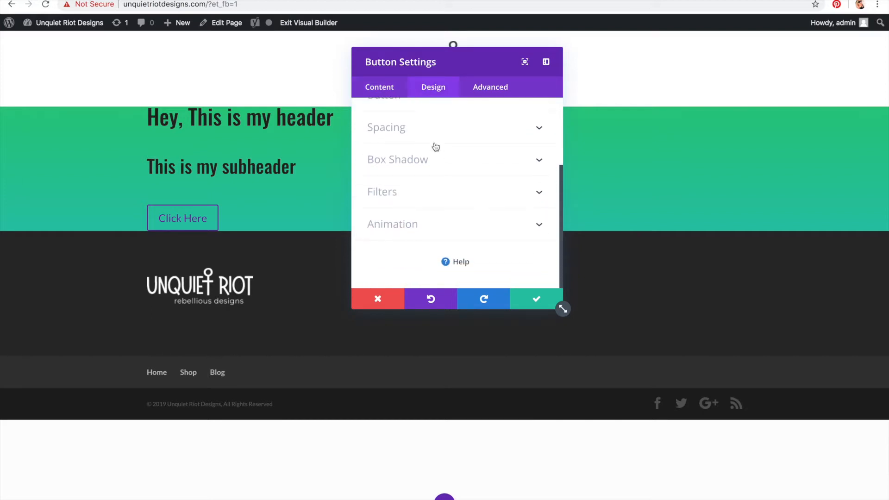
pyautogui.scroll(5, 436, 147)
pyautogui.click(386, 108)
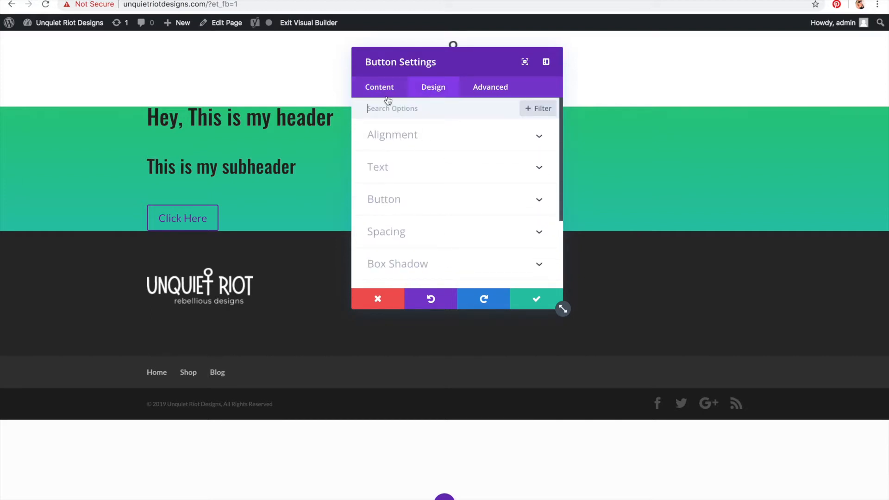
pyautogui.click(410, 165)
pyautogui.click(415, 149)
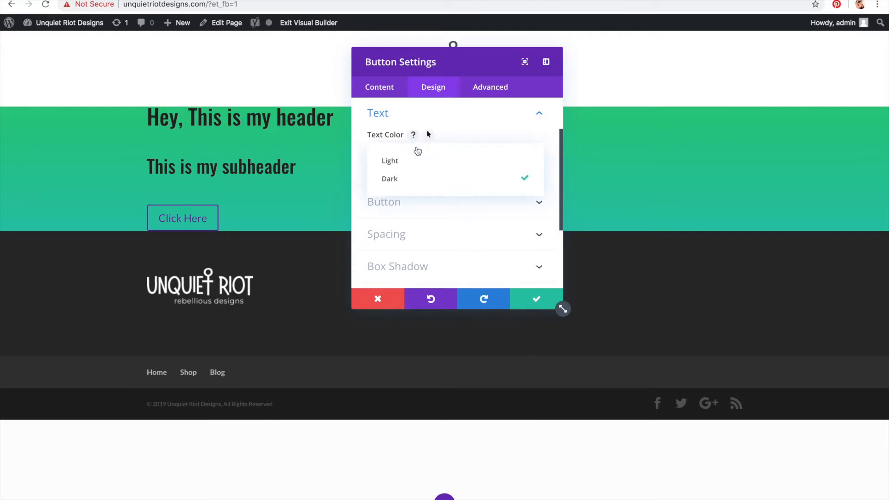
pyautogui.click(418, 163)
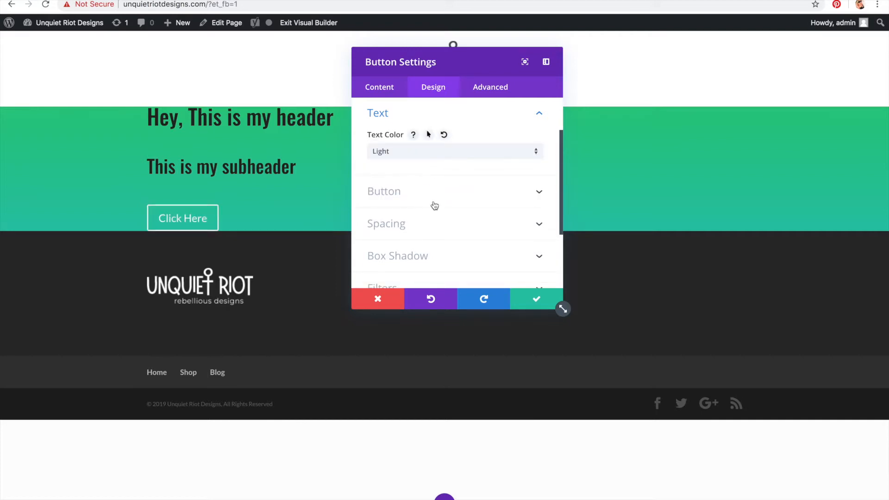
pyautogui.click(537, 300)
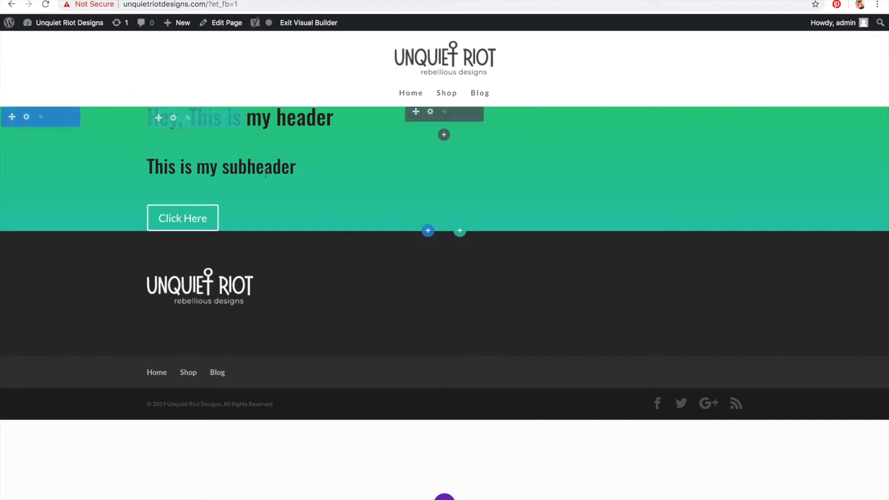
# Step: Set the row's custom padding to 100px top and bottom and save the row settings
pyautogui.click(173, 119)
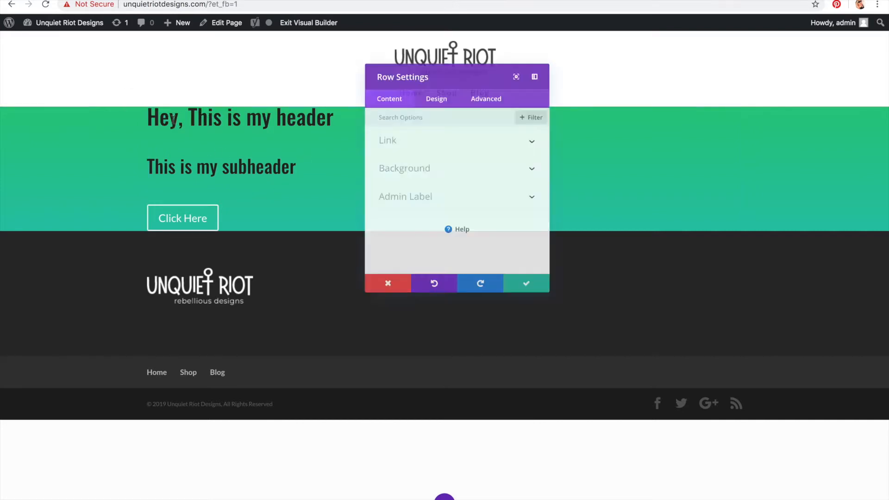
pyautogui.click(443, 89)
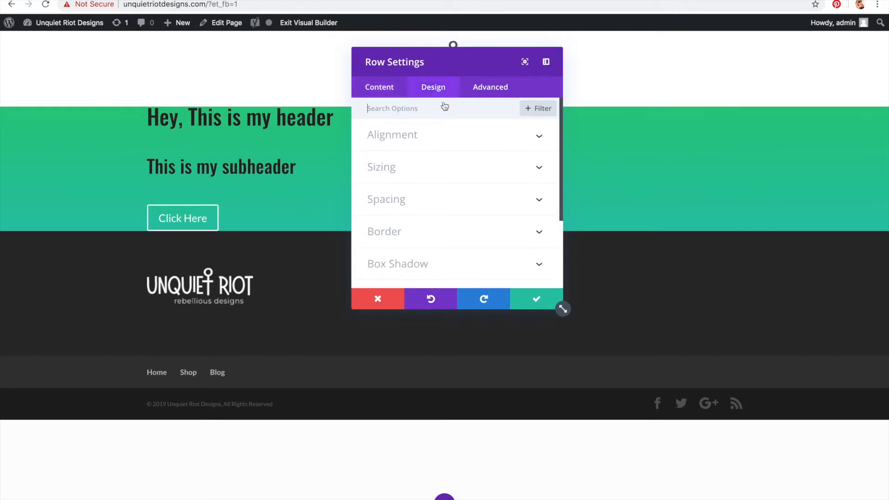
pyautogui.click(443, 199)
pyautogui.scroll(-2, 442, 199)
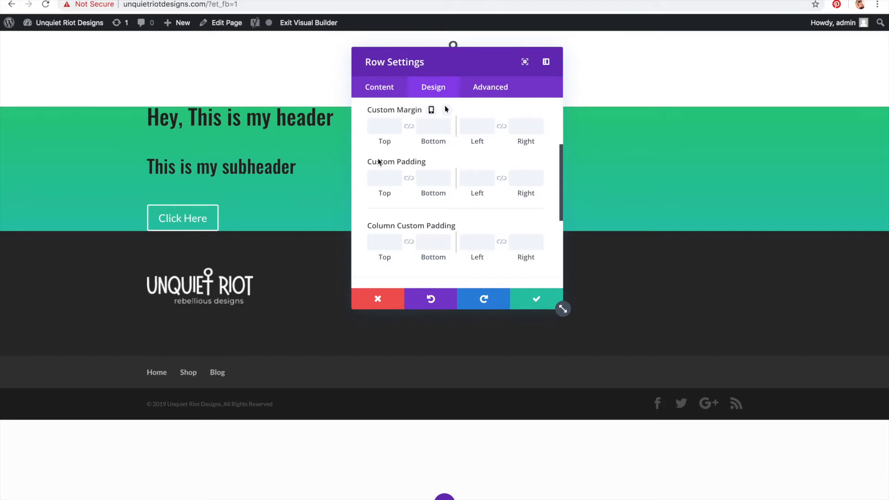
pyautogui.click(381, 180)
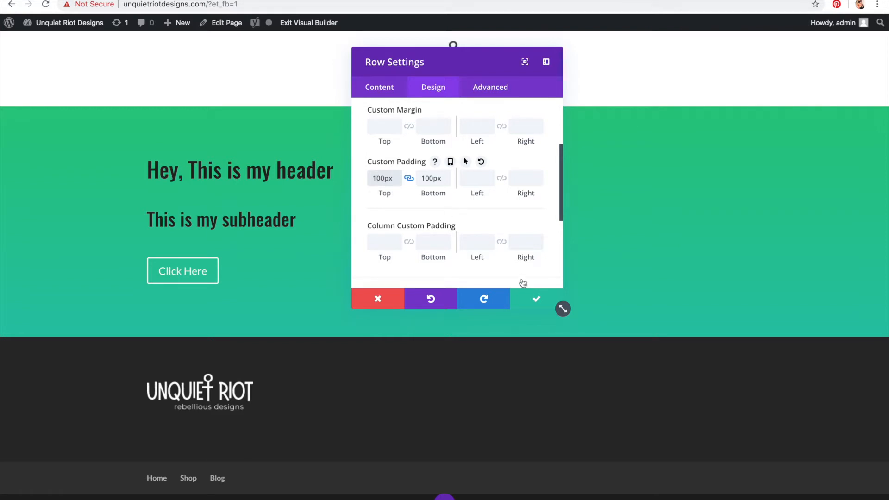
pyautogui.click(535, 298)
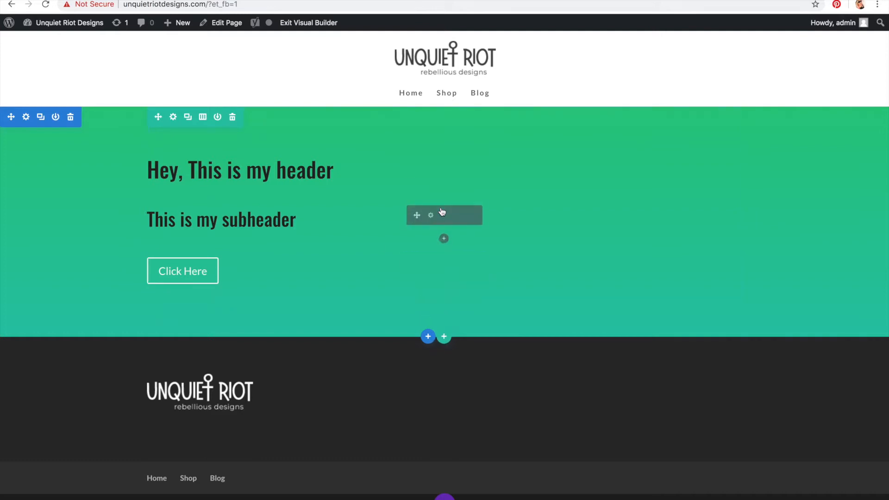
# Step: Insert a Text module below the subheader and replace its content with empty paragraph tags
pyautogui.click(444, 239)
pyautogui.scroll(-8, 435, 332)
pyautogui.scroll(-5, 435, 332)
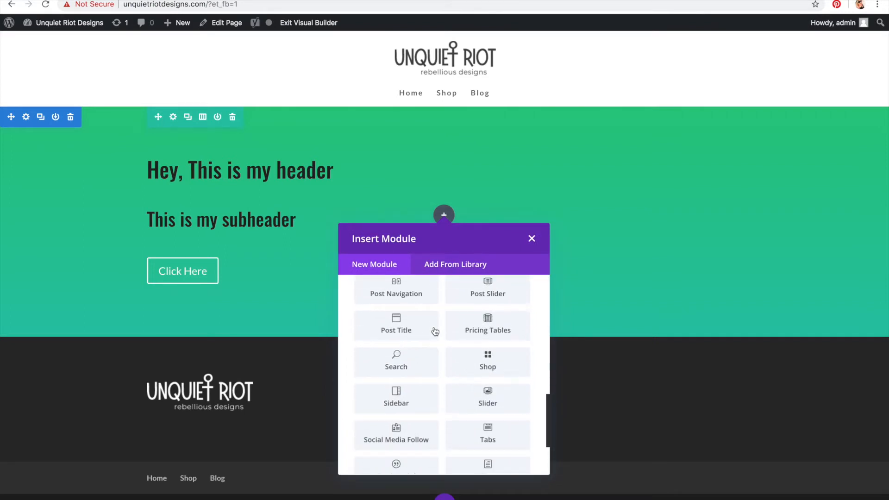
pyautogui.click(497, 379)
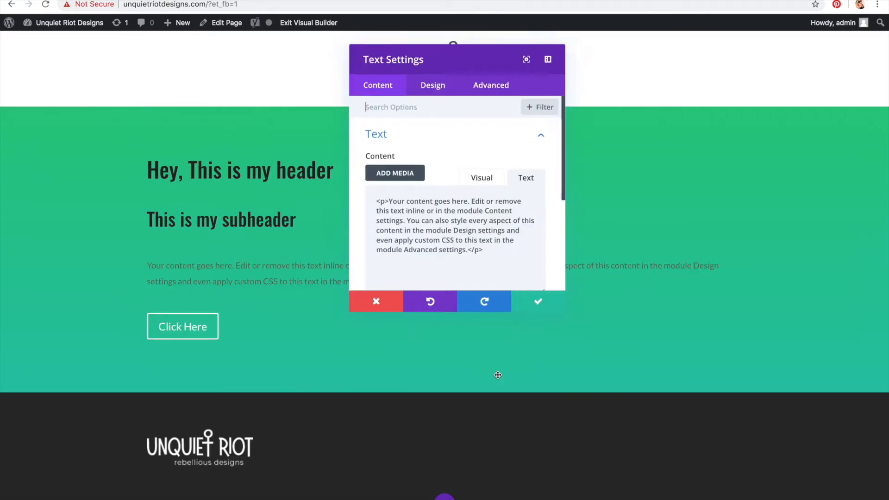
pyautogui.hotkey('ctrl', 'a')
pyautogui.press('BackSpace')
pyautogui.write('<p>')
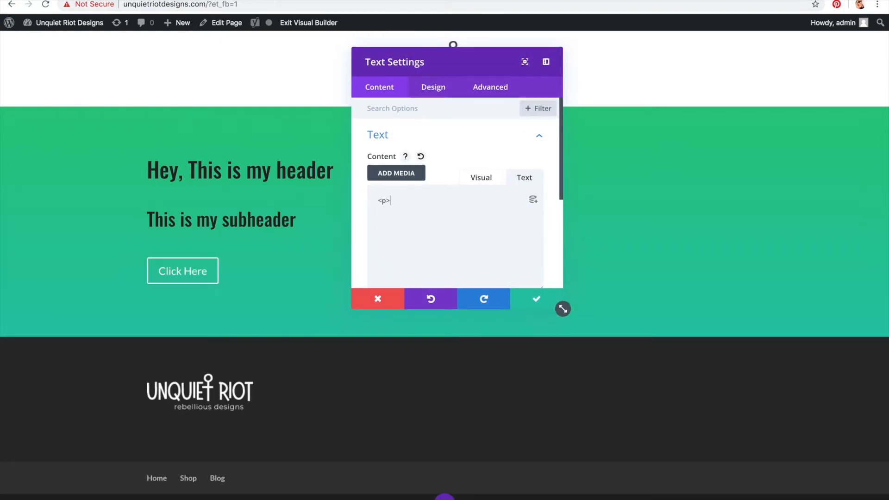
pyautogui.write('</p>')
# Step: Open a new browser tab and search Google for lorem ipsum
pyautogui.hotkey('ctrl', 't')
pyautogui.write('l')
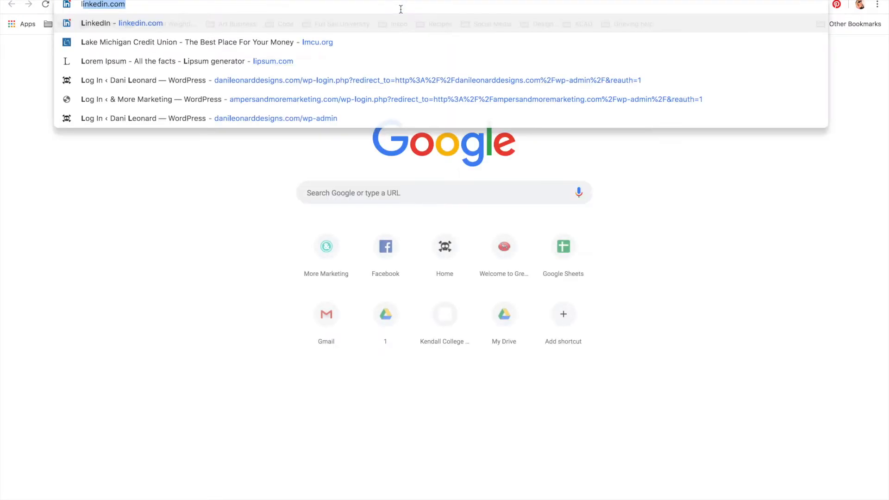
pyautogui.write('orem')
pyautogui.press('Return')
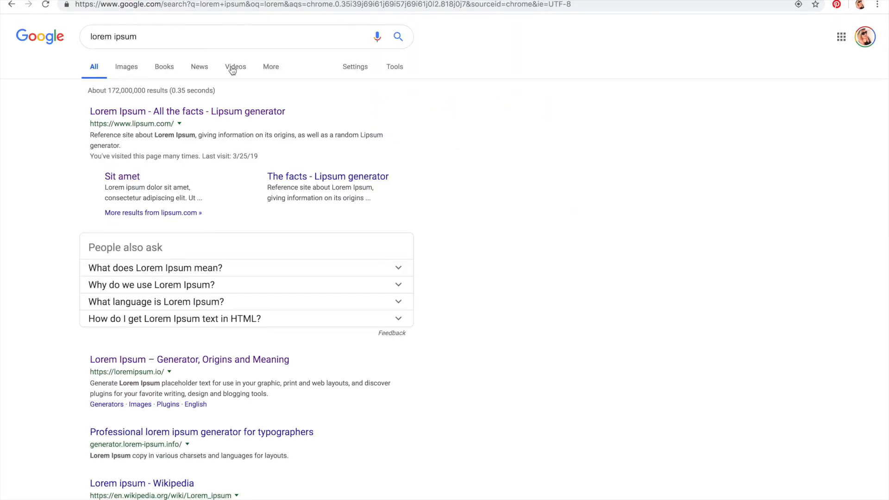
# Step: Open lipsum.com and generate 2 paragraphs of Lorem Ipsum
pyautogui.click(204, 110)
pyautogui.scroll(-6, 216, 95)
pyautogui.doubleClick(461, 181)
pyautogui.write('2')
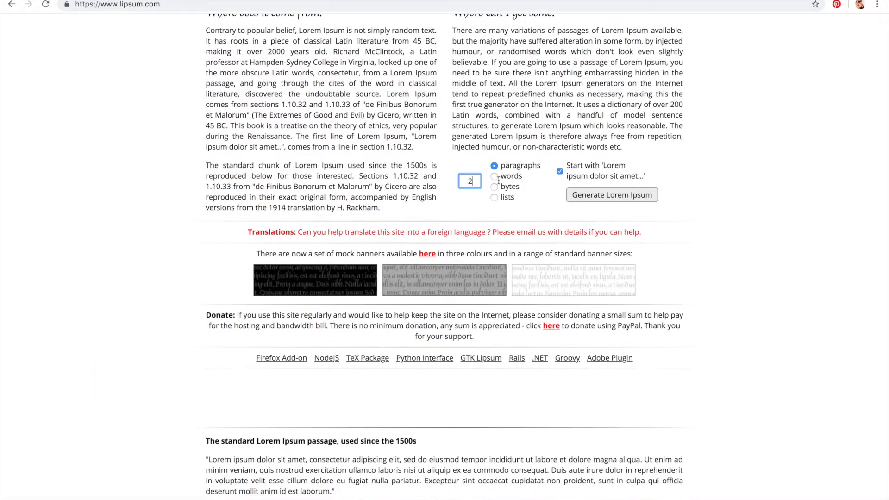
pyautogui.click(623, 194)
# Step: Copy part of the generated Lorem Ipsum into the Text module's paragraph and save the module
pyautogui.moveTo(206, 221); pyautogui.dragTo(338, 243)
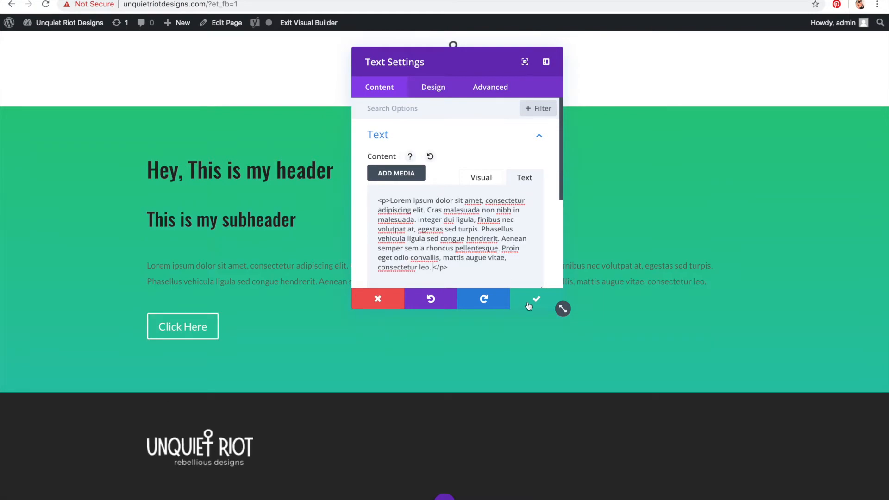
pyautogui.click(534, 298)
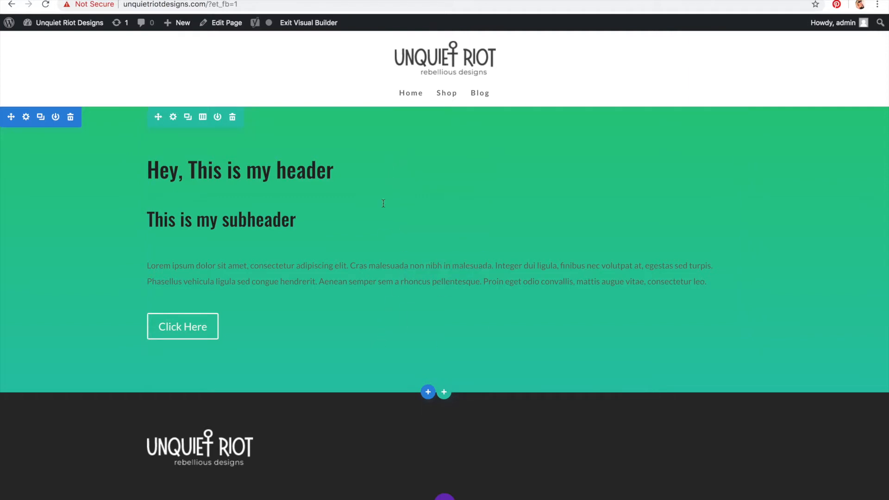
# Step: Add a new fullwidth section below the gradient header section
pyautogui.click(428, 393)
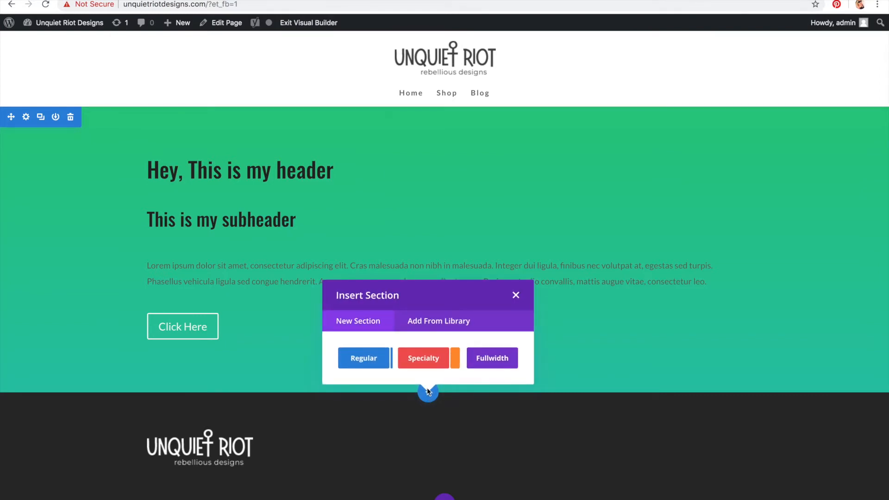
pyautogui.click(492, 358)
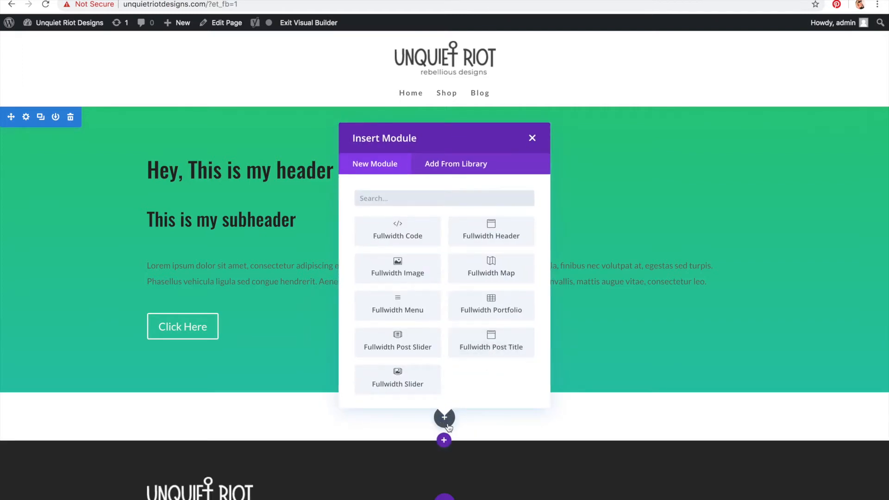
pyautogui.click(224, 433)
pyautogui.moveTo(158, 420)
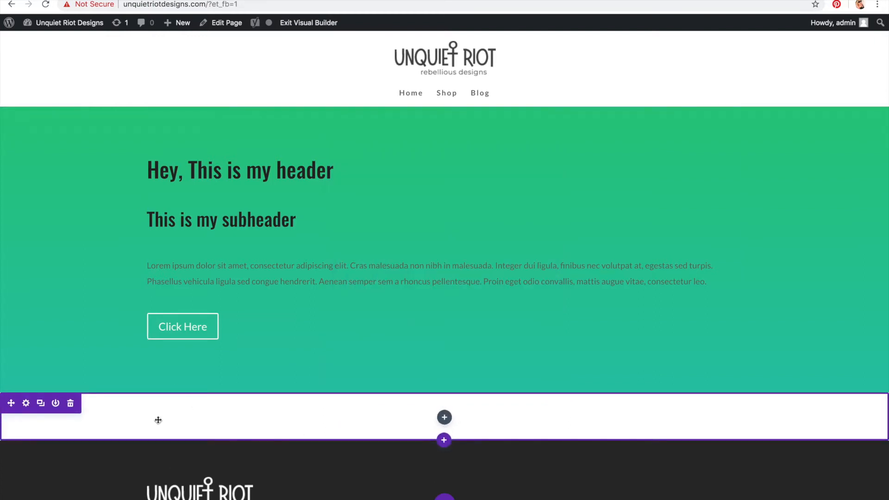
# Step: Duplicate the header row, try moving the copy within the page, and delete it again
pyautogui.moveTo(188, 118)
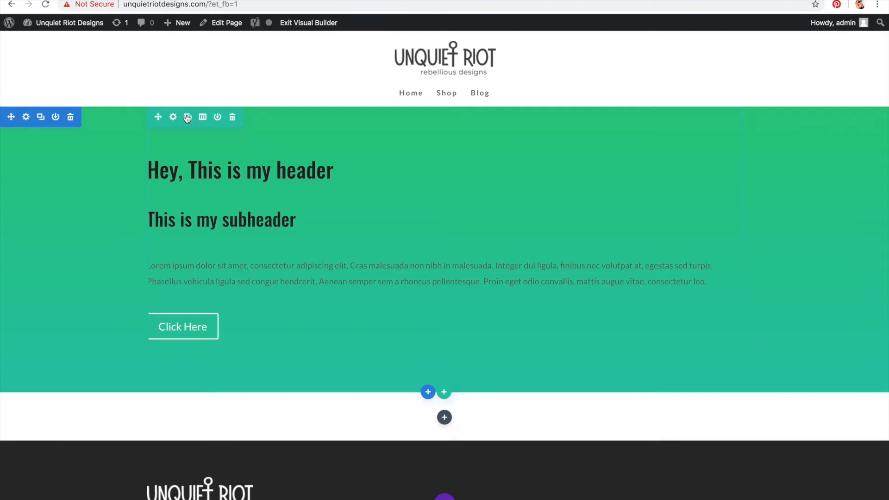
pyautogui.click(187, 118)
pyautogui.moveTo(158, 402); pyautogui.dragTo(147, 200)
pyautogui.moveTo(159, 145); pyautogui.dragTo(185, 332)
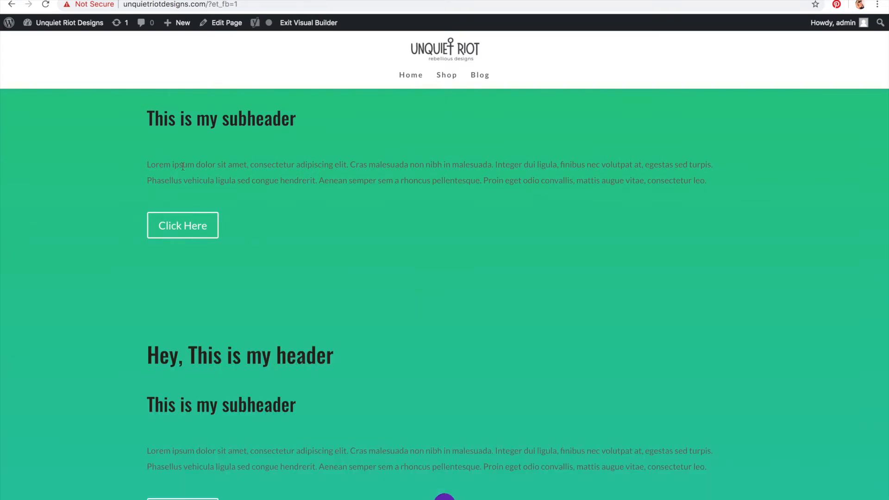
pyautogui.scroll(-2, 209, 343)
pyautogui.moveTo(157, 224); pyautogui.dragTo(445, 332)
pyautogui.scroll(3, 232, 417)
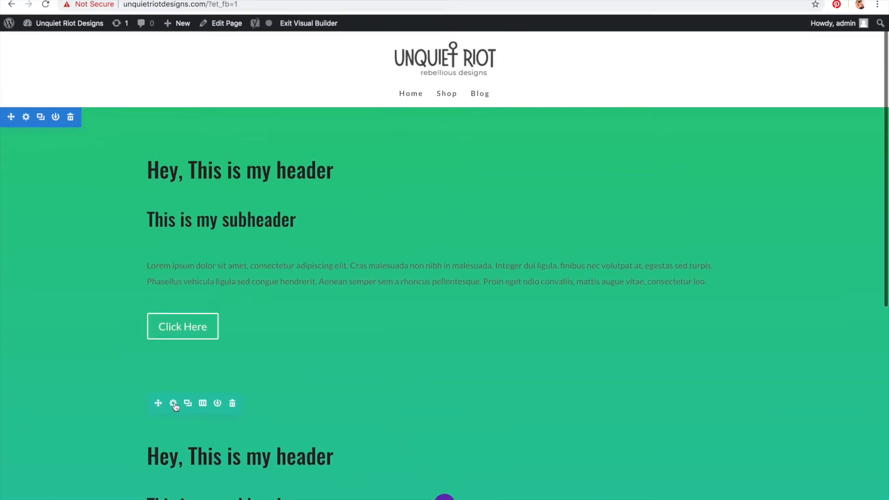
pyautogui.click(231, 402)
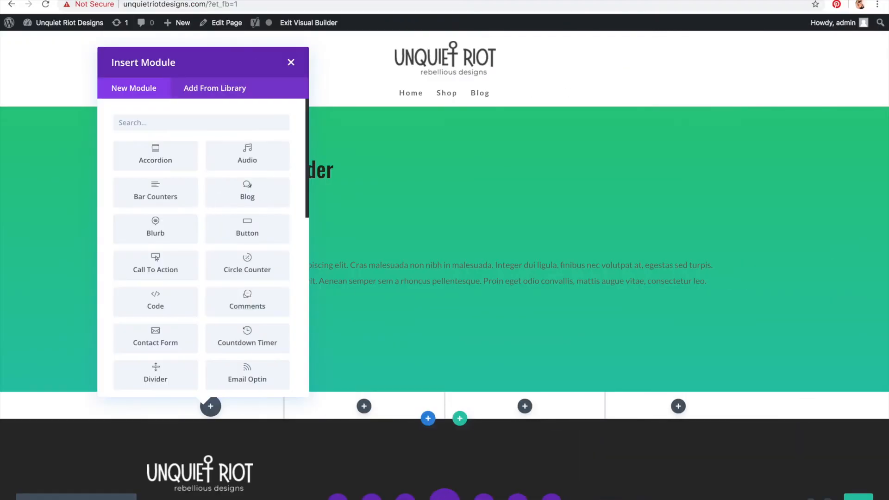
# Step: Close the module picker and delete the new section below the header
pyautogui.click(459, 294)
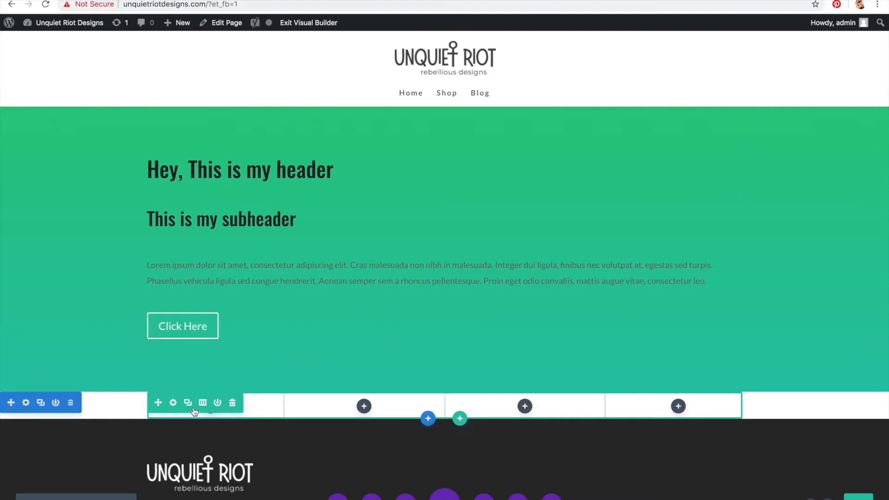
pyautogui.click(70, 403)
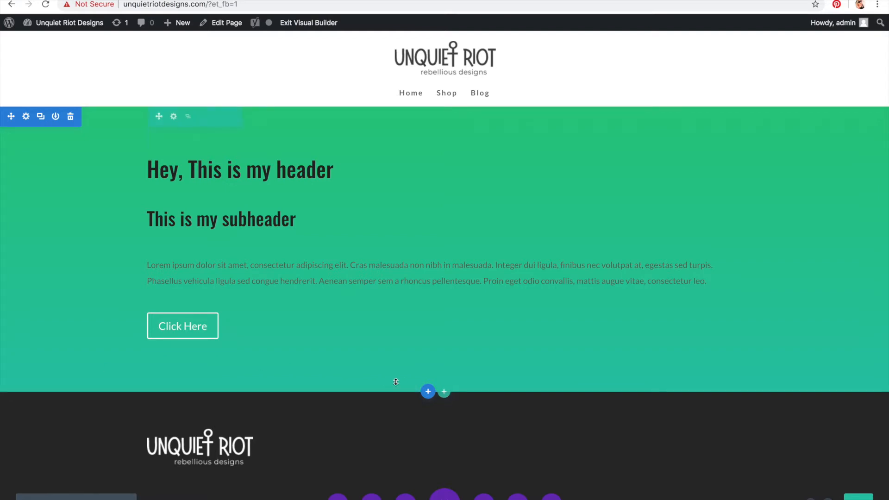
# Step: Add a new regular section below the gradient header section
pyautogui.click(428, 391)
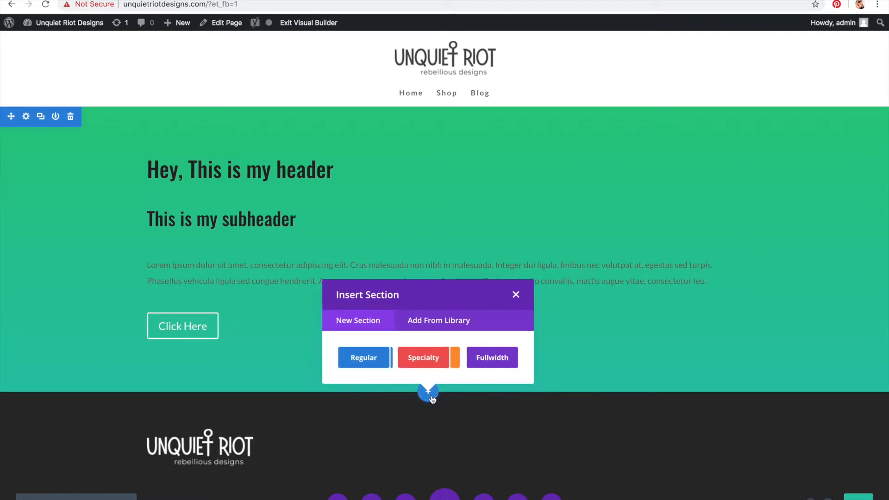
pyautogui.click(371, 364)
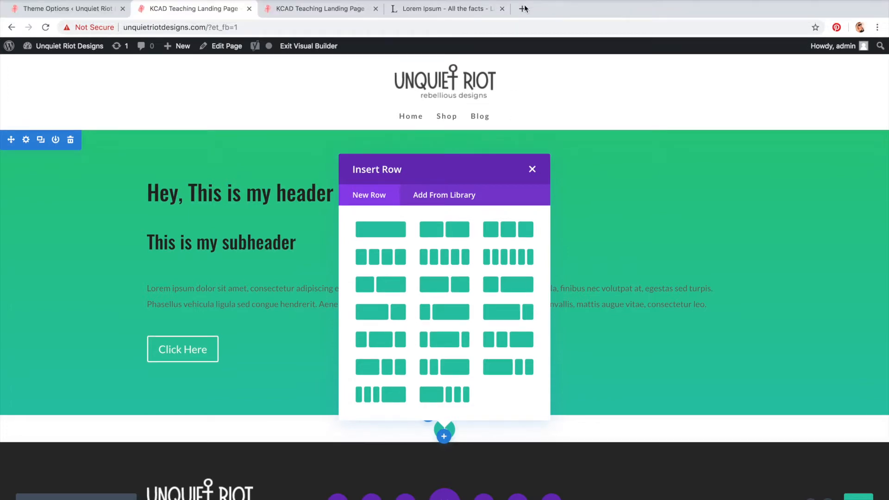
# Step: Open danileonarddesigns.com in a new tab and browse its portfolio grid for reference
pyautogui.click(525, 8)
pyautogui.write('danileonarddesigns.com')
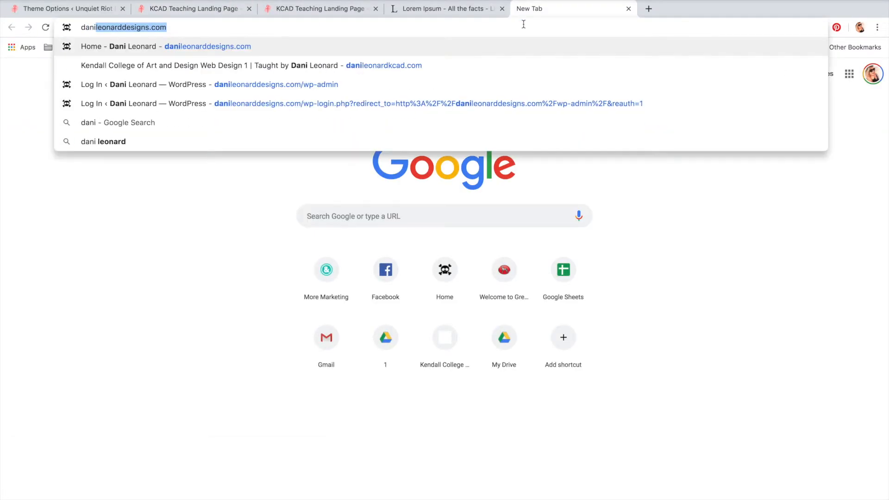
pyautogui.press('Return')
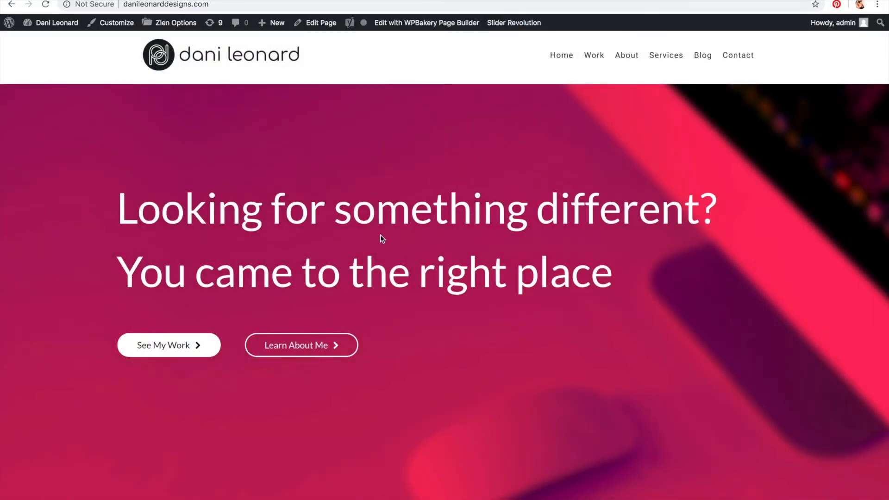
pyautogui.scroll(-10, 465, 270)
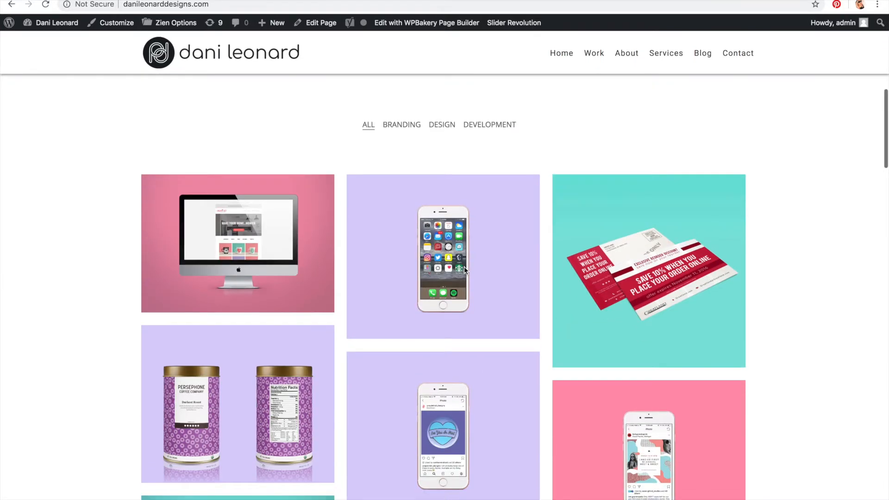
pyautogui.moveTo(242, 257)
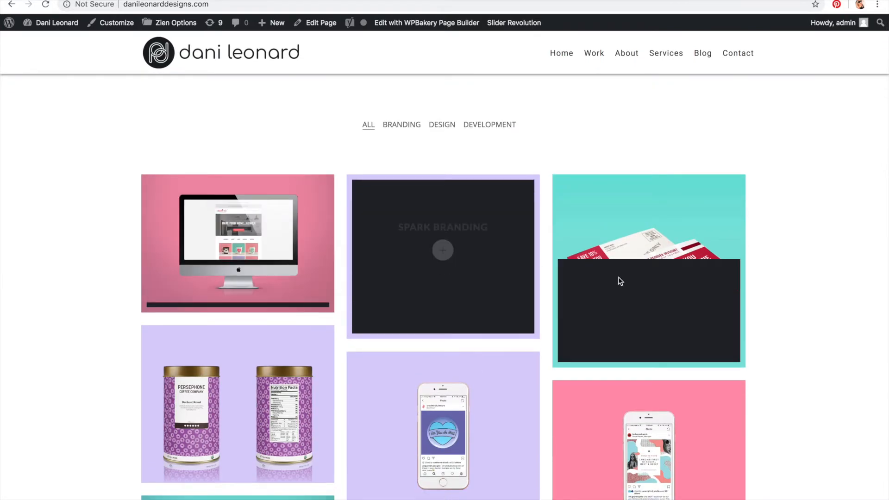
pyautogui.scroll(-1, 221, 404)
pyautogui.scroll(-5, 221, 404)
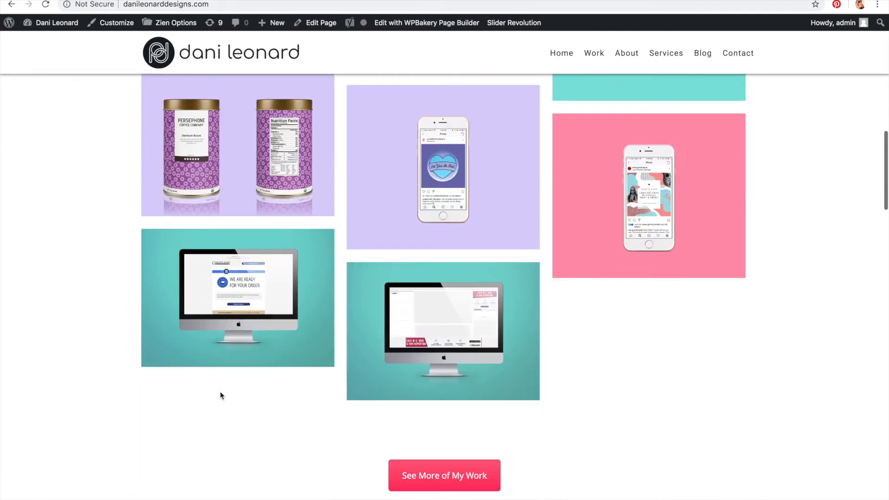
pyautogui.scroll(5, 656, 218)
pyautogui.scroll(1, 658, 219)
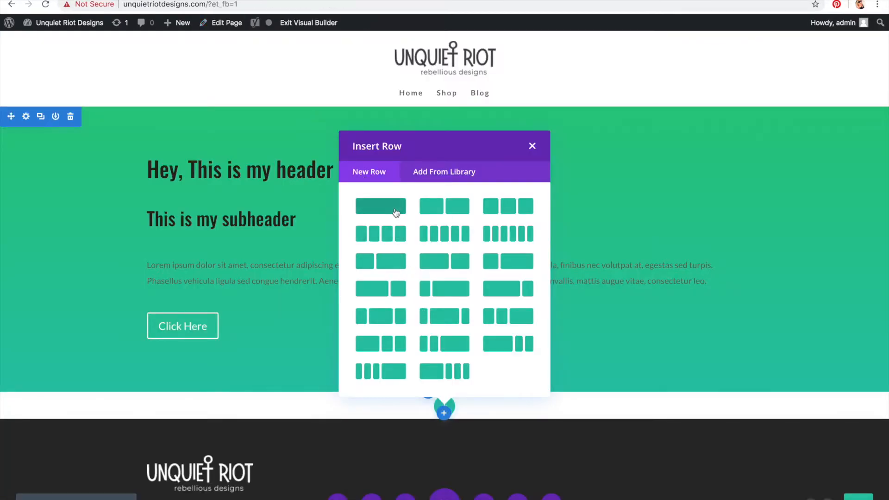
# Step: Add a one-column row to the new section and insert a Filterable Portfolio module into it
pyautogui.click(396, 212)
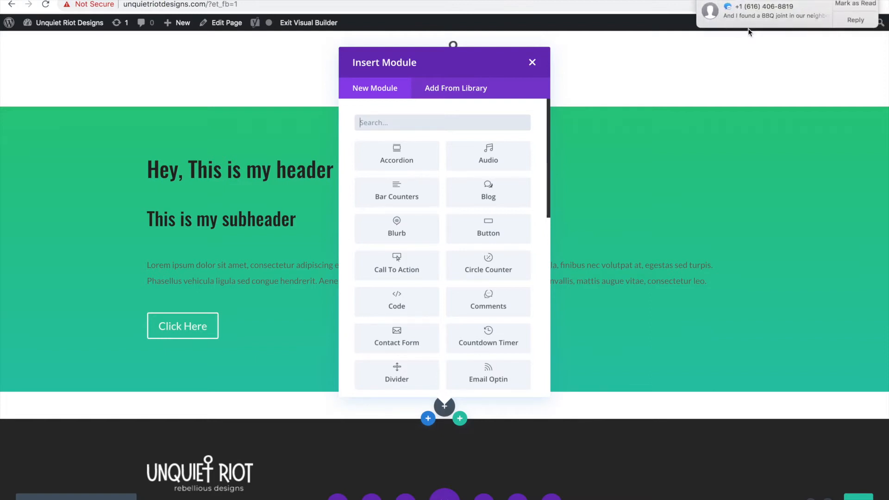
pyautogui.moveTo(465, 499)
pyautogui.rightClick(546, 497)
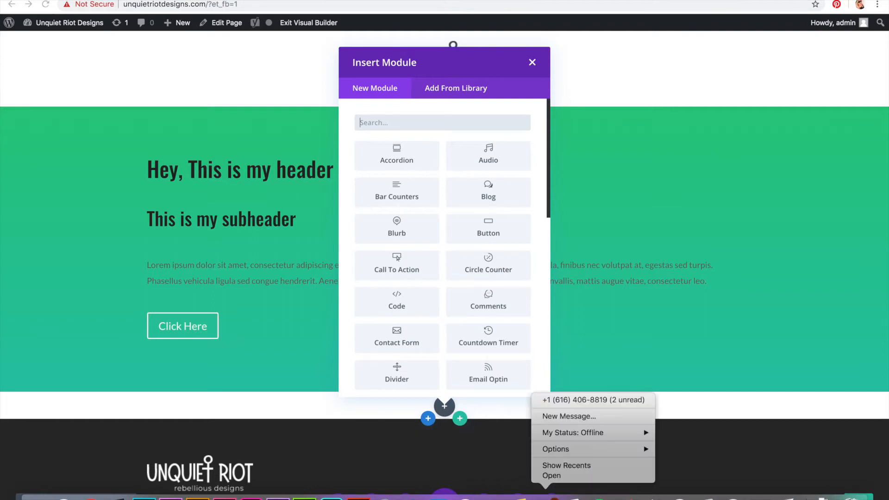
pyautogui.click(611, 353)
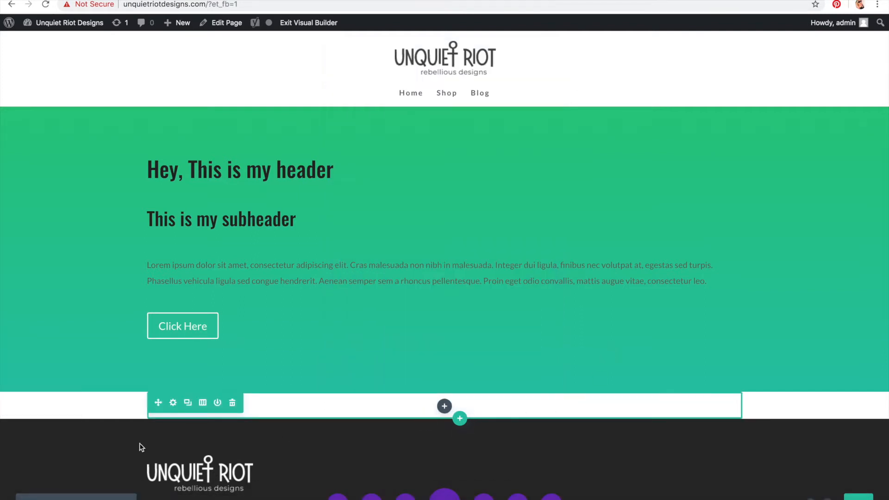
pyautogui.click(444, 407)
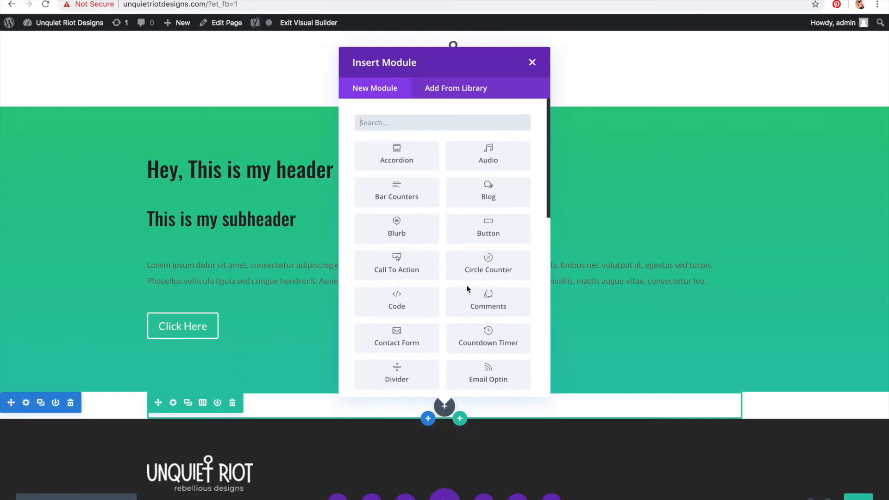
pyautogui.write('port')
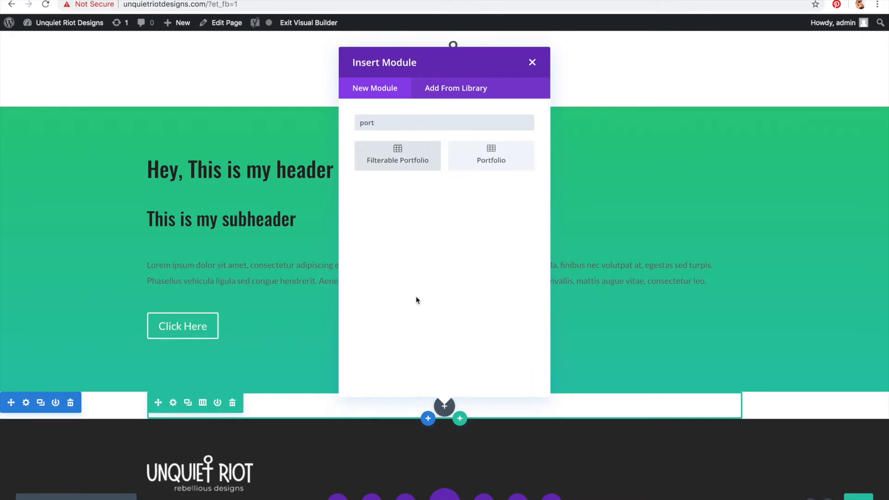
pyautogui.click(411, 172)
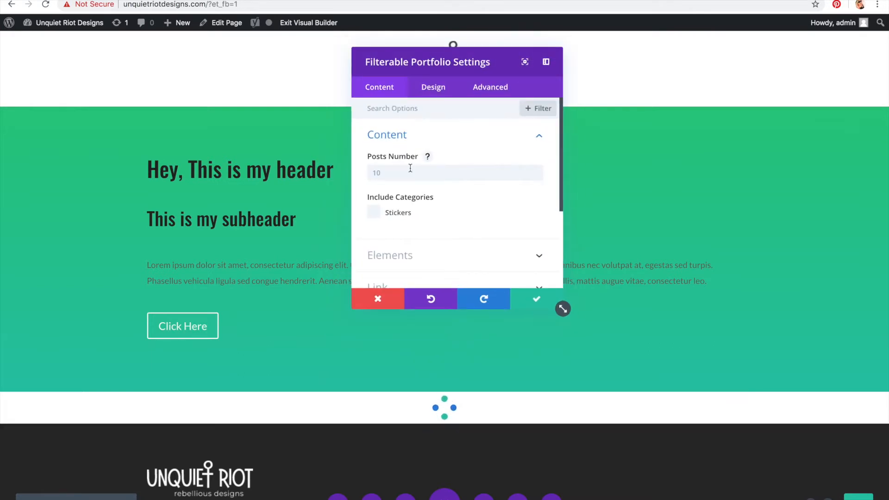
# Step: Set the portfolio's posts number to 9 and include the Stickers category
pyautogui.write('90')
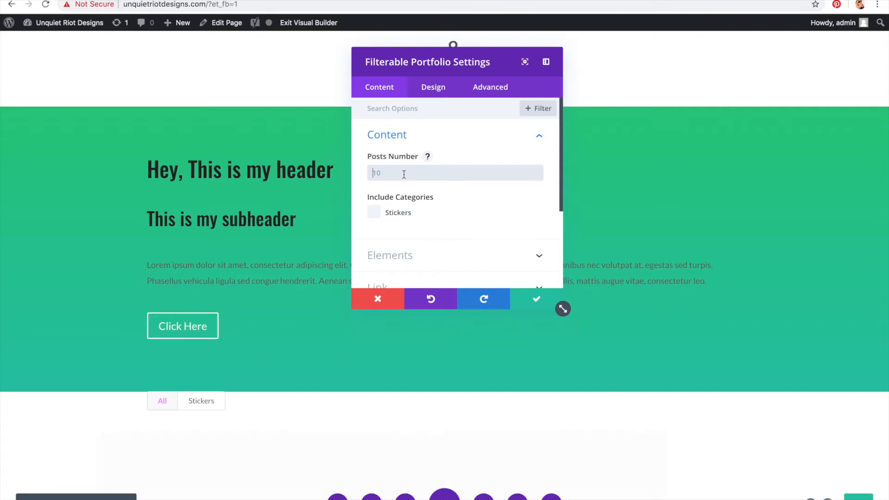
pyautogui.press('BackSpace')
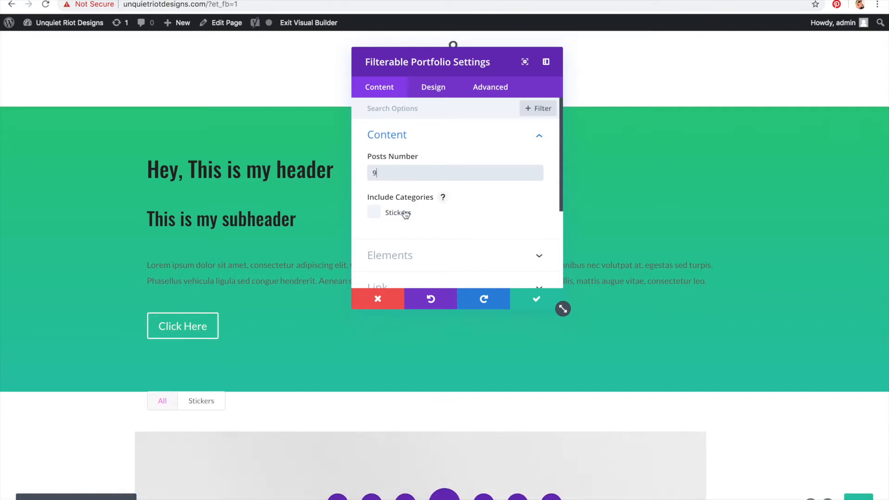
pyautogui.click(405, 213)
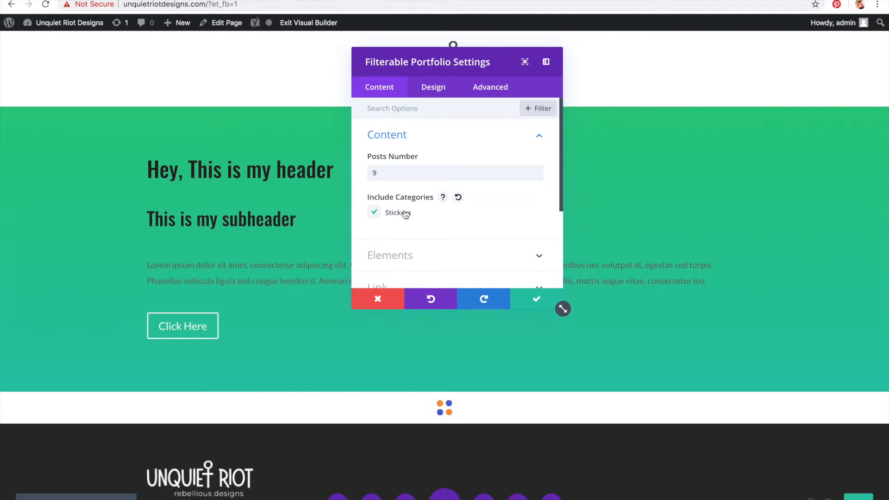
# Step: Switch the portfolio's layout from Fullwidth to Grid in its design settings
pyautogui.scroll(-5, 425, 185)
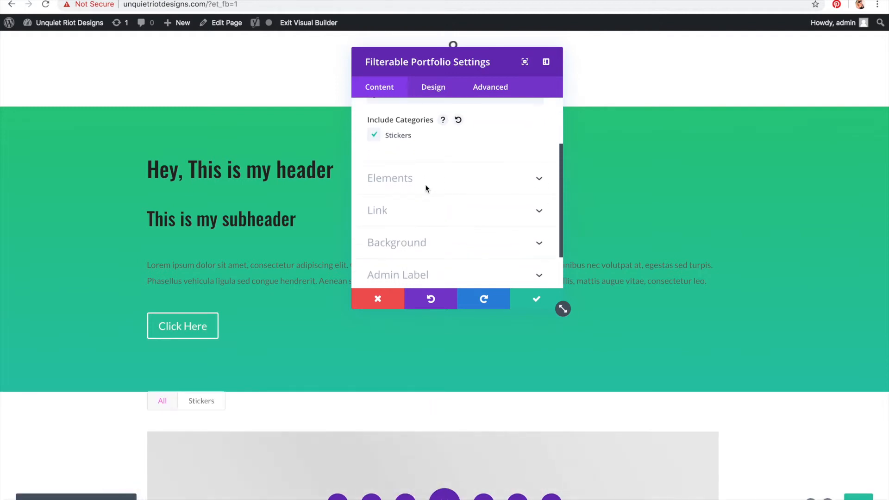
pyautogui.scroll(-3, 633, 377)
pyautogui.scroll(-5, 633, 378)
pyautogui.scroll(7, 482, 353)
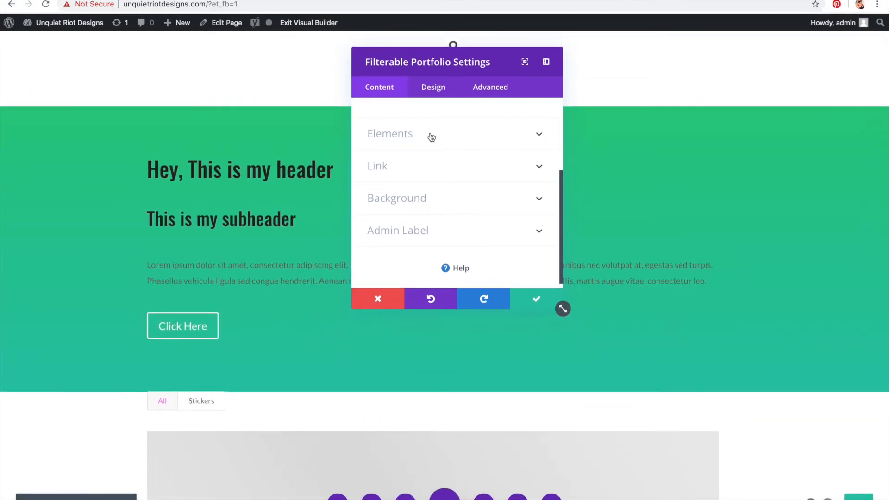
pyautogui.click(424, 93)
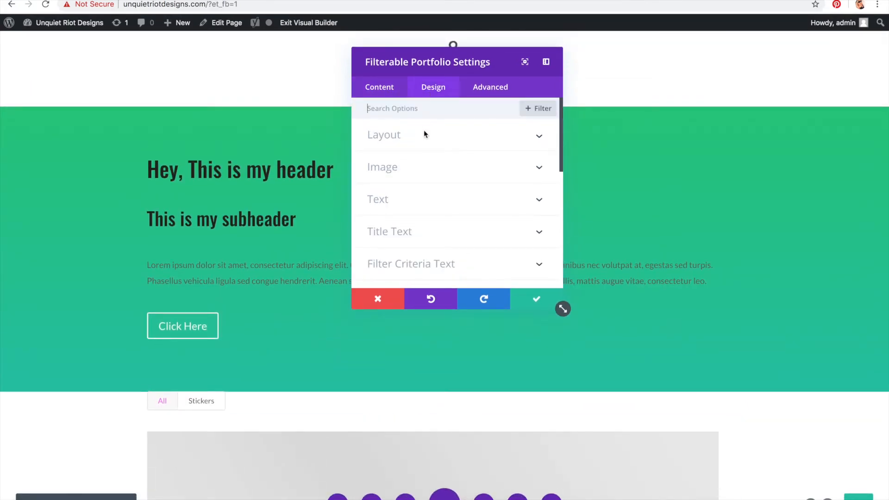
pyautogui.click(426, 145)
pyautogui.click(428, 173)
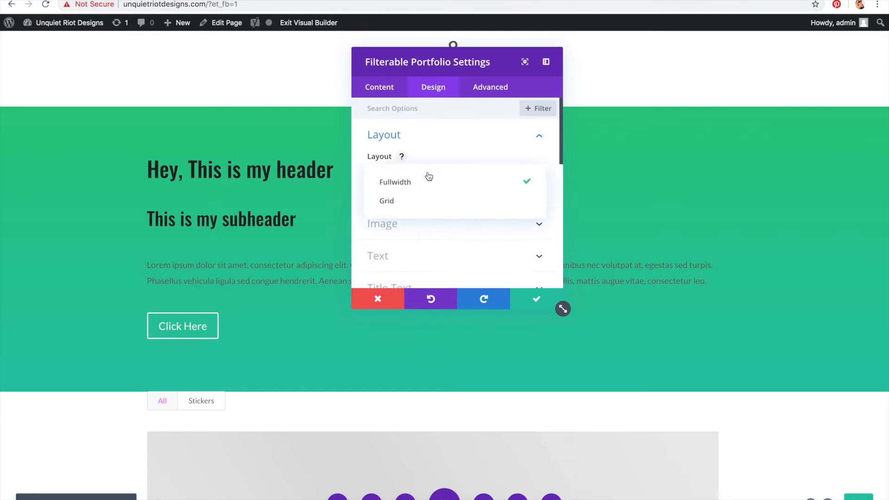
pyautogui.click(430, 200)
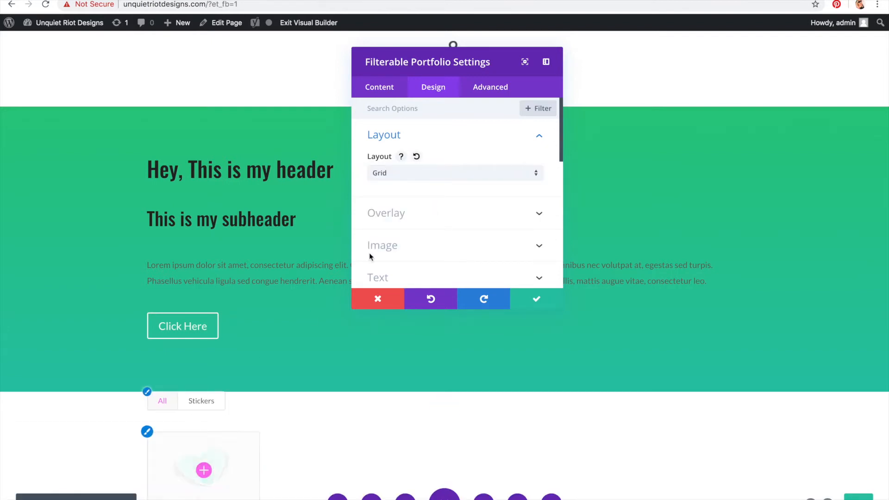
# Step: Set the portfolio's title text size to 14px
pyautogui.scroll(-2, 440, 170)
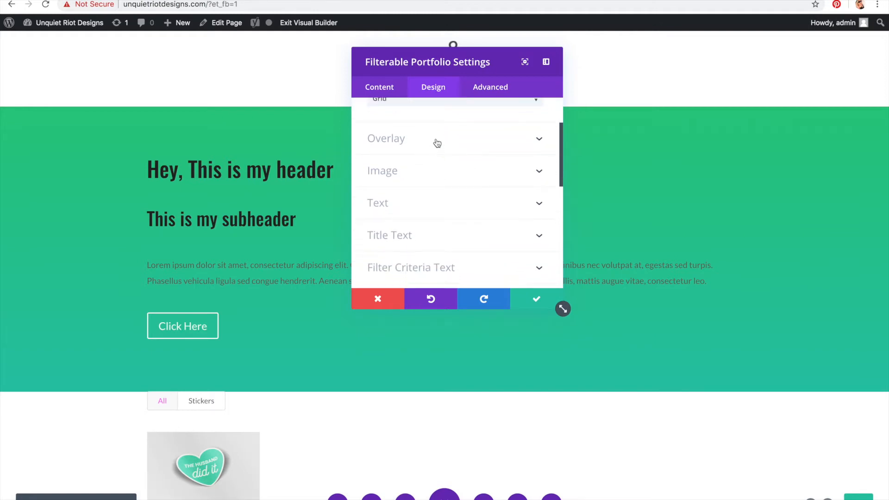
pyautogui.click(437, 143)
pyautogui.moveTo(228, 482)
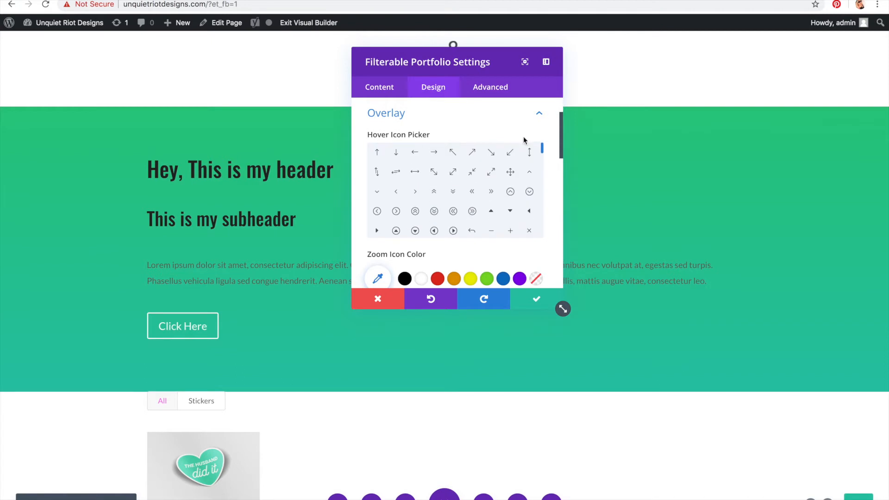
pyautogui.scroll(-5, 551, 133)
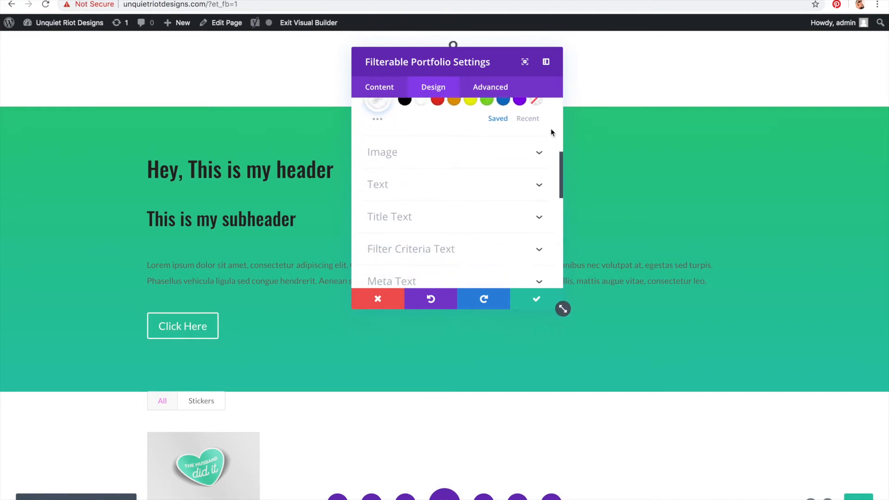
pyautogui.scroll(-2, 551, 132)
pyautogui.scroll(1, 510, 137)
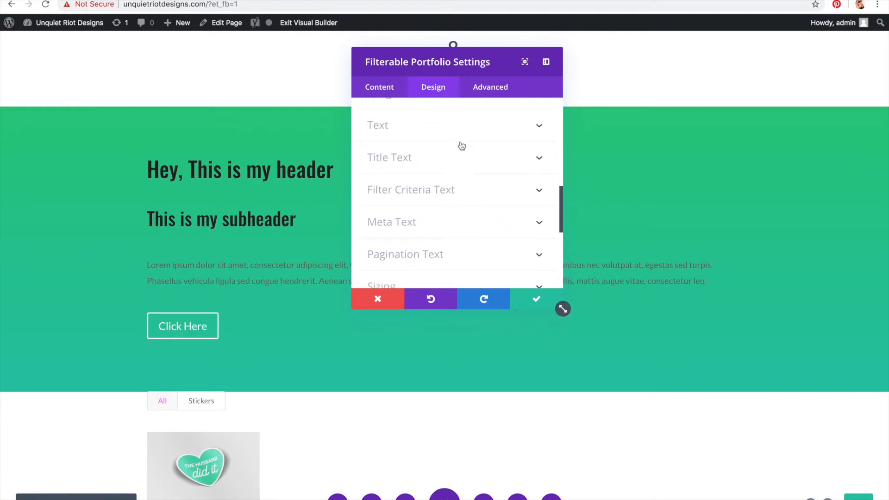
pyautogui.click(460, 166)
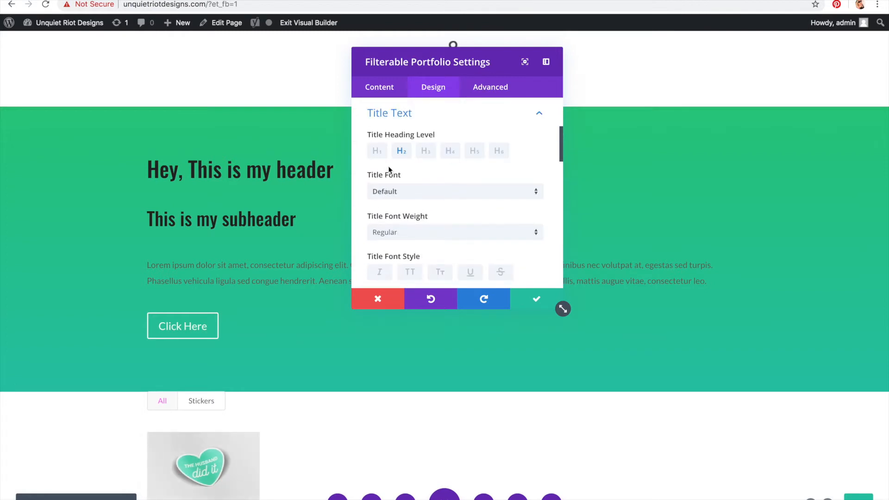
pyautogui.scroll(-5, 393, 193)
pyautogui.scroll(4, 395, 194)
pyautogui.click(395, 163)
pyautogui.click(395, 162)
pyautogui.click(396, 160)
pyautogui.click(354, 146)
pyautogui.scroll(-2, 360, 152)
pyautogui.scroll(-4, 360, 152)
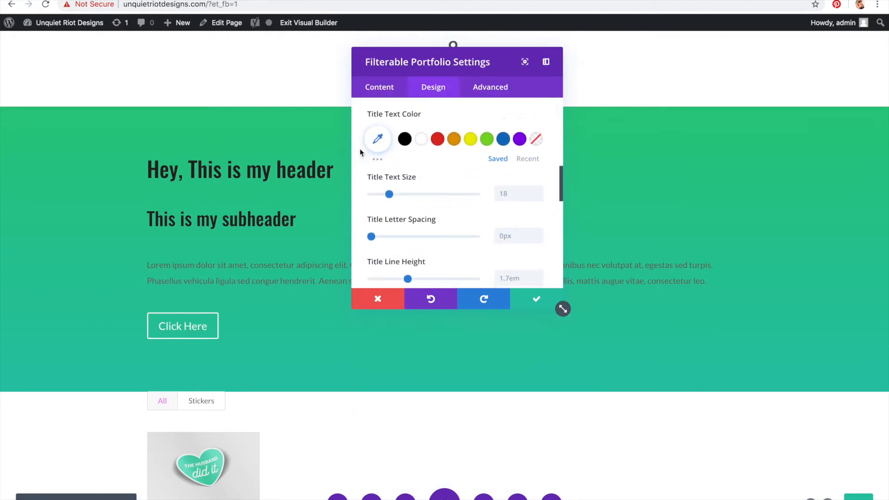
pyautogui.scroll(-3, 360, 152)
pyautogui.scroll(5, 360, 152)
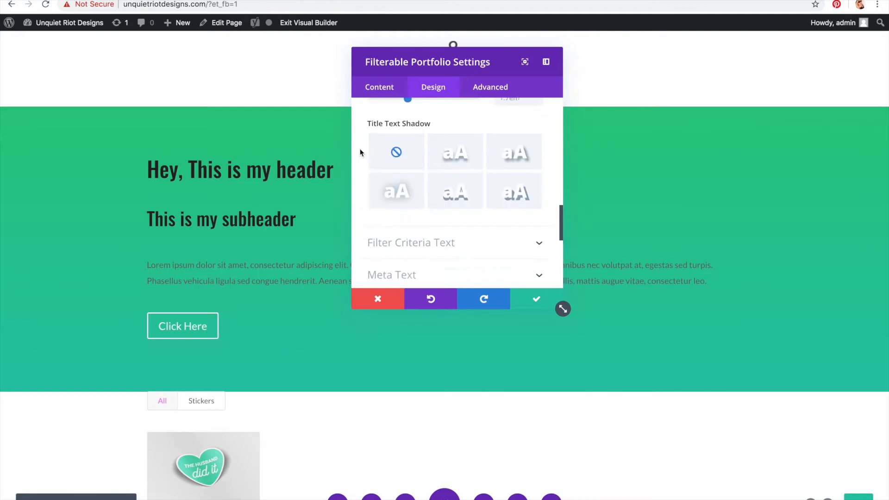
pyautogui.moveTo(391, 208)
pyautogui.mouseDown()
pyautogui.moveTo(333, 207)
pyautogui.moveTo(385, 204)
pyautogui.mouseUp()
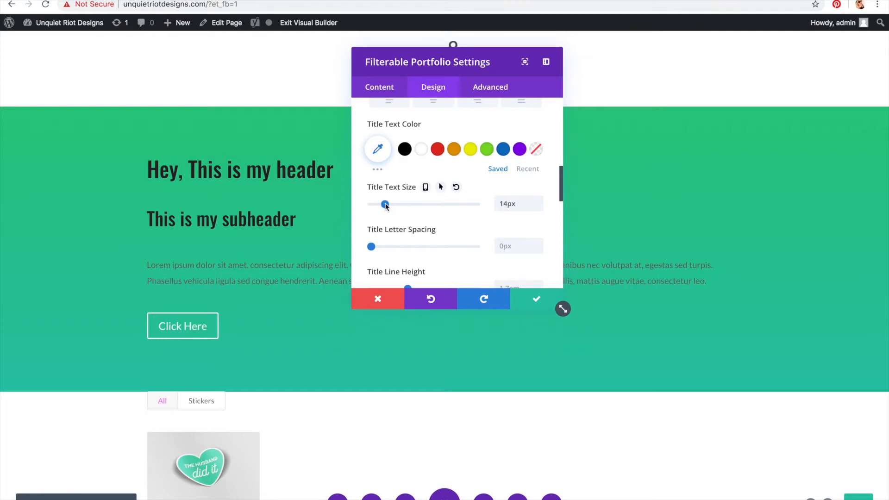
# Step: Center the portfolio's title text alignment
pyautogui.scroll(-2, 448, 224)
pyautogui.scroll(5, 448, 224)
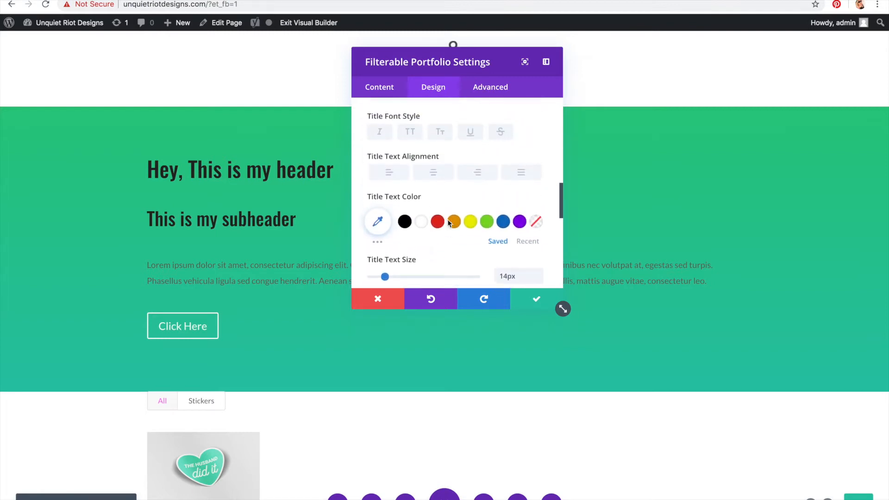
pyautogui.scroll(1, 449, 223)
pyautogui.click(446, 236)
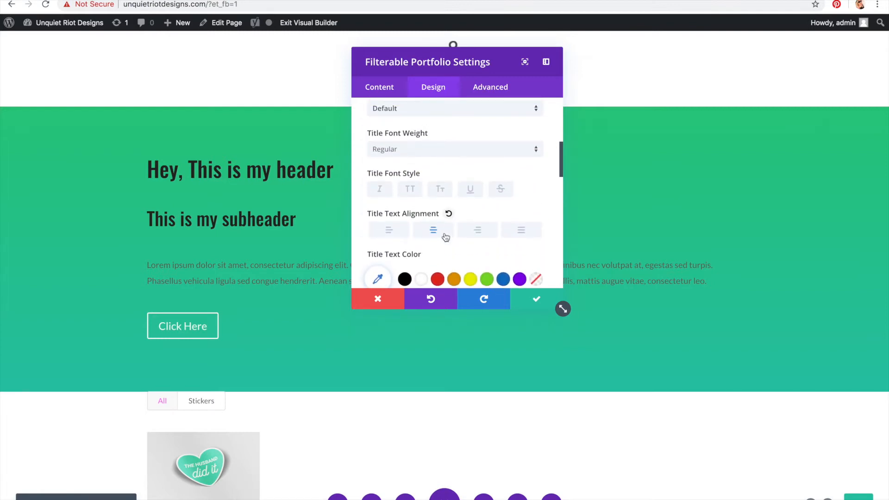
pyautogui.scroll(-2, 444, 234)
pyautogui.scroll(2, 445, 235)
pyautogui.scroll(1, 445, 235)
pyautogui.rightClick(444, 238)
pyautogui.scroll(-4, 429, 282)
pyautogui.scroll(2, 430, 284)
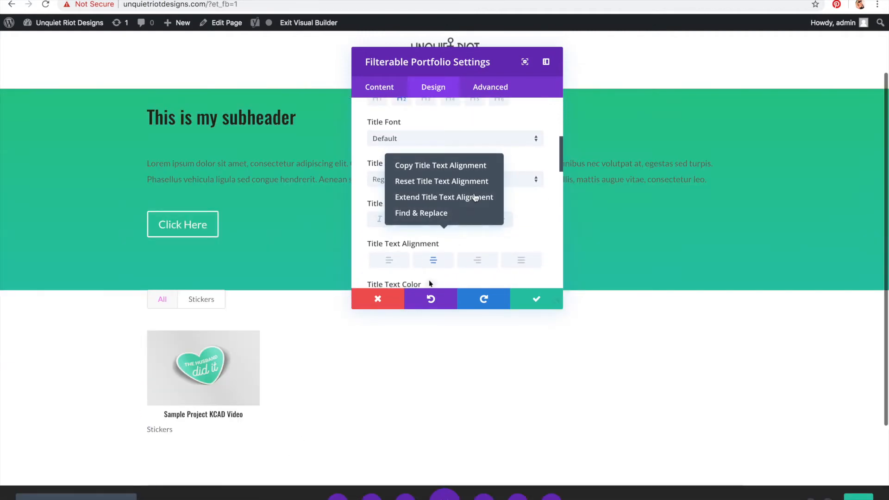
pyautogui.click(533, 225)
# Step: Center the text orientation in the portfolio's text design settings
pyautogui.scroll(5, 534, 226)
pyautogui.scroll(1, 535, 225)
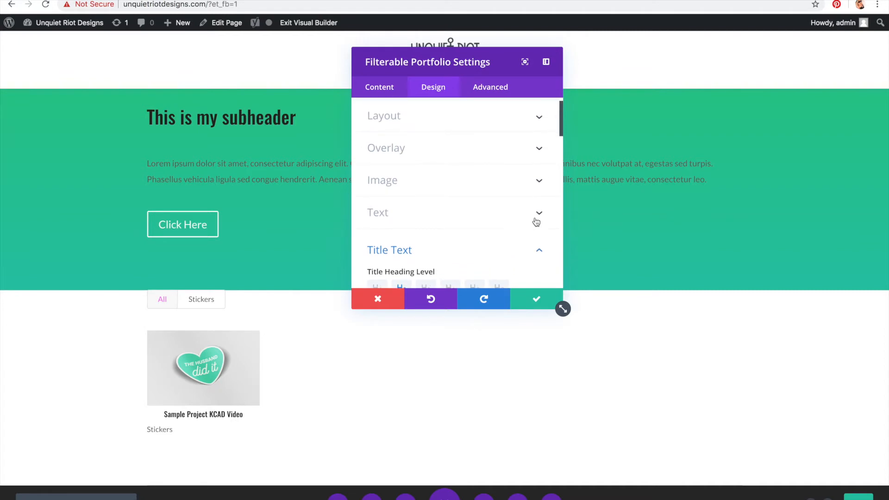
pyautogui.click(538, 221)
pyautogui.scroll(2, 541, 218)
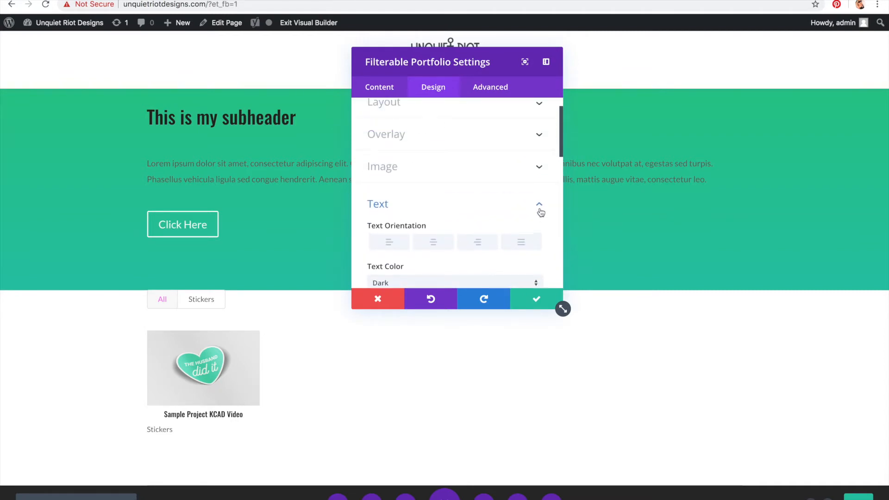
pyautogui.click(433, 243)
pyautogui.scroll(-5, 433, 249)
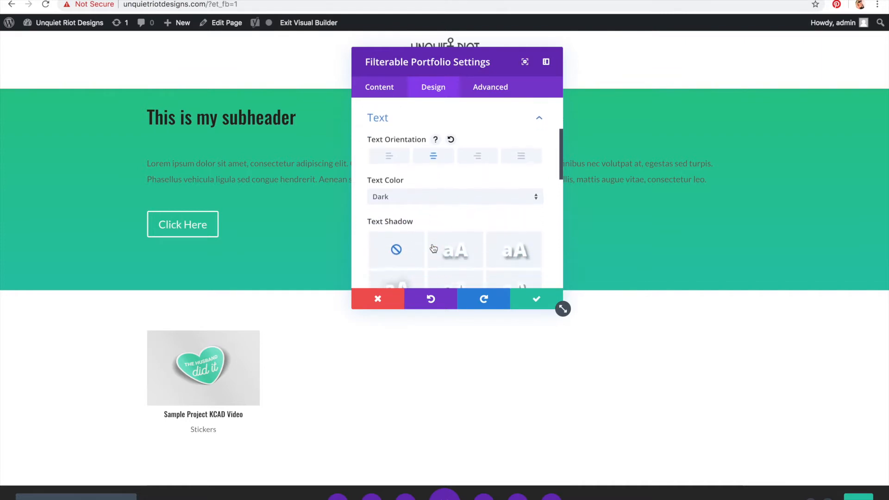
pyautogui.click(425, 156)
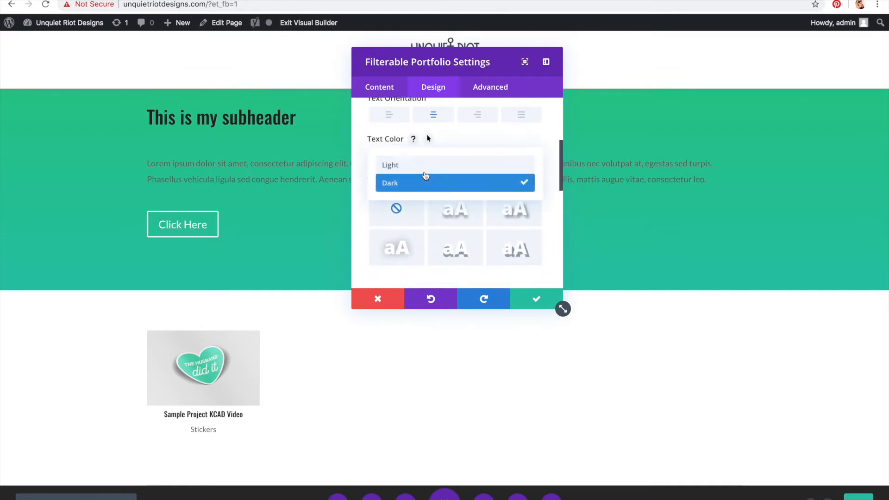
pyautogui.click(424, 169)
pyautogui.click(422, 157)
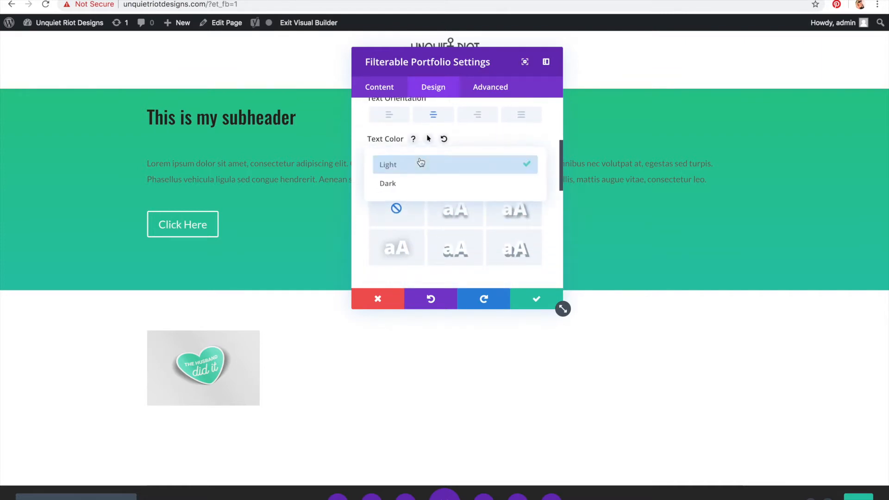
pyautogui.click(420, 184)
# Step: Browse the portfolio's pagination text font settings and save the Filterable Portfolio module settings
pyautogui.scroll(-8, 420, 186)
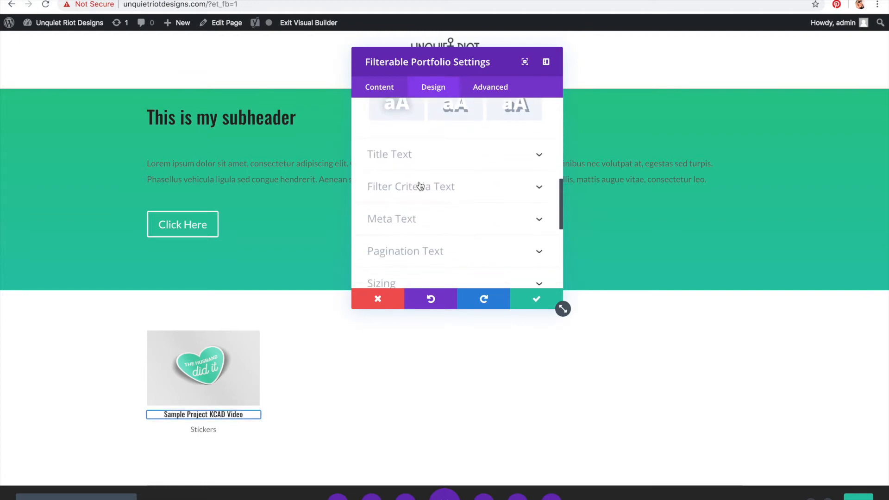
pyautogui.scroll(-3, 420, 185)
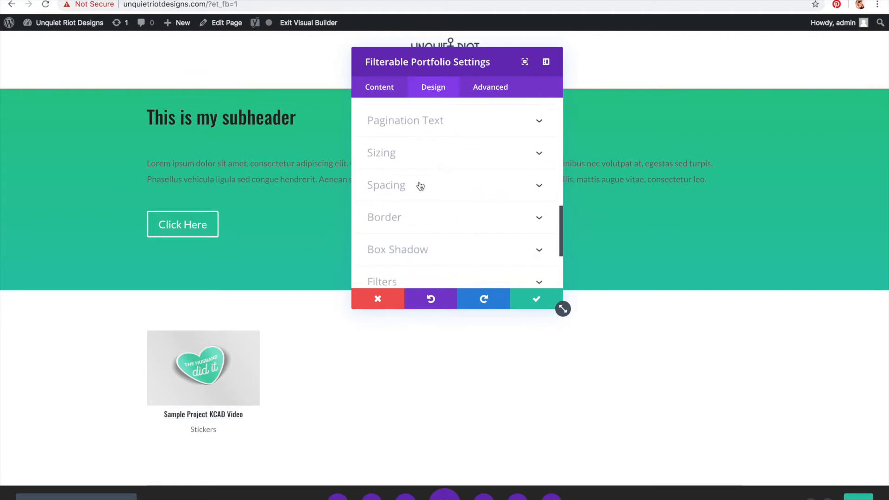
pyautogui.click(426, 123)
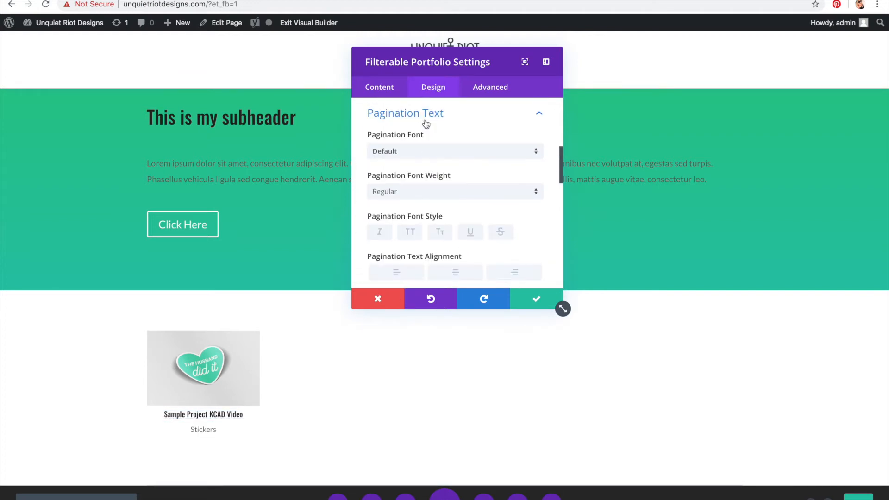
pyautogui.click(431, 161)
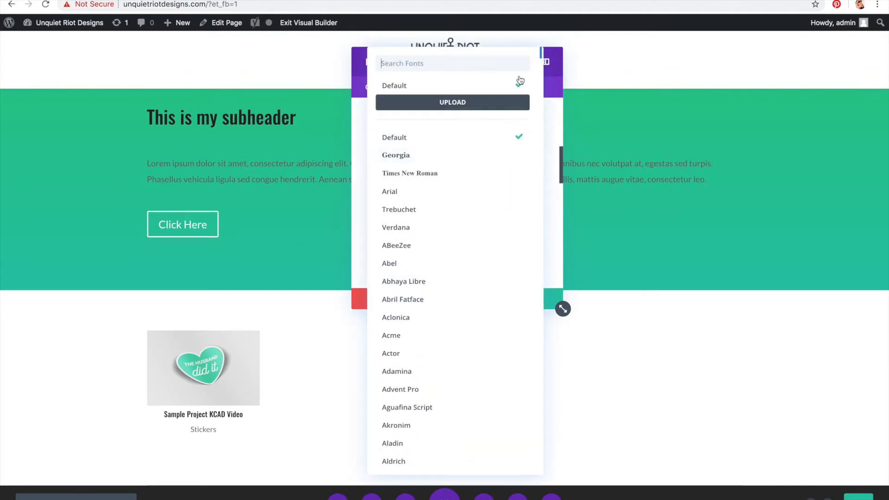
pyautogui.click(543, 91)
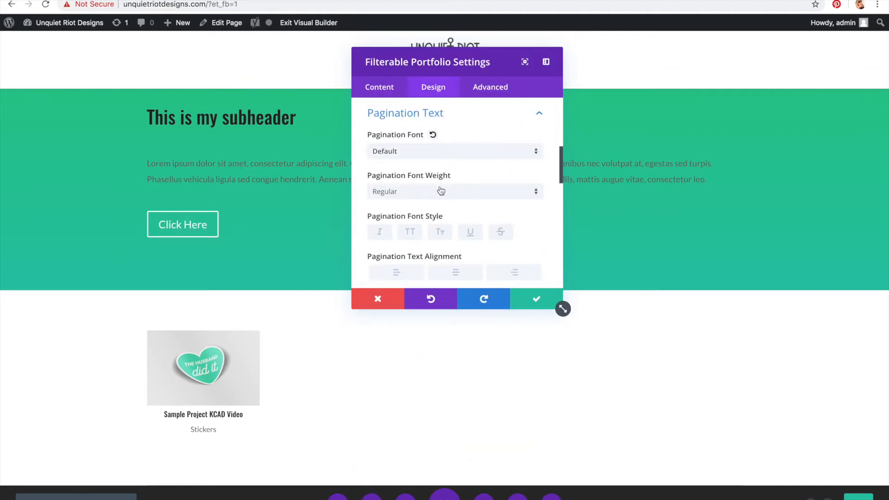
pyautogui.scroll(-5, 441, 191)
pyautogui.scroll(-6, 441, 182)
pyautogui.scroll(-3, 440, 180)
pyautogui.scroll(6, 440, 180)
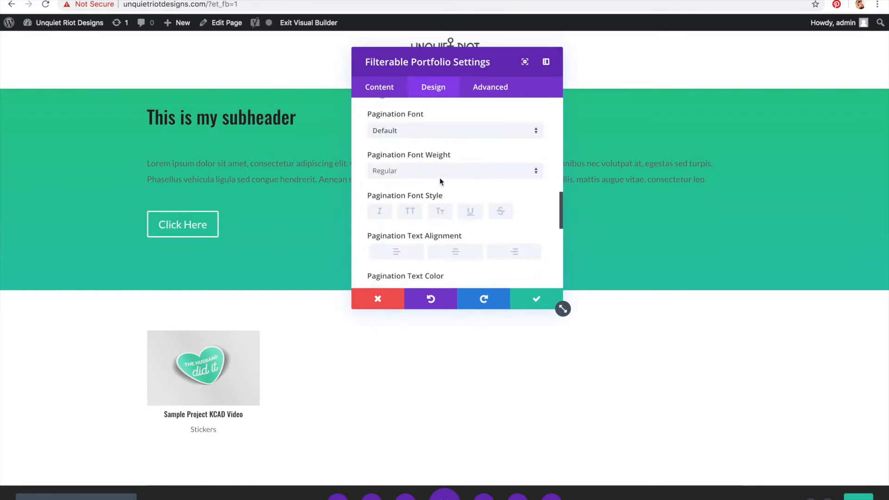
pyautogui.scroll(10, 440, 180)
pyautogui.click(536, 298)
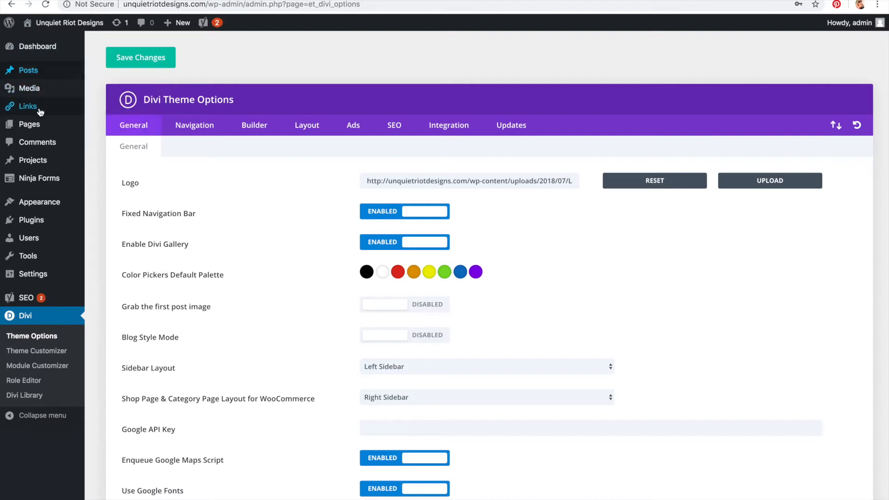
# Step: Search the plugin directory for duplicate and install and activate the Duplicate Page plugin
pyautogui.moveTo(38, 157)
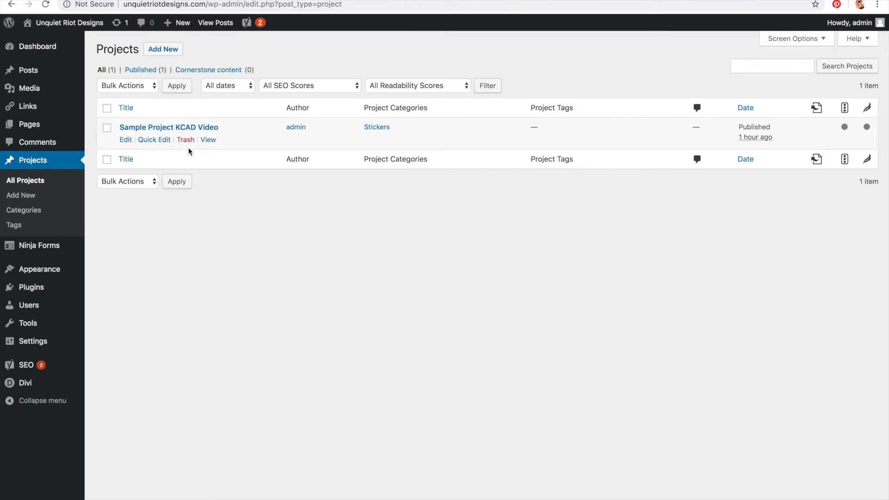
pyautogui.click(42, 294)
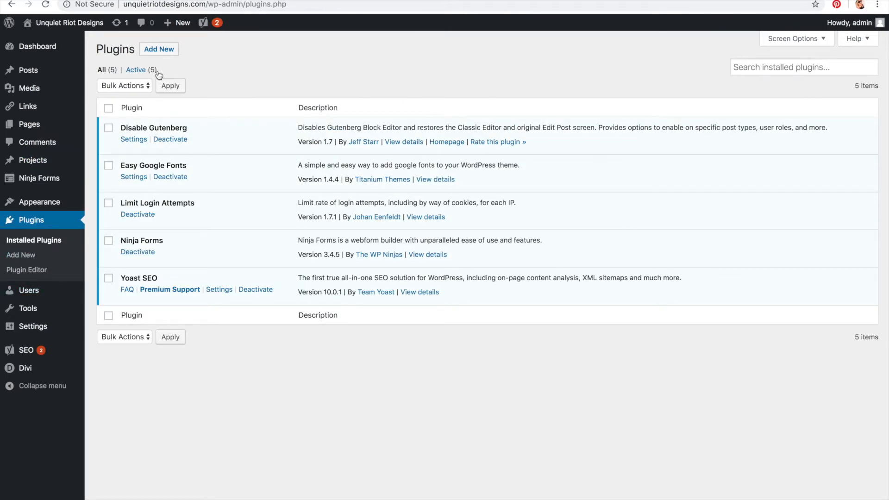
pyautogui.click(166, 50)
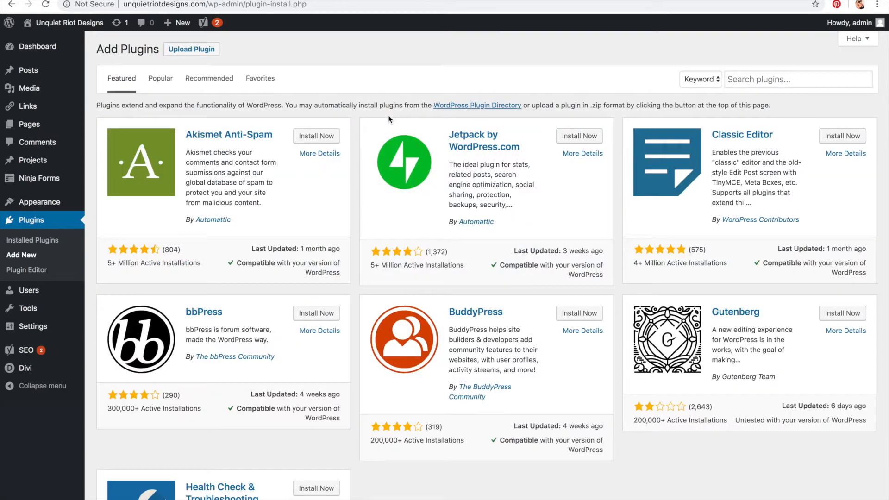
pyautogui.click(741, 80)
pyautogui.write('du')
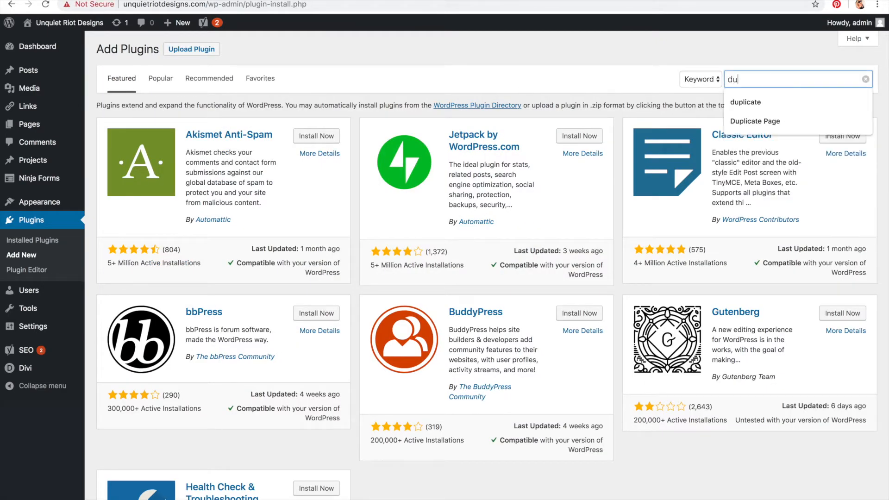
pyautogui.write('plicate')
pyautogui.press('Return')
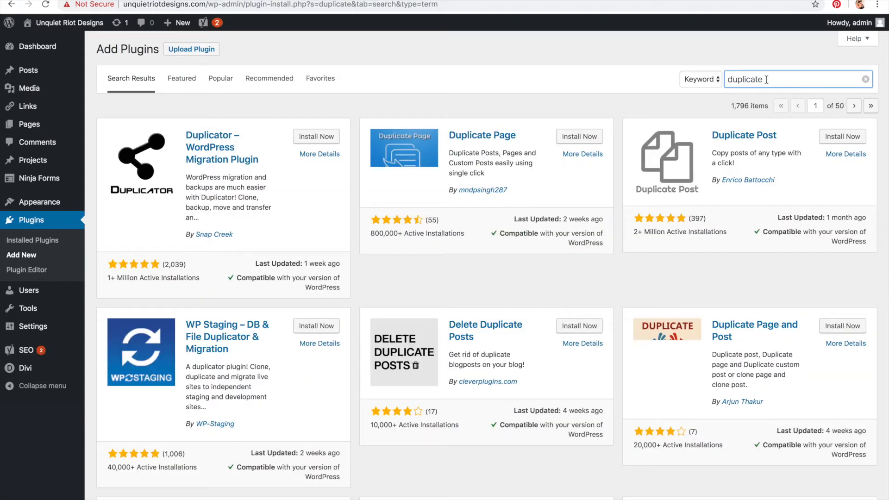
pyautogui.moveTo(766, 79); pyautogui.dragTo(697, 82)
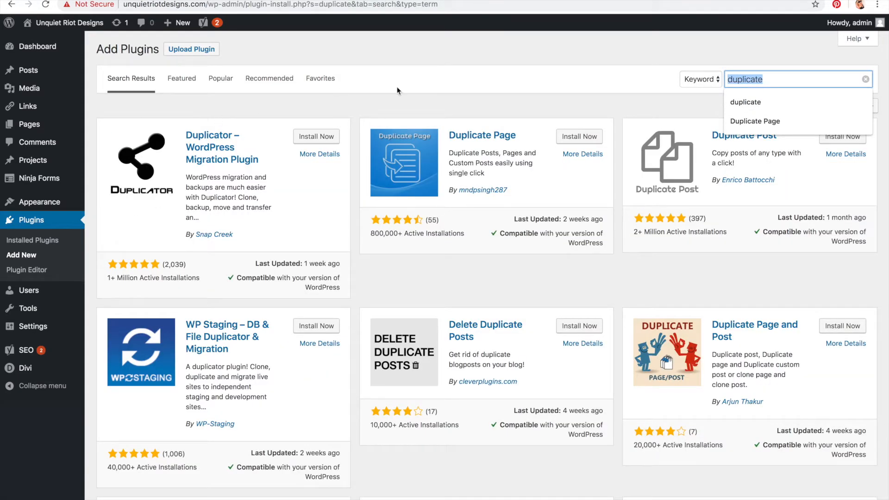
pyautogui.click(575, 137)
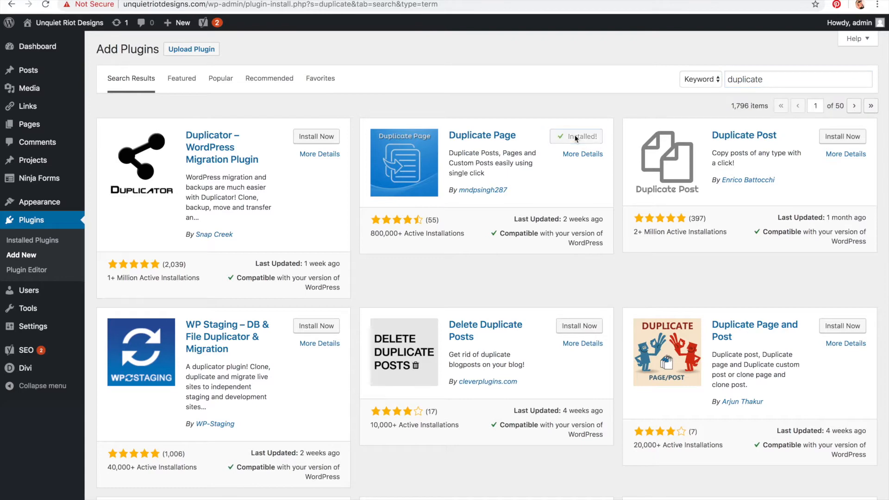
pyautogui.click(575, 138)
pyautogui.click(576, 136)
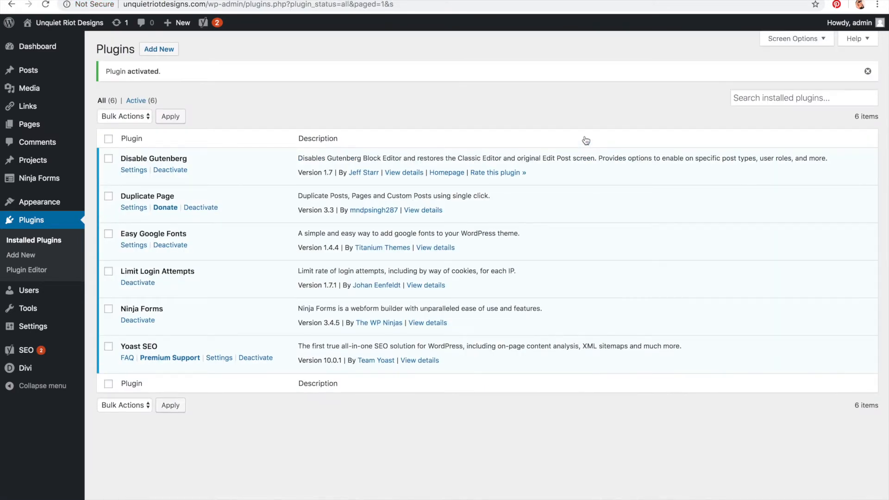
# Step: Duplicate the Sample Project KCAD Video project and set the copy's status to Published with Quick Edit
pyautogui.moveTo(30, 125)
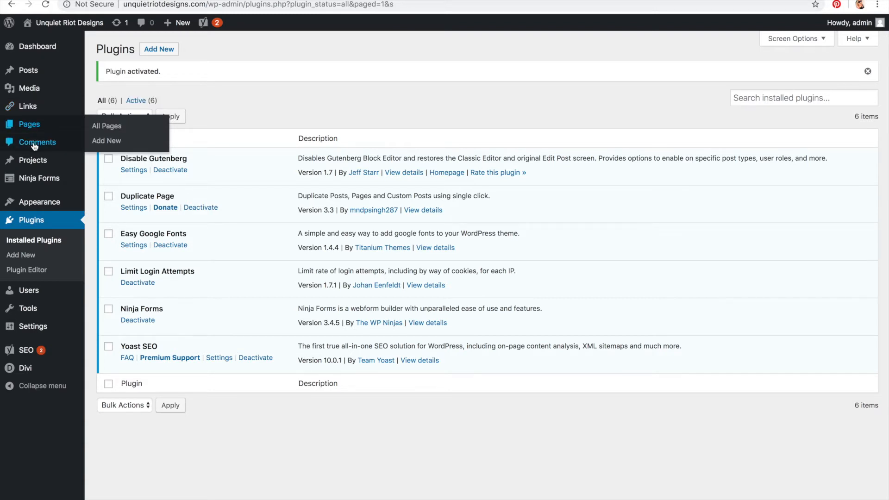
pyautogui.click(37, 160)
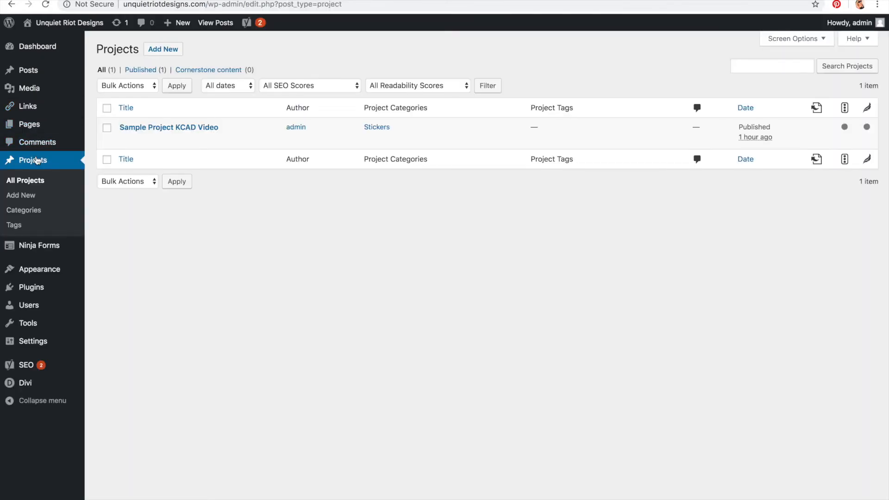
pyautogui.click(254, 140)
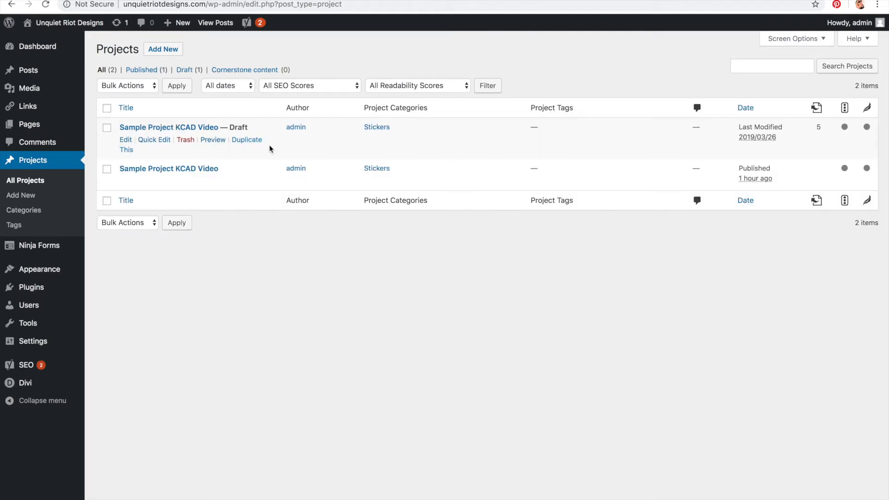
pyautogui.click(155, 140)
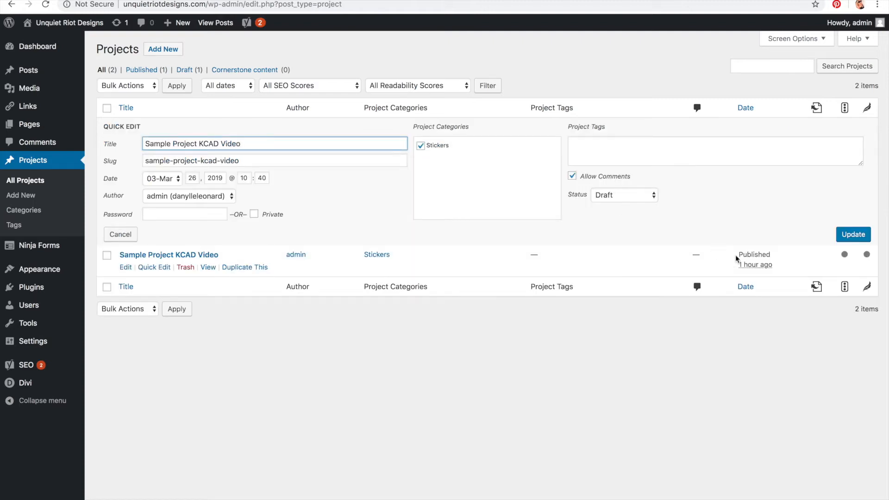
pyautogui.click(630, 195)
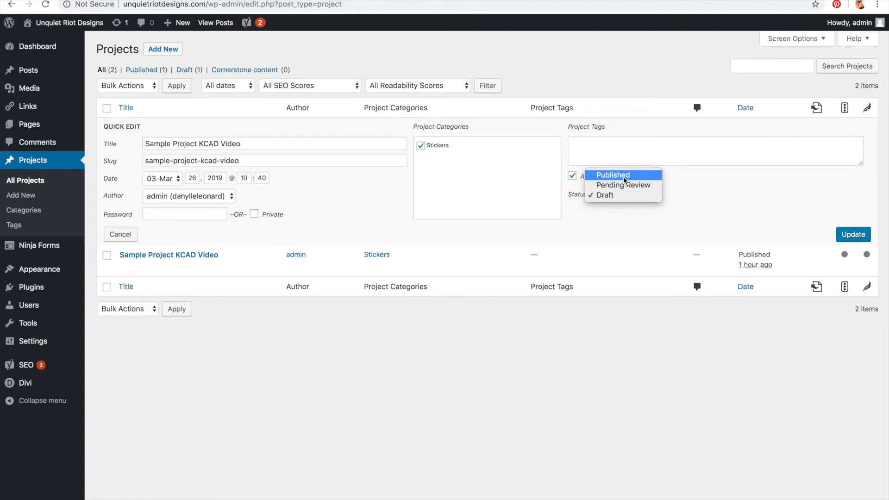
pyautogui.press('Return')
pyautogui.click(856, 235)
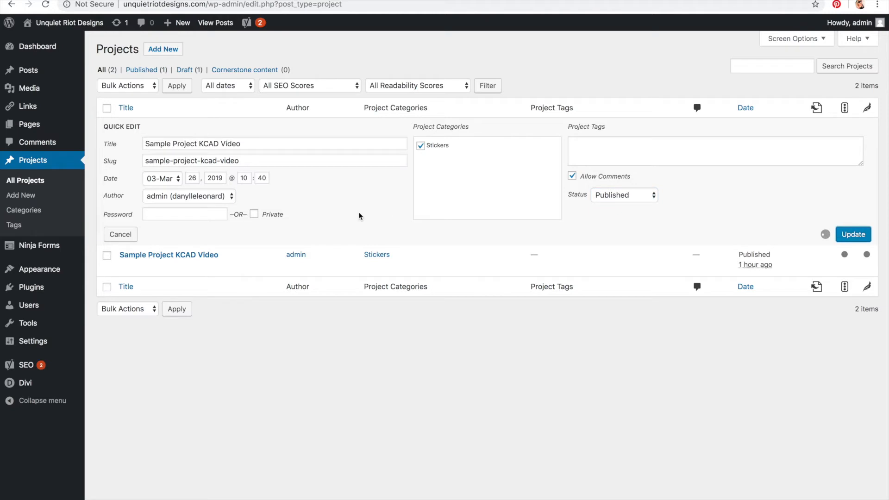
# Step: Duplicate the project a second time and publish that copy through Quick Edit
pyautogui.click(245, 139)
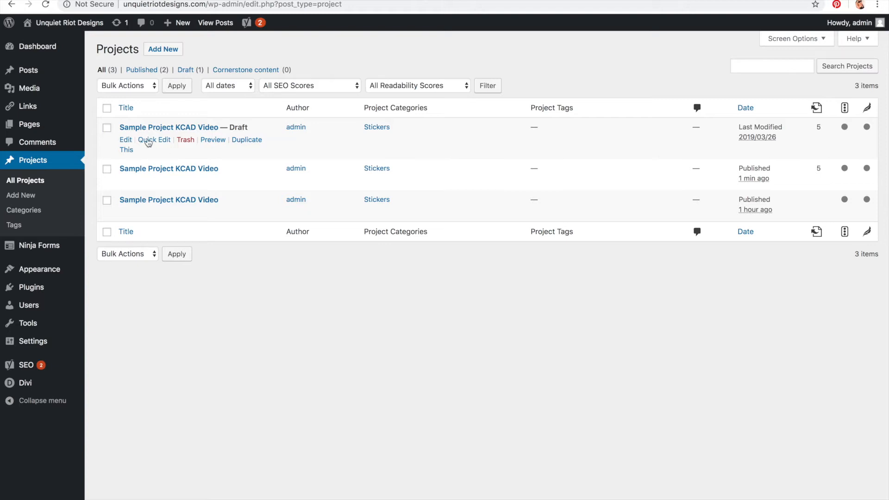
pyautogui.click(149, 141)
pyautogui.click(593, 195)
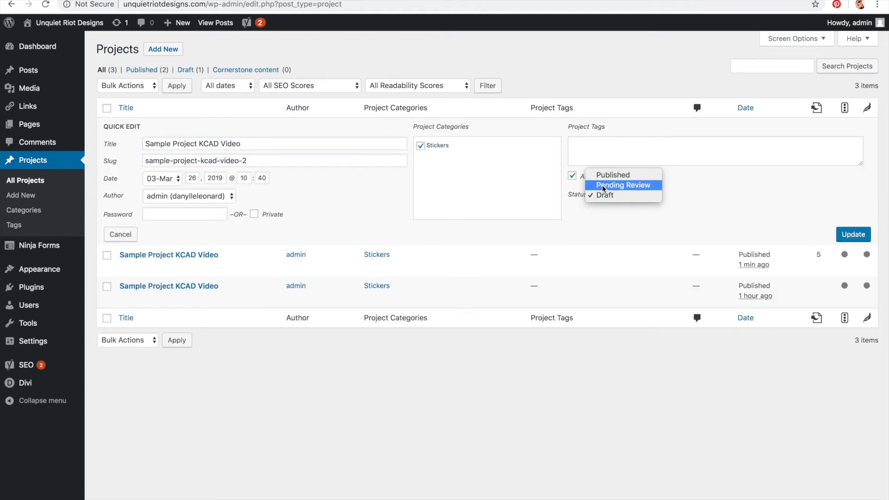
pyautogui.click(605, 176)
pyautogui.click(852, 237)
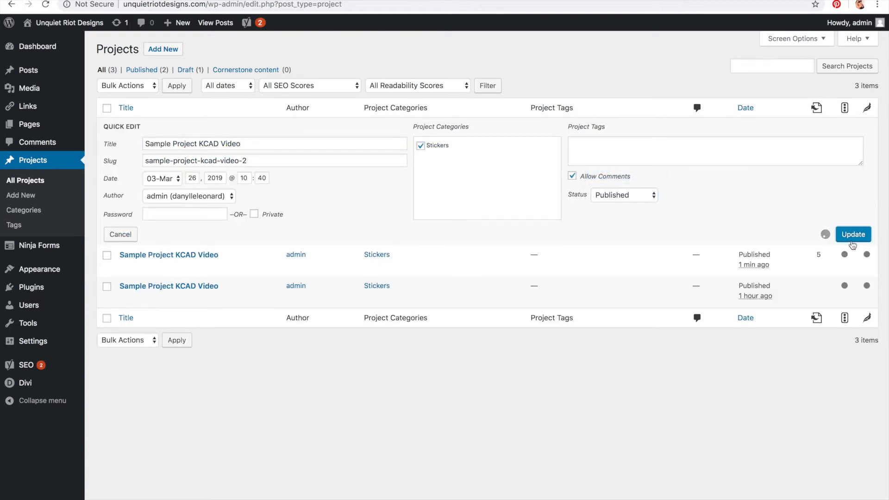
# Step: Create a third duplicate of the project and change its status to Published
pyautogui.click(246, 140)
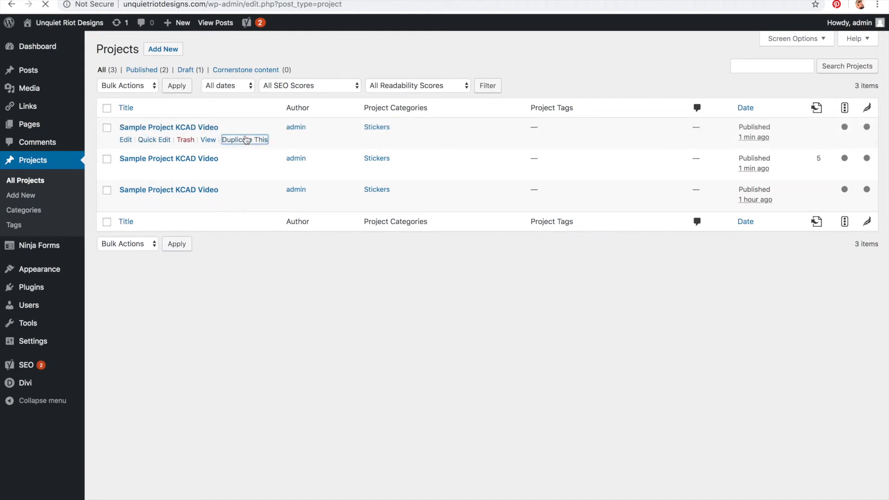
pyautogui.click(154, 140)
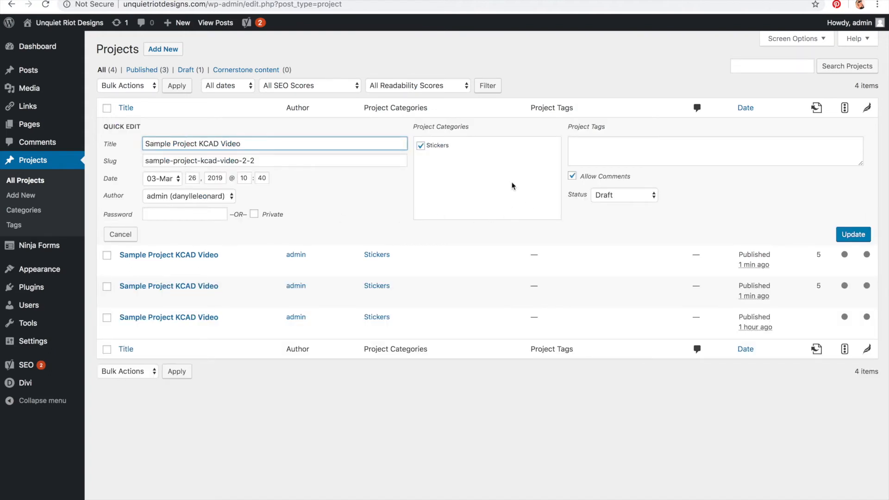
pyautogui.click(617, 200)
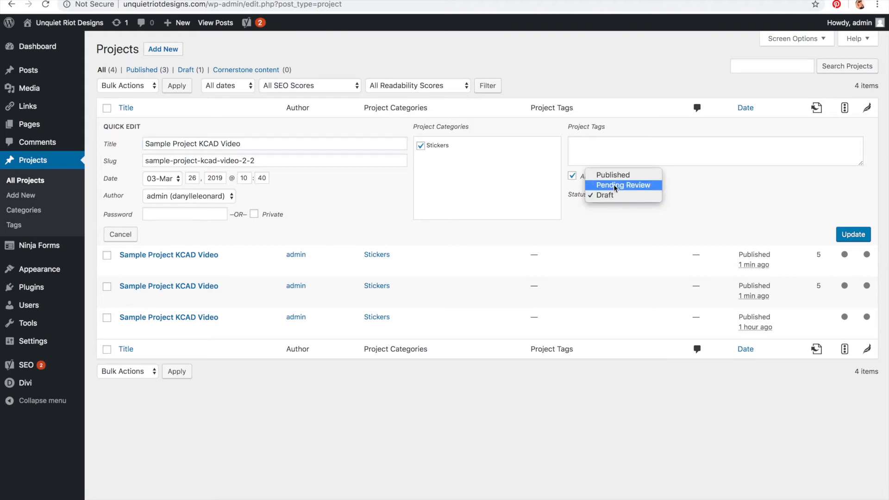
pyautogui.click(611, 174)
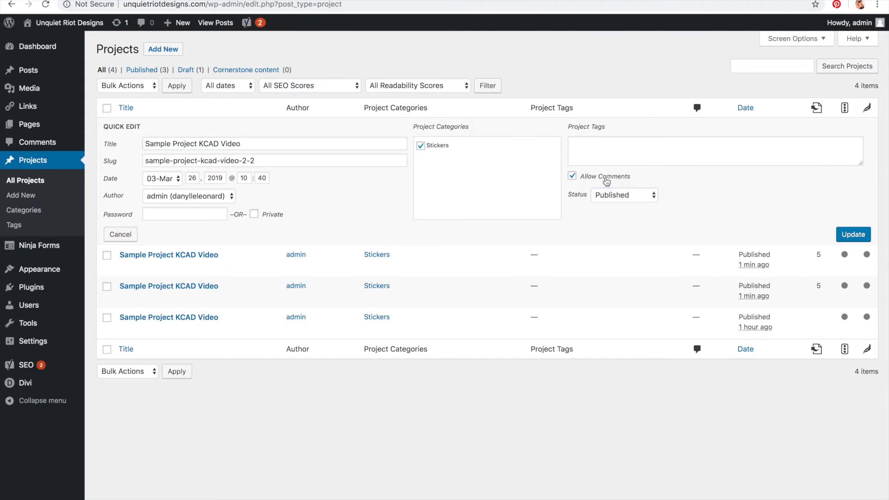
pyautogui.click(847, 236)
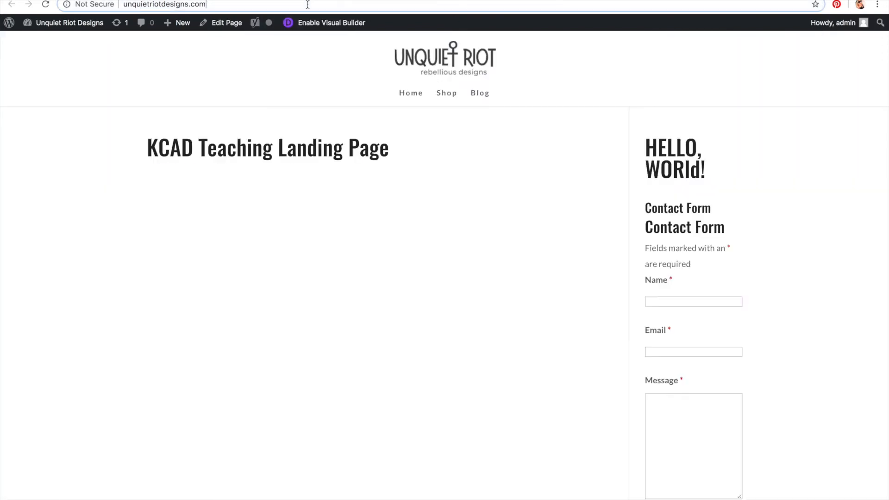
# Step: Open the site's homepage in the browser
pyautogui.click(273, 4)
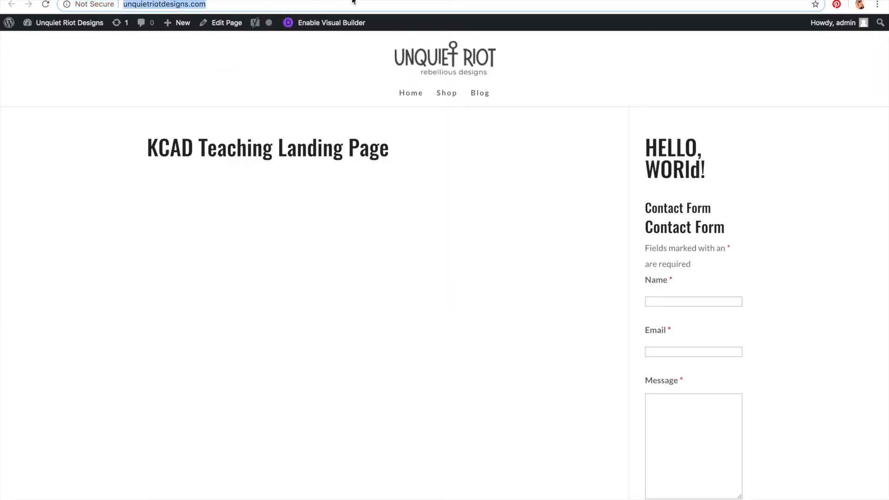
# Step: Reload the live homepage and scroll through the filterable portfolio grid of projects
pyautogui.click(354, 2)
pyautogui.press('Return')
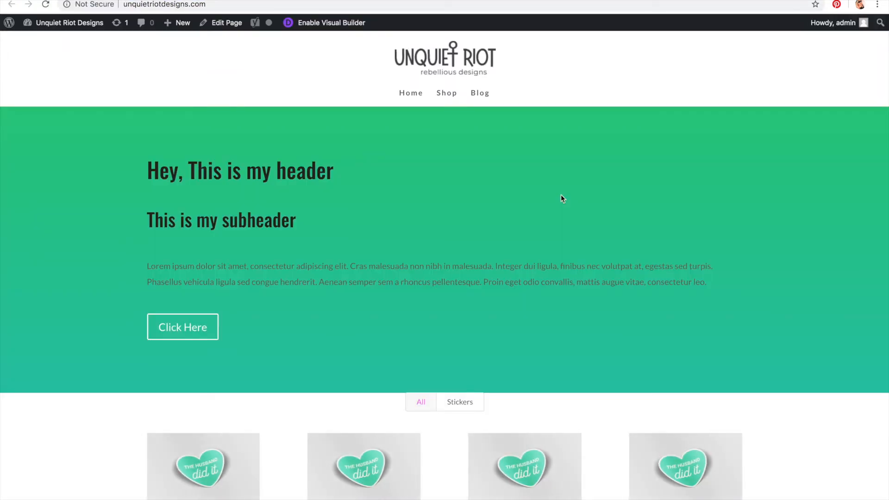
pyautogui.scroll(-2, 561, 199)
pyautogui.scroll(-5, 561, 198)
pyautogui.scroll(7, 561, 198)
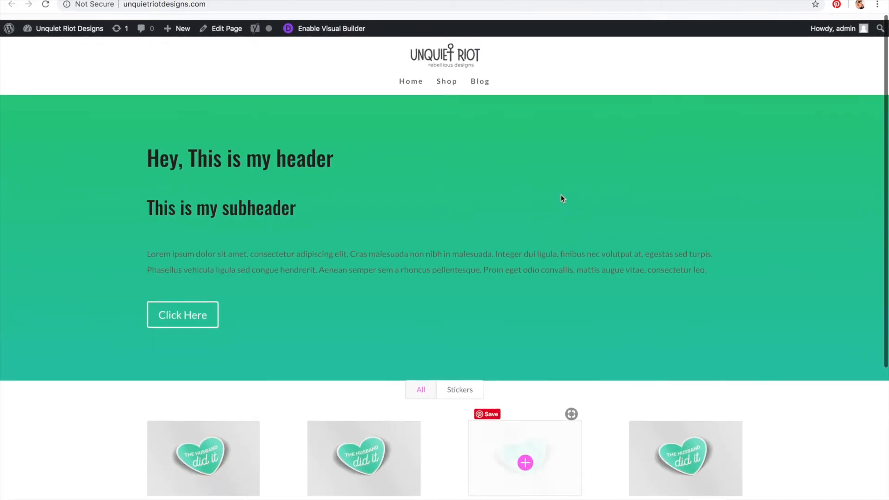
pyautogui.scroll(-5, 784, 189)
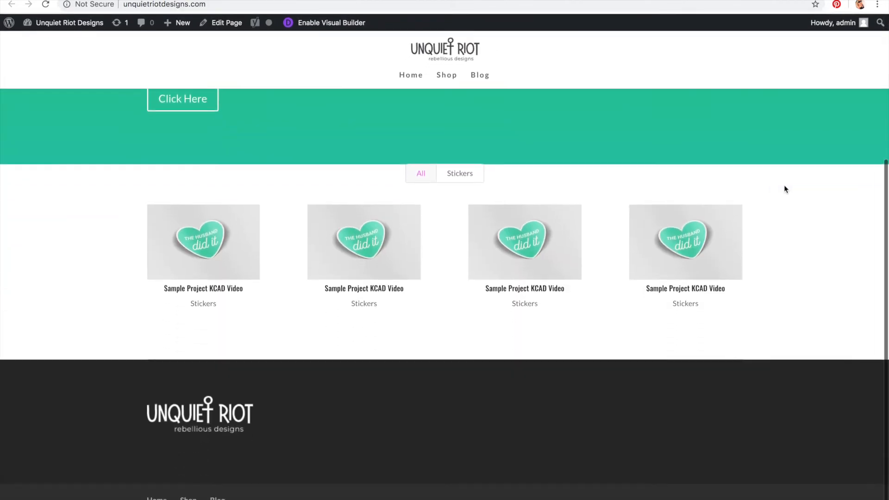
pyautogui.scroll(3, 784, 189)
pyautogui.scroll(2, 784, 188)
pyautogui.scroll(-5, 785, 188)
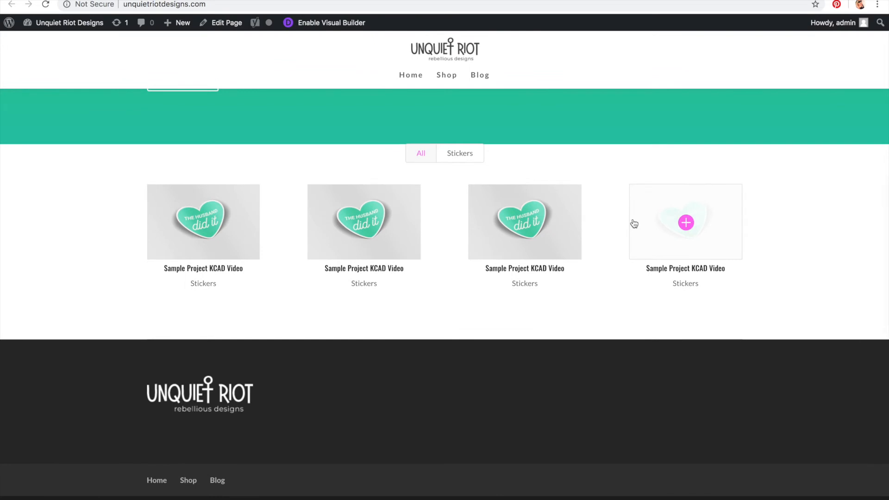
# Step: Open one portfolio project's page, return to the homepage, and scroll through it again
pyautogui.click(526, 223)
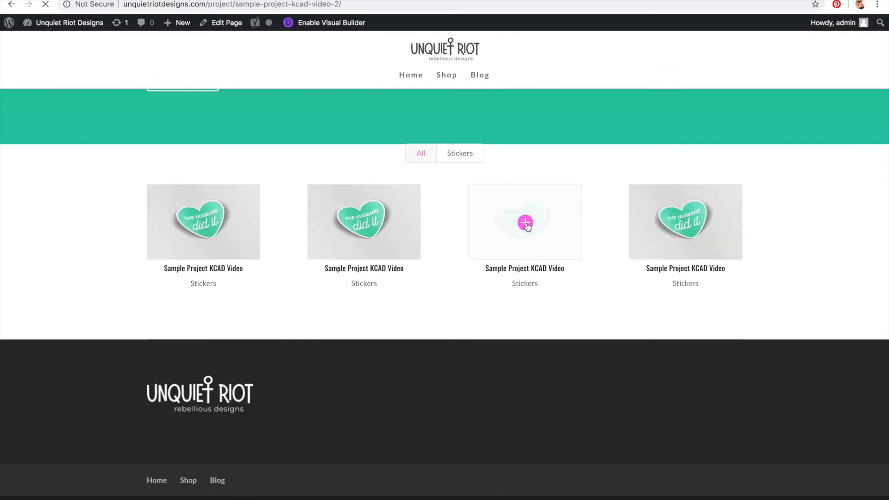
pyautogui.click(12, 4)
pyautogui.scroll(5, 213, 366)
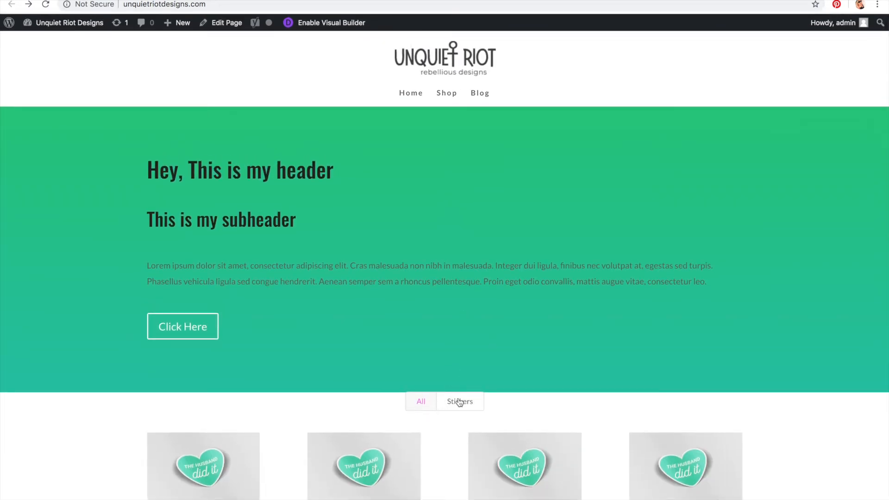
pyautogui.scroll(-4, 434, 413)
pyautogui.scroll(4, 436, 413)
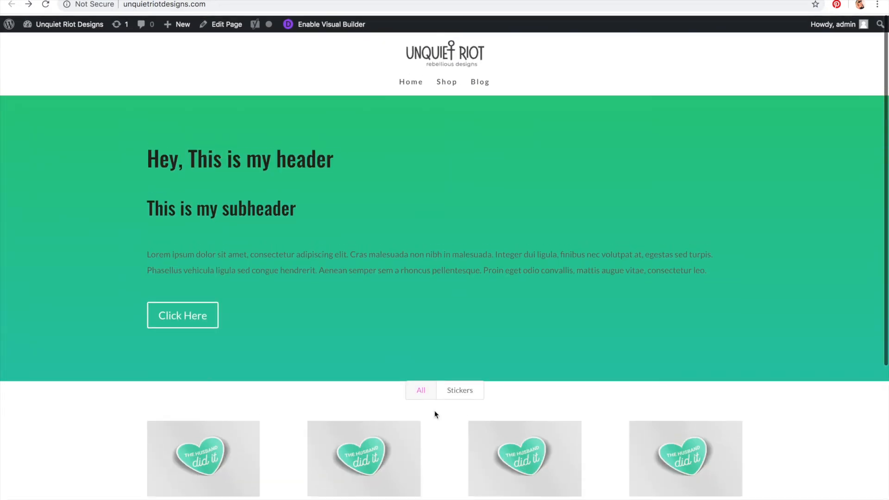
pyautogui.scroll(-1, 445, 420)
pyautogui.scroll(2, 444, 416)
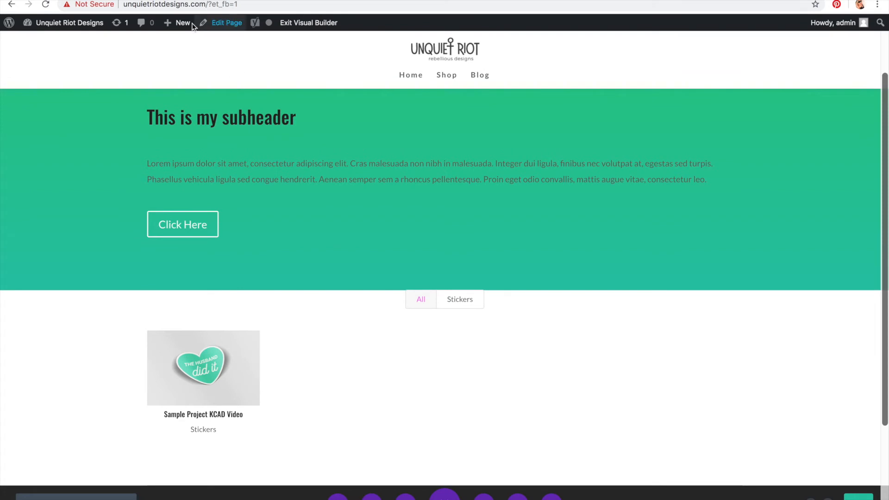
# Step: Set the portfolio row's custom top and bottom padding to 50px and save the row settings
pyautogui.moveTo(322, 410)
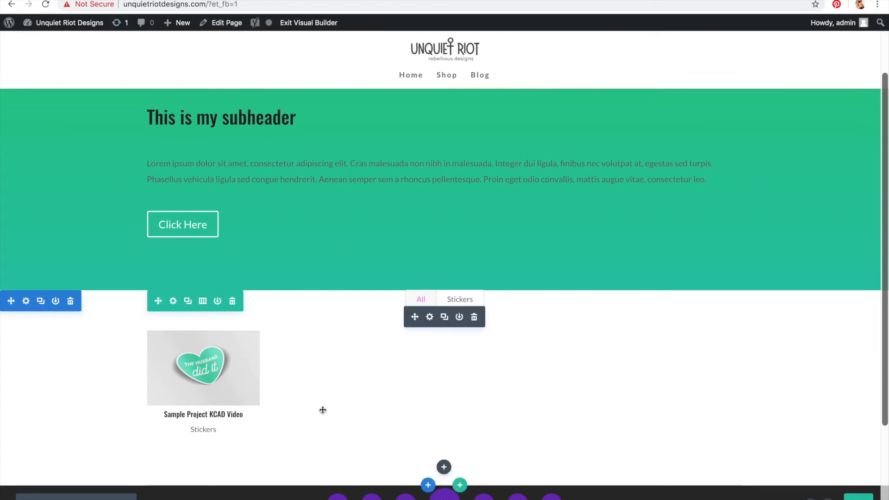
pyautogui.click(173, 302)
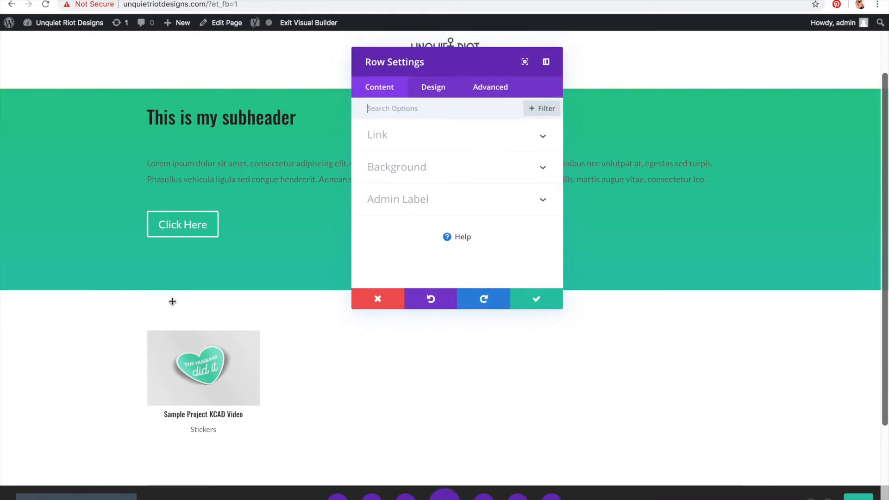
pyautogui.click(422, 90)
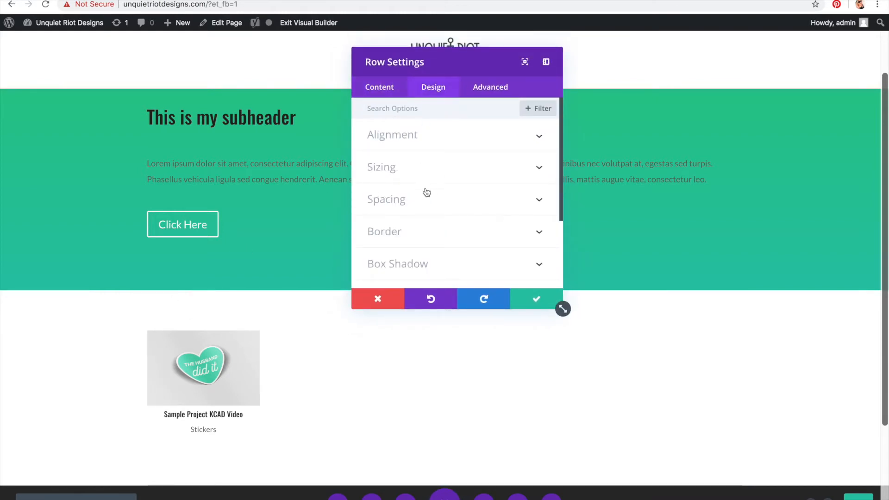
pyautogui.click(429, 208)
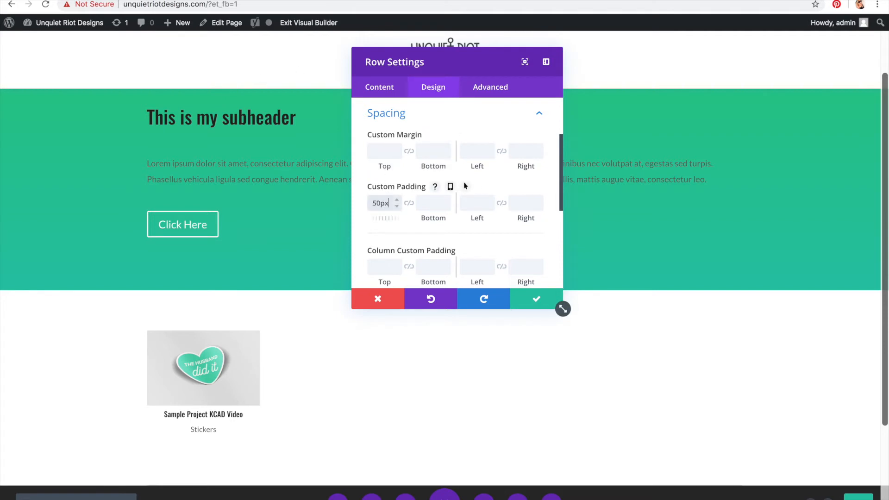
pyautogui.click(411, 205)
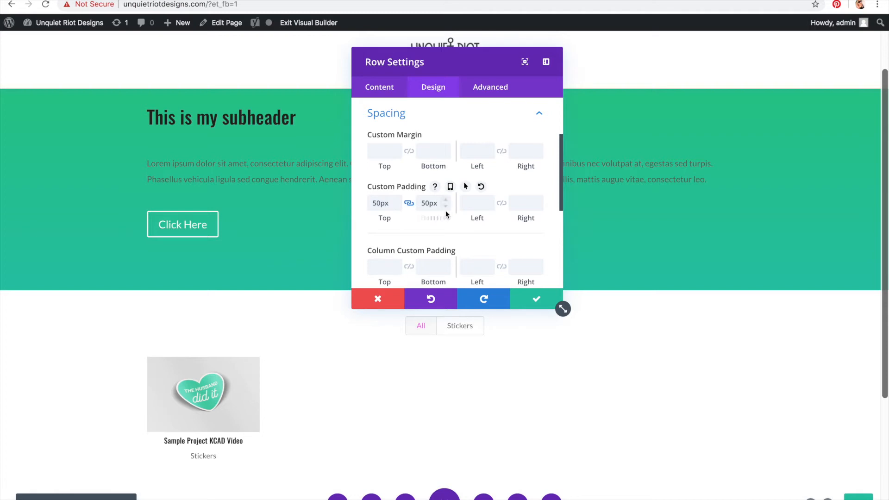
pyautogui.click(536, 301)
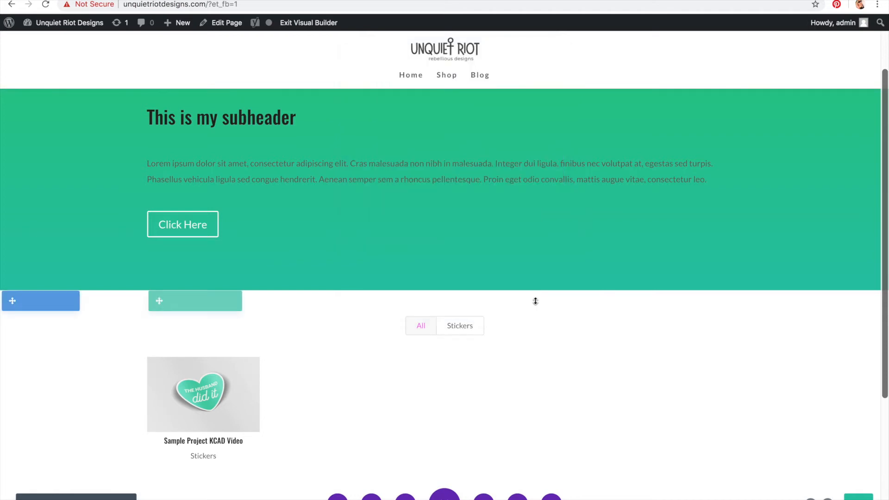
# Step: Load the live homepage and review the spacing around the portfolio section
pyautogui.scroll(-3, 791, 383)
pyautogui.scroll(5, 790, 381)
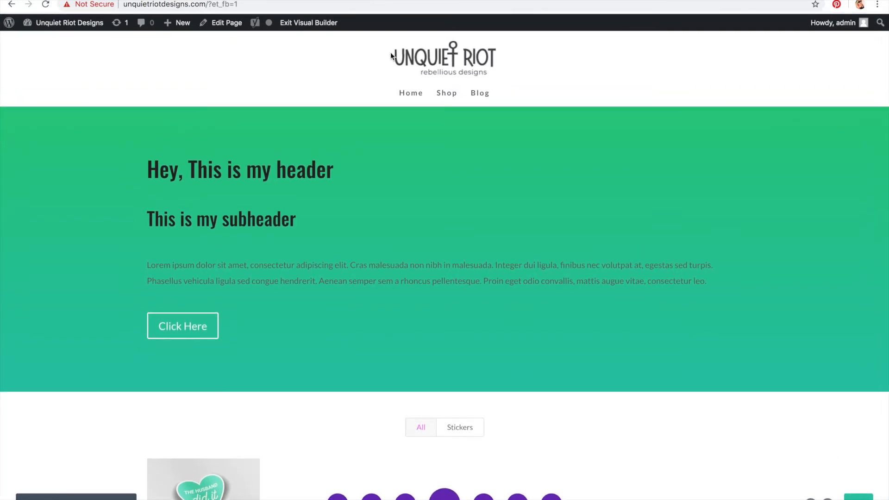
pyautogui.click(339, 2)
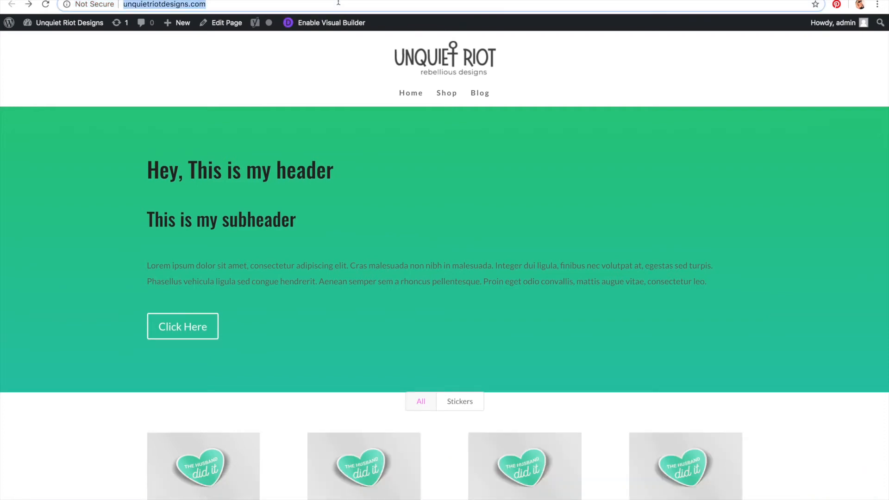
pyautogui.press('Return')
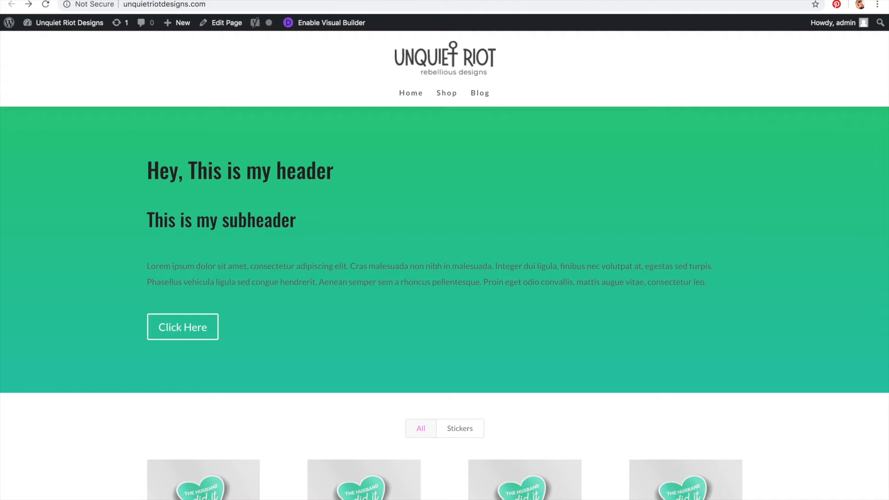
pyautogui.scroll(-7, 467, 108)
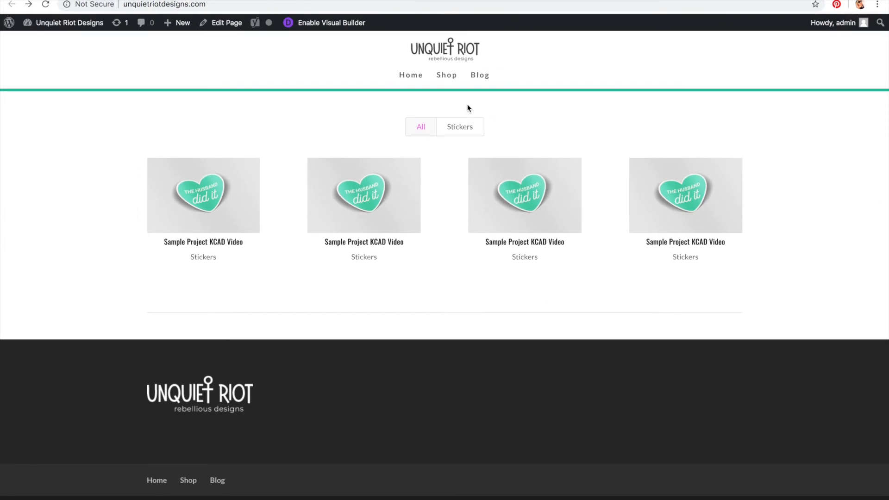
pyautogui.scroll(7, 468, 108)
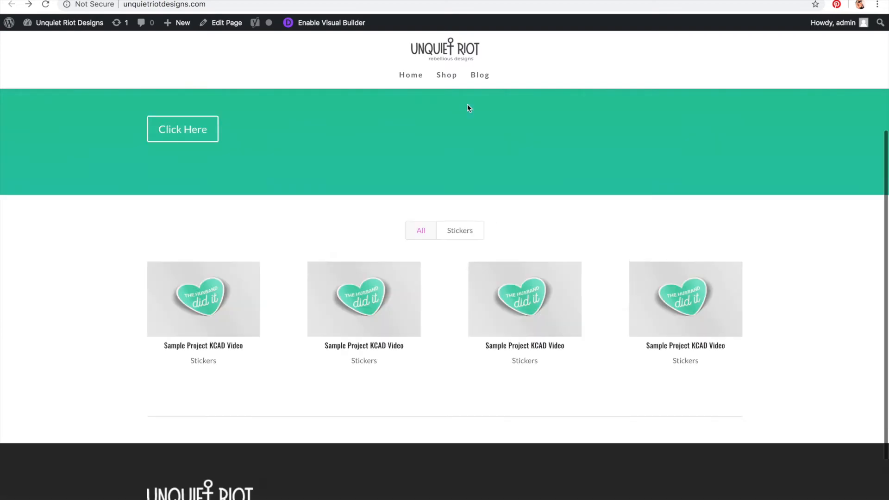
pyautogui.scroll(-7, 468, 108)
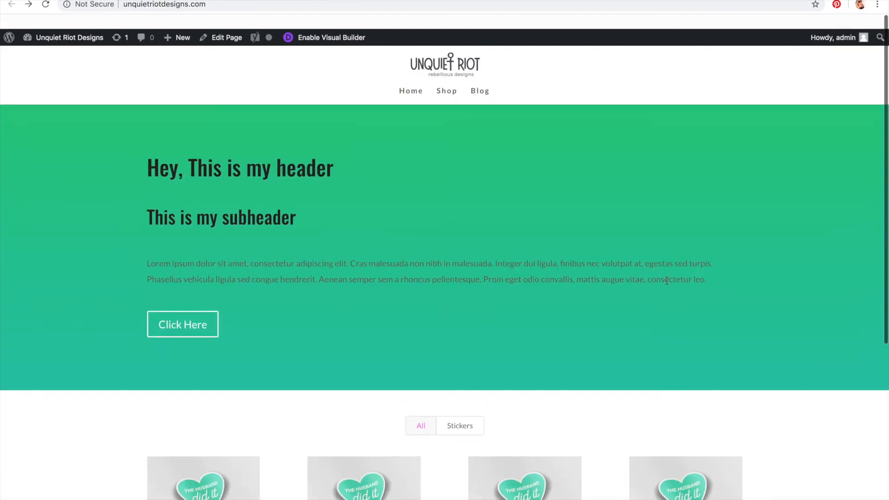
pyautogui.scroll(-6, 666, 282)
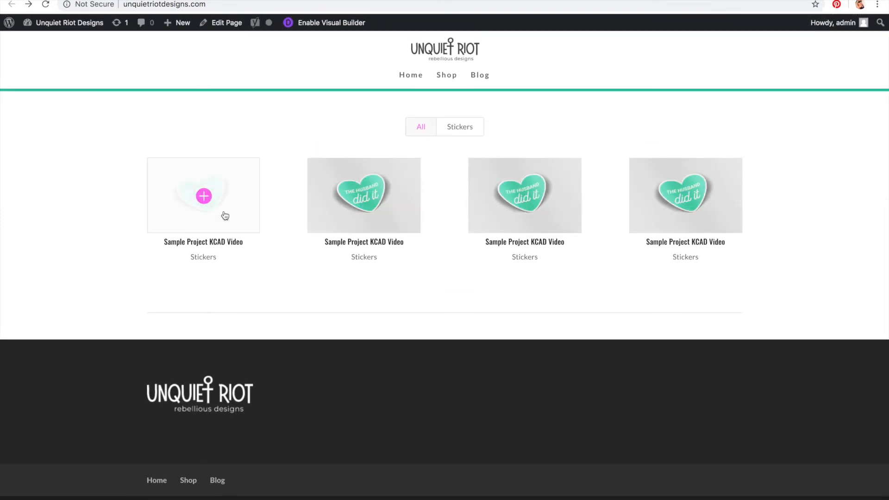
pyautogui.scroll(2, 224, 217)
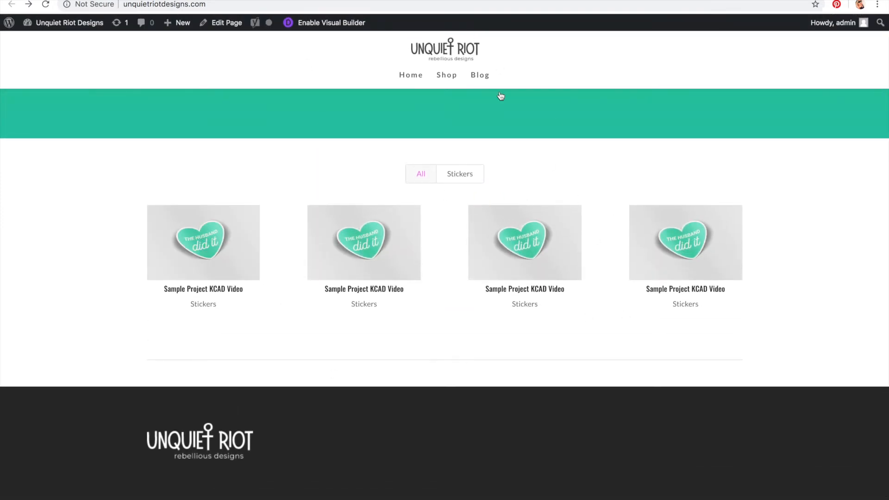
pyautogui.scroll(3, 366, 140)
pyautogui.scroll(3, 367, 139)
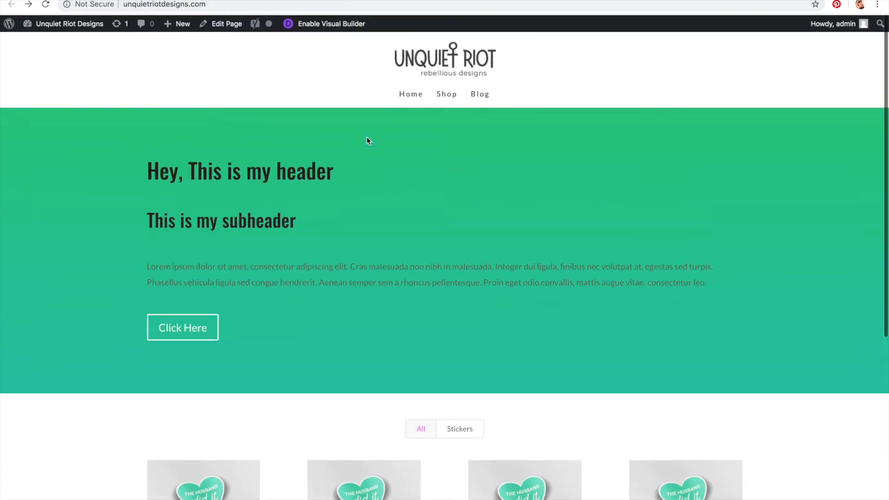
pyautogui.scroll(-6, 407, 175)
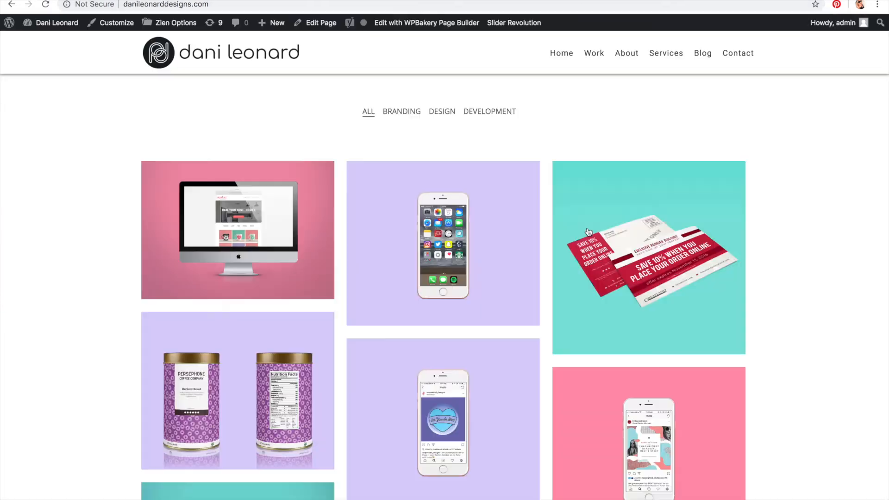
# Step: Compare the layout with another website's services section, then return to the homepage portfolio
pyautogui.scroll(-15, 588, 232)
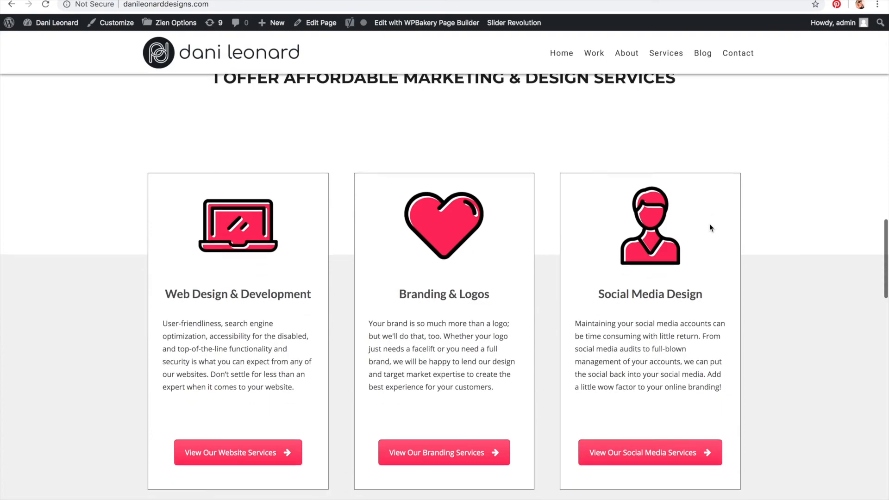
pyautogui.scroll(-10, 710, 227)
pyautogui.scroll(10, 612, 261)
pyautogui.scroll(5, 613, 262)
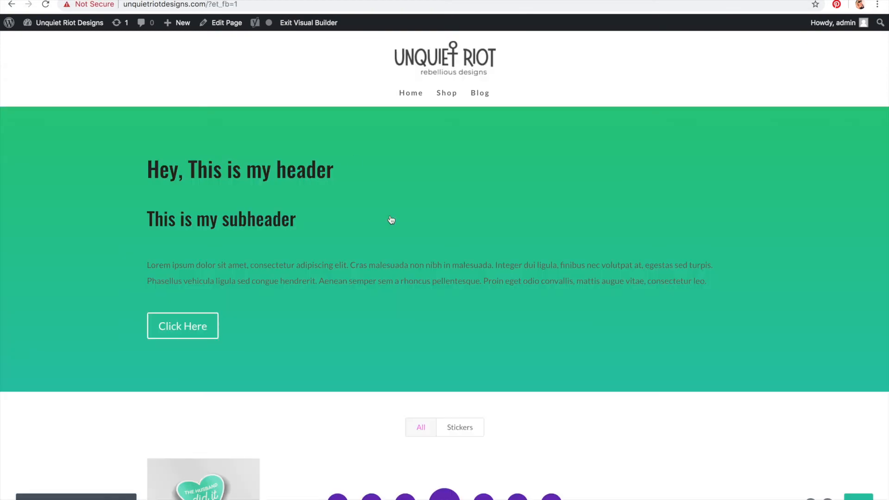
pyautogui.scroll(-6, 407, 260)
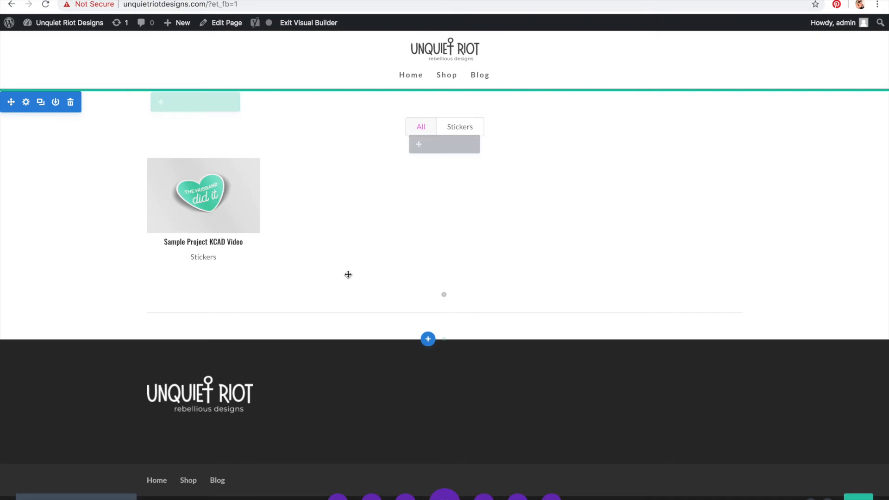
# Step: Insert a regular section with a two-column row below the portfolio and add an Image module to its first column
pyautogui.click(428, 342)
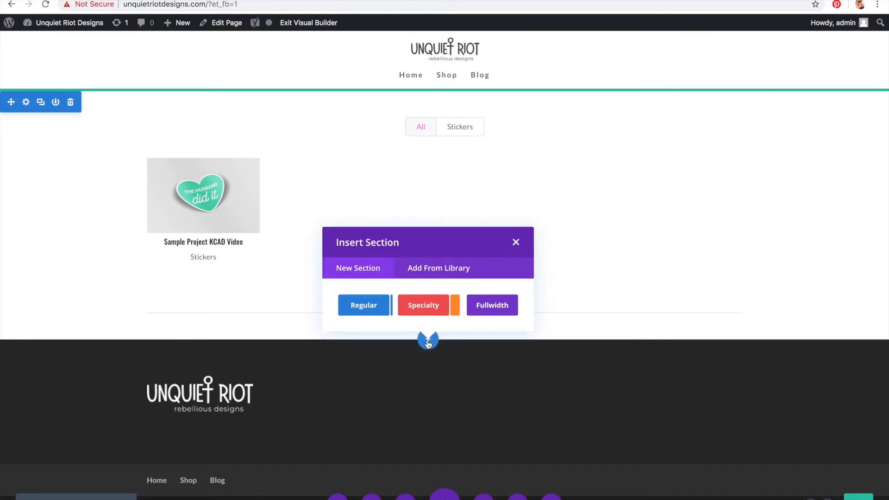
pyautogui.click(376, 315)
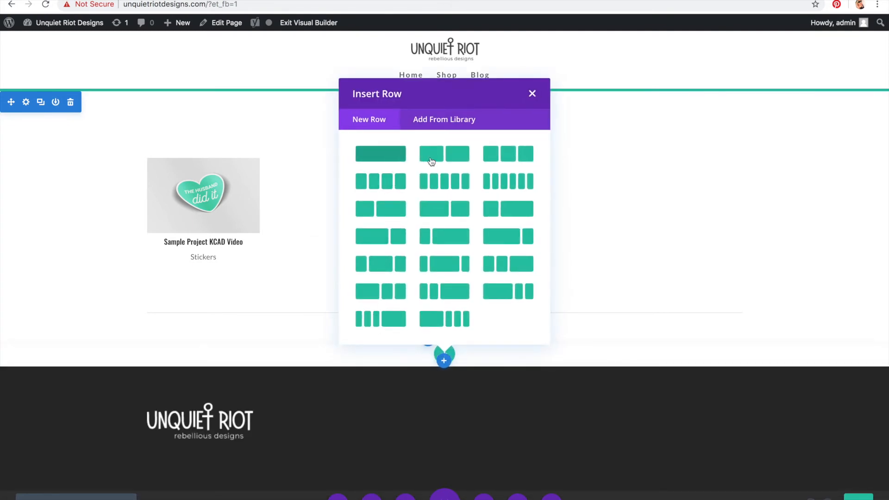
pyautogui.click(452, 161)
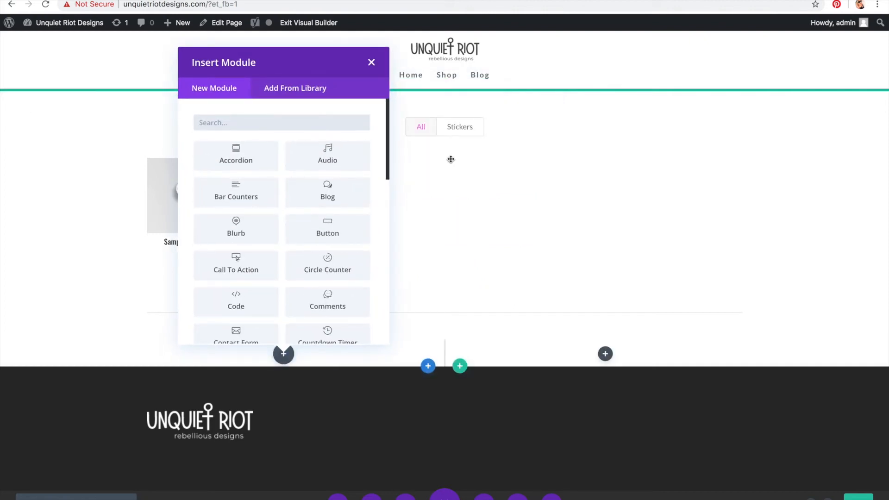
pyautogui.scroll(-4, 259, 285)
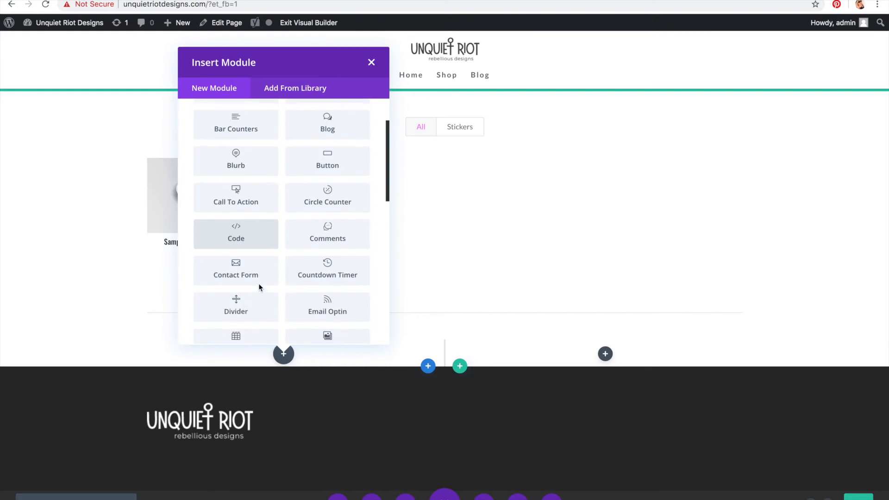
pyautogui.scroll(-2, 259, 284)
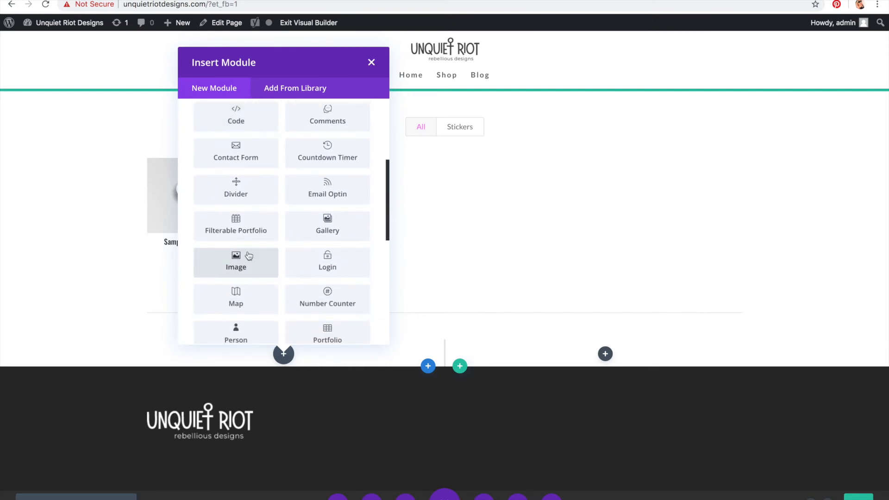
pyautogui.click(249, 256)
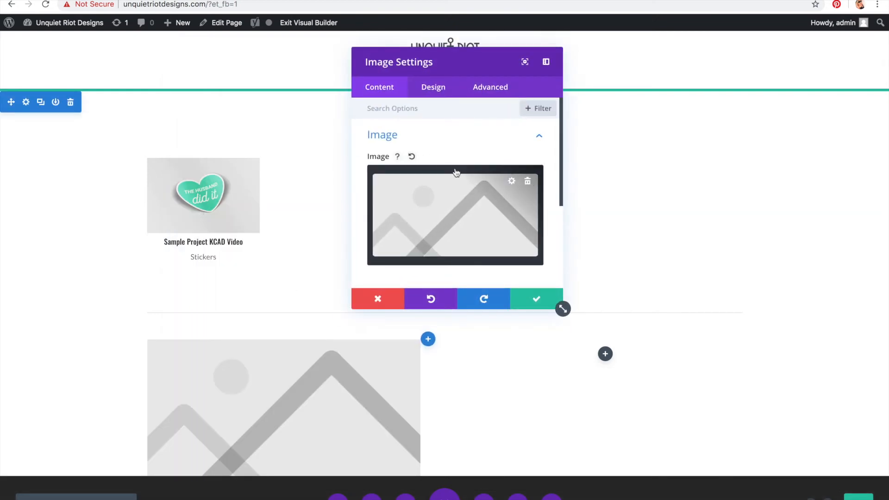
# Step: Choose the pink-wall T-shirt photo from the media library as the Image module's picture and save the module
pyautogui.scroll(-2, 431, 259)
pyautogui.scroll(-1, 430, 264)
pyautogui.scroll(4, 429, 264)
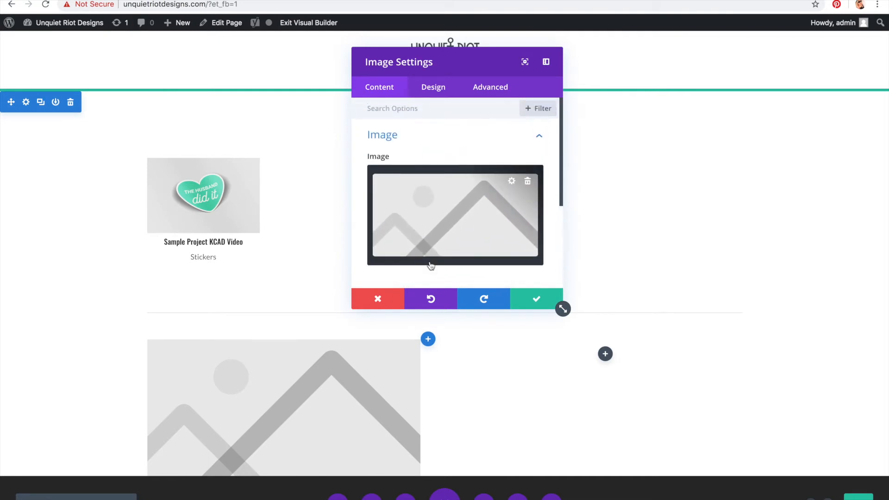
pyautogui.click(512, 182)
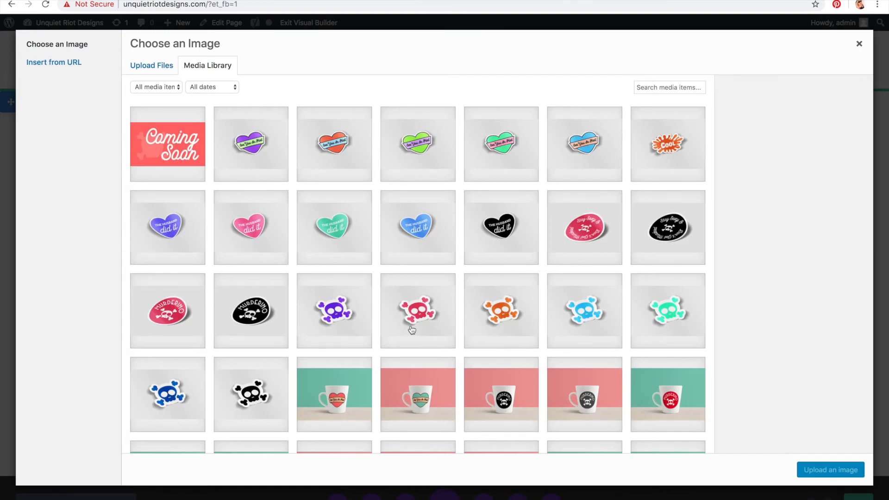
pyautogui.scroll(-15, 411, 329)
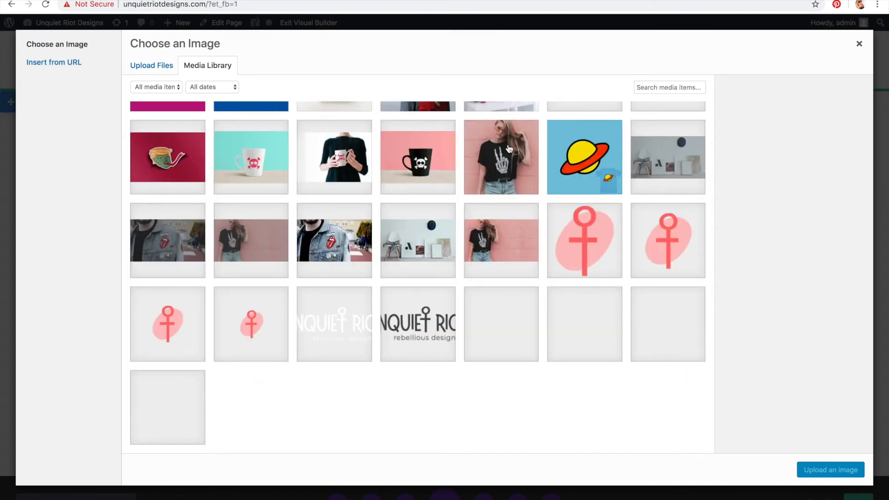
pyautogui.click(509, 149)
pyautogui.click(844, 471)
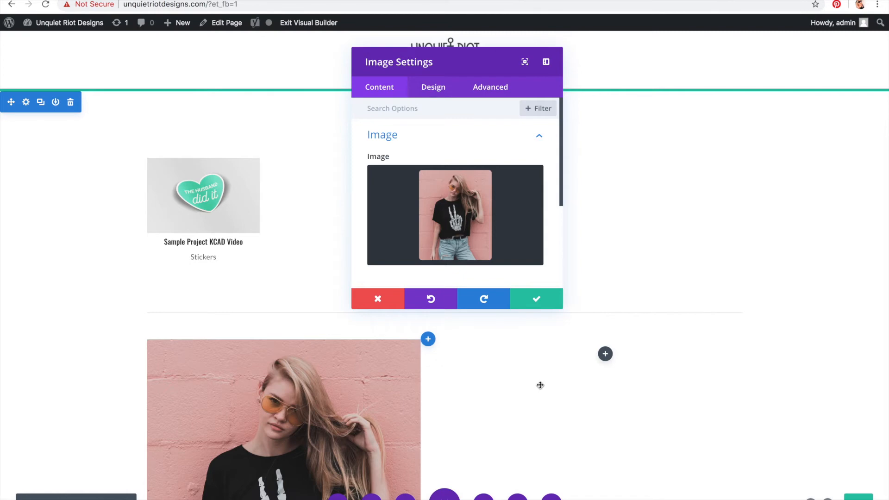
pyautogui.click(532, 302)
# Step: Add a Bar Counters module to the row's second column
pyautogui.scroll(-4, 530, 298)
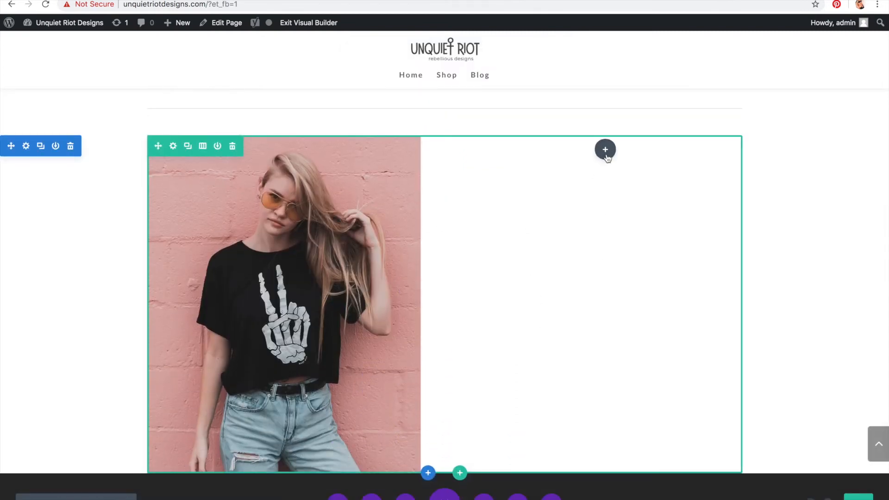
pyautogui.click(605, 150)
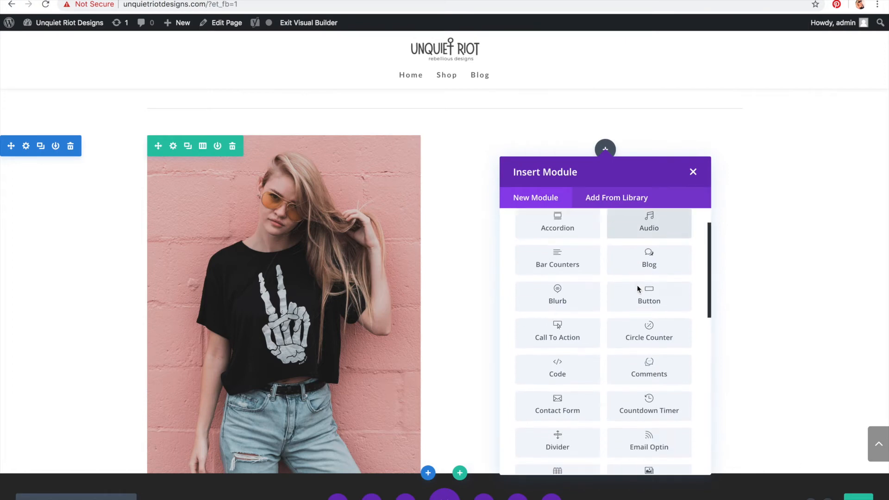
pyautogui.scroll(-5, 638, 290)
pyautogui.scroll(-5, 638, 289)
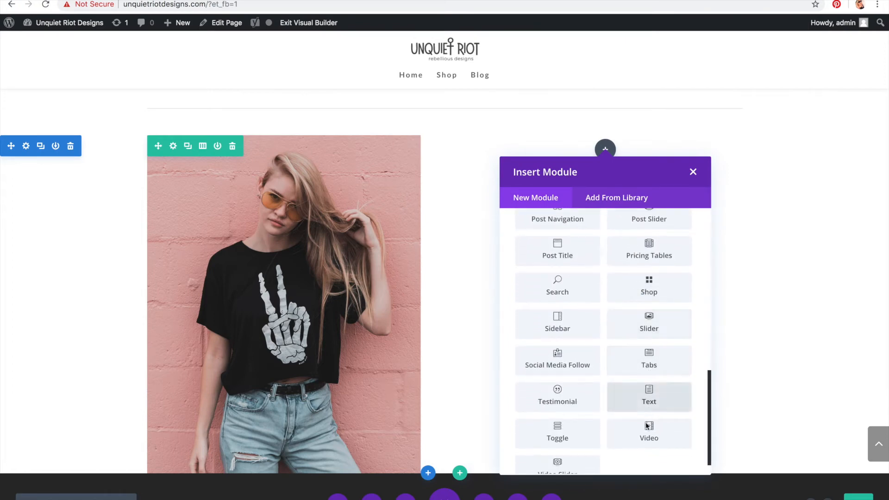
pyautogui.scroll(-1, 553, 444)
pyautogui.scroll(3, 553, 417)
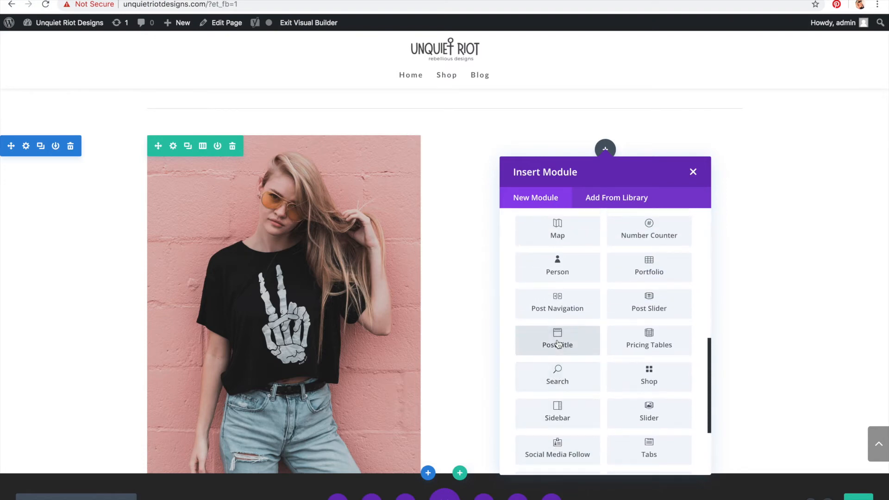
pyautogui.scroll(1, 557, 339)
pyautogui.scroll(3, 559, 328)
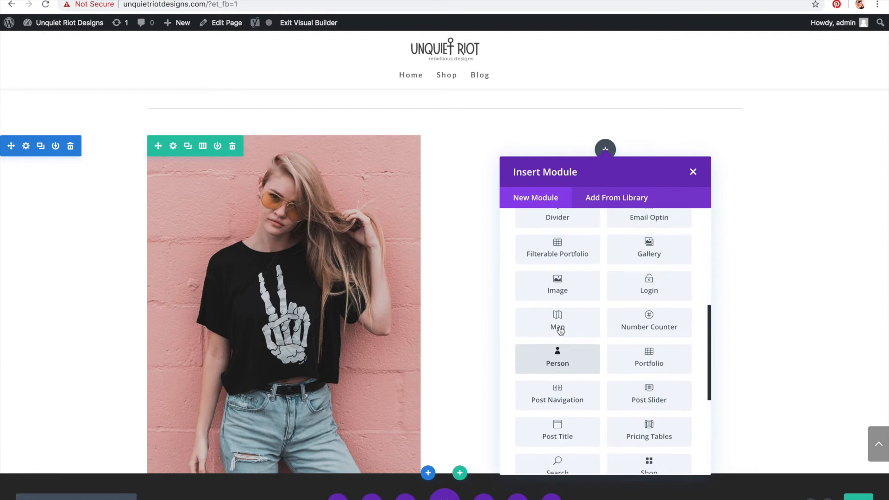
pyautogui.scroll(1, 560, 330)
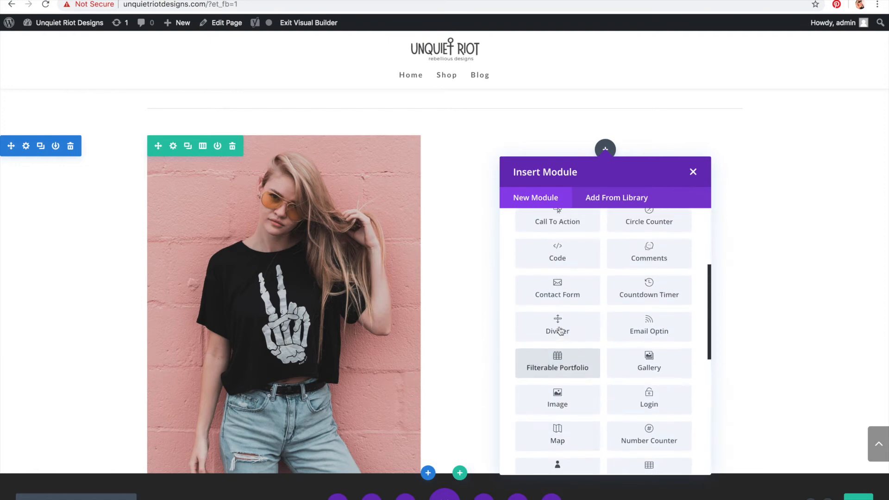
pyautogui.scroll(1, 560, 330)
pyautogui.scroll(1, 560, 330)
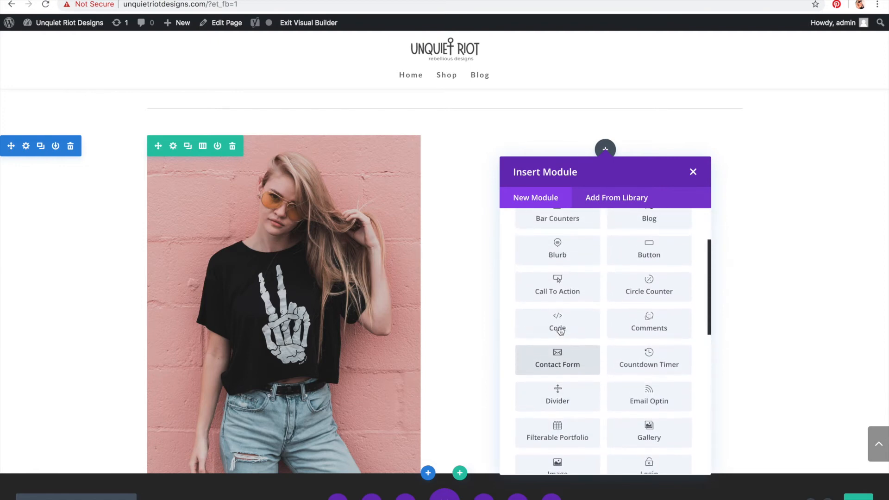
pyautogui.scroll(1, 559, 330)
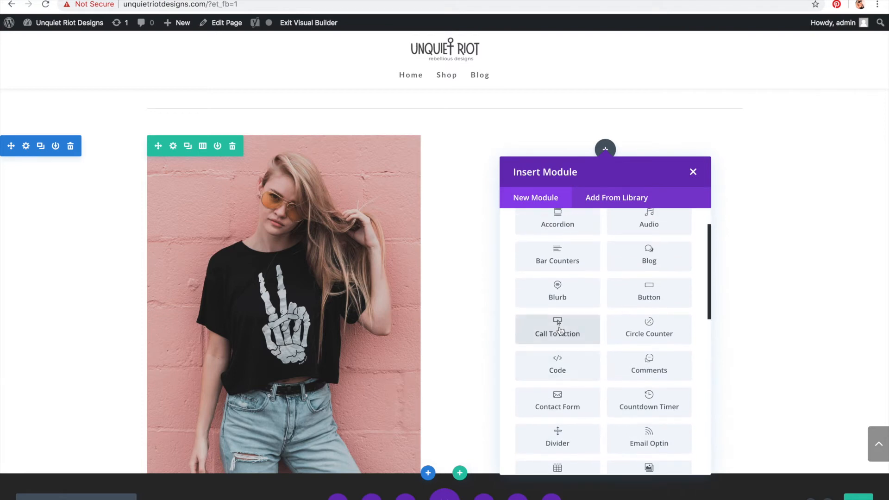
pyautogui.scroll(1, 560, 330)
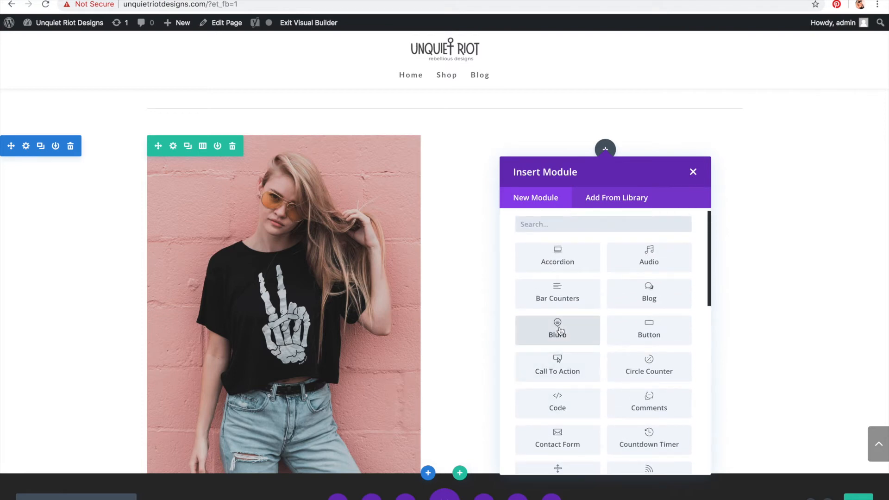
pyautogui.scroll(1, 559, 330)
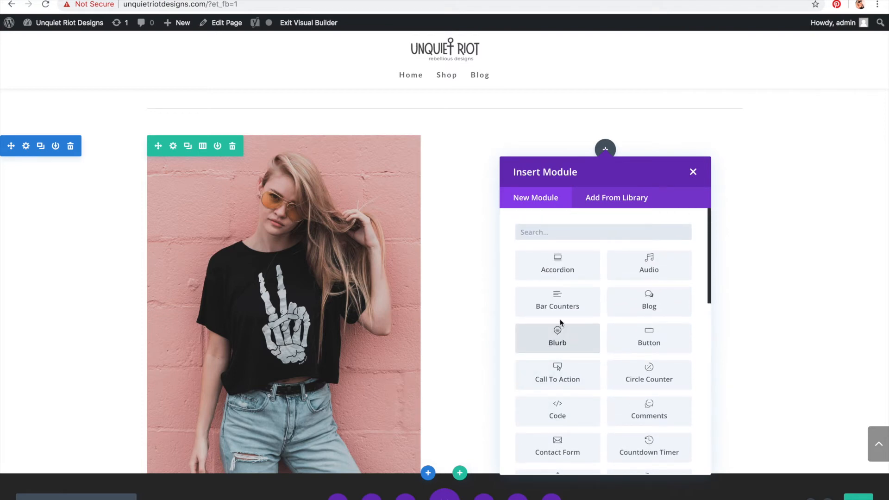
pyautogui.click(562, 300)
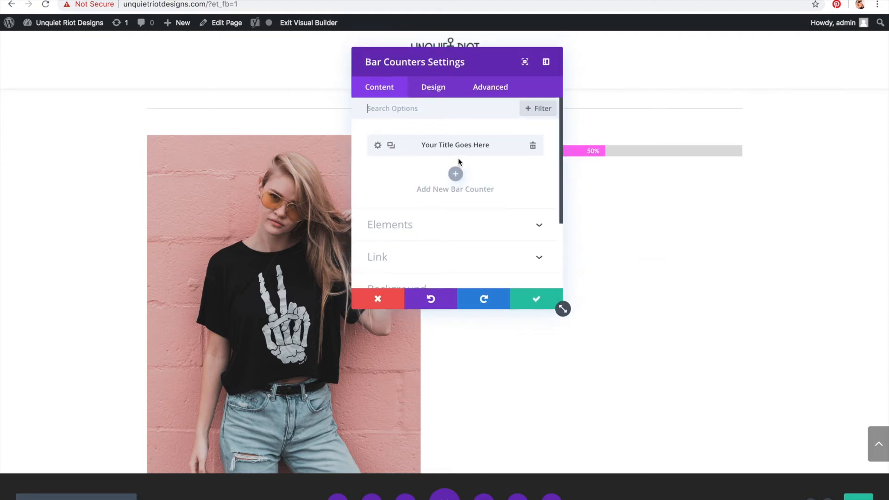
# Step: Set the first bar counter's title to Adobe Photoshop and its percent to 80
pyautogui.click(378, 146)
pyautogui.doubleClick(430, 173)
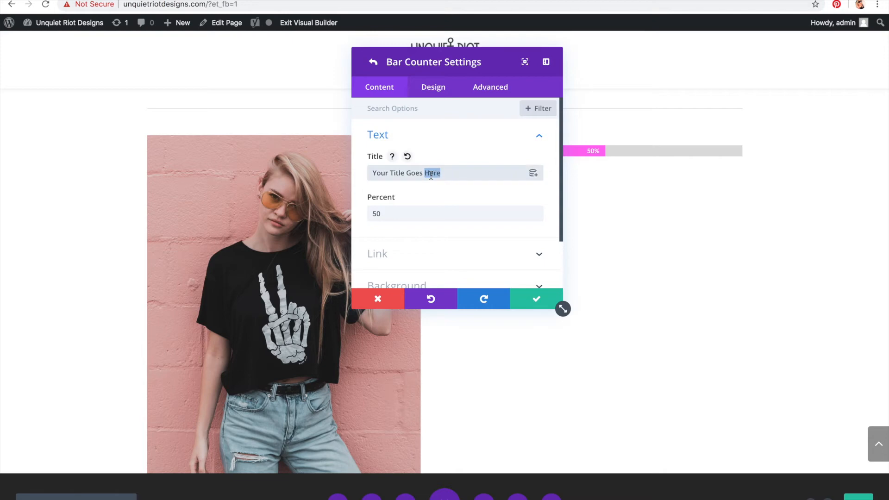
pyautogui.press('super+a')
pyautogui.write('Ab')
pyautogui.press('BackSpace')
pyautogui.press('BackSpace')
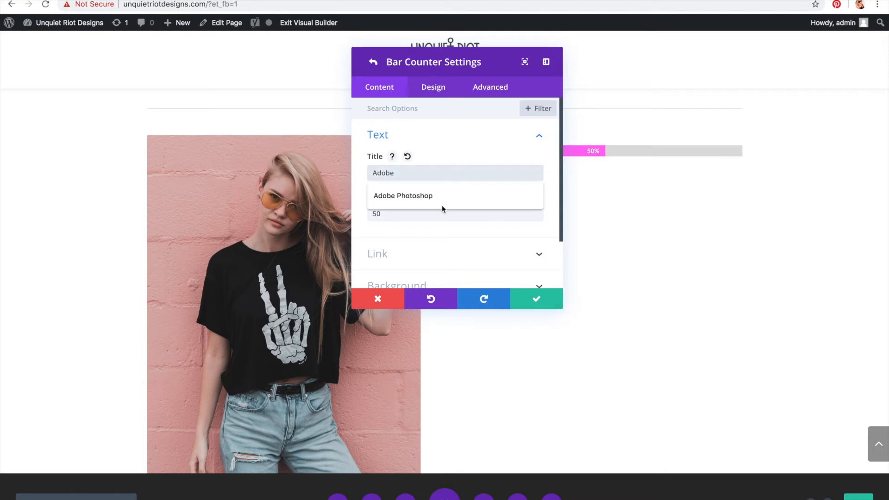
pyautogui.click(442, 206)
pyautogui.click(417, 212)
pyautogui.press('BackSpace')
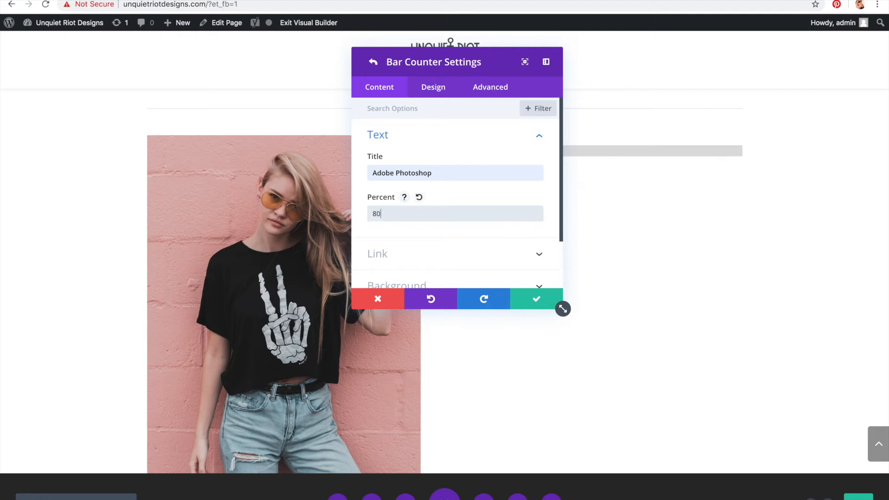
pyautogui.click(527, 301)
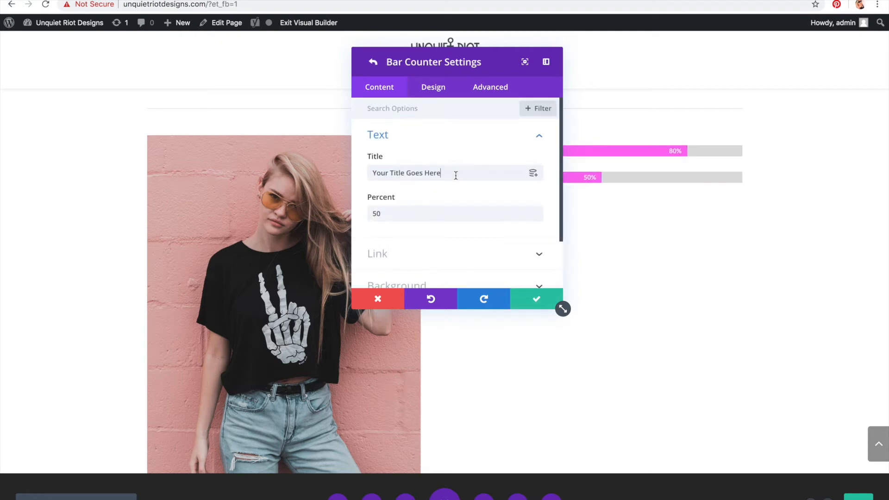
# Step: Title the second bar counter Adobe Illustration and set its percent to 90
pyautogui.tripleClick(456, 175)
pyautogui.write('Adobe')
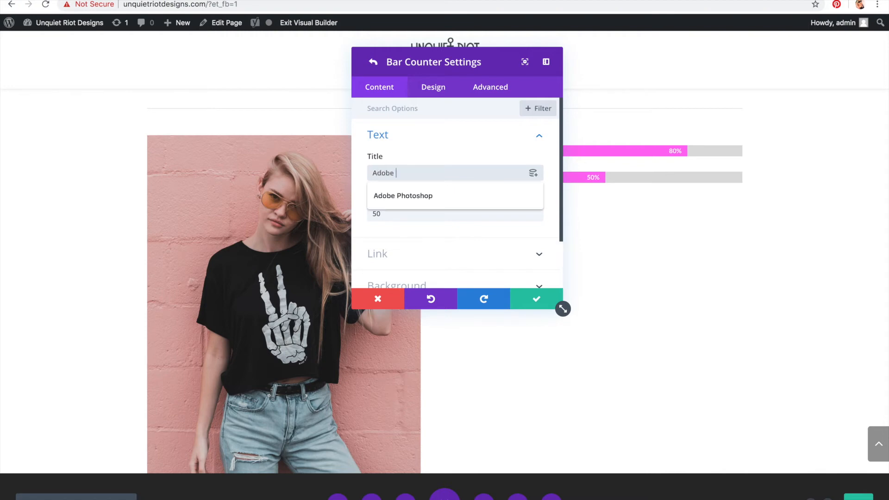
pyautogui.write(' Illsurtatoon')
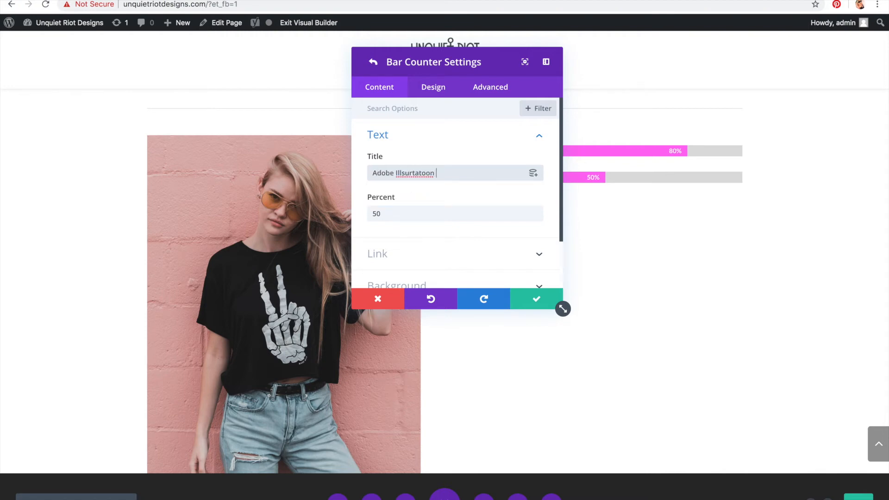
pyautogui.rightClick(436, 173)
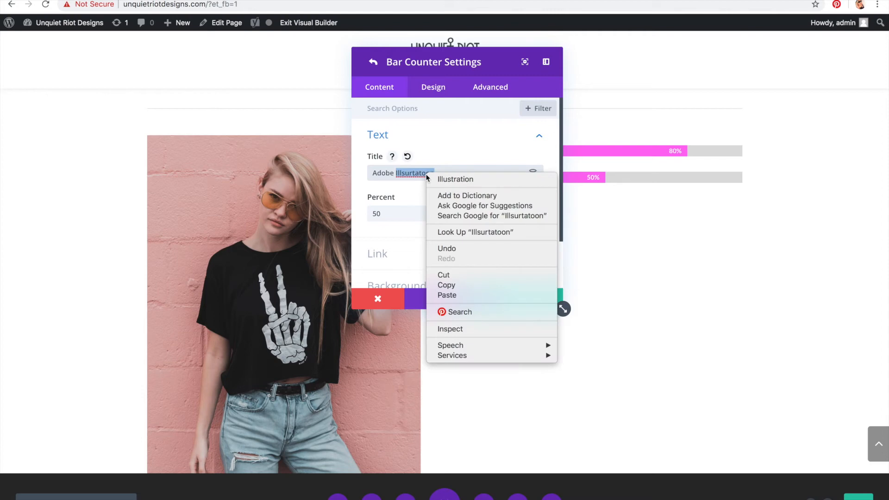
pyautogui.click(438, 179)
pyautogui.click(408, 213)
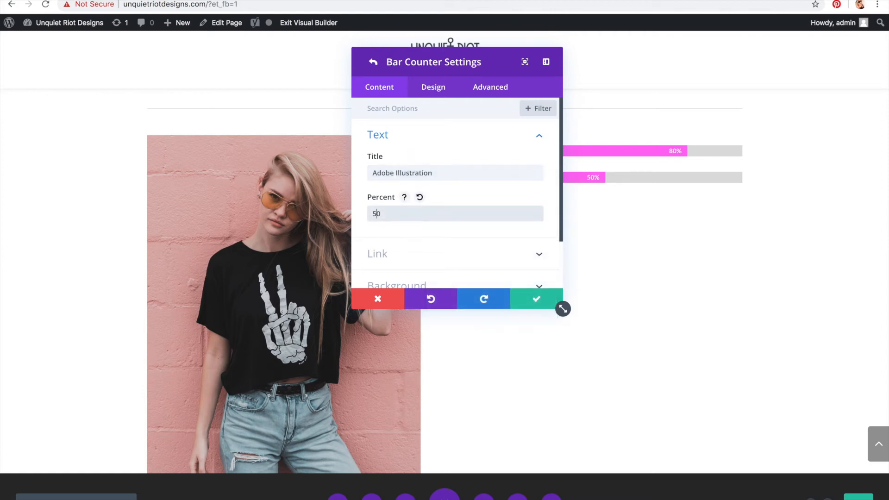
pyautogui.write('90')
pyautogui.click(536, 303)
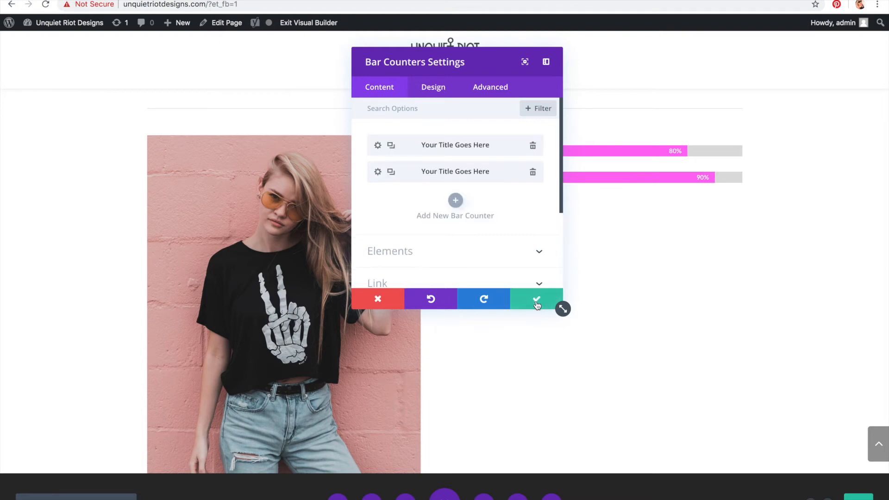
# Step: Add a third bar counter titled Adobe DreamWeaver at 10 percent and save the Bar Counters module
pyautogui.click(453, 201)
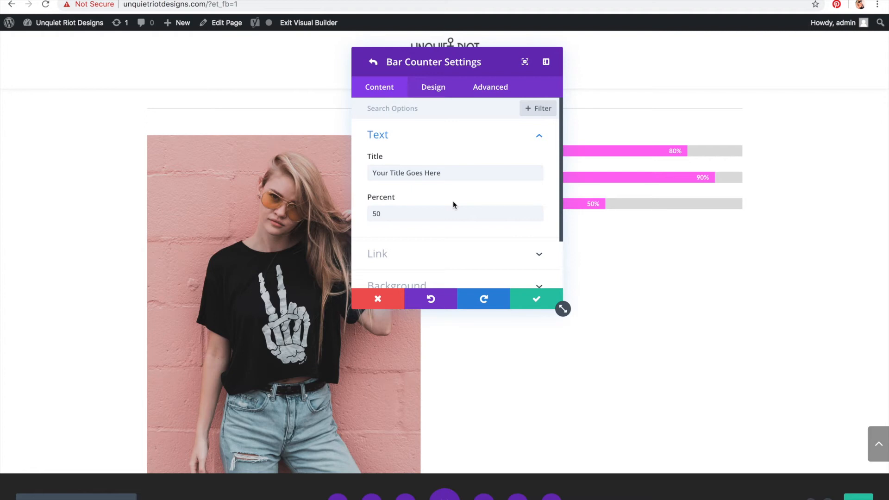
pyautogui.tripleClick(455, 176)
pyautogui.write('Ado')
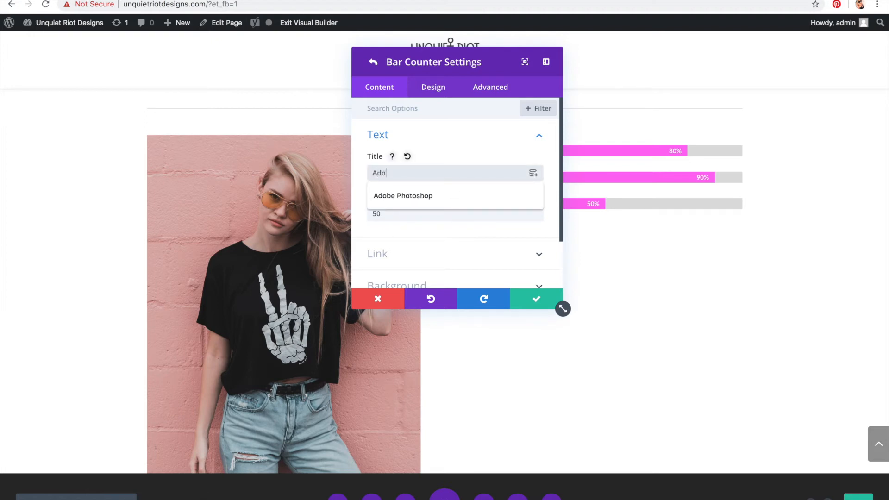
pyautogui.write('be DreamWeaver')
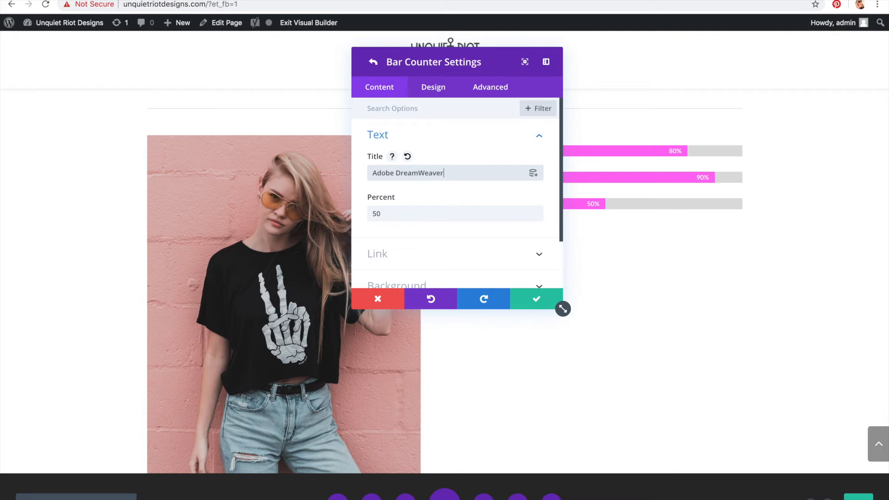
pyautogui.click(452, 213)
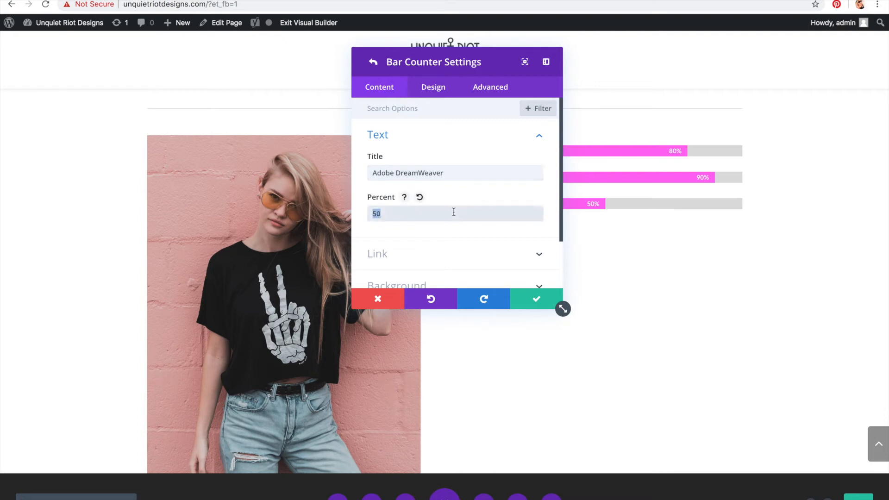
pyautogui.write('7')
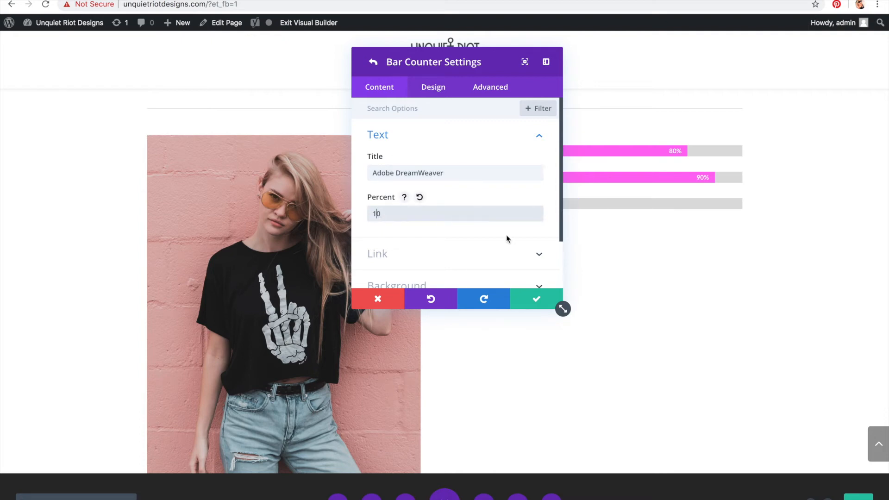
pyautogui.click(541, 301)
pyautogui.click(546, 303)
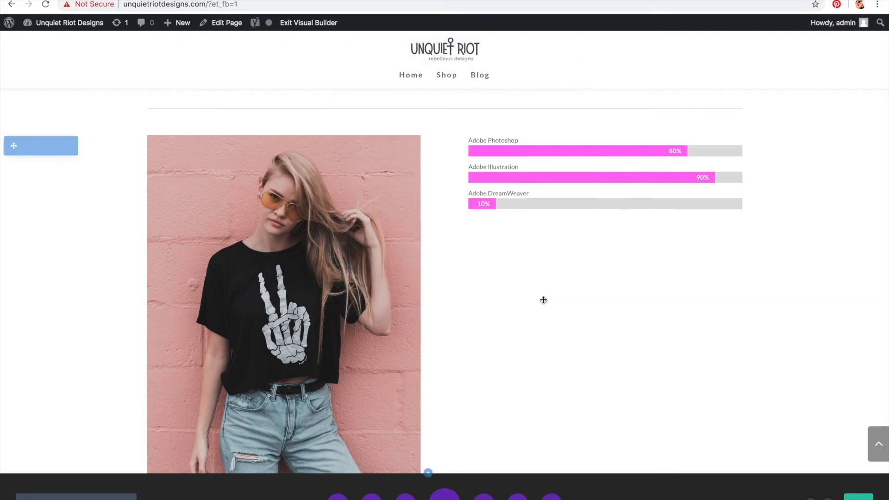
# Step: Add a Blog module below the bar counters in the second column
pyautogui.moveTo(604, 192)
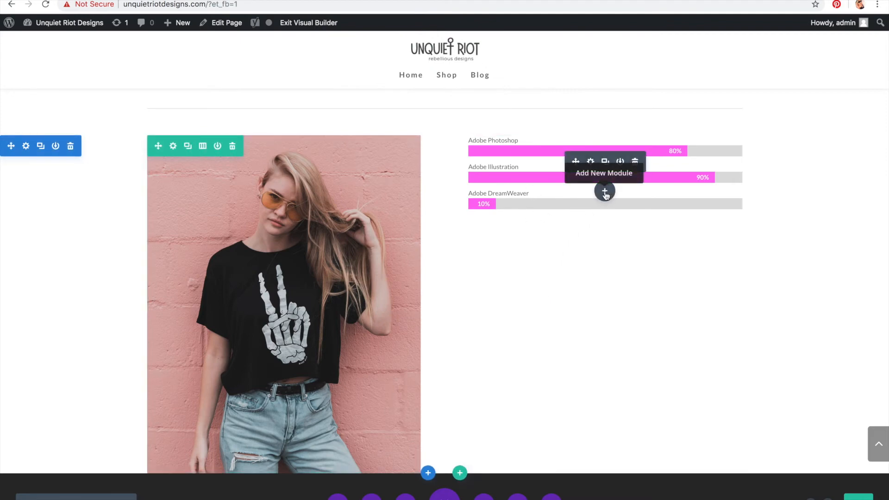
pyautogui.click(605, 192)
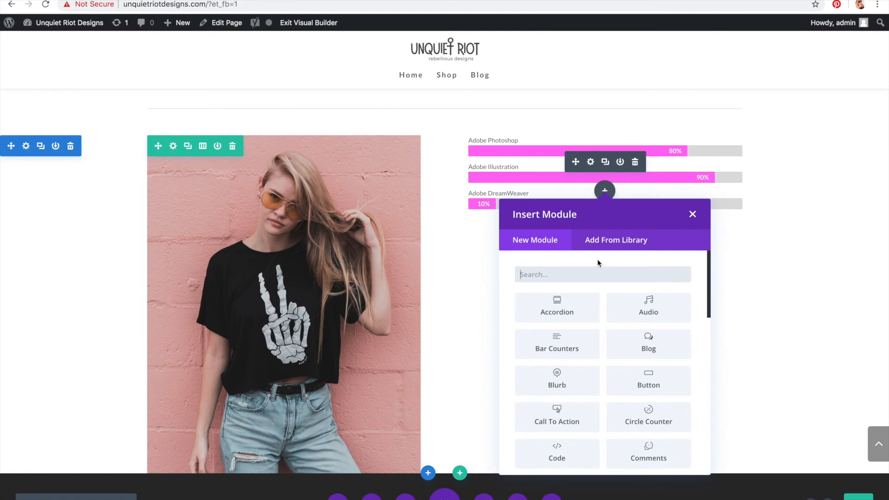
pyautogui.scroll(-2, 648, 308)
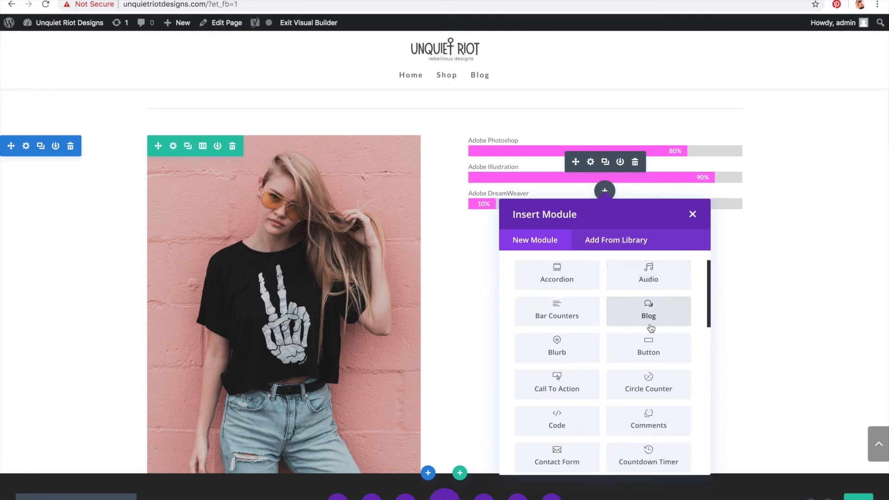
pyautogui.click(650, 319)
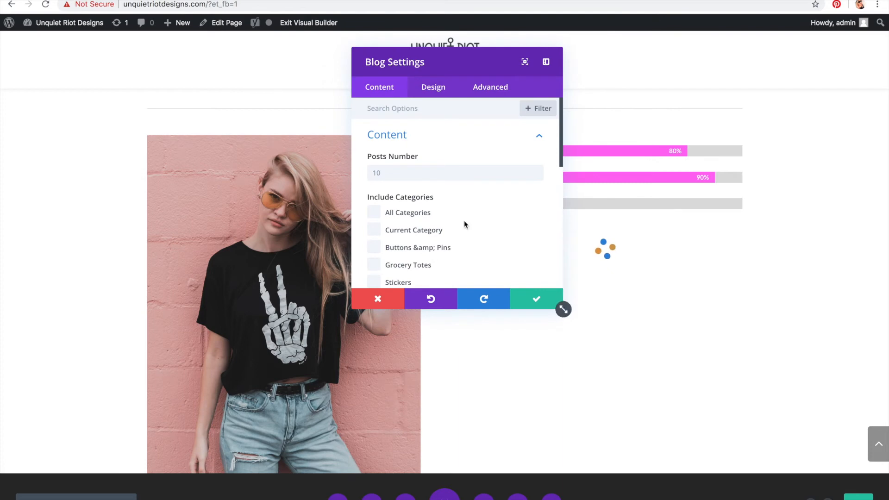
# Step: Set the Blog module's posts number to 1 and save the Blog settings
pyautogui.click(410, 173)
pyautogui.write('1')
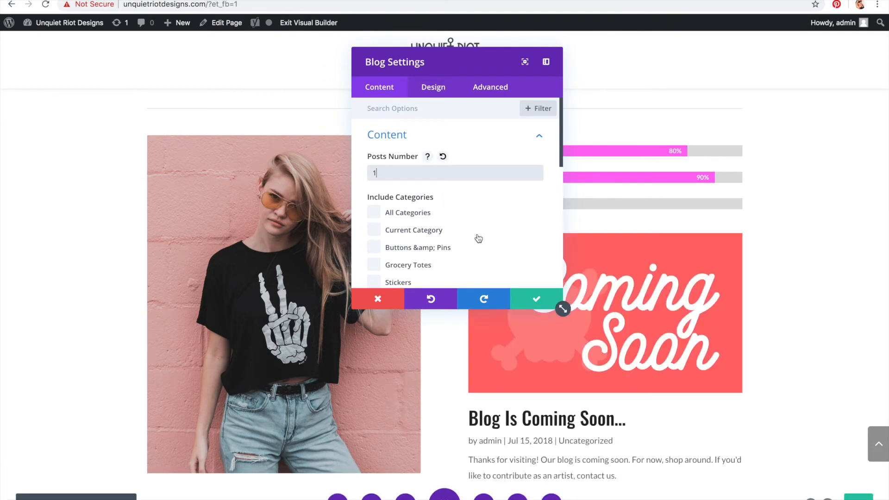
pyautogui.scroll(-5, 464, 222)
pyautogui.scroll(-5, 464, 222)
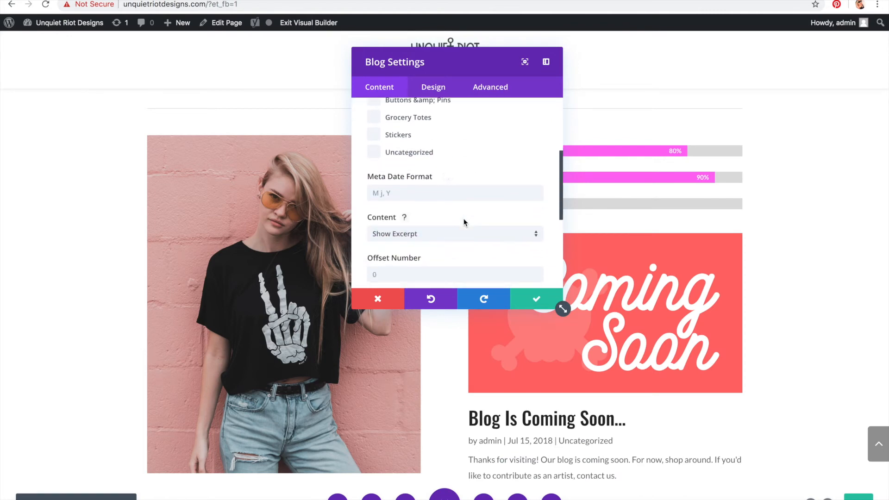
pyautogui.scroll(-3, 465, 224)
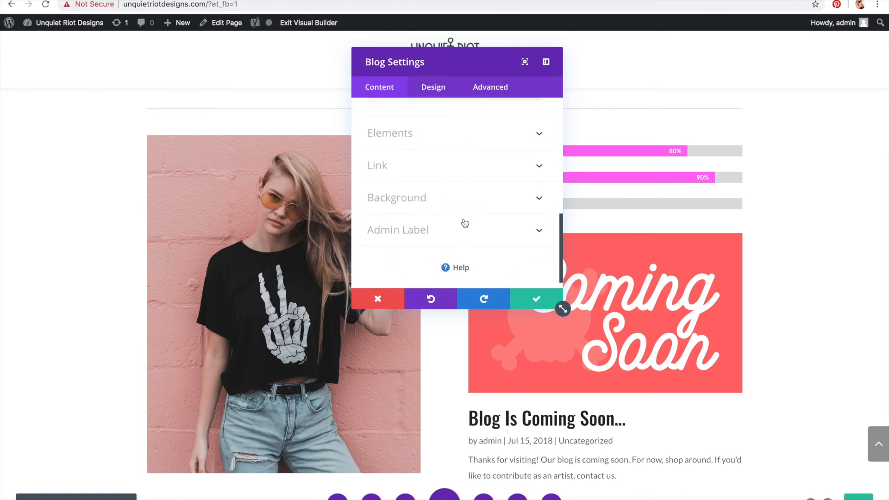
pyautogui.scroll(10, 464, 223)
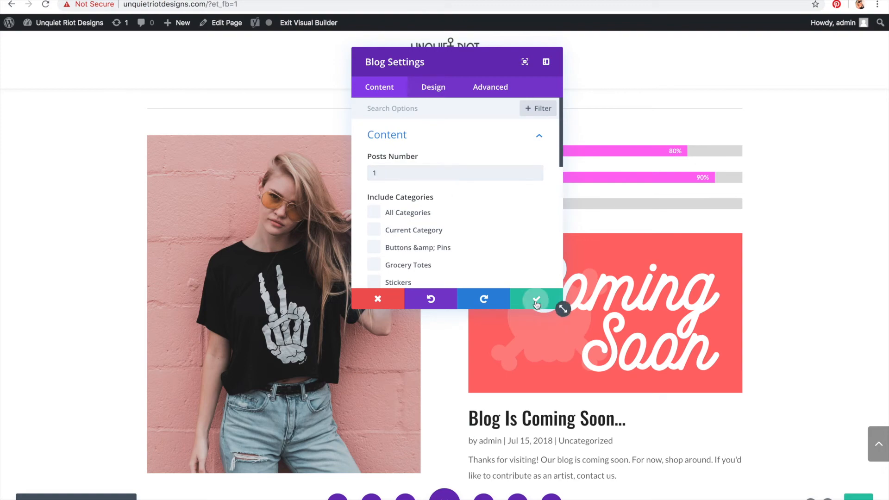
pyautogui.click(536, 298)
pyautogui.scroll(-4, 554, 297)
pyautogui.hscroll(-5, 553, 297)
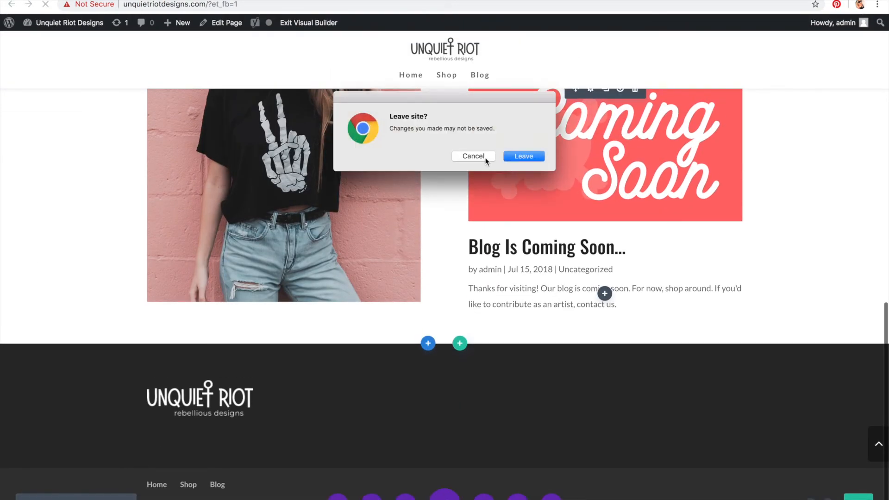
pyautogui.click(485, 158)
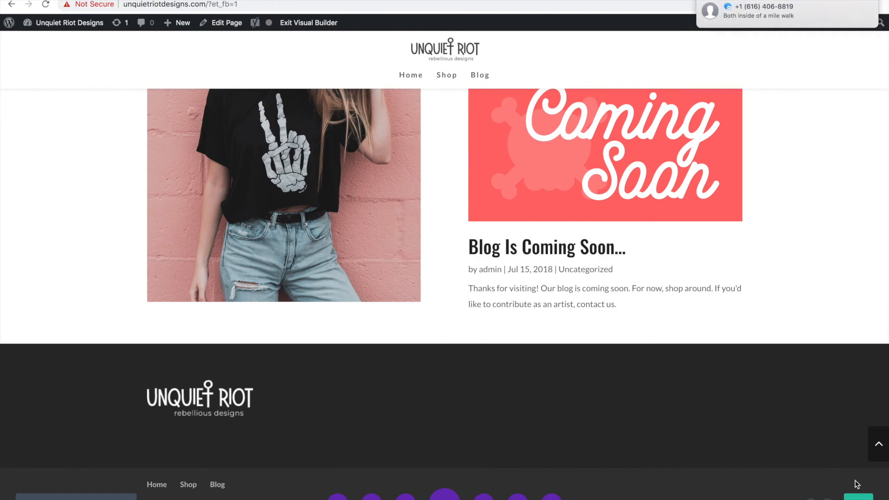
# Step: Open the homepage outside the visual builder to preview the published page
pyautogui.scroll(10, 787, 314)
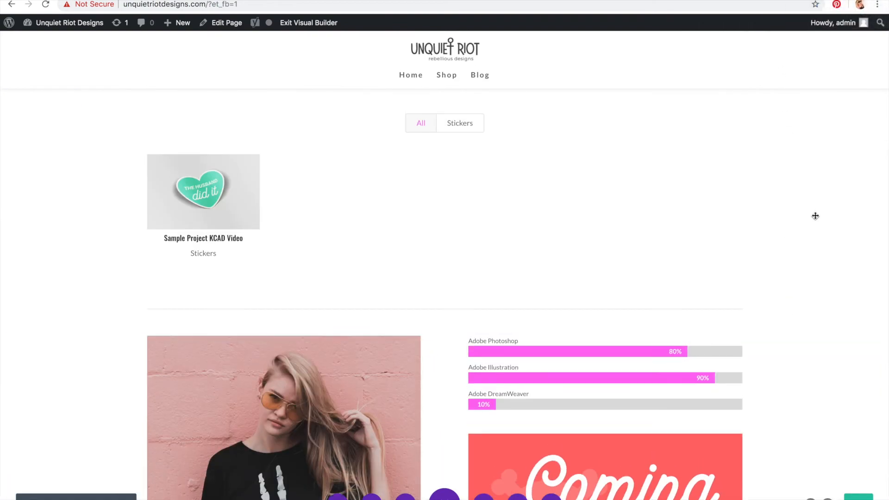
pyautogui.scroll(5, 811, 191)
pyautogui.scroll(-10, 814, 215)
pyautogui.click(282, 4)
pyautogui.click(288, 4)
pyautogui.press('Return')
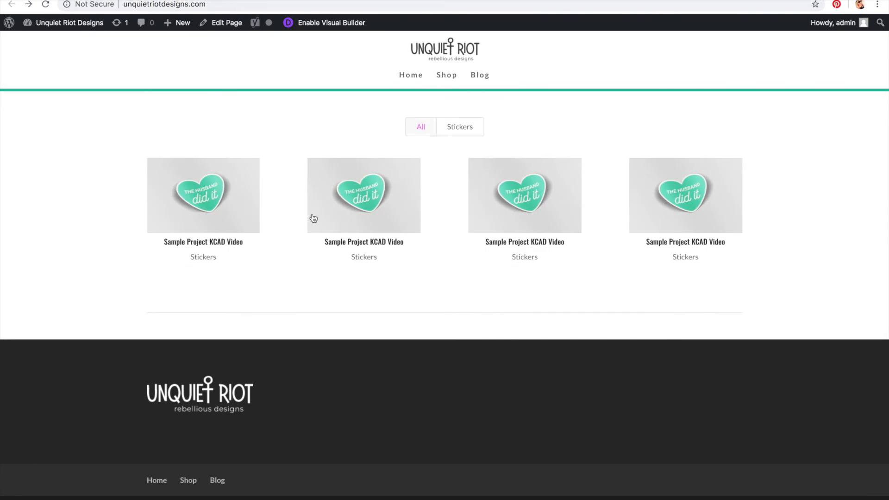
pyautogui.scroll(3, 313, 218)
pyautogui.scroll(5, 313, 218)
pyautogui.click(224, 6)
pyautogui.press('Return')
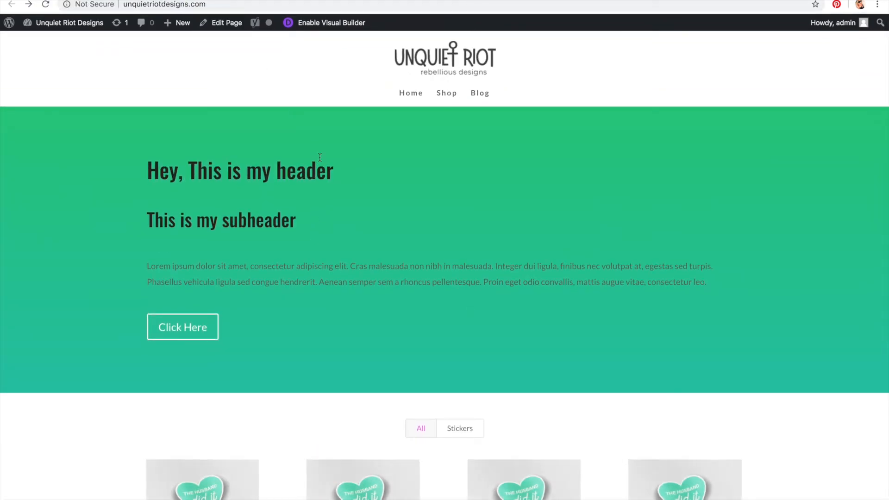
# Step: Scroll through the live homepage to review the header, portfolio grid and skills section
pyautogui.scroll(-7, 320, 161)
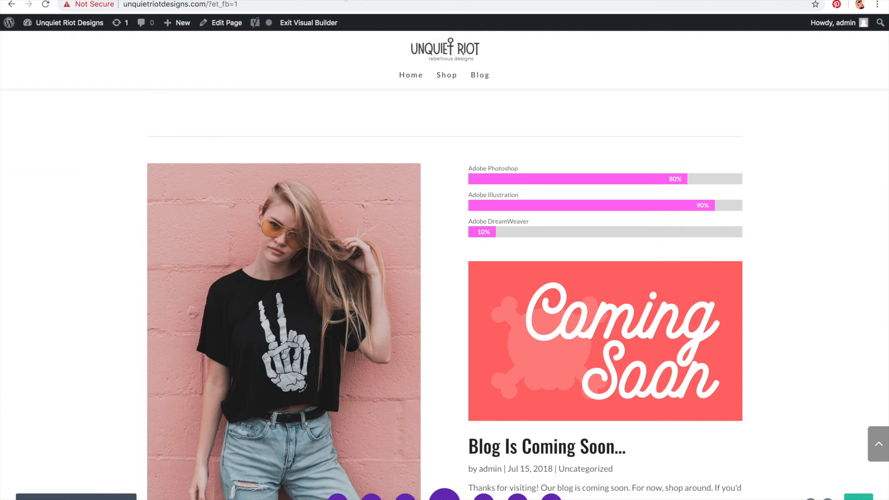
pyautogui.press('super+bracketleft')
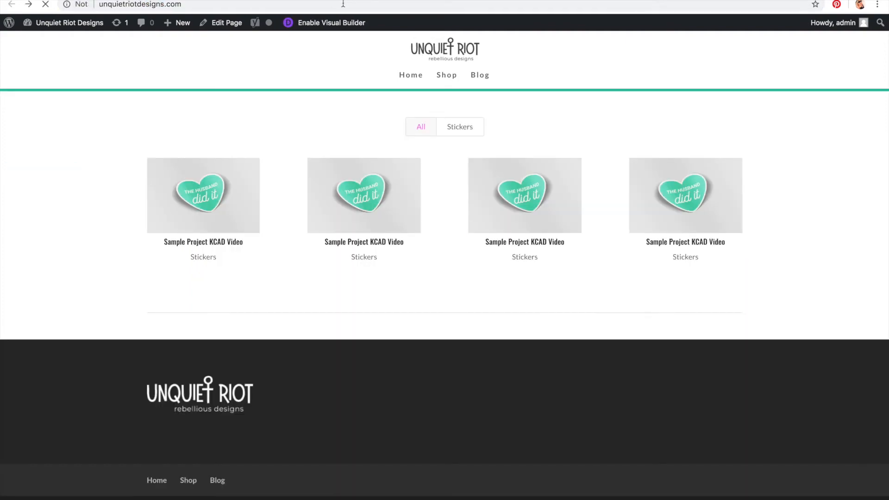
pyautogui.scroll(-10, 793, 246)
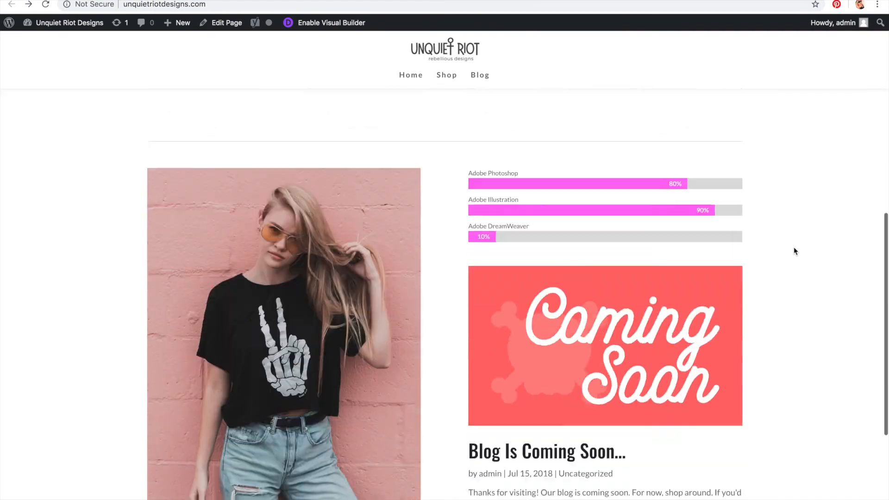
pyautogui.scroll(15, 793, 247)
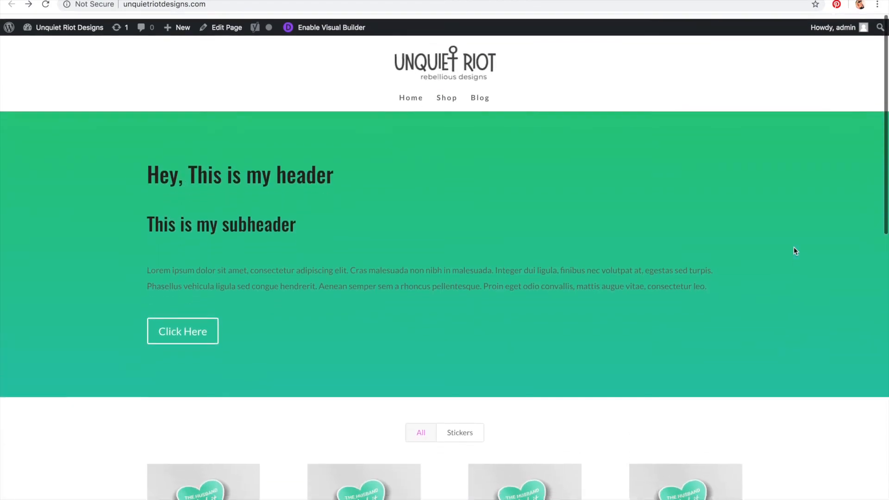
pyautogui.scroll(-10, 794, 250)
pyautogui.scroll(5, 794, 251)
pyautogui.scroll(8, 794, 248)
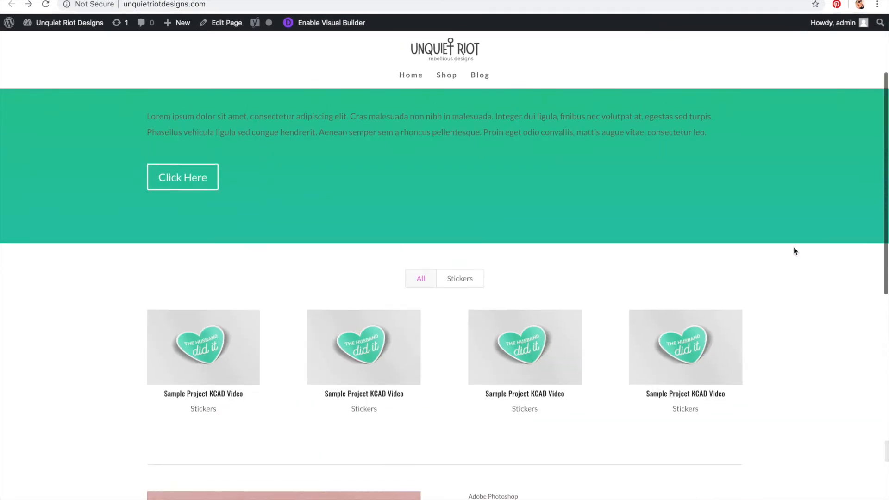
pyautogui.scroll(-10, 794, 248)
pyautogui.scroll(-5, 794, 251)
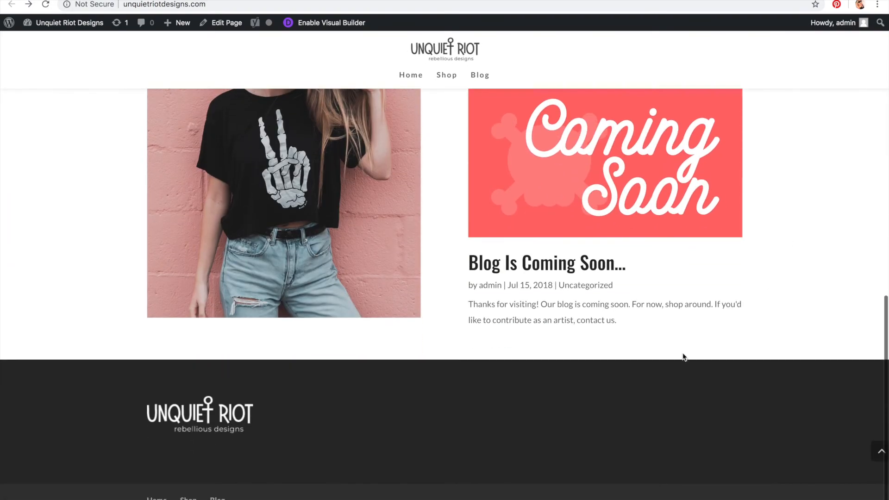
pyautogui.scroll(15, 792, 357)
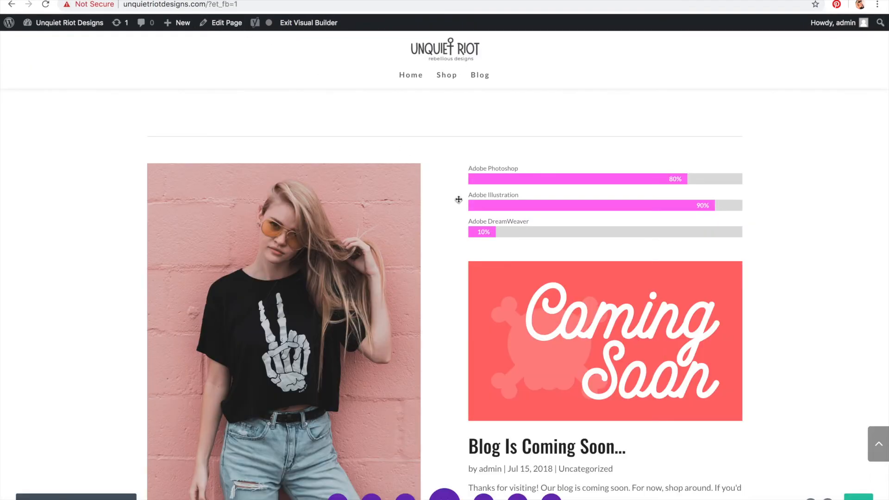
pyautogui.scroll(-5, 458, 200)
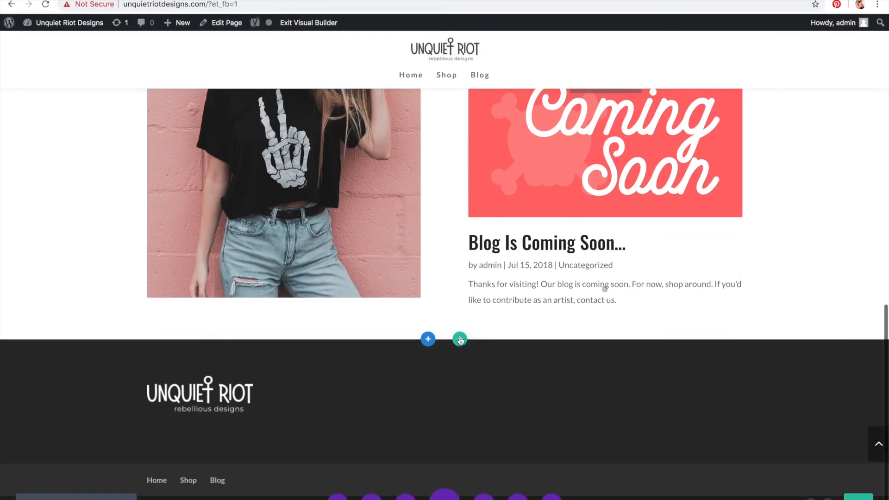
# Step: Add a new section below with a one-column row and insert a Number Counter module
pyautogui.click(428, 341)
pyautogui.click(373, 311)
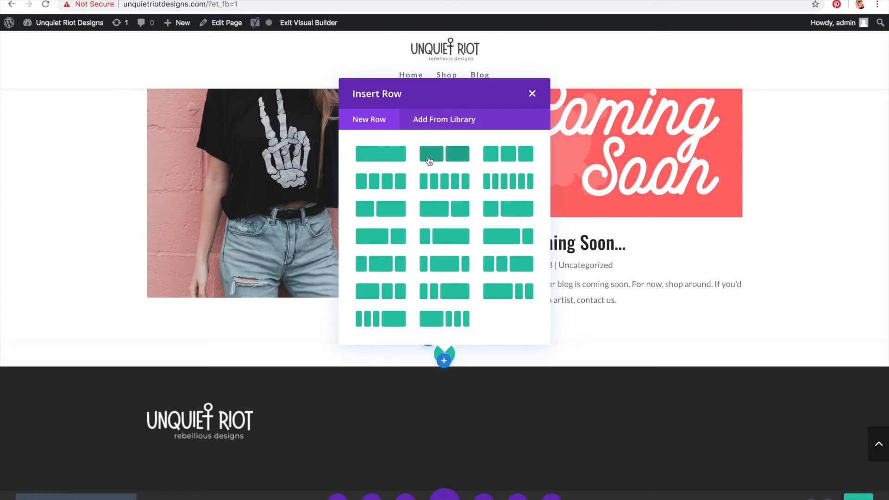
pyautogui.click(387, 153)
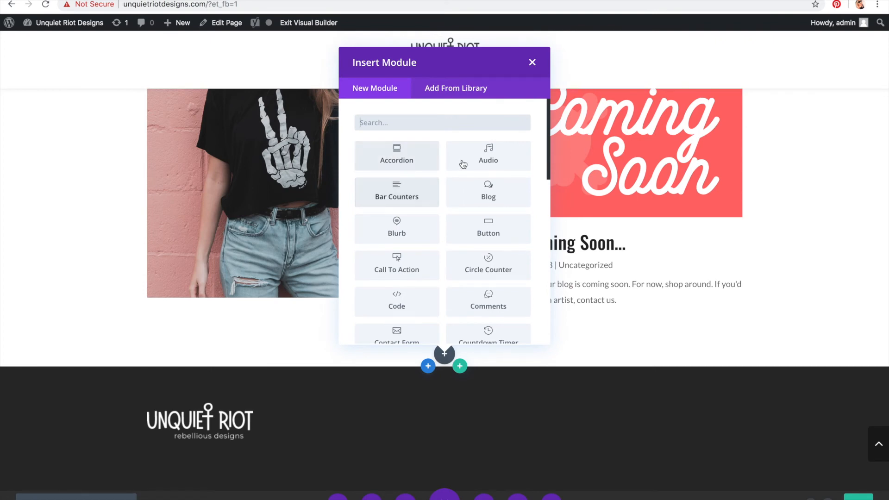
pyautogui.scroll(-3, 492, 178)
pyautogui.scroll(-2, 495, 185)
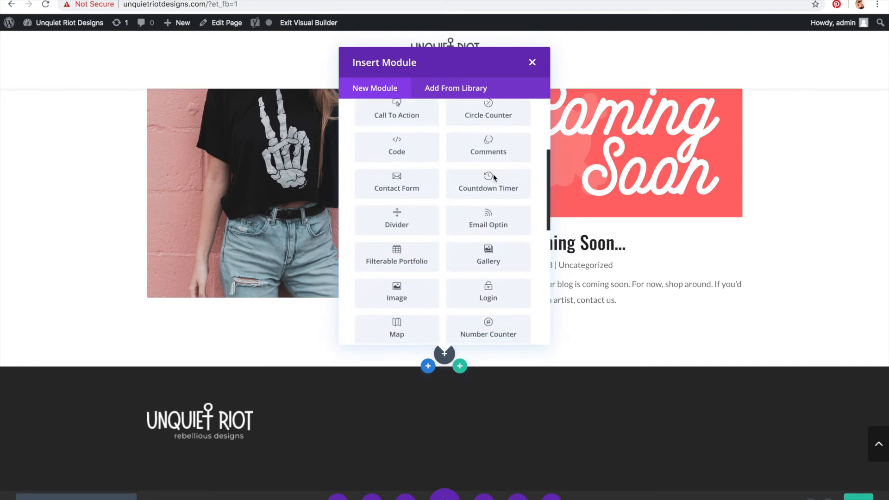
pyautogui.scroll(-1, 497, 203)
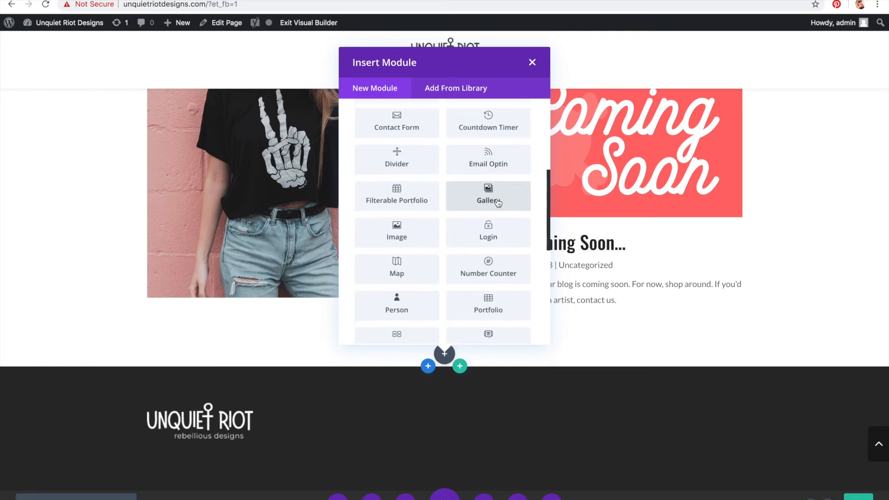
pyautogui.scroll(-2, 498, 202)
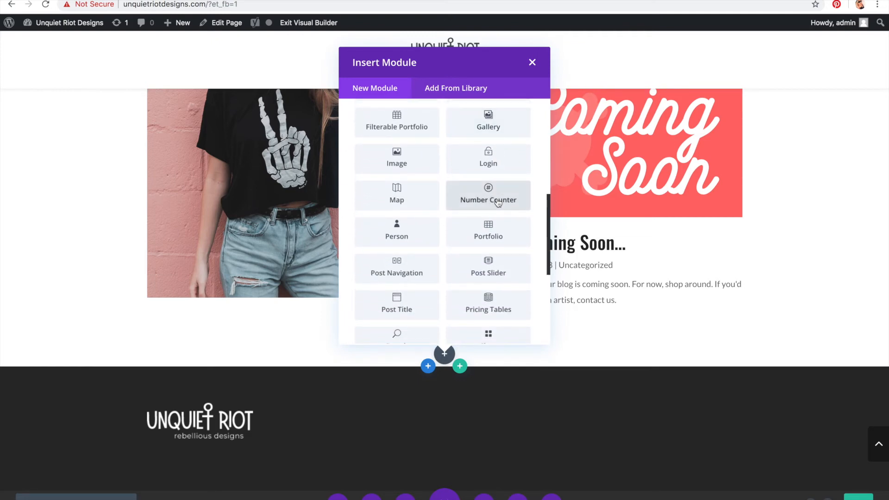
pyautogui.click(497, 203)
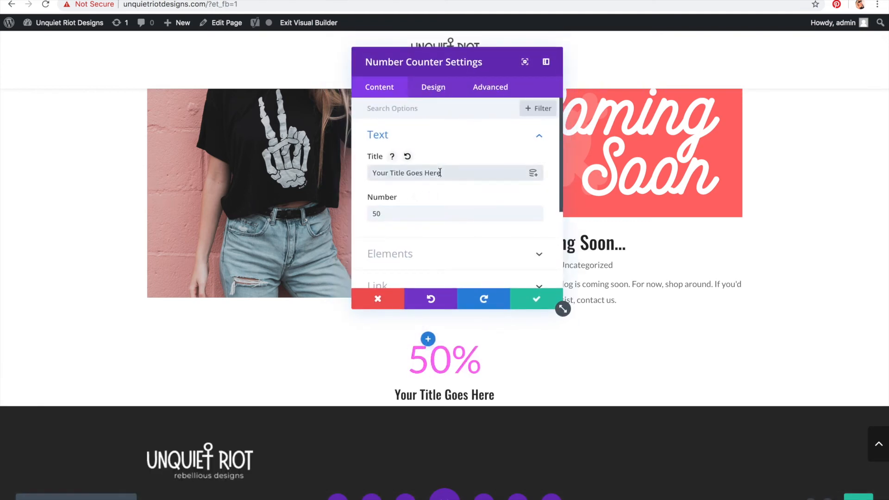
# Step: Set the number counter's title to Projects Finished
pyautogui.moveTo(440, 173); pyautogui.dragTo(360, 179)
pyautogui.write('Projec')
pyautogui.write('ts FDib')
pyautogui.press('BackSpace')
pyautogui.press('BackSpace')
pyautogui.press('BackSpace')
pyautogui.write('inished')
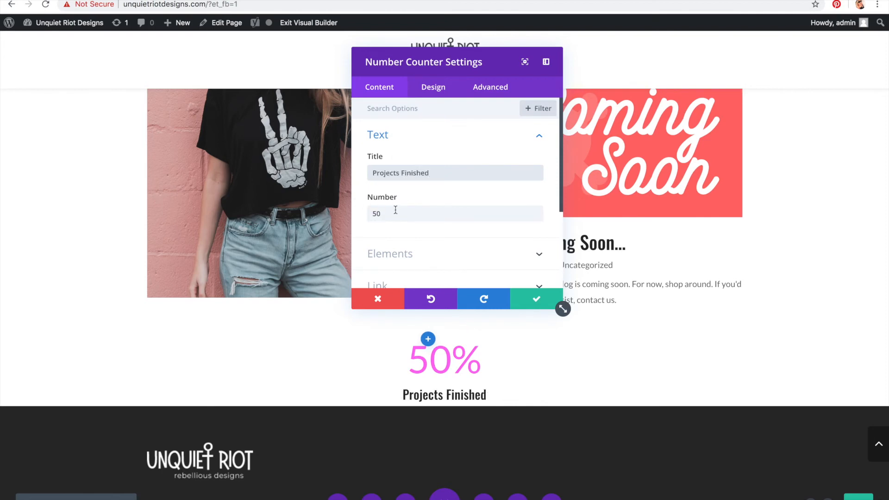
# Step: Enter the counter's number and save the Number Counter module
pyautogui.moveTo(393, 212); pyautogui.dragTo(345, 213)
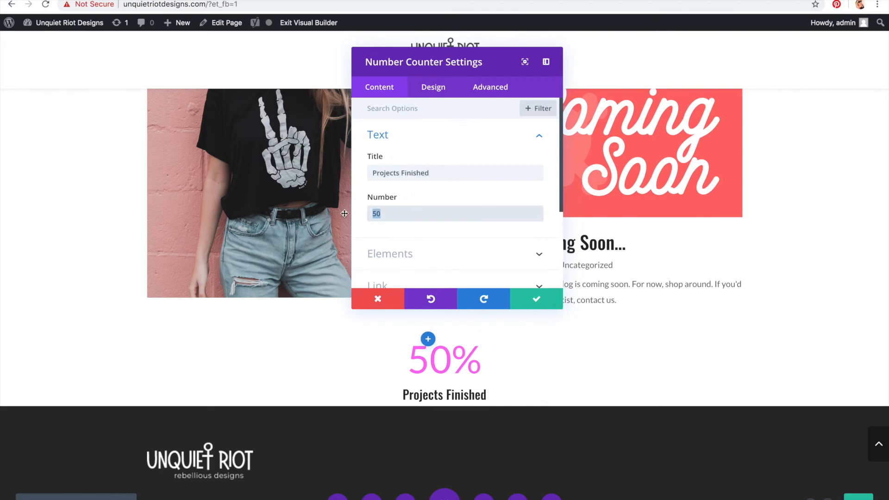
pyautogui.write('3244')
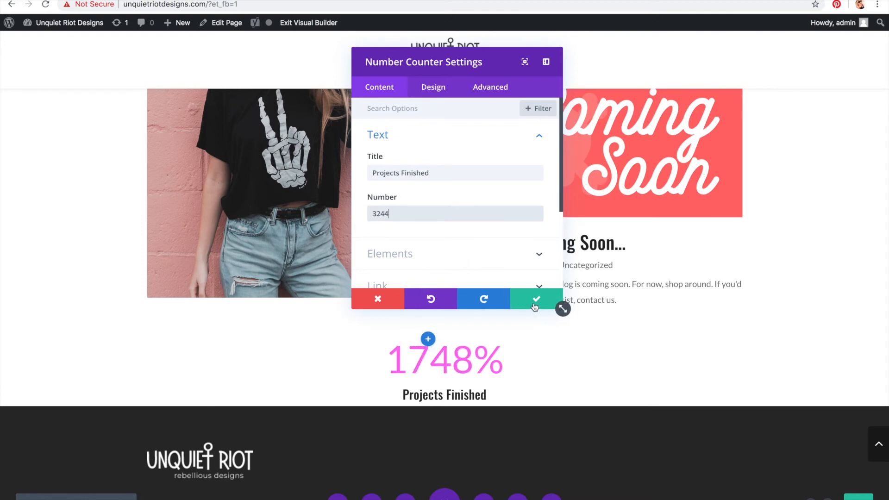
pyautogui.scroll(-3, 473, 198)
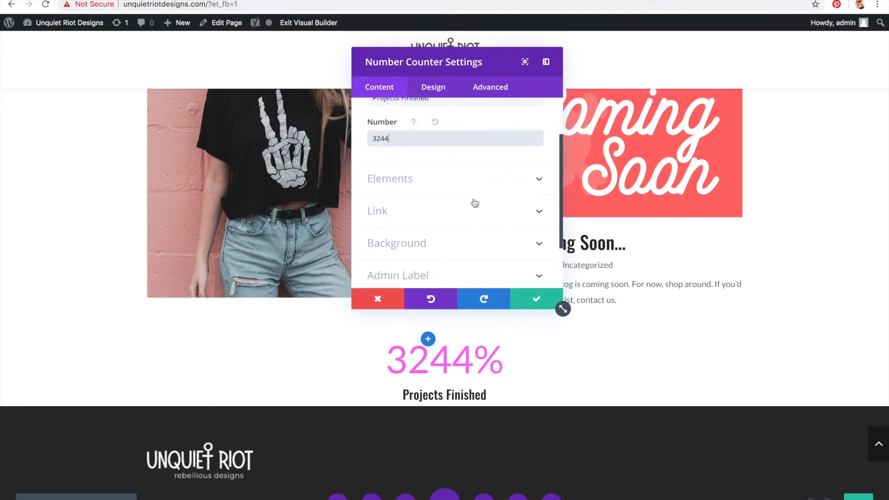
pyautogui.scroll(3, 476, 203)
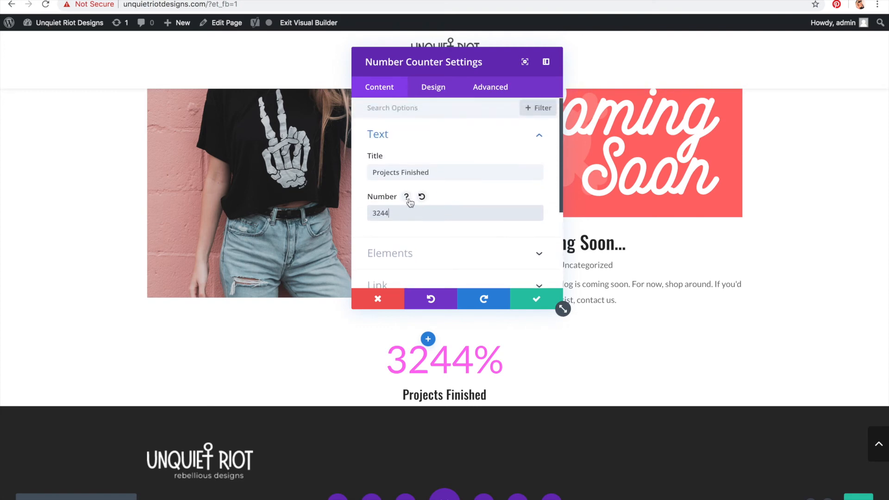
pyautogui.moveTo(405, 213); pyautogui.dragTo(324, 212)
pyautogui.write('0')
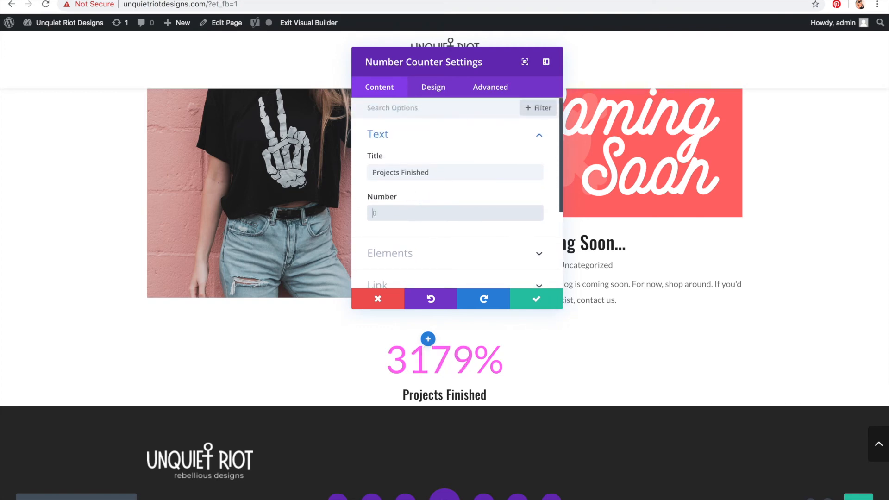
pyautogui.click(531, 300)
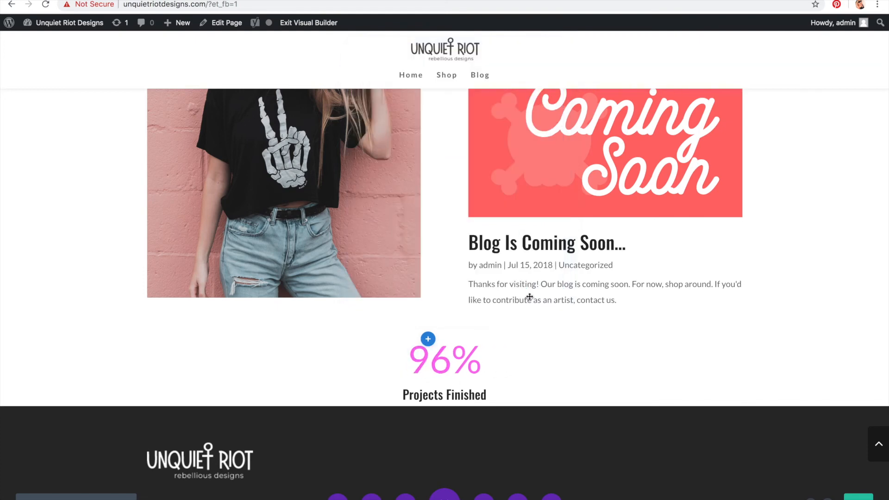
# Step: Reload the live homepage and scroll down to check the new number counter
pyautogui.scroll(8, 530, 301)
pyautogui.scroll(7, 531, 300)
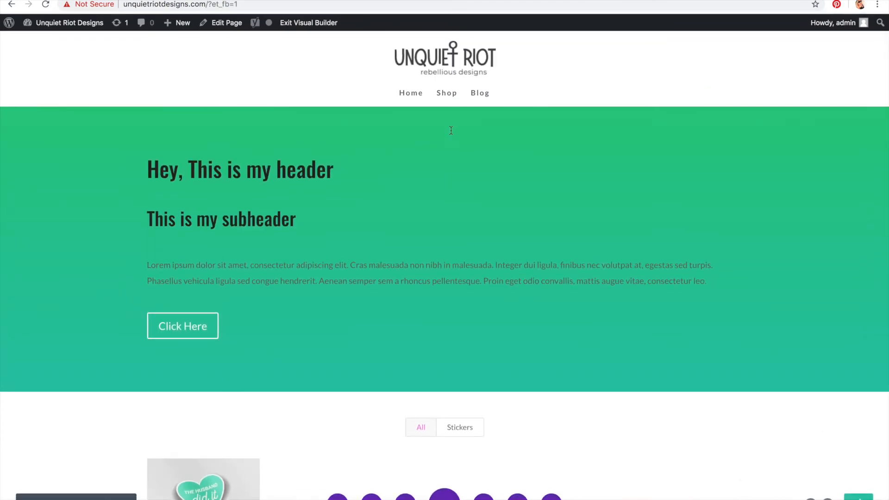
pyautogui.moveTo(453, 134)
pyautogui.hotkey('ctrl', 'Tab')
pyautogui.press('super+r')
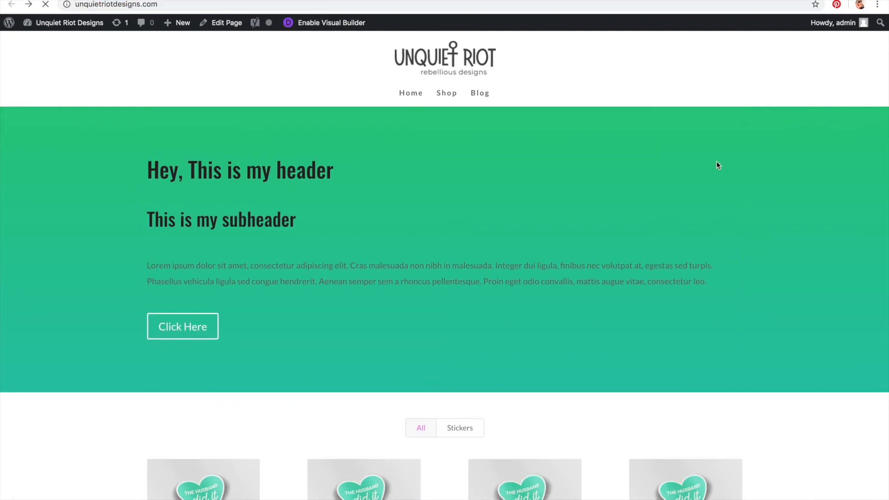
pyautogui.scroll(-4, 754, 99)
pyautogui.scroll(-6, 754, 99)
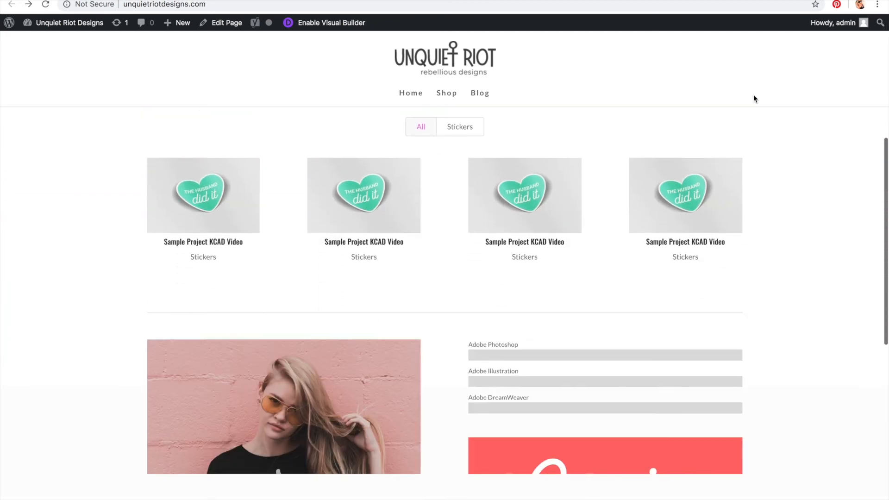
pyautogui.scroll(-4, 754, 99)
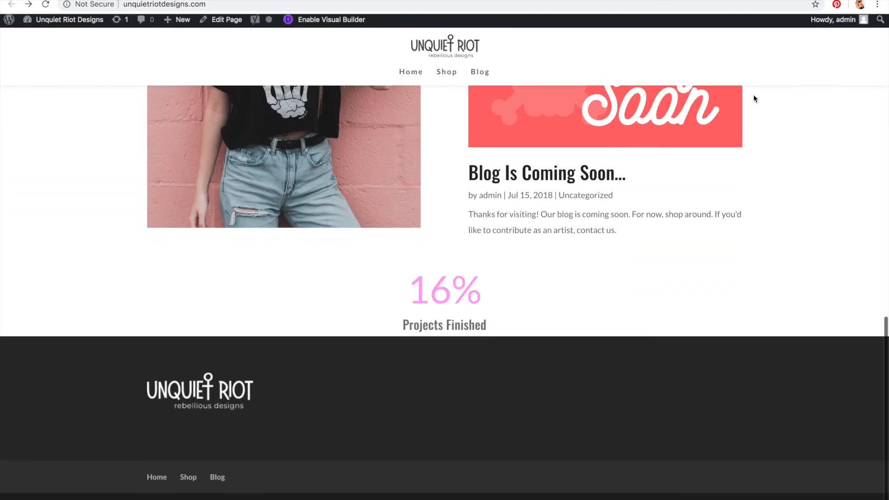
pyautogui.scroll(12, 449, 407)
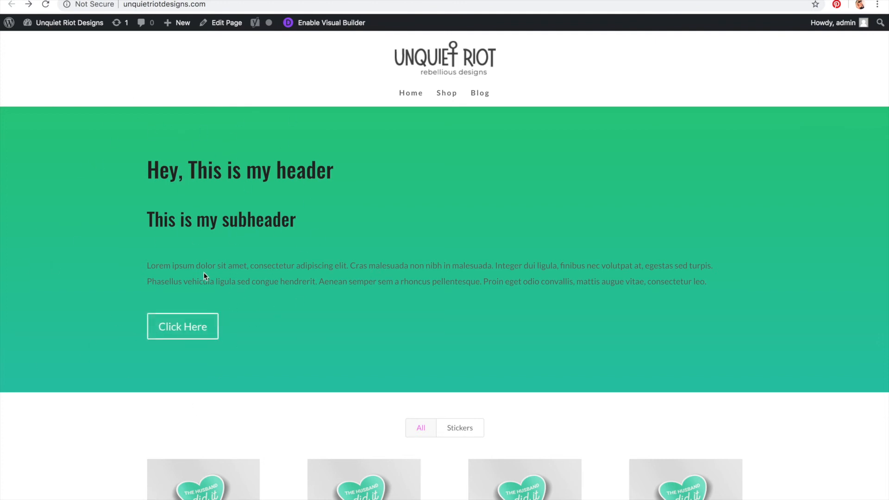
pyautogui.moveTo(129, 154); pyautogui.dragTo(414, 365)
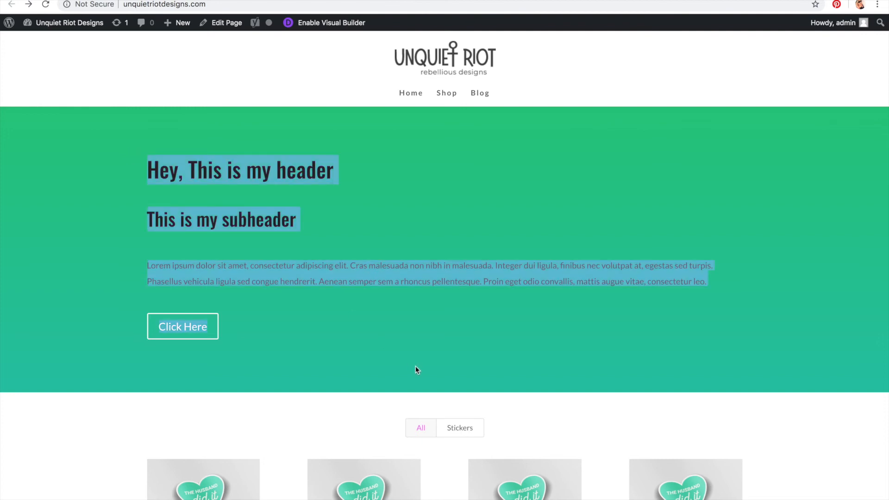
pyautogui.click(416, 366)
pyautogui.moveTo(144, 170); pyautogui.dragTo(349, 182)
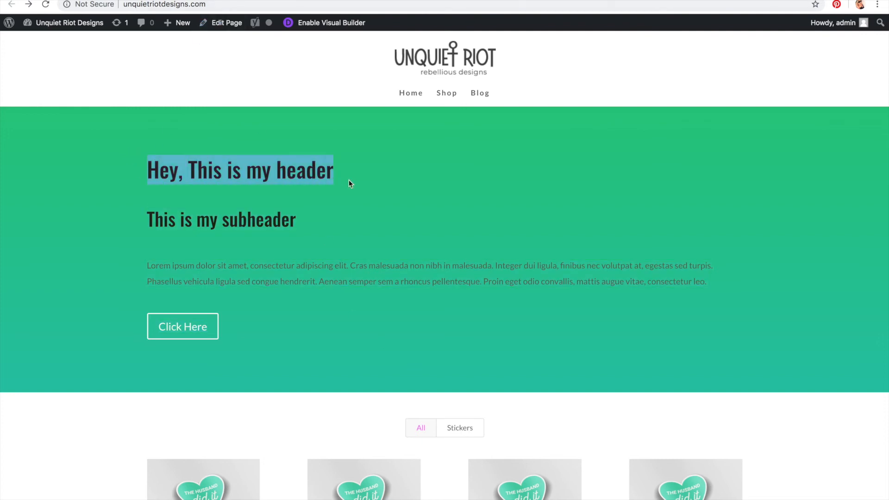
pyautogui.moveTo(328, 212); pyautogui.dragTo(141, 218)
pyautogui.click(121, 237)
pyautogui.moveTo(139, 262); pyautogui.dragTo(326, 291)
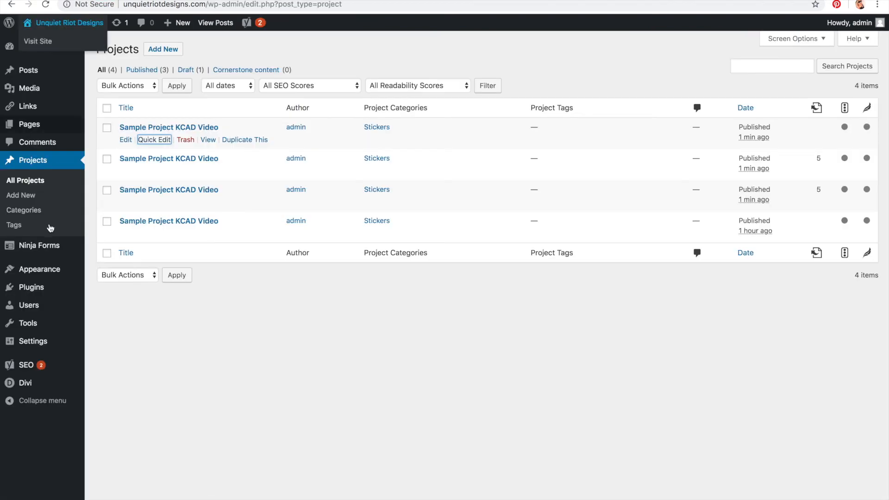
# Step: Open the theme Customizer's Default Typography settings
pyautogui.moveTo(69, 269)
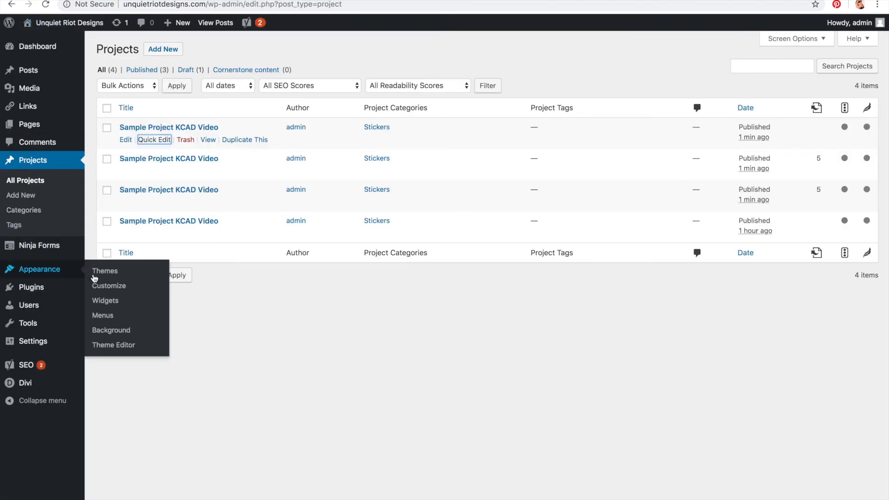
pyautogui.click(107, 291)
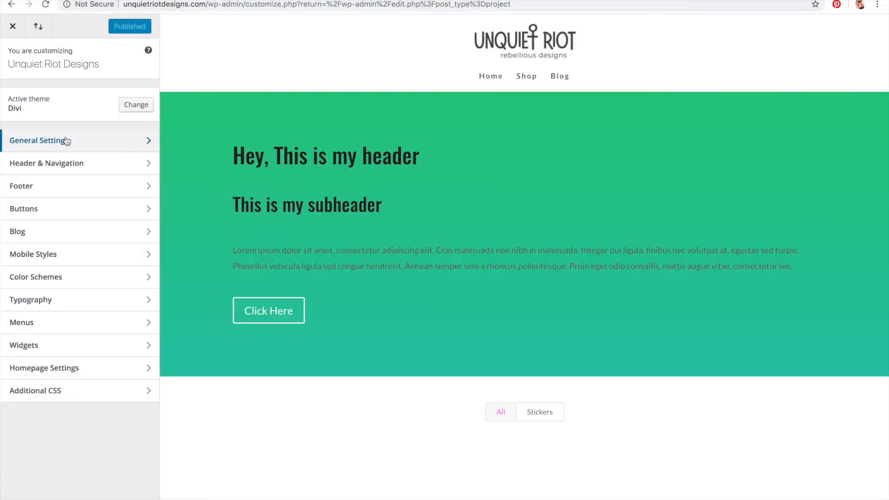
pyautogui.click(67, 141)
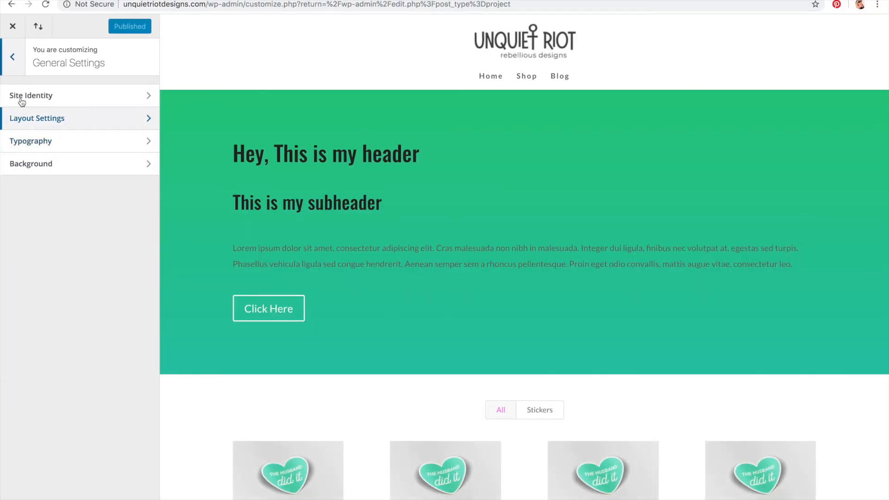
pyautogui.click(13, 68)
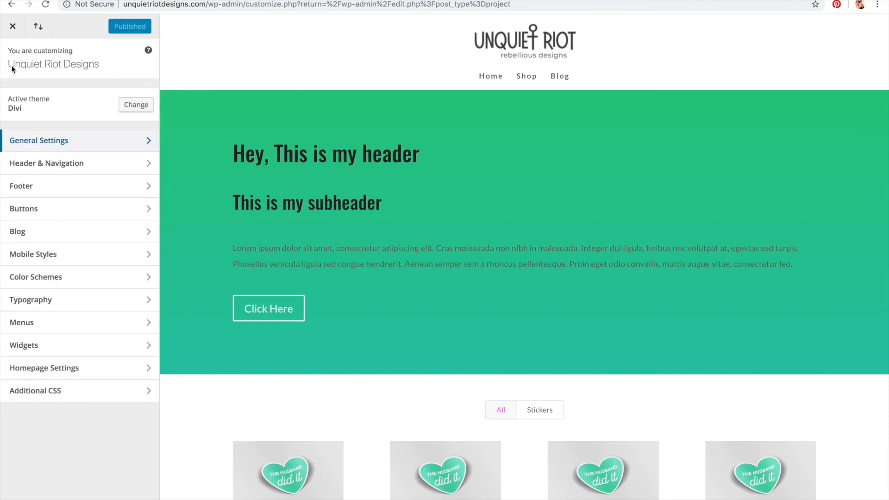
pyautogui.click(36, 303)
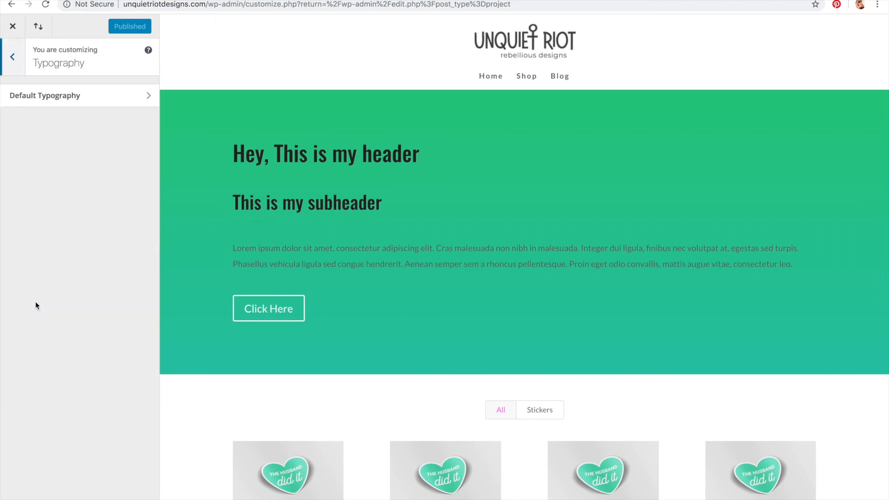
pyautogui.click(53, 95)
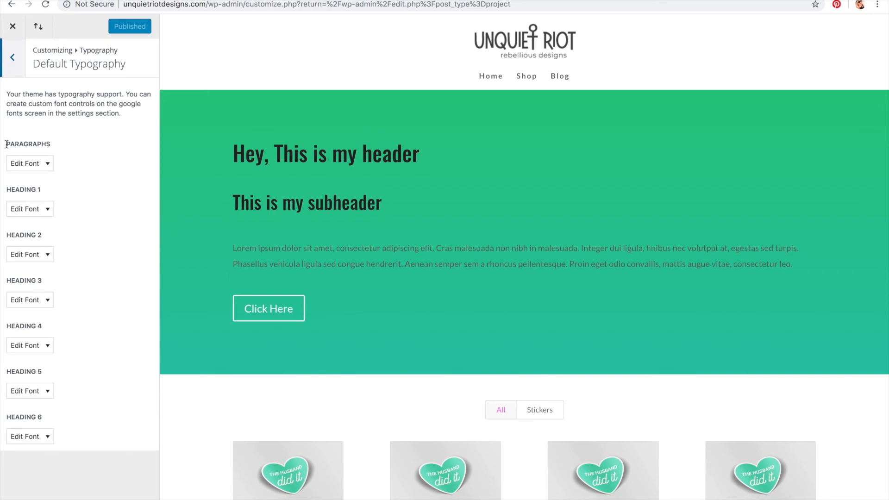
pyautogui.moveTo(6, 144); pyautogui.dragTo(64, 148)
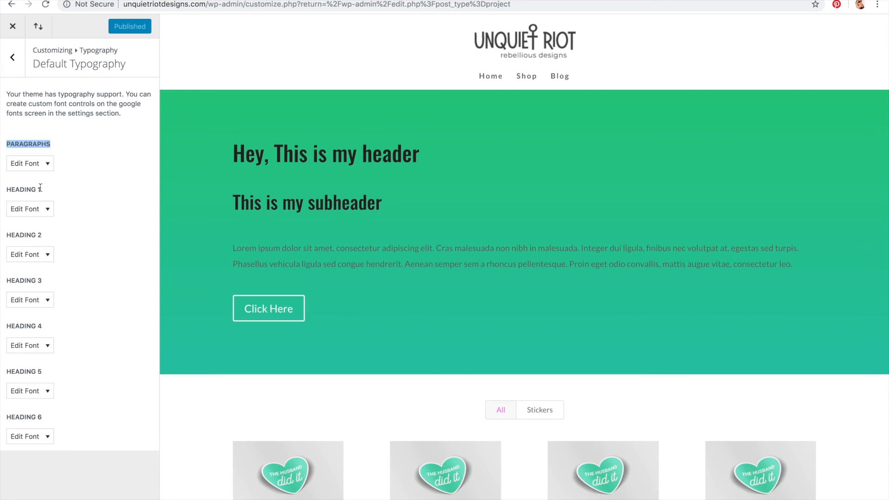
pyautogui.click(89, 226)
pyautogui.tripleClick(279, 153)
pyautogui.moveTo(238, 204); pyautogui.dragTo(391, 215)
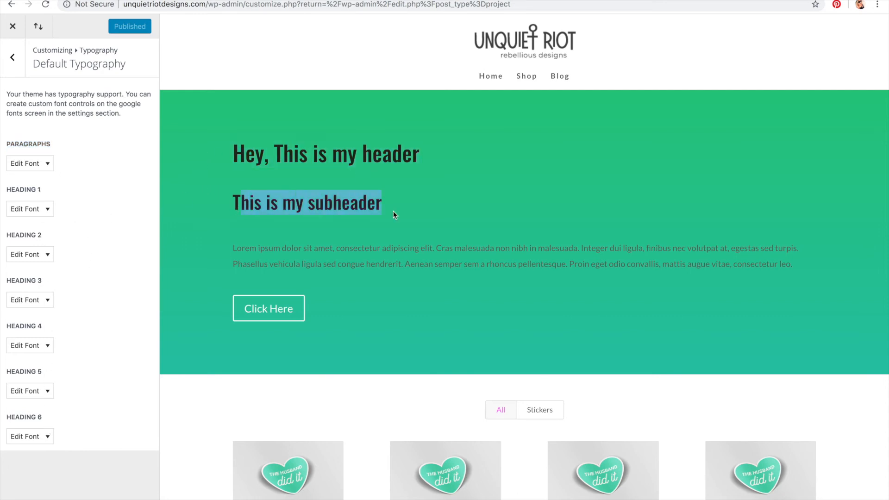
pyautogui.moveTo(283, 244); pyautogui.dragTo(417, 272)
pyautogui.click(417, 272)
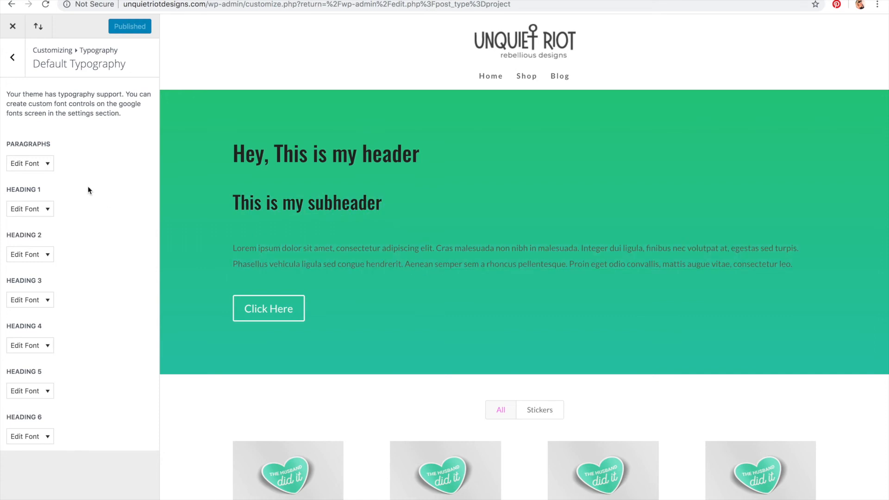
# Step: Set the Heading 1 font family to Oswald
pyautogui.click(48, 209)
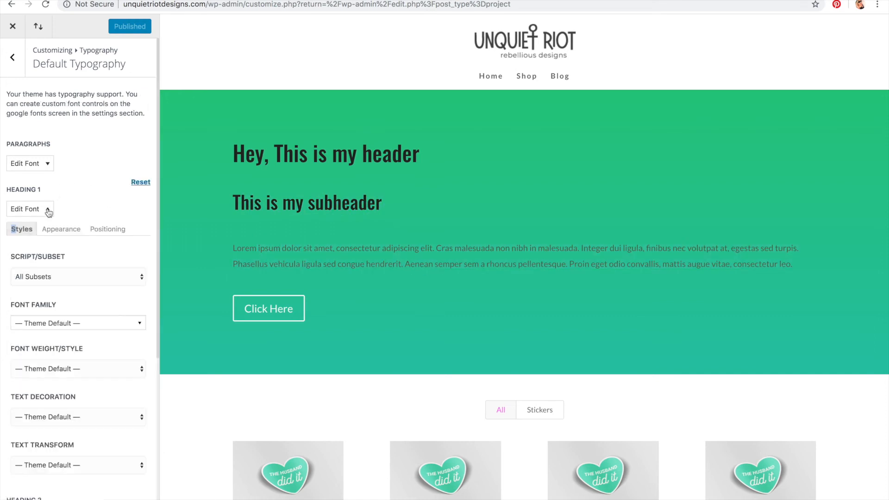
pyautogui.scroll(-2, 109, 180)
pyautogui.moveTo(234, 153); pyautogui.dragTo(473, 173)
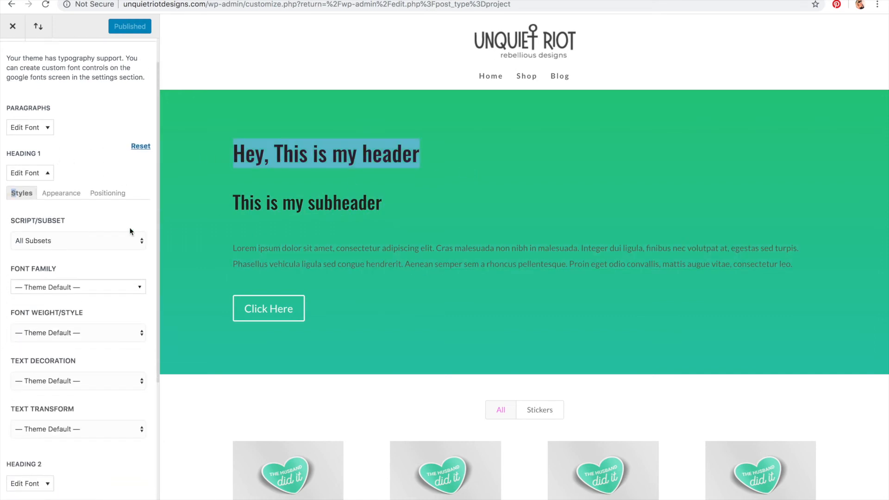
pyautogui.click(113, 215)
pyautogui.click(95, 289)
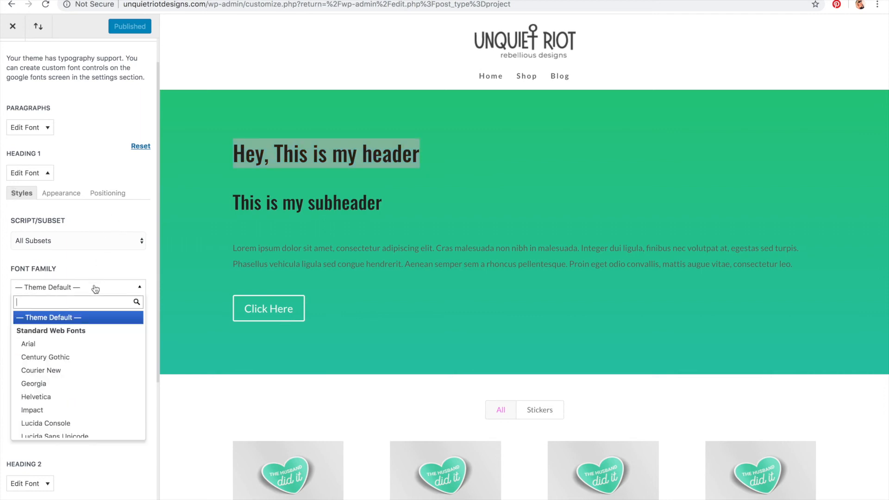
pyautogui.write('oswal')
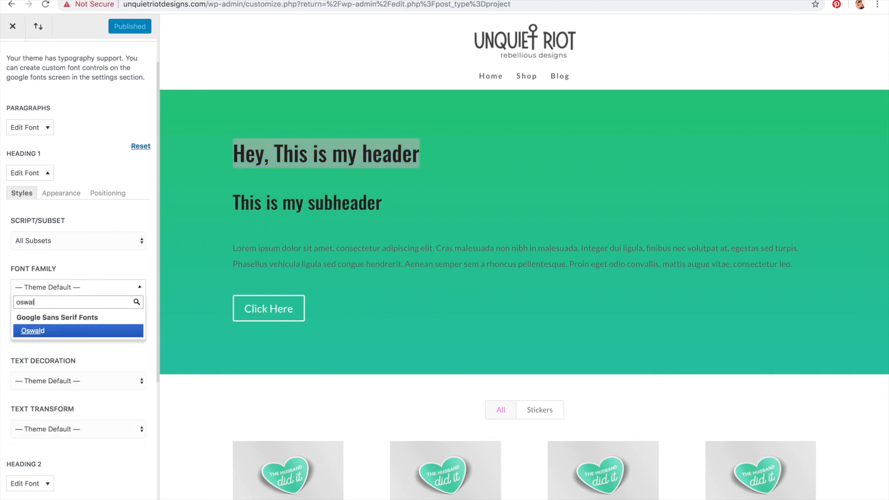
pyautogui.click(98, 330)
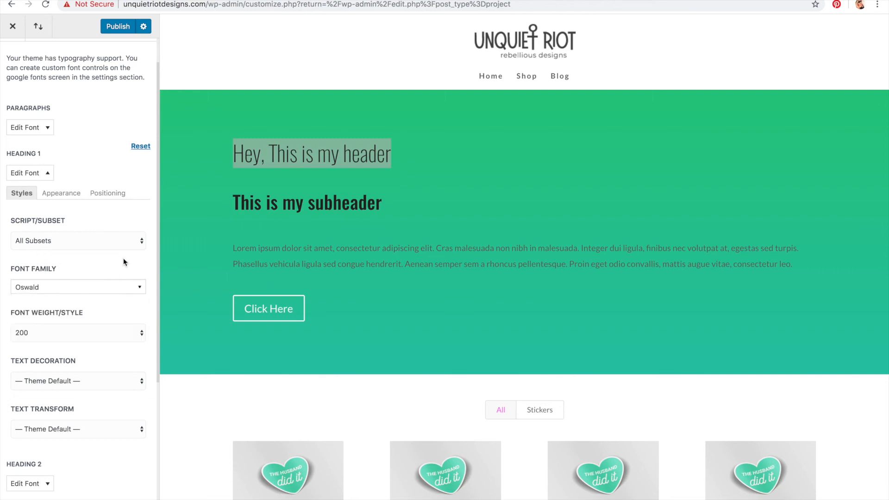
# Step: Set the Heading 1 font weight to 500 and its text transform to Uppercase
pyautogui.click(320, 181)
pyautogui.scroll(-1, 76, 290)
pyautogui.click(75, 311)
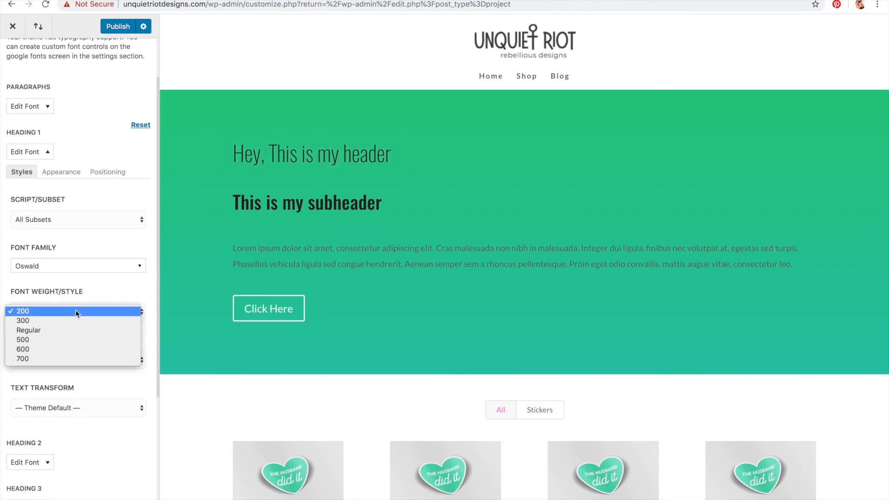
pyautogui.click(72, 359)
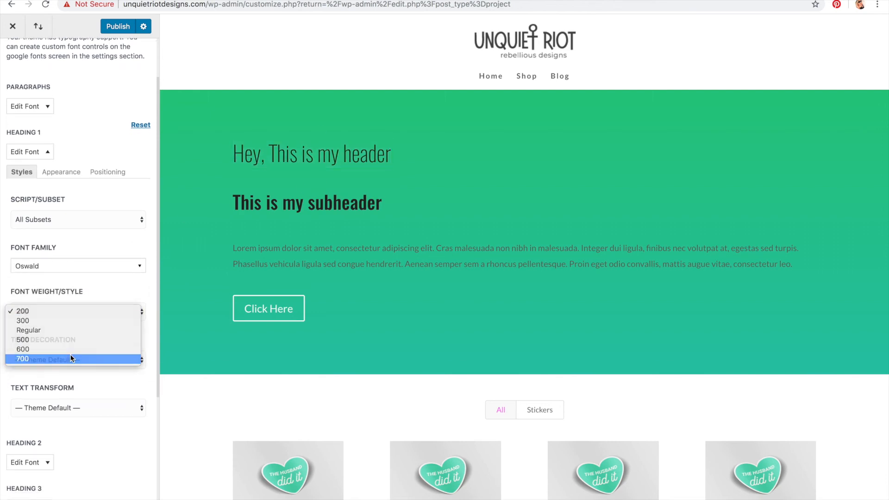
pyautogui.click(75, 315)
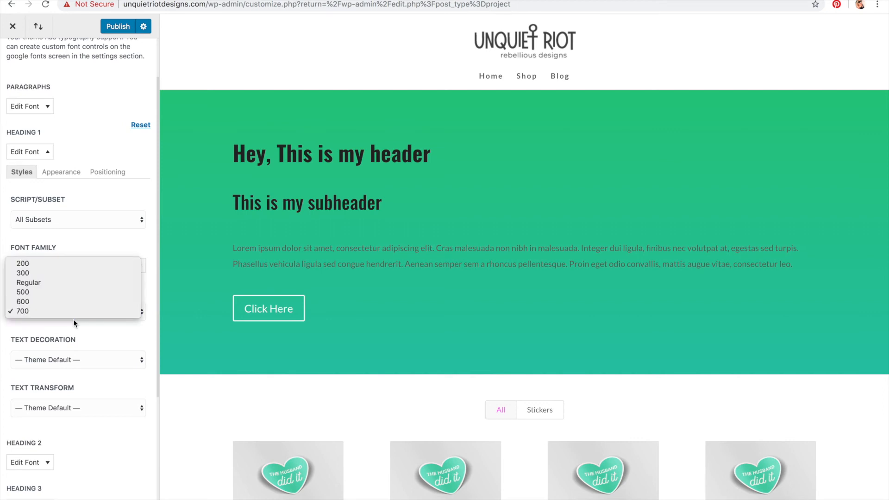
pyautogui.click(72, 296)
pyautogui.scroll(-2, 73, 296)
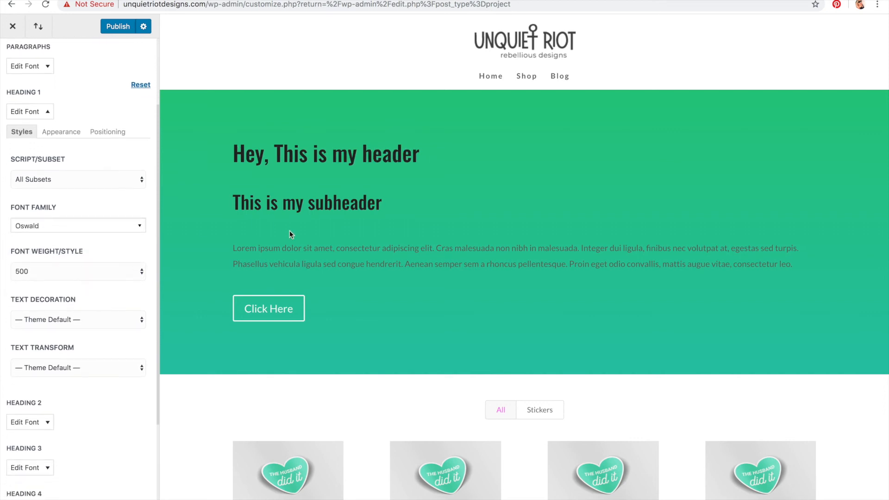
pyautogui.click(89, 319)
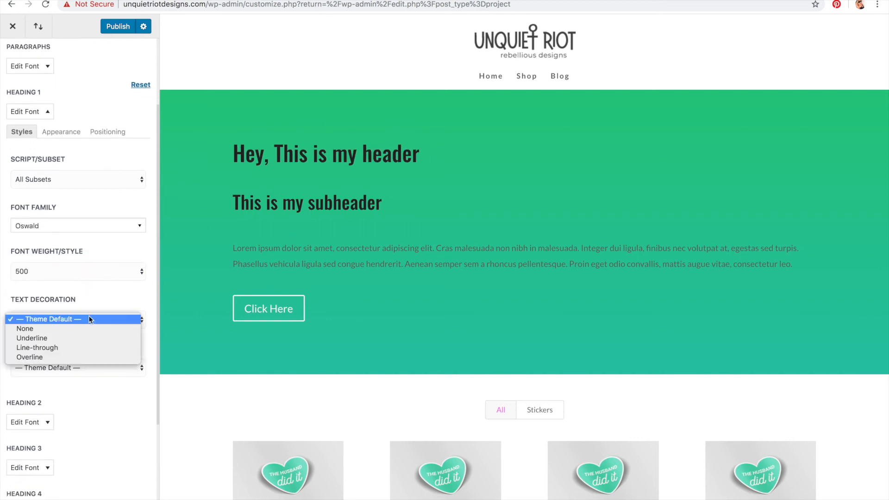
pyautogui.click(93, 290)
pyautogui.click(85, 363)
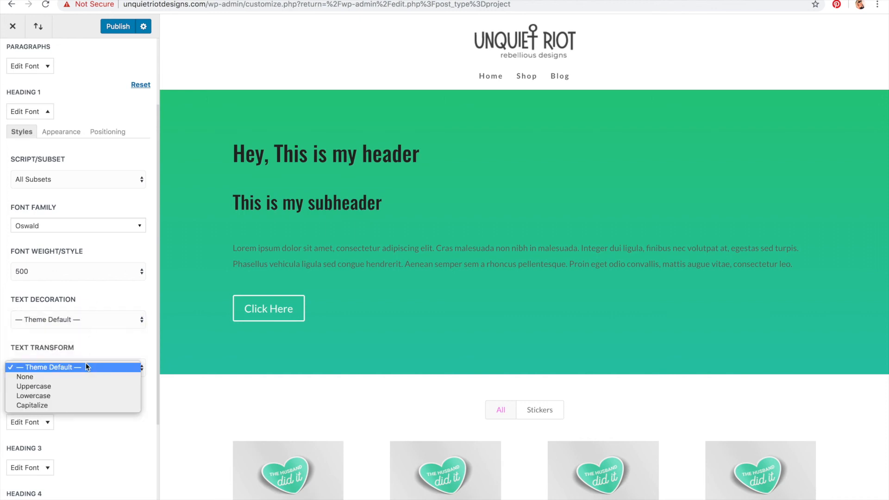
pyautogui.click(86, 352)
pyautogui.click(73, 366)
pyautogui.click(73, 389)
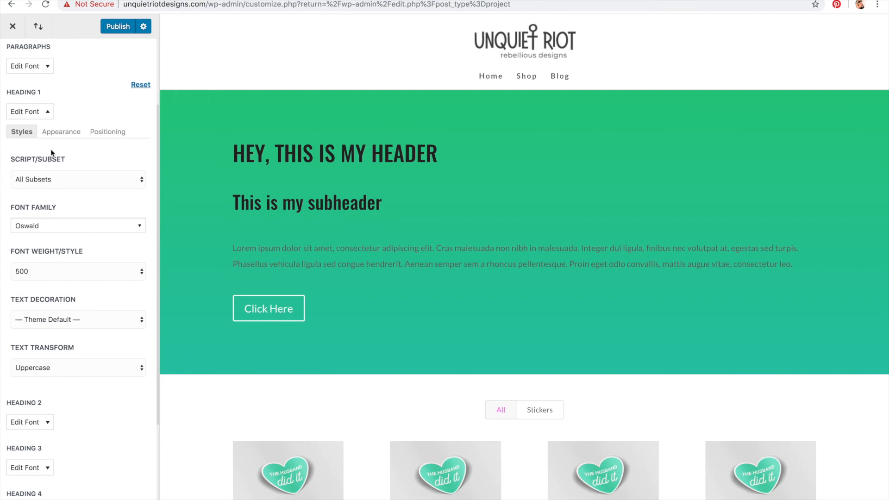
# Step: Set the Heading 1 font colour to white
pyautogui.click(58, 133)
pyautogui.click(69, 179)
pyautogui.click(11, 219)
pyautogui.click(3, 160)
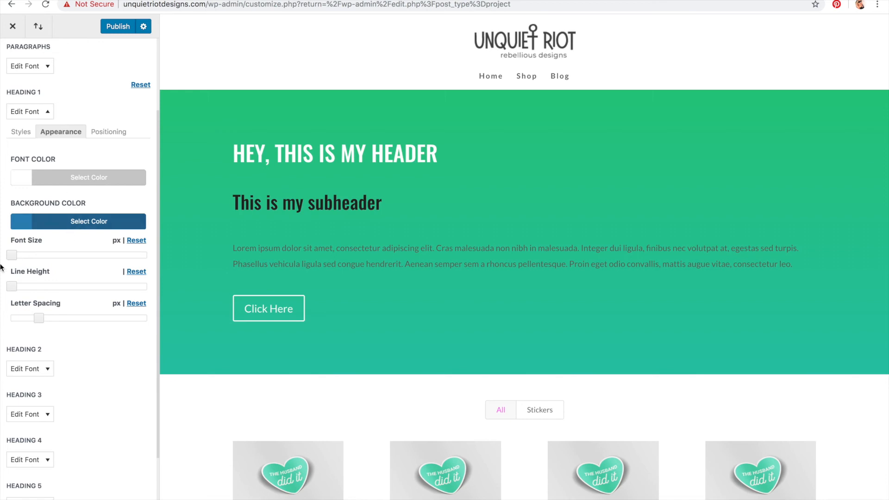
# Step: Set Heading 1 font size to 87px, line height to 0.8 and letter spacing to 1px
pyautogui.moveTo(13, 257); pyautogui.dragTo(127, 276)
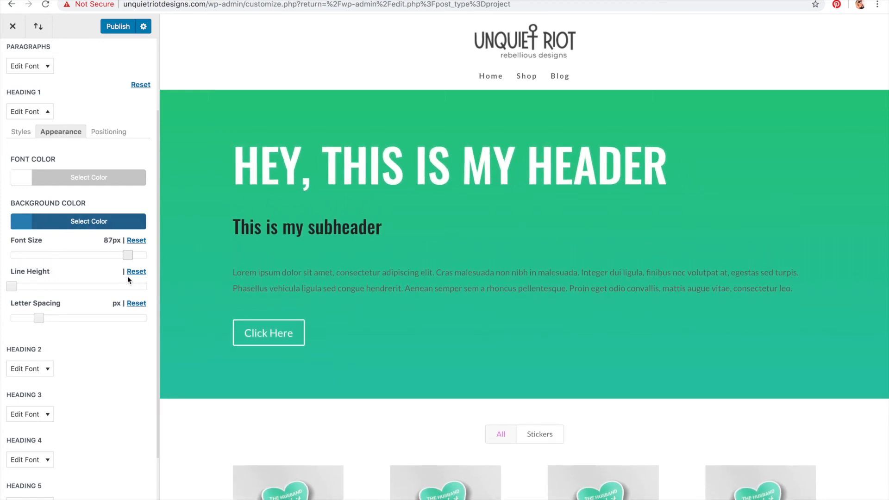
pyautogui.moveTo(11, 286)
pyautogui.mouseDown()
pyautogui.moveTo(26, 288)
pyautogui.moveTo(1, 289)
pyautogui.mouseUp()
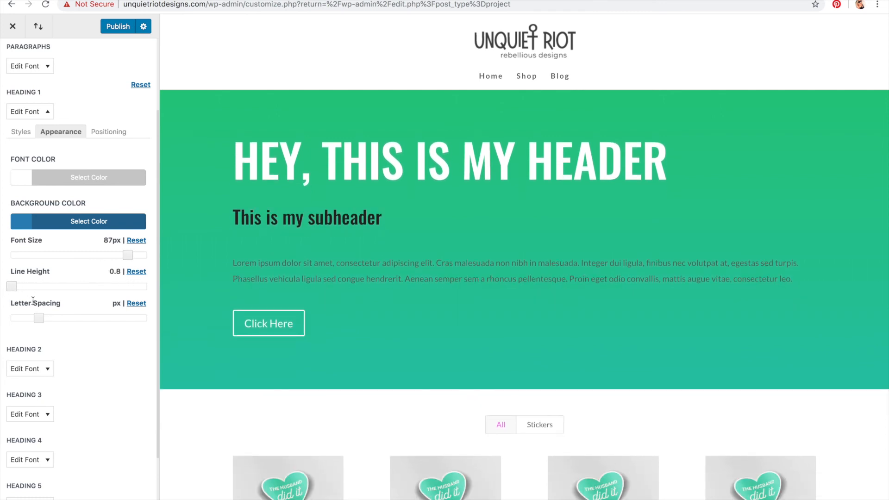
pyautogui.moveTo(38, 324)
pyautogui.mouseDown()
pyautogui.moveTo(58, 328)
pyautogui.moveTo(14, 324)
pyautogui.moveTo(42, 325)
pyautogui.mouseUp()
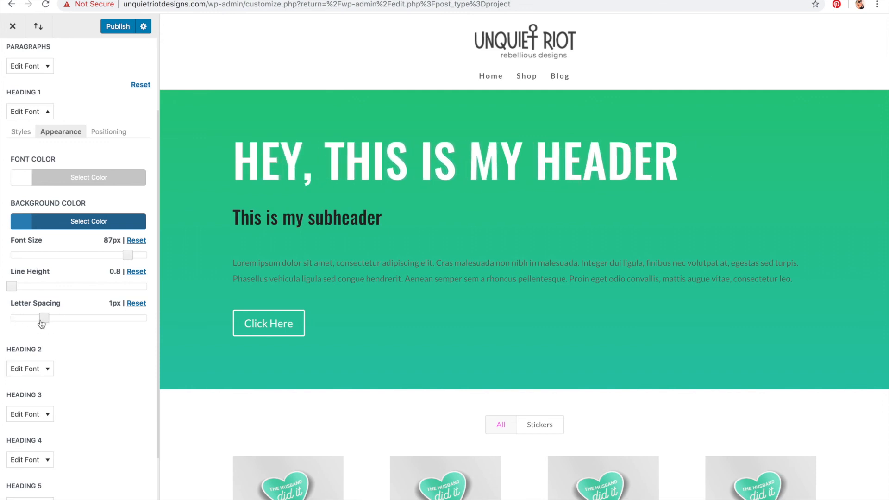
# Step: Review Heading 1 positioning options and publish the typography changes
pyautogui.click(108, 133)
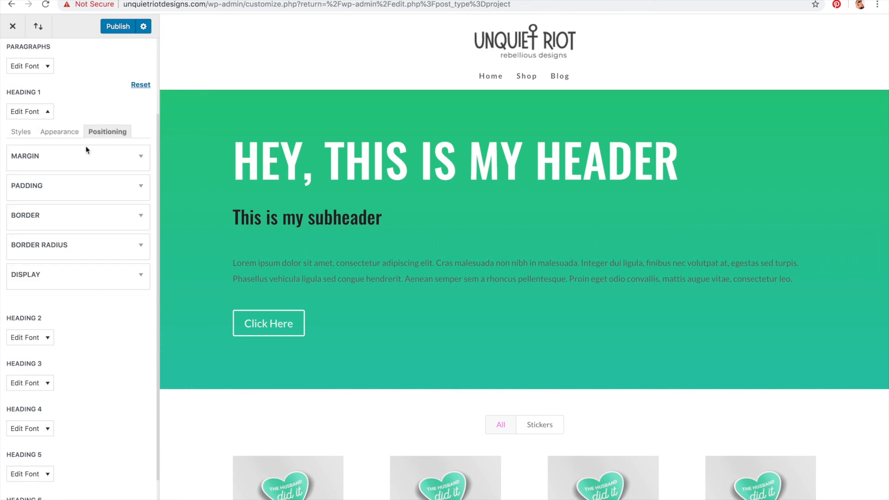
pyautogui.click(87, 153)
pyautogui.click(86, 154)
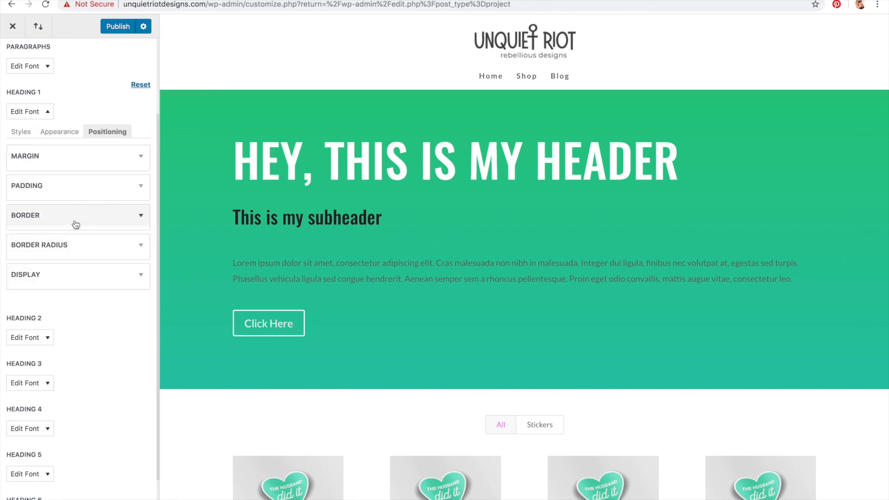
pyautogui.click(70, 276)
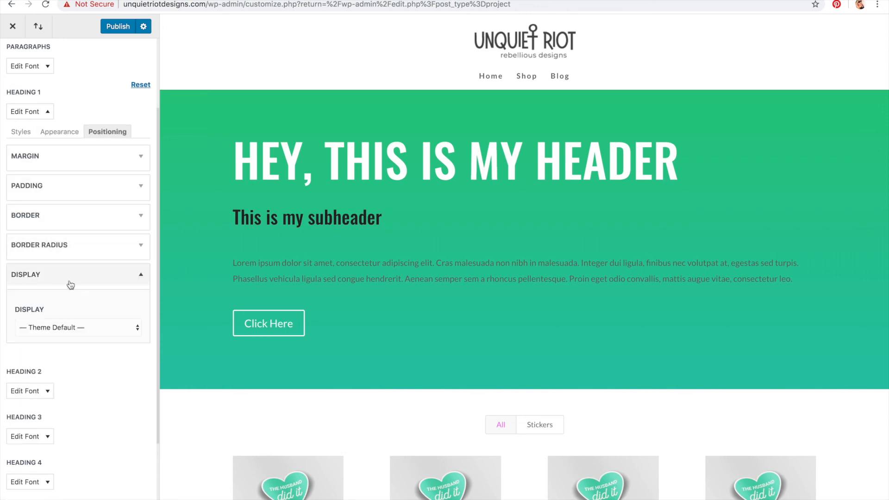
pyautogui.click(75, 328)
pyautogui.click(74, 314)
pyautogui.click(125, 28)
pyautogui.click(46, 111)
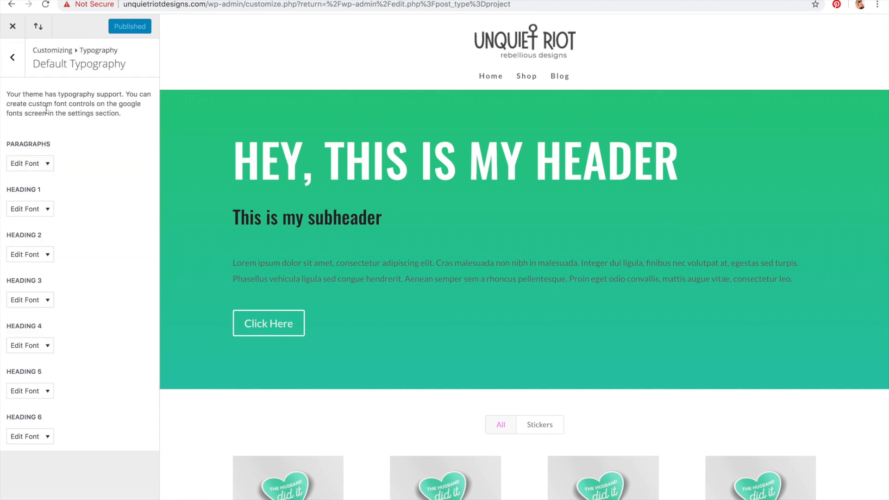
# Step: Set the Heading 2 font family to Lato
pyautogui.moveTo(239, 220); pyautogui.dragTo(409, 228)
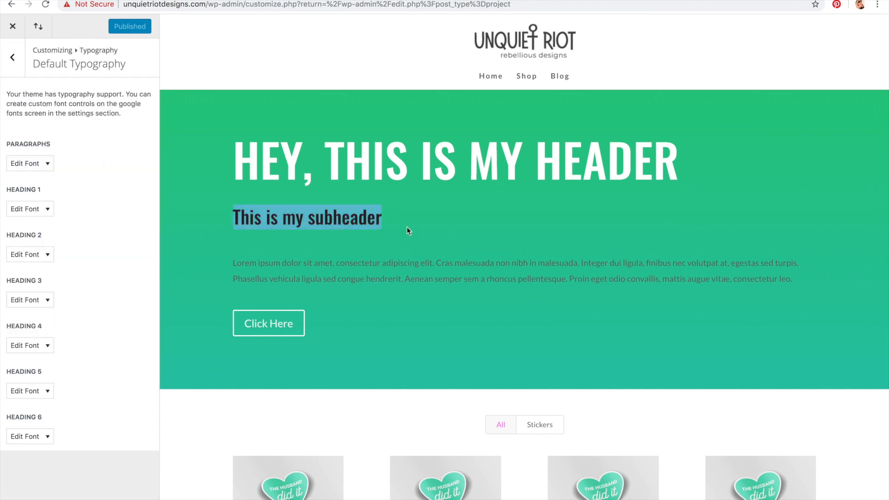
pyautogui.click(31, 256)
pyautogui.scroll(-5, 51, 204)
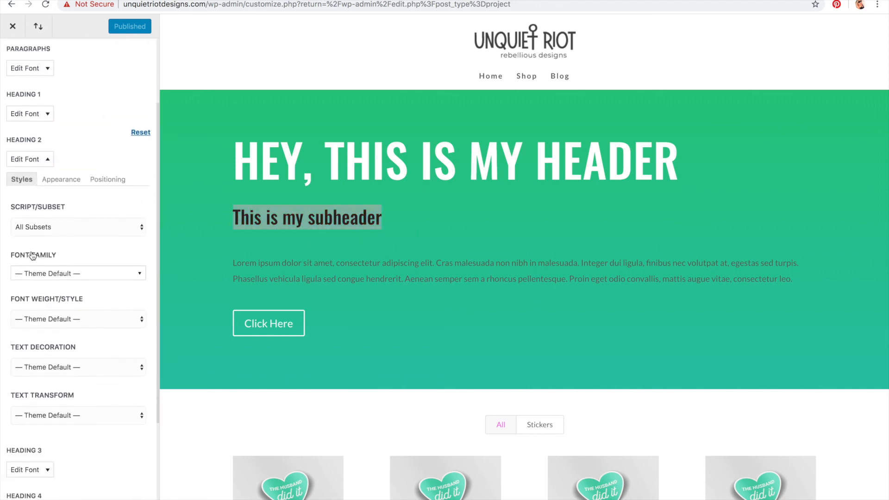
pyautogui.click(53, 200)
pyautogui.write('lato')
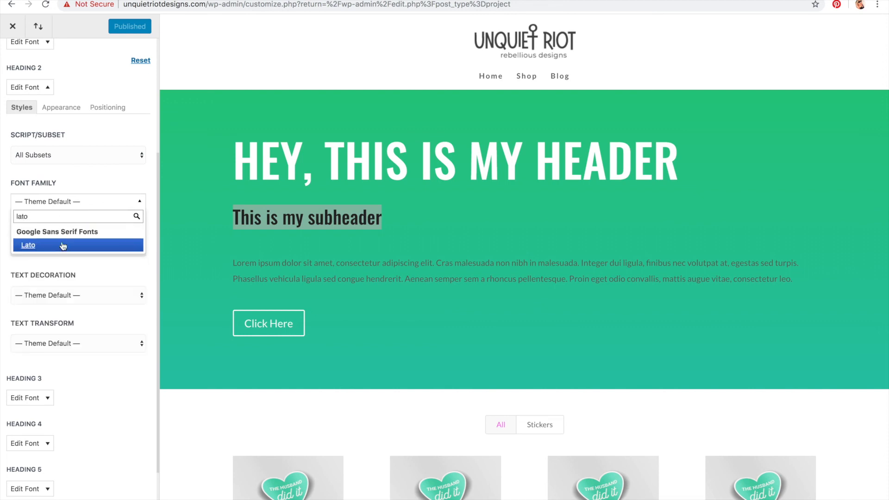
pyautogui.click(63, 245)
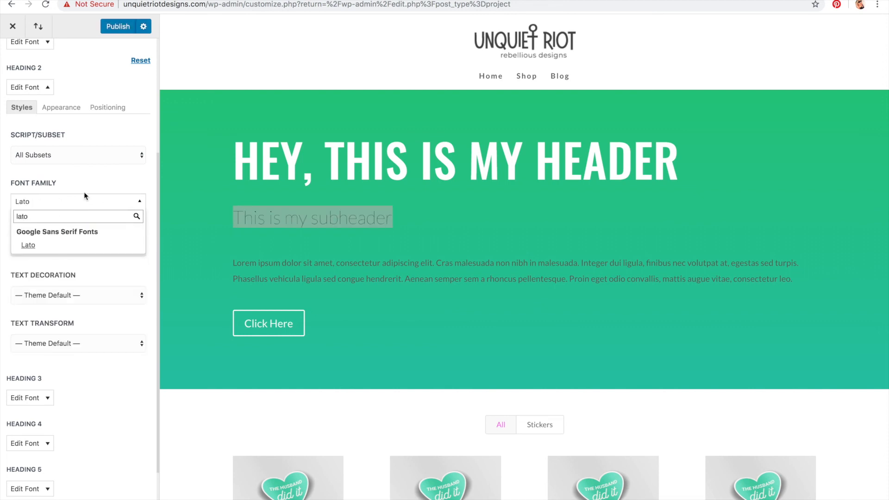
# Step: Set the Heading 2 font weight to Regular
pyautogui.click(75, 248)
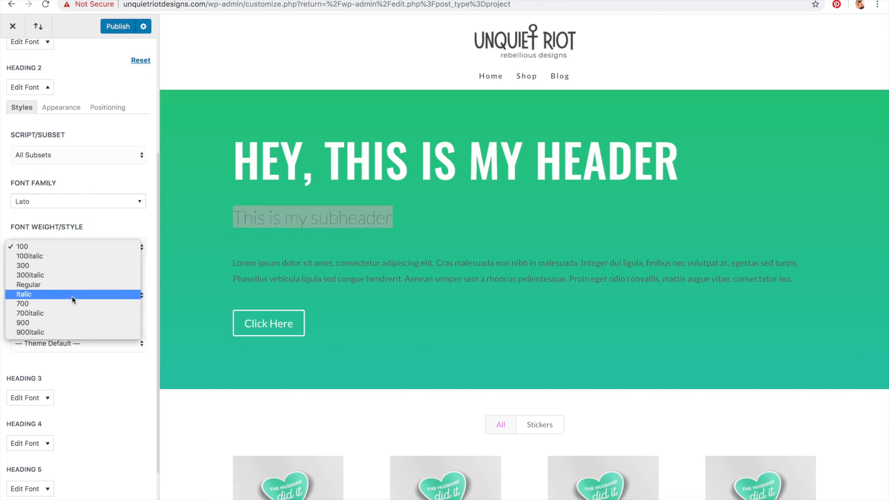
pyautogui.click(71, 302)
pyautogui.click(58, 247)
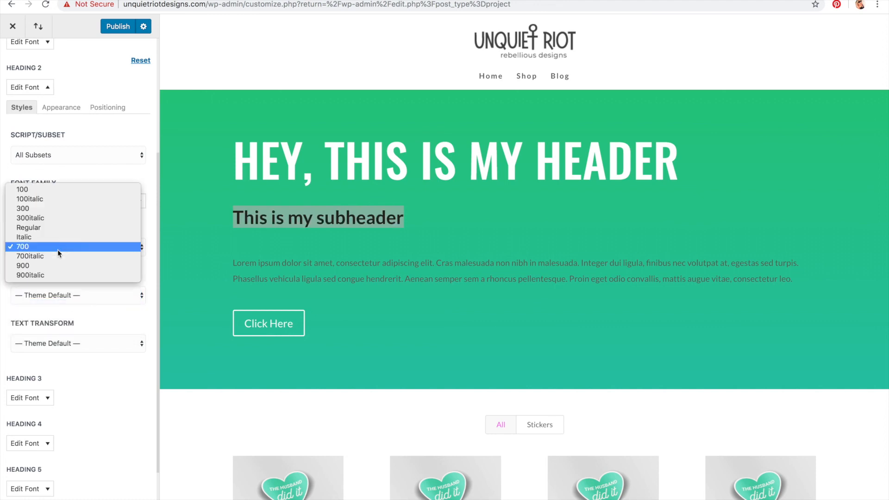
pyautogui.click(58, 228)
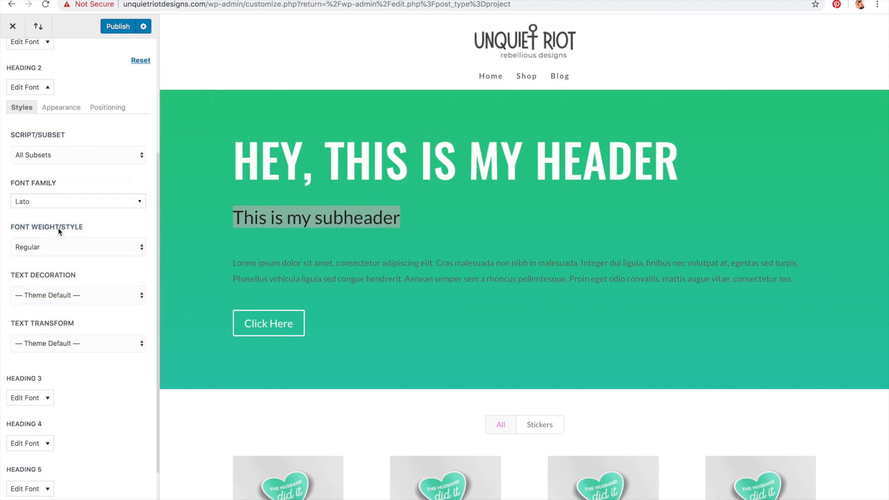
# Step: Set the Heading 2 font colour to white and its font size to 28px
pyautogui.click(51, 108)
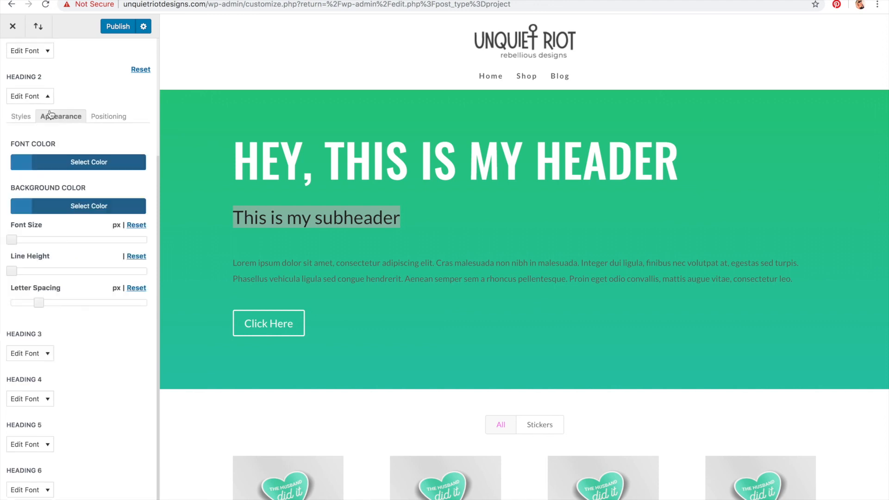
pyautogui.click(59, 172)
pyautogui.moveTo(51, 231); pyautogui.dragTo(1, 191)
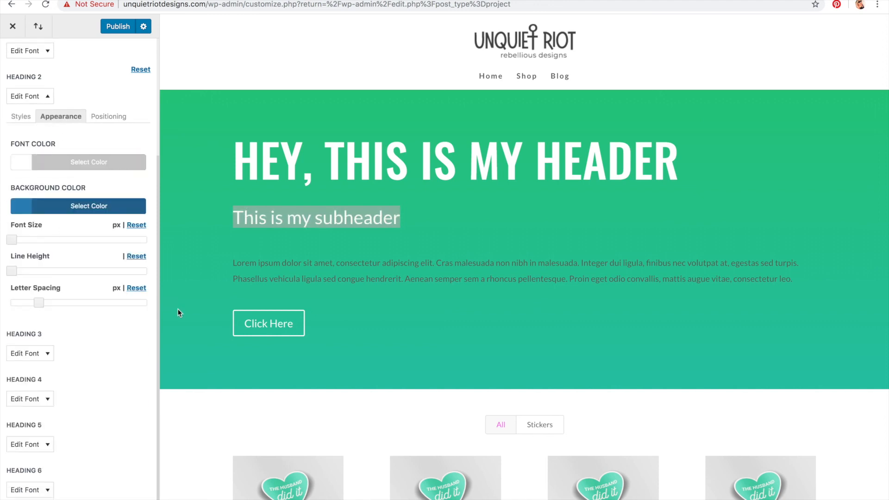
pyautogui.click(85, 163)
pyautogui.moveTo(132, 310); pyautogui.dragTo(128, 328)
pyautogui.click(125, 341)
pyautogui.moveTo(11, 239); pyautogui.dragTo(37, 248)
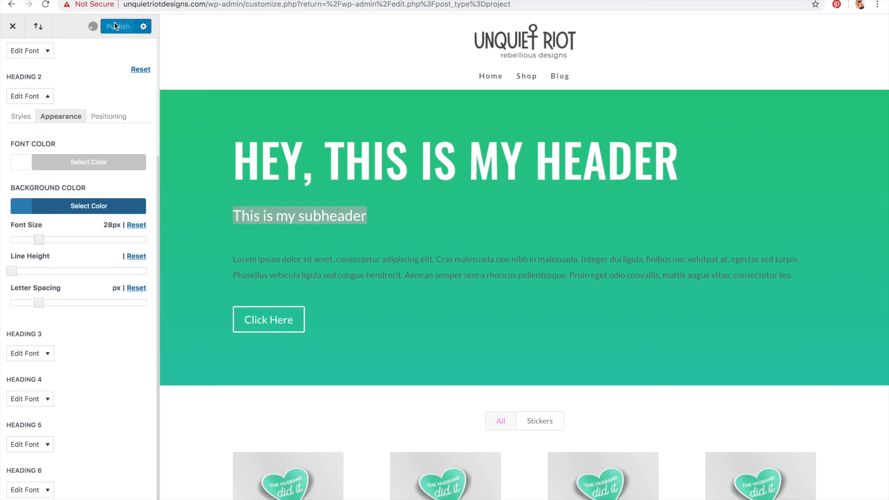
pyautogui.click(44, 95)
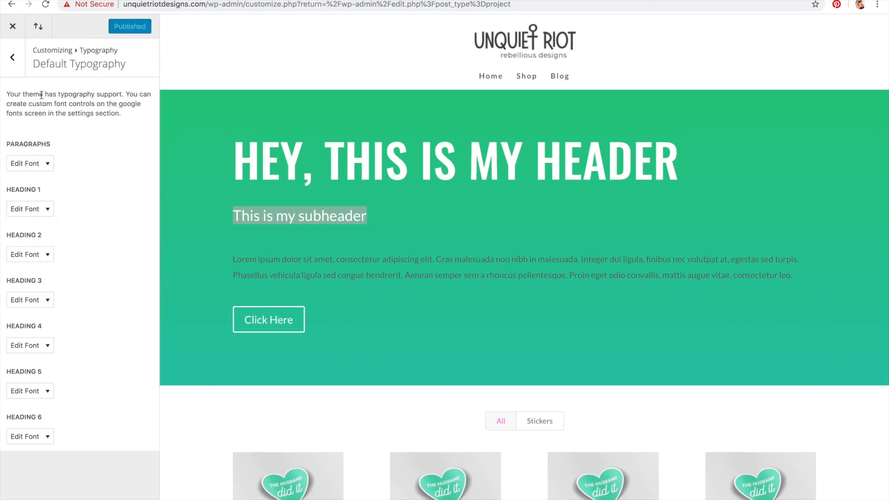
# Step: Set the paragraph font family to Lato
pyautogui.click(42, 166)
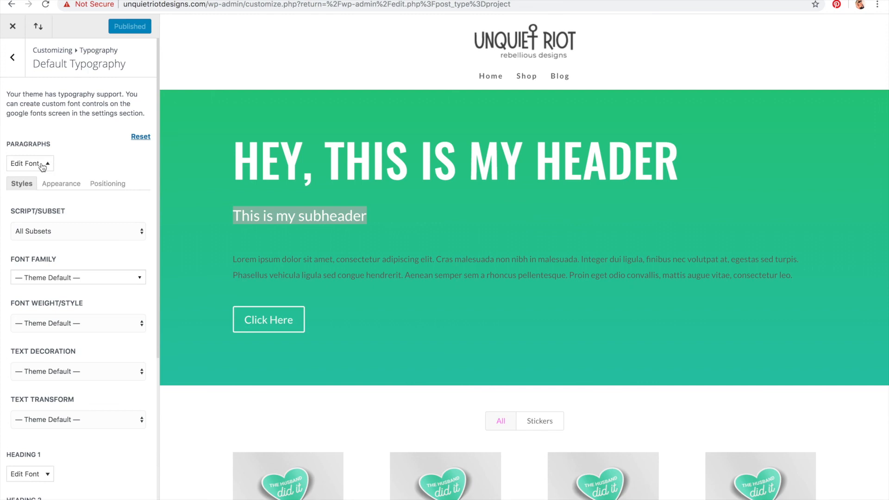
pyautogui.click(62, 278)
pyautogui.write('lato')
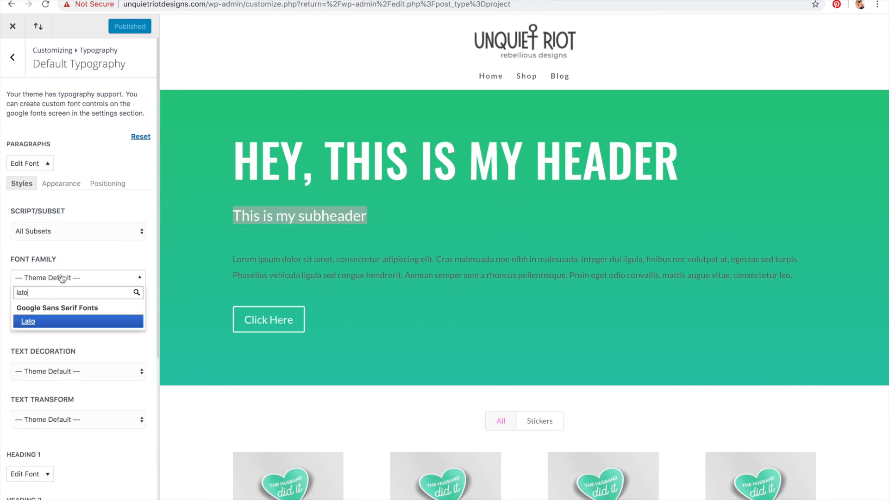
pyautogui.click(66, 328)
# Step: Set the paragraph font weight to Regular
pyautogui.click(65, 328)
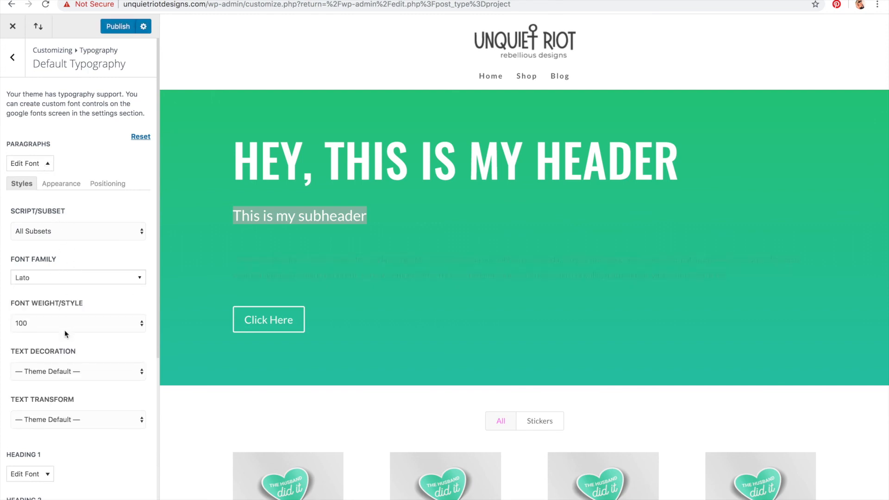
pyautogui.click(65, 324)
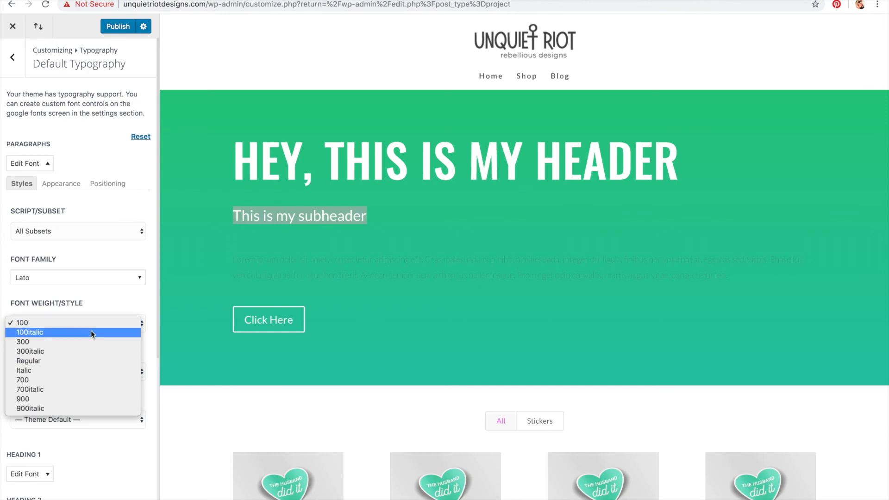
pyautogui.press('Escape')
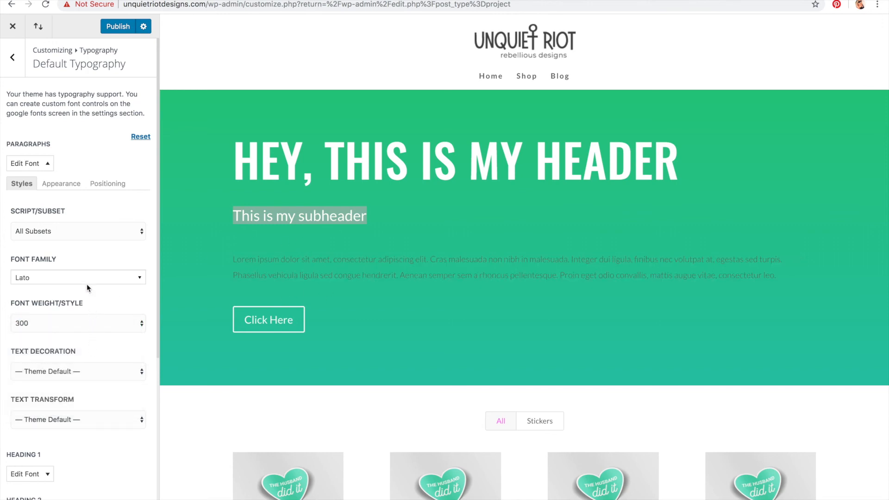
pyautogui.click(84, 323)
pyautogui.press('Up')
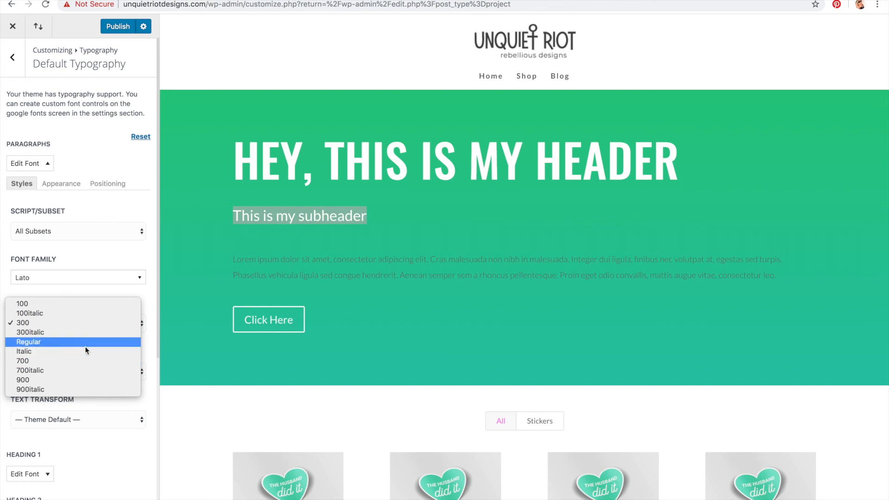
pyautogui.press('Return')
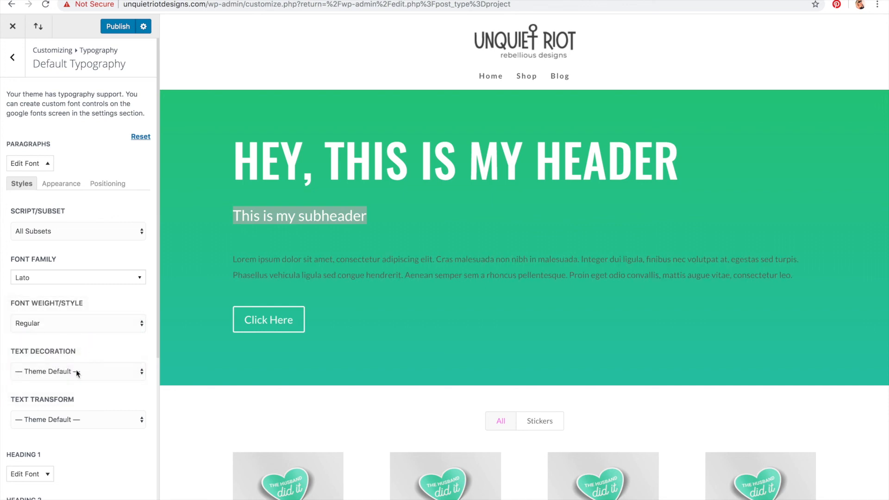
# Step: Set the paragraph font size to 15px and its font colour to white
pyautogui.click(76, 371)
pyautogui.click(73, 352)
pyautogui.click(60, 183)
pyautogui.moveTo(11, 308); pyautogui.dragTo(19, 308)
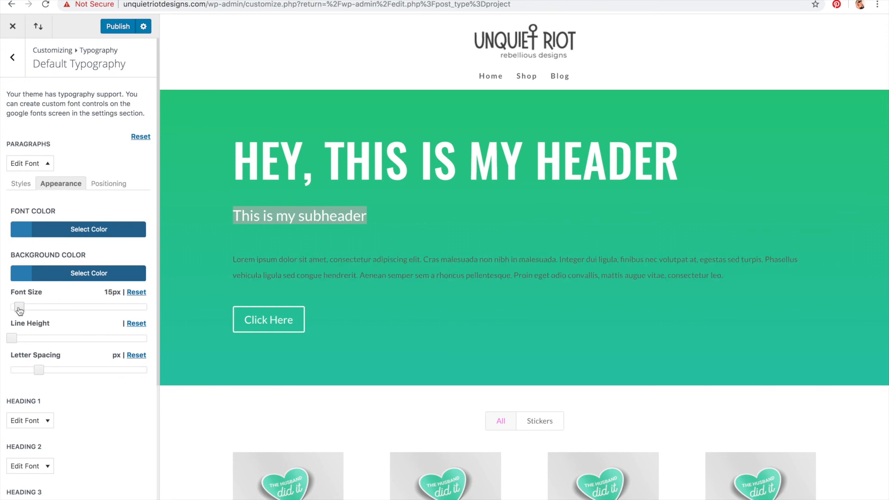
pyautogui.moveTo(20, 311); pyautogui.dragTo(19, 311)
pyautogui.moveTo(19, 311); pyautogui.dragTo(19, 311)
pyautogui.click(76, 231)
pyautogui.moveTo(49, 317); pyautogui.dragTo(2, 240)
pyautogui.click(2, 240)
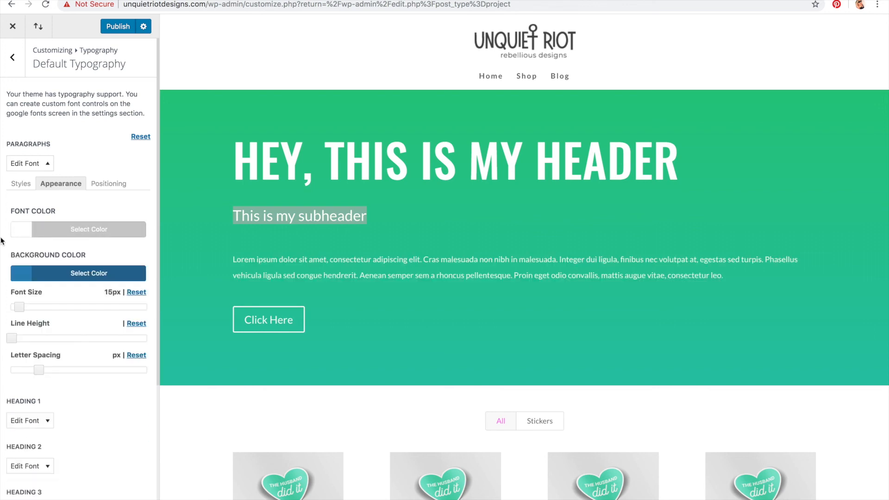
# Step: Publish the typography changes and review the live homepage
pyautogui.click(120, 26)
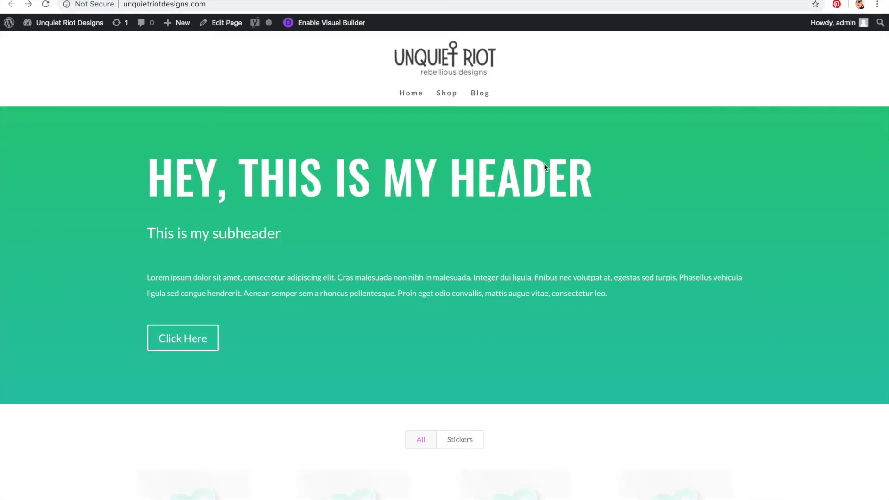
pyautogui.scroll(-4, 543, 163)
pyautogui.scroll(-12, 545, 167)
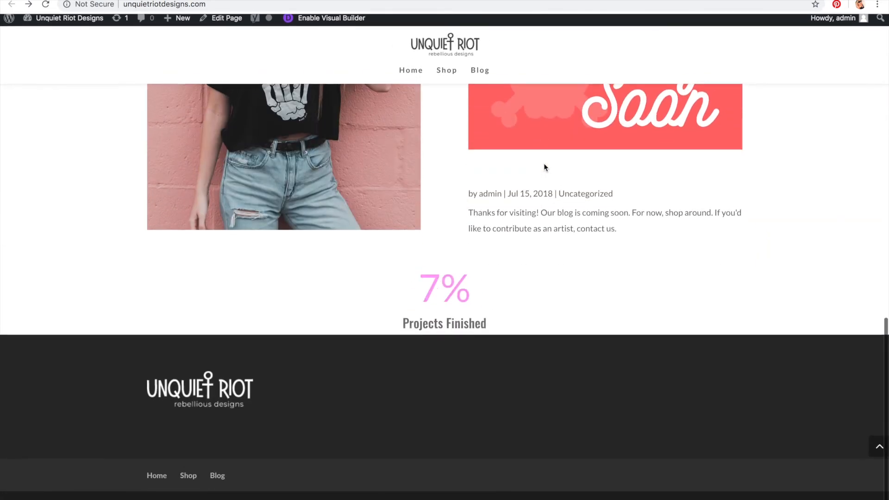
pyautogui.scroll(10, 545, 167)
pyautogui.scroll(6, 543, 163)
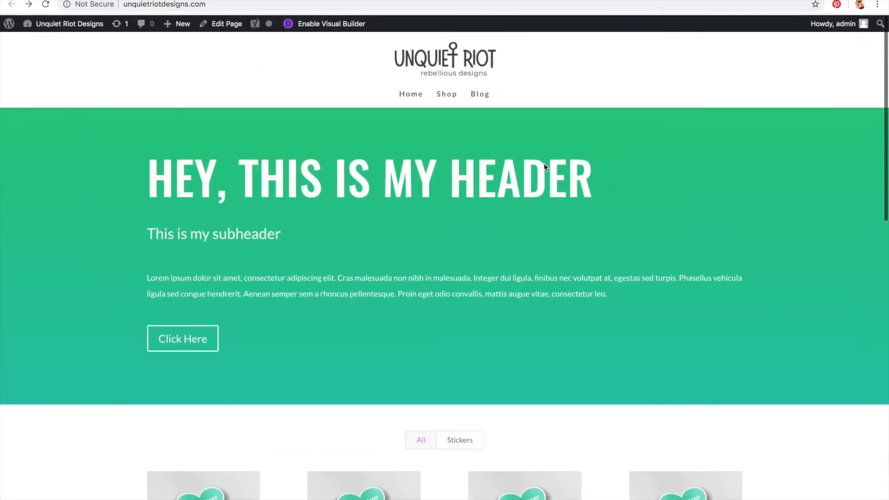